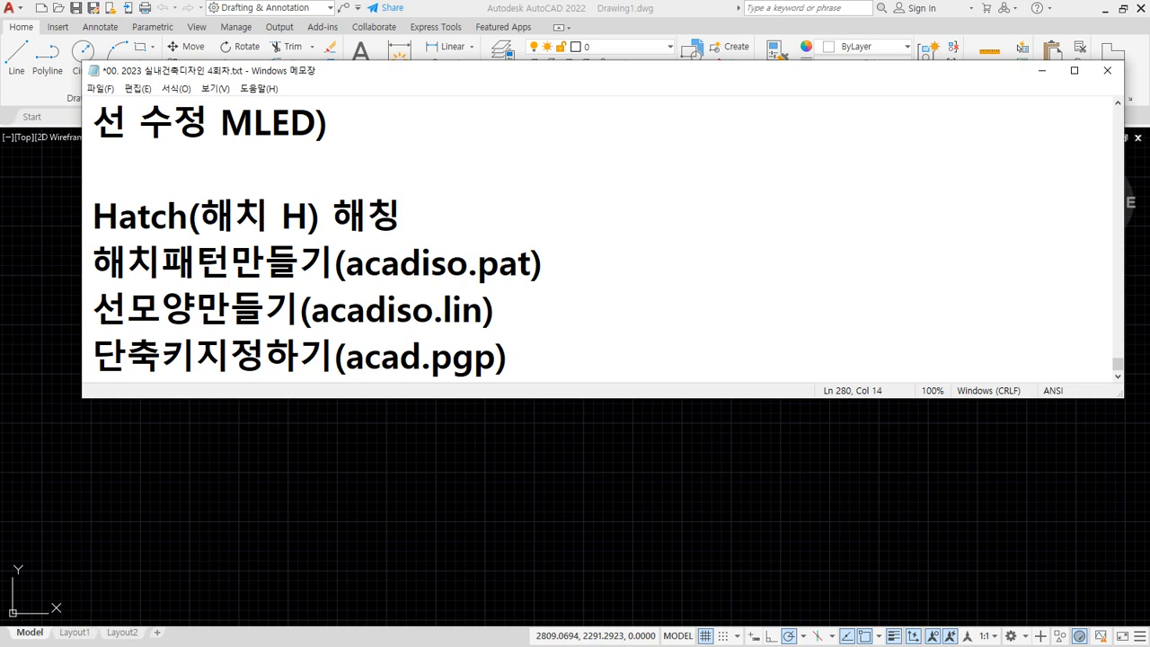
- Append "- 단면의 재질을 표시" to the Hatch(해치 H) 해칭 heading in the notes
text(- 단면의 )
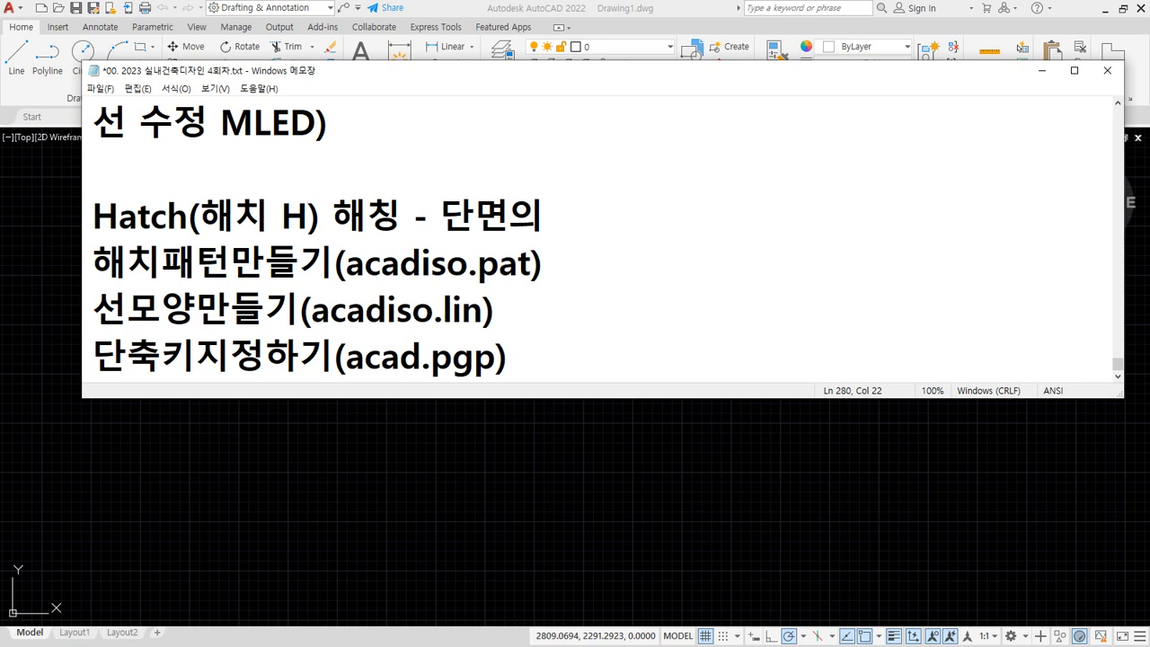
text(재질을 )
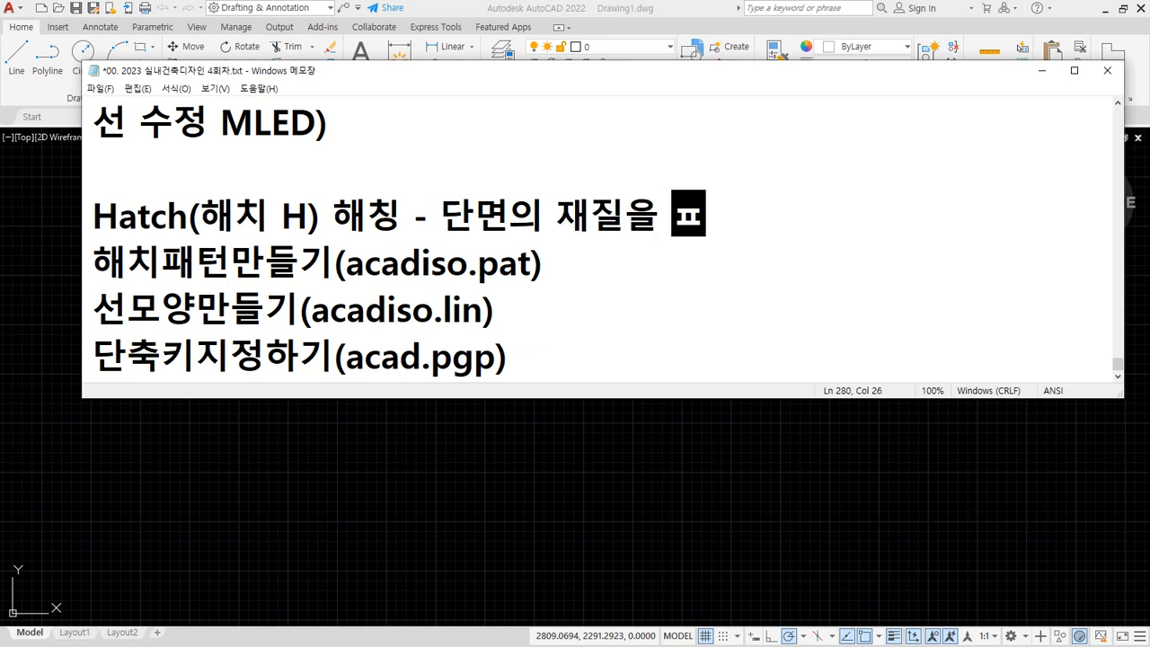
text(표시)
- Number the phrase "단면의 재질을 표시" as item 1. and move it onto its own indented line below the Hatch heading
key(Left)
key(Left)
key(Left)
key(Left)
key(Left)
key(Left)
key(Left)
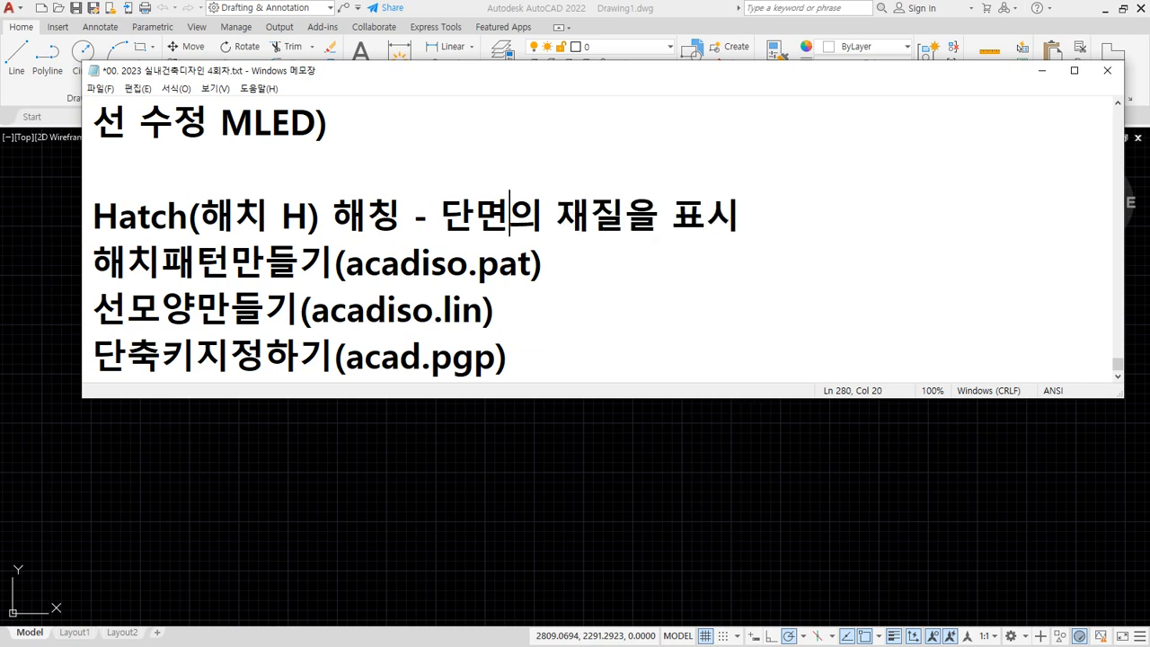
key(Left)
key(Left)
text(1.)
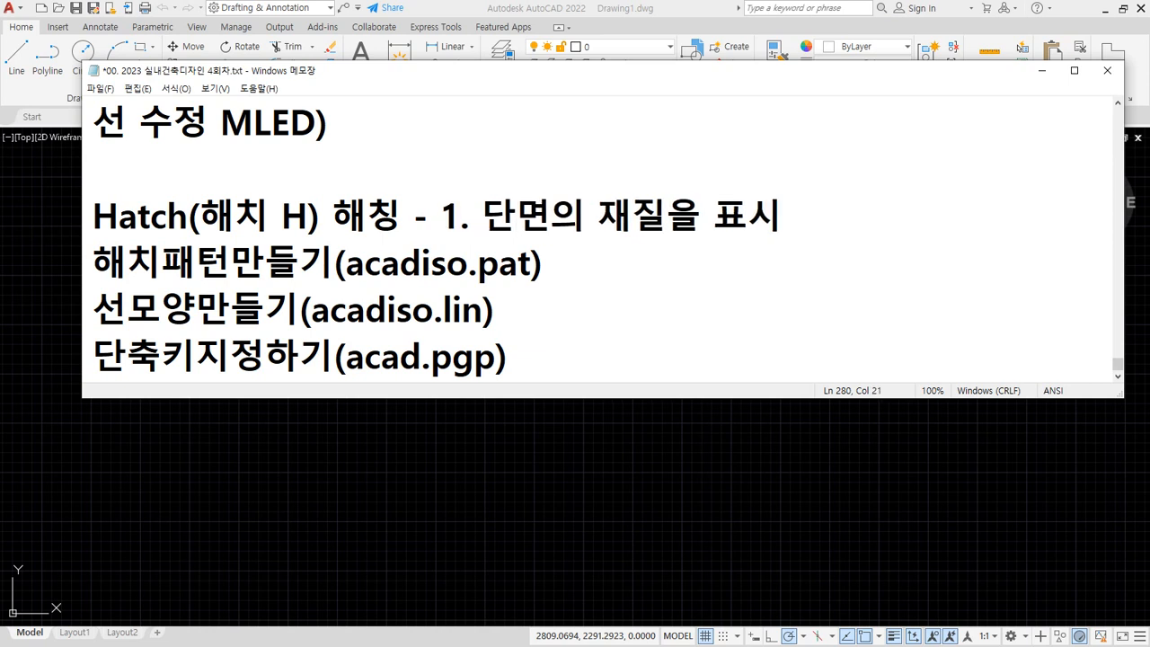
key(Left)
key(Left)
key(Return)
key(End)
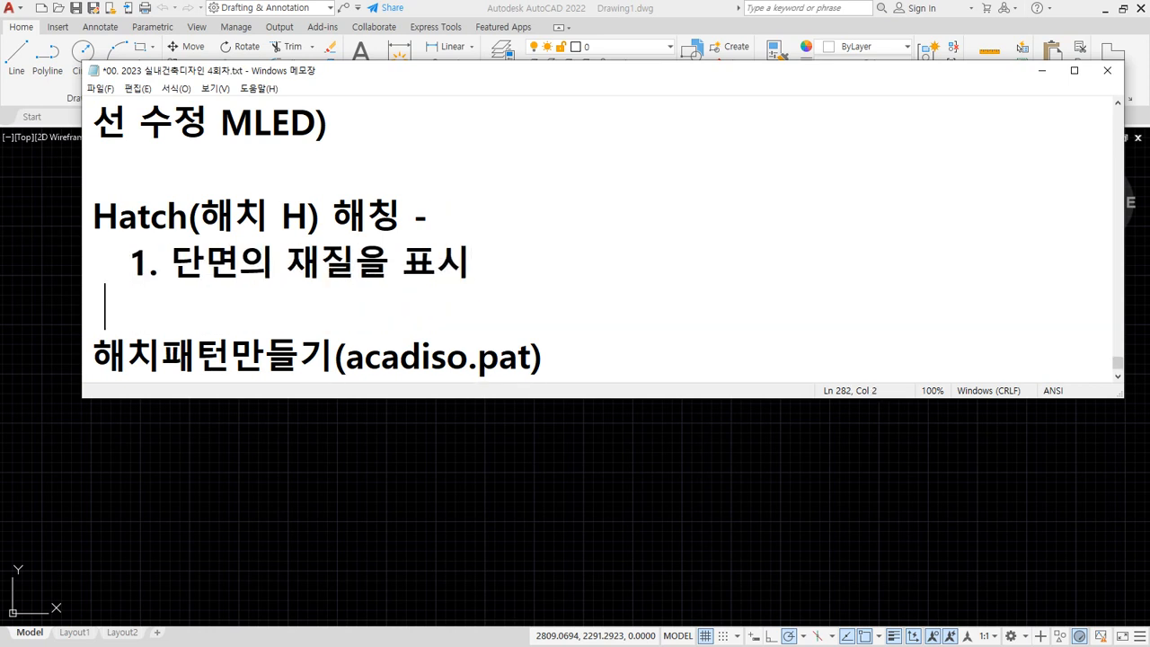
- Add a second indented item reading "2. 지정된 영역에 무늬(패턴)을 표시" below the first one
key(Return)
text(2. )
text(지정된 ㅇ)
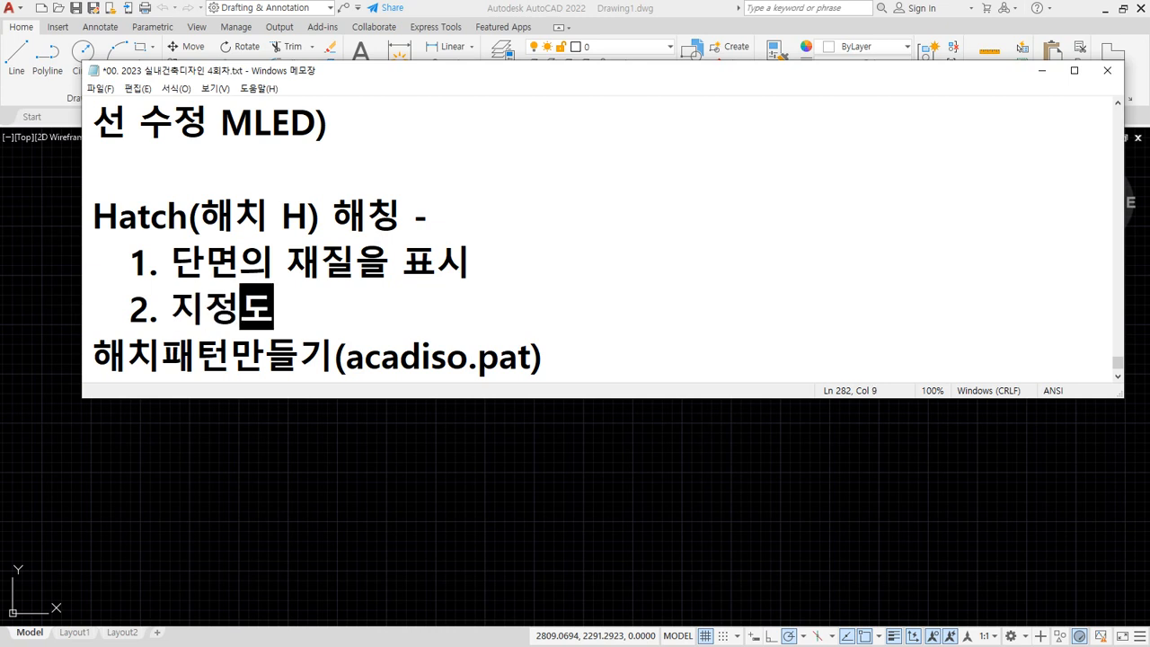
text(영역에 )
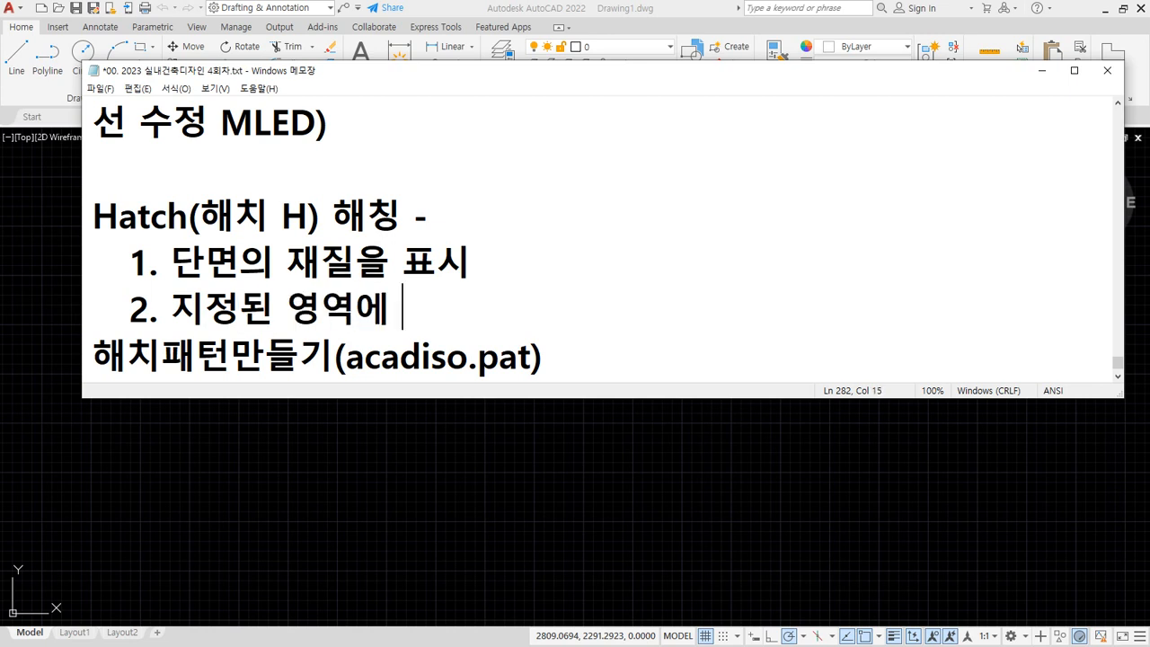
text(무느)
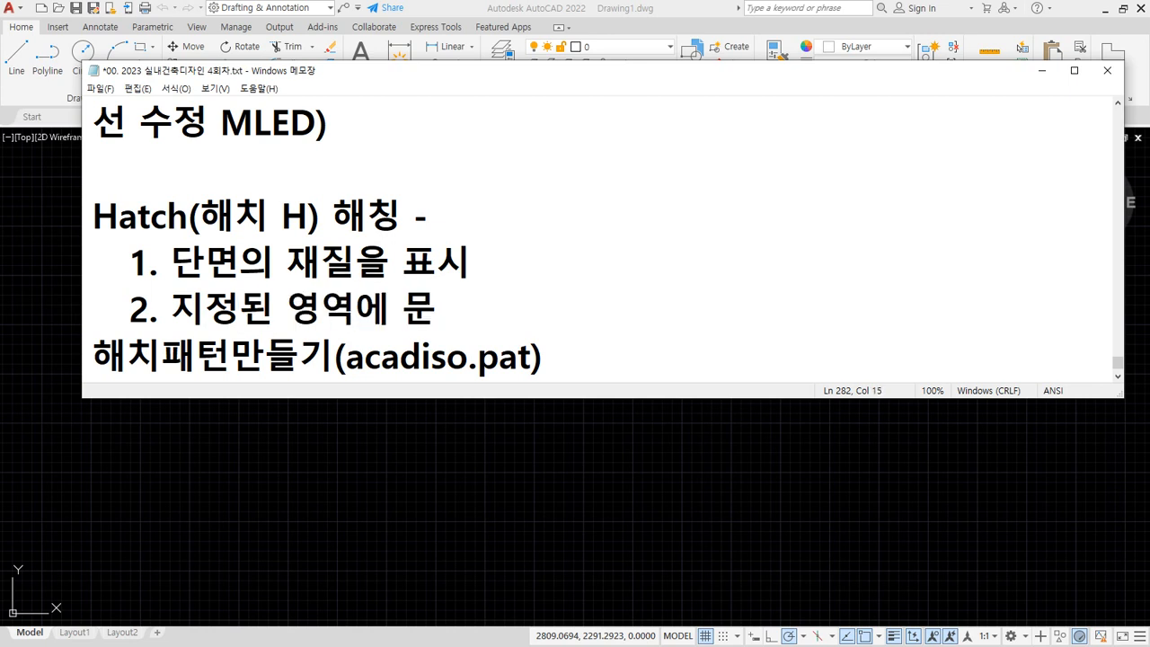
text(늬)
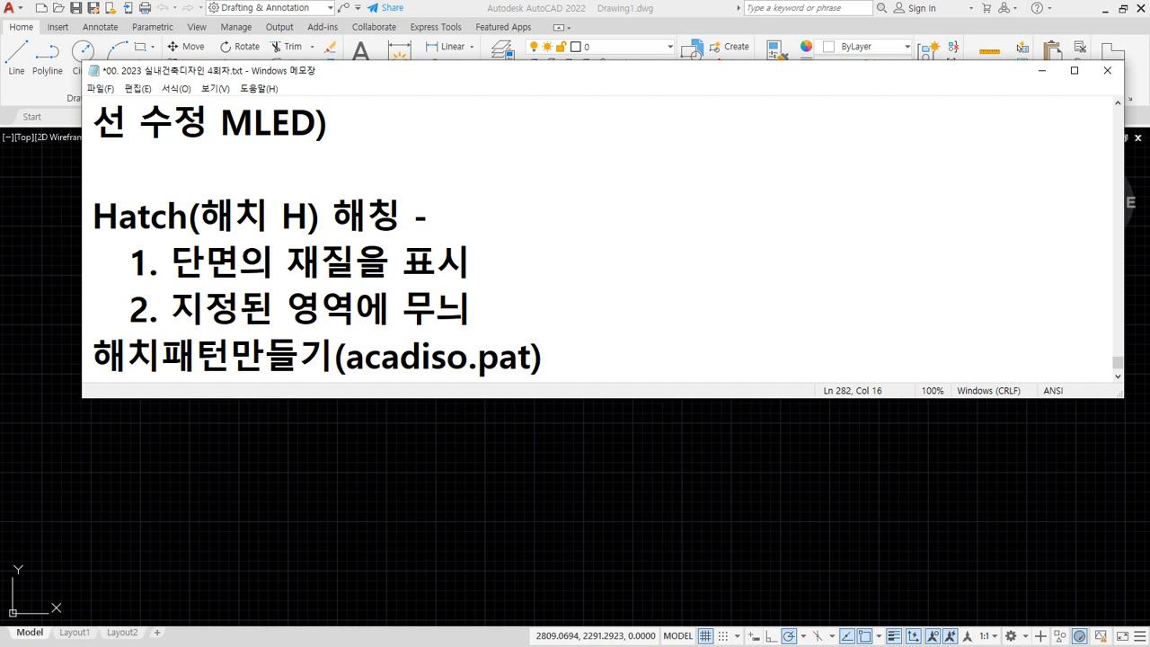
text((패턴)
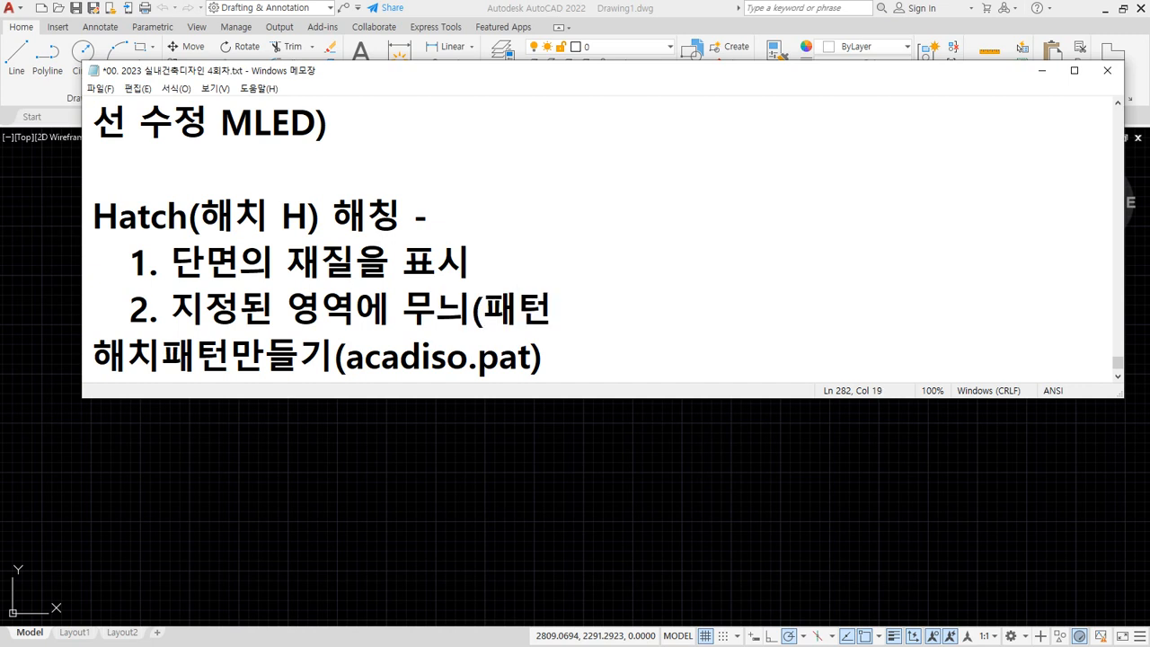
text()을 표시)
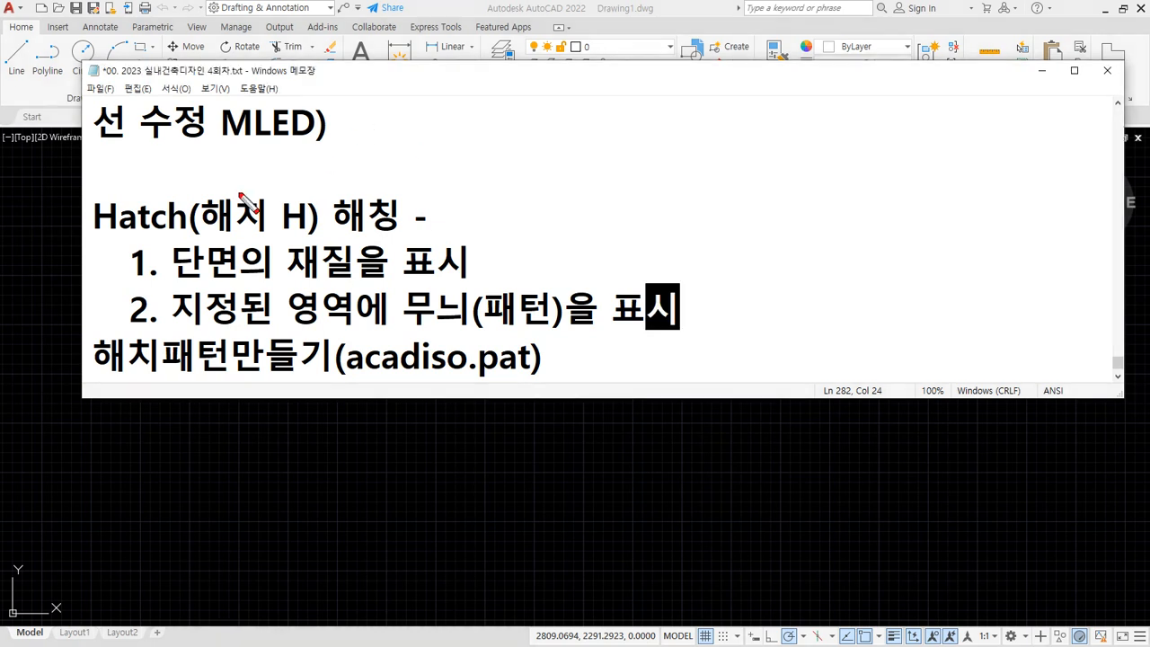
drag(112, 284, 517, 286)
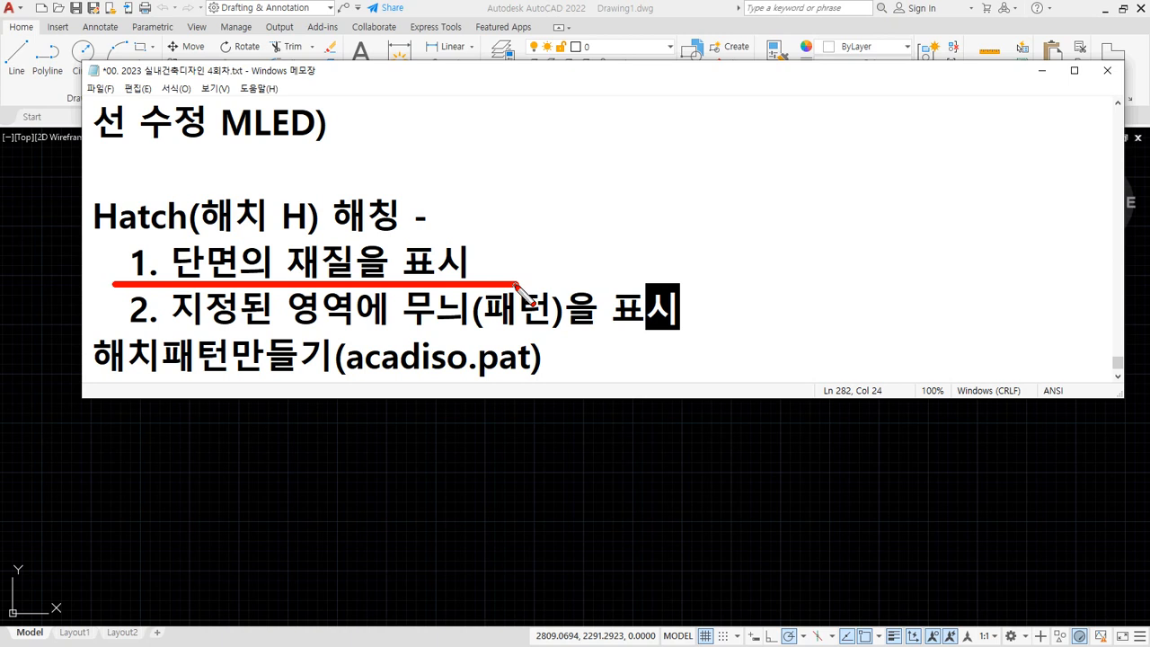
key(Escape)
- Add a third indented item reading "3. 폐곡선에 지정" to the Hatch notes
key(Return)
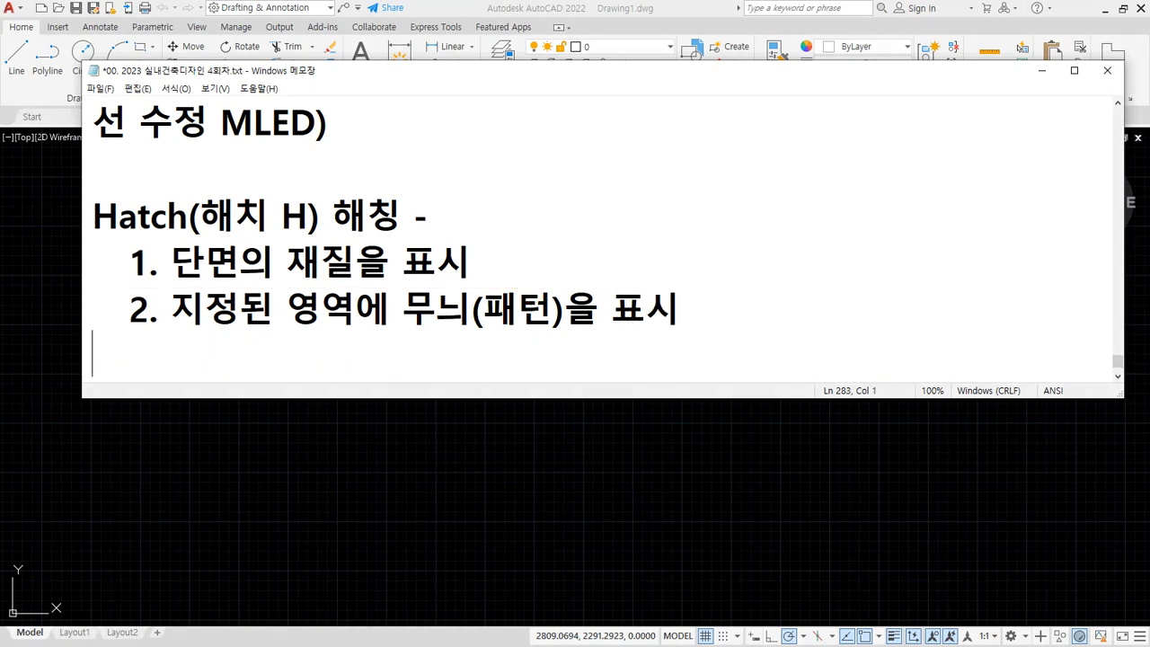
text(3. v)
key(BackSpace)
text(페)
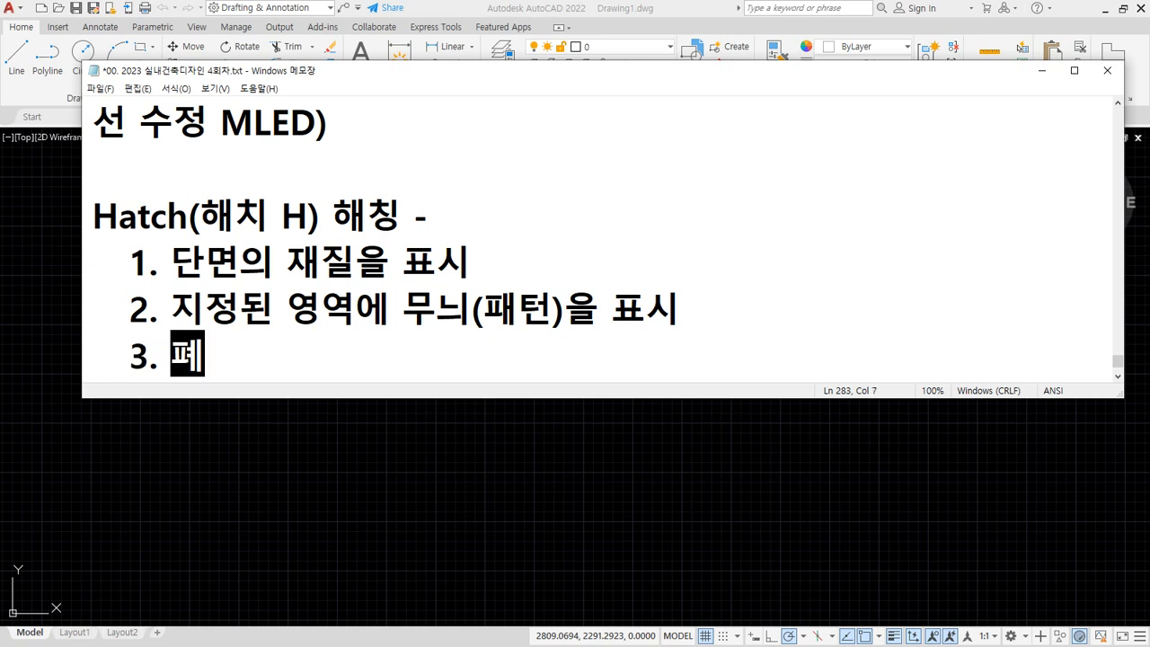
text(곣선에 지정)
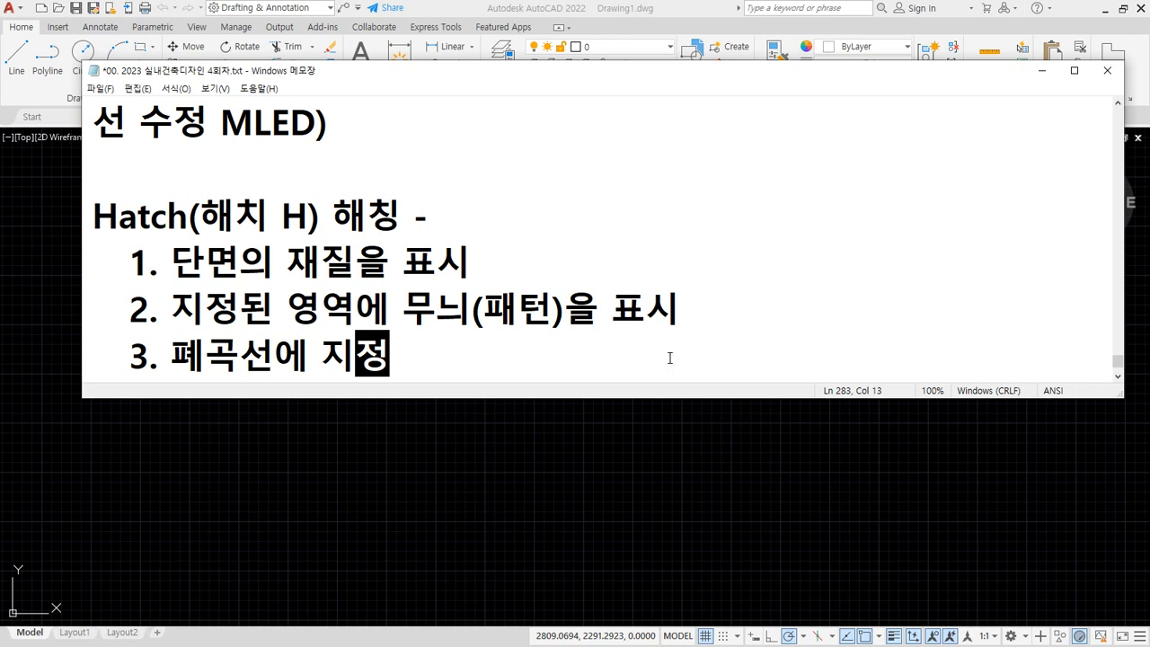
- Switch to the AutoCAD drawing and draw two separate horizontal lines, one well above the other, the lower slightly longer
click(644, 489)
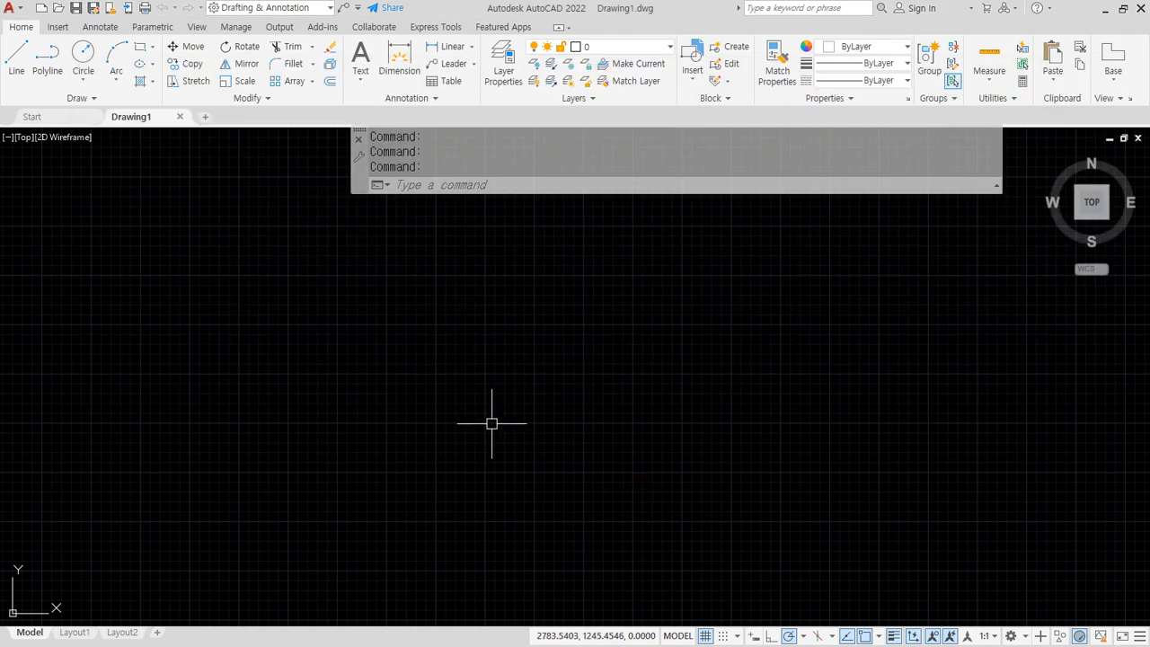
text(z)
key(Return)
text(a)
key(Return)
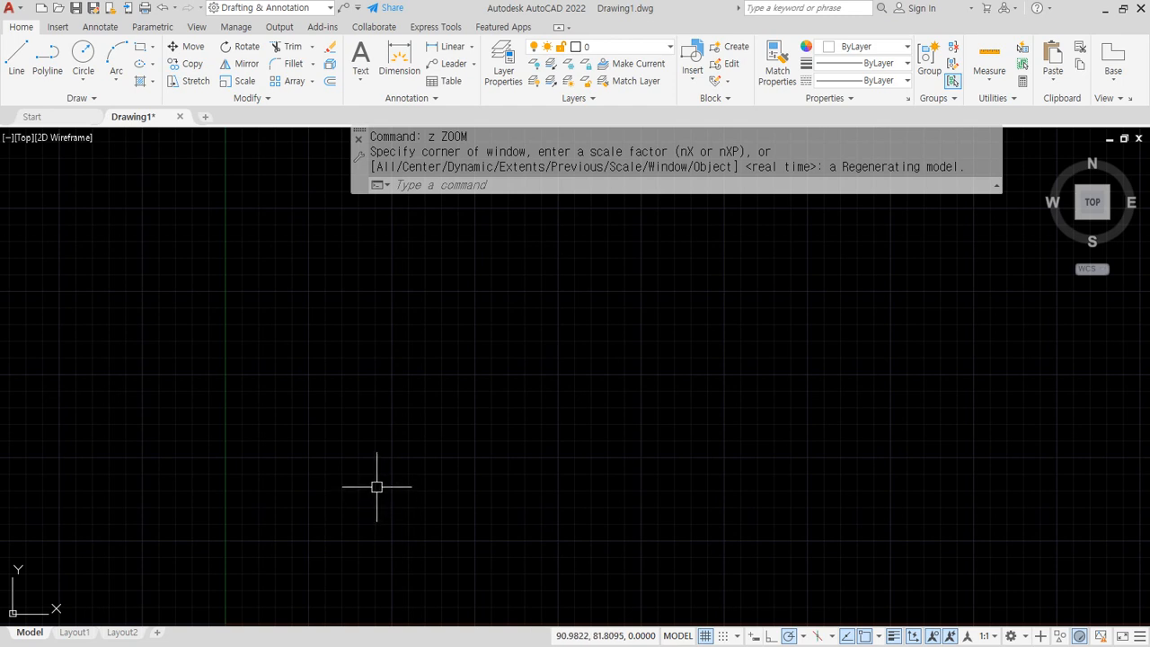
text(l)
key(Return)
click(296, 303)
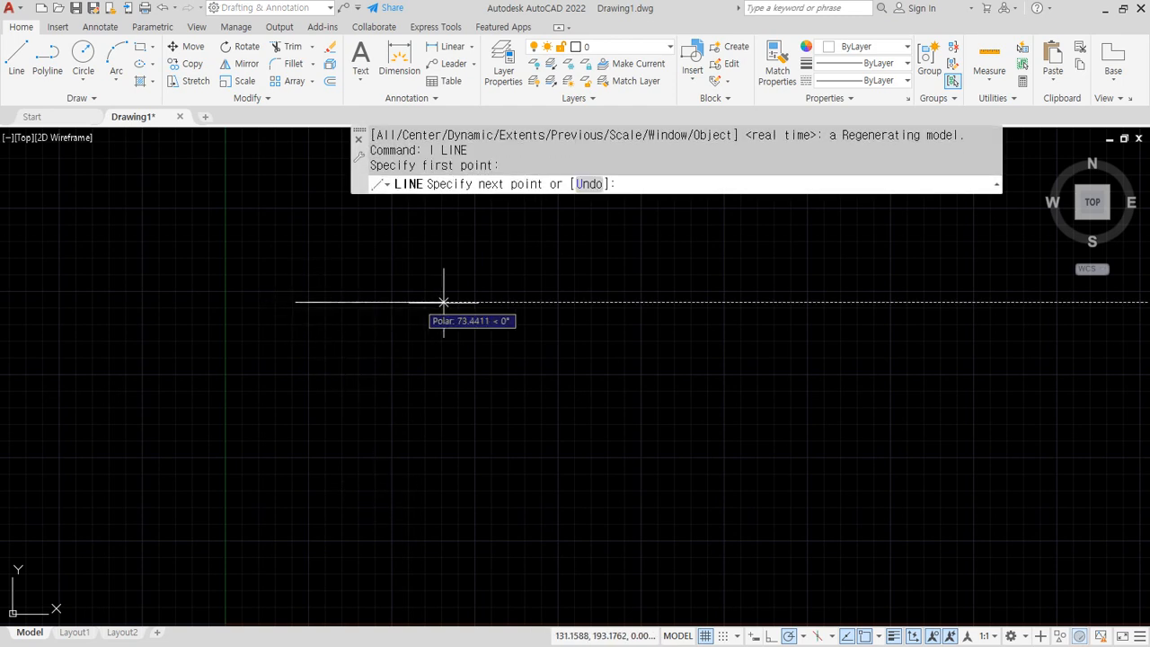
click(691, 303)
key(Return)
key(Return)
click(713, 477)
click(282, 477)
key(Return)
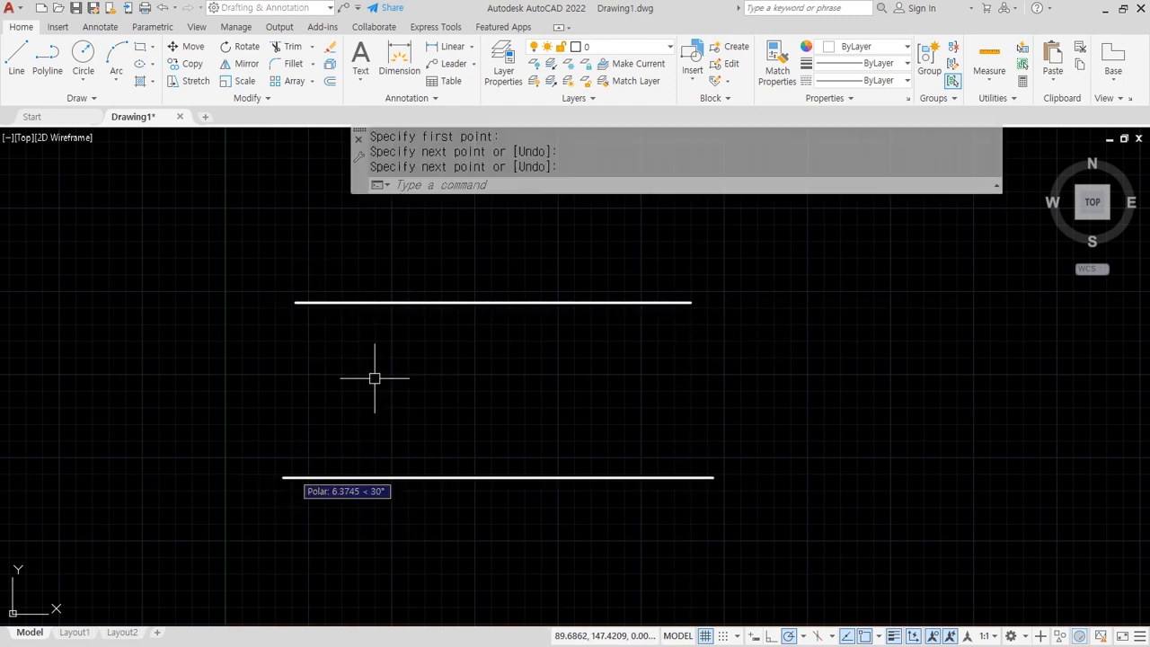
- Draw two separate vertical lines crossing both horizontal lines so that the four lines enclose a rectangle with overhanging ends
key(Return)
click(385, 224)
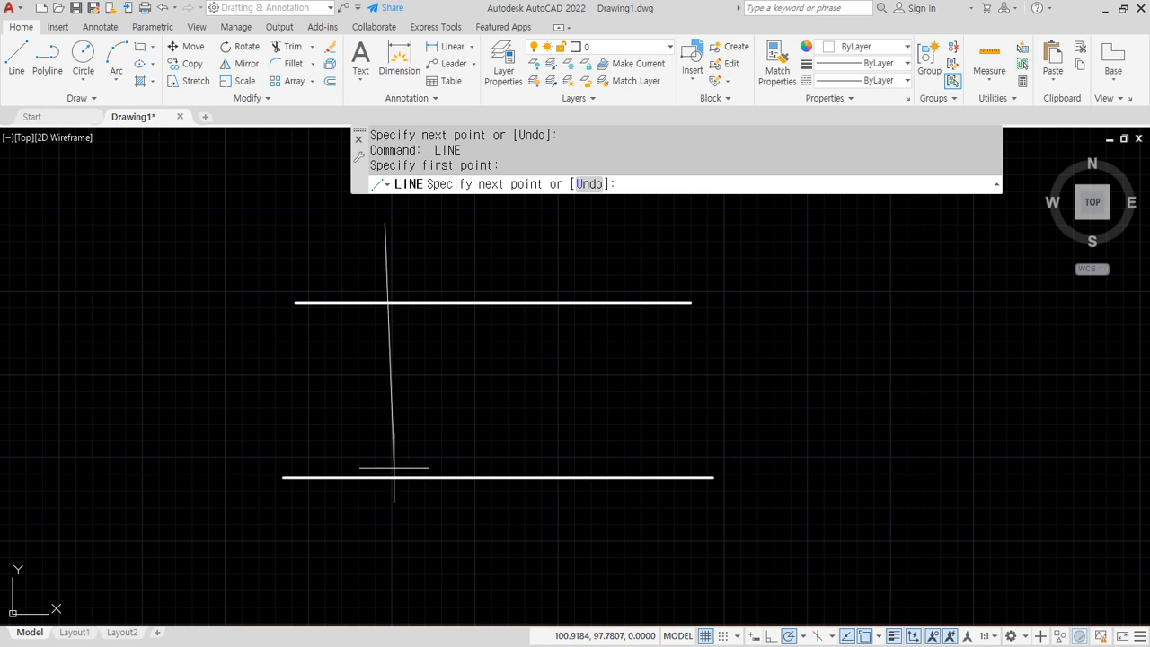
click(392, 562)
key(Return)
key(Return)
click(590, 207)
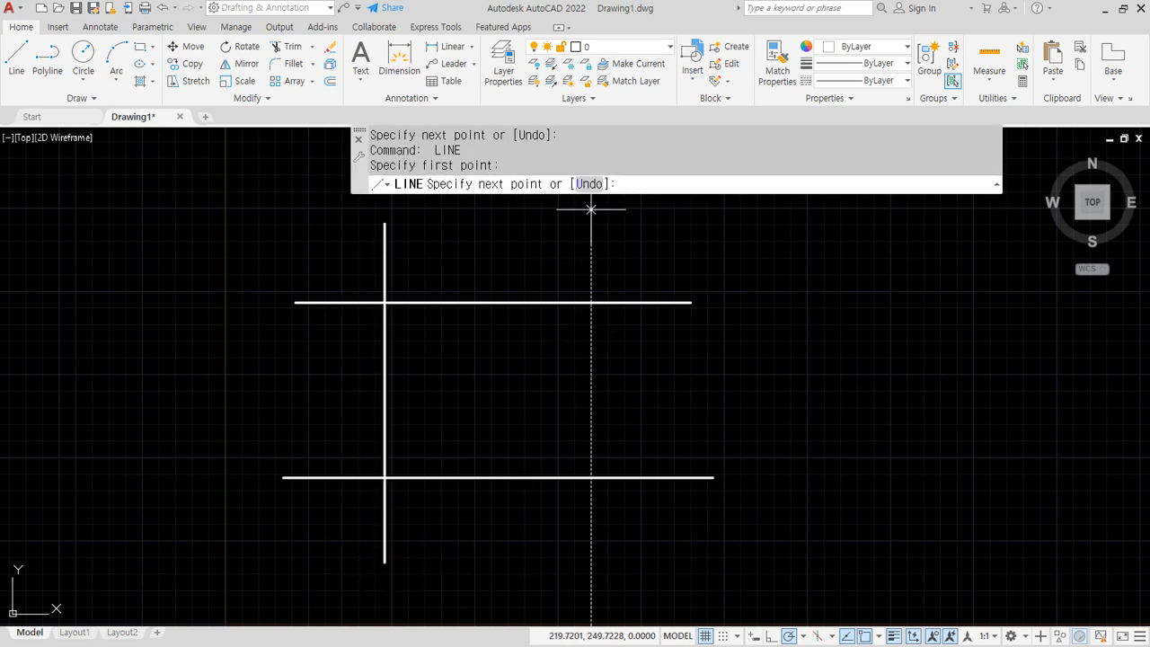
click(590, 575)
key(Return)
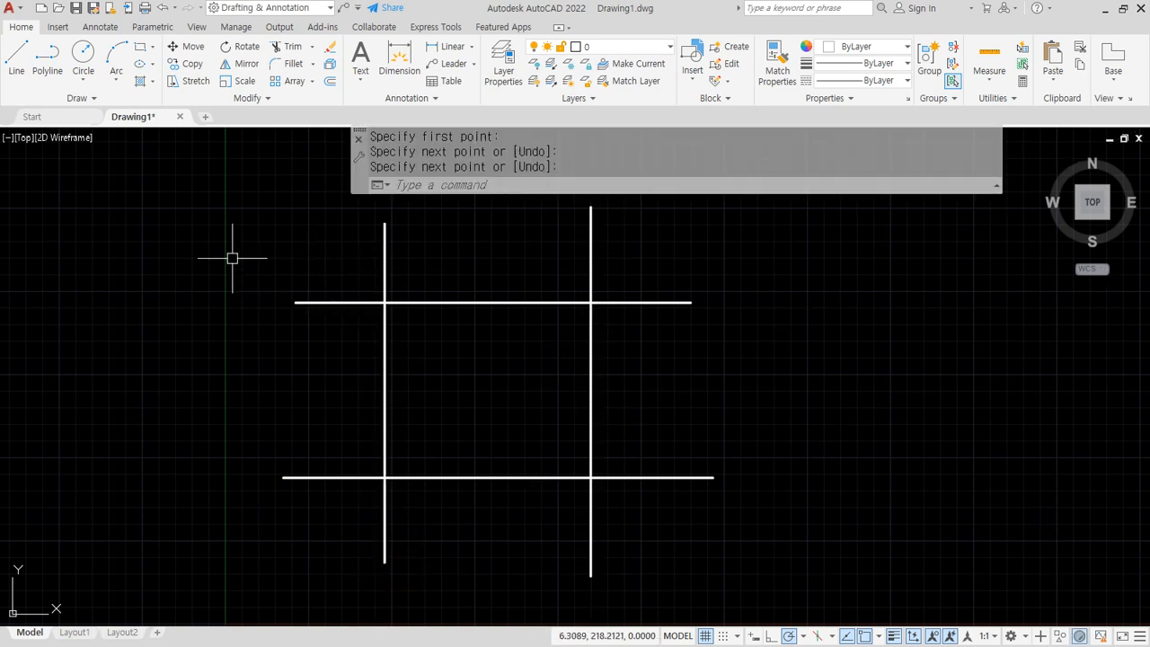
- Start the Hatch command for the area enclosed by the crossing lines
click(153, 81)
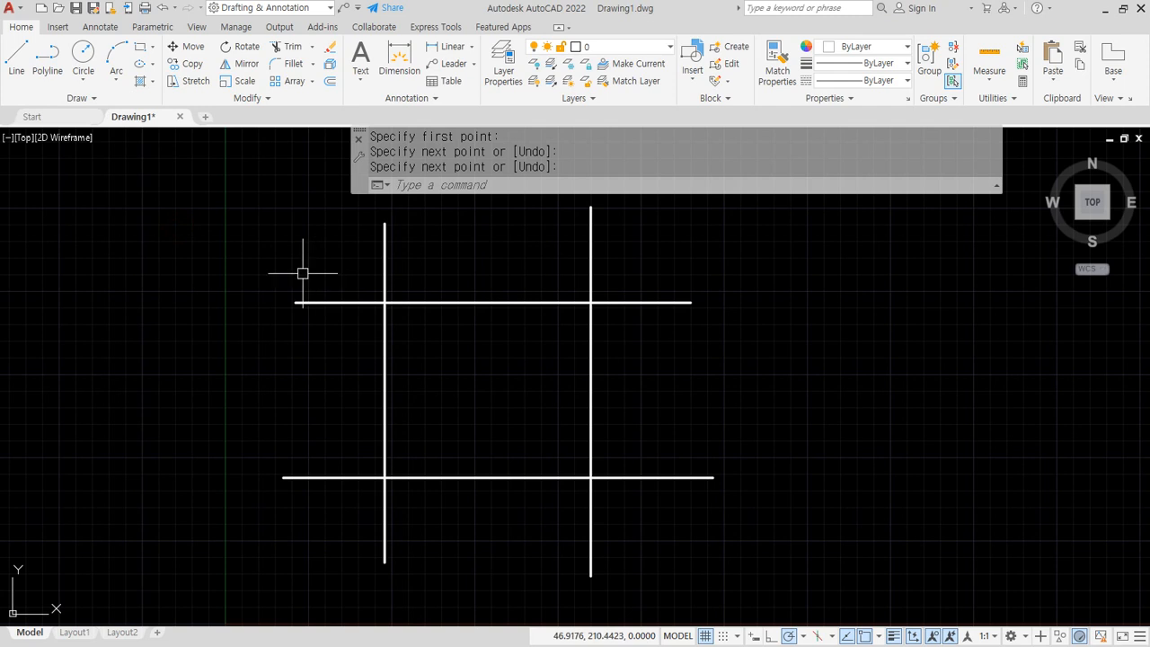
text(h)
key(Return)
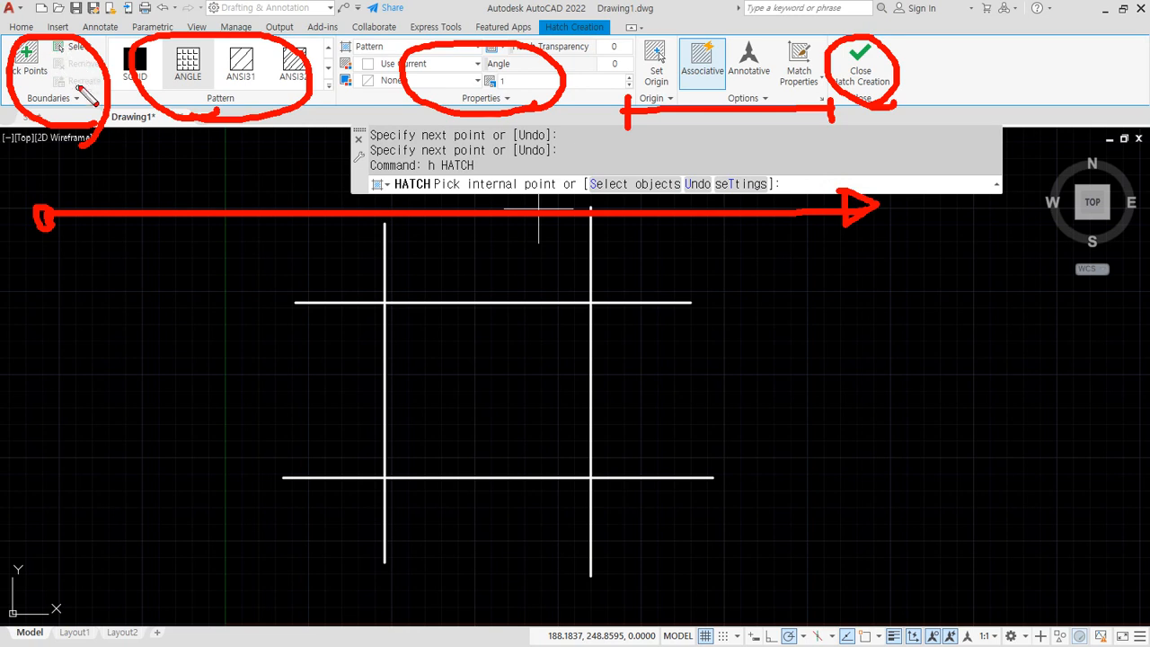
mouse_move(83, 85)
mouse_down()
mouse_move(9, 63)
mouse_move(85, 2)
mouse_move(114, 26)
mouse_move(9, 86)
mouse_up()
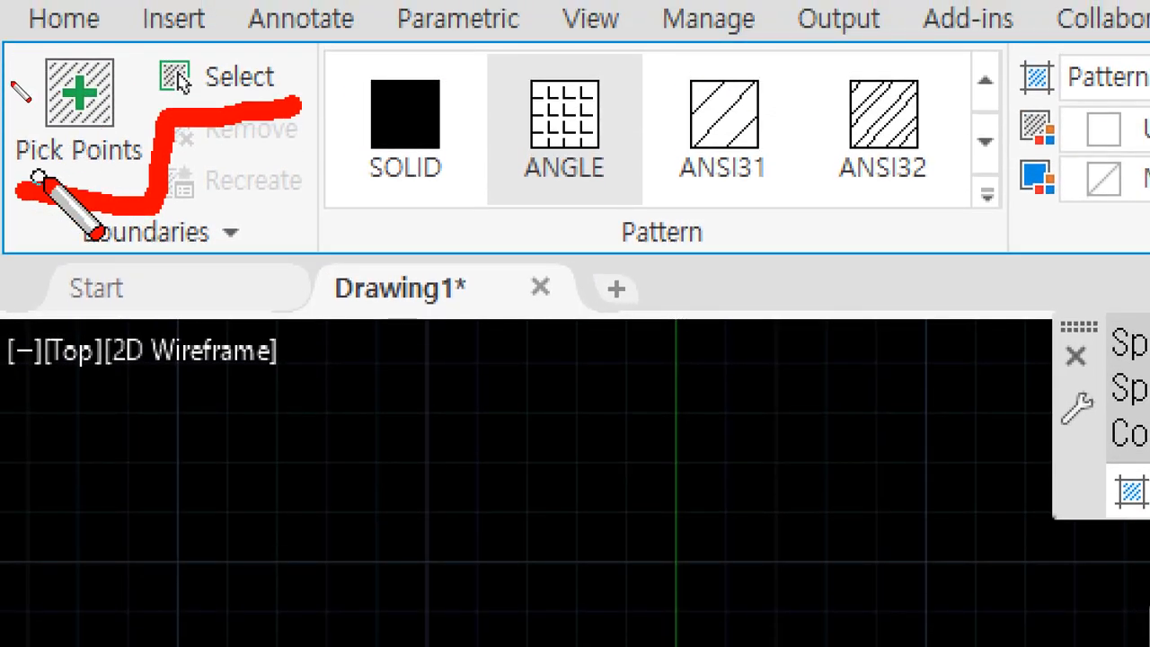
mouse_move(26, 183)
mouse_down()
mouse_move(118, 182)
mouse_move(26, 183)
mouse_move(109, 191)
mouse_up()
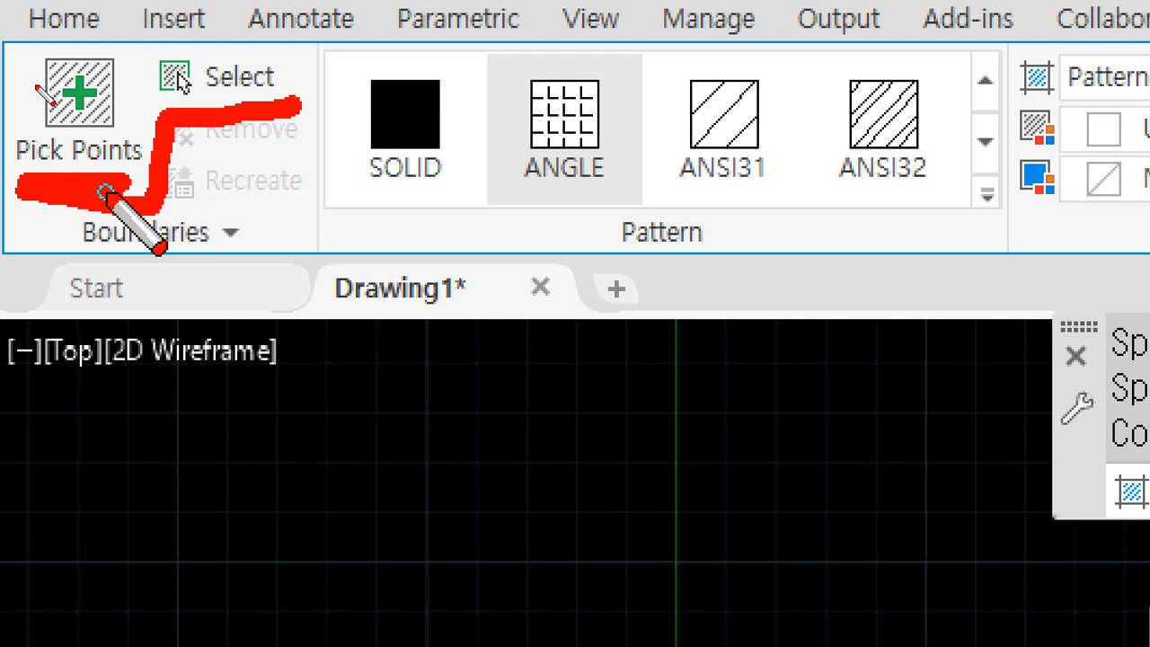
mouse_move(106, 192)
mouse_down()
mouse_move(168, 116)
mouse_move(285, 116)
mouse_up()
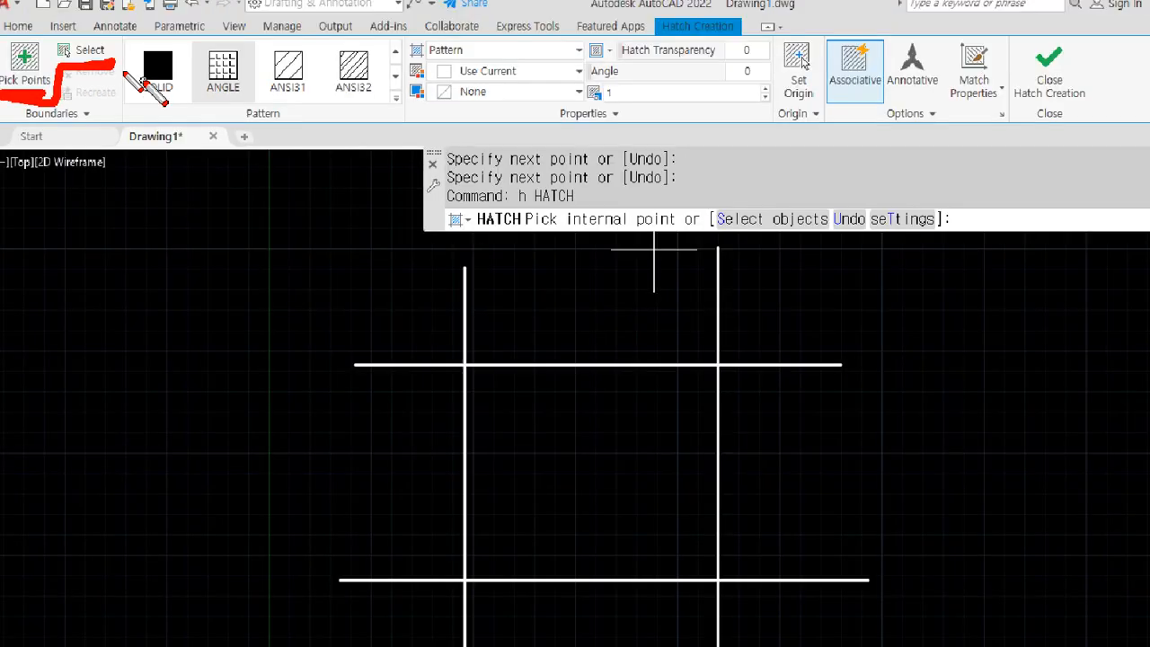
- Hatch the rectangle enclosed by the four lines from an internal point, using the BRICK pattern, and finish the hatch
click(24, 65)
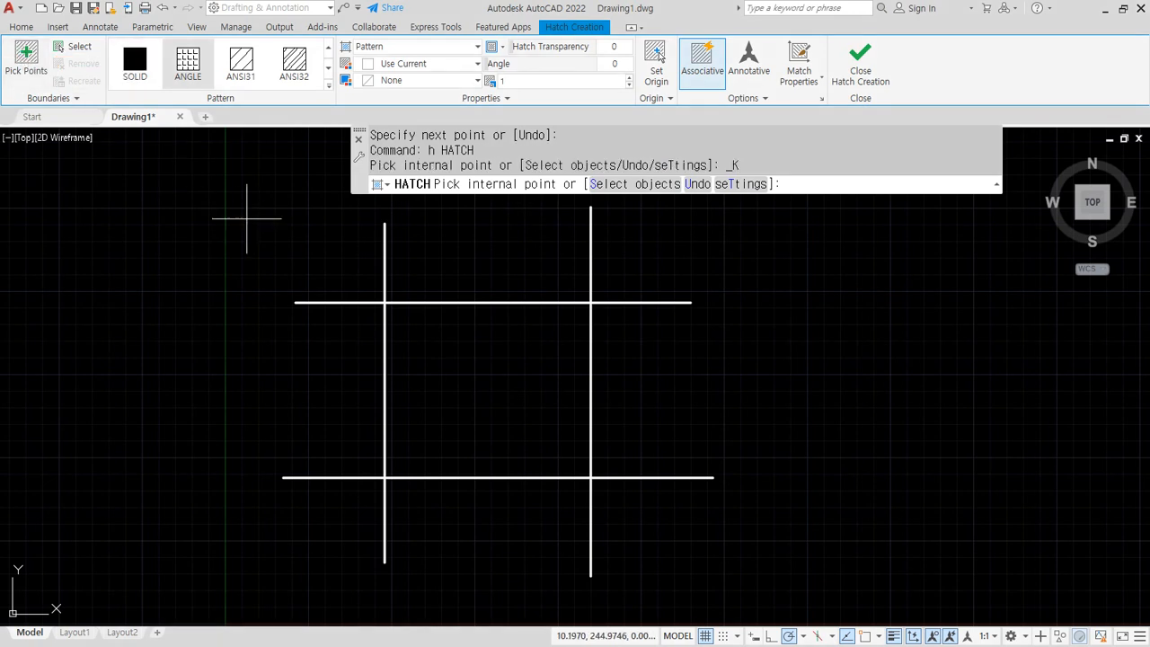
click(483, 369)
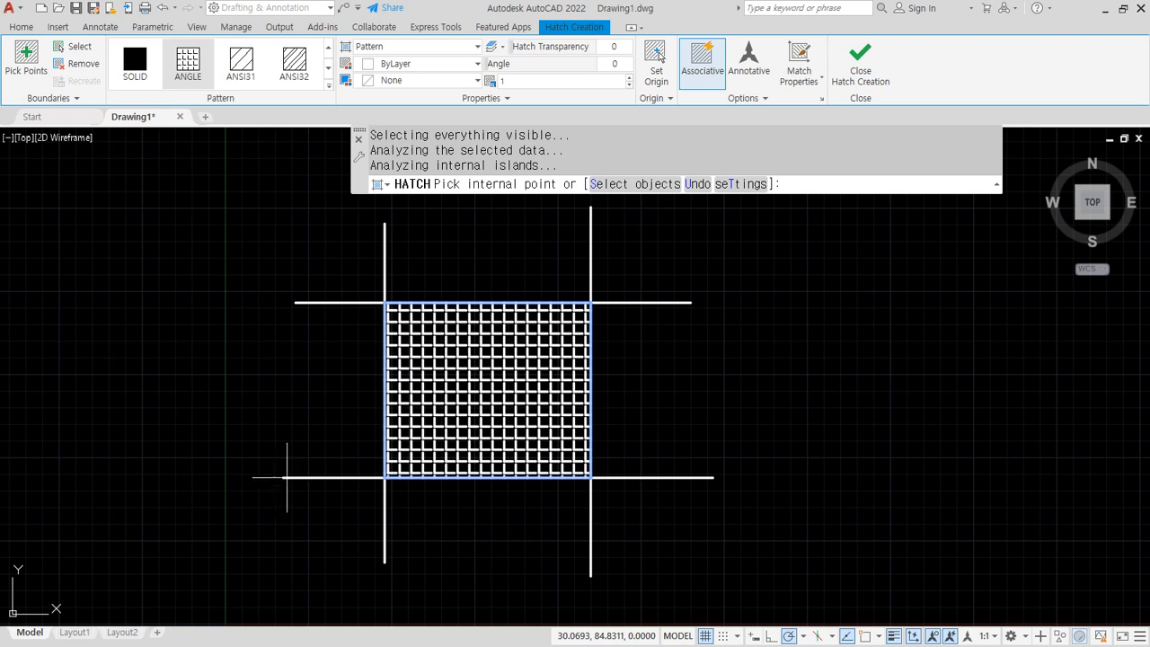
click(329, 83)
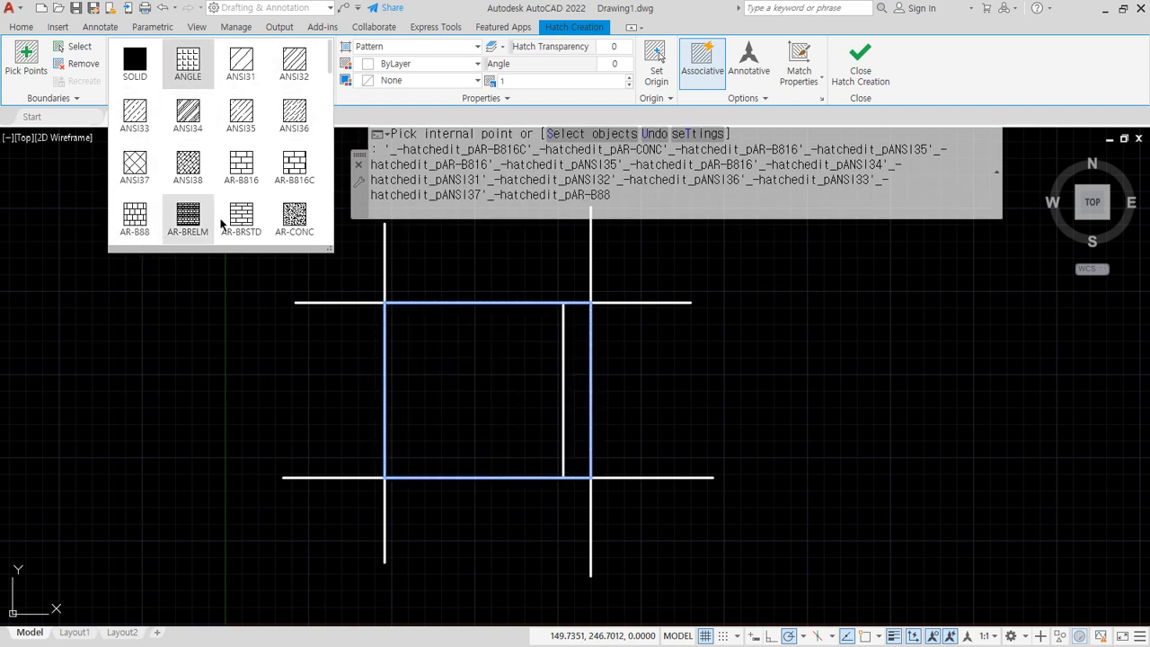
scroll(292, 213, down, 2)
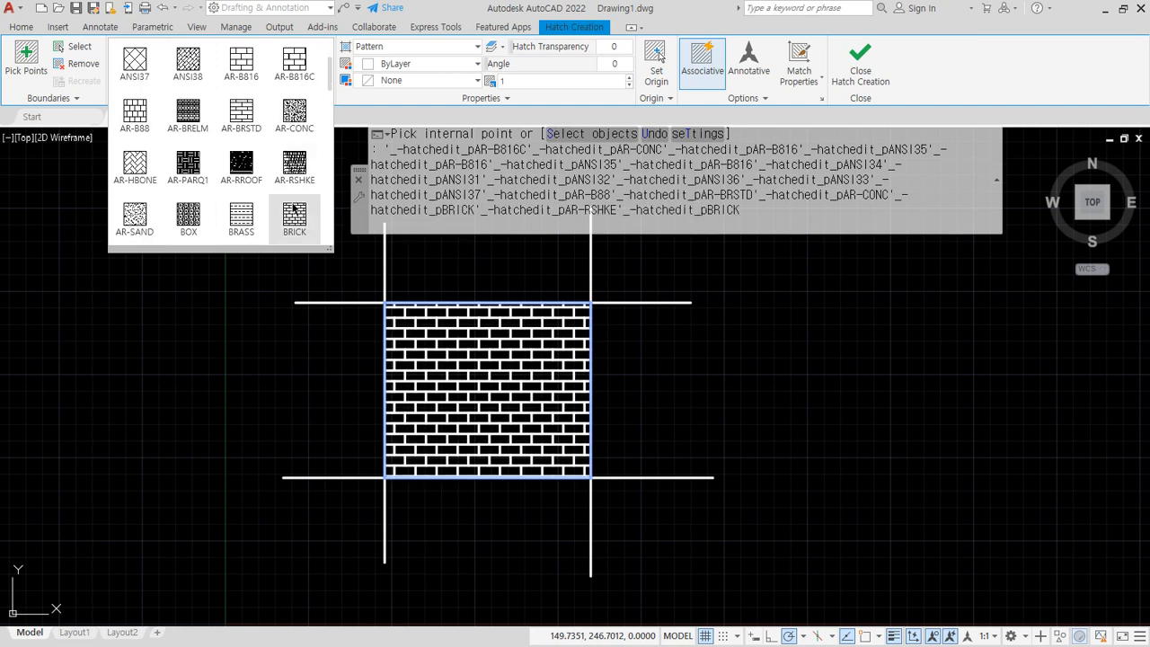
click(294, 211)
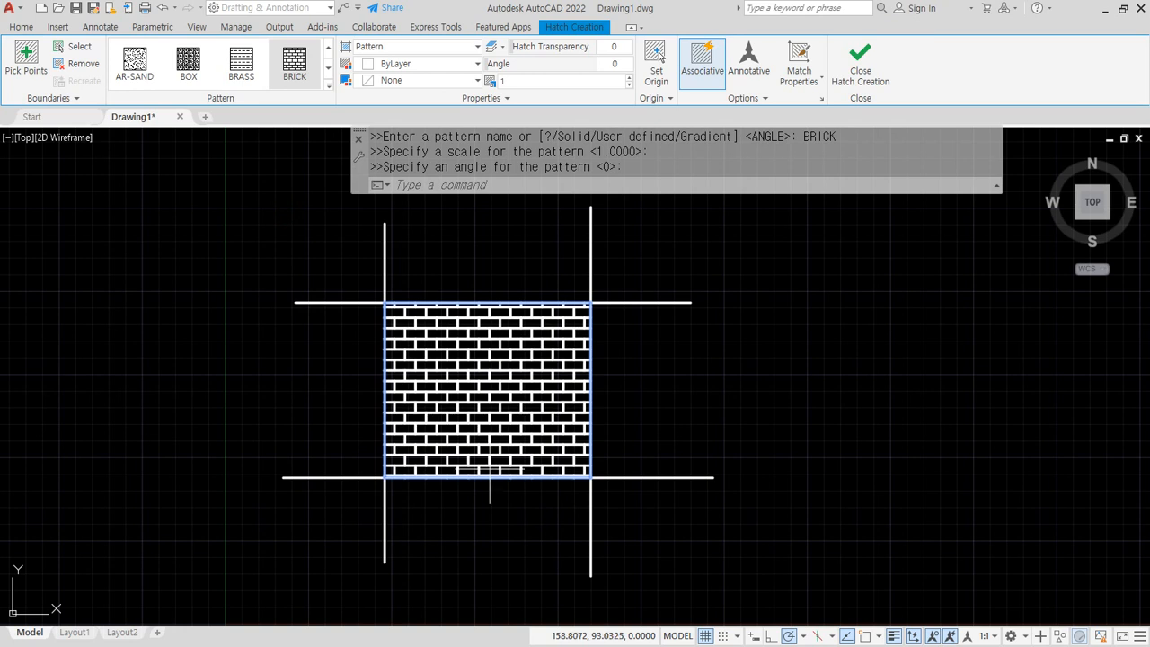
click(857, 68)
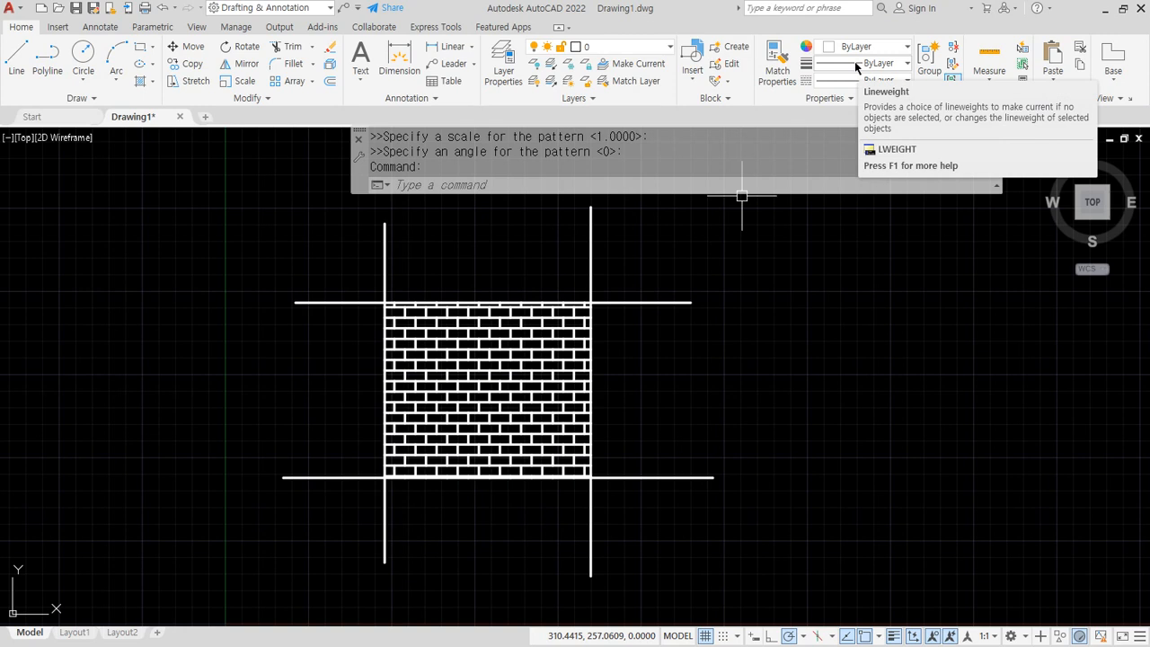
- Delete the brick hatch from the enclosed rectangle, keeping the four lines
click(451, 401)
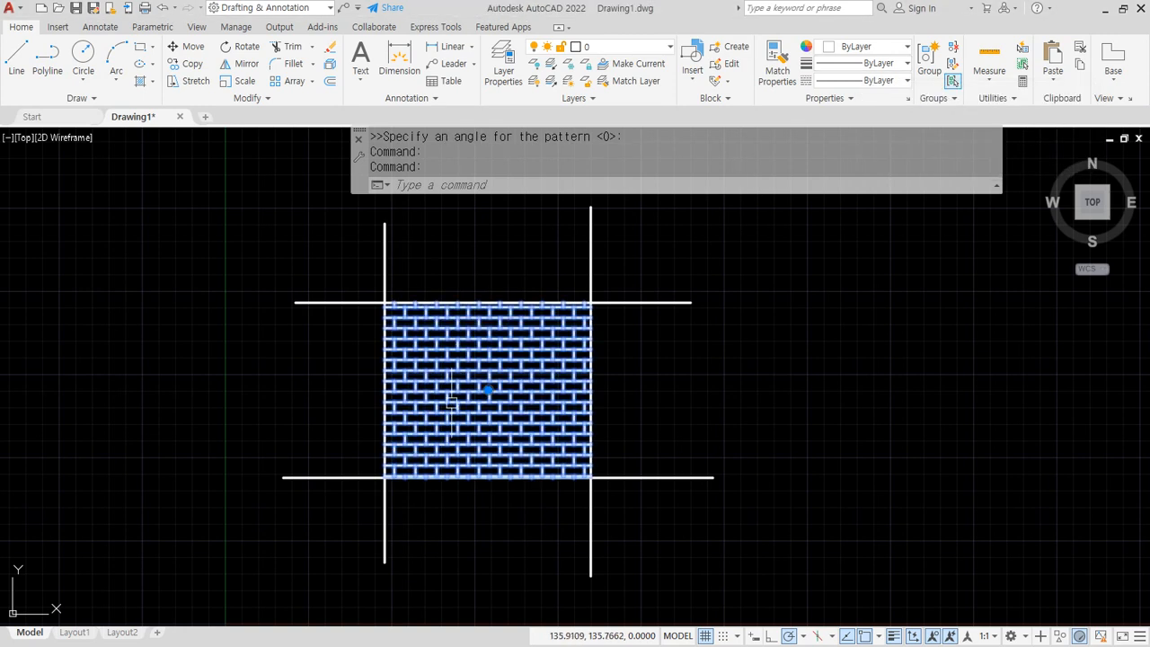
key(Delete)
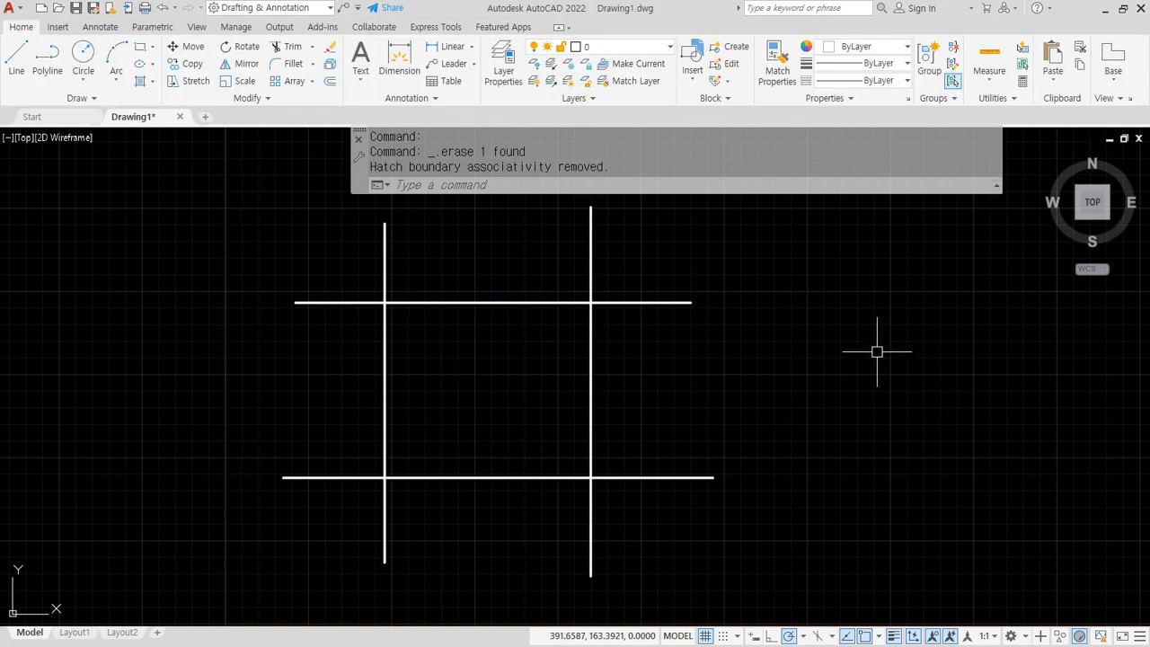
- Start a BRICK hatch in object-selection mode and select the four crossing lines as its boundary
text(h)
key(Return)
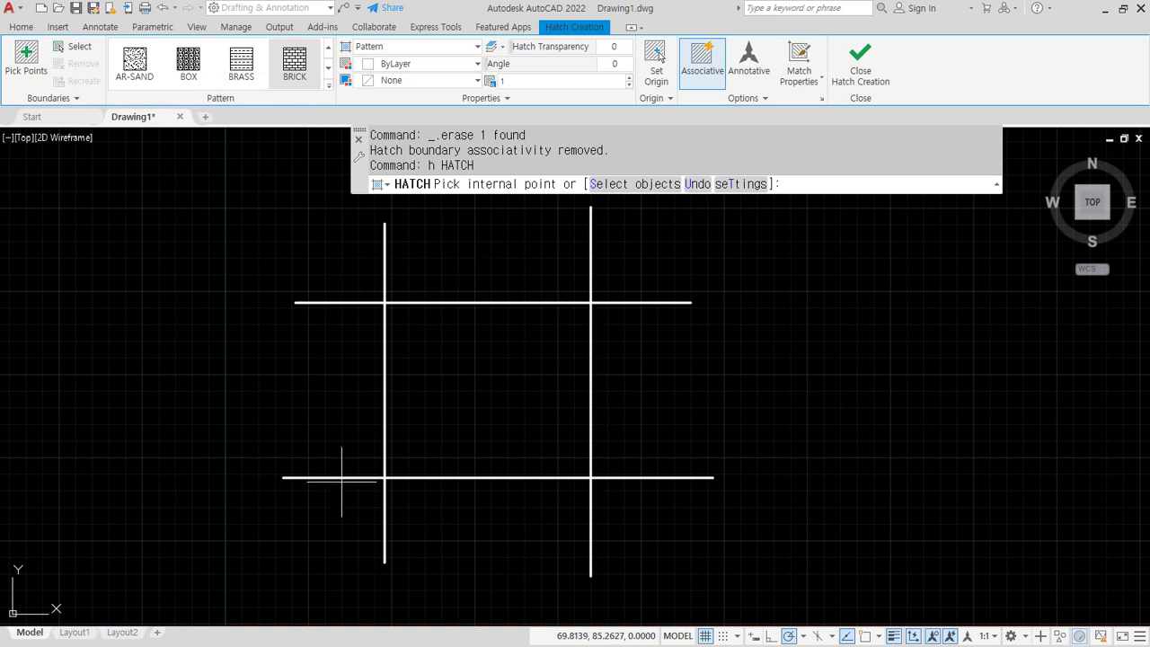
click(73, 46)
click(426, 301)
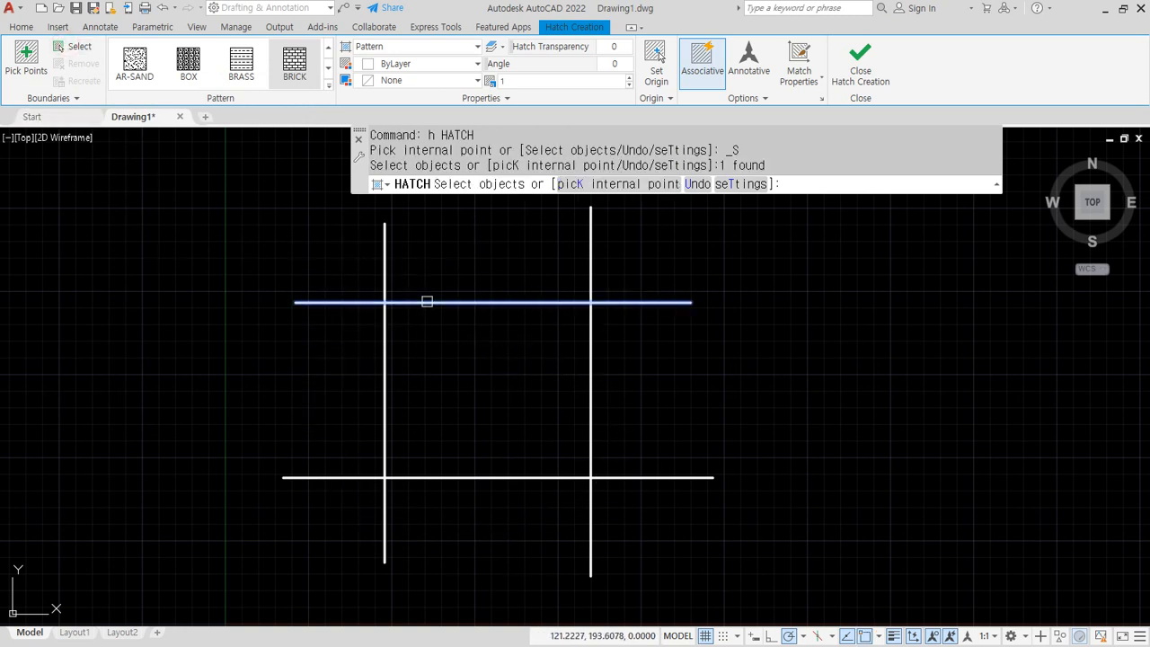
click(385, 346)
click(477, 478)
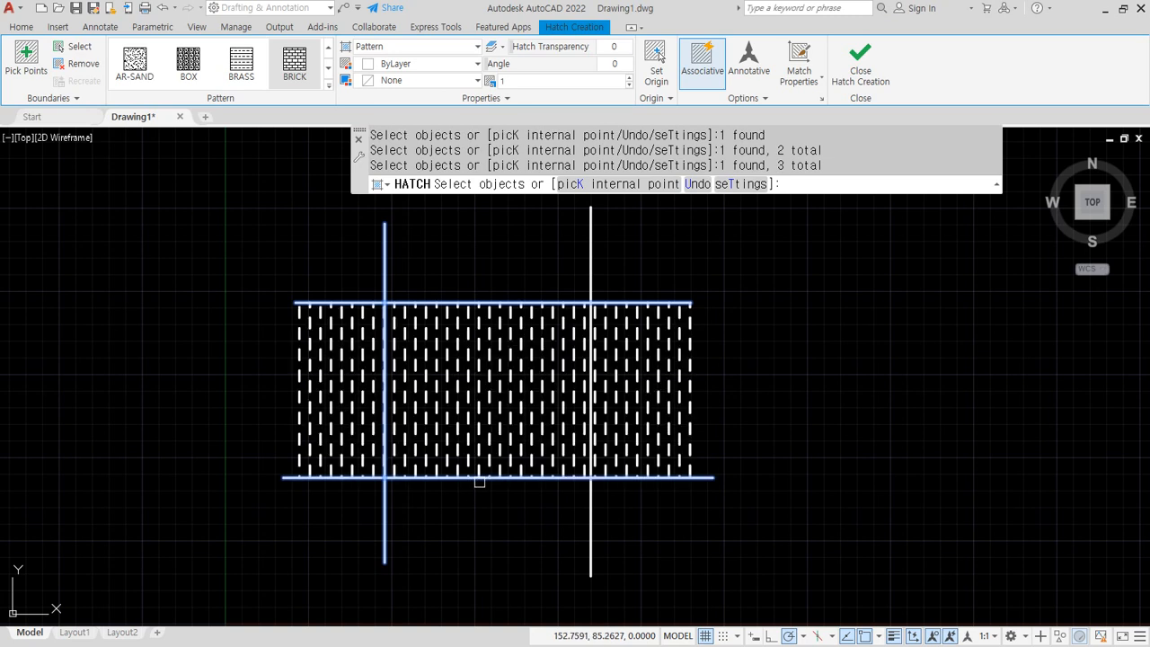
click(590, 503)
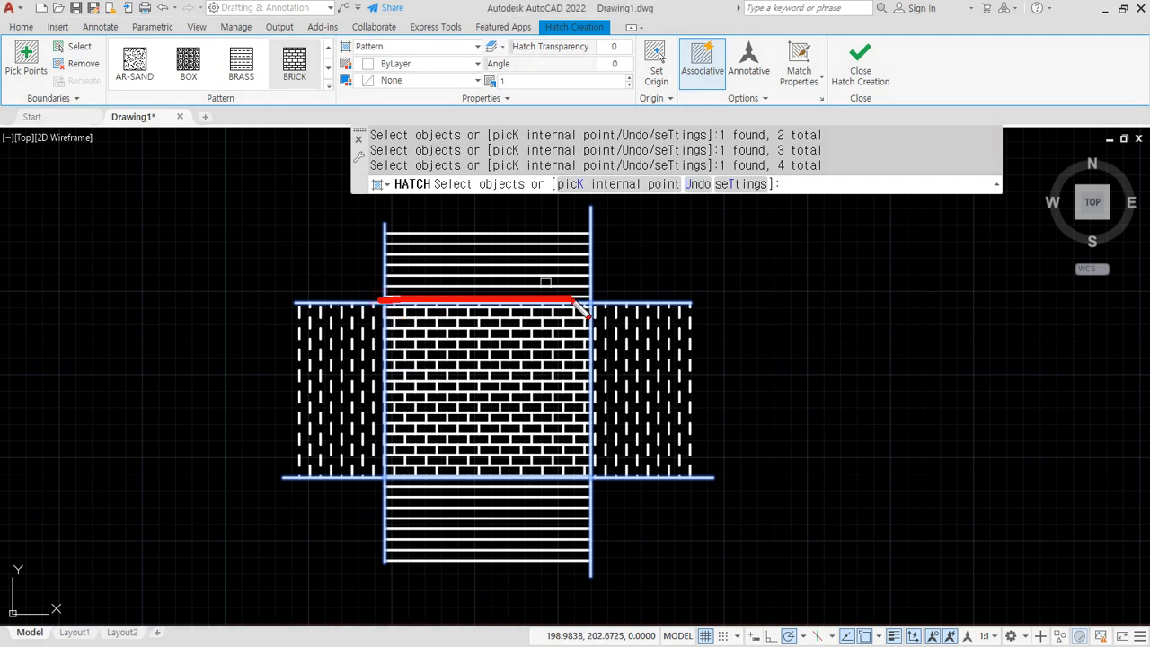
mouse_move(583, 307)
mouse_down()
mouse_move(602, 365)
mouse_move(606, 477)
mouse_move(392, 474)
mouse_move(374, 289)
mouse_up()
mouse_move(458, 381)
mouse_down()
mouse_move(476, 406)
mouse_move(500, 363)
mouse_up()
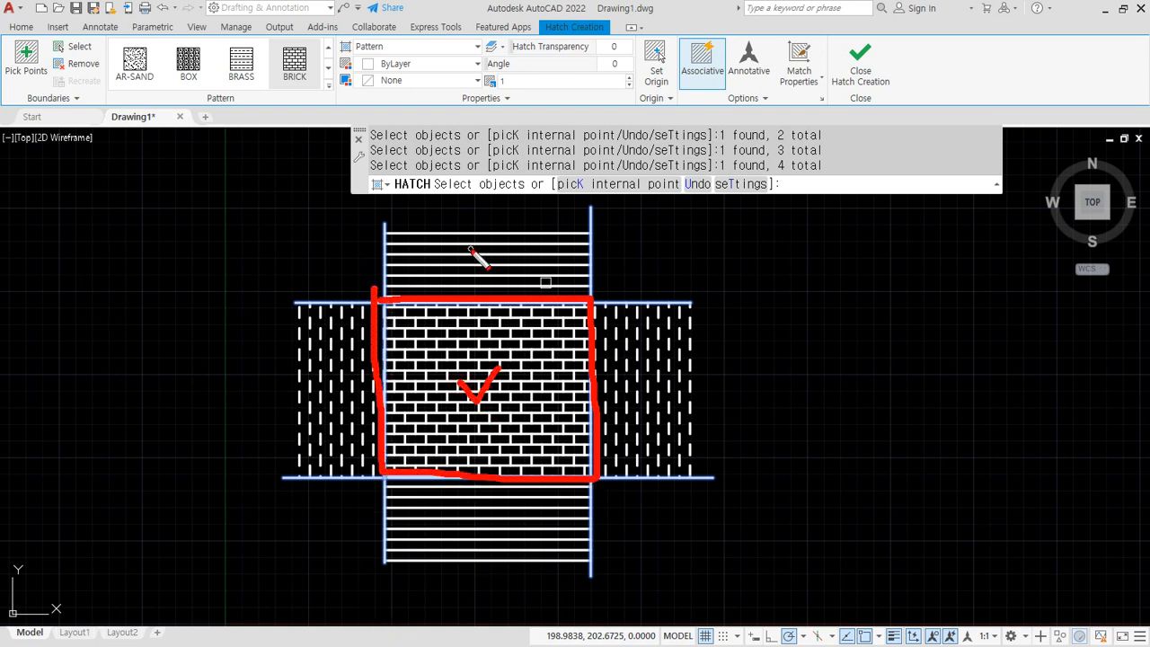
mouse_move(469, 249)
mouse_down()
mouse_move(483, 254)
mouse_move(463, 244)
mouse_up()
drag(671, 377, 661, 375)
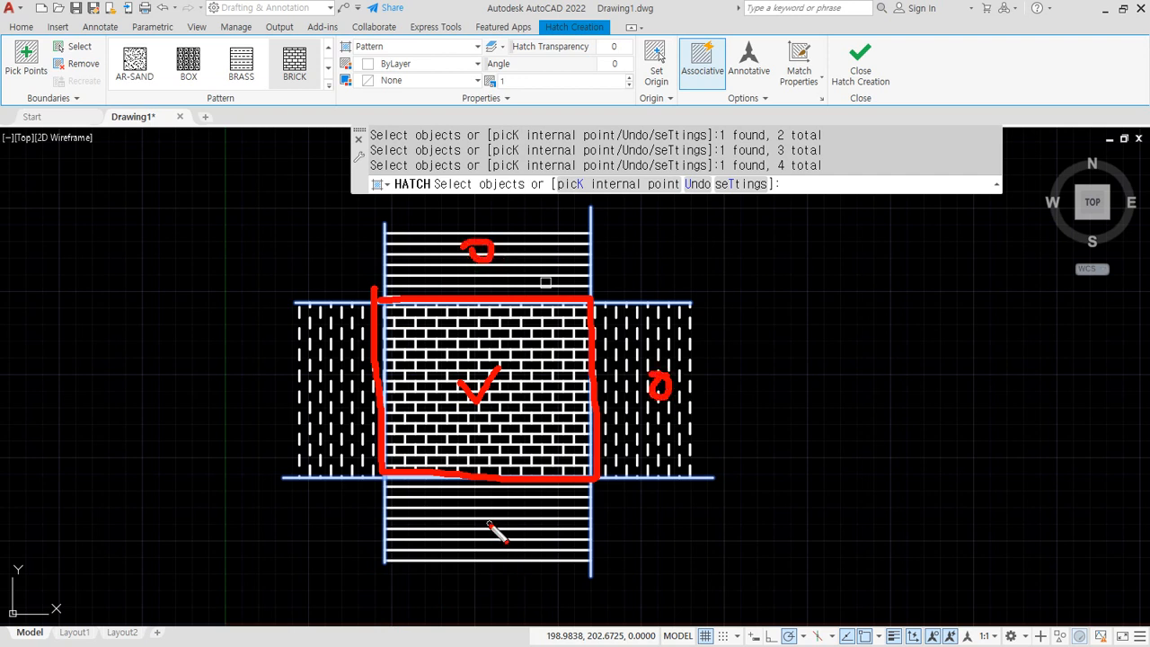
drag(497, 533, 478, 524)
mouse_move(330, 413)
mouse_down()
mouse_move(321, 405)
mouse_move(316, 415)
mouse_up()
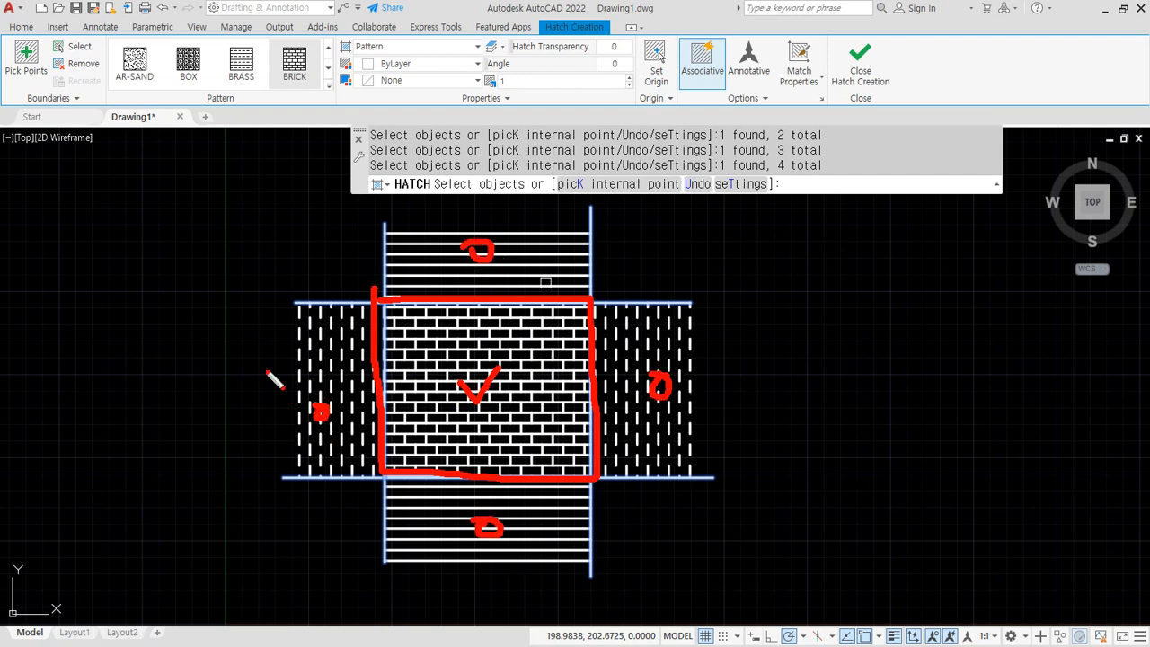
drag(262, 360, 294, 354)
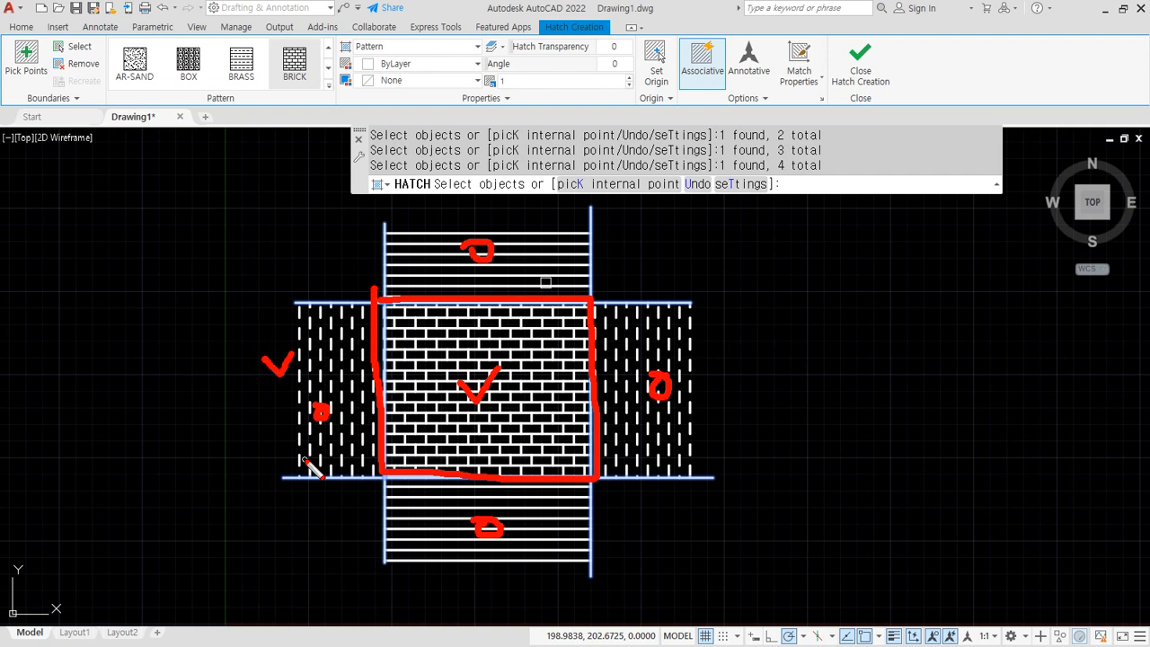
key(e)
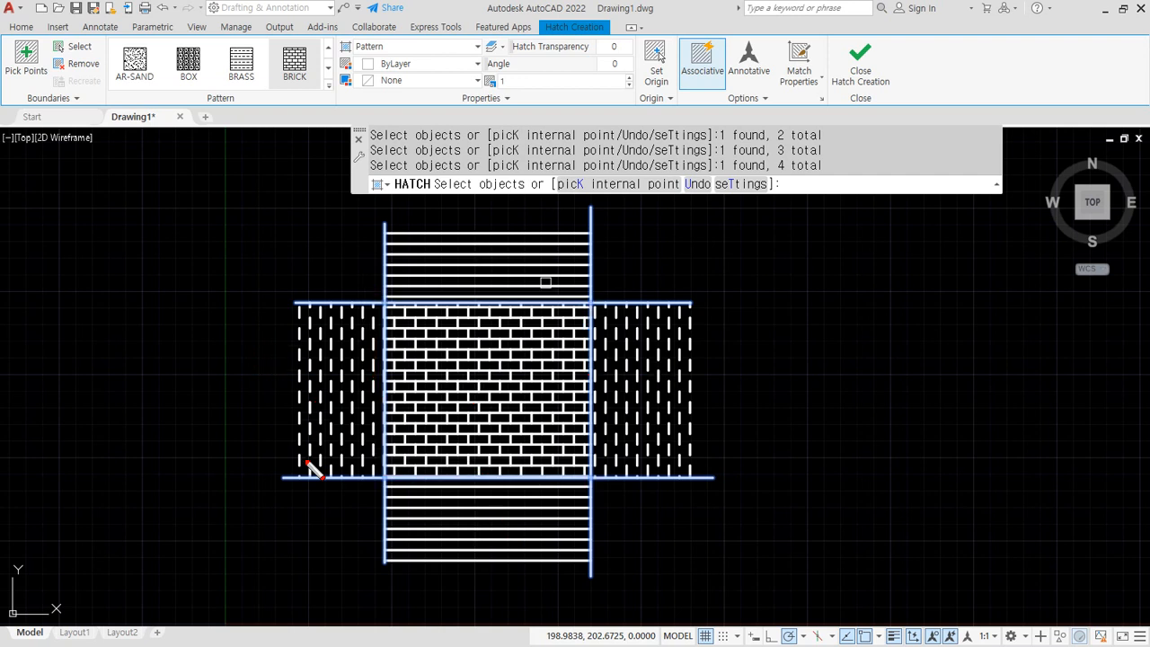
key(Escape)
- Finish the brick hatch on the four selected lines
middle_drag(784, 437, 688, 428)
key(Return)
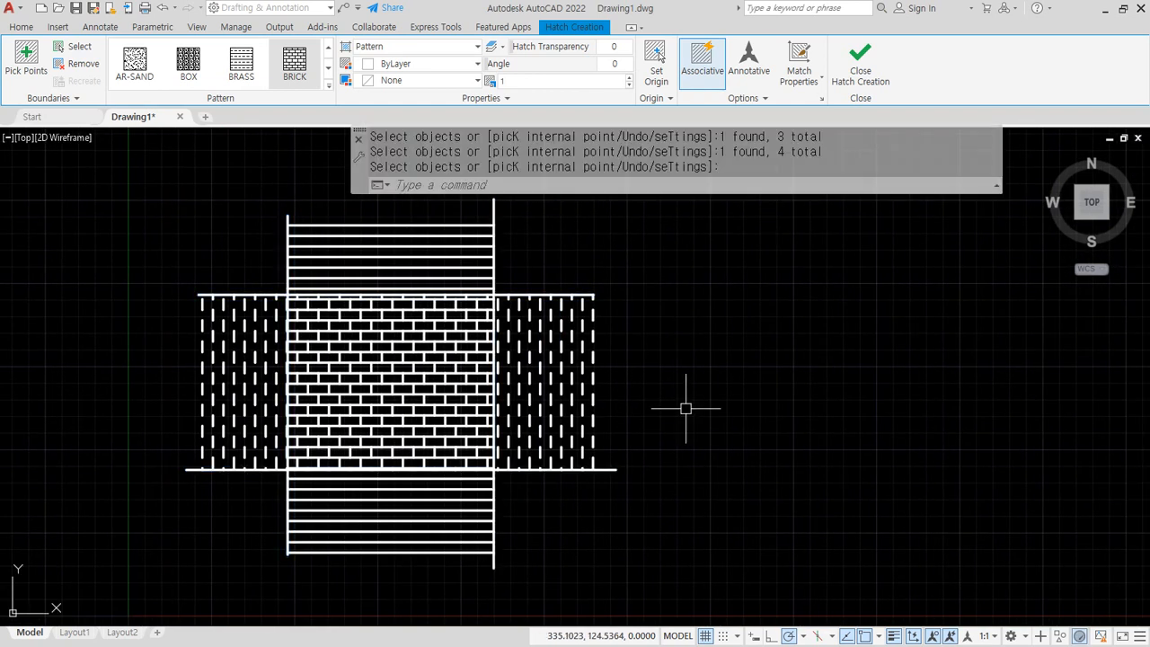
- Draw a rectangle beside the crossing lines and a circle next to that rectangle
text(rec)
key(Return)
click(691, 302)
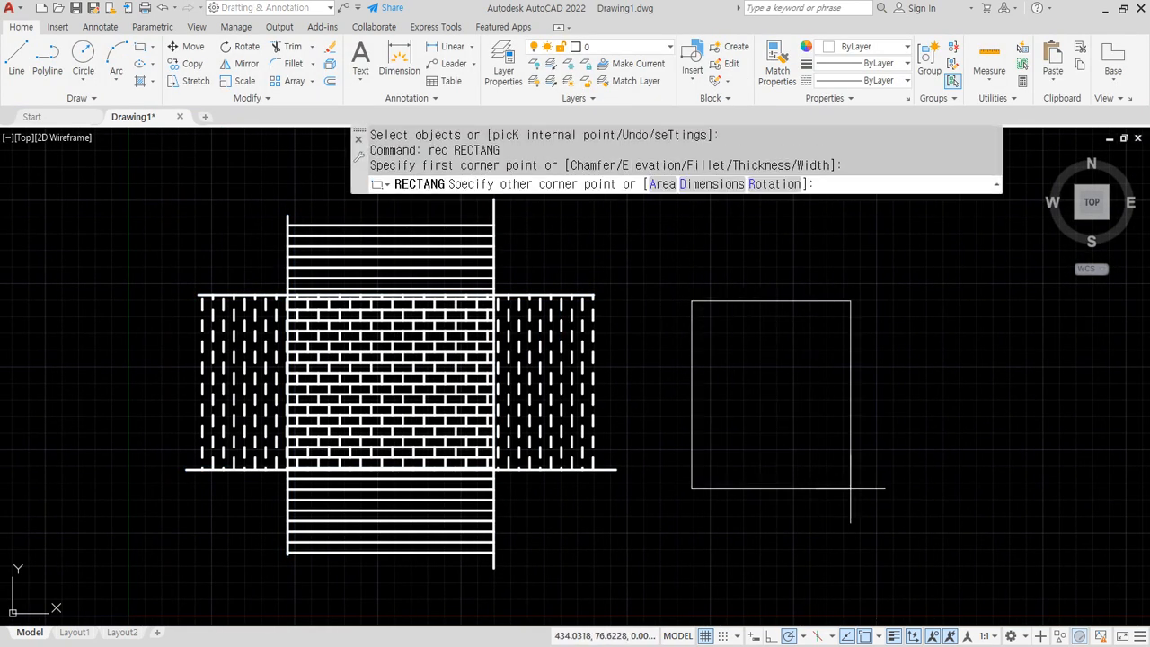
click(850, 488)
text(c)
key(Return)
click(1003, 406)
click(961, 313)
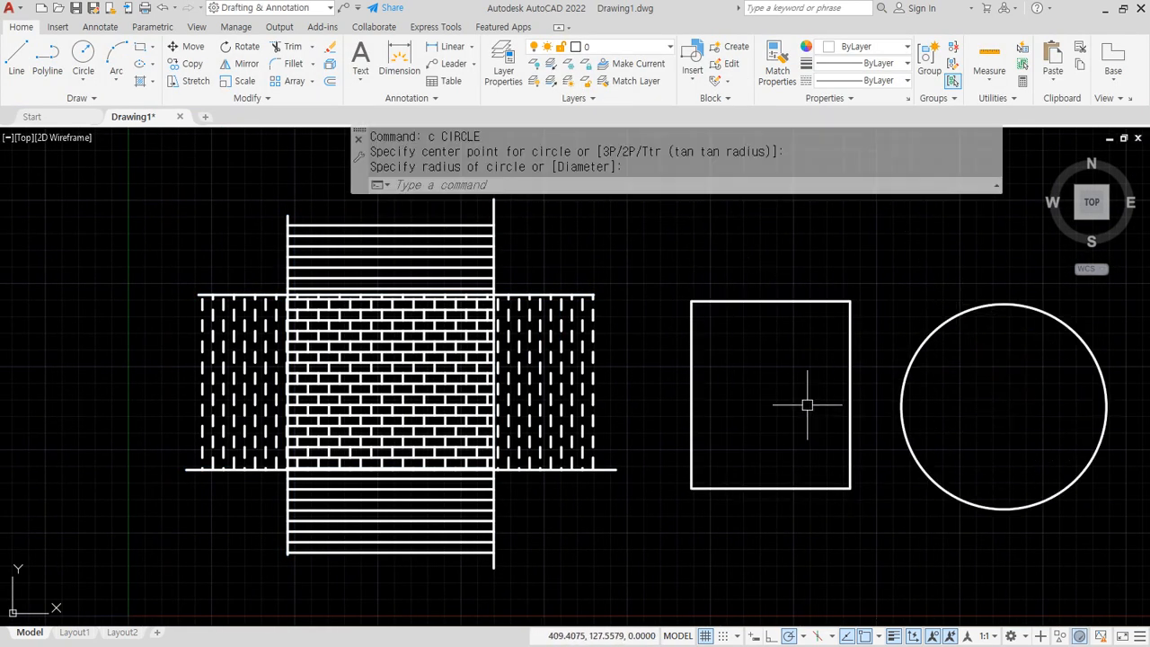
mouse_move(769, 556)
mouse_down()
mouse_move(710, 523)
mouse_move(867, 243)
mouse_move(1106, 539)
mouse_move(865, 576)
mouse_up()
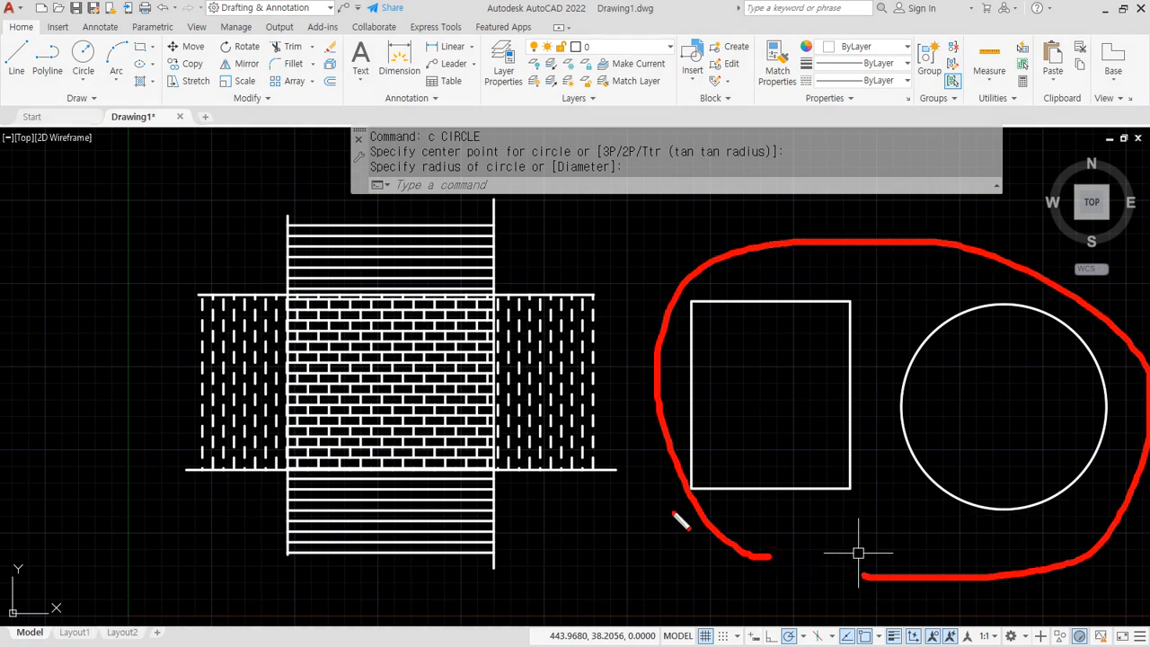
key(Escape)
- Hatch the rectangle and the circle with the BRICK pattern by selecting the two objects as boundaries
text(h)
key(Return)
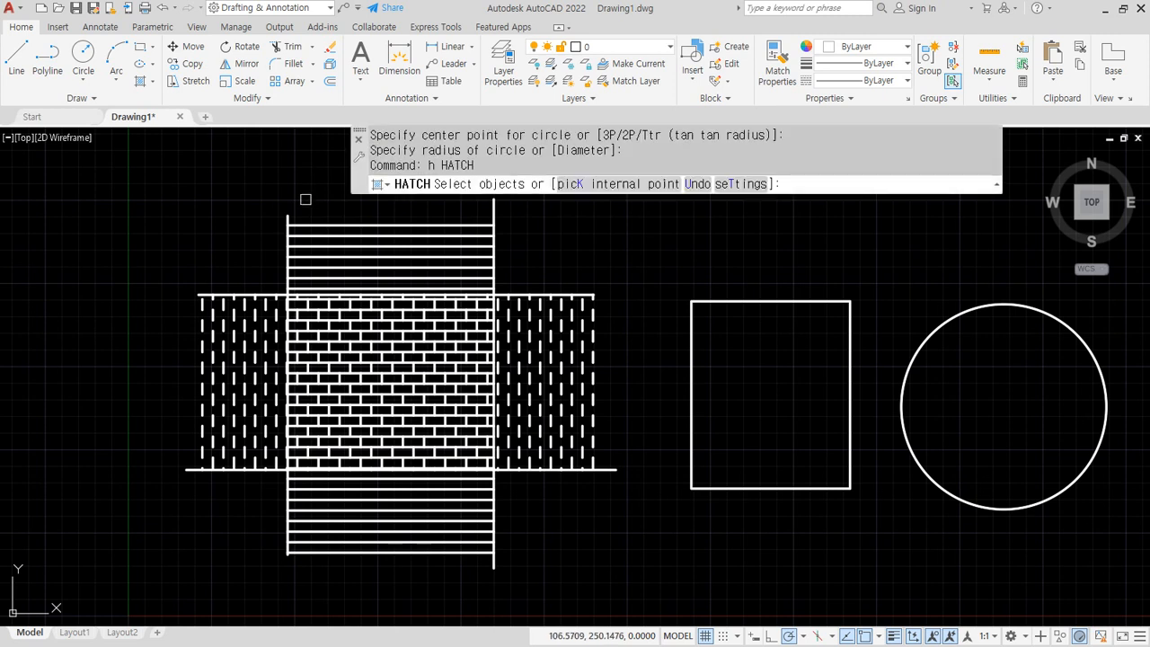
click(61, 46)
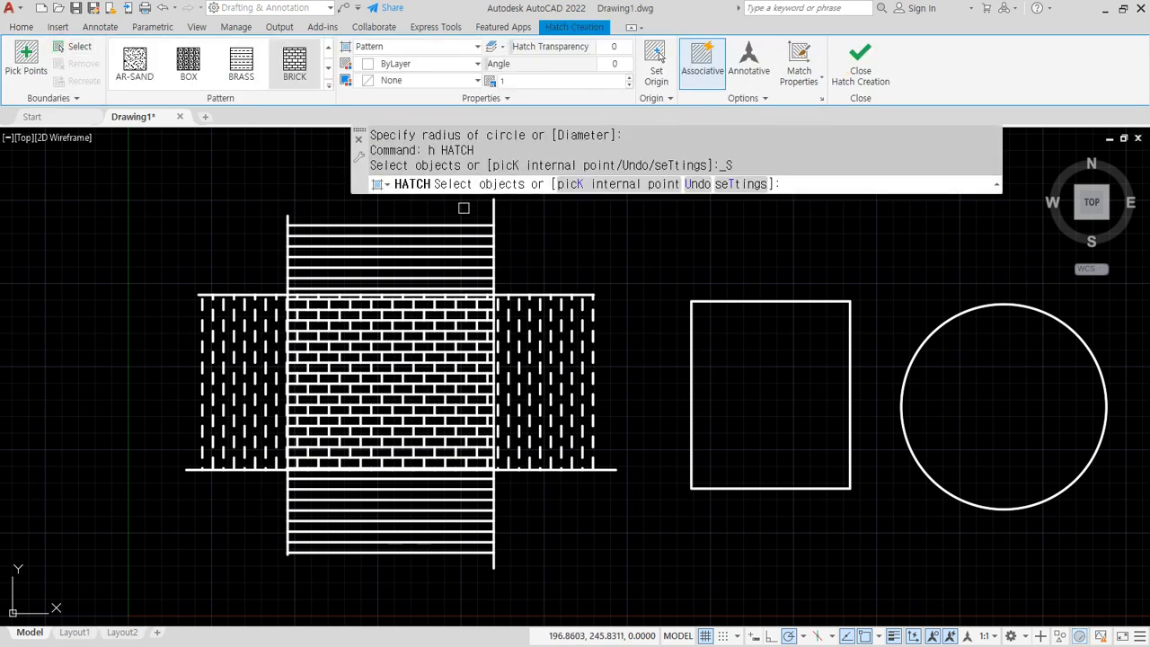
click(701, 302)
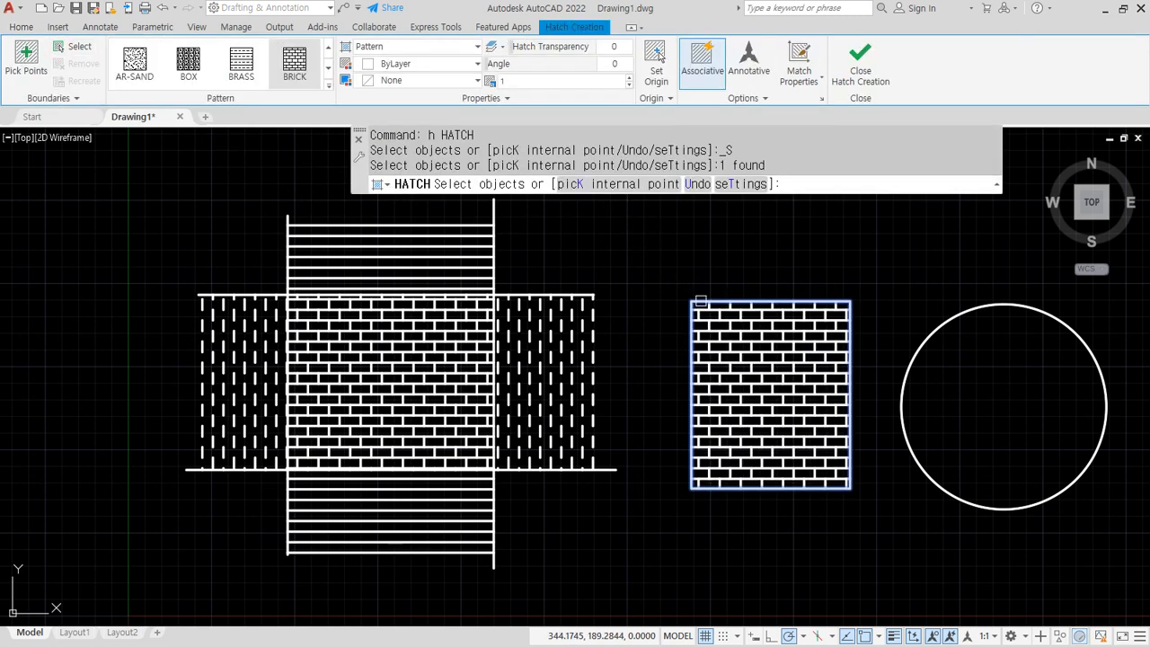
click(944, 323)
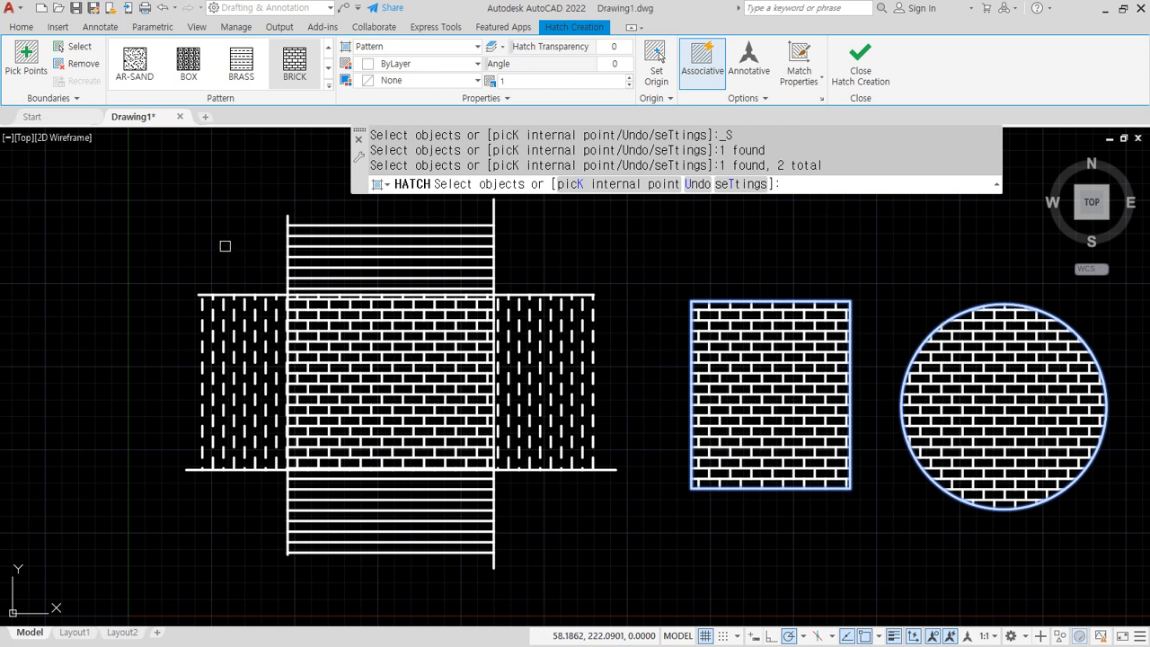
key(Return)
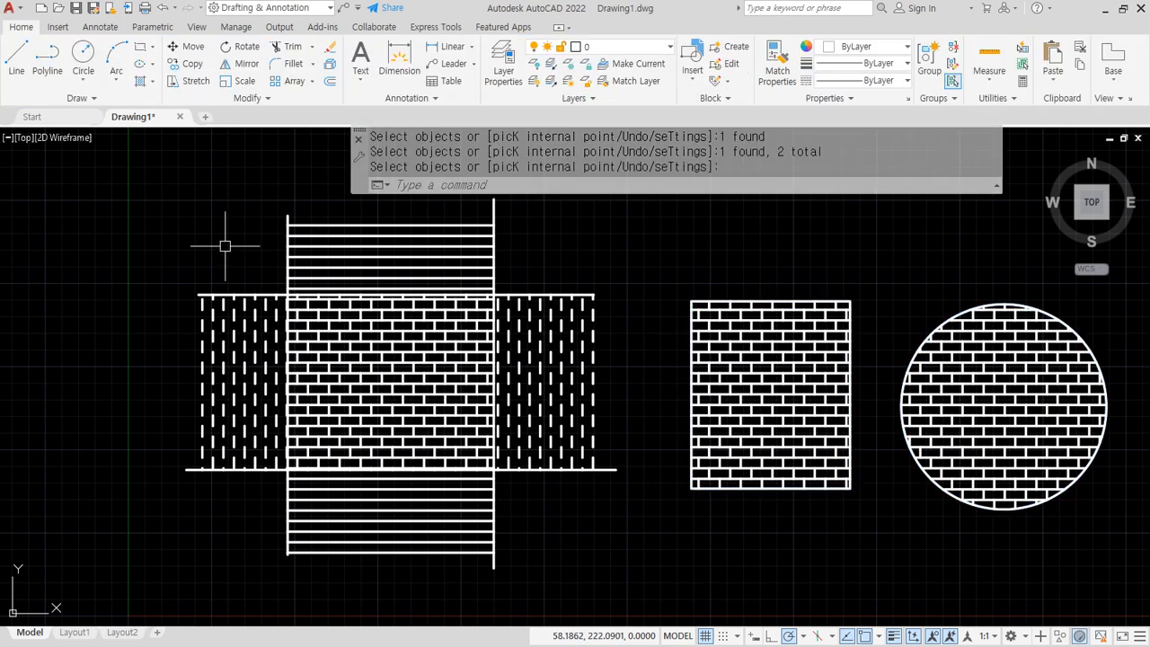
key(Escape)
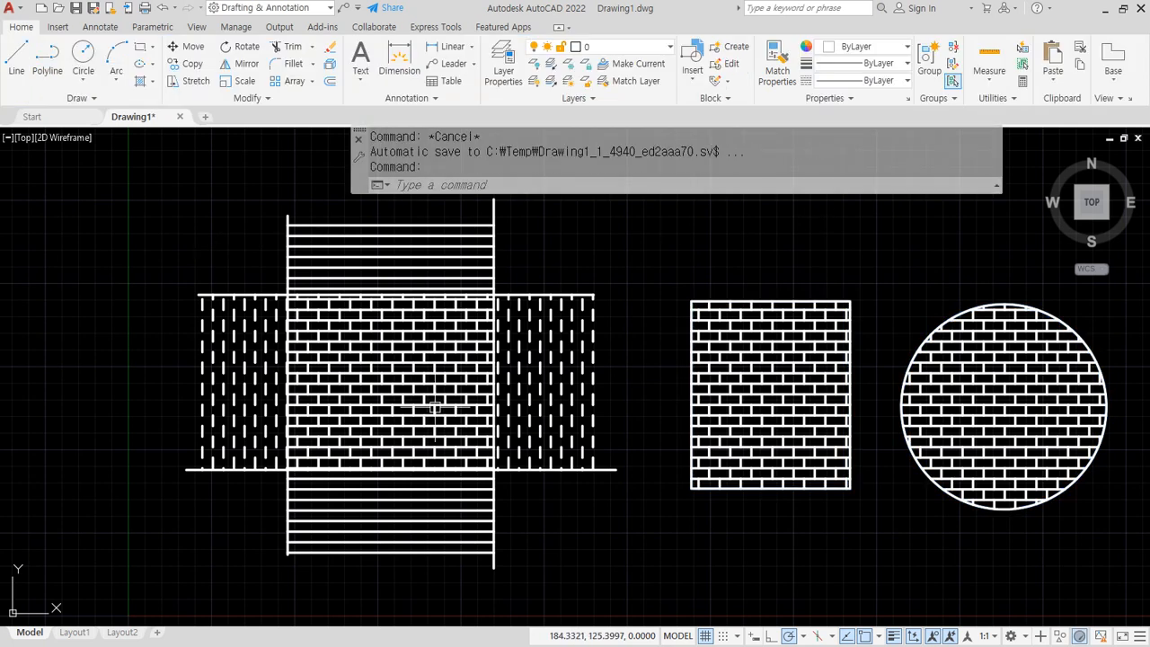
mouse_move(384, 483)
mouse_down()
mouse_move(237, 330)
mouse_move(508, 408)
mouse_move(406, 471)
mouse_up()
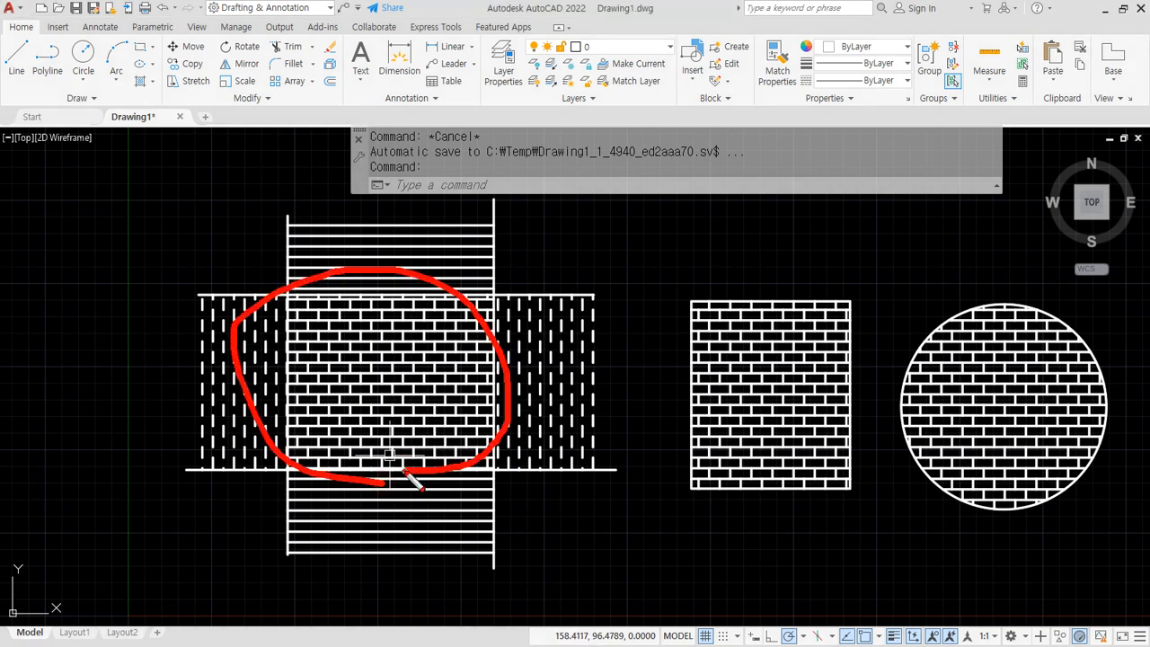
drag(313, 282, 346, 255)
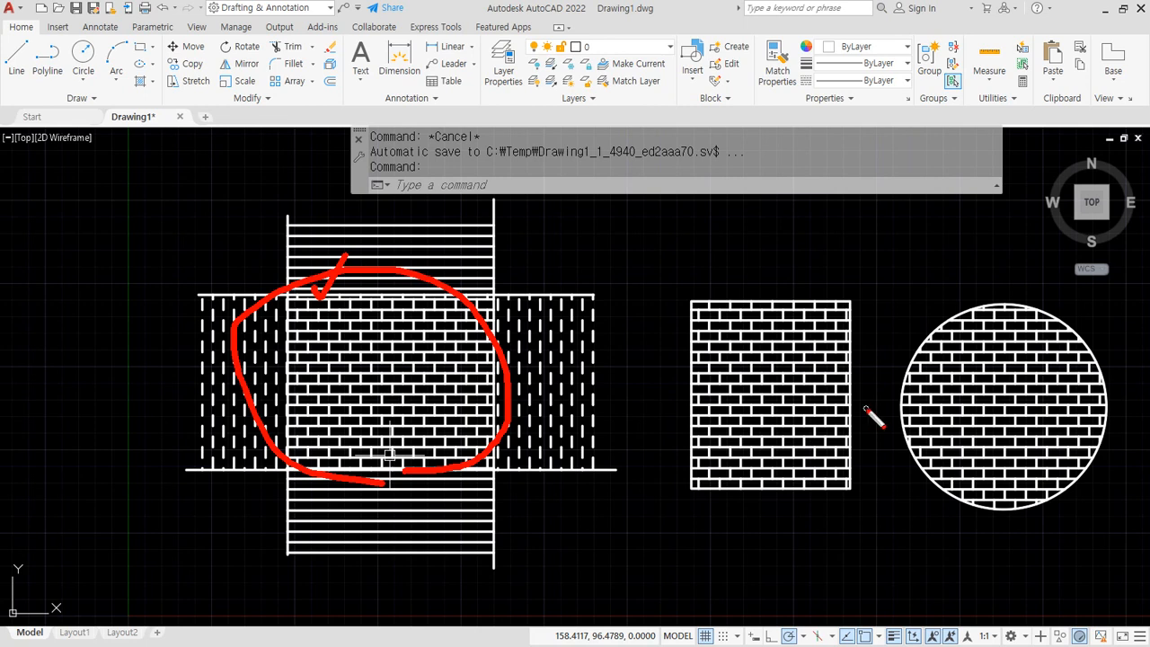
drag(794, 357, 822, 344)
mouse_move(977, 362)
mouse_down()
mouse_move(989, 378)
mouse_move(1010, 352)
mouse_up()
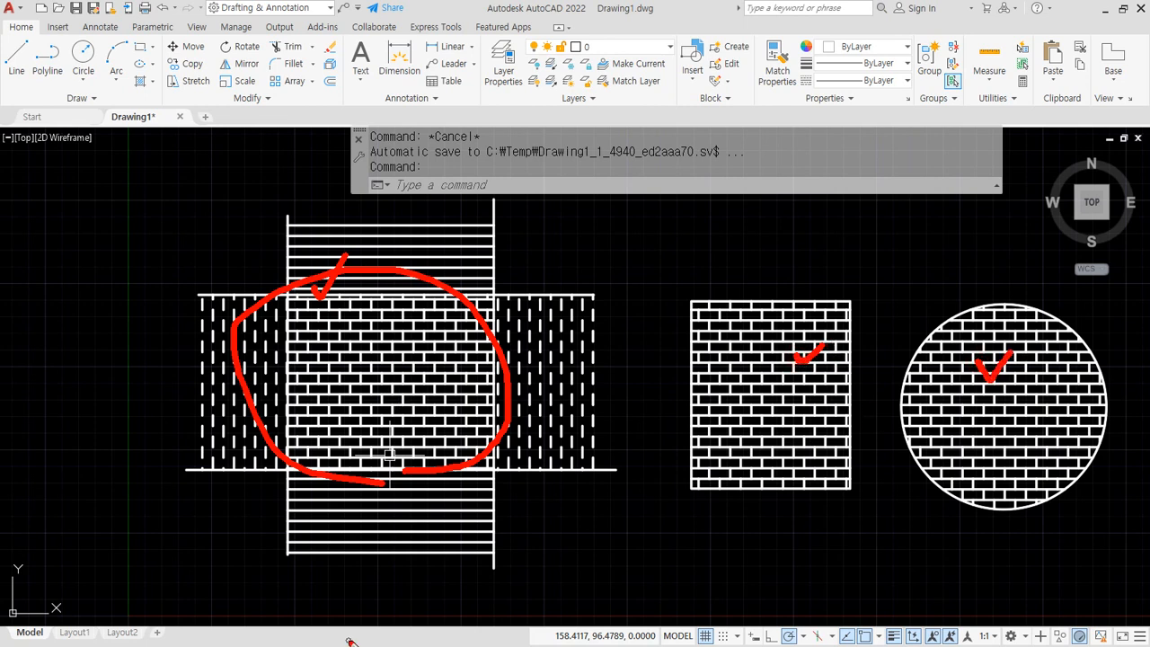
key(Escape)
- Erase the hatches on the crossing lines, the rectangle and the circle, keeping the boundary objects
click(958, 385)
click(423, 385)
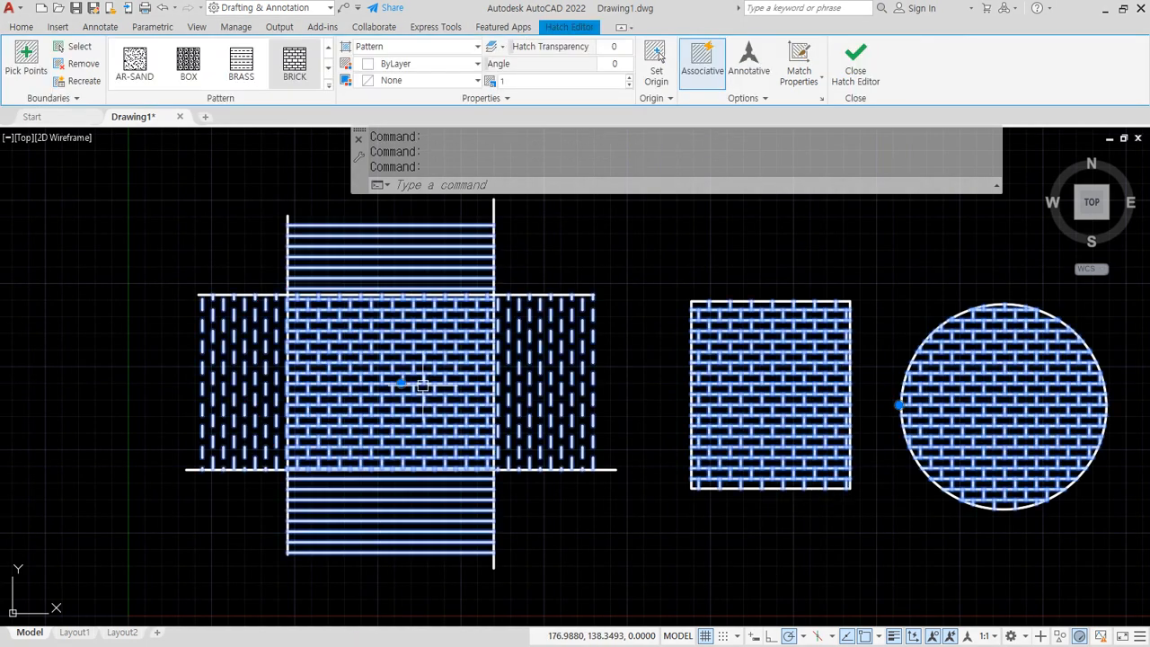
text(e)
key(Return)
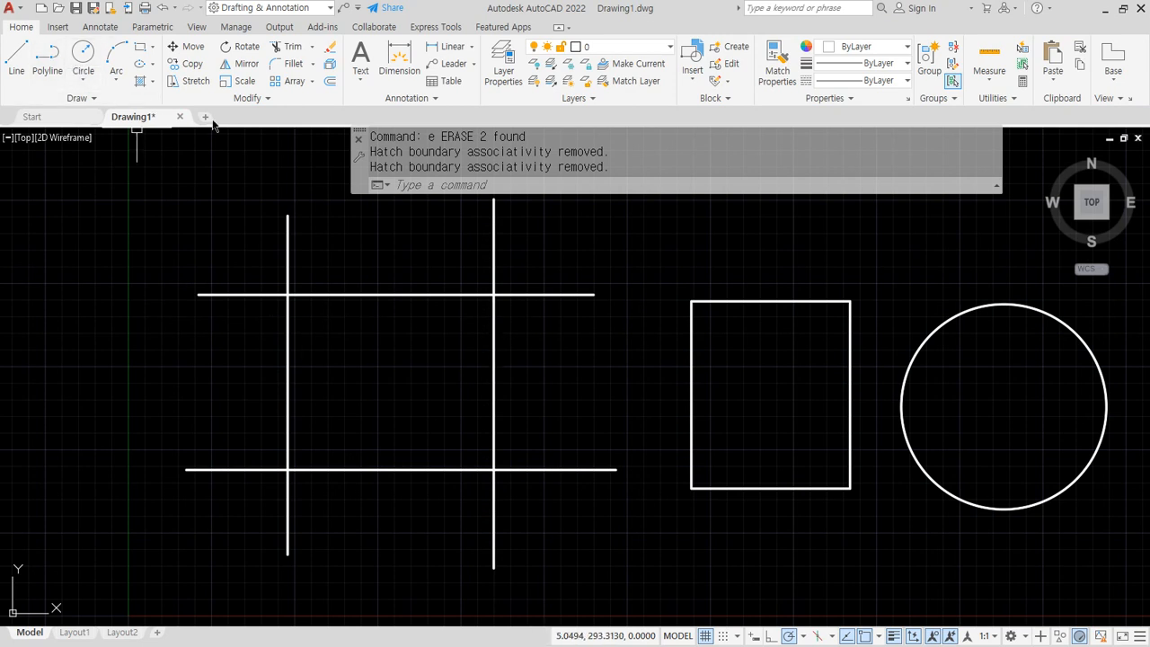
- Hatch the area enclosed by the crossing lines, the rectangle and the circle with BRICK by picking internal points
text(h)
key(Return)
click(29, 64)
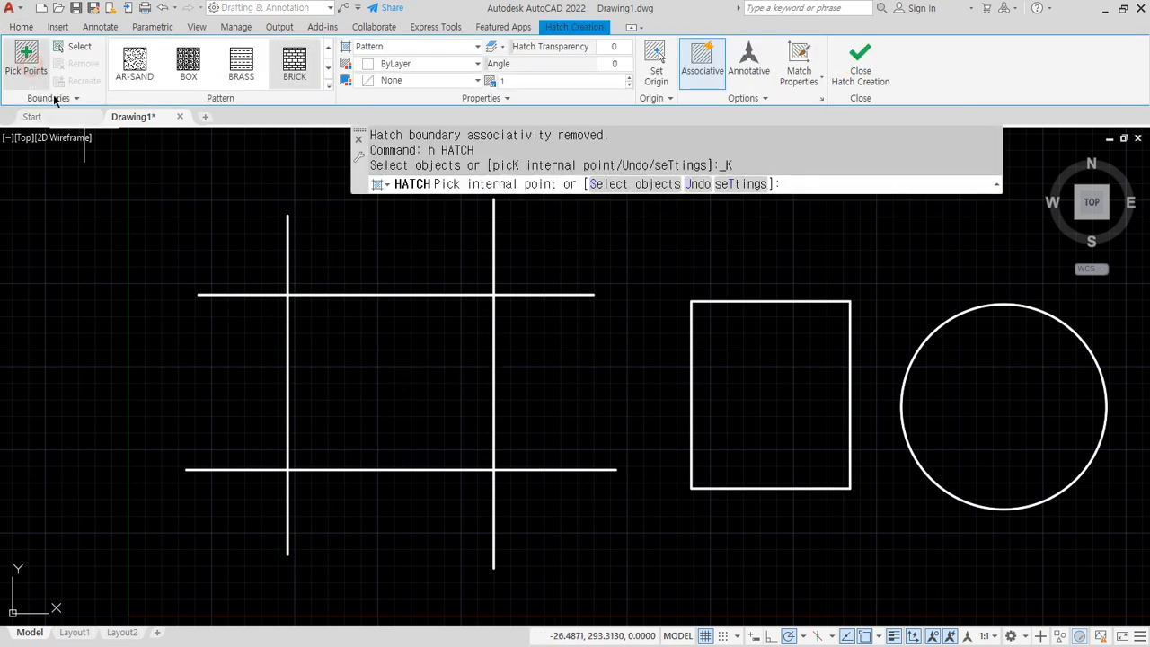
click(367, 362)
click(840, 379)
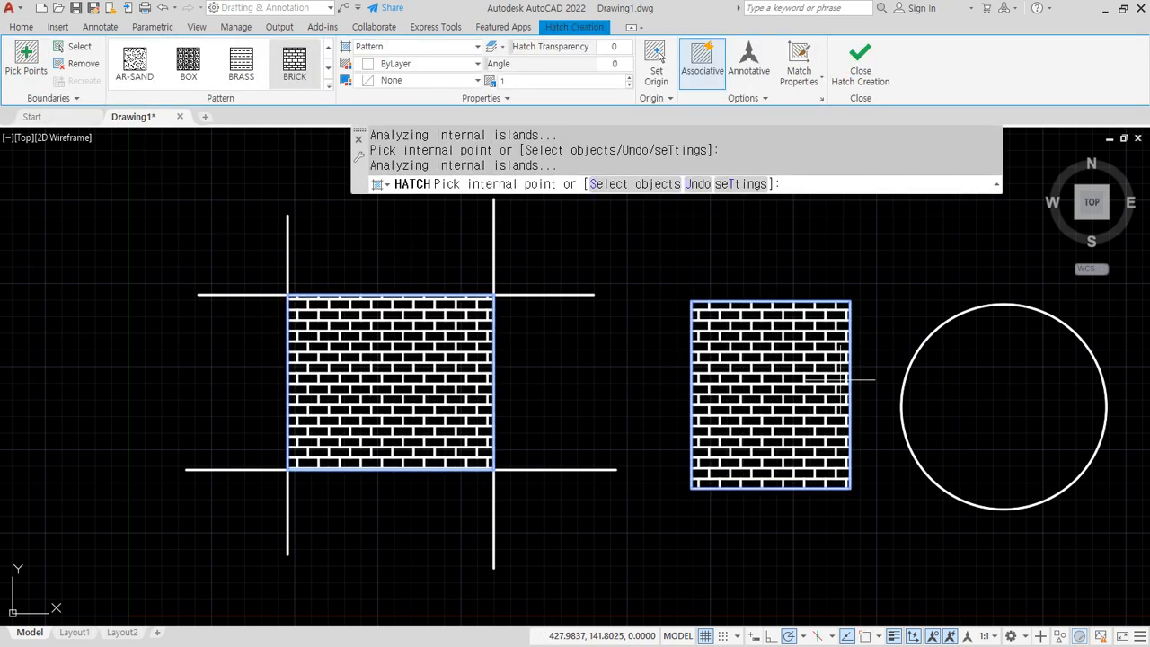
click(1020, 386)
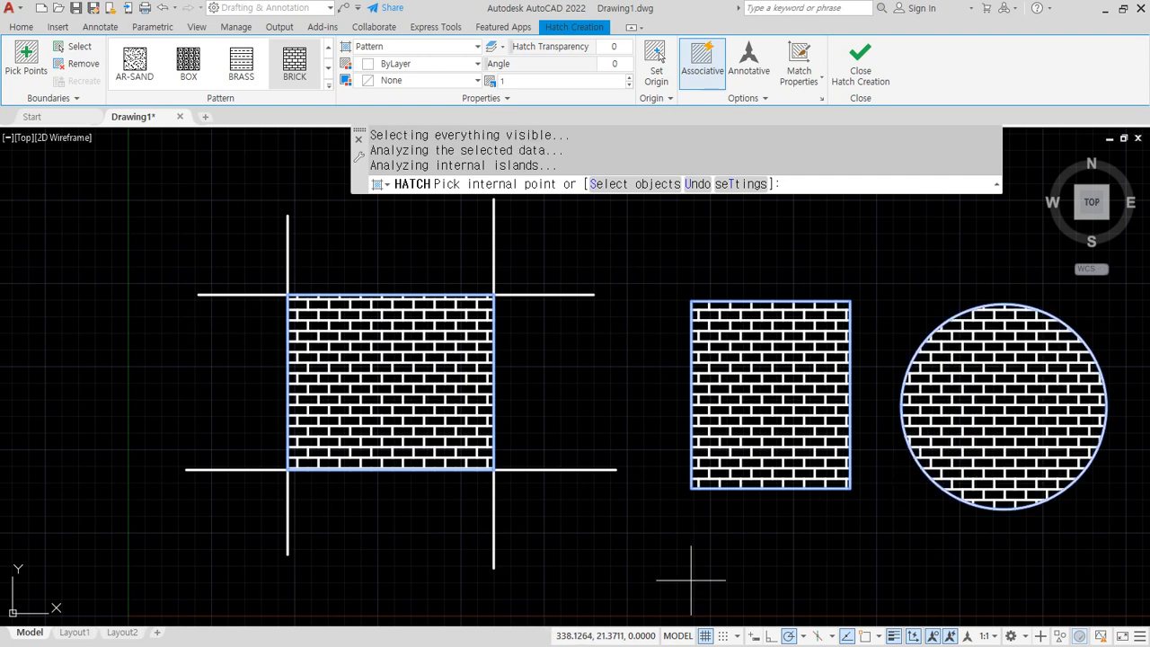
key(Return)
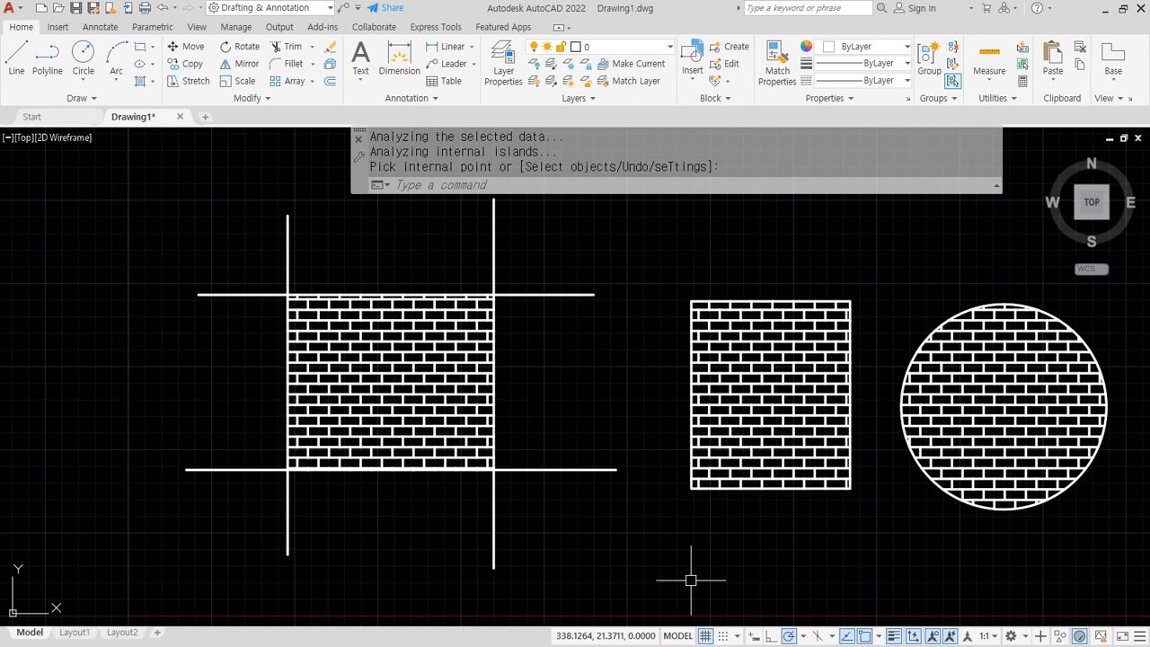
- Erase the brick hatch from the three areas and delete the right vertical line of the crossing lines
key(Escape)
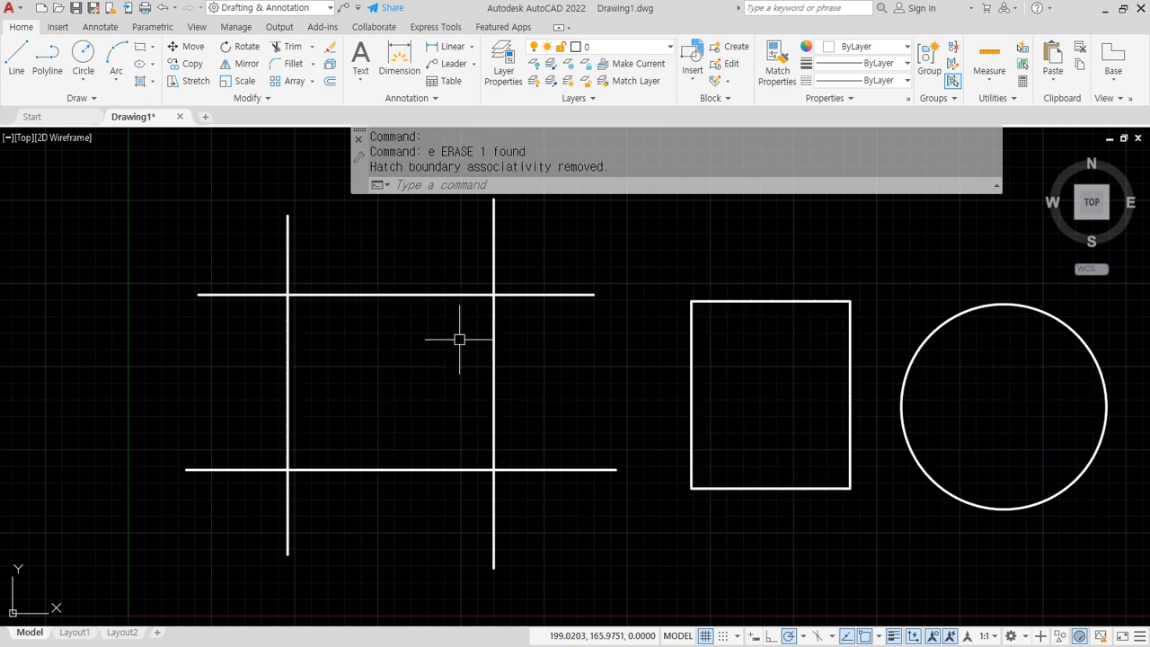
click(508, 349)
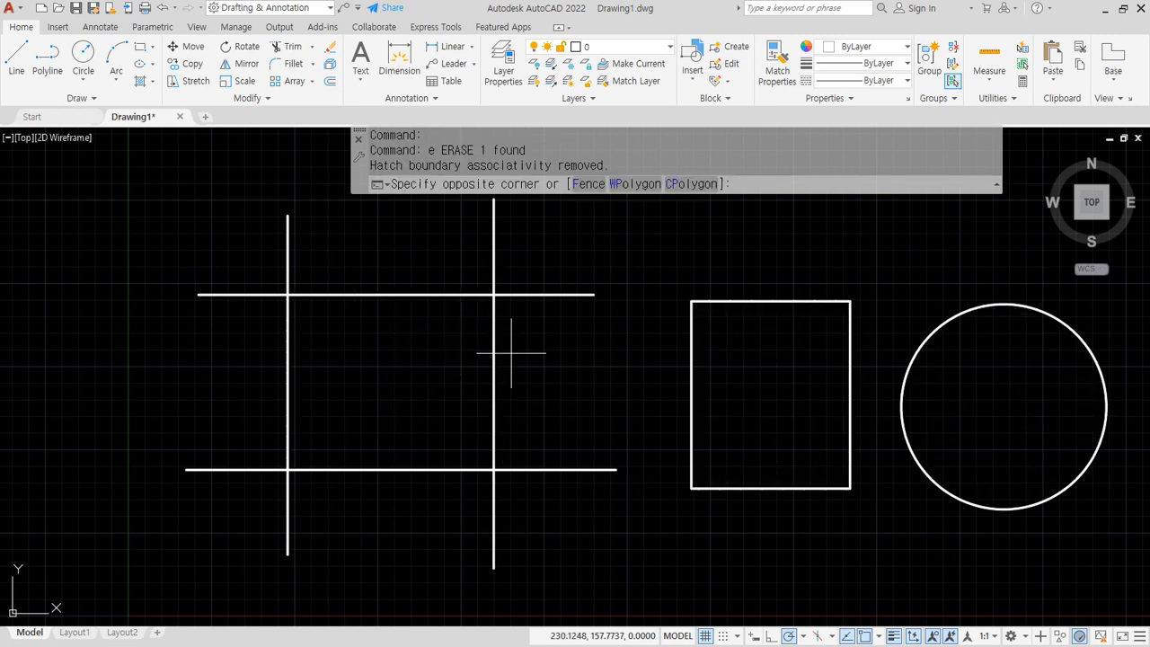
click(441, 380)
text(e)
key(Return)
- Draw a shorter vertical line crossing the lower horizontal line and ending below the upper one, leaving a gap
text(l)
key(Return)
click(474, 537)
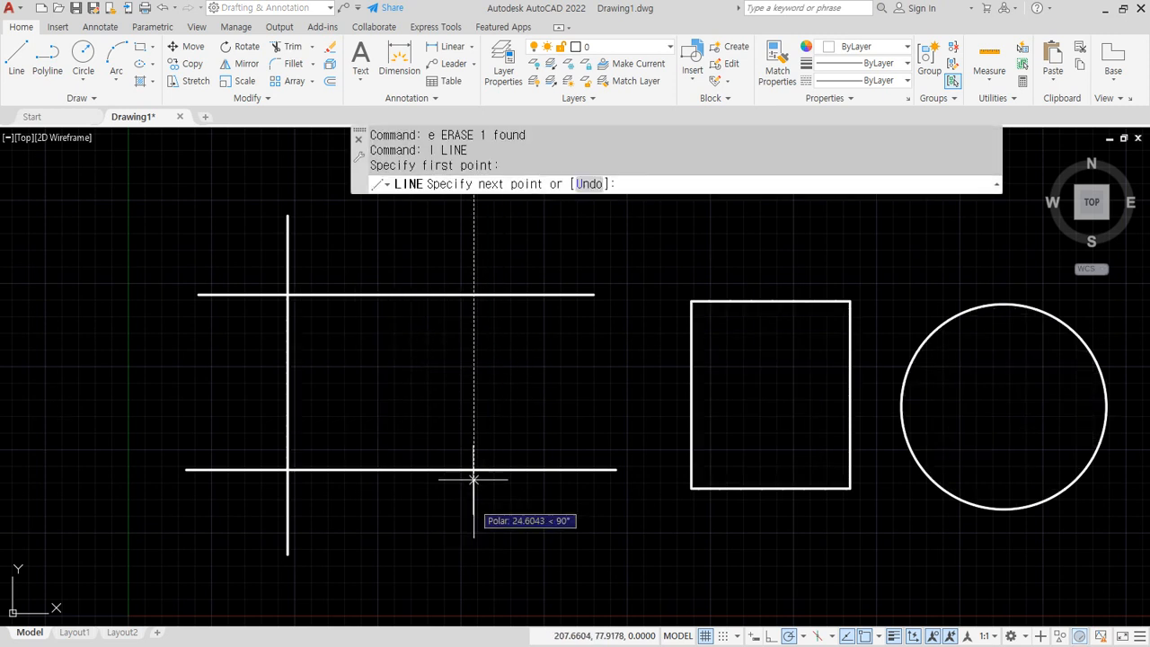
click(473, 329)
key(Return)
mouse_move(375, 520)
mouse_down()
mouse_move(284, 495)
mouse_move(417, 250)
mouse_move(555, 473)
mouse_move(302, 502)
mouse_up()
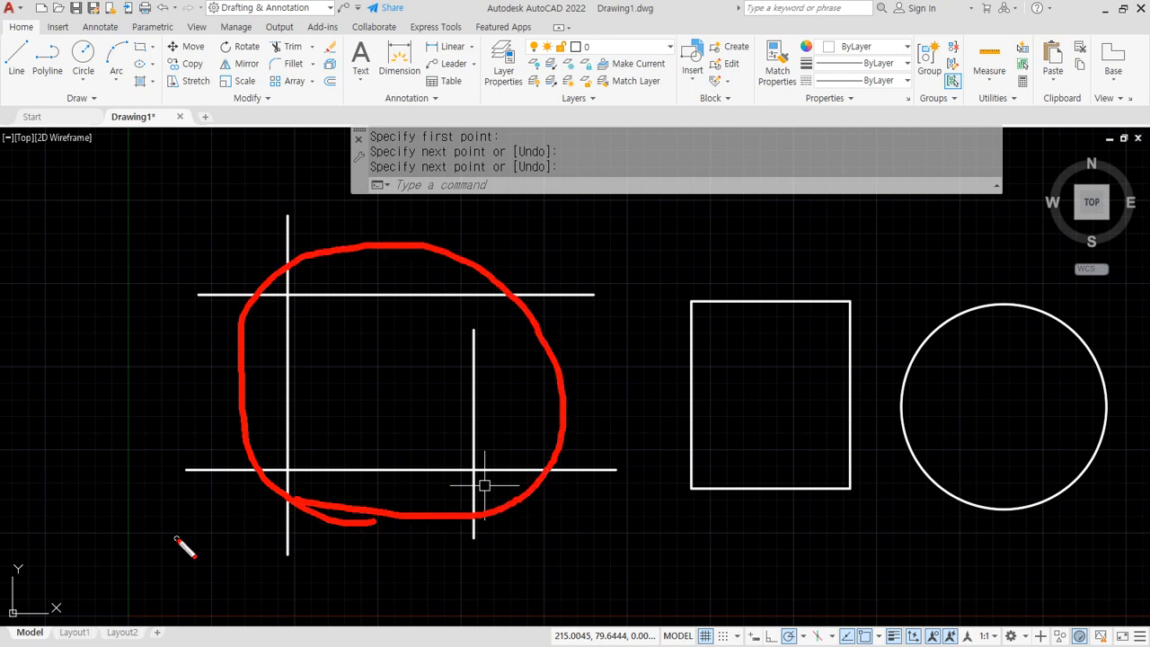
mouse_move(487, 352)
mouse_down()
mouse_move(485, 262)
mouse_move(521, 368)
mouse_up()
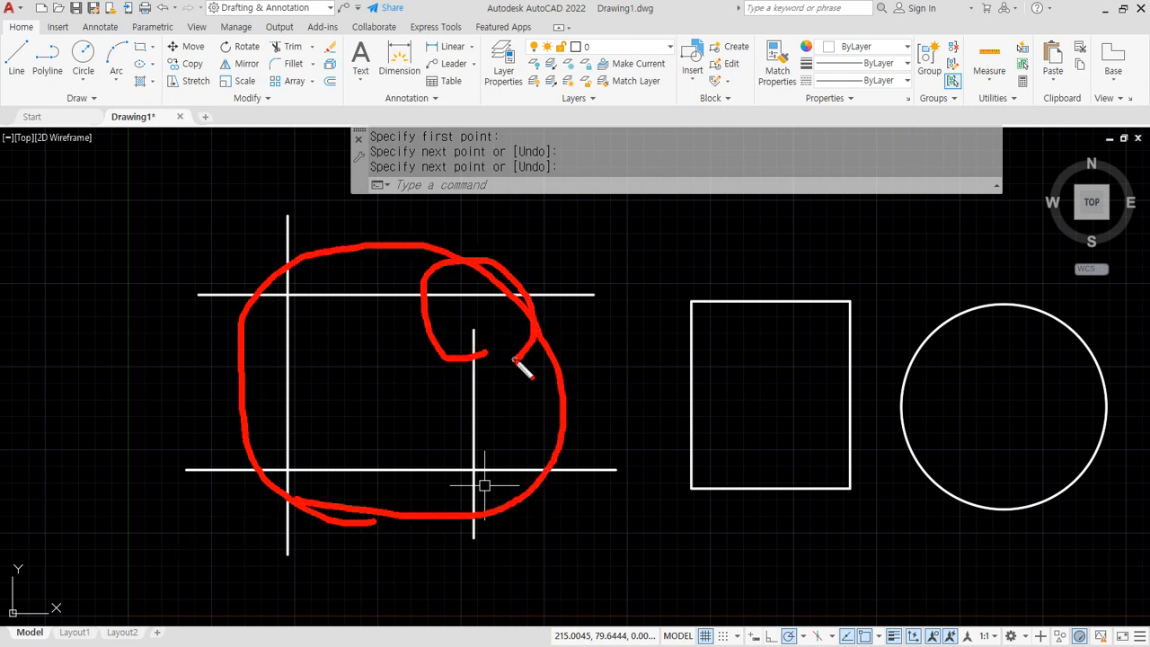
key(Escape)
- Try to hatch the gapped area between the crossing lines by picking an internal point, and move the error dialog clear of the lines
text(h)
key(Return)
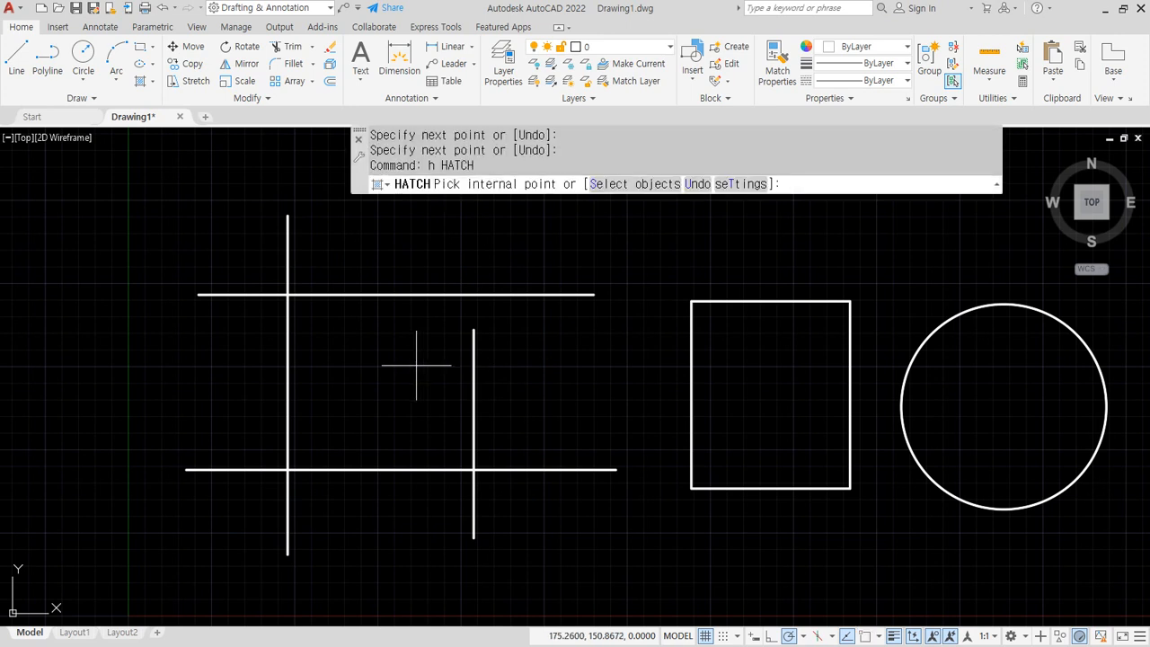
click(376, 386)
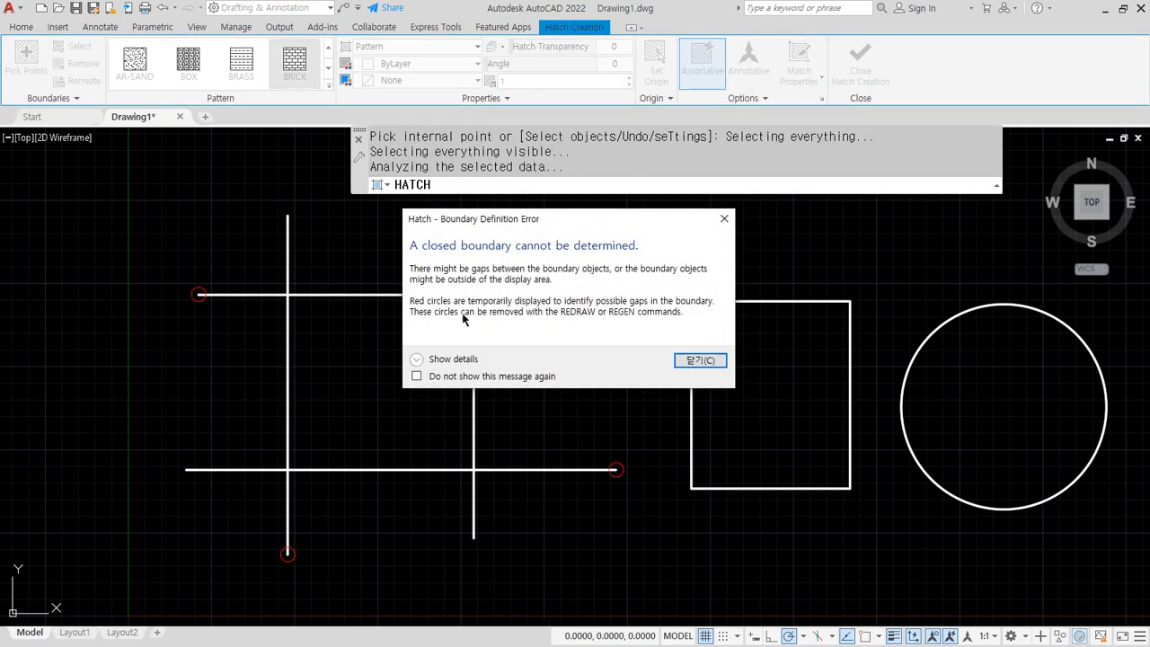
drag(525, 231, 513, 118)
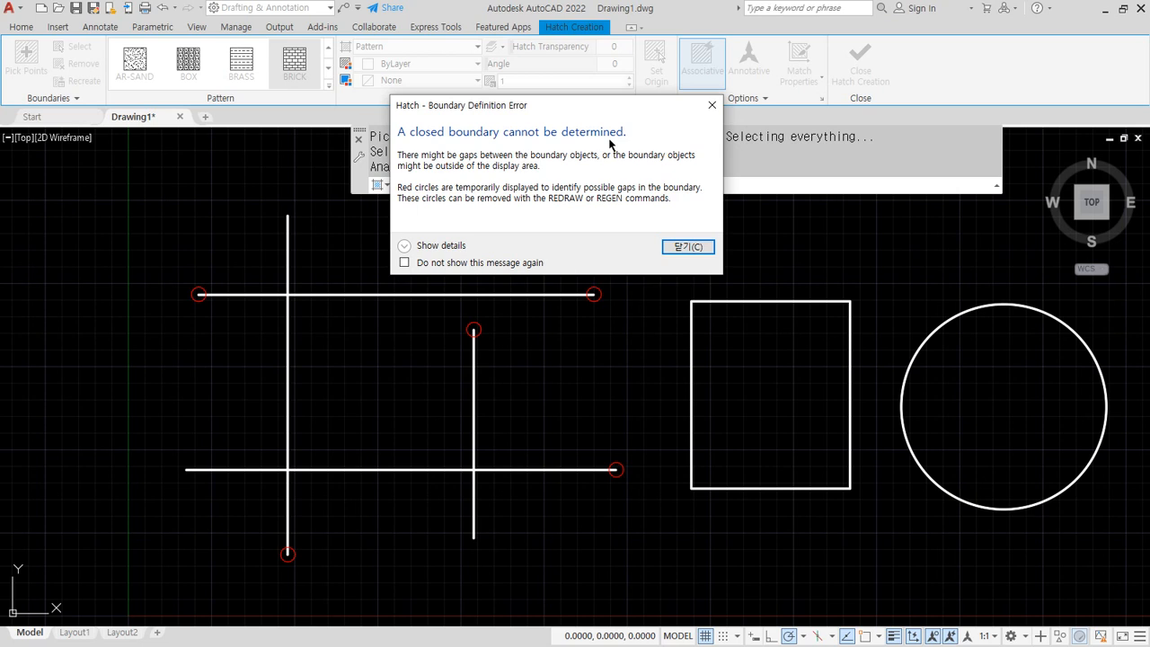
key(ctrl+2)
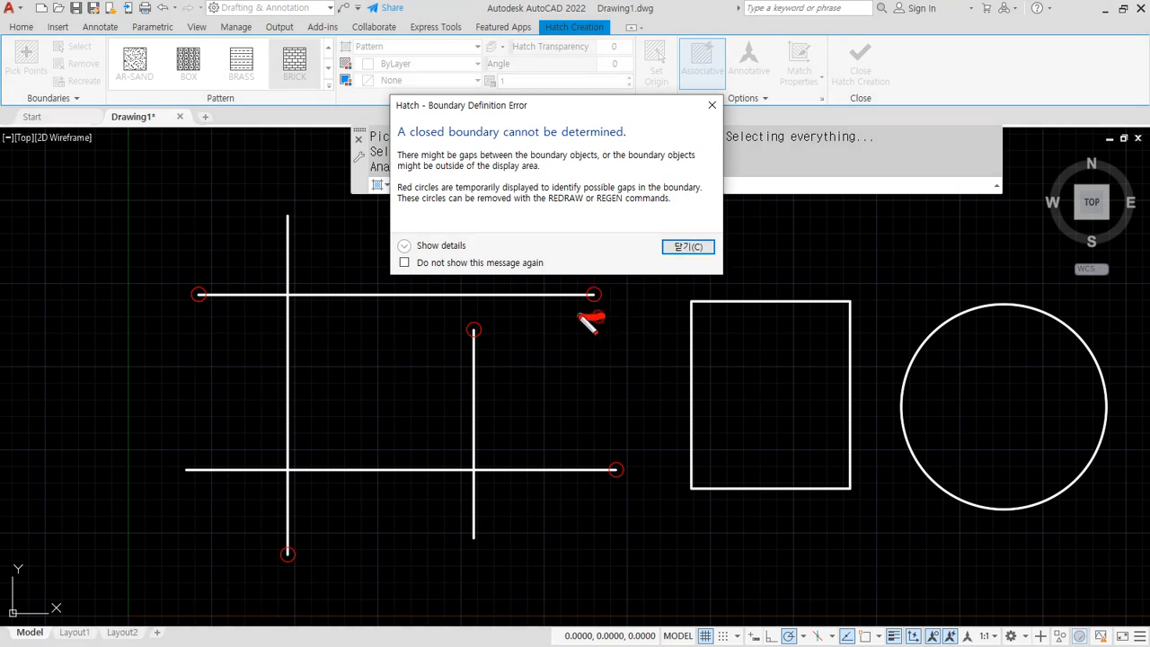
drag(588, 320, 594, 316)
mouse_move(495, 351)
mouse_down()
mouse_move(488, 327)
mouse_move(499, 343)
mouse_up()
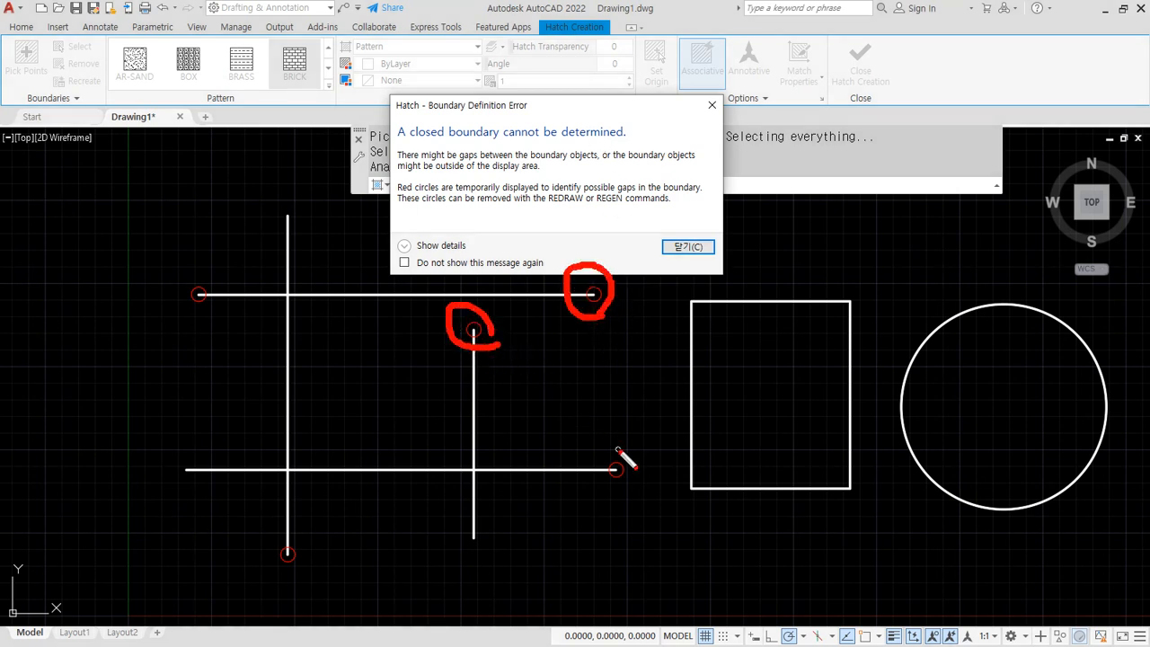
mouse_move(618, 449)
mouse_down()
mouse_move(619, 488)
mouse_move(639, 447)
mouse_up()
drag(235, 306, 225, 312)
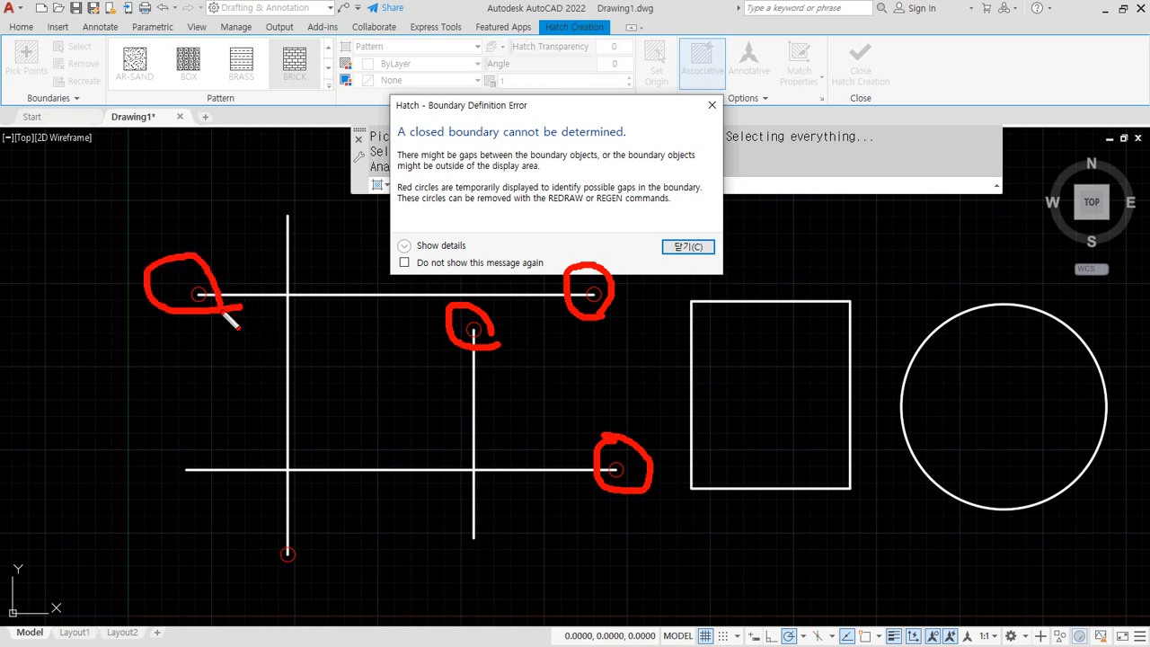
mouse_move(268, 528)
mouse_down()
mouse_move(287, 577)
mouse_move(269, 526)
mouse_move(248, 514)
mouse_up()
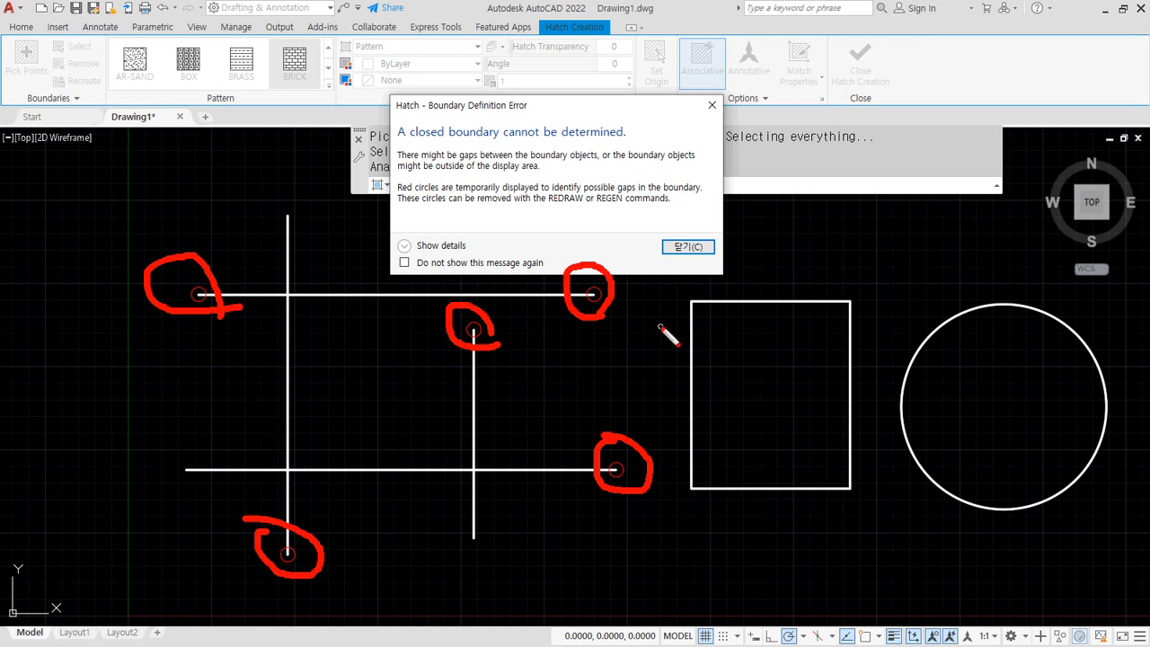
drag(616, 308, 484, 358)
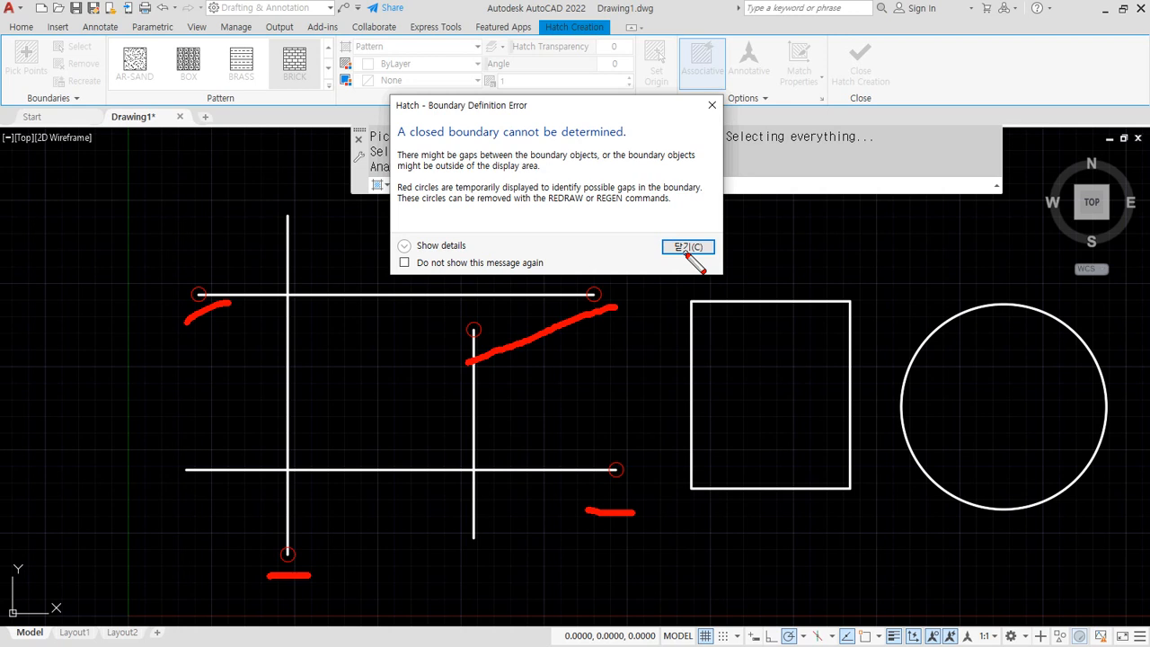
key(Escape)
- Dismiss the boundary definition error and cancel the hatch command
click(687, 246)
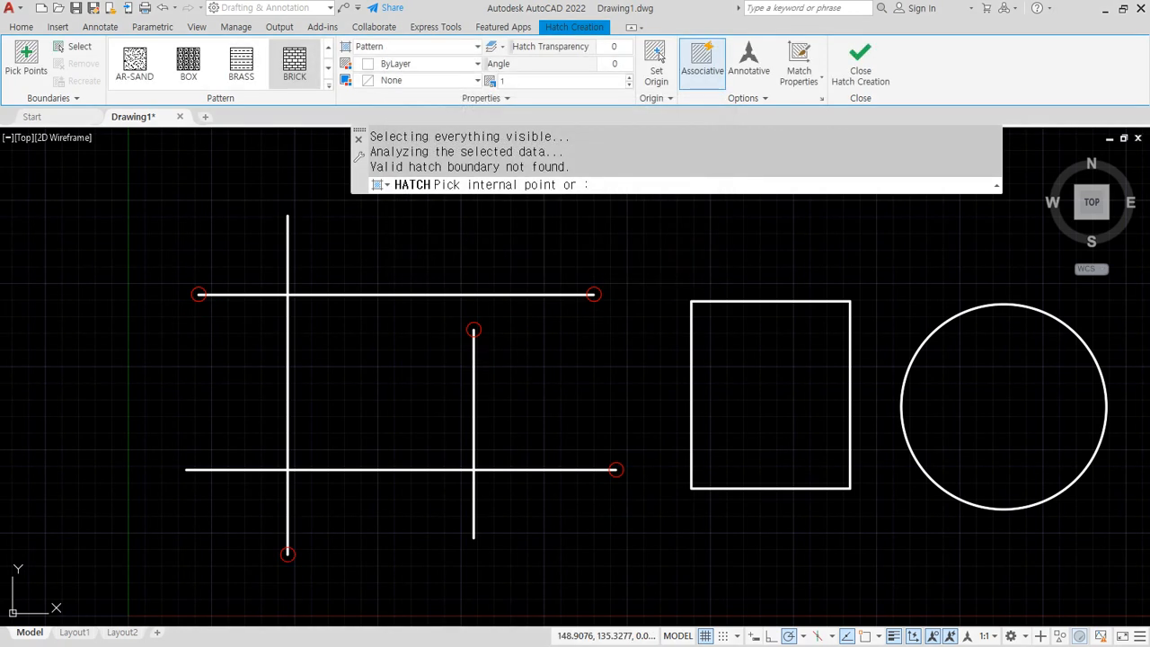
scroll(467, 323, up, 4)
scroll(529, 356, down, 4)
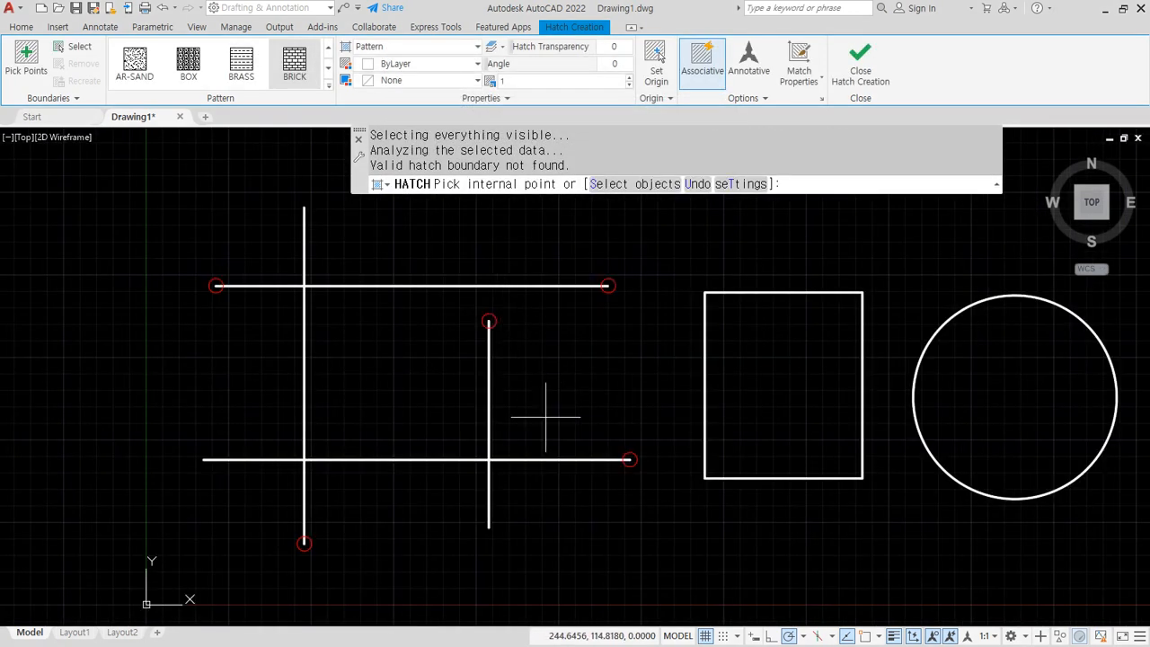
key(Escape)
key(Escape)
key(Escape)
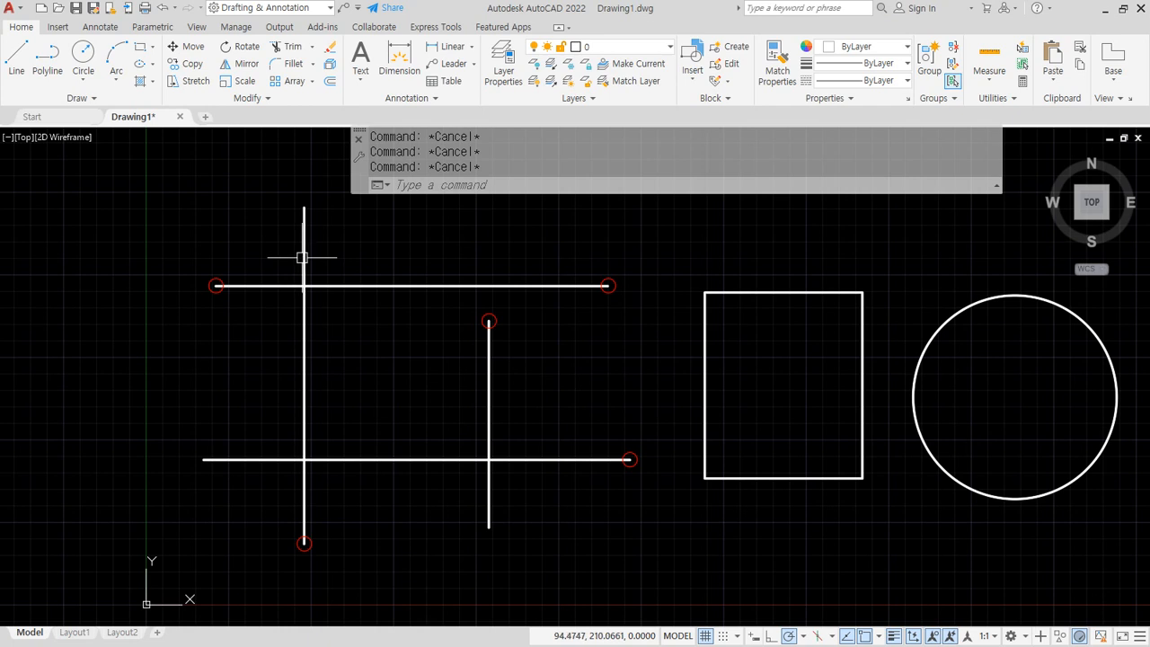
- Regenerate the drawing to clear the red gap markers from the line ends
text(re)
key(Return)
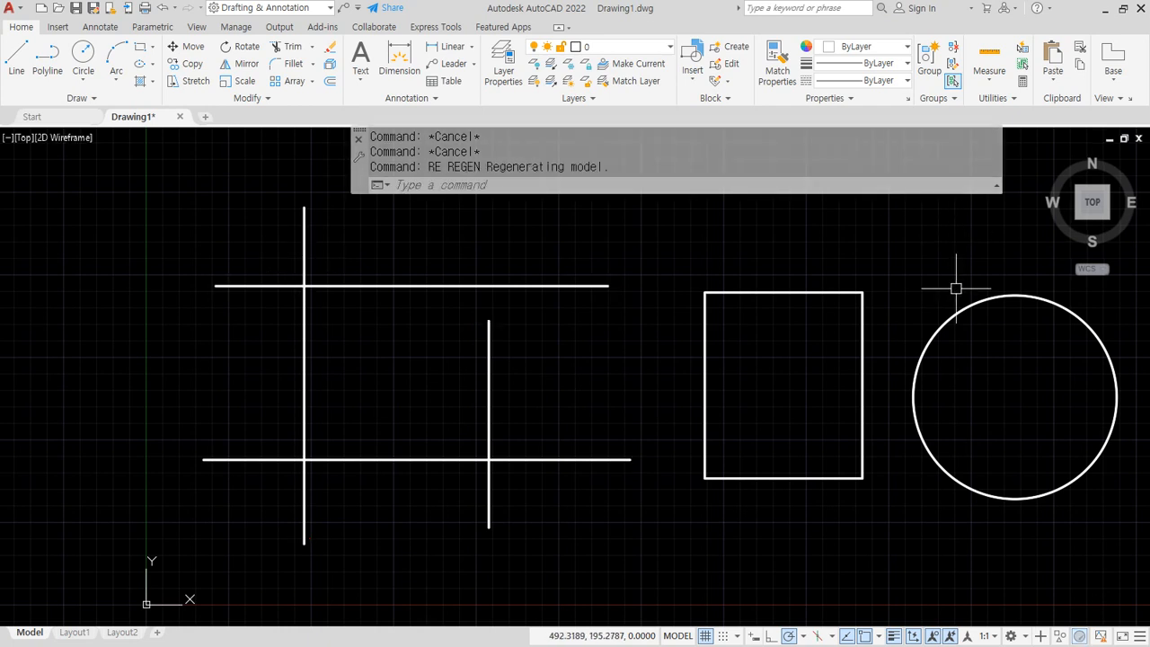
key(Escape)
key(Escape)
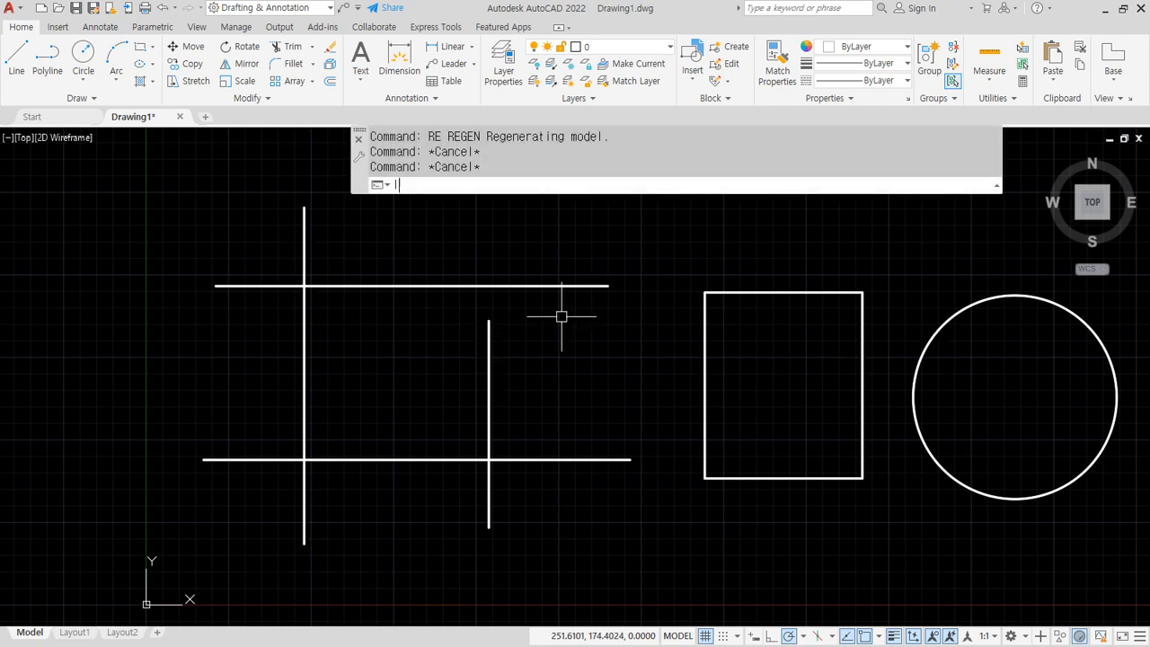
- Draw a line from the short vertical line's upper end up past the upper horizontal line, closing the gap
text(l)
key(Return)
click(488, 320)
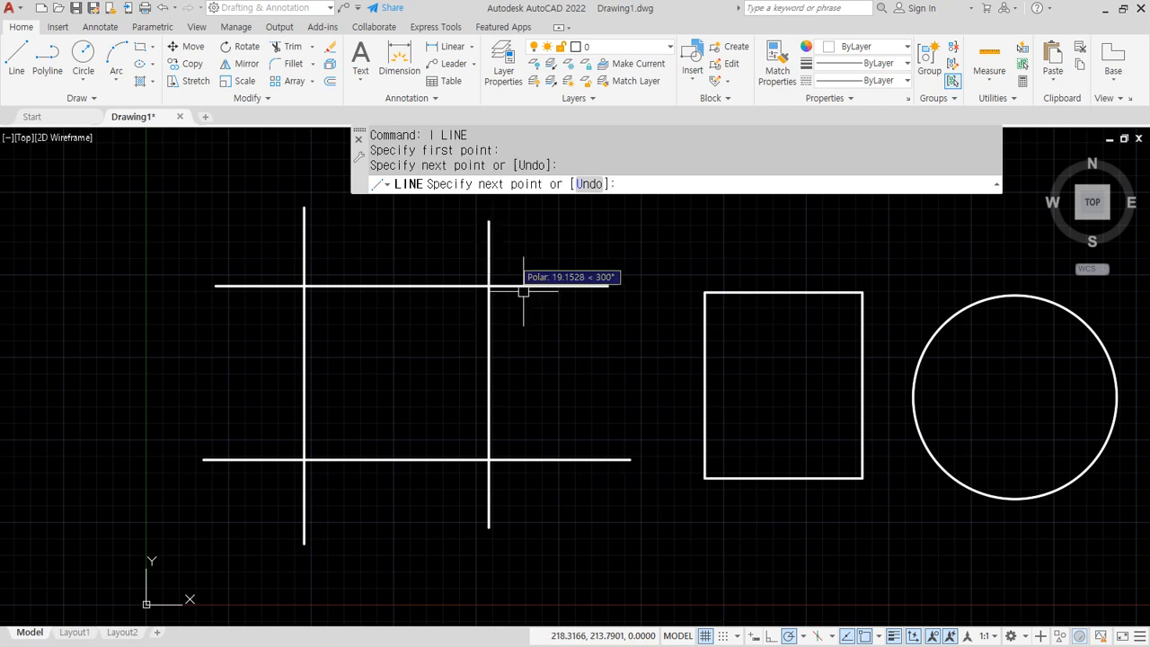
key(Return)
- Hatch the area enclosed by the four crossing lines with BRICK by picking an internal point
text(h)
key(Return)
click(378, 355)
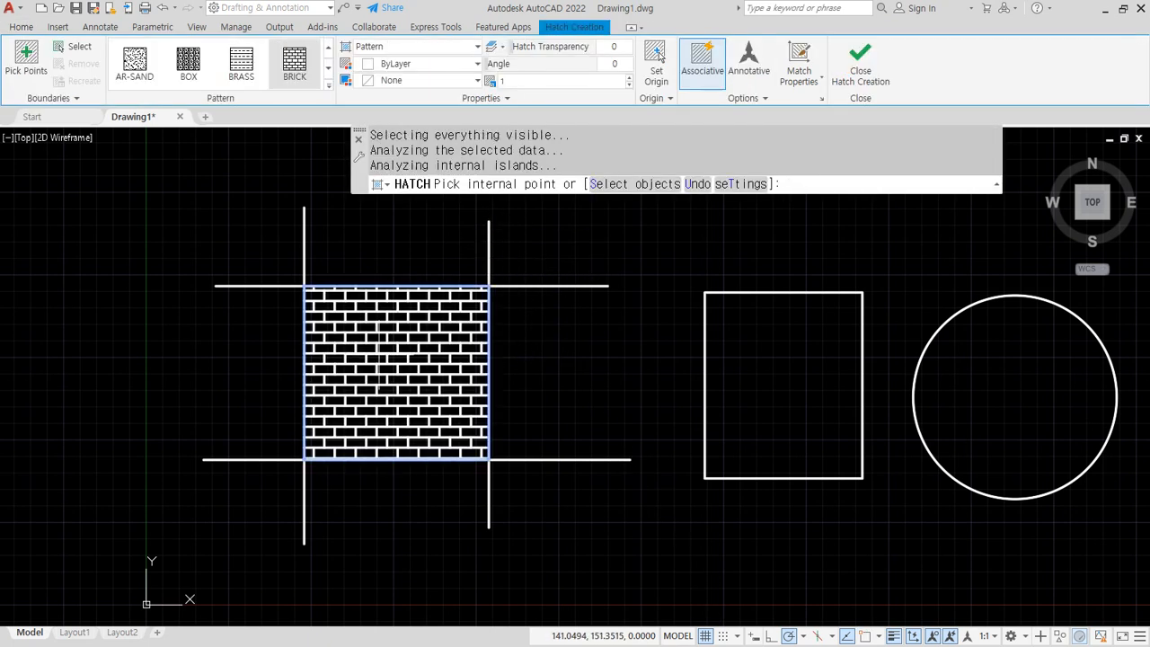
key(Return)
- Erase the brick hatch and the added vertical segment, reopening the gap below the upper horizontal line
click(495, 251)
click(453, 231)
text(e)
key(Return)
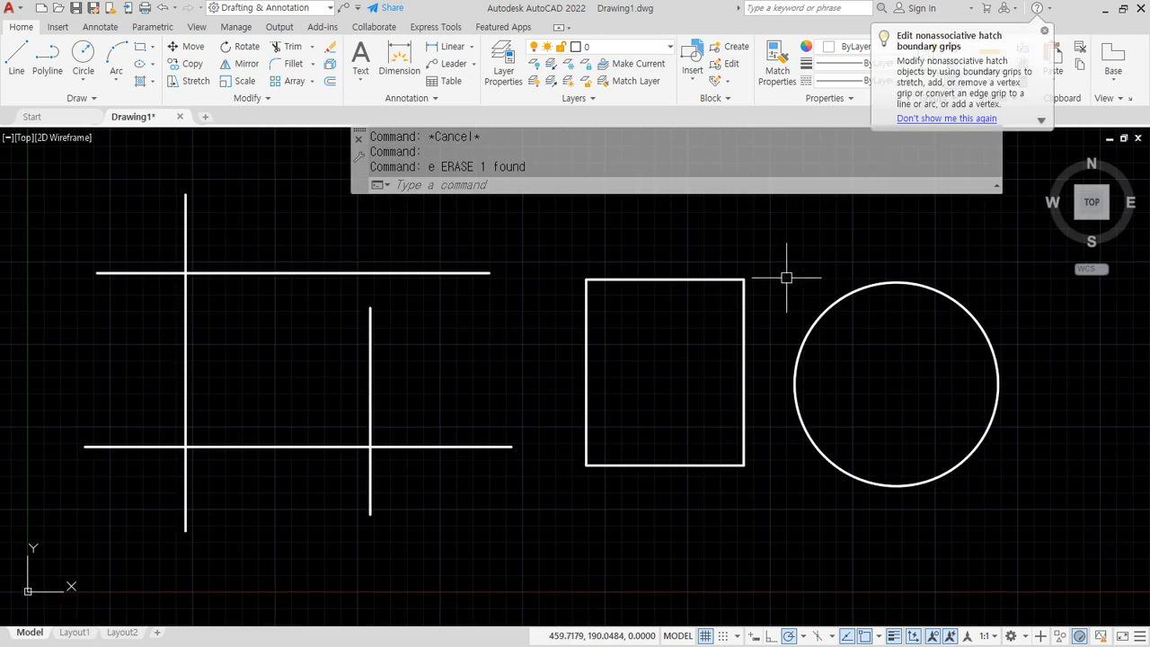
- Draw a short horizontal line crossing the rectangle's right side a little below its upper corner
scroll(742, 314, up, 2)
text(l)
key(Return)
click(637, 307)
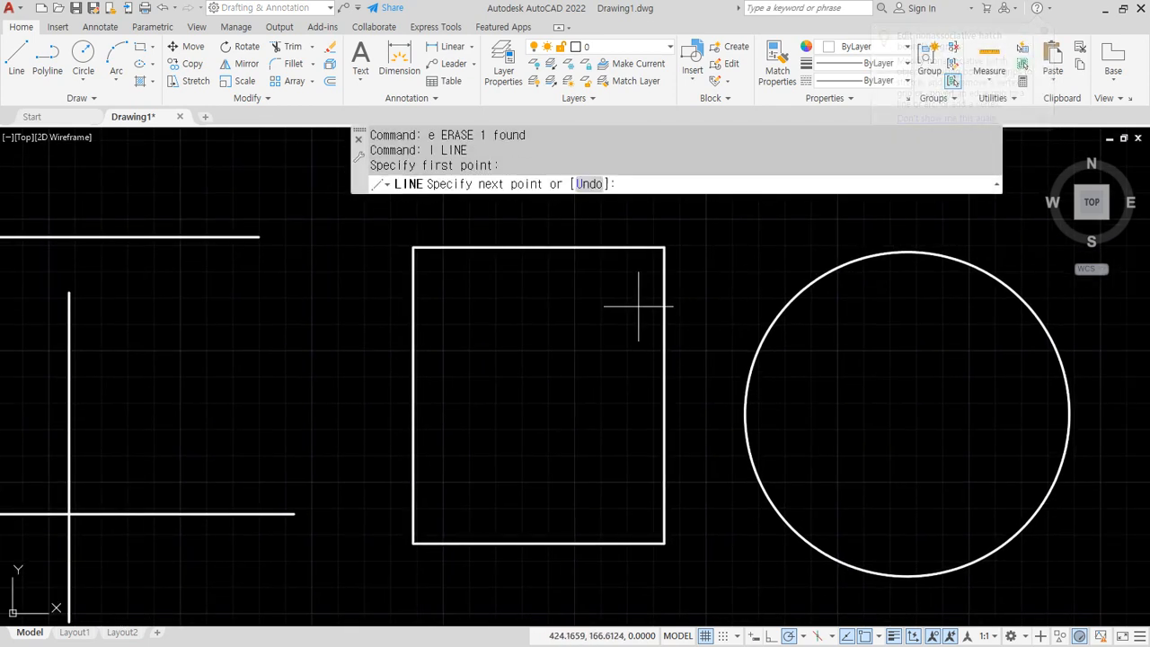
click(714, 306)
key(Return)
- Trim the rectangle's right side above the short line and erase that line, leaving the upper-right corner open
text(tr)
key(Return)
drag(687, 282, 624, 279)
key(Return)
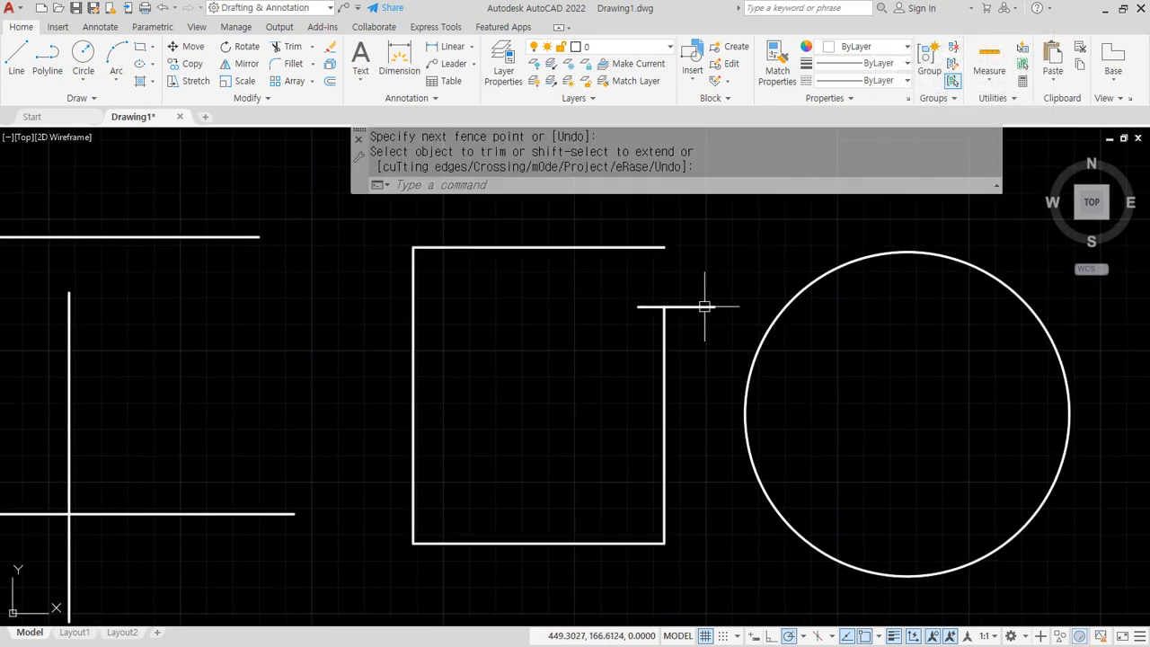
click(704, 307)
text(e)
key(Return)
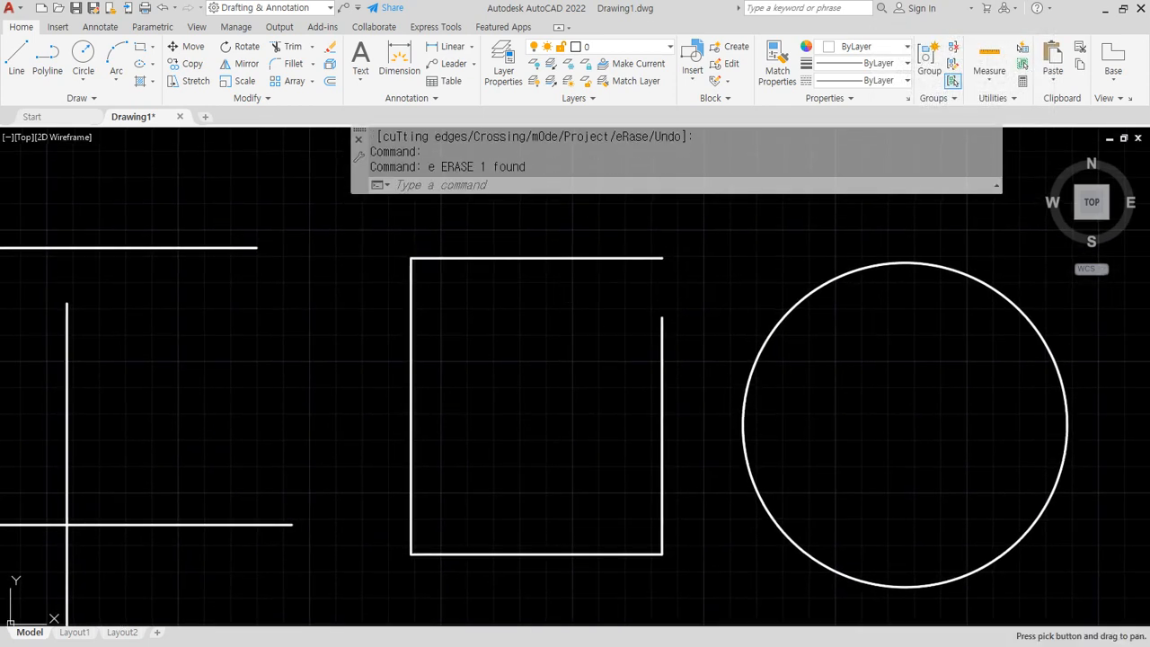
- Hatch the open-cornered rectangle with BRICK by selecting its outline as the boundary object
middle_drag(572, 282, 569, 292)
text(h)
key(Return)
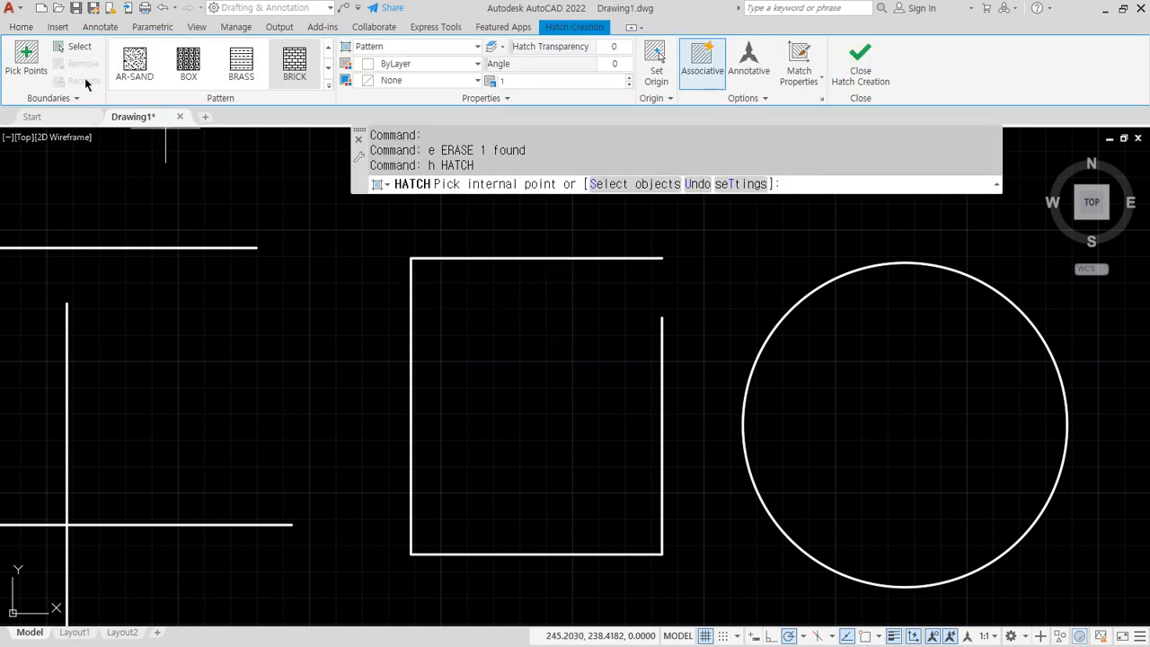
click(74, 47)
click(454, 258)
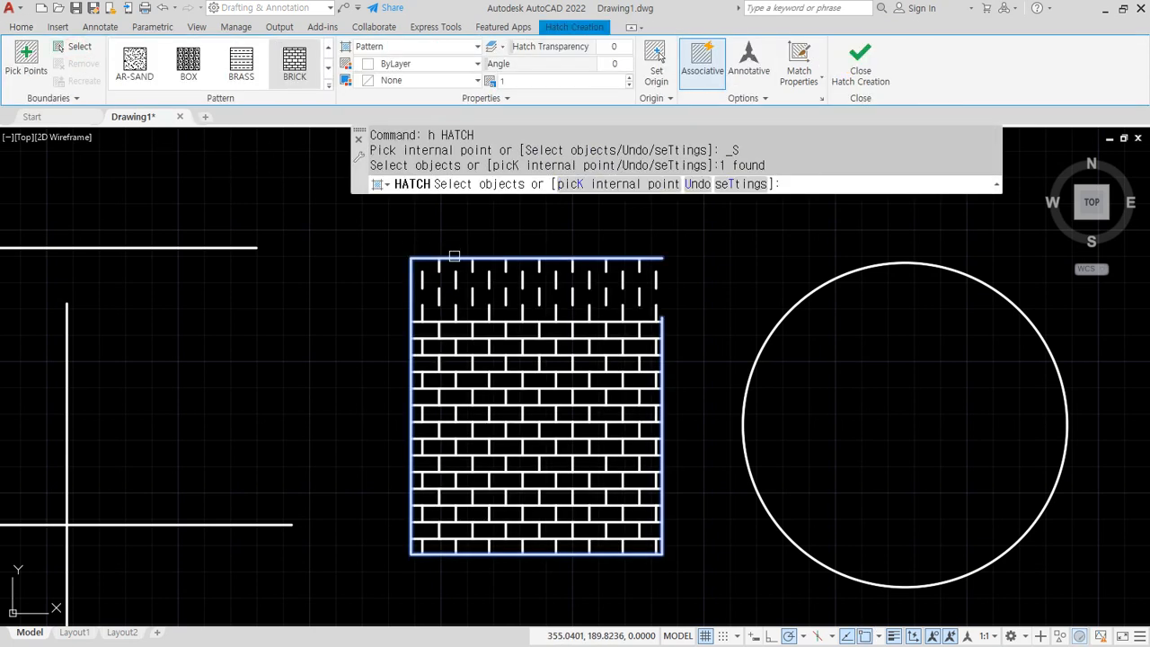
mouse_move(687, 327)
mouse_down()
mouse_move(409, 297)
mouse_move(693, 258)
mouse_up()
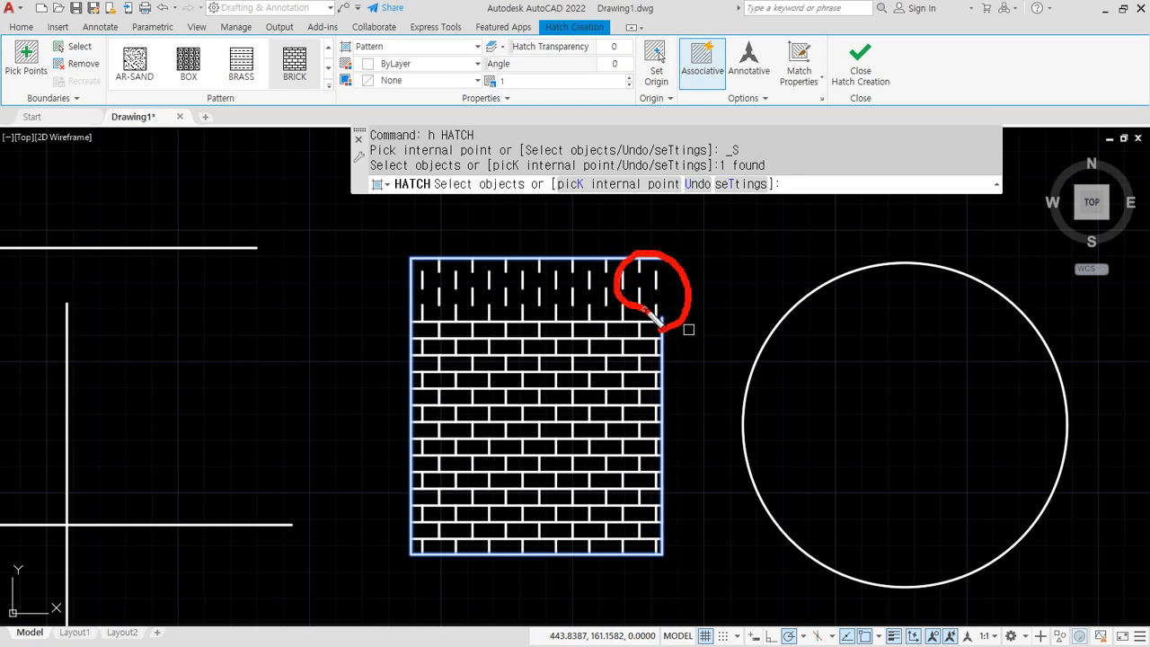
drag(651, 321, 464, 322)
drag(418, 267, 661, 261)
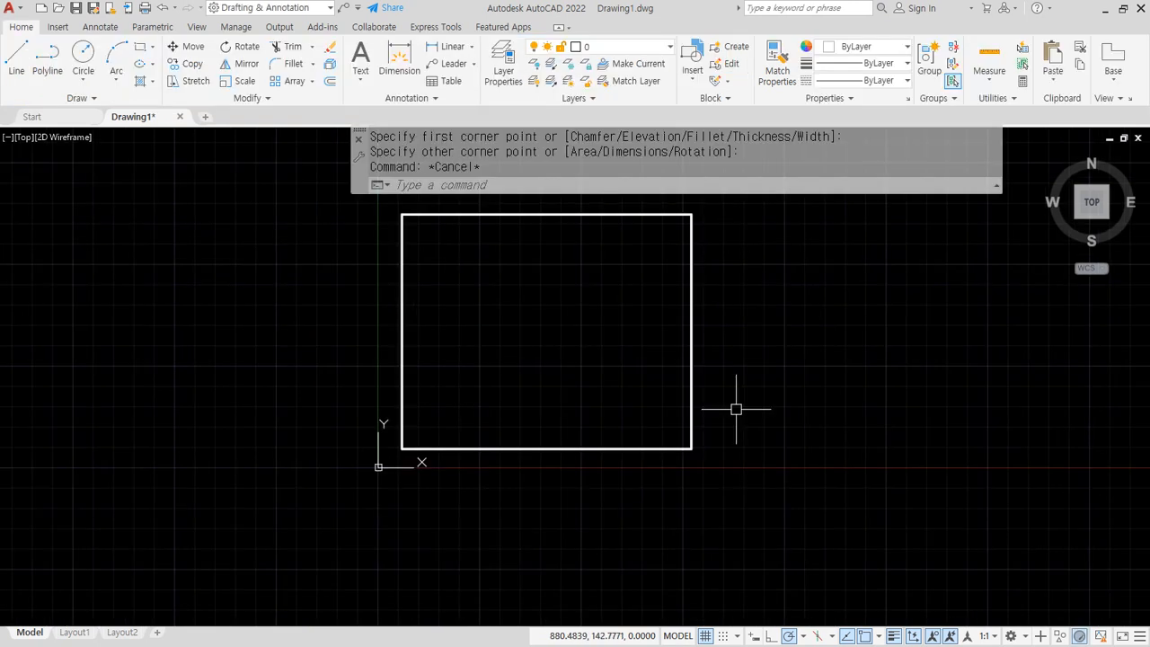
- Hatch the new closed rectangle with BRICK by picking an internal point
text(h)
key(Return)
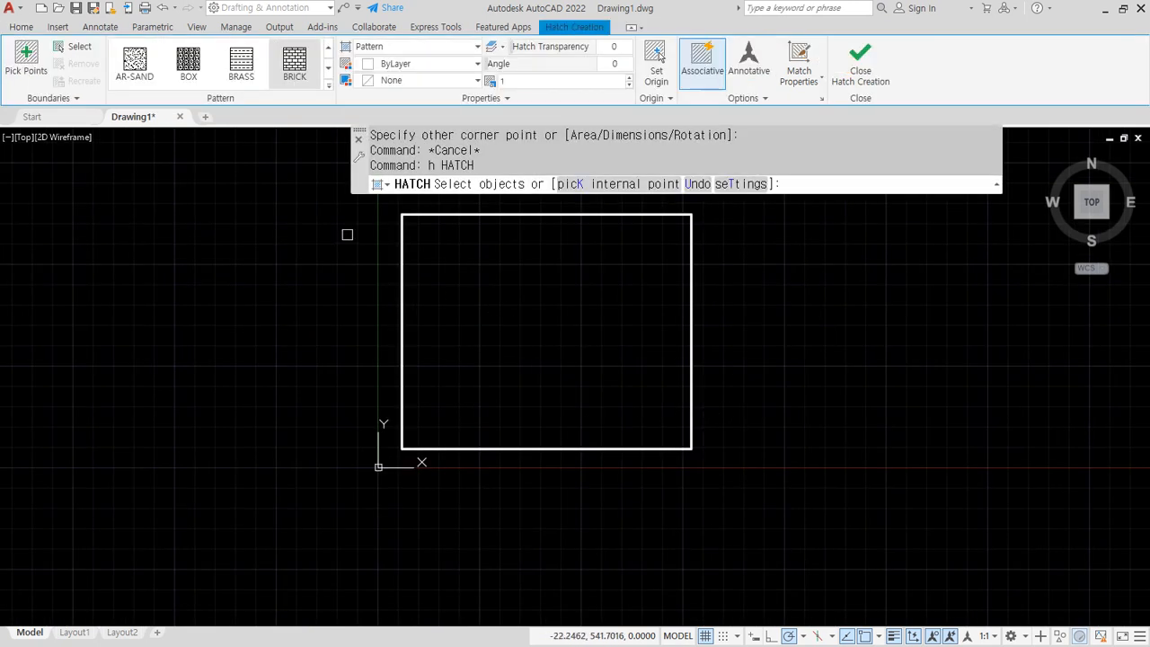
click(26, 58)
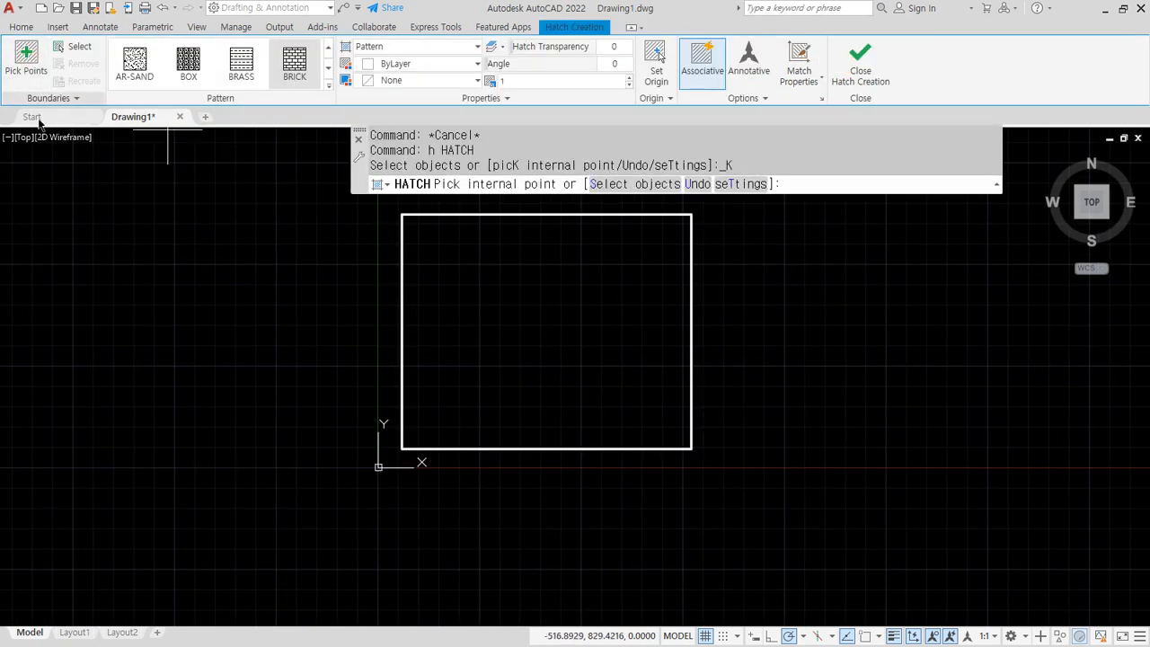
click(534, 320)
- Try the BRASS pattern on the rectangle's hatch and inspect the preview
click(240, 64)
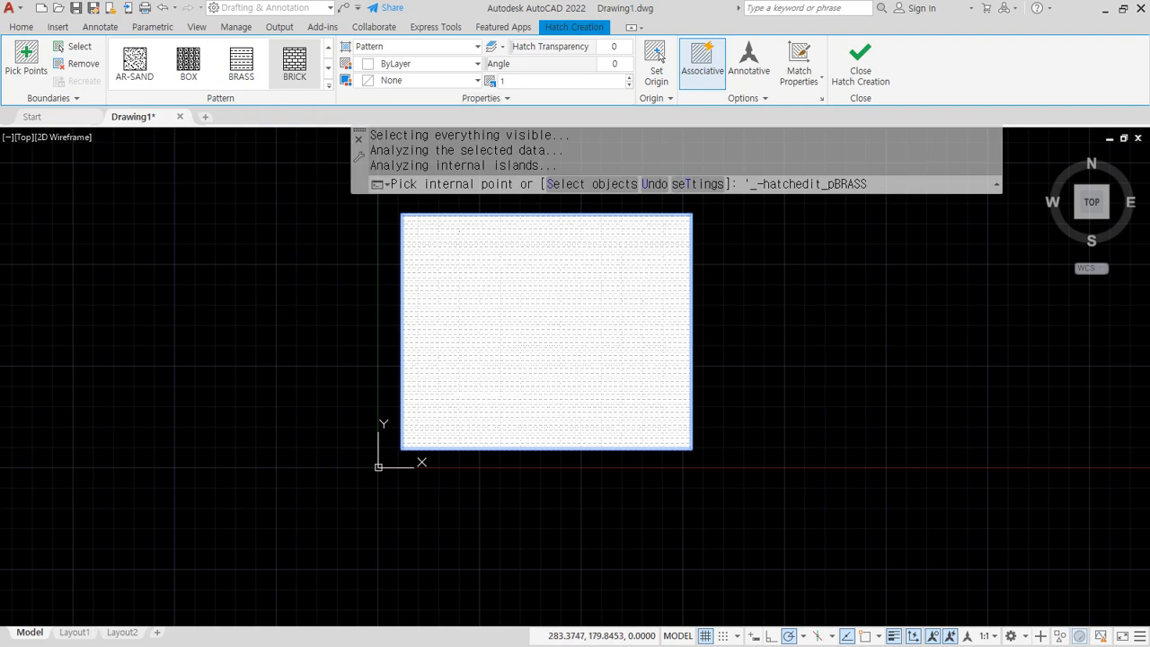
scroll(585, 247, up, 2)
scroll(541, 276, up, 4)
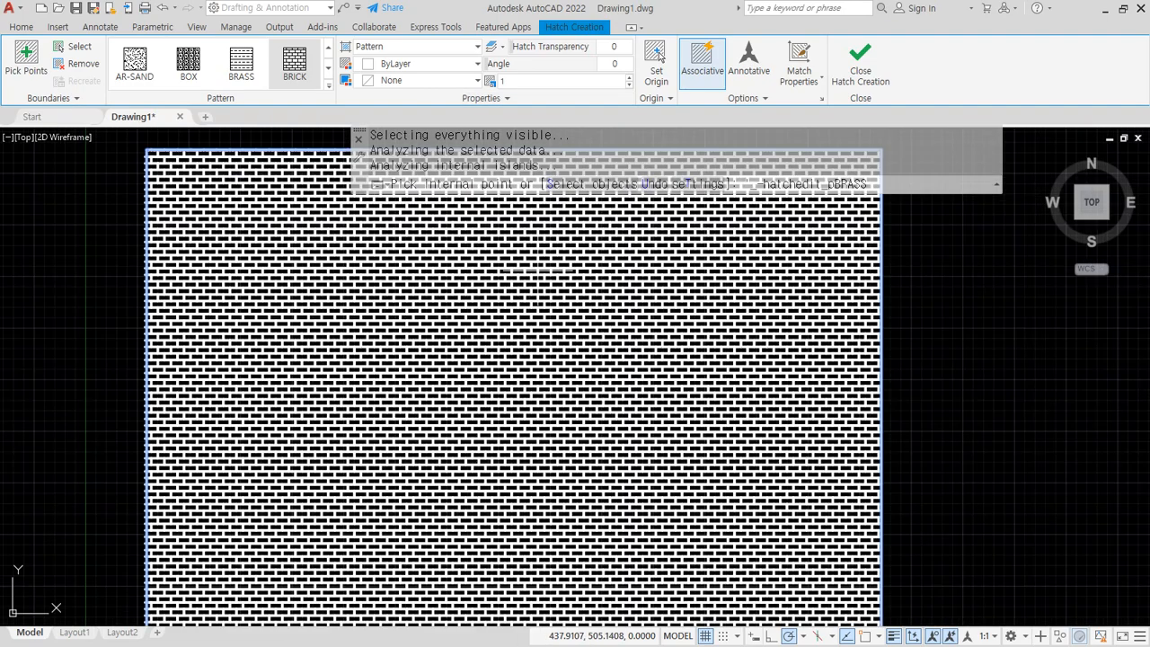
scroll(541, 277, down, 5)
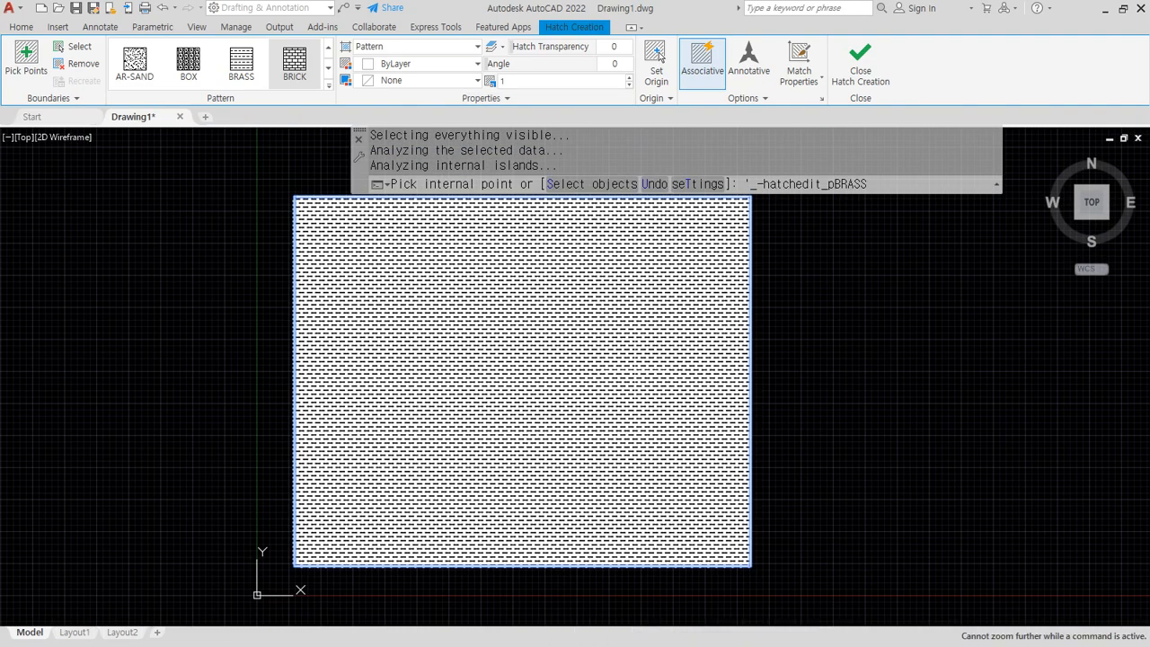
middle_drag(781, 370, 711, 429)
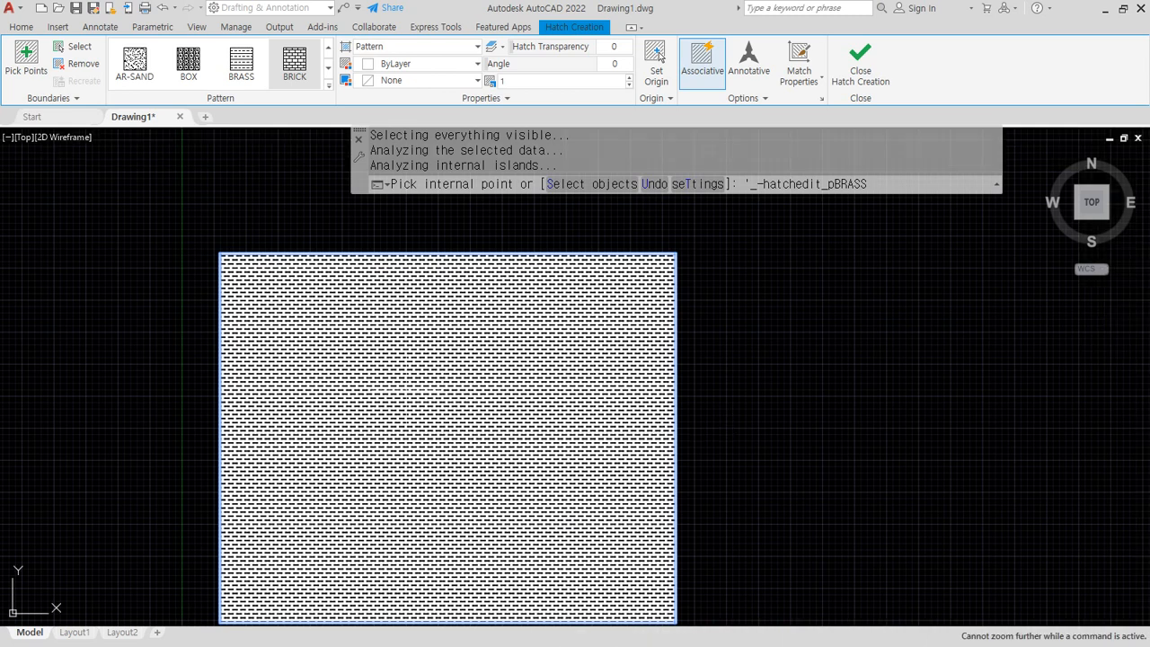
middle_drag(399, 364, 449, 314)
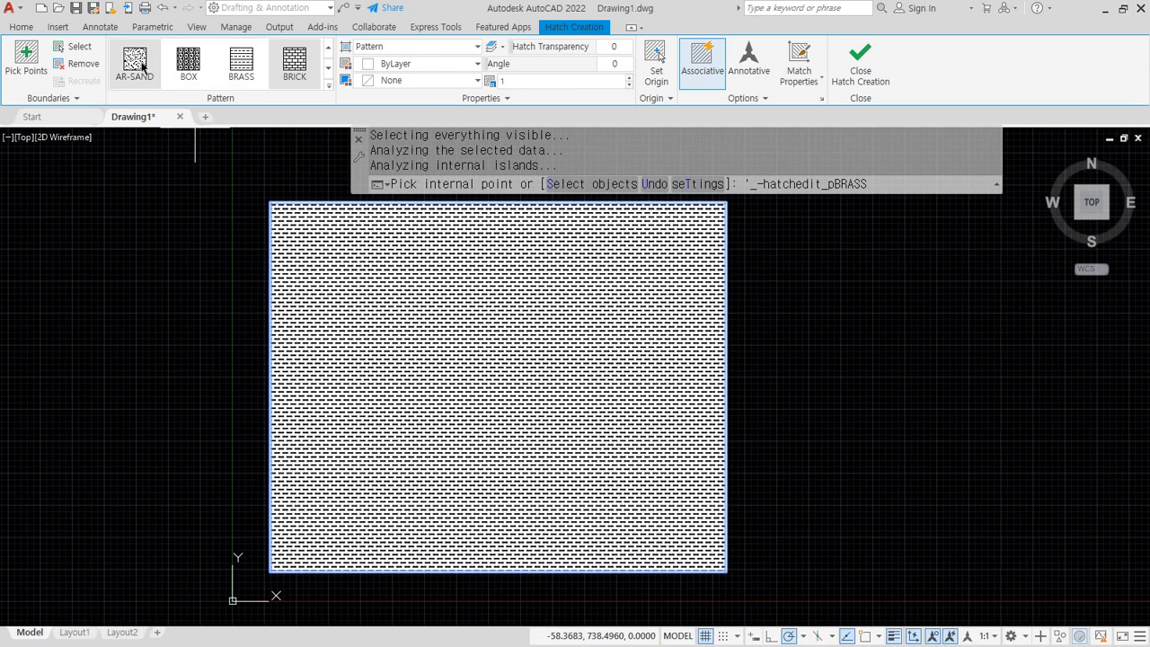
- Try AR-BRELM, AR-BRSTD, ANSI38, AR-B816, AR-B816C and ANSI31 on the rectangle's hatch, and finish with the ANGLE pattern
scroll(142, 68, up, 2)
click(188, 63)
click(231, 65)
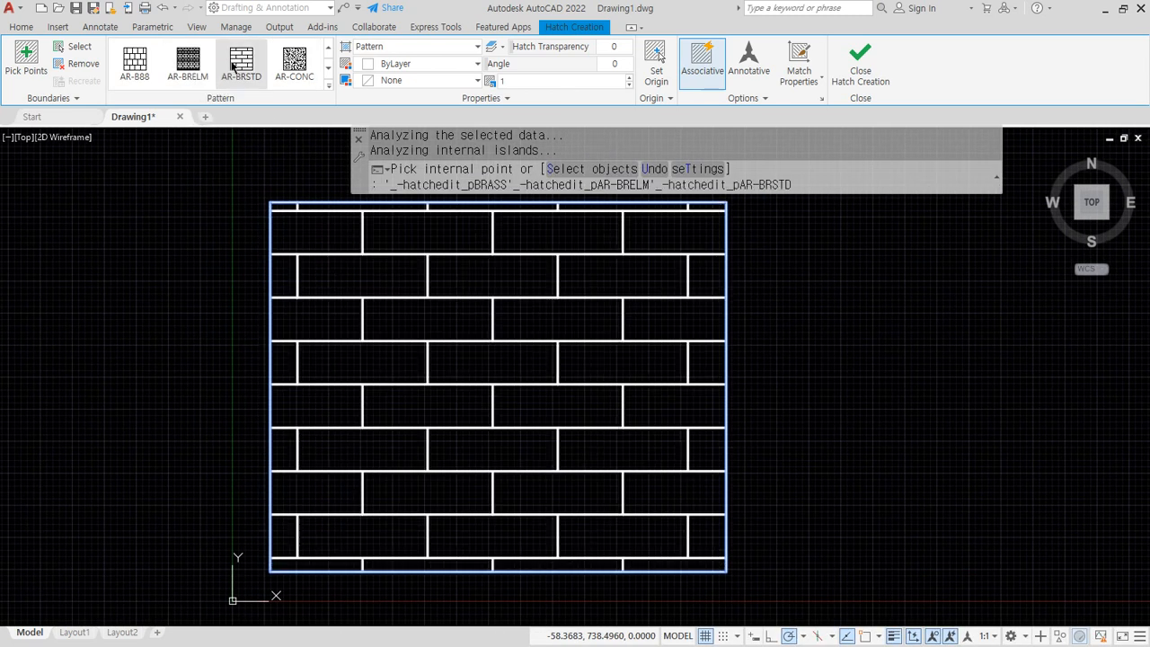
scroll(232, 66, up, 1)
click(190, 65)
click(239, 67)
click(289, 71)
scroll(231, 66, up, 2)
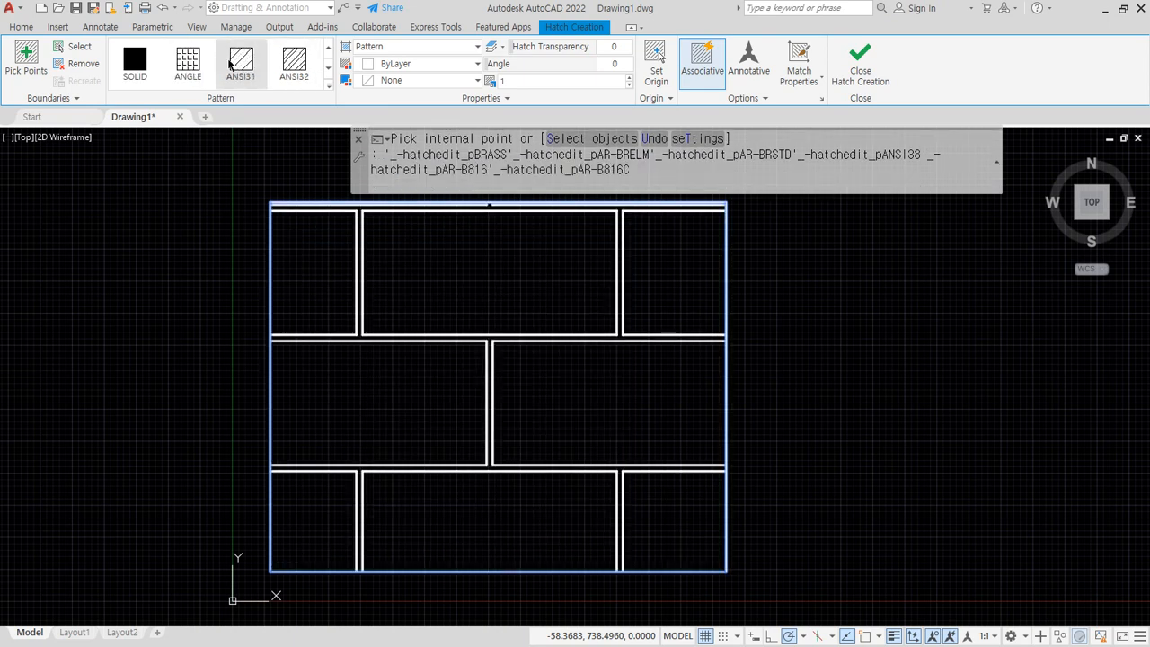
click(229, 63)
click(186, 63)
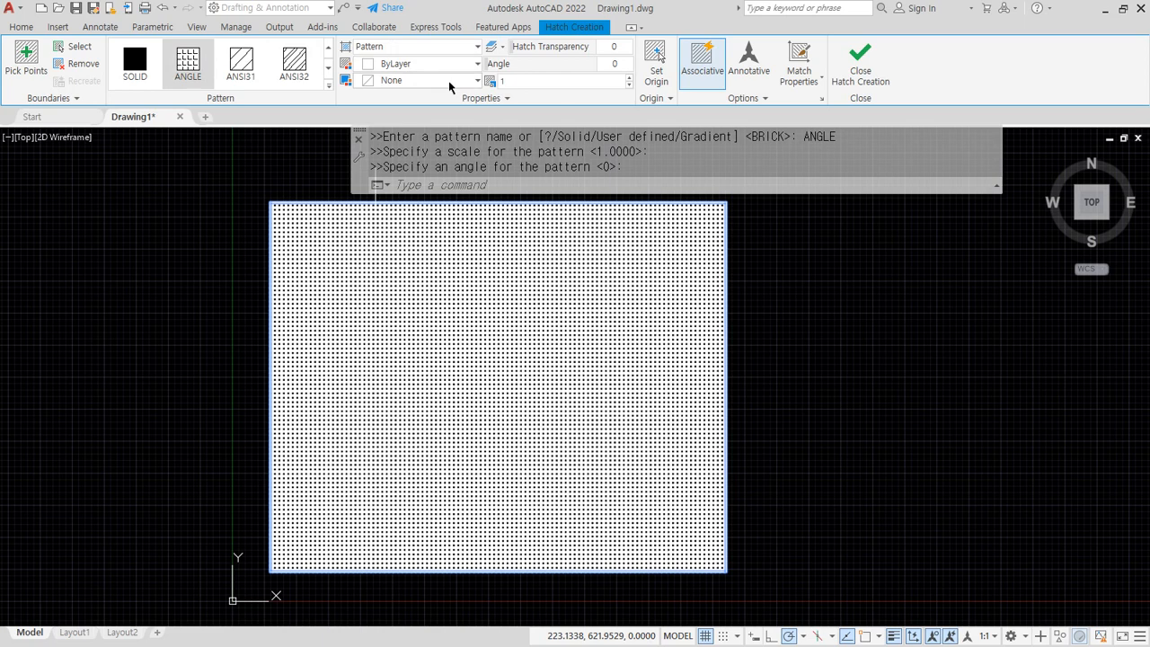
- Review the hatch type options, and try Yellow and Red as the hatch colour before restoring ByLayer
key(alt)
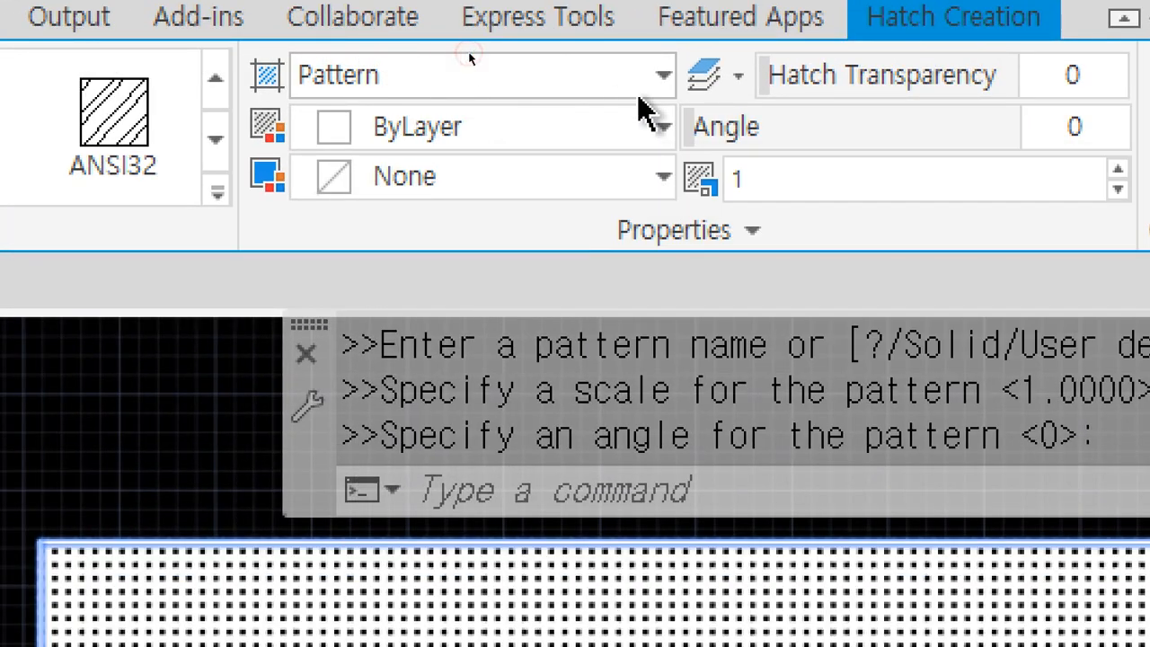
click(565, 81)
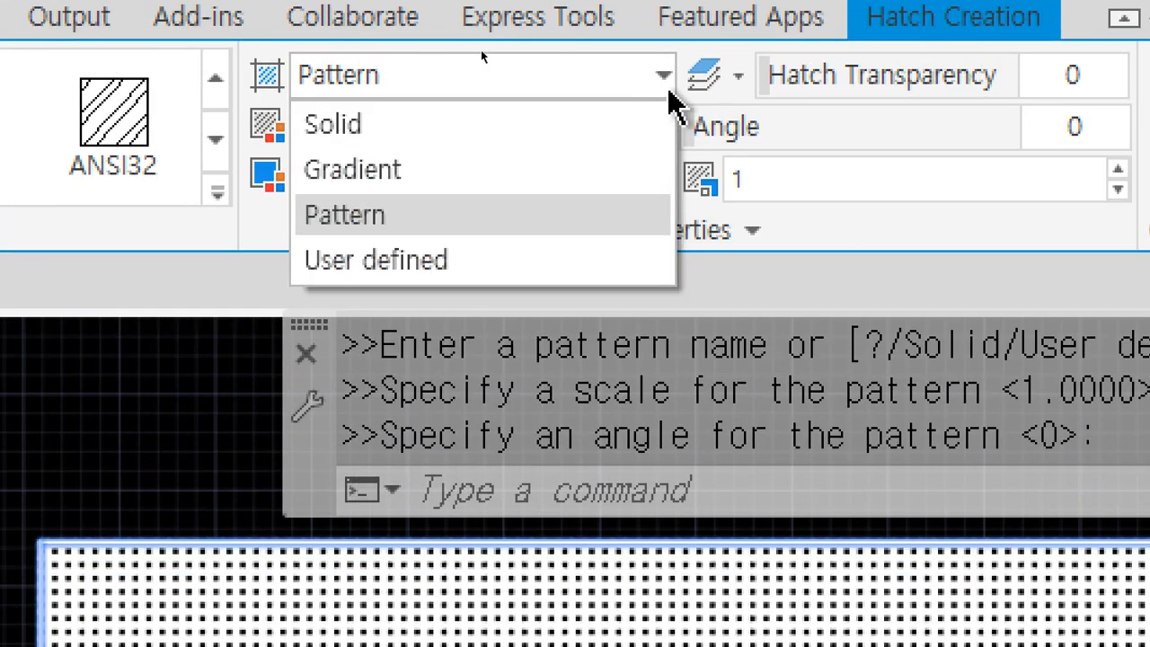
click(668, 87)
click(651, 135)
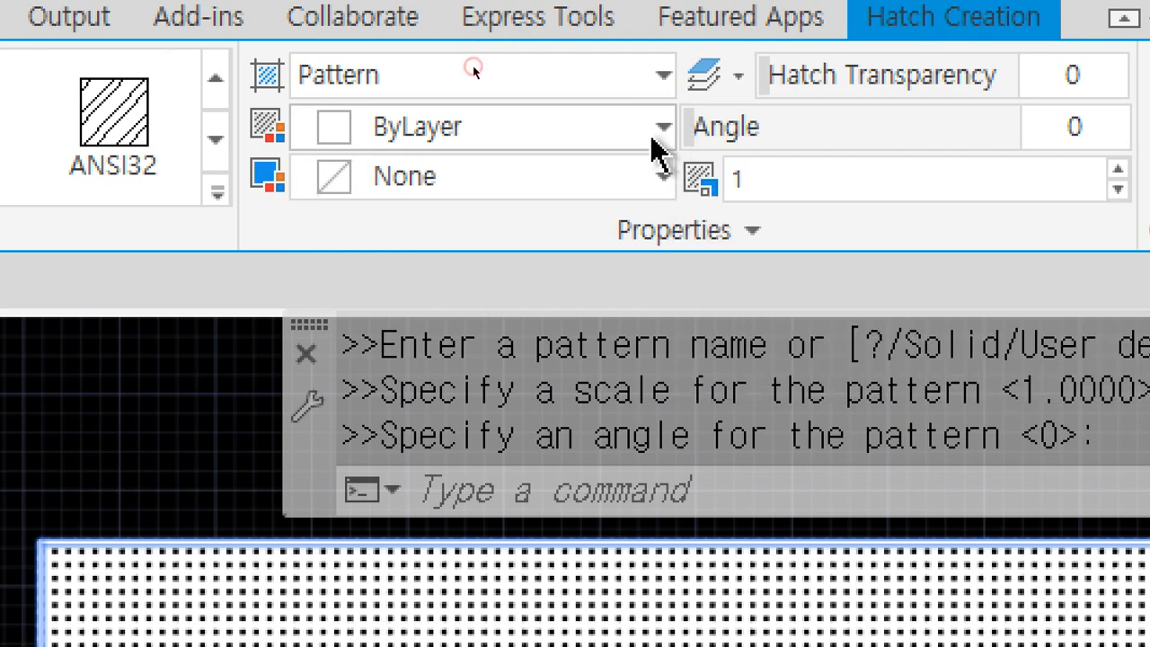
click(352, 558)
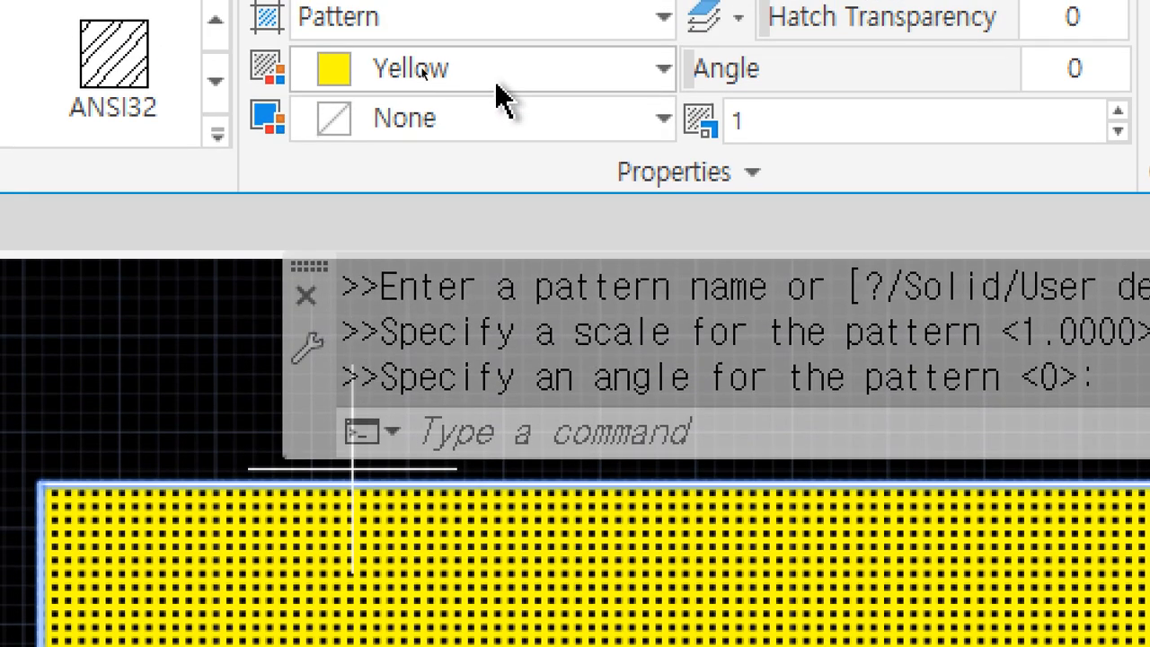
click(495, 8)
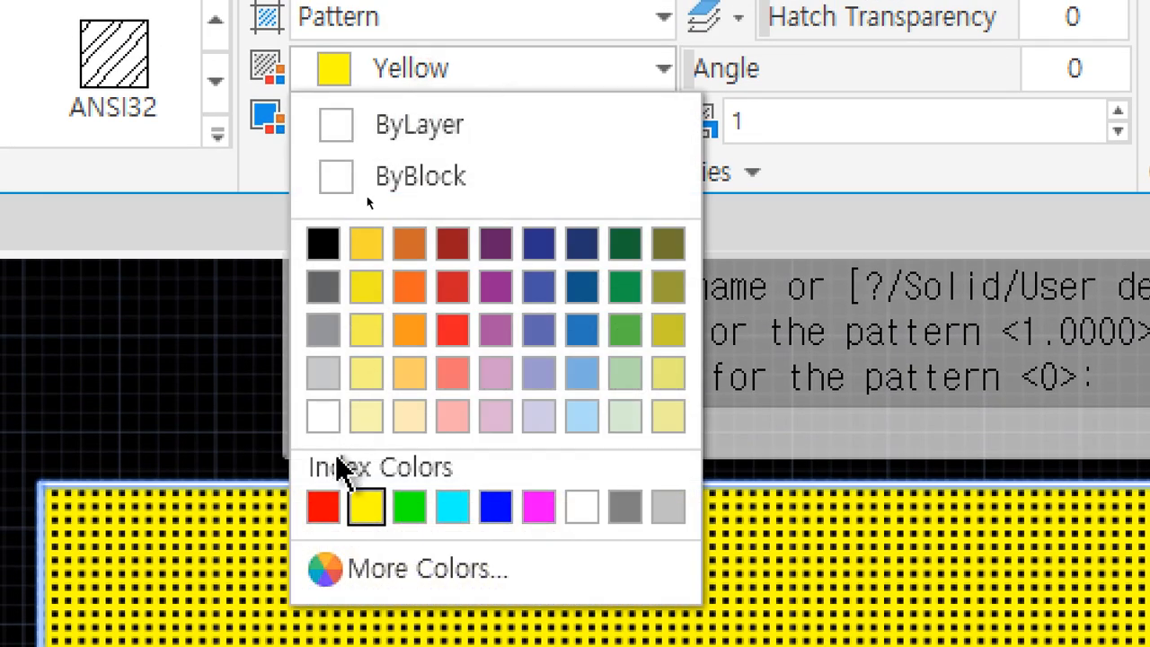
click(325, 505)
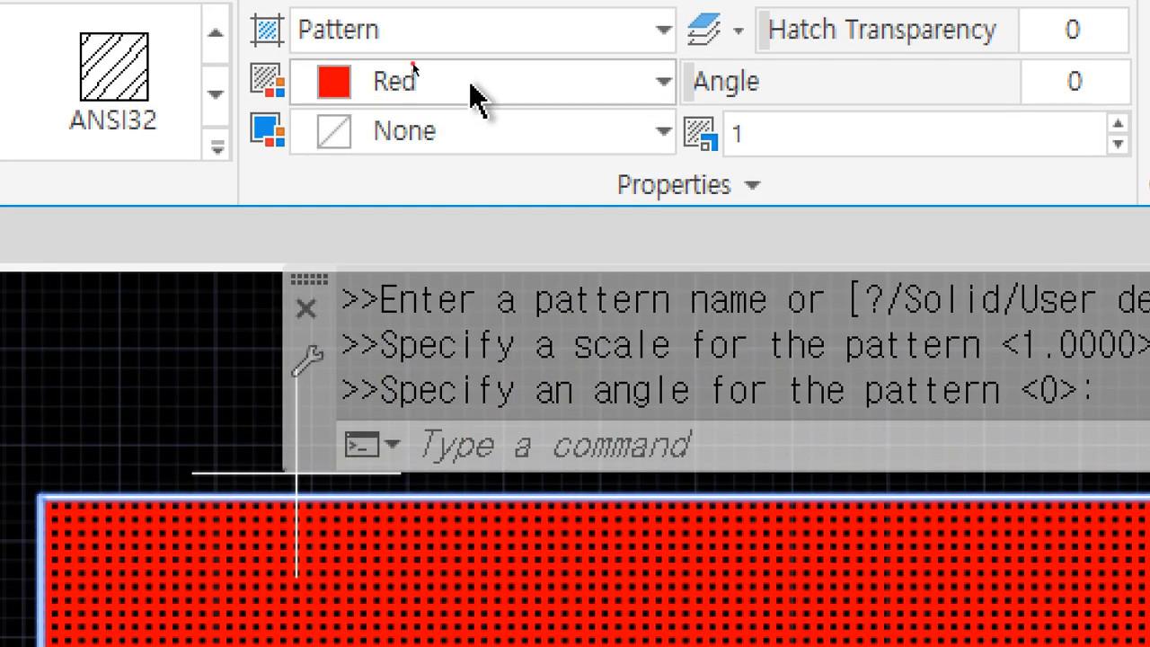
click(476, 95)
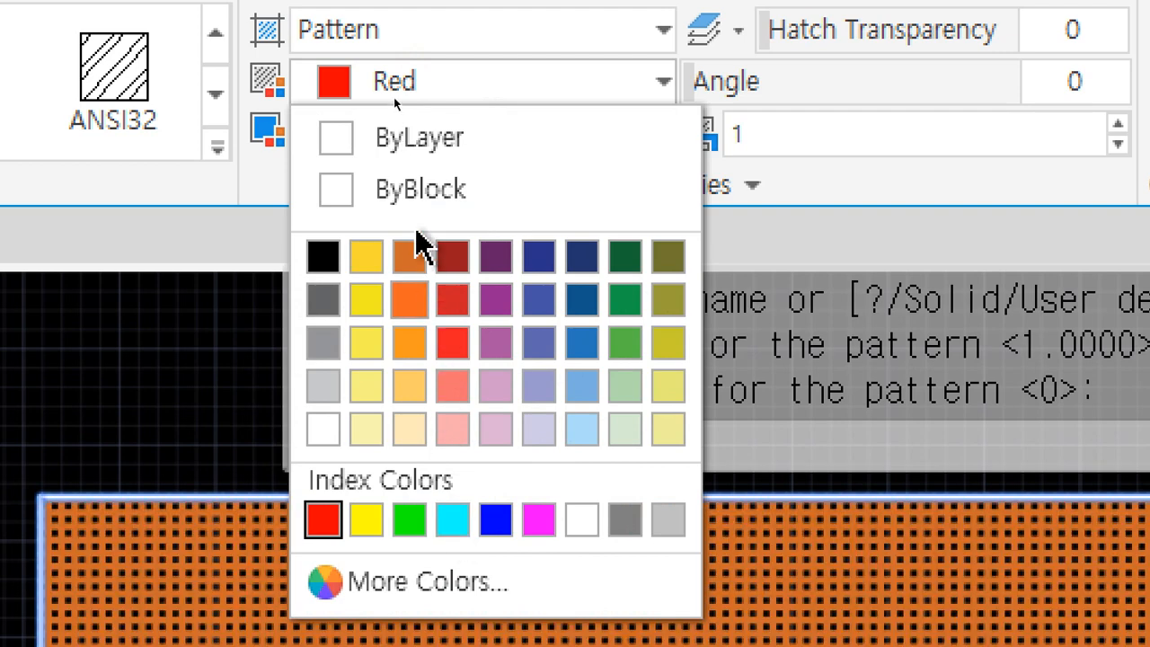
click(406, 148)
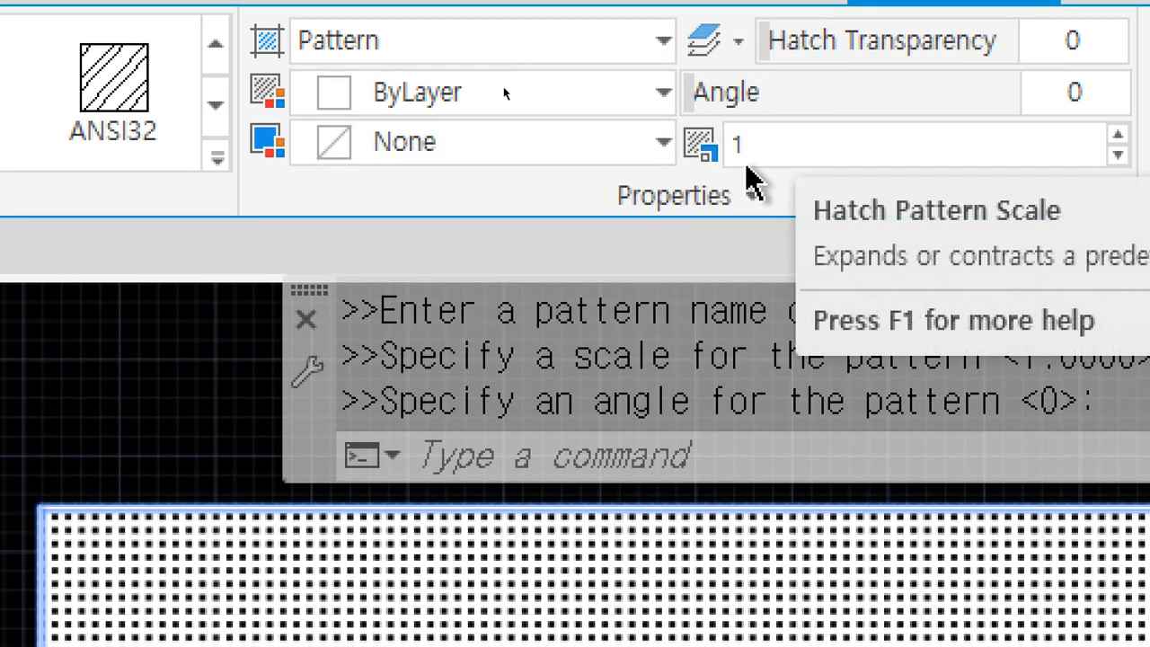
- Set the pattern scale of the rectangle's ANGLE hatch to 10
click(735, 149)
text(1)
double_click(757, 148)
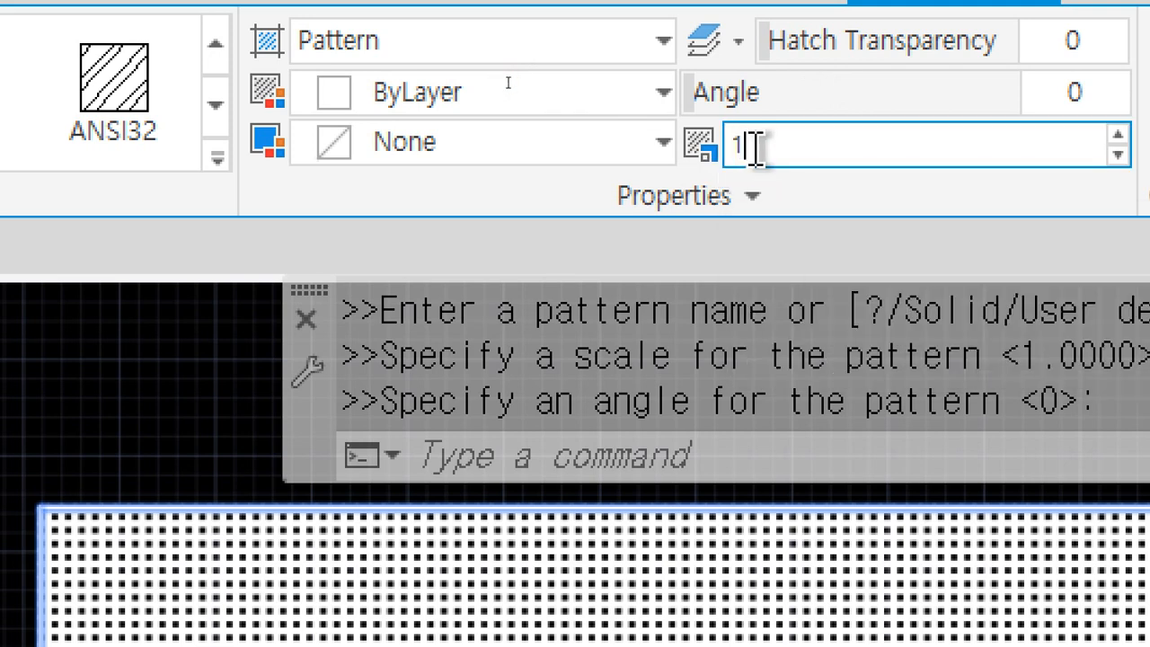
key(Return)
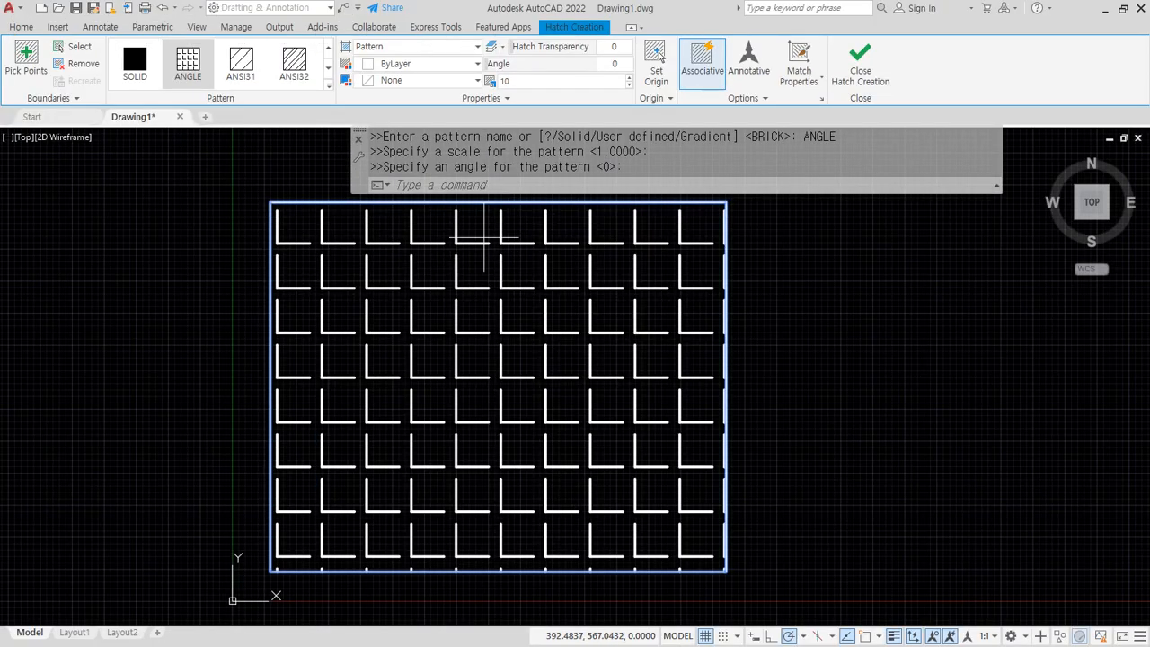
- Try a pattern scale of 2 on the ANGLE hatch, and return the scale to 10
double_click(523, 82)
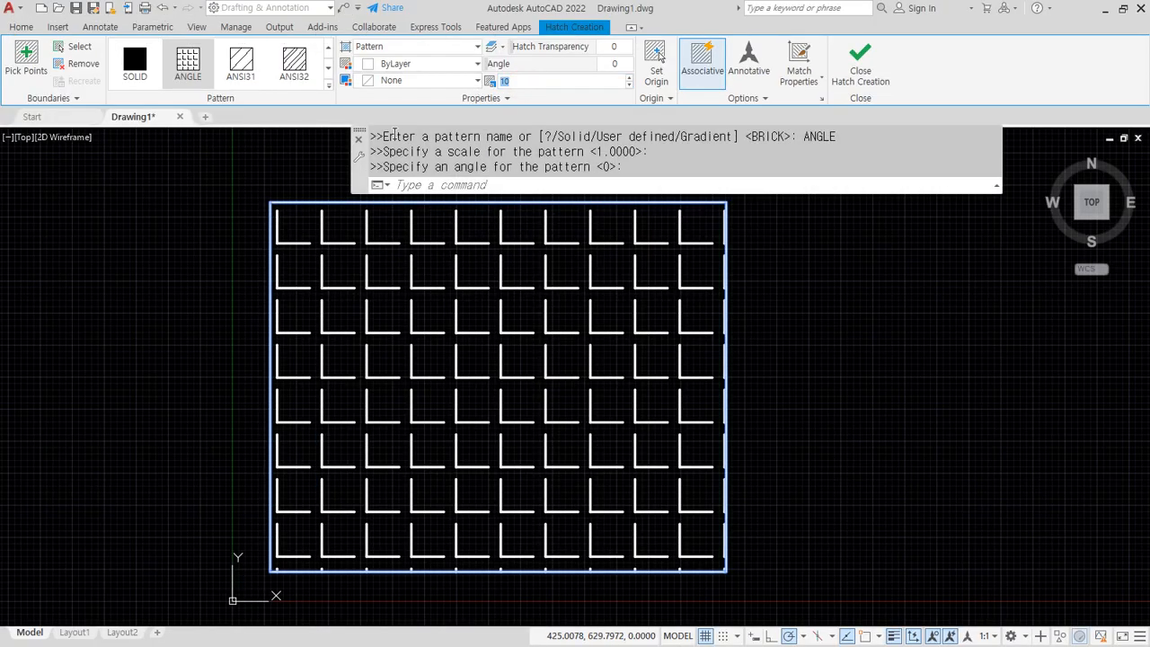
key(Return)
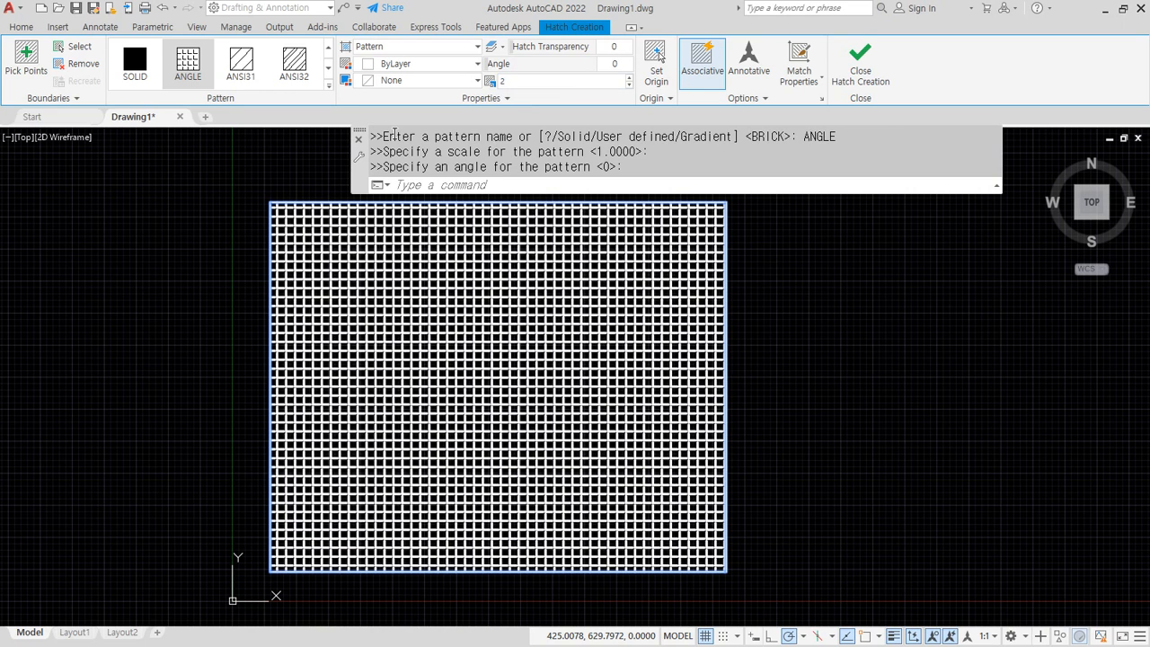
click(489, 82)
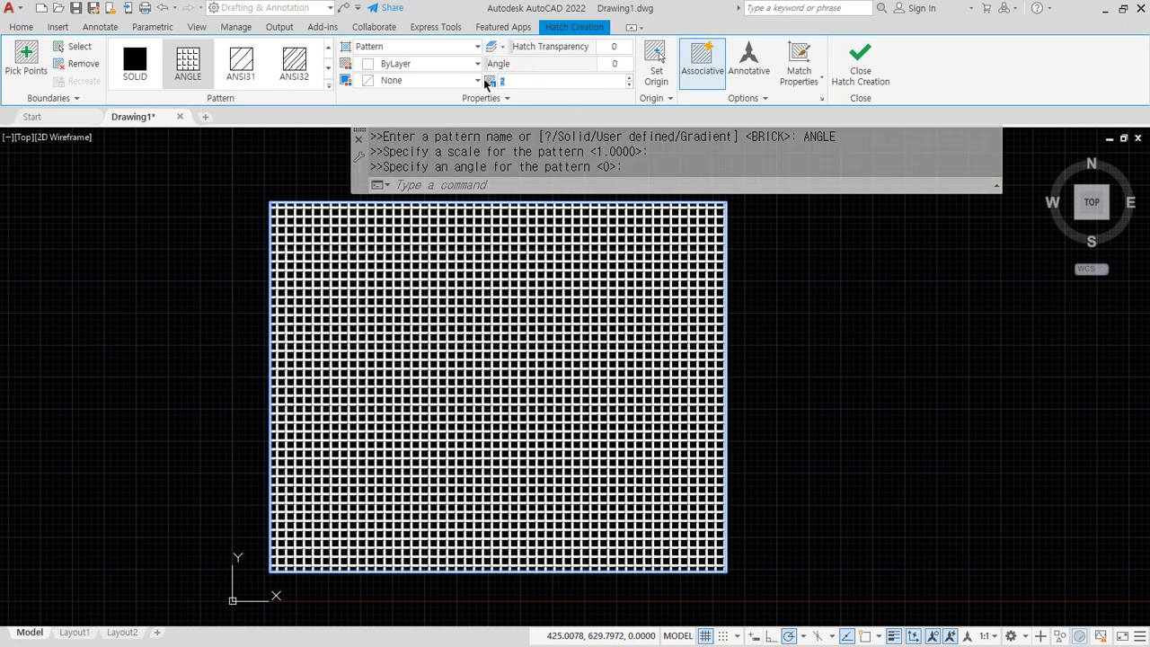
text(10)
key(Return)
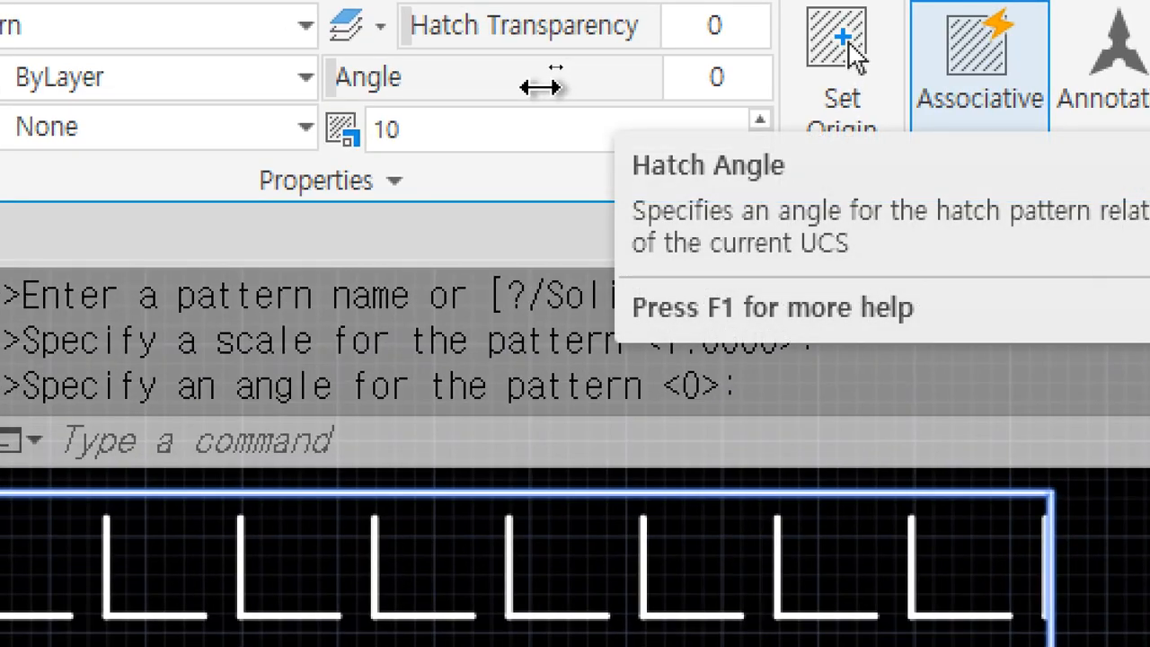
- Rotate the ANGLE hatch pattern by setting its angle to 45 degrees
click(699, 86)
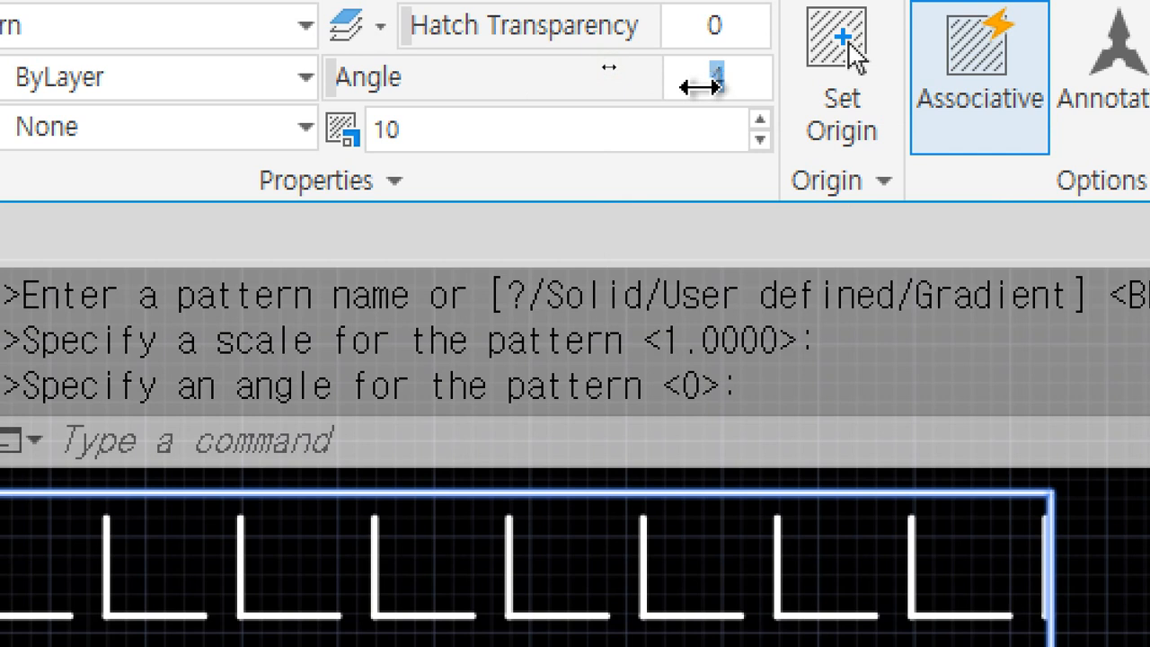
text(45)
key(Return)
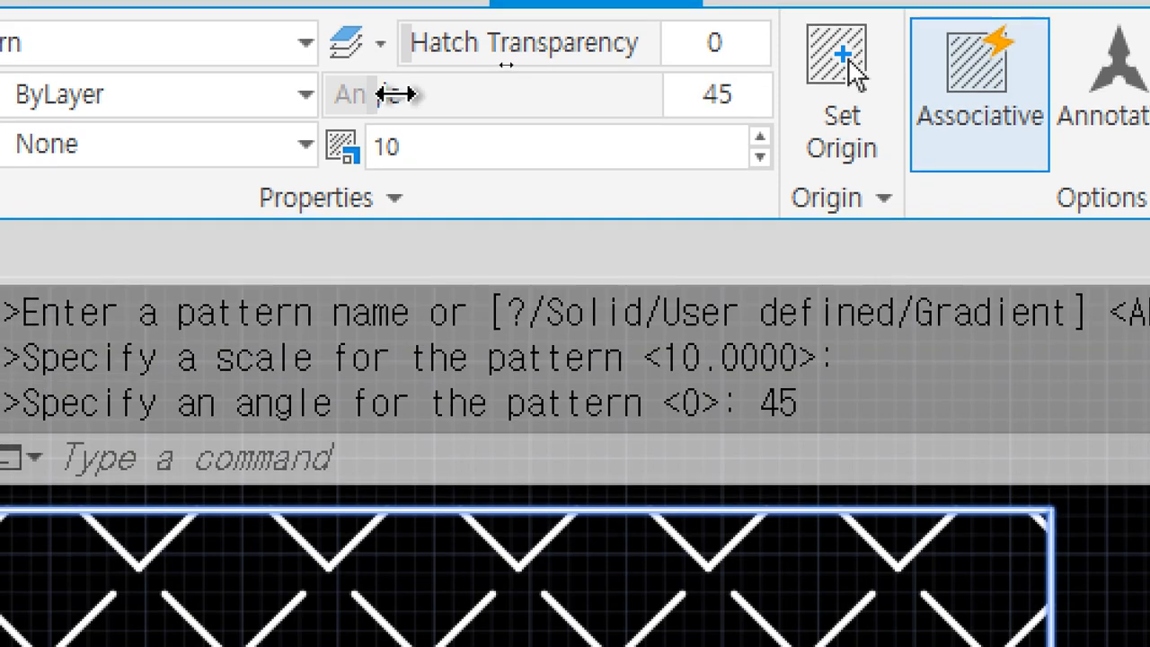
- Vary the hatch angle freely and bring it back to 0, enter 45 again, and finish the hatch
mouse_move(368, 103)
mouse_down()
mouse_move(329, 101)
mouse_move(574, 105)
mouse_up()
mouse_move(645, 106)
mouse_down()
mouse_move(781, 108)
mouse_move(559, 92)
mouse_move(159, 100)
mouse_move(626, 100)
mouse_move(200, 121)
mouse_up()
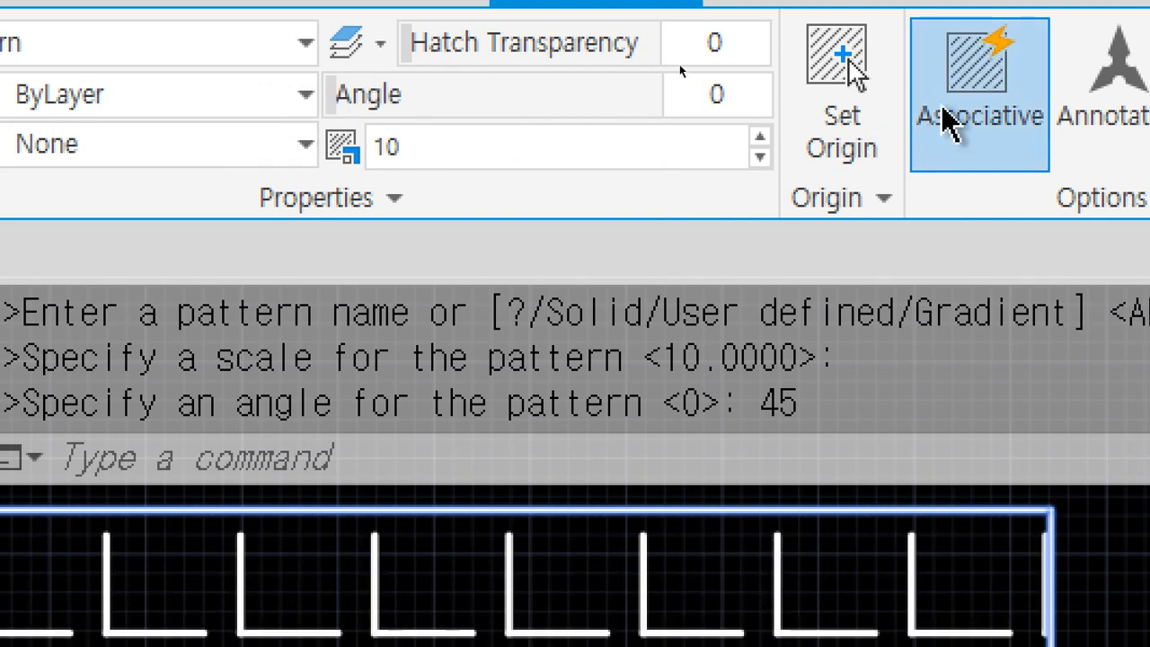
click(737, 96)
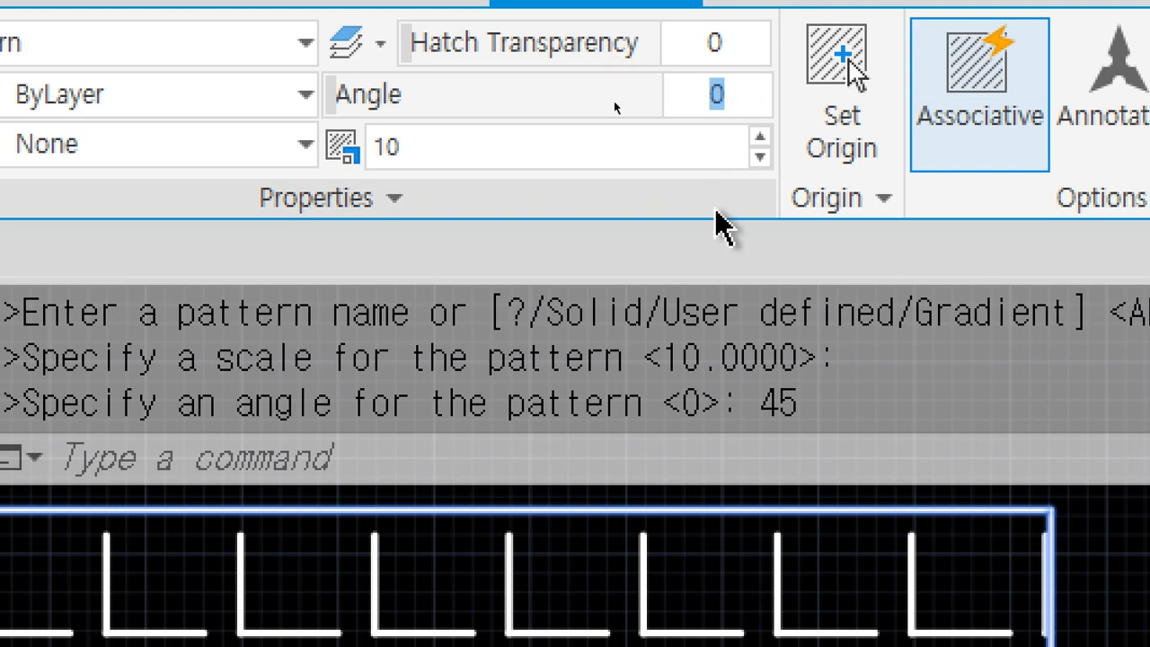
text(45)
key(Return)
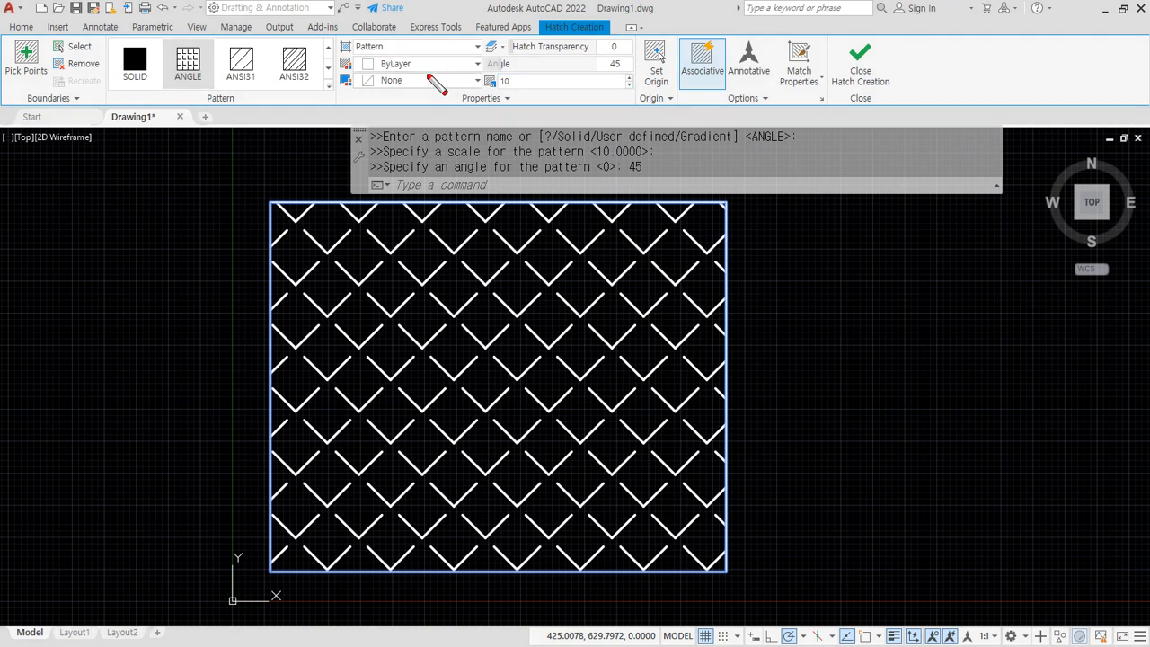
drag(390, 69, 564, 91)
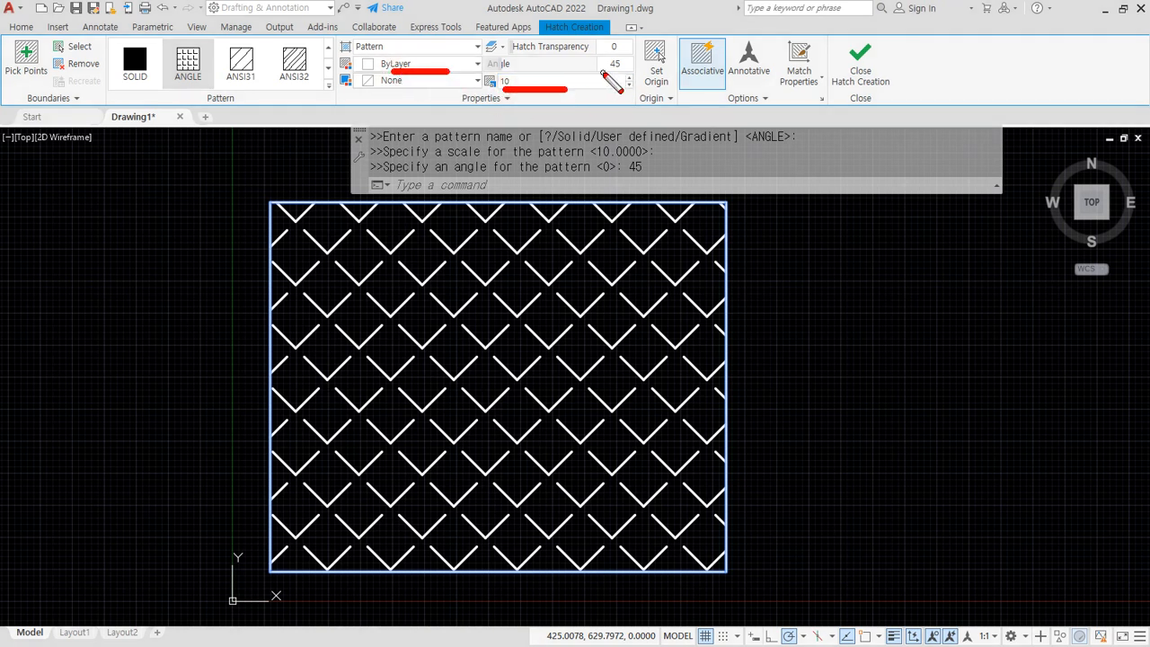
key(Escape)
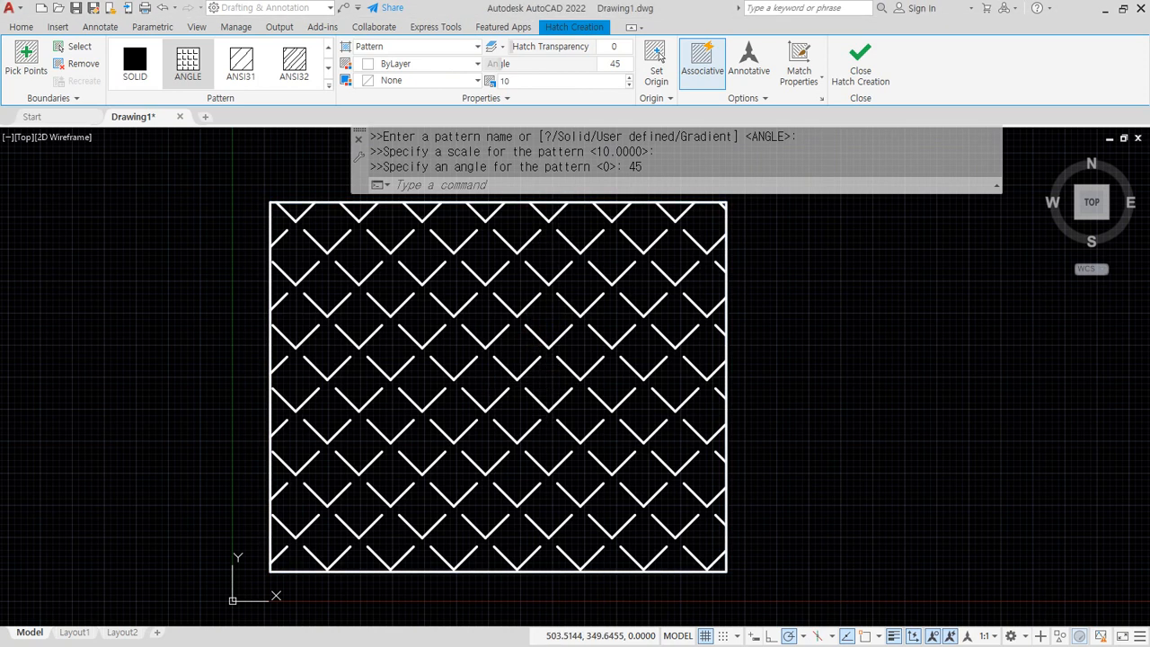
key(Escape)
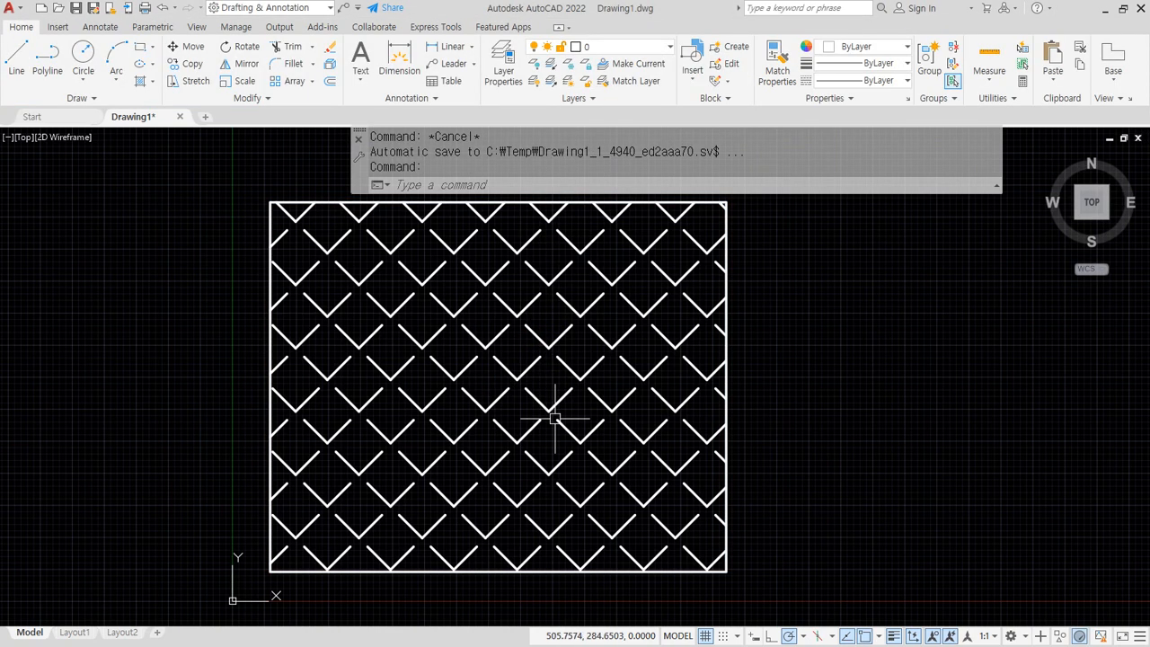
- Erase the rectangle's hatch and hatch the rectangle again by picking an internal point
click(488, 410)
text(e)
key(Return)
text(h)
key(Return)
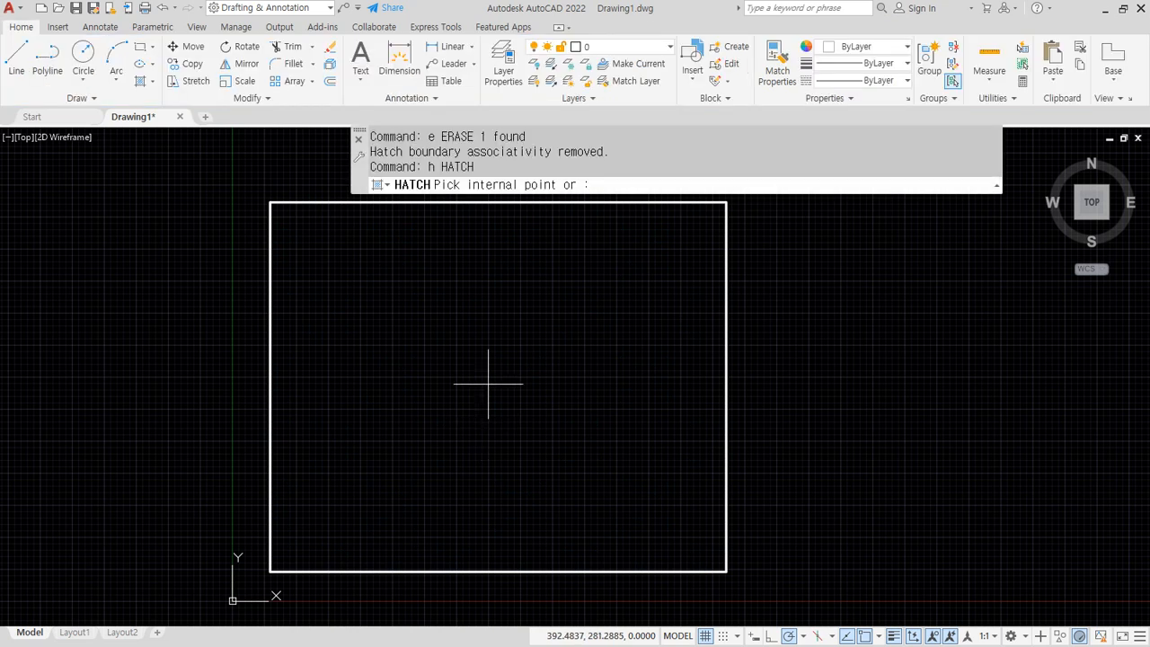
click(486, 343)
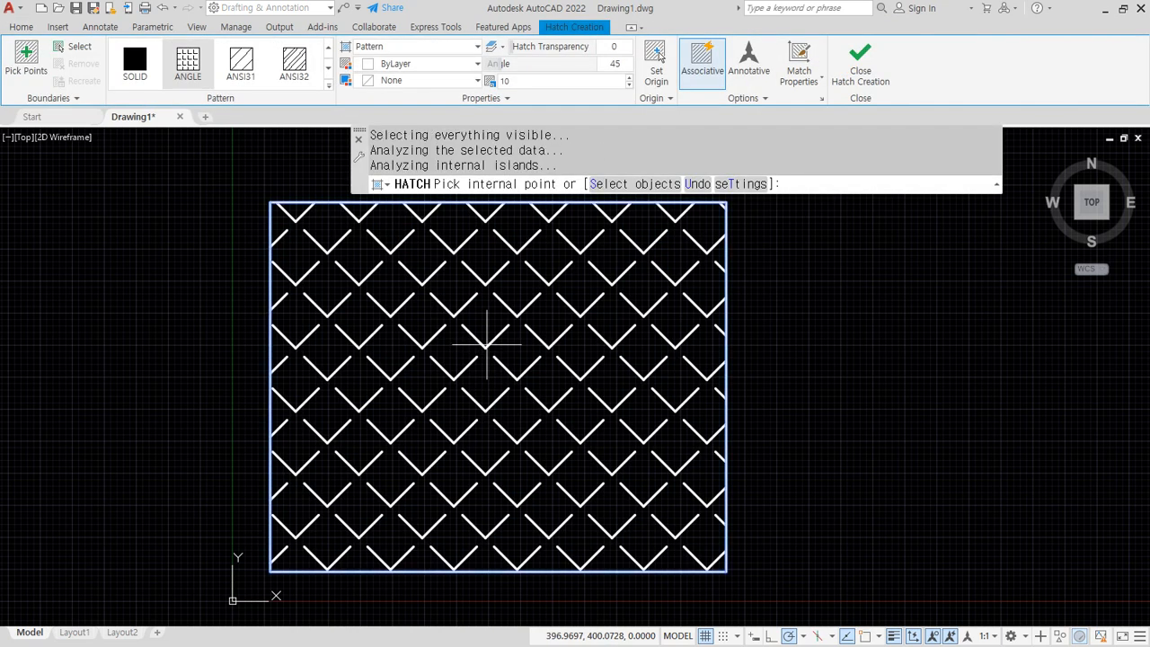
- Try the ANSI31 and ANSI35 patterns on the new hatch, and set its angle to 0
click(327, 86)
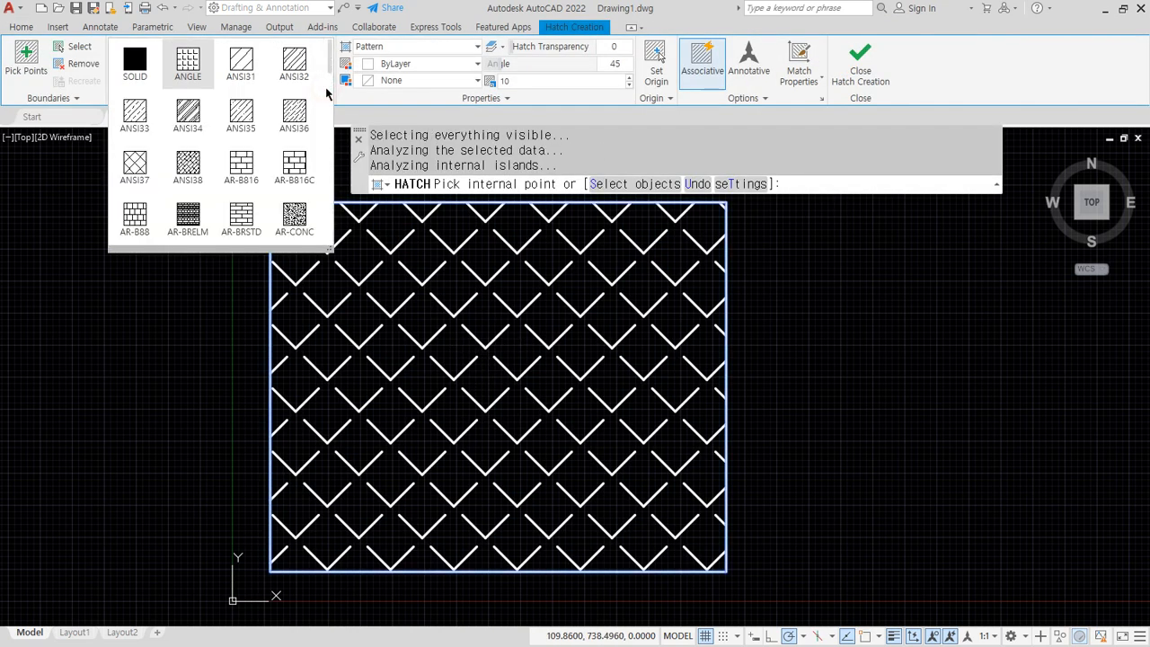
click(243, 79)
click(243, 117)
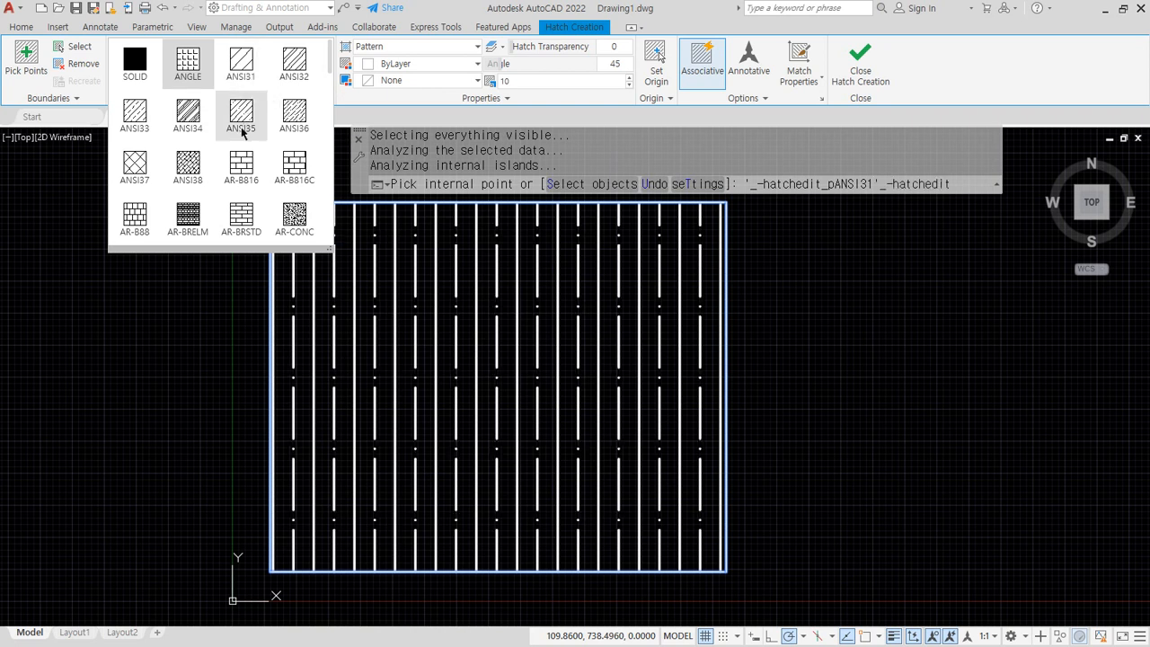
click(615, 66)
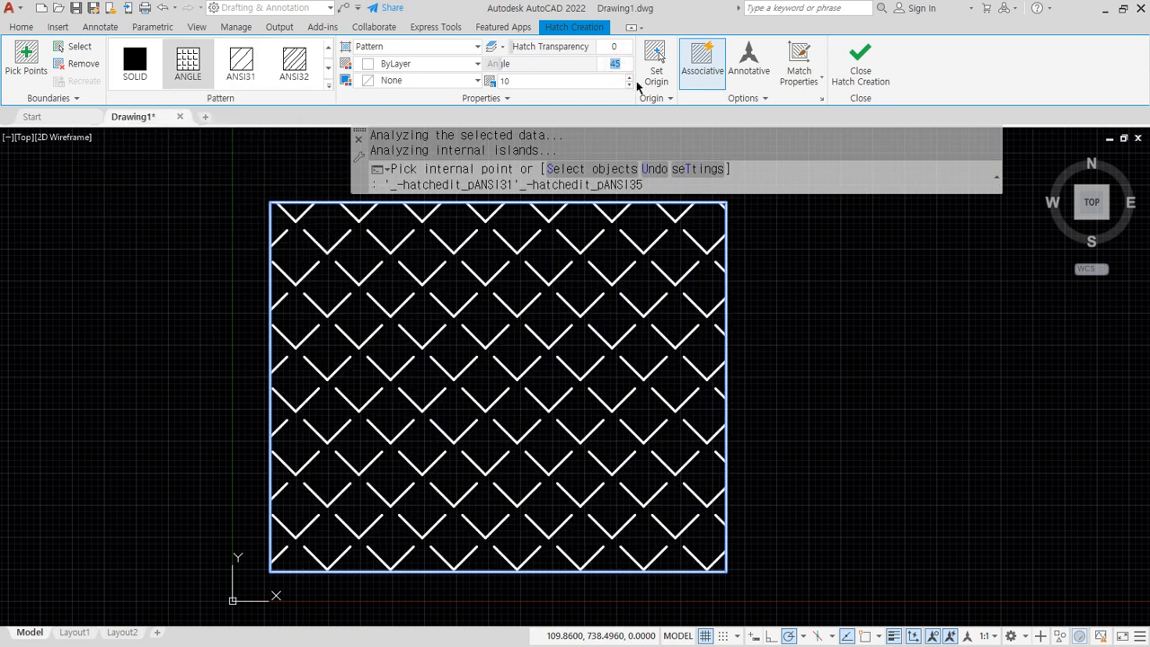
text(0)
key(Return)
- Try the AR-B816 pattern, switch the hatch to AR-BRSTD with a scale of 1, and finish the hatch
click(327, 87)
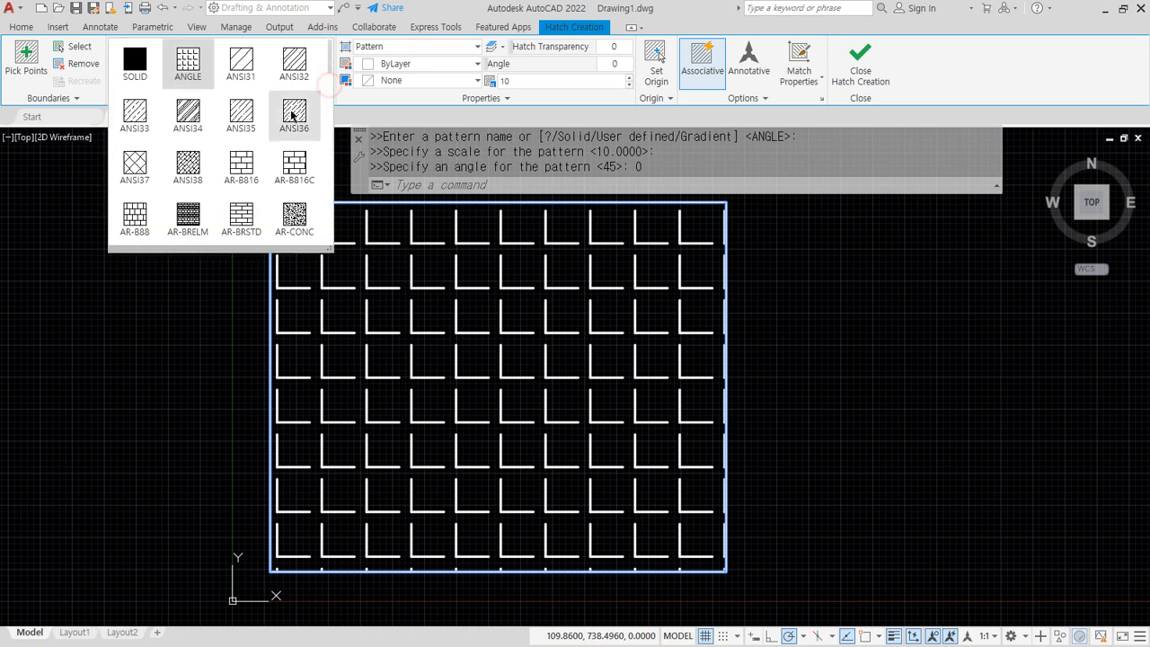
click(237, 174)
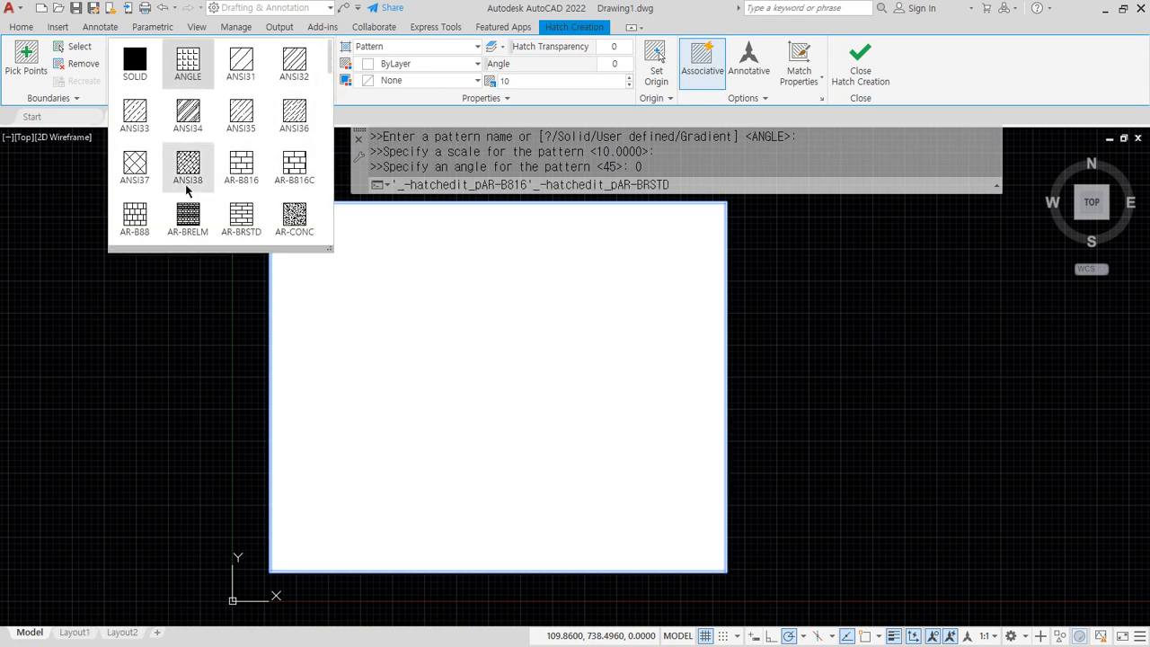
click(240, 232)
click(518, 79)
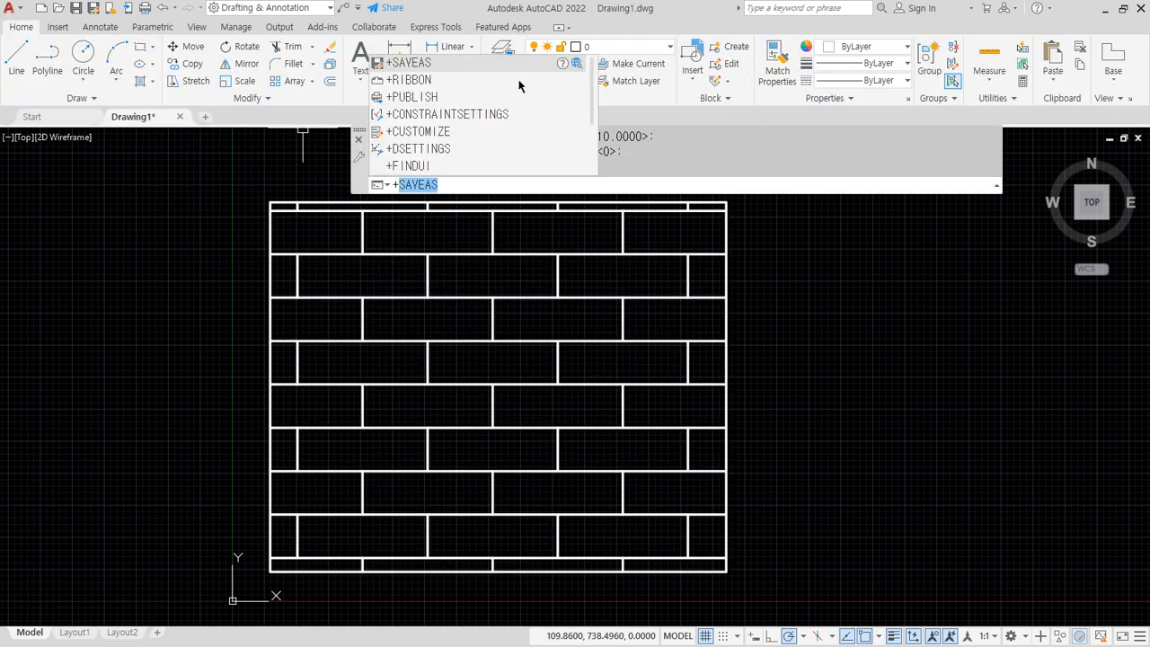
key(Escape)
key(Escape)
key(Escape)
- Select the rectangle's finished brick hatch for editing and reapply its AR-BRSTD pattern
click(447, 340)
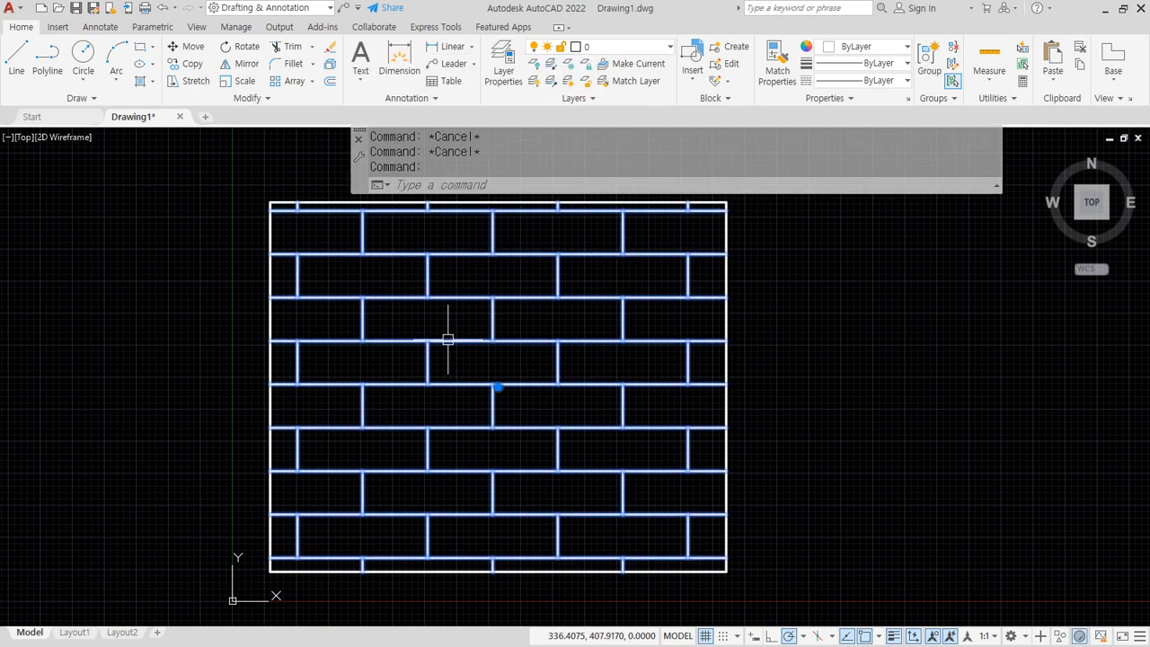
click(252, 81)
mouse_move(259, 101)
mouse_down()
mouse_move(208, 79)
mouse_move(272, 69)
mouse_up()
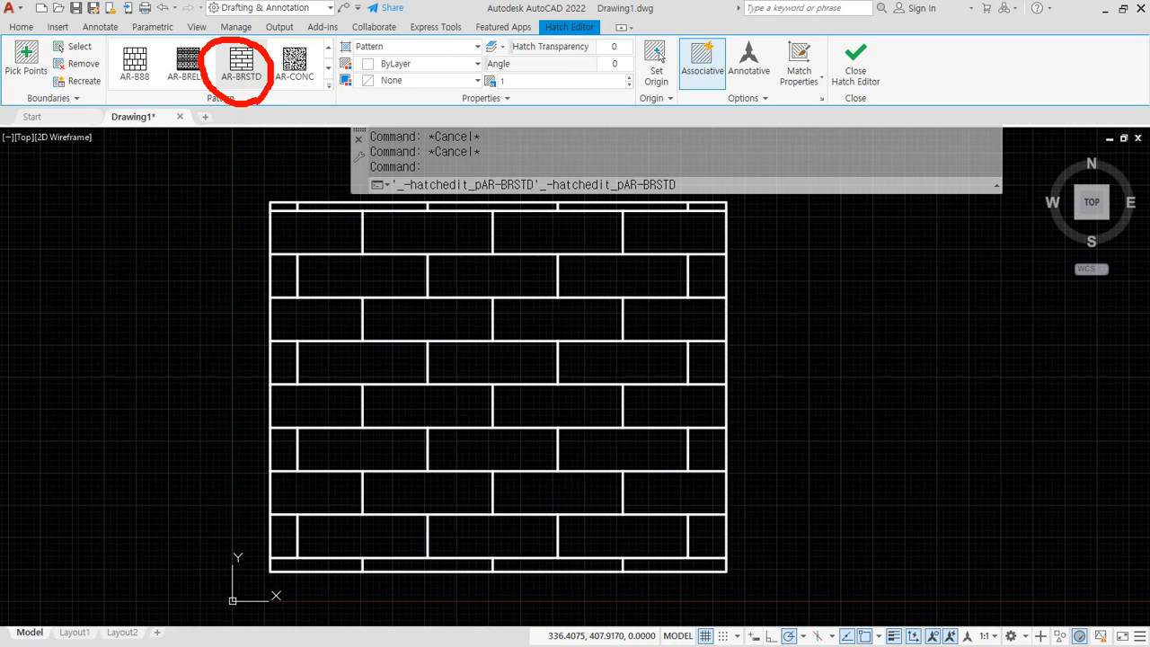
key(Escape)
- Switch to the Notepad lesson notes and add the line "AR-BRSTD (표준벽돌)" below the third Hatch point
key(alt+Tab)
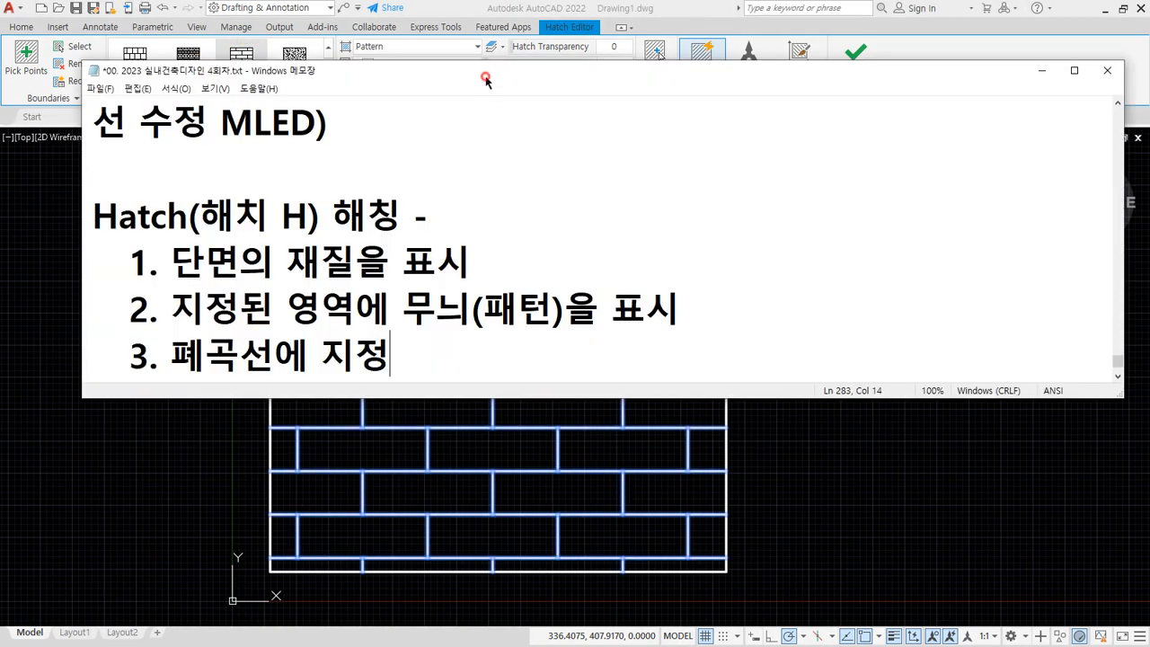
drag(485, 80, 591, 265)
key(Return)
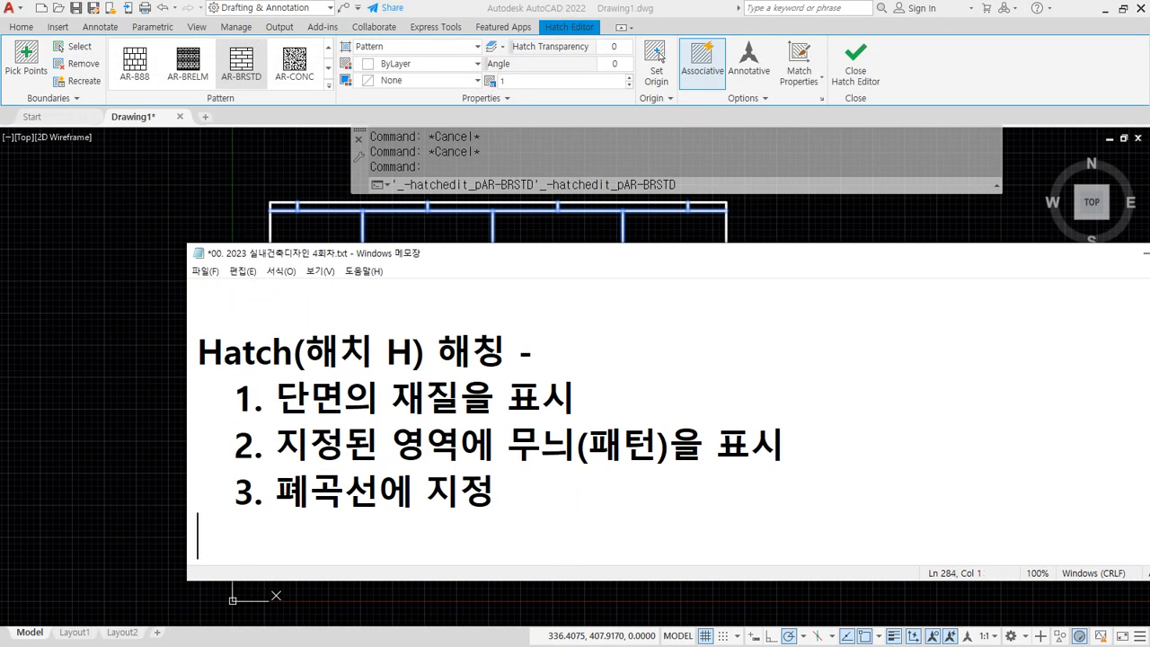
text(ㅁ)
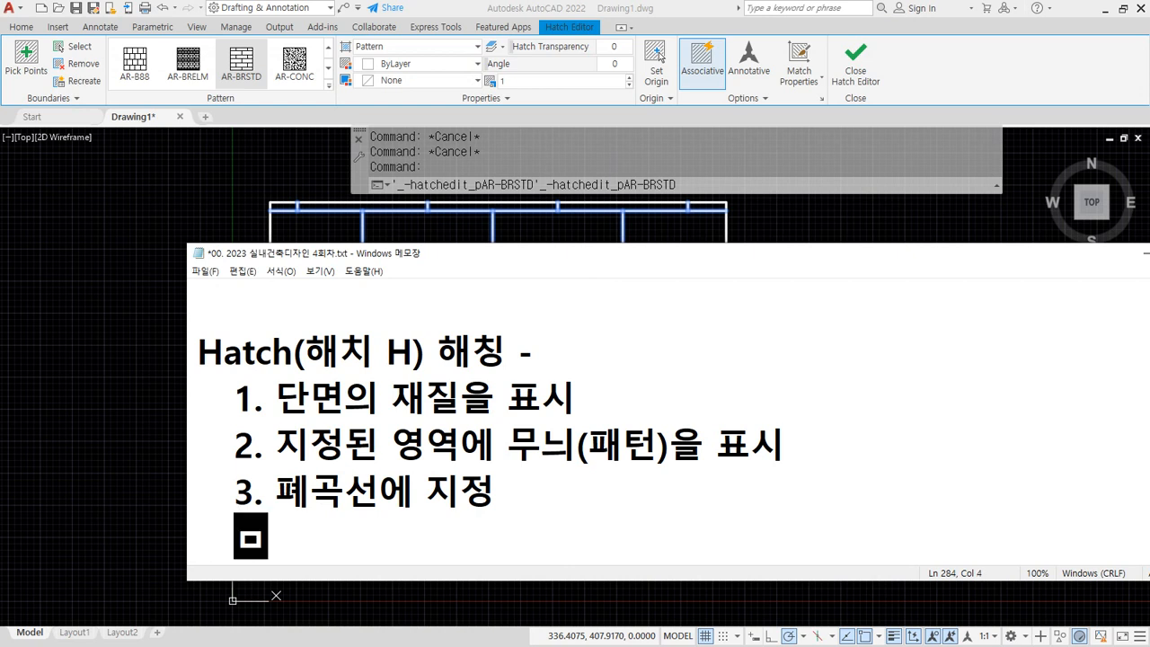
key(BackSpace)
text(-)
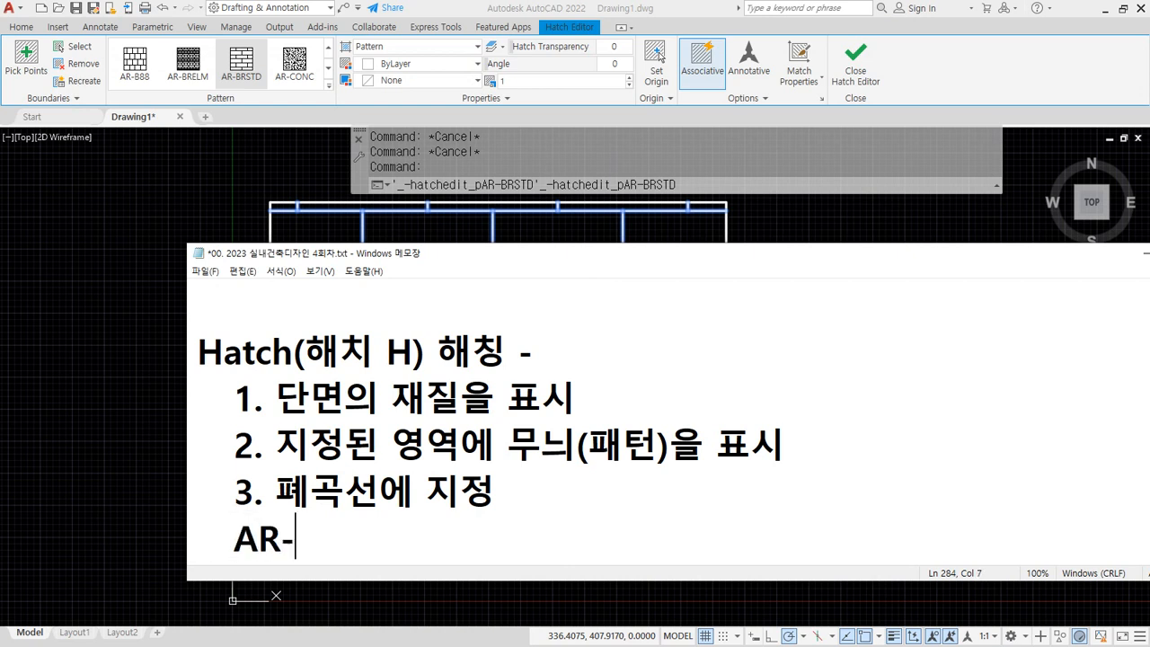
text(BR)
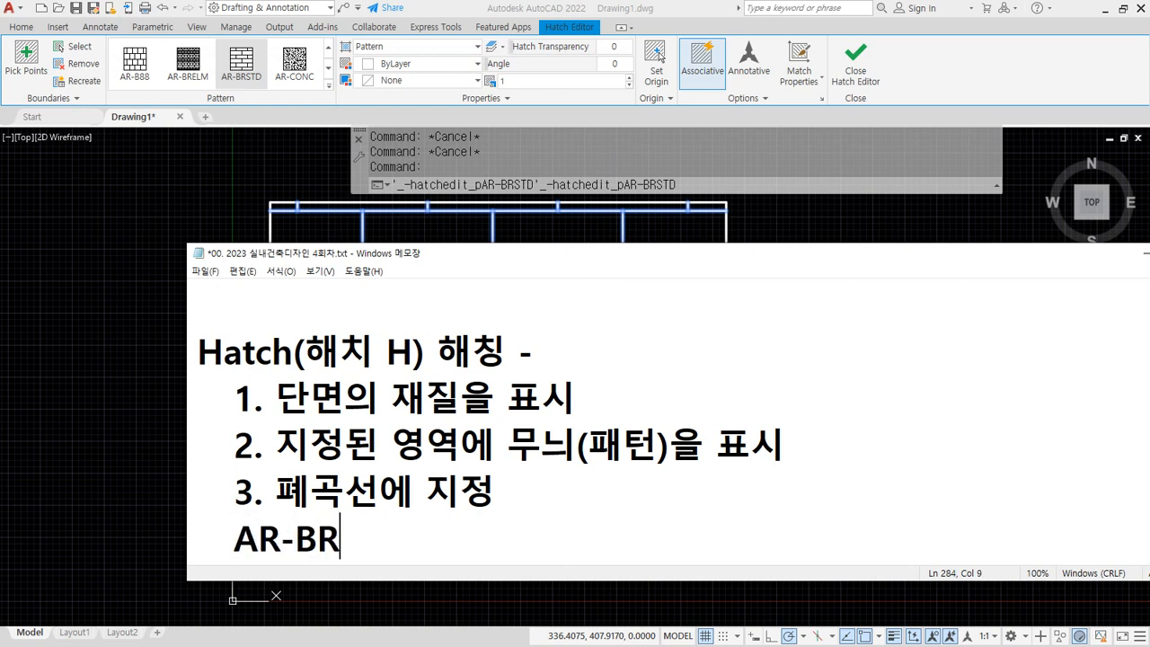
text(STD)
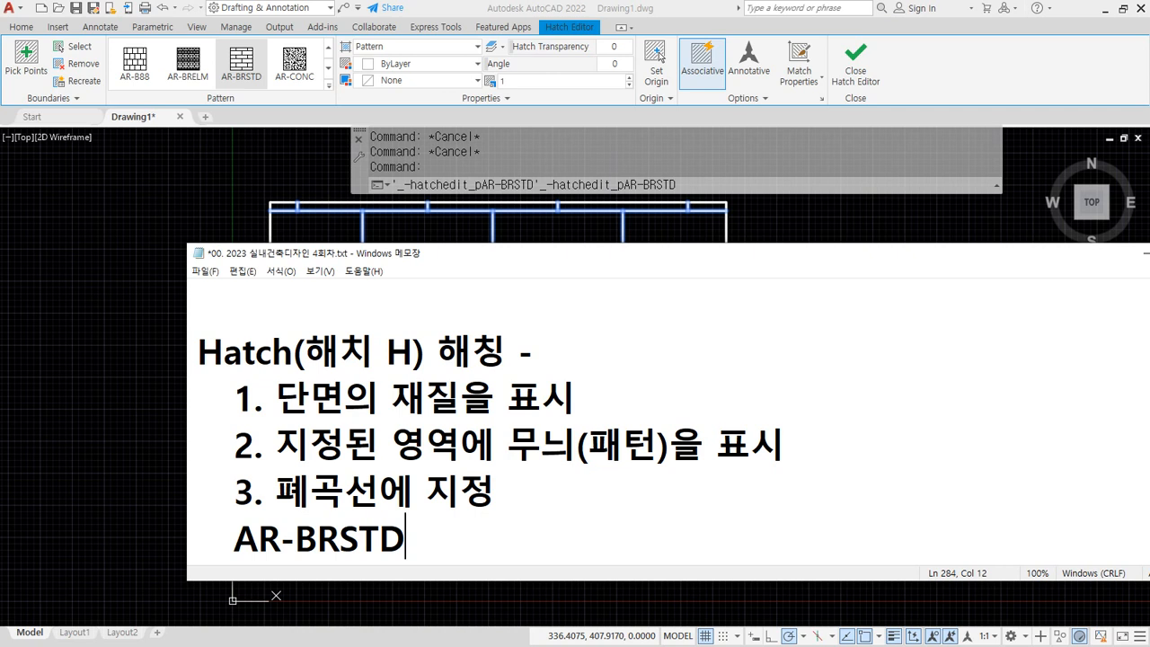
text((표준벽ㄷ돌))
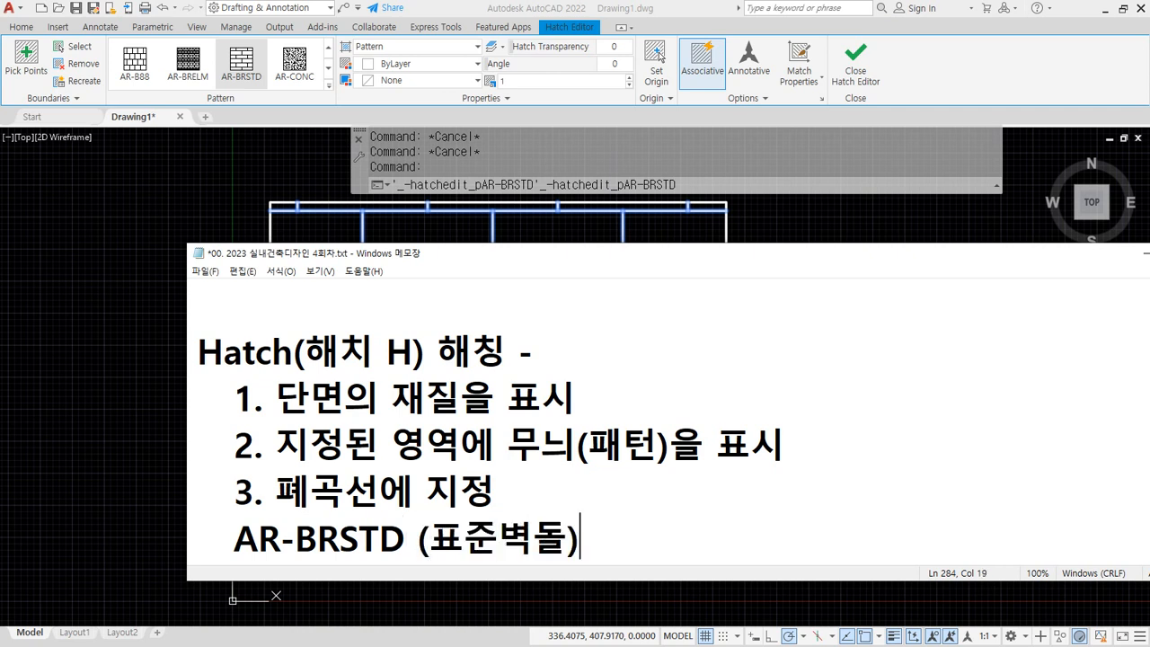
- Append ", AR-CONC(콘크리트)" to the AR-BRSTD line of the notes
text(, ㅁㄱ)
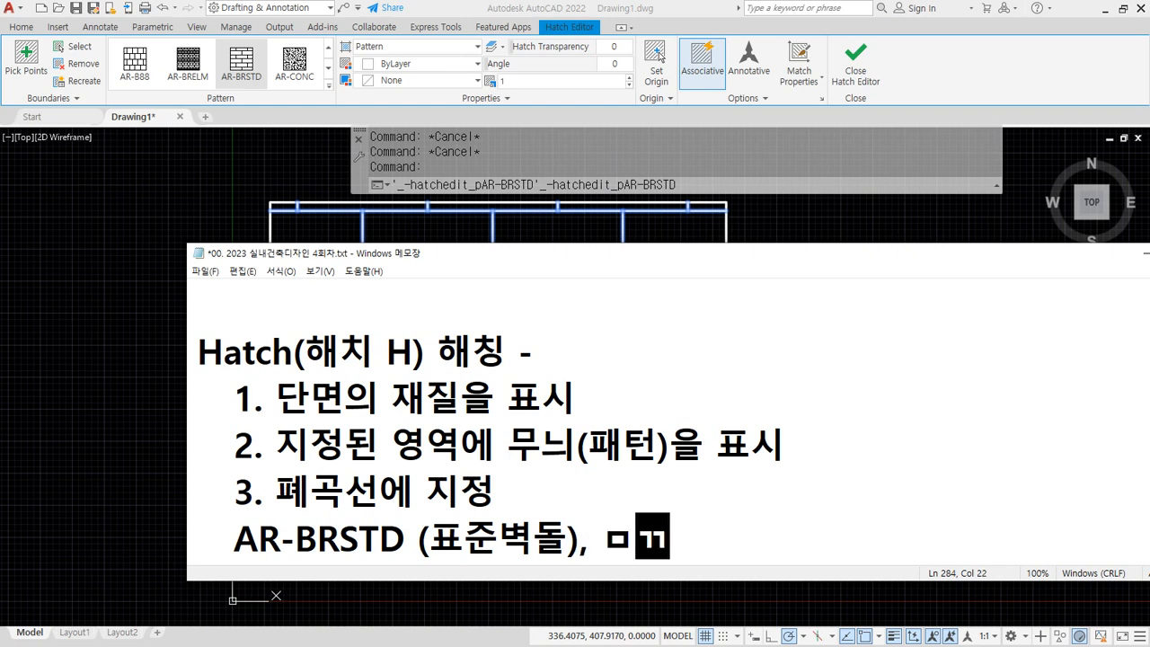
key(BackSpace)
key(BackSpace)
text(AR-)
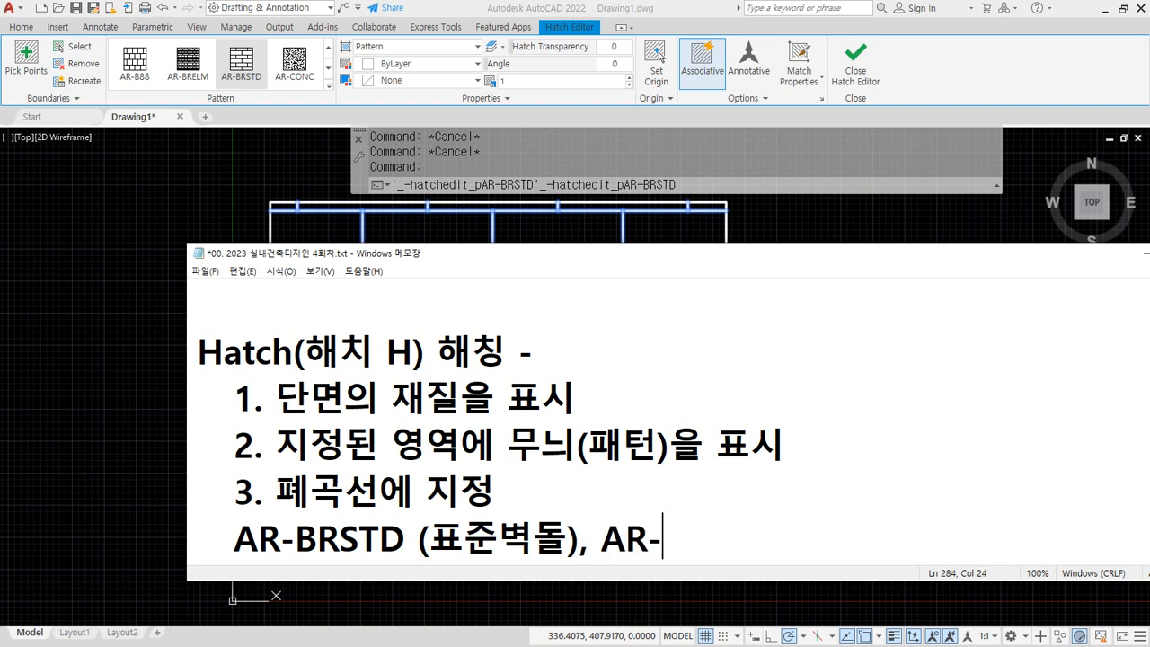
text(CONc)
key(BackSpace)
text(CONC)
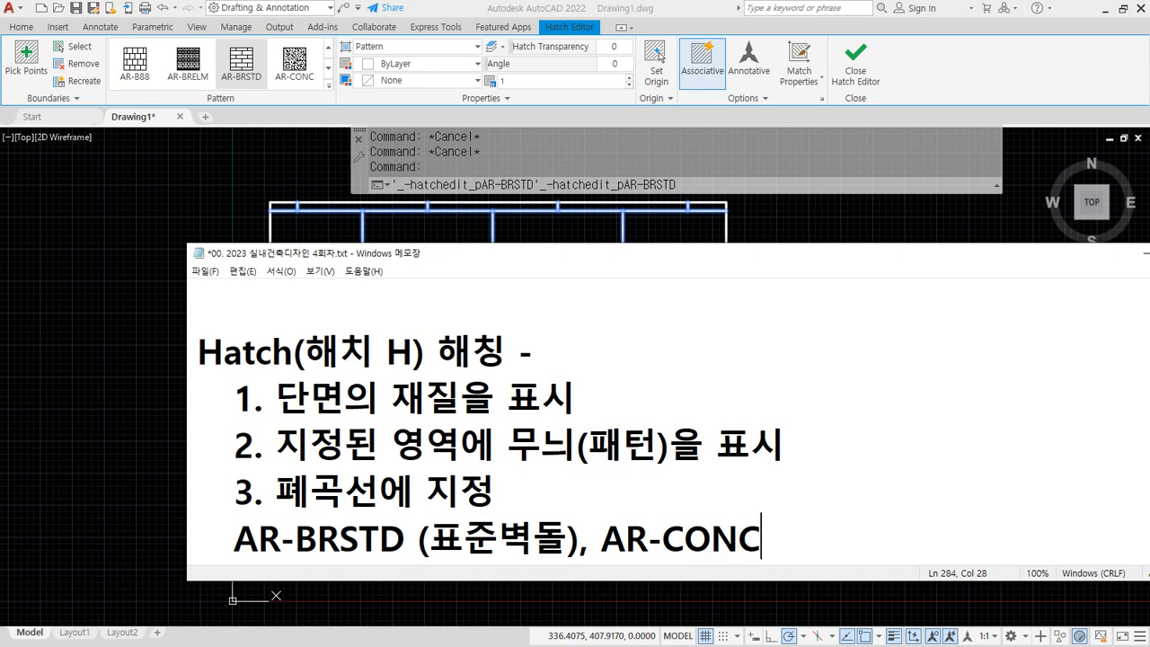
text((콘크리트)
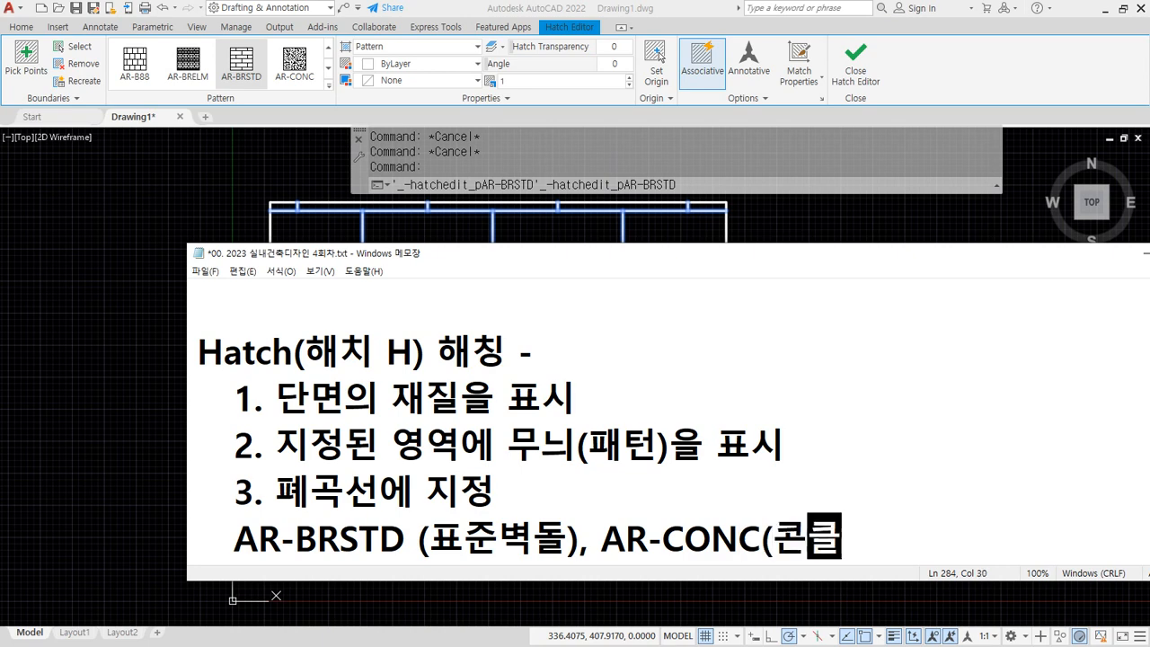
text())
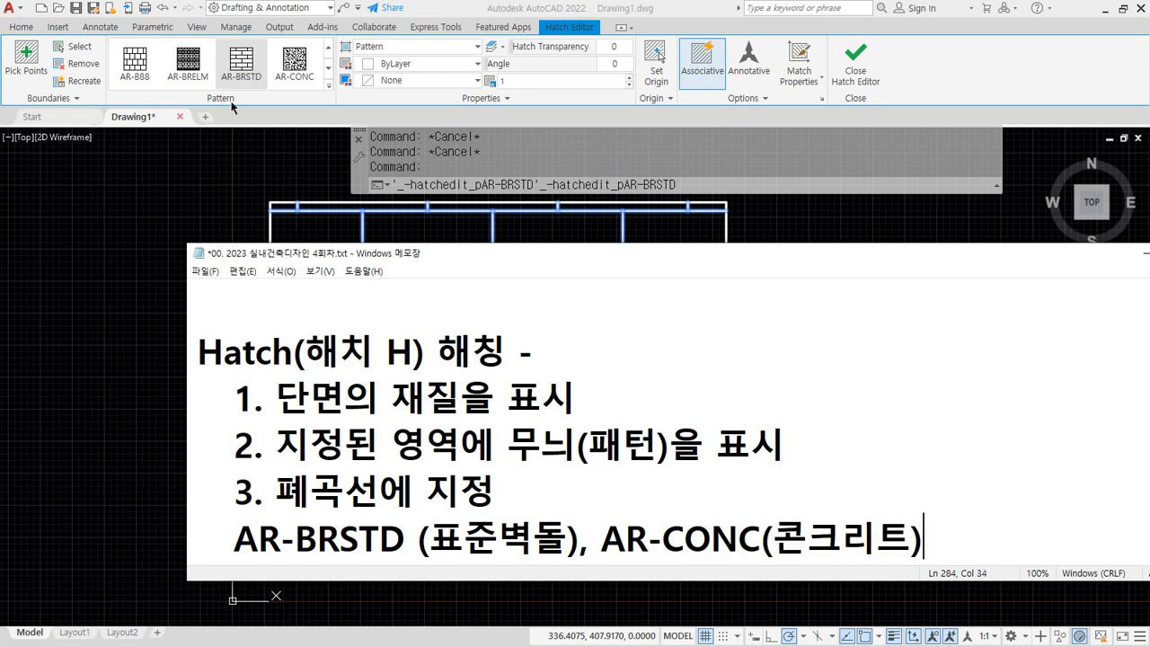
- Return to AutoCAD and look through the available hatch patterns, previewing them on the rectangle's hatch
click(330, 92)
click(329, 85)
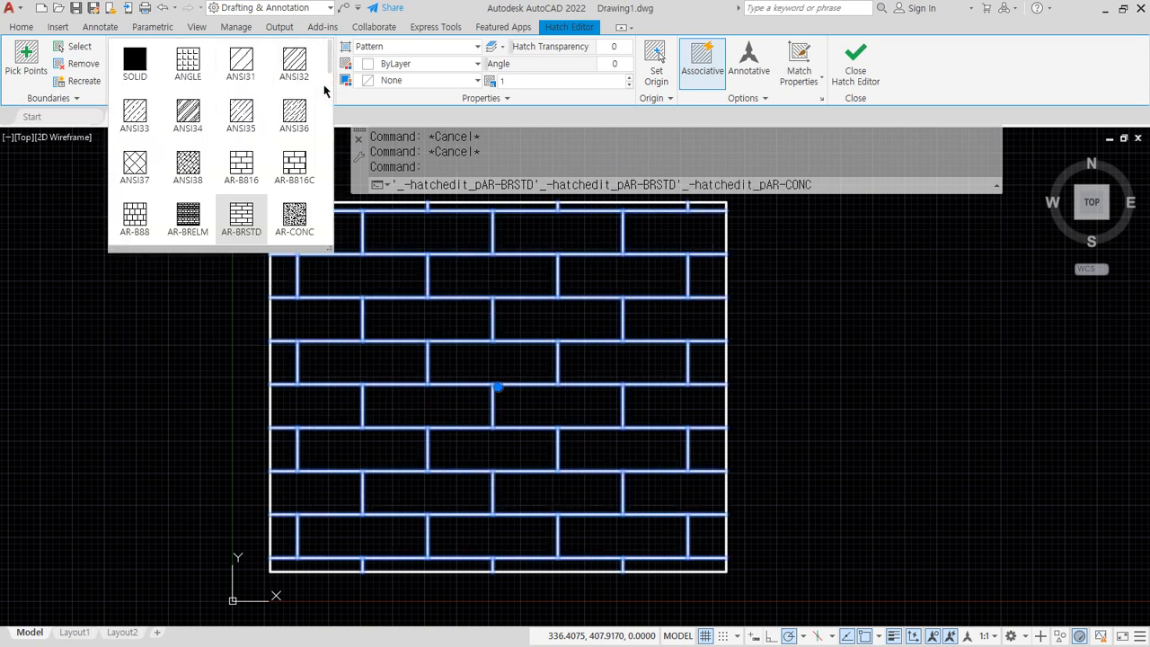
scroll(309, 97, down, 1)
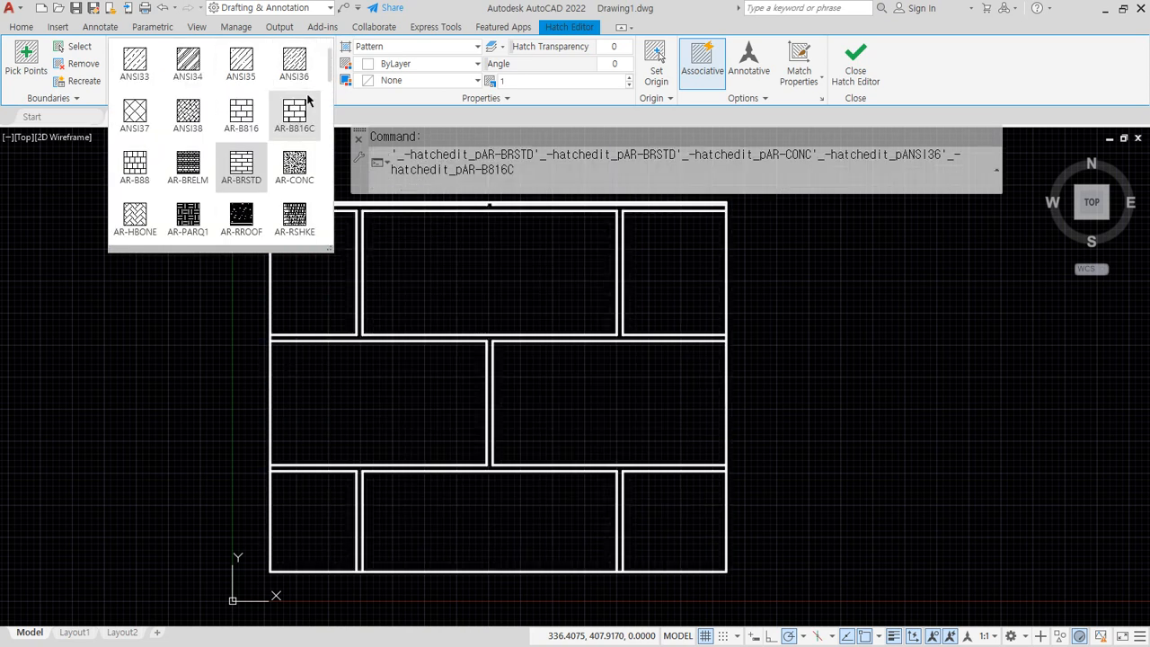
scroll(307, 100, down, 1)
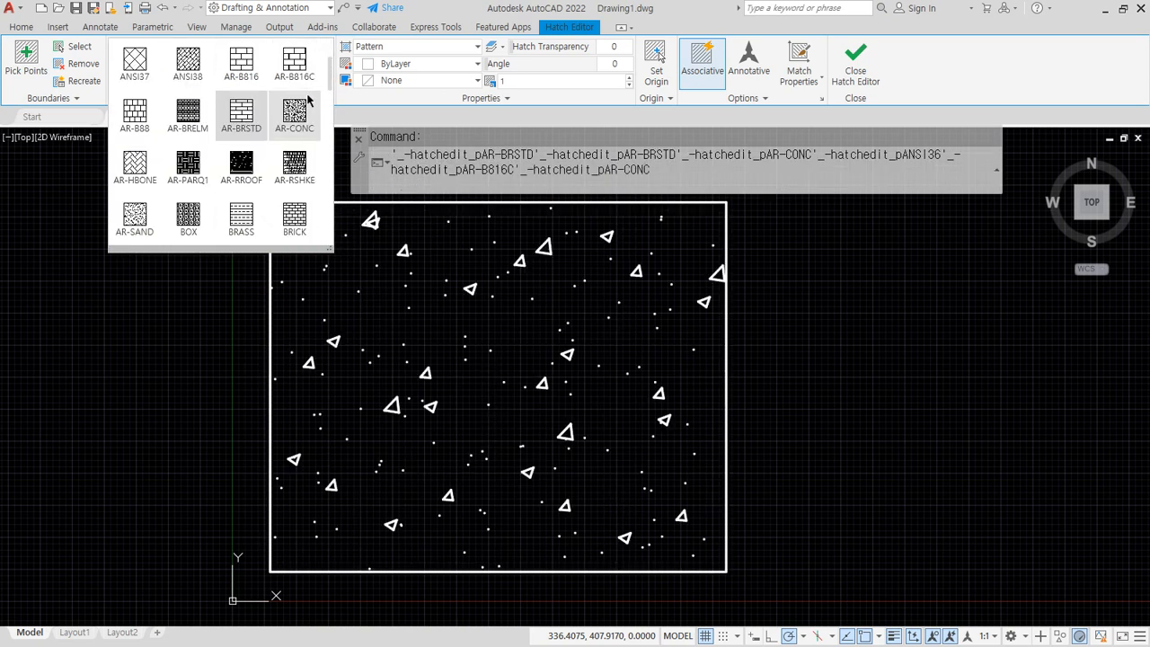
scroll(307, 100, down, 1)
scroll(307, 101, down, 1)
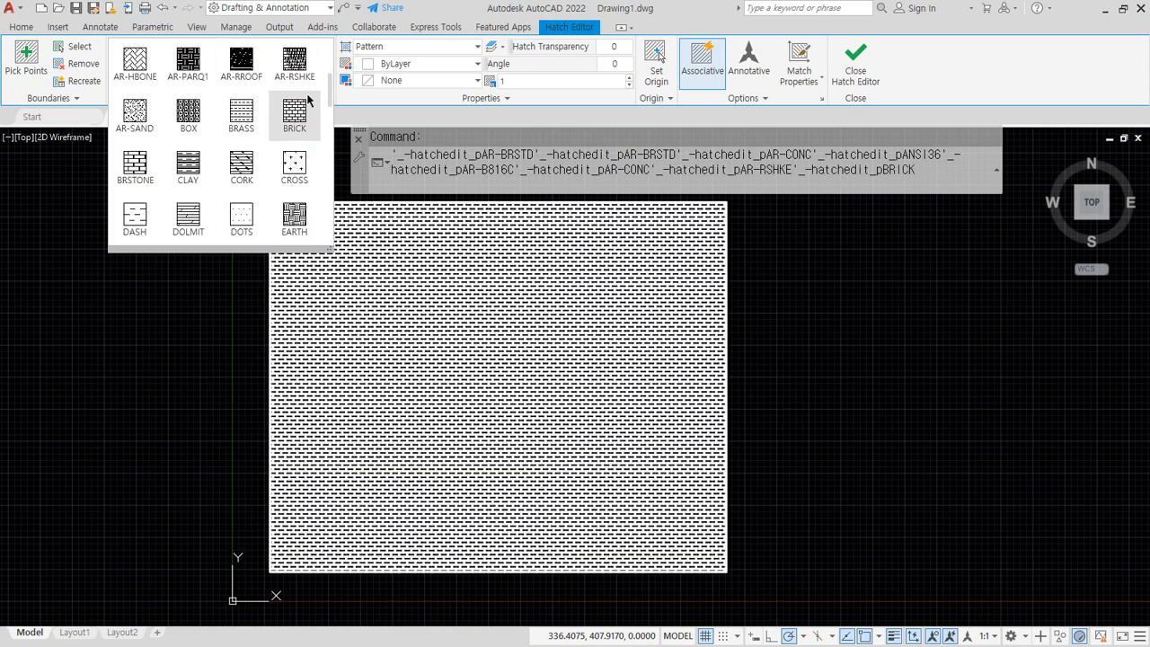
scroll(307, 101, down, 2)
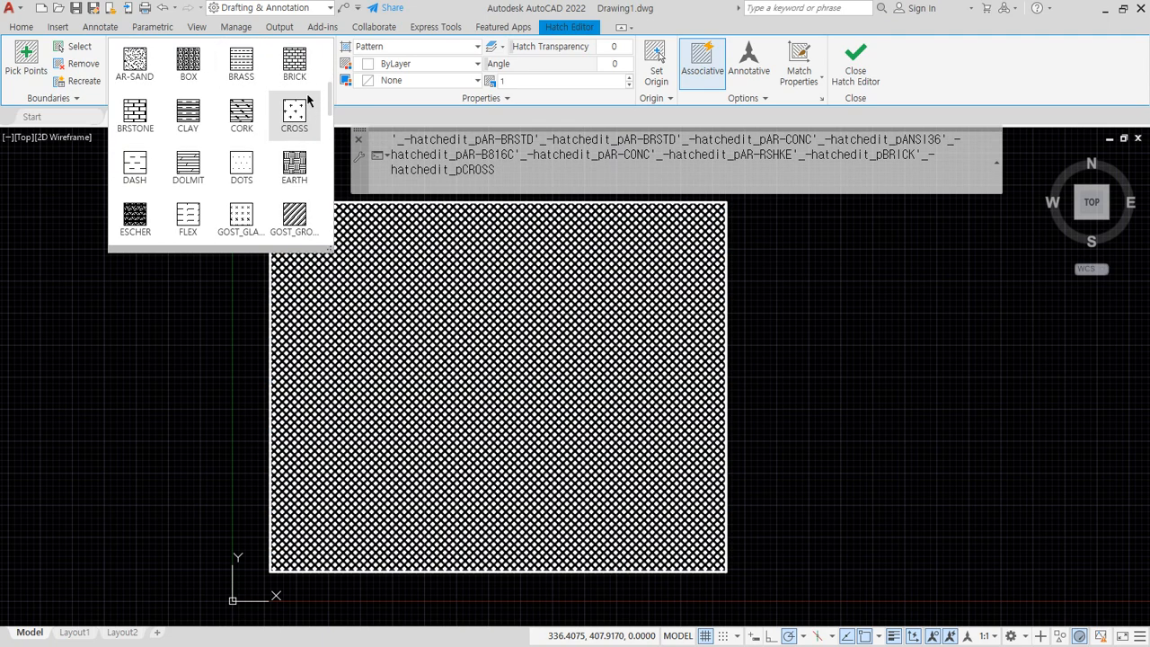
scroll(307, 101, down, 1)
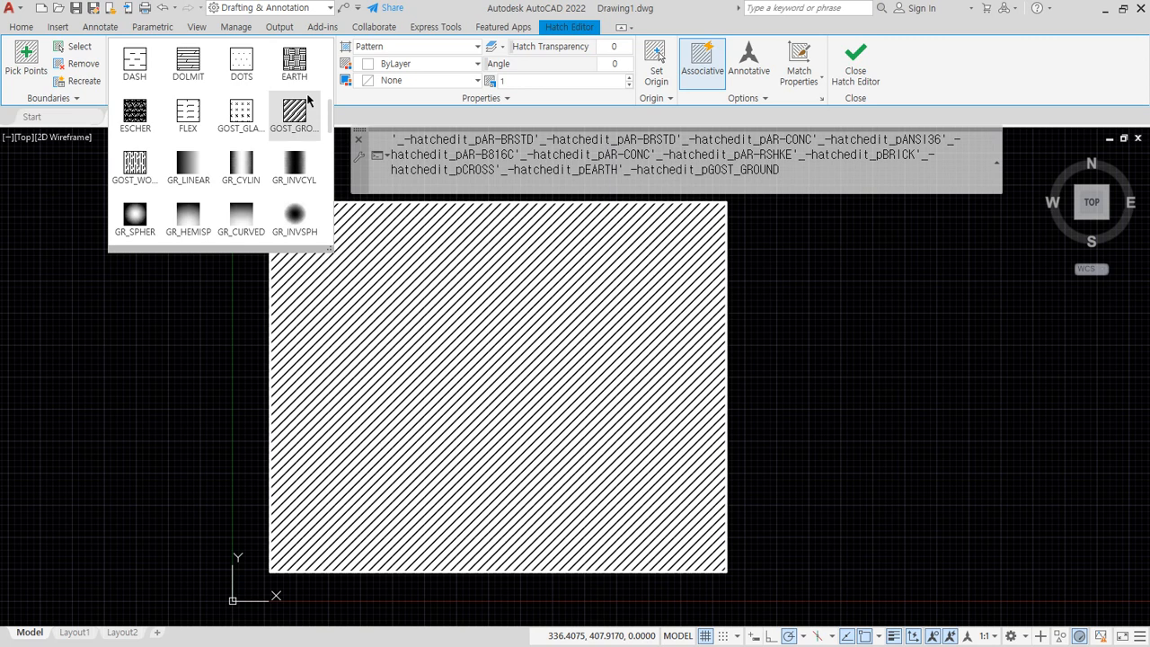
scroll(307, 100, down, 2)
scroll(307, 101, down, 1)
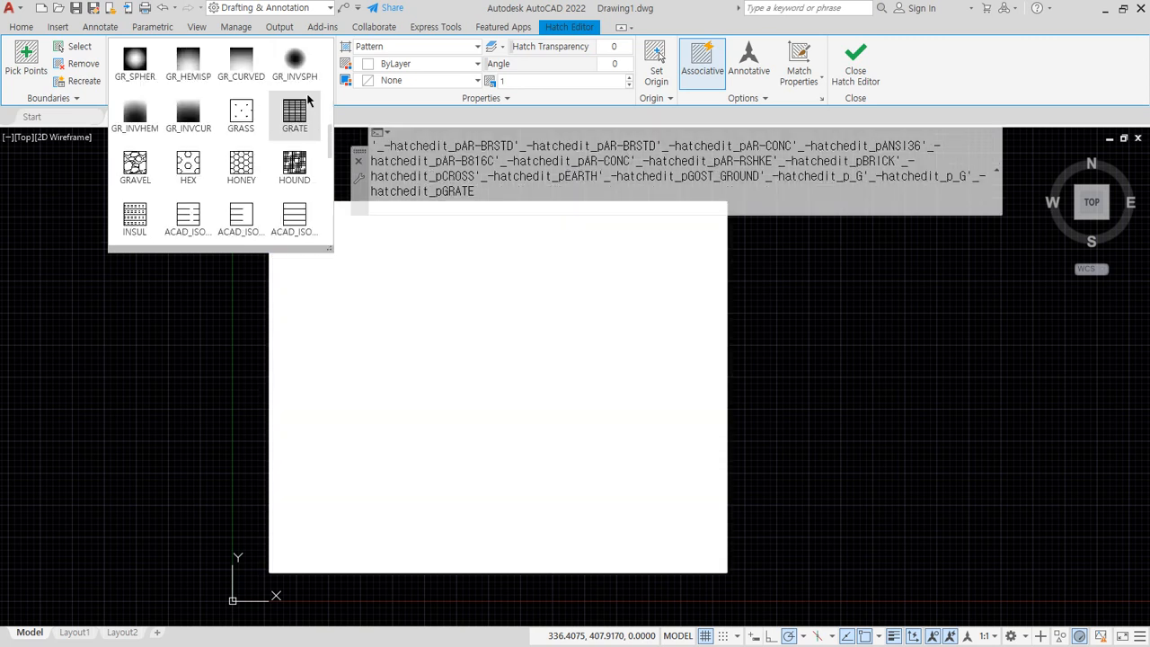
scroll(307, 101, up, 2)
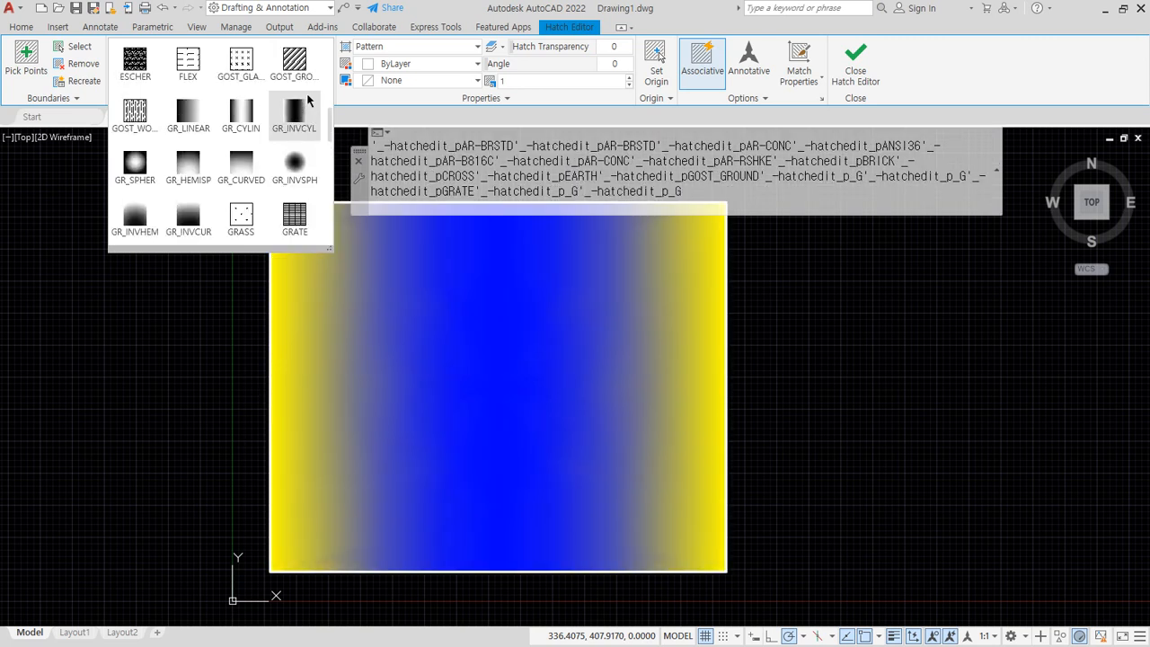
scroll(307, 101, up, 8)
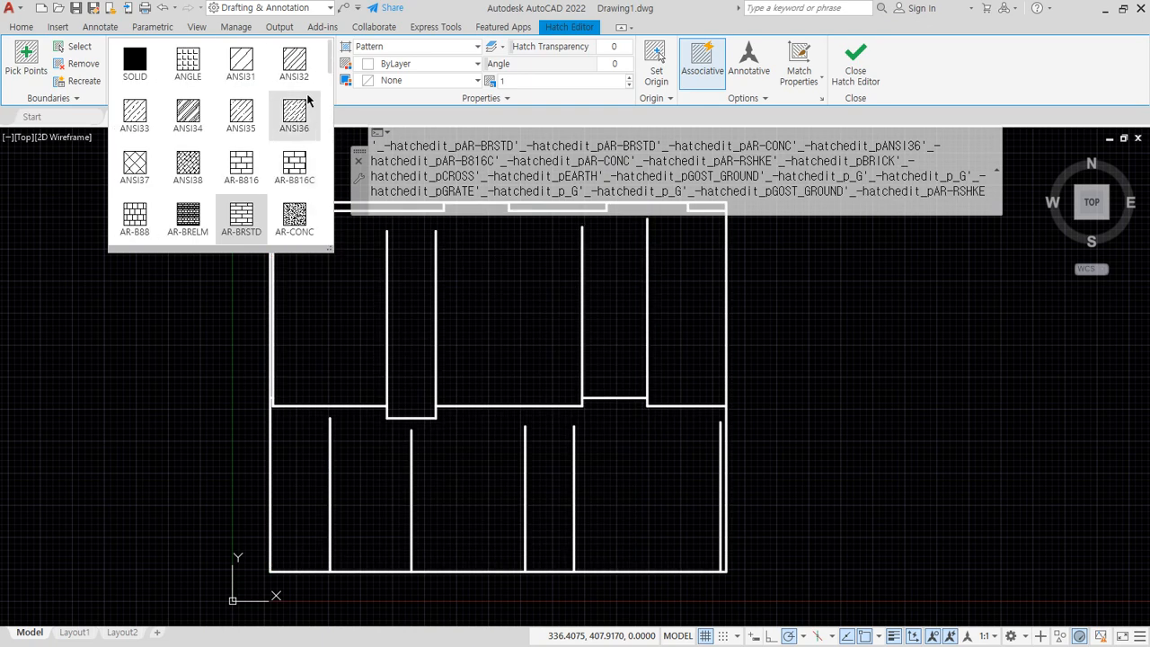
- Switch to the Notepad notes and add the line "SOLID (색상)" below the AR-BRSTD line
key(alt+Tab)
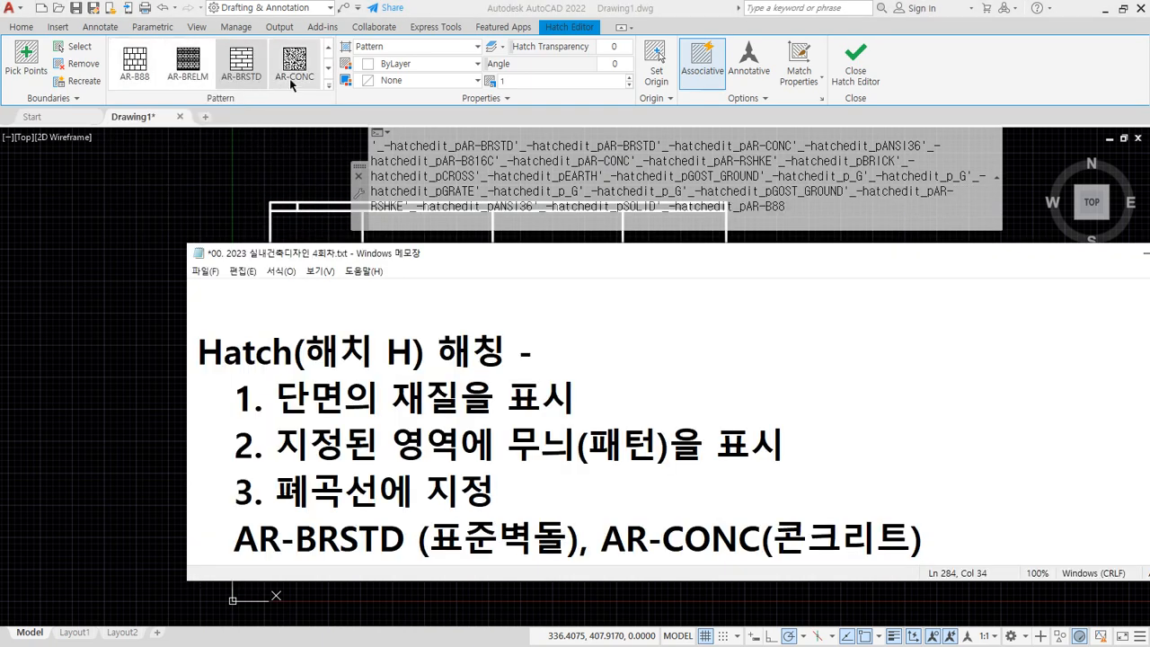
scroll(882, 505, down, 1)
key(Return)
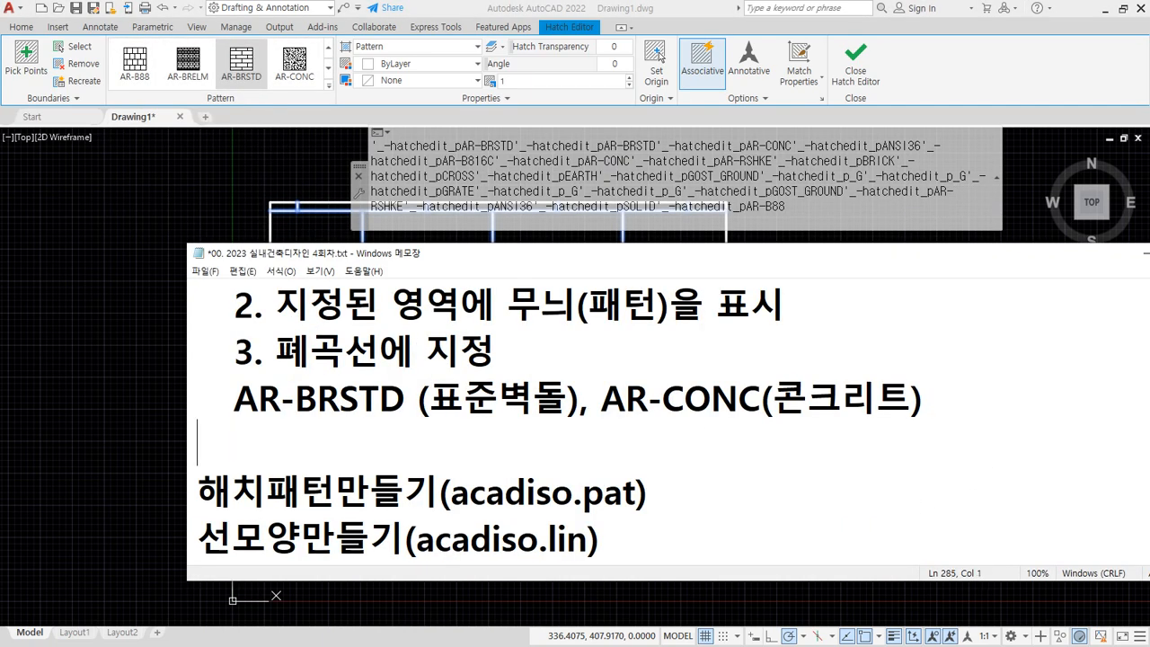
text(SOLID)
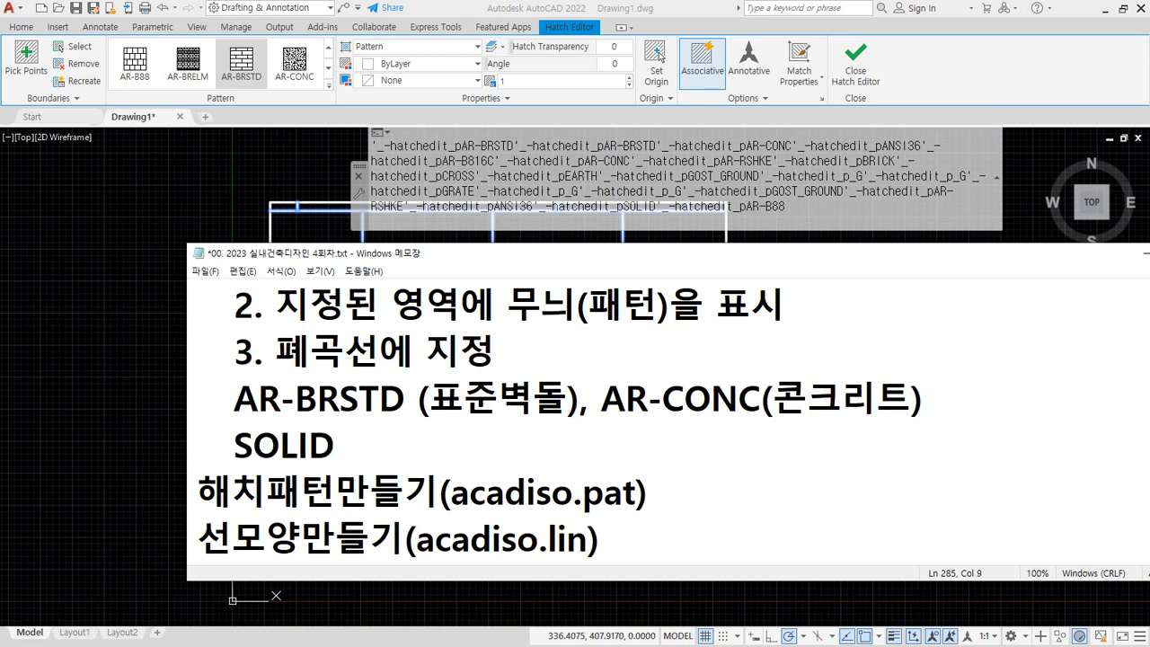
text( (색상)
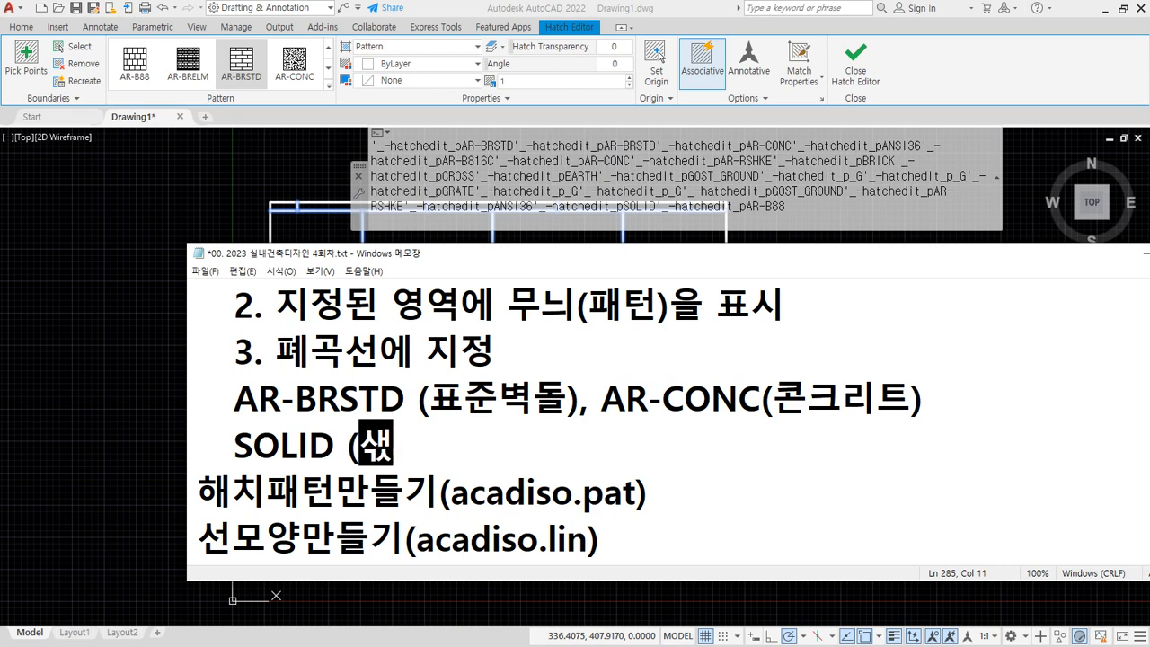
text())
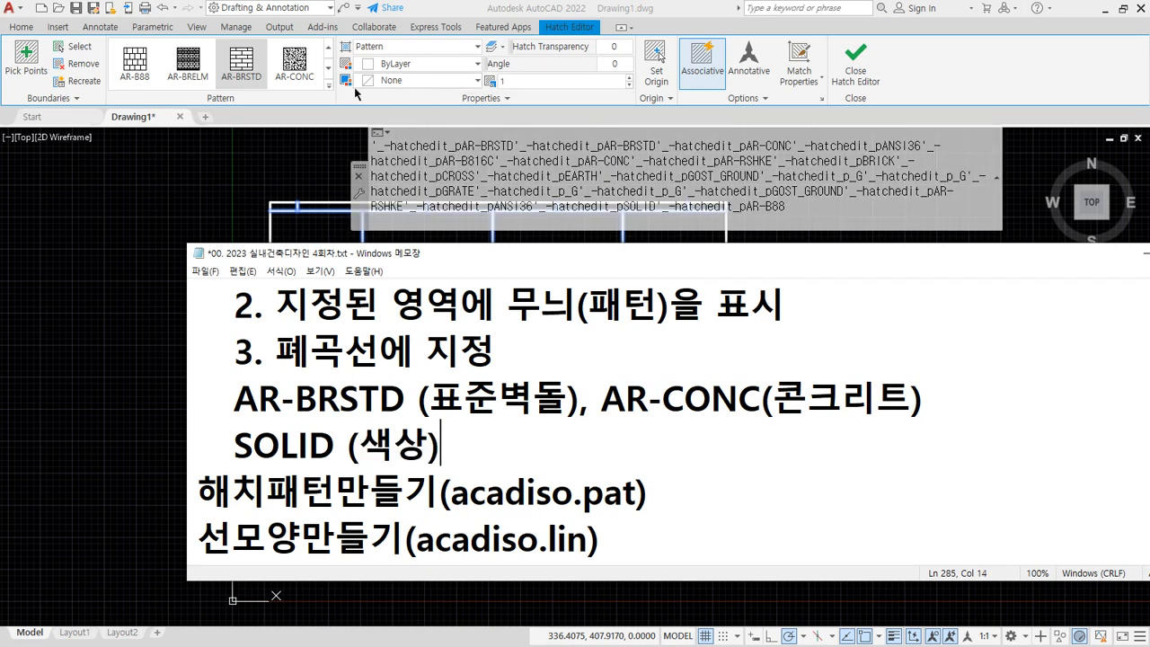
- Return to AutoCAD and change the rectangle's hatch pattern to JIS_RC_30
click(326, 89)
click(326, 89)
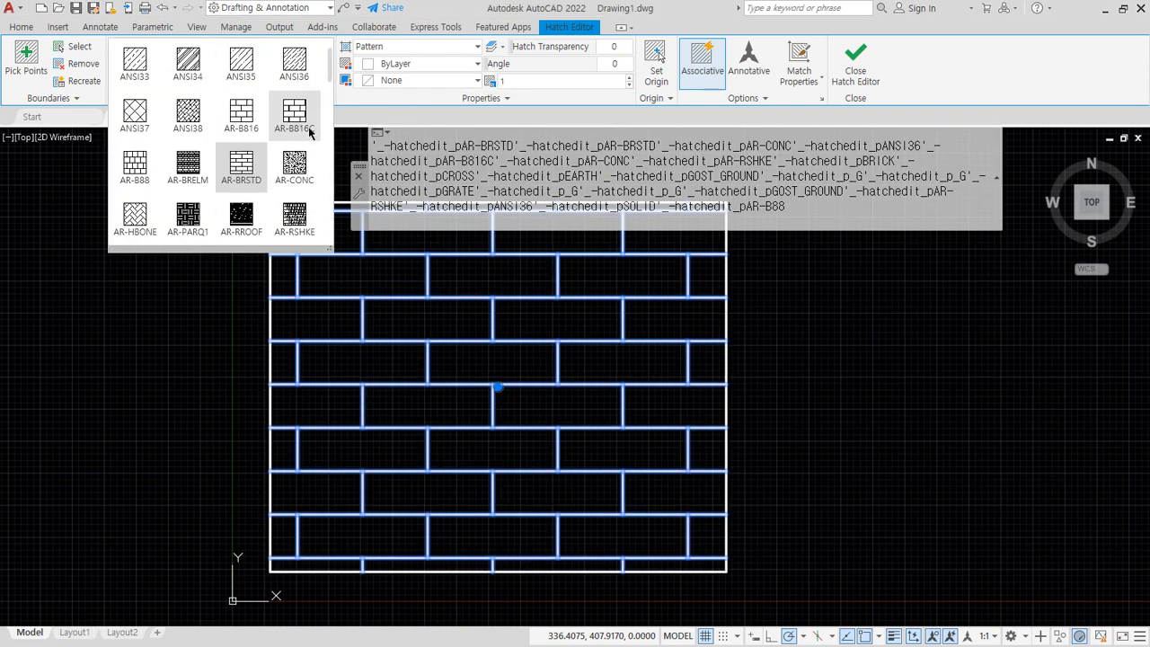
scroll(308, 134, down, 6)
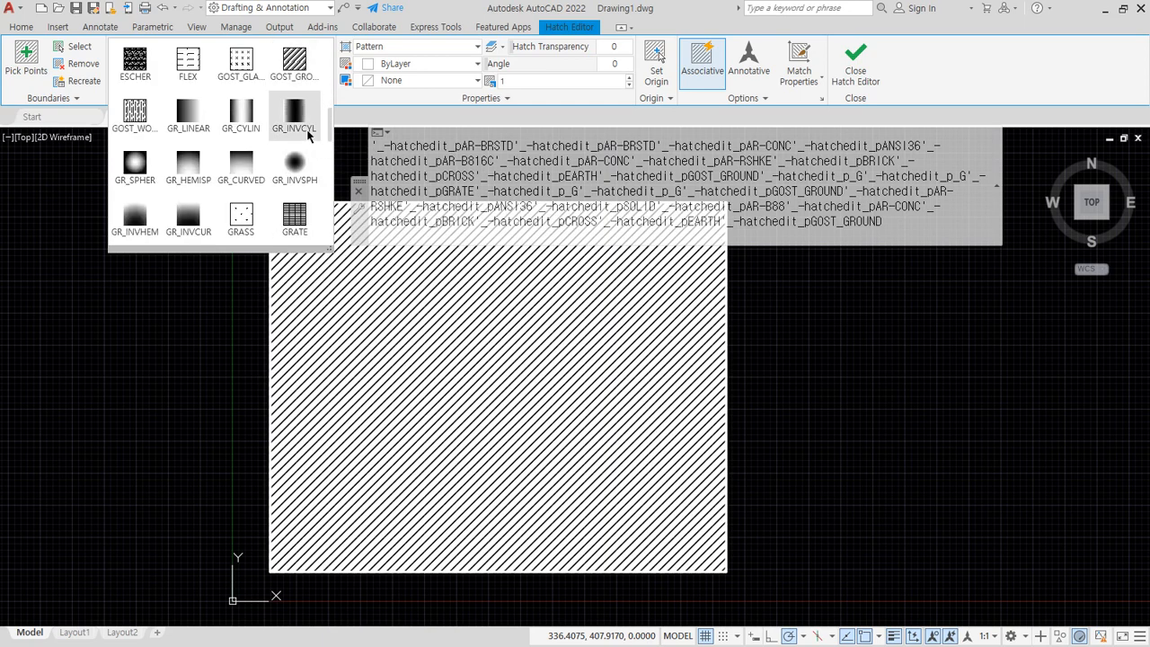
scroll(308, 135, down, 5)
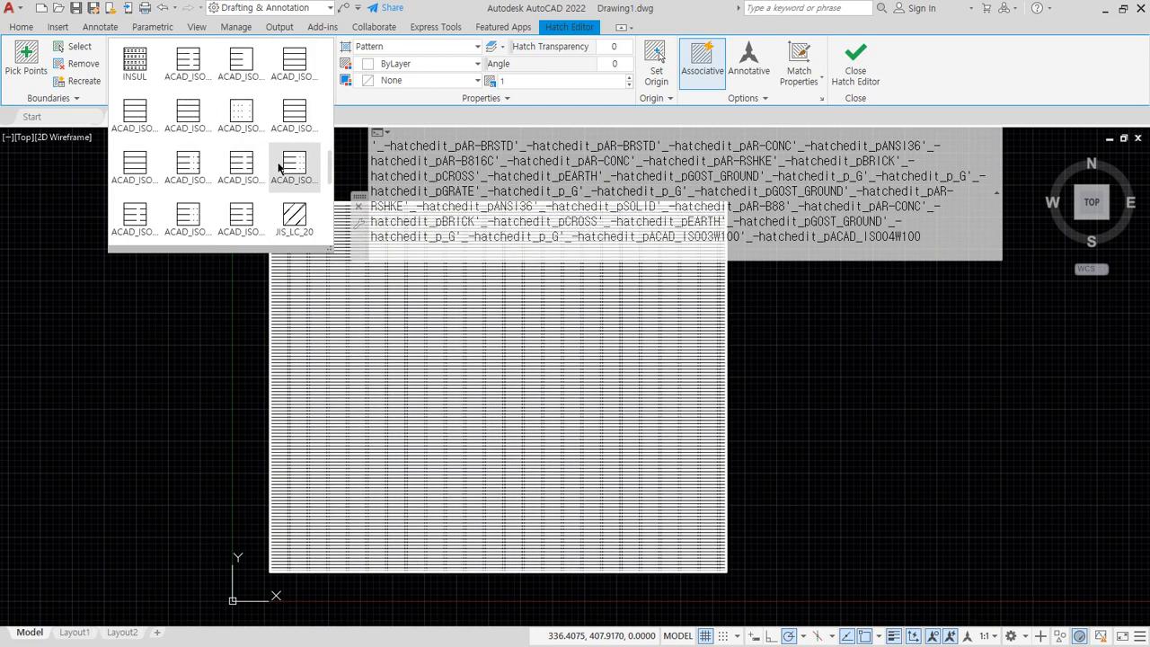
scroll(291, 193, down, 1)
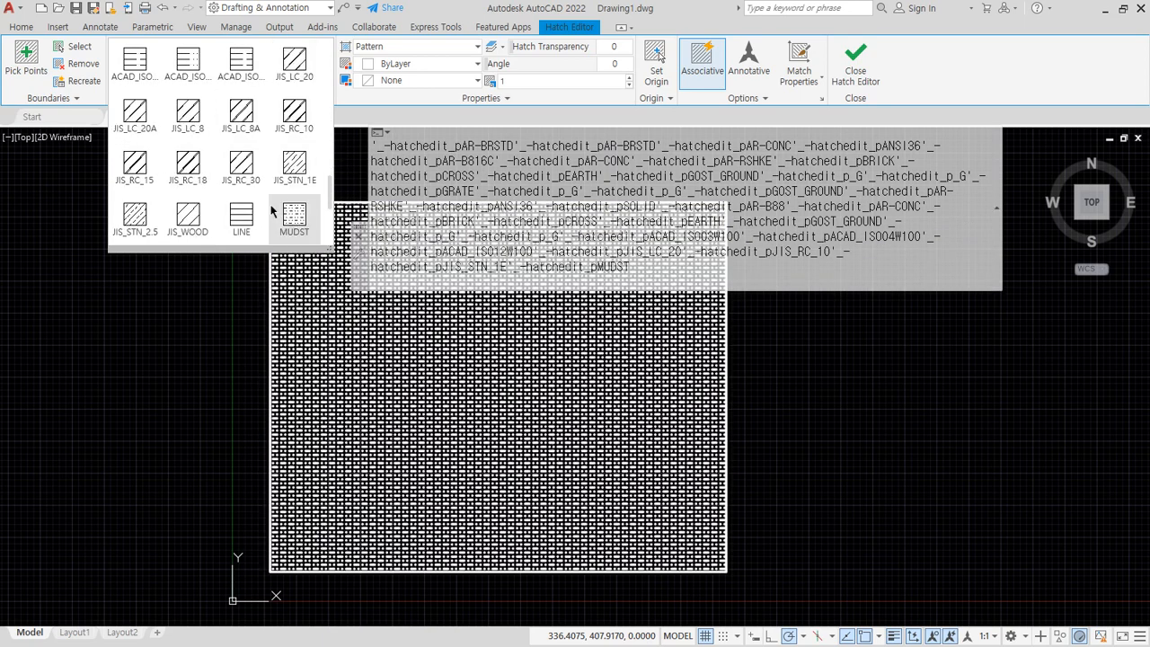
click(240, 163)
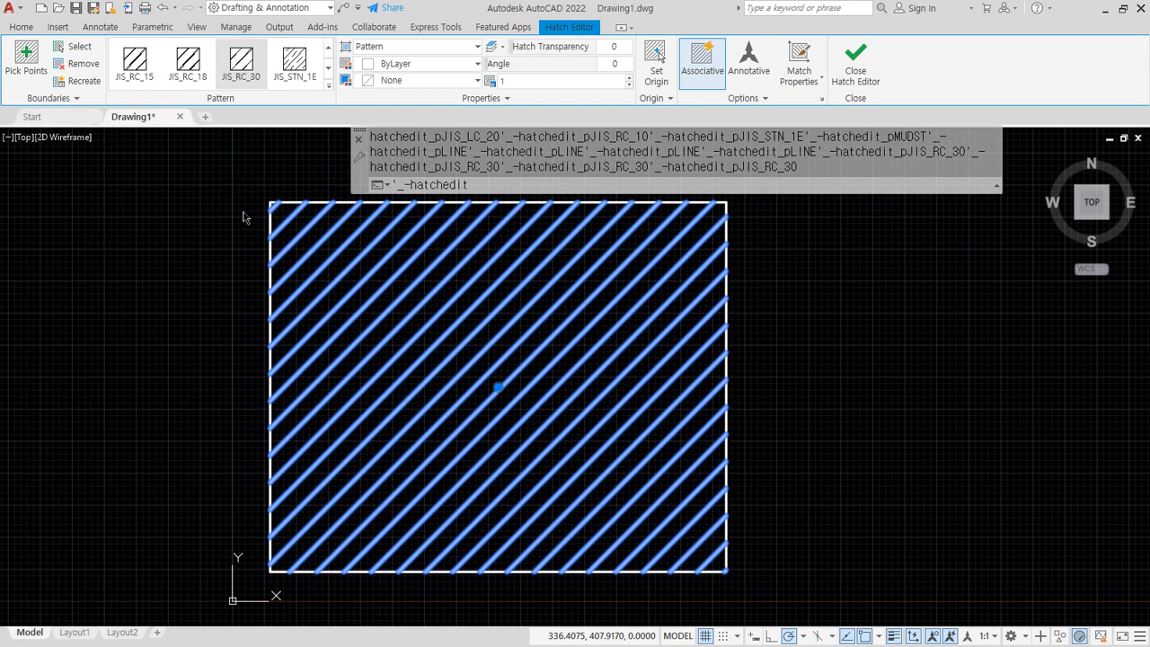
- Switch to the Notepad notes and append ", JIS_RC_10~30" to the SOLID line
key(alt+Tab)
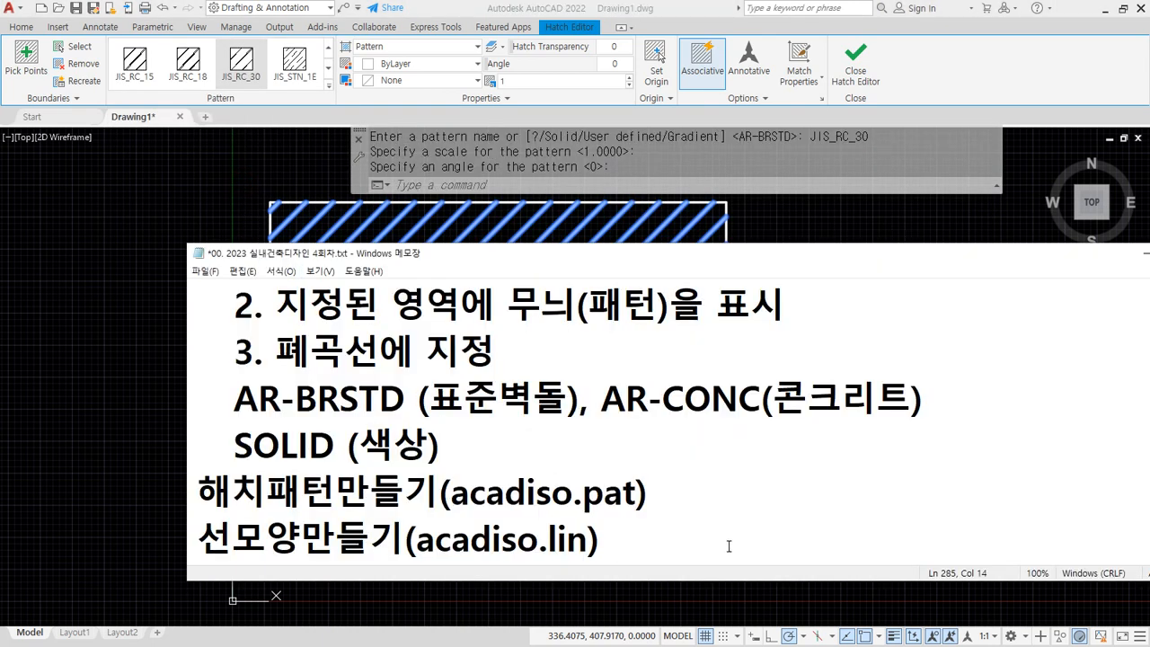
text(ㅡ)
key(BackSpace)
text(, jis)
key(BackSpace)
key(BackSpace)
key(BackSpace)
text(JIS)
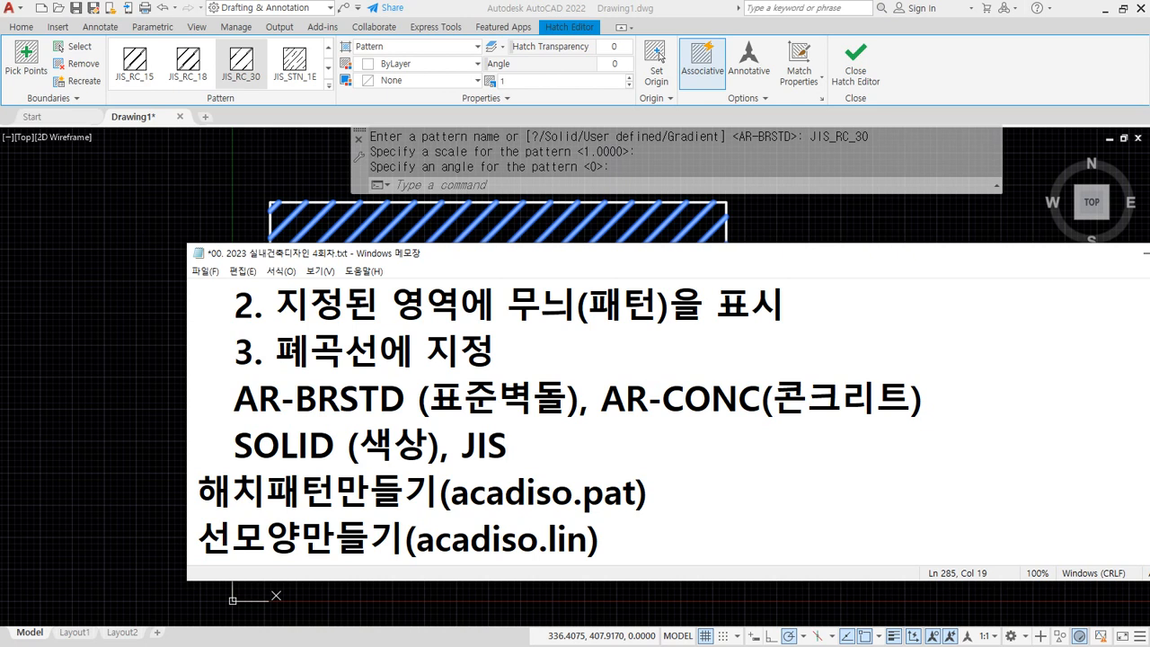
text(_RC_)
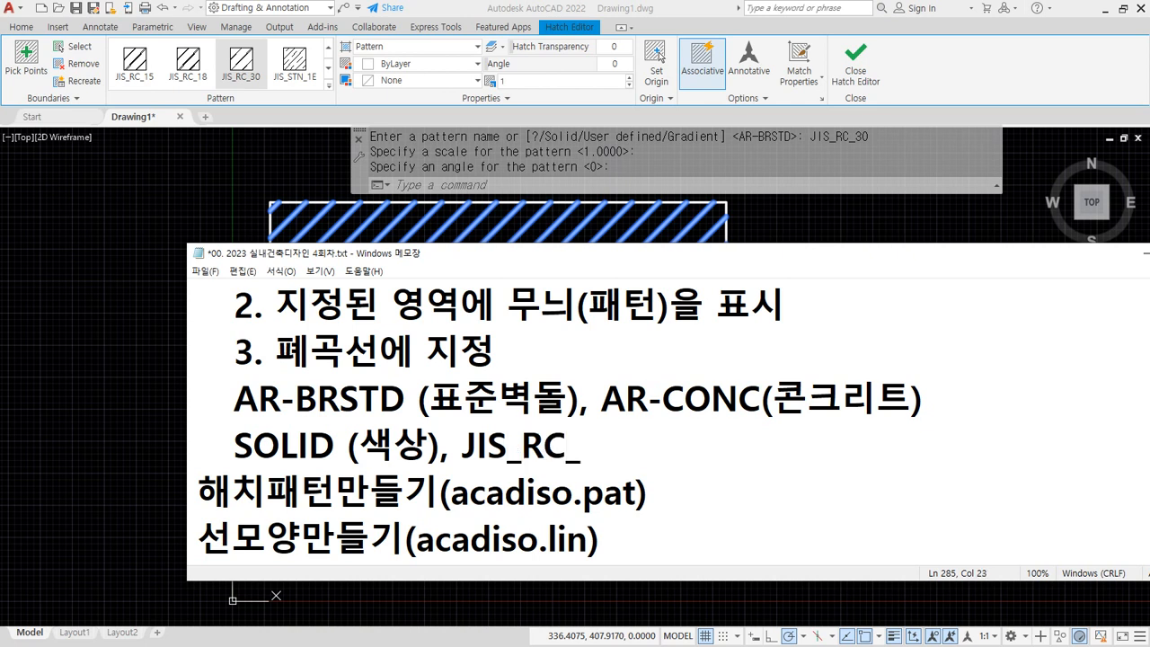
text(10~30)
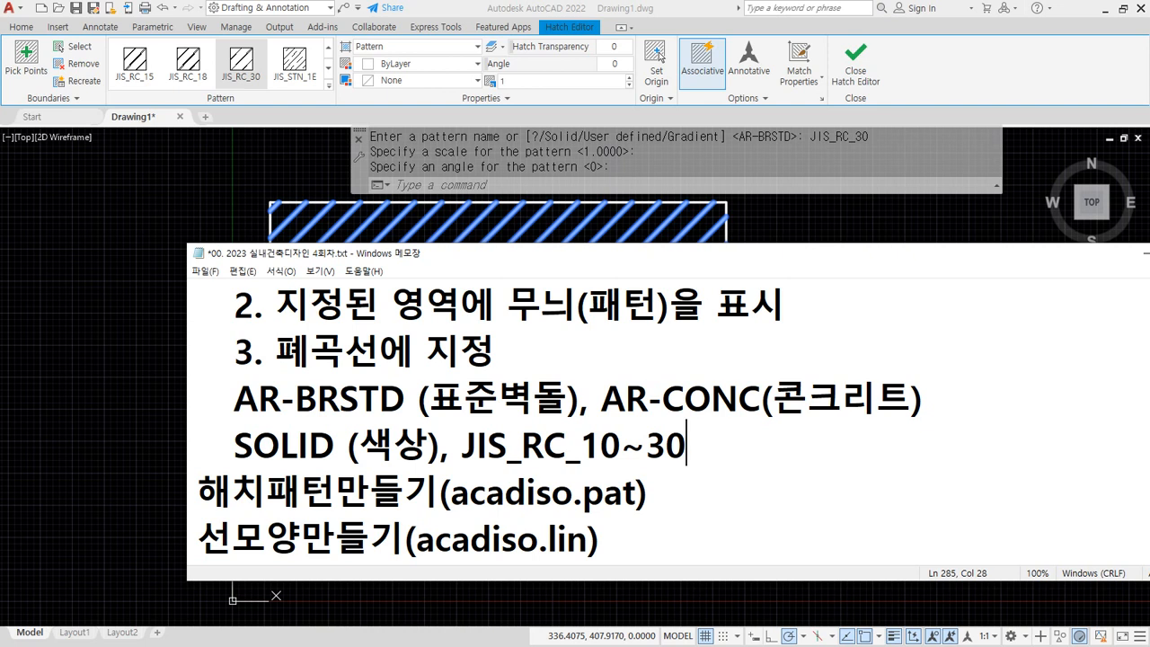
- Append the explanation "(철근콘크리트)" right after JIS_RC_10~30 on the SOLID line of the notes
text((CJF)
key(BackSpace)
key(BackSpace)
key(BackSpace)
key(Hangul)
text(처ㄹ근콘크리)
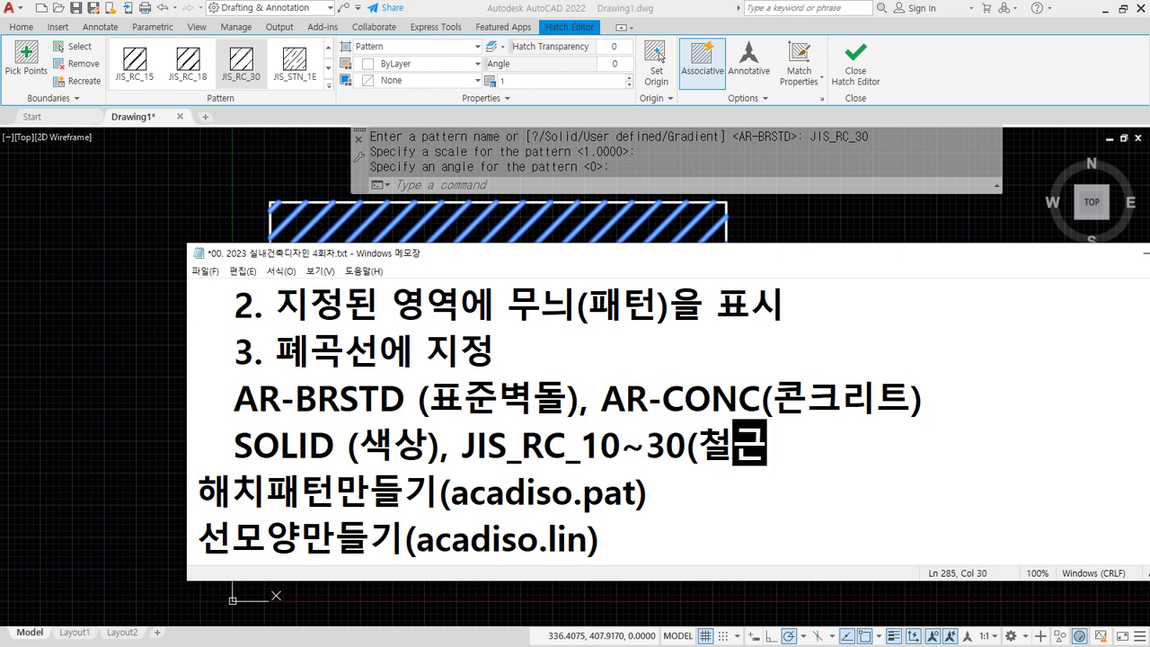
text(트)
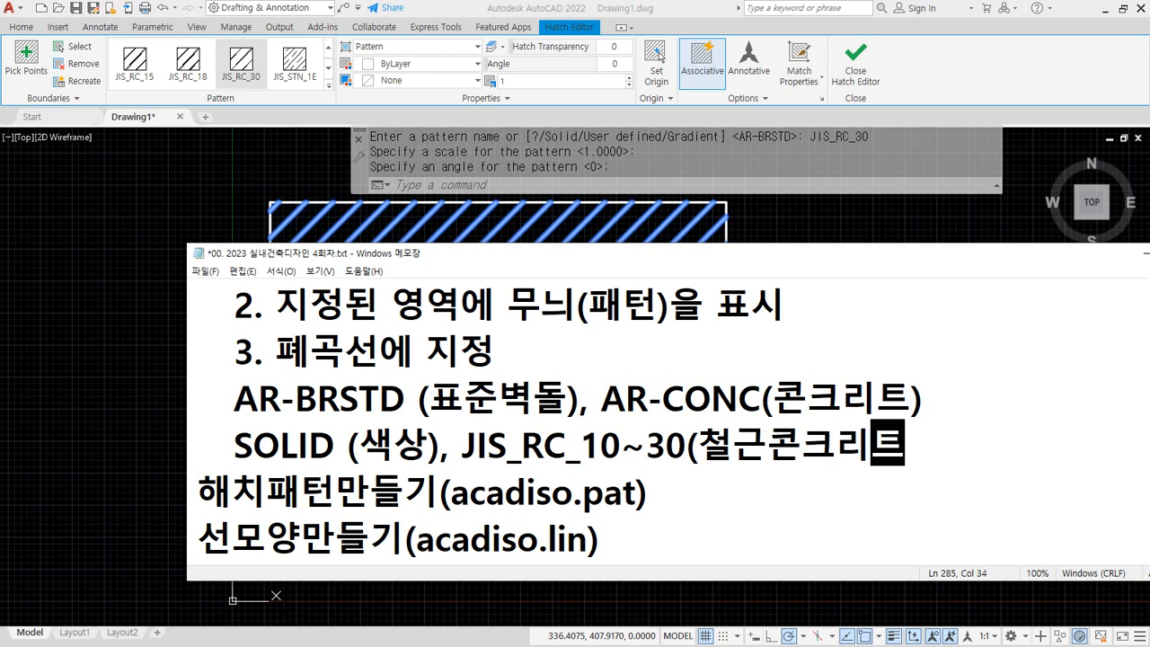
text(()
key(BackSpace)
text())
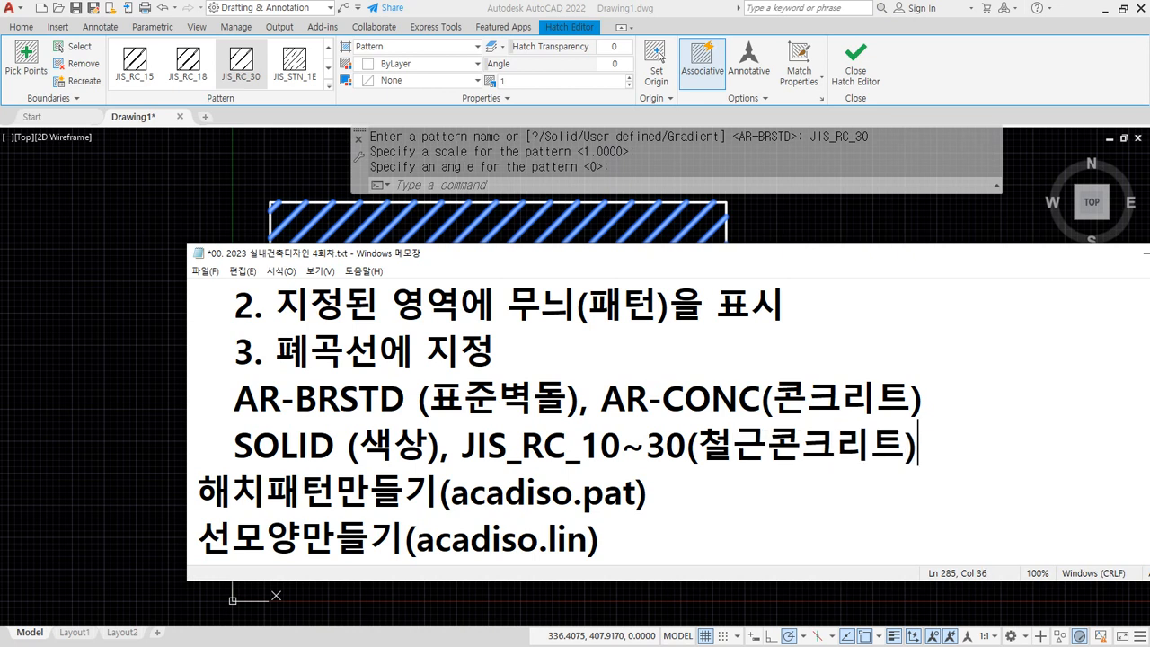
- Insert "JIS " in front of 철근콘크리트 inside the parentheses of the JIS_RC_10~30 note
key(Left)
key(Left)
key(Left)
key(Left)
key(Left)
key(Left)
key(Left)
key(Left)
key(Left)
key(Left)
key(Left)
key(Left)
key(Right)
key(Right)
key(Right)
text(jis)
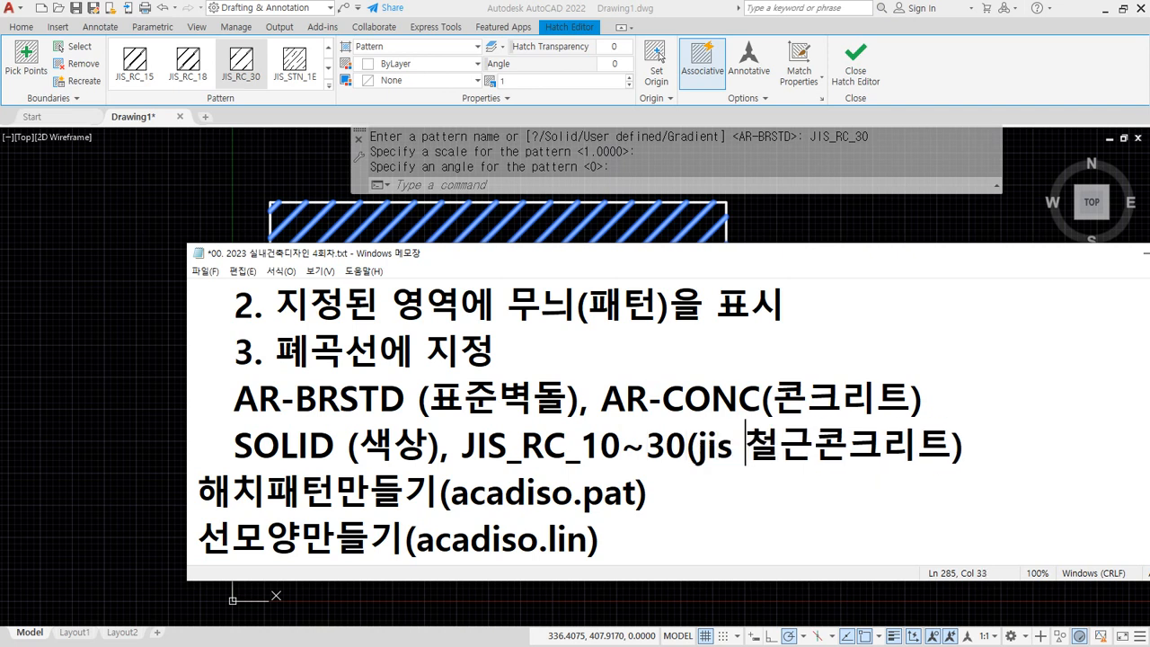
key(BackSpace)
key(BackSpace)
key(BackSpace)
text(JIS)
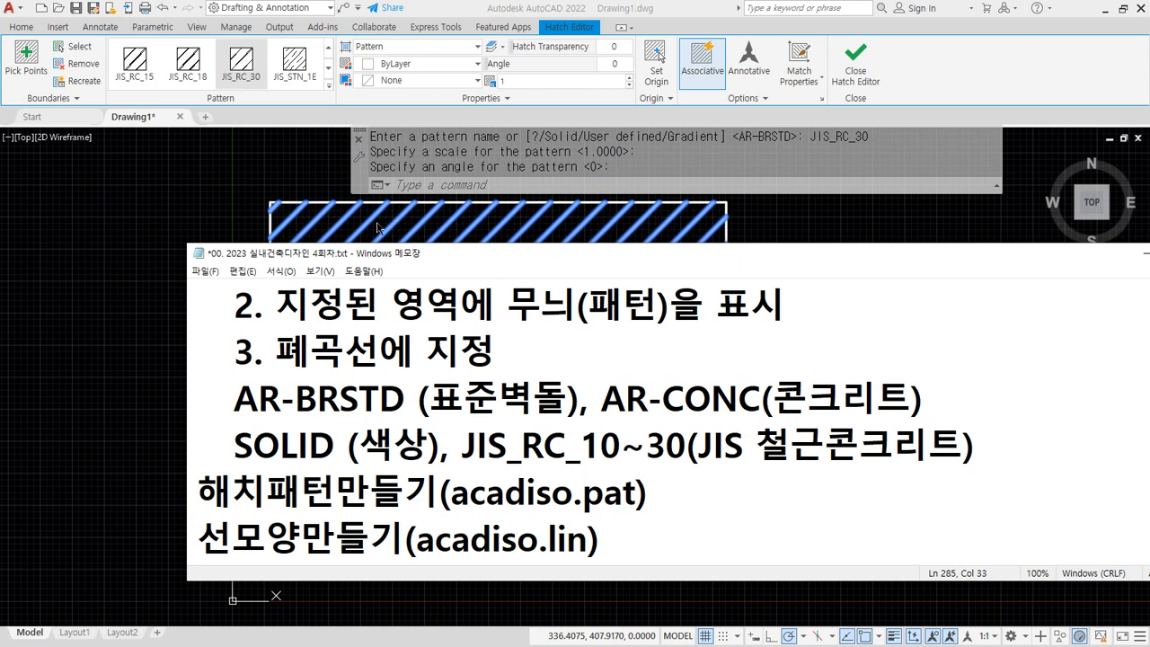
- Return to AutoCAD and change the rectangle's hatch pattern to USER, found at the end of the pattern list
click(320, 75)
click(328, 85)
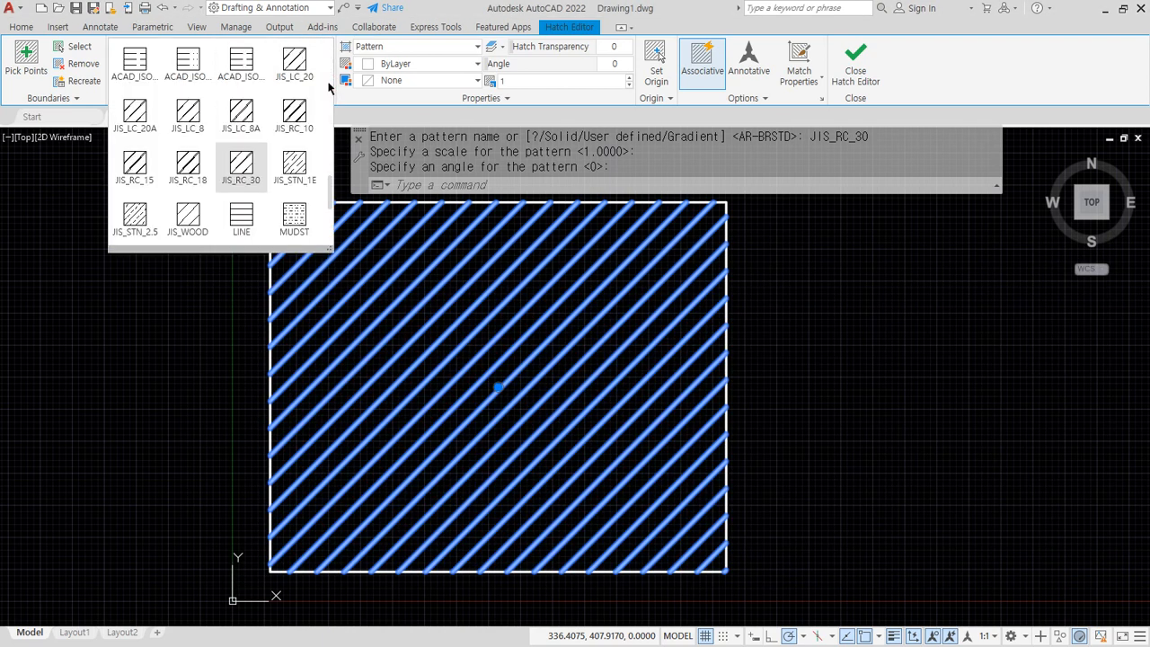
scroll(318, 113, down, 4)
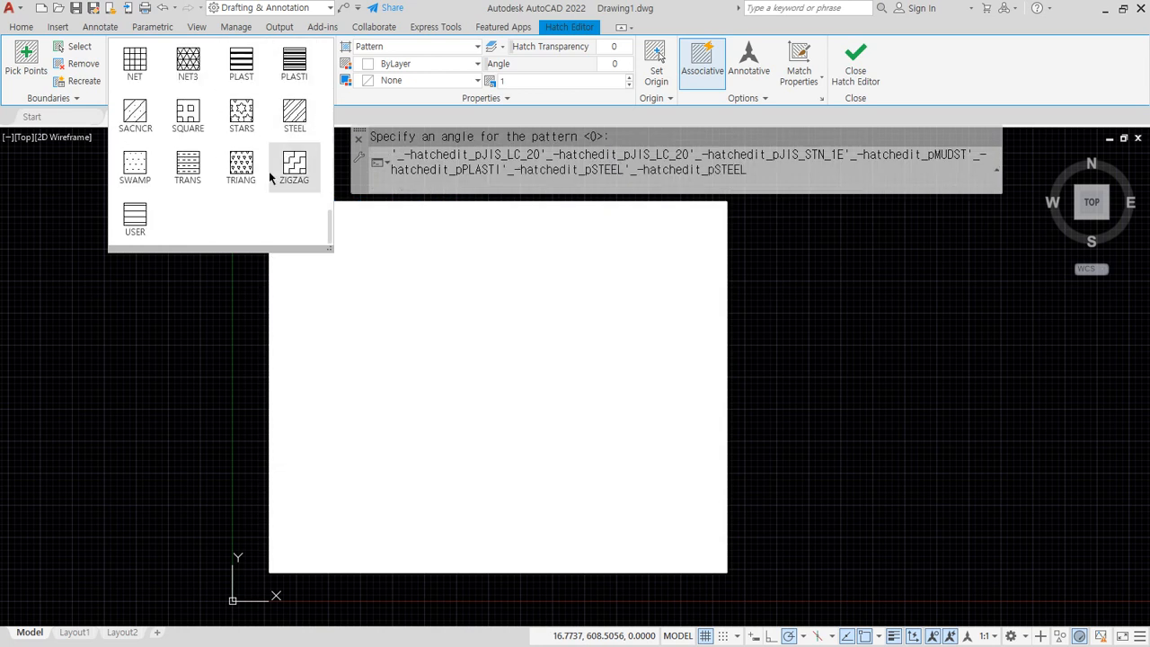
click(135, 220)
- Switch to the Notepad notes and add the line "USER (사용자정의 패턴)" below the SOLID line
key(alt+Tab)
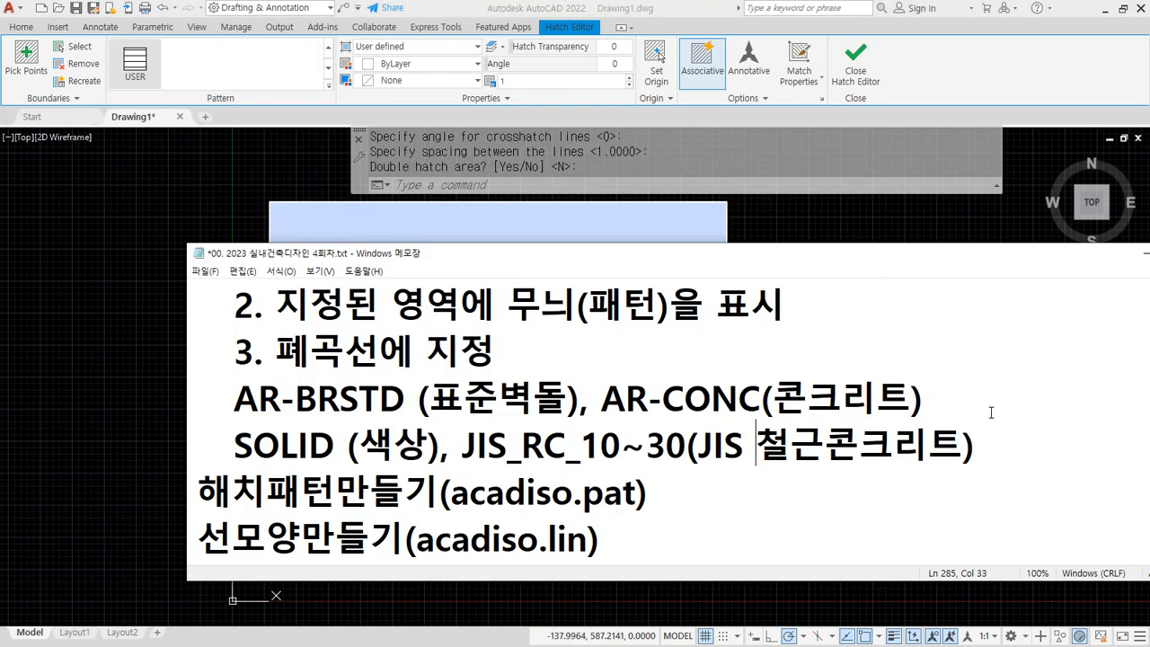
click(1013, 445)
key(Return)
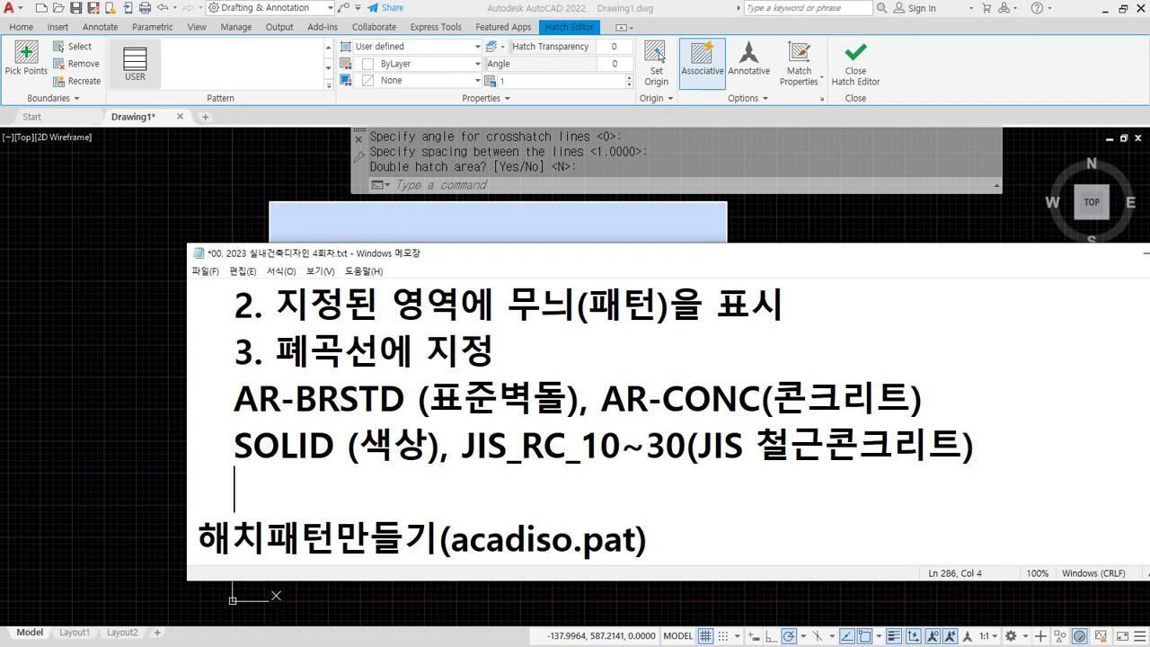
text(USER()
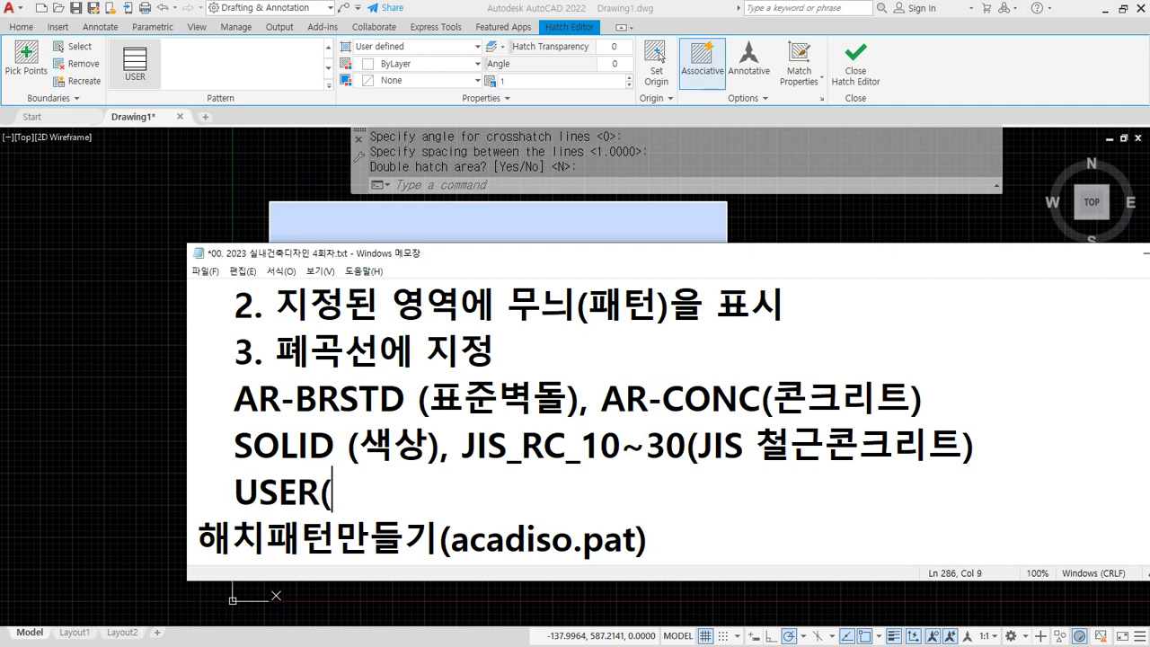
text(사용자정의)
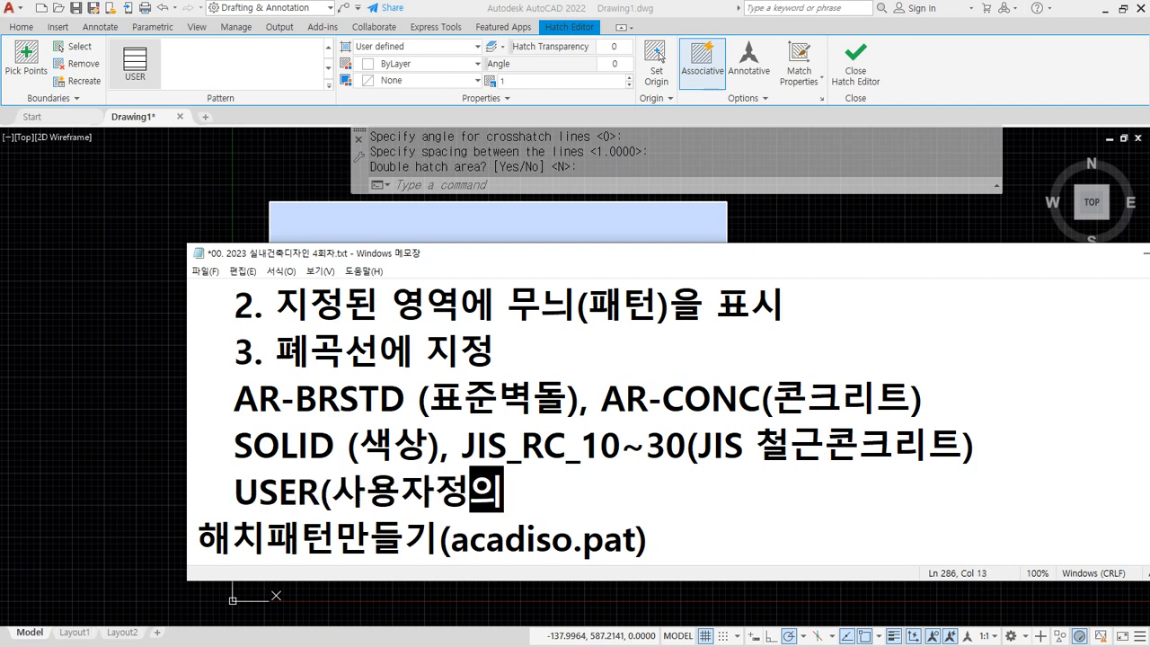
text( 패턴))
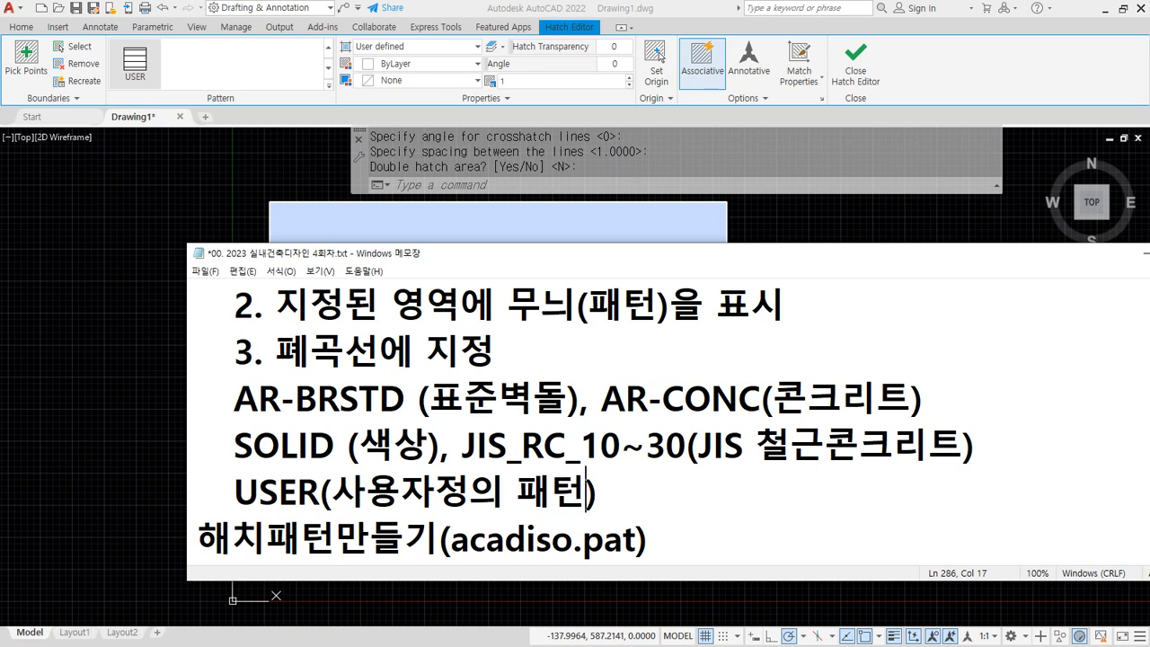
key(Left)
key(Left)
key(Left)
key(Left)
key(Left)
key(Left)
key(Left)
key(Left)
key(Left)
key(Left)
key(Right)
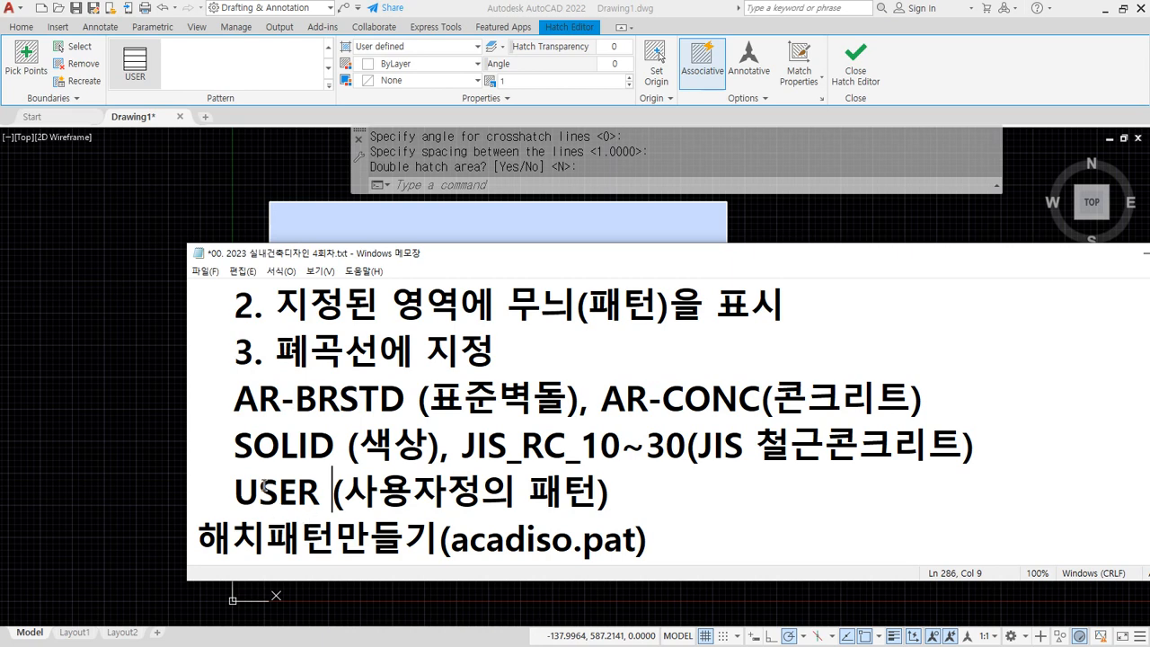
- Return to AutoCAD, browse the hatch patterns and apply AR-BRSTD to the rectangle's hatch
click(593, 7)
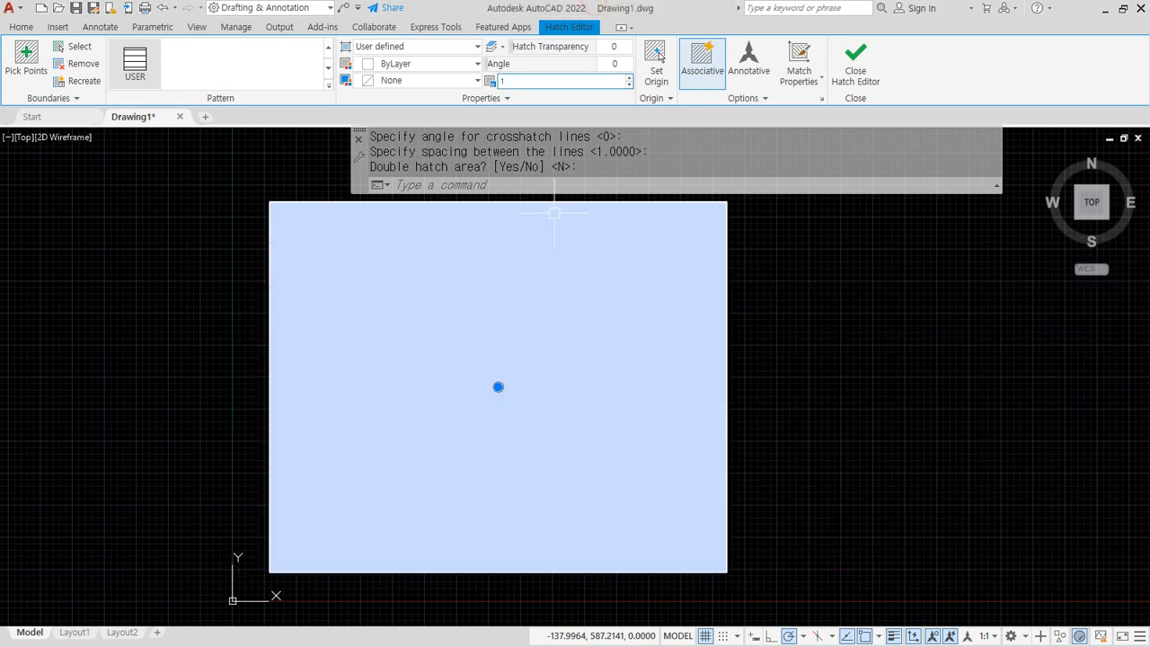
click(329, 84)
scroll(236, 112, down, 8)
scroll(236, 113, up, 8)
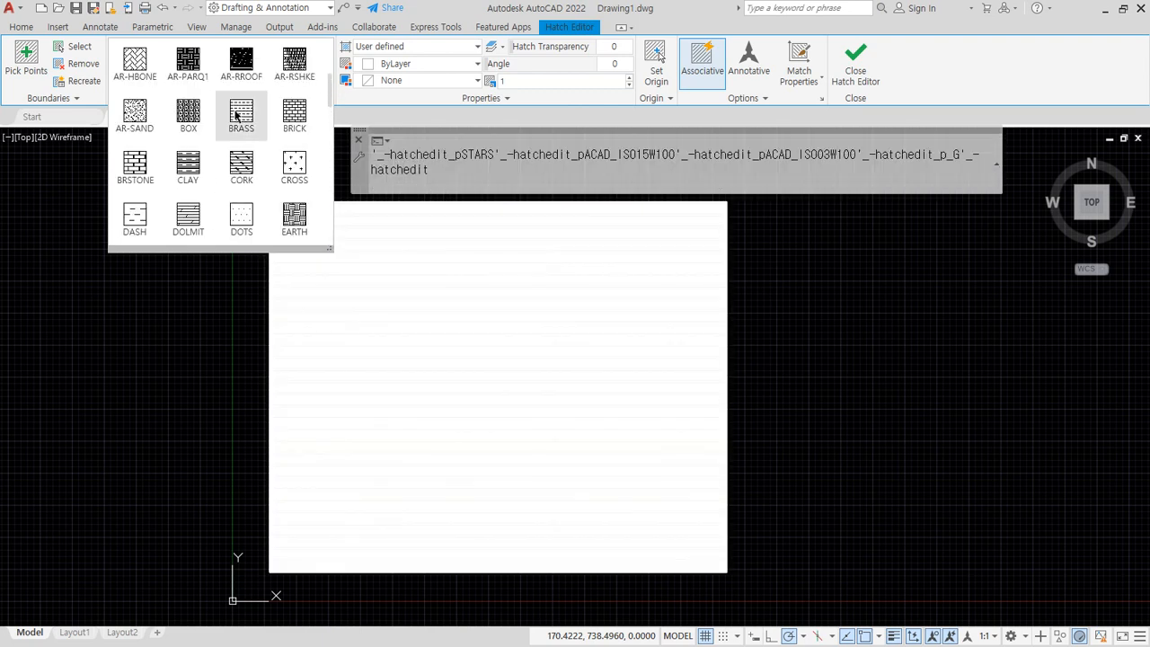
click(249, 209)
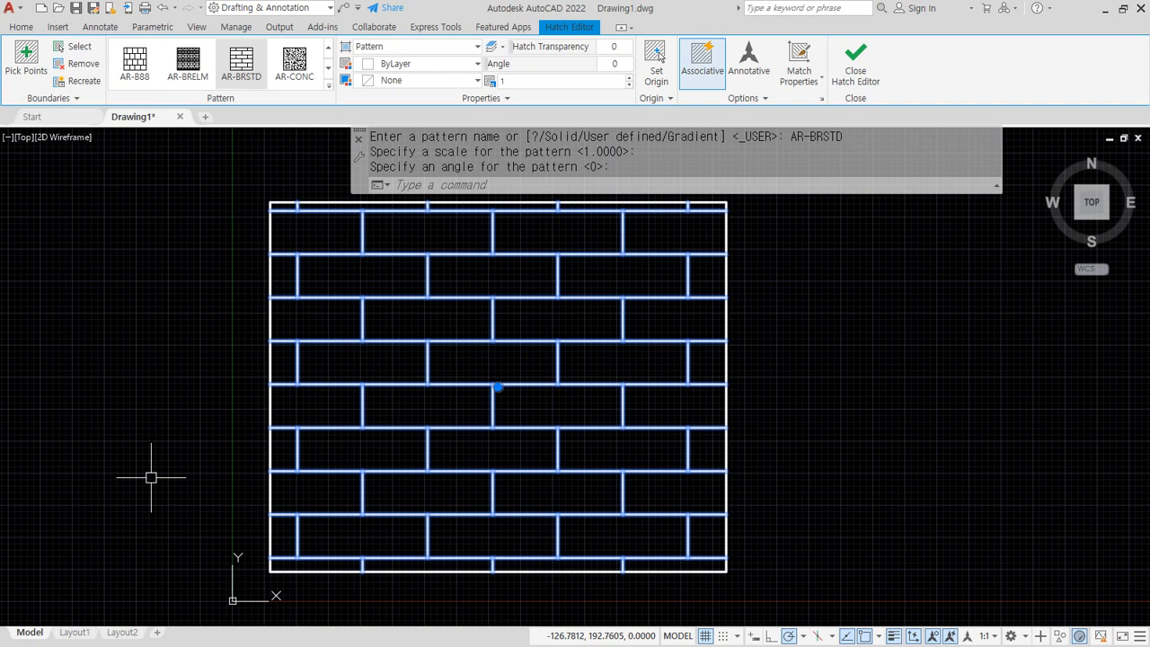
- Change the rectangle's hatch pattern to JIS_RC_30
click(329, 89)
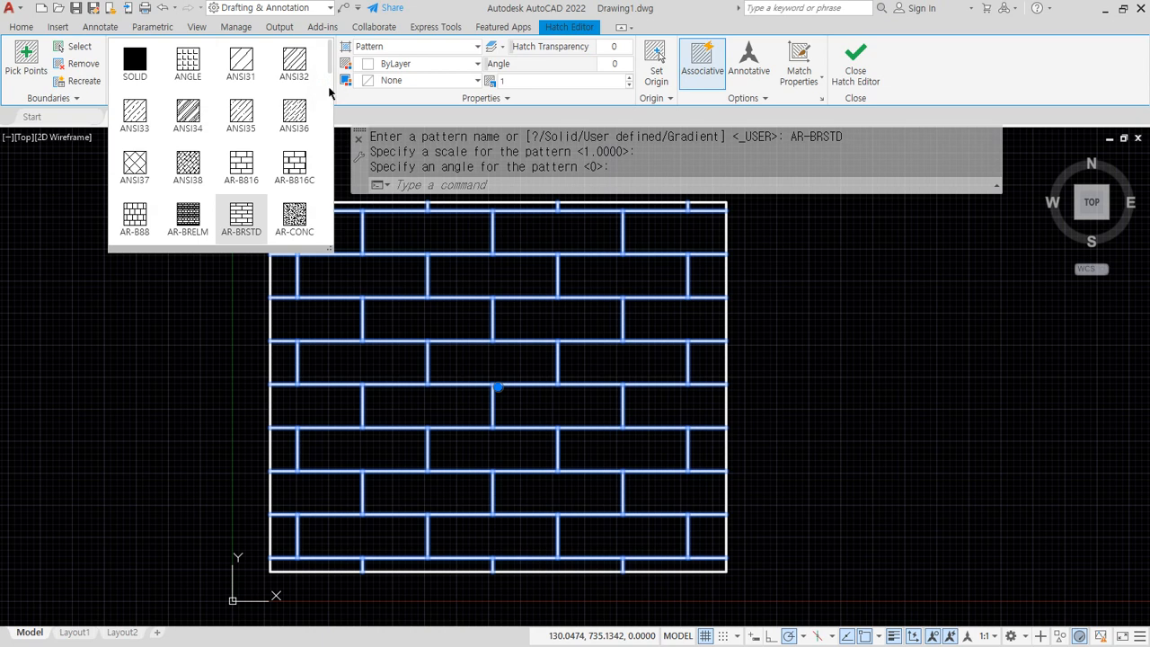
scroll(329, 93, down, 8)
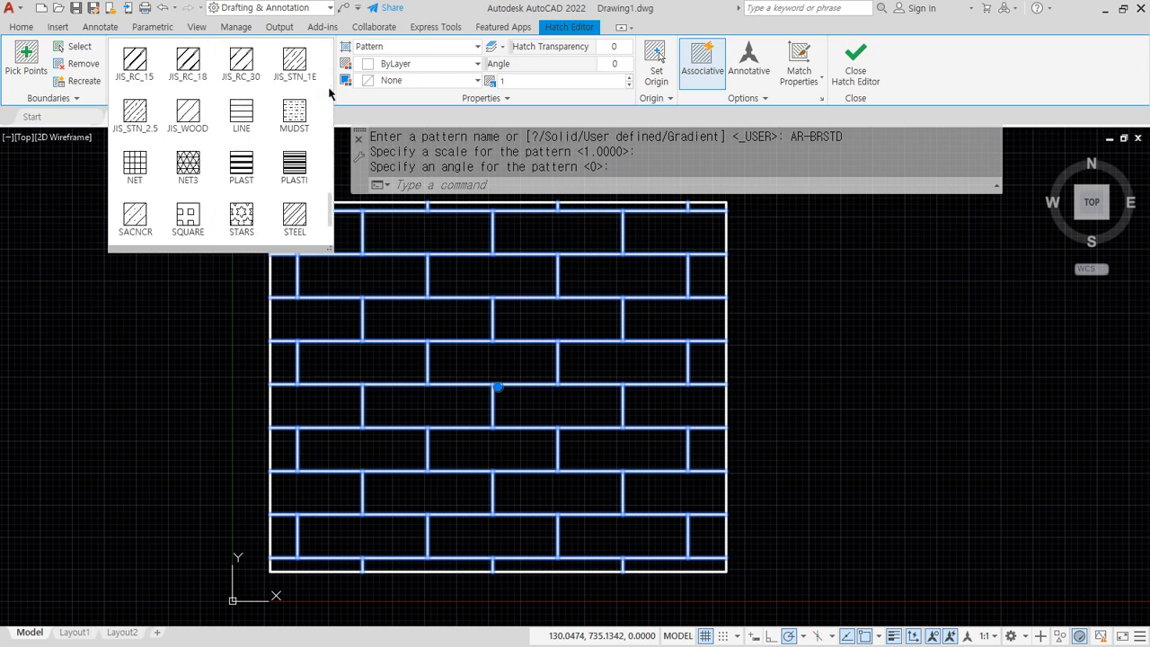
scroll(329, 93, down, 2)
scroll(329, 93, up, 2)
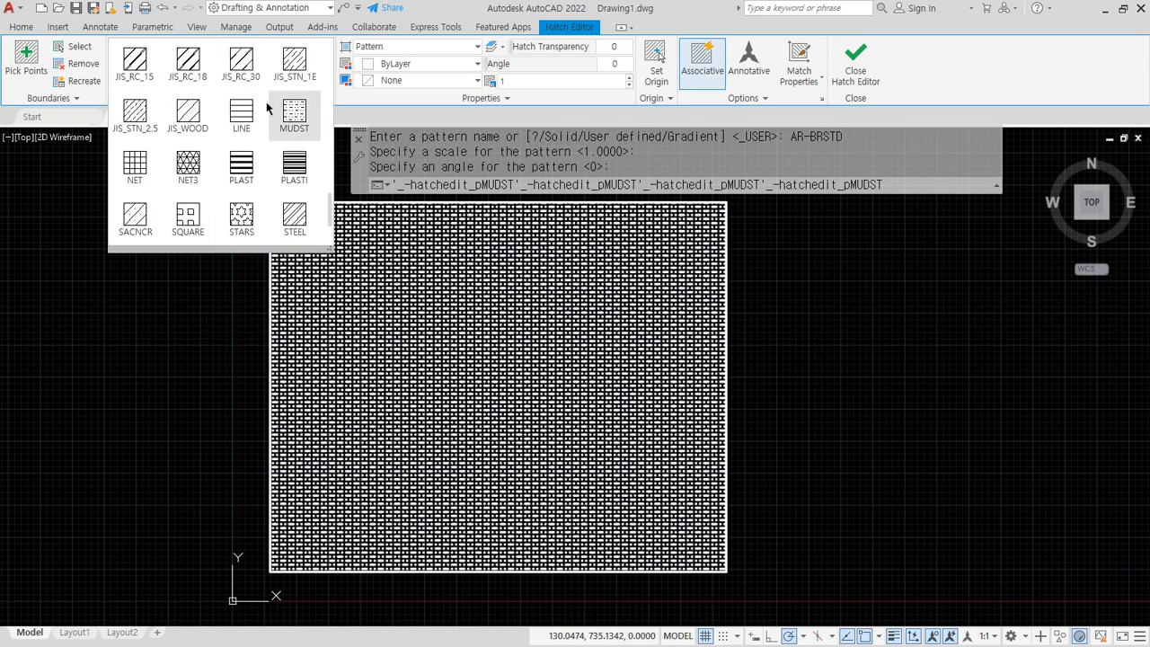
click(244, 77)
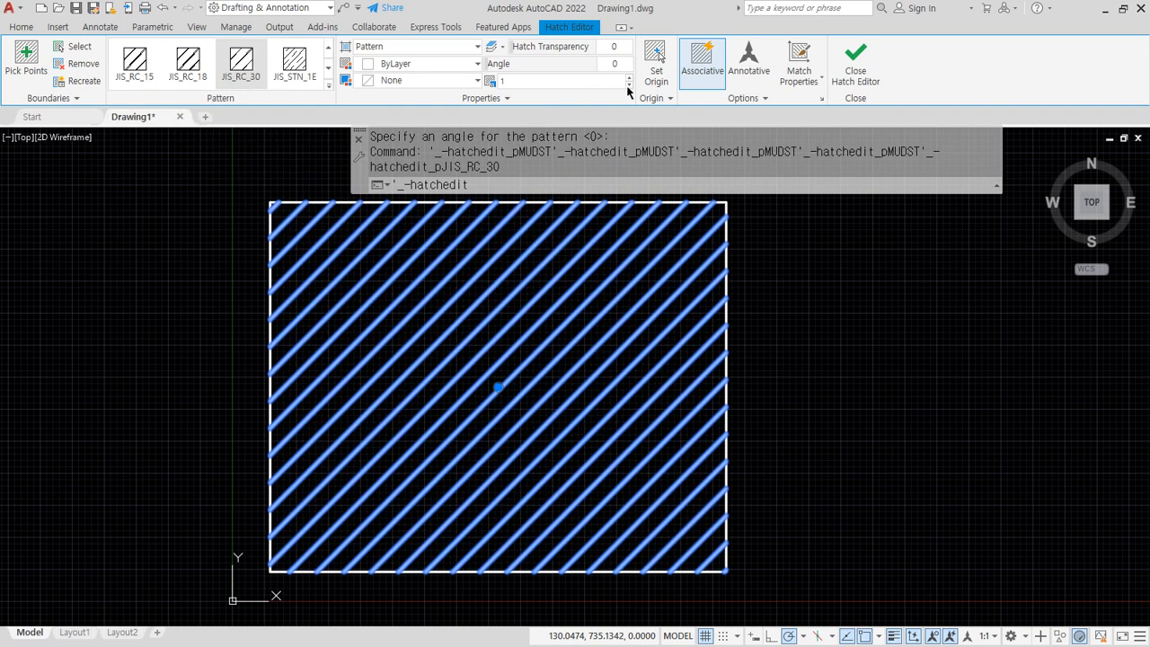
- Set the scale of the rectangle's hatch to 10 and finish editing the hatch
click(560, 80)
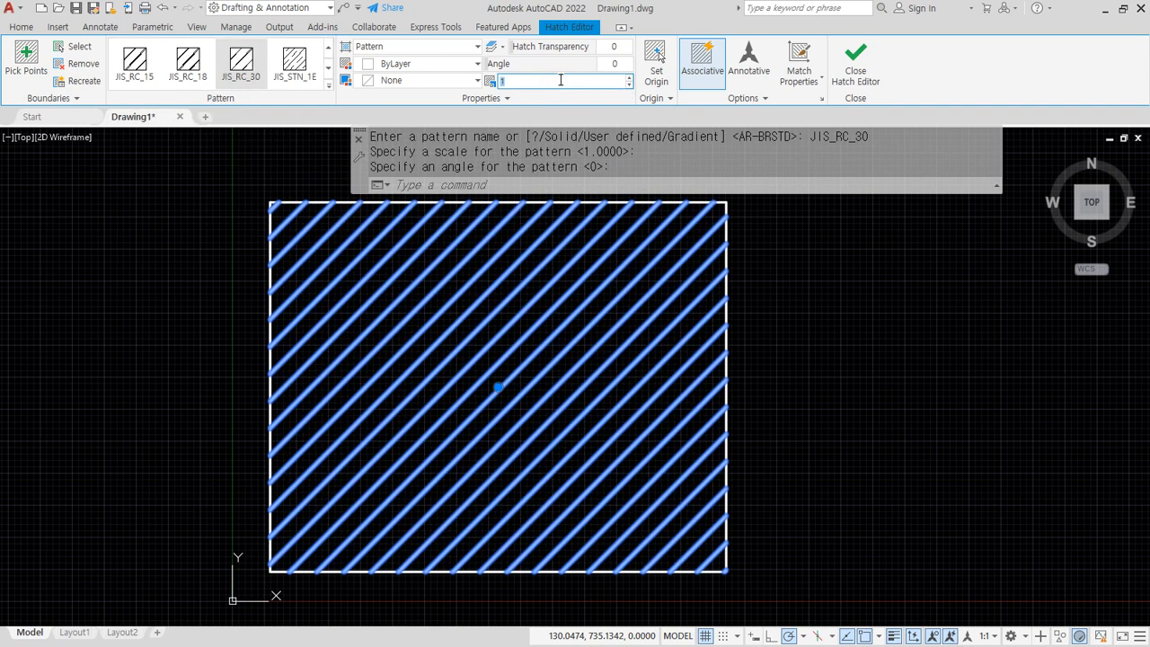
text(10)
key(Return)
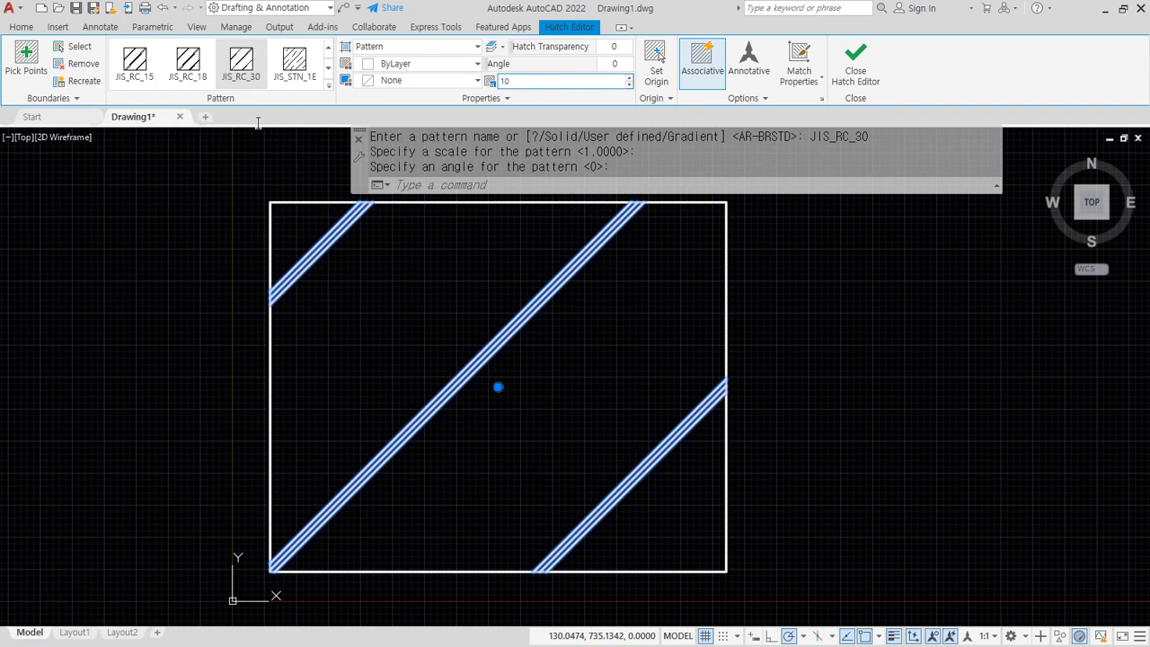
key(Escape)
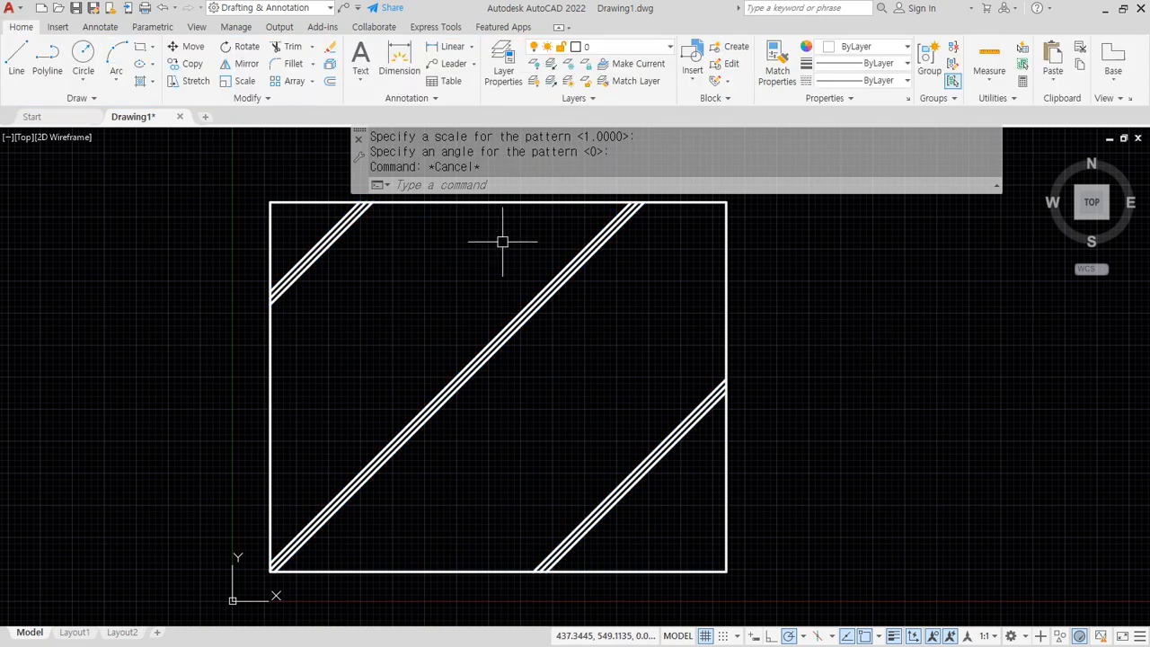
- Draw three circles around the upper part of the middle hatch band, with radii of about 56, 26 and 19
text(c)
key(Return)
click(589, 252)
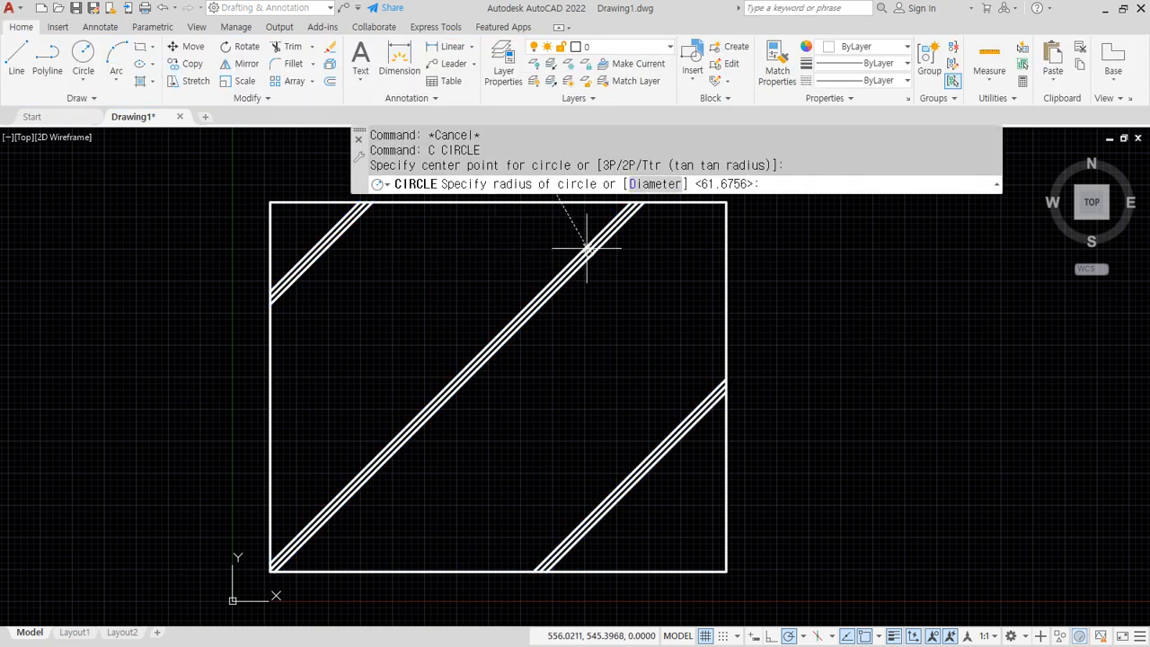
key(Return)
click(536, 271)
click(548, 270)
key(Return)
click(551, 307)
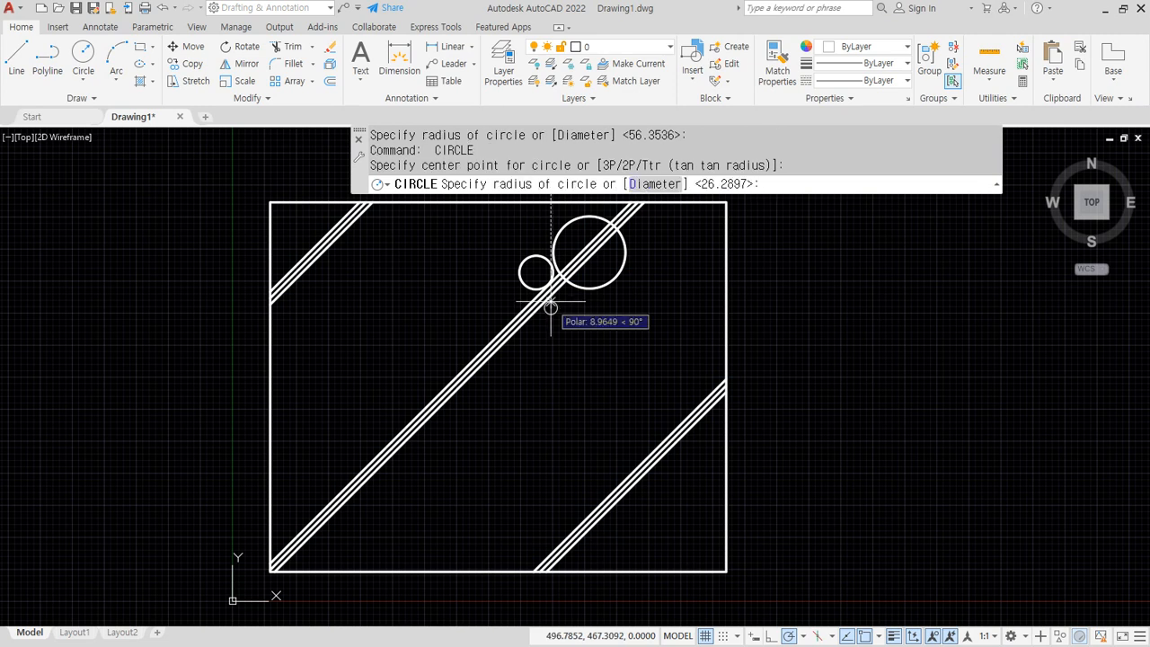
click(550, 319)
- Draw three circles around the lower part of the middle hatch band, with radii of about 62, 17 and 15
key(Return)
click(347, 491)
click(350, 452)
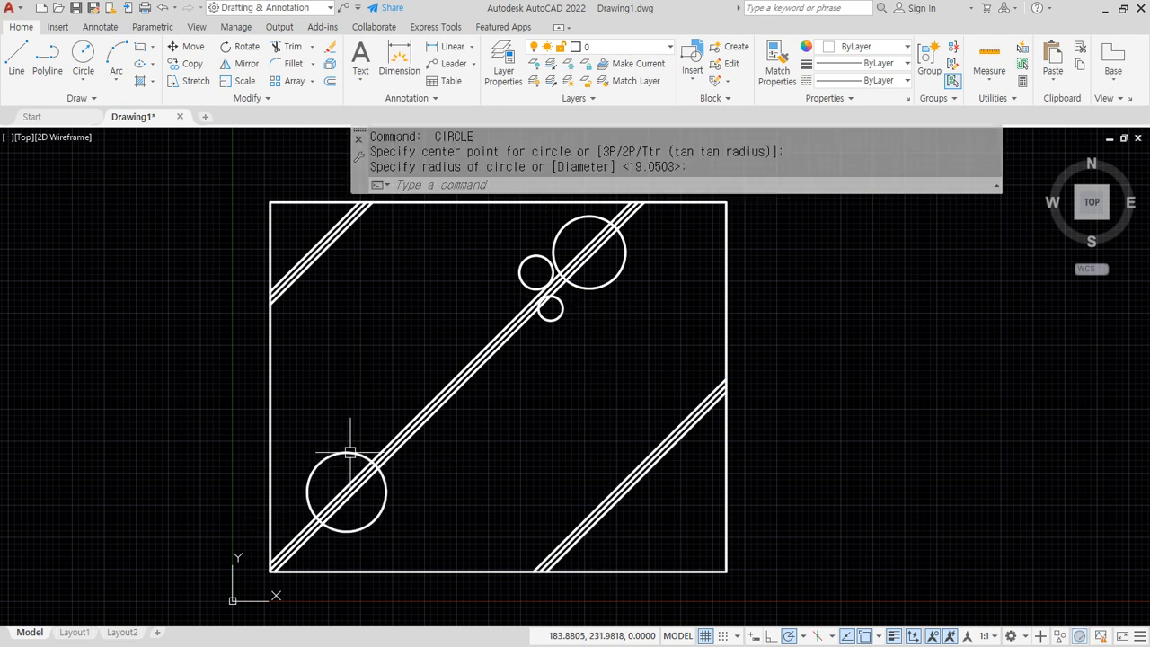
key(Return)
click(371, 442)
click(382, 442)
key(Return)
click(407, 463)
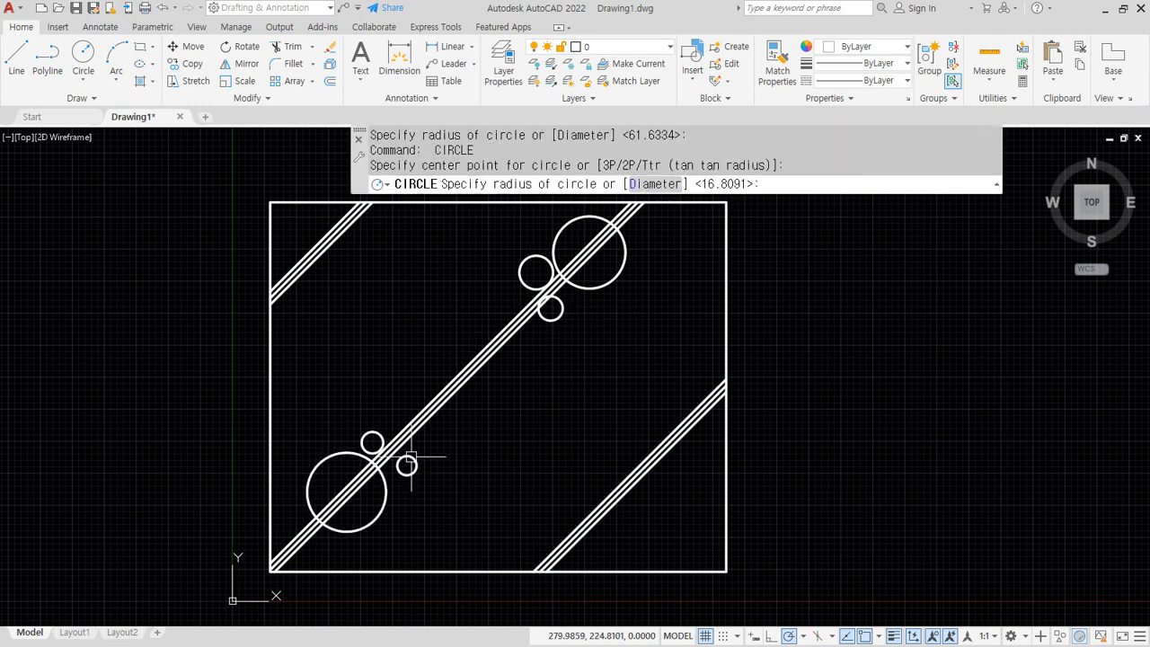
click(416, 461)
- Draw three circles around the upper part of the lower-right hatch band, with radii of about 32, 38 and 7
key(Return)
click(655, 453)
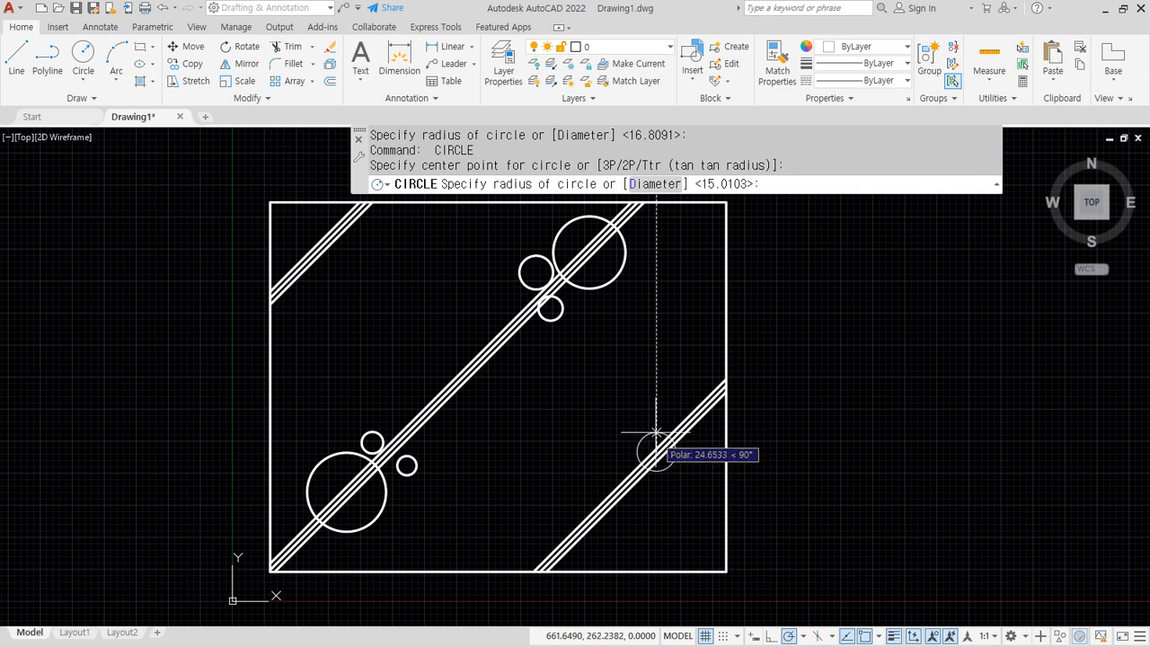
click(655, 432)
key(Return)
click(678, 413)
click(678, 388)
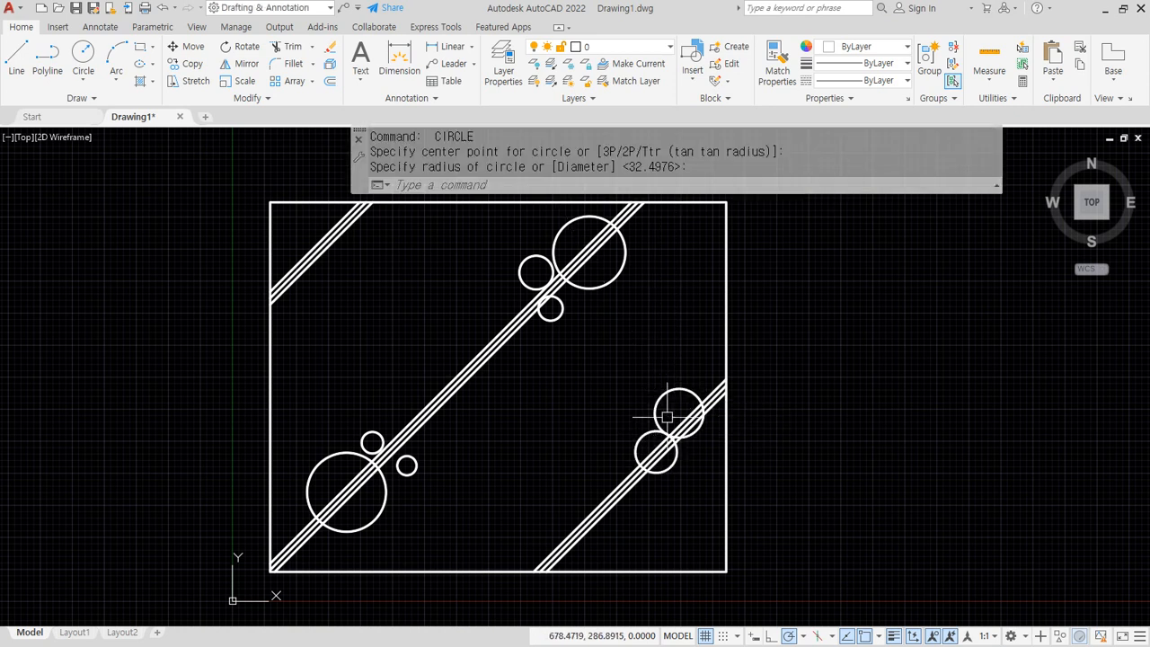
key(Return)
click(691, 447)
click(687, 449)
- Draw a circle of radius about 59 on the lower end of the lower-right hatch band and two small circles beside it
key(Return)
click(567, 527)
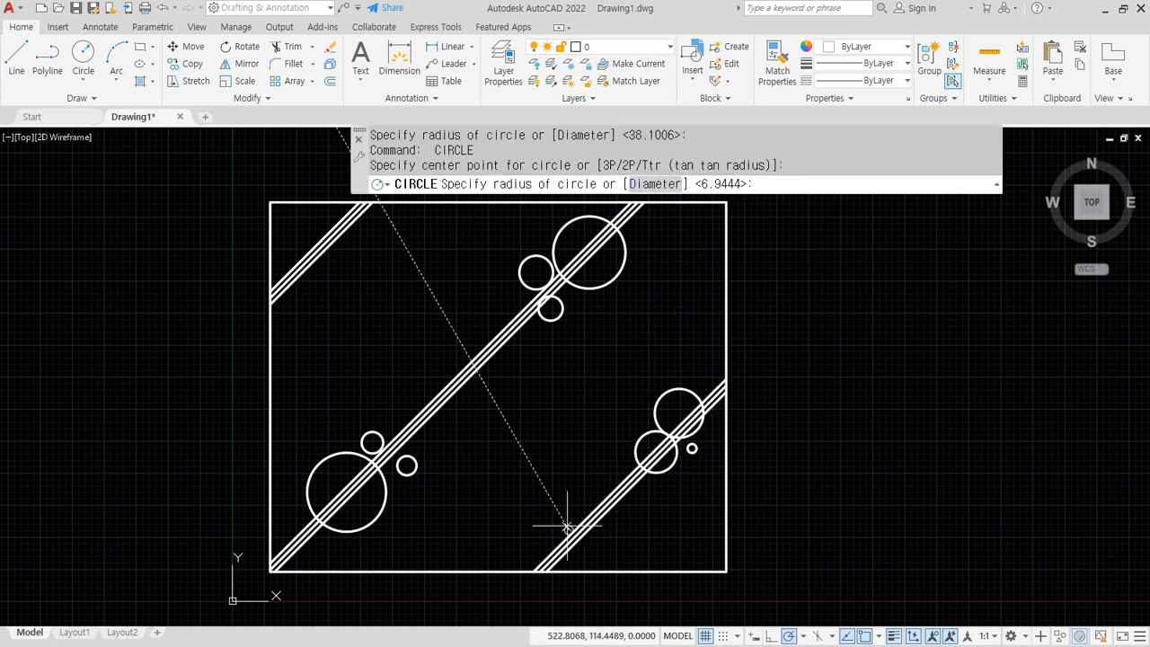
click(565, 492)
key(Return)
click(594, 484)
click(598, 479)
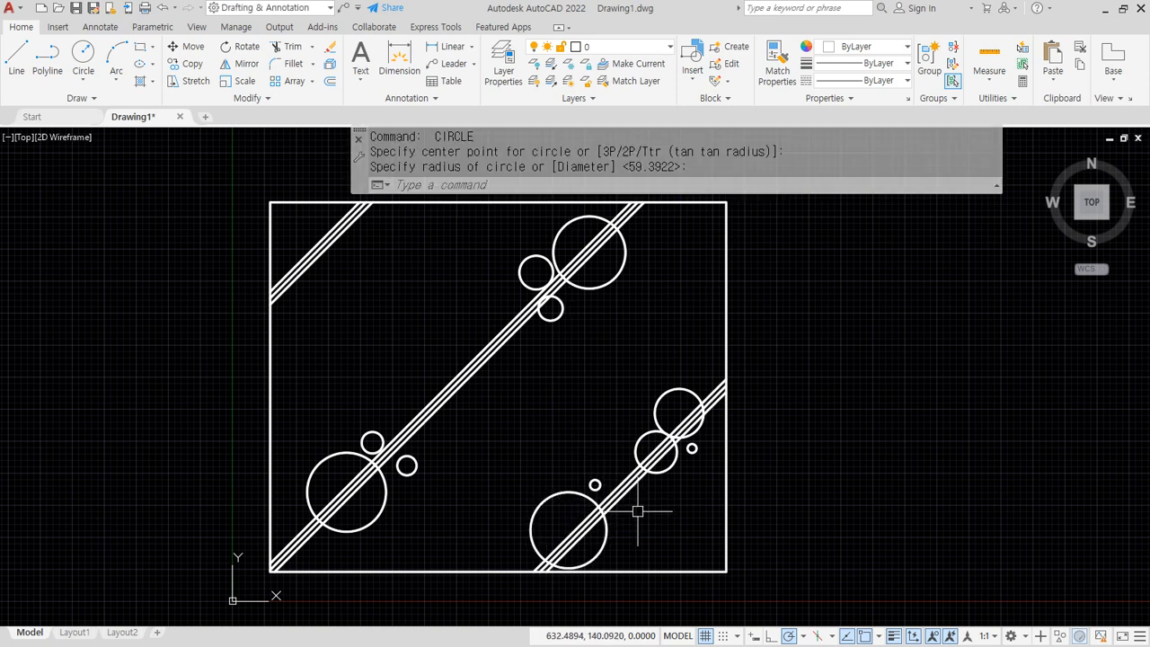
key(Return)
click(626, 518)
click(634, 512)
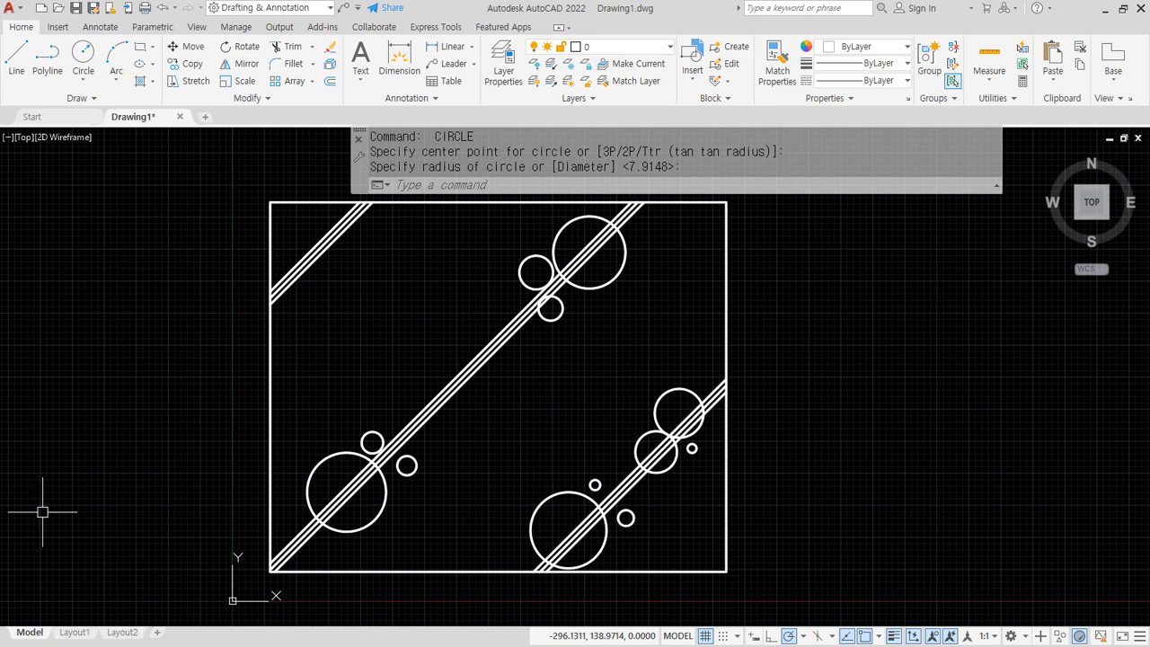
- Erase all the circles drawn along the hatch bands, keeping only the rectangle and its hatch
click(169, 326)
click(840, 593)
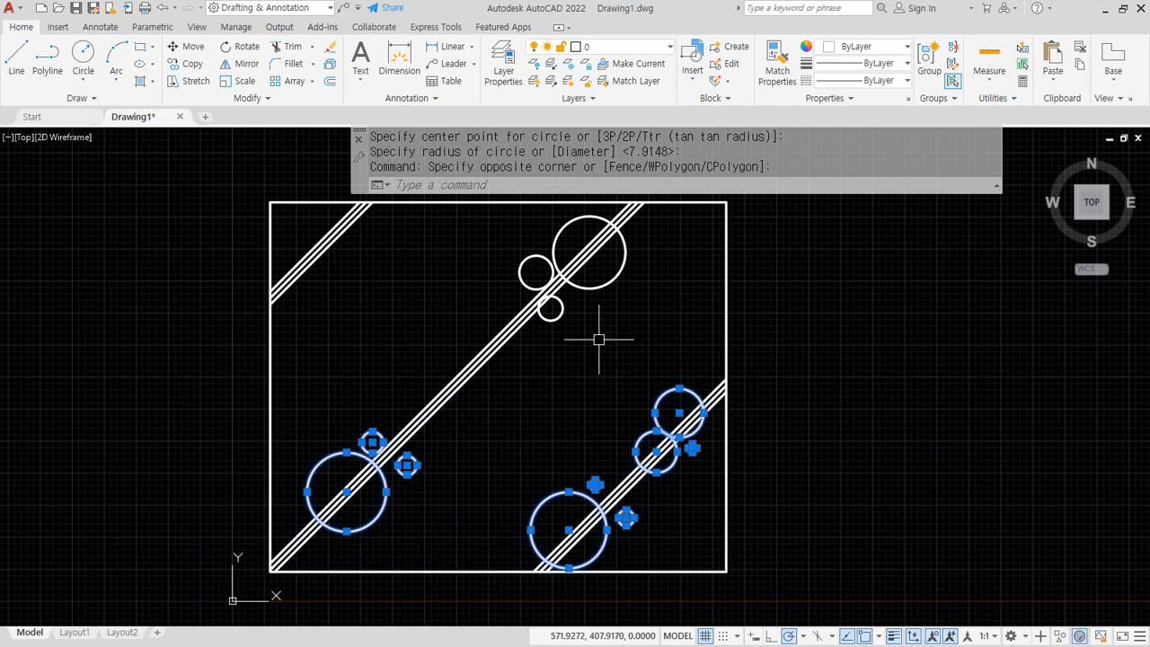
text(E)
key(Return)
middle_drag(543, 280, 535, 337)
click(472, 231)
click(667, 437)
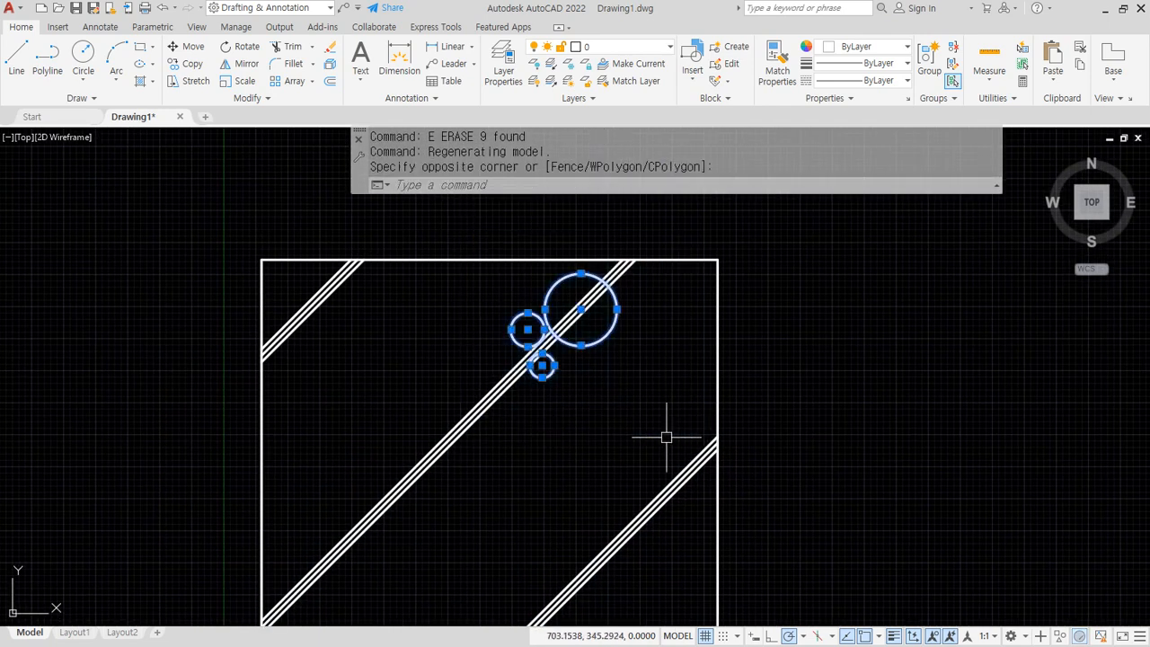
text(E)
key(Return)
scroll(500, 453, down, 2)
middle_drag(501, 453, 461, 367)
scroll(461, 367, up, 2)
middle_drag(526, 403, 554, 425)
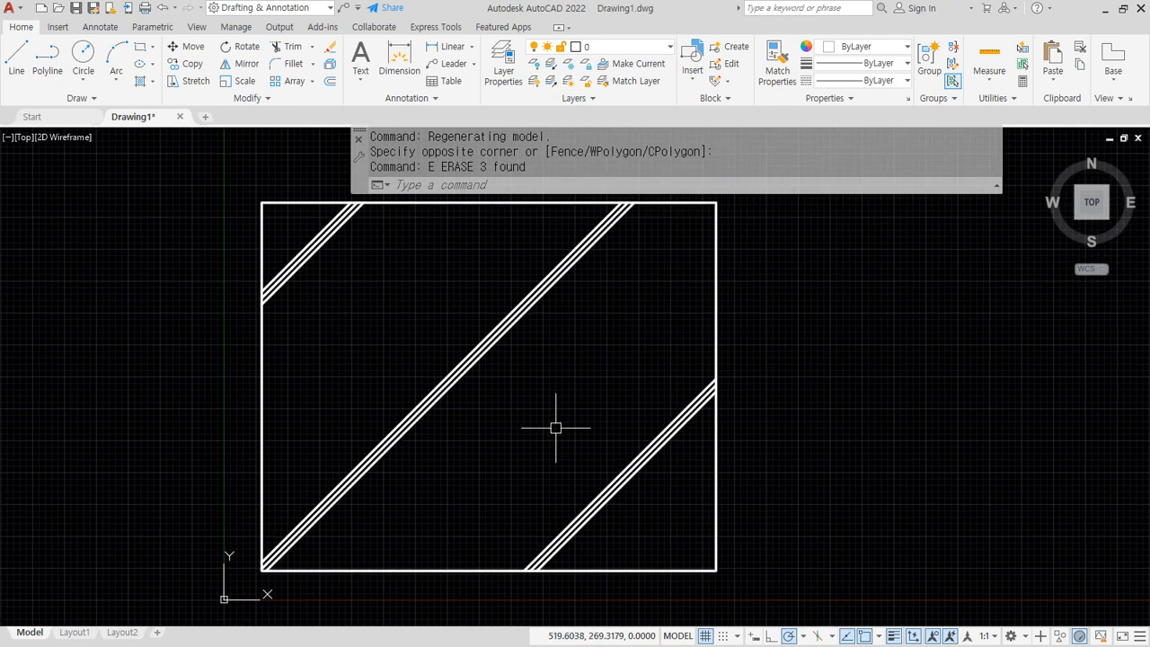
- Hatch the rectangle with the AR-CONC pattern over the existing diagonal line hatch, and check the new hatch by selecting it
text(H)
key(Return)
click(528, 411)
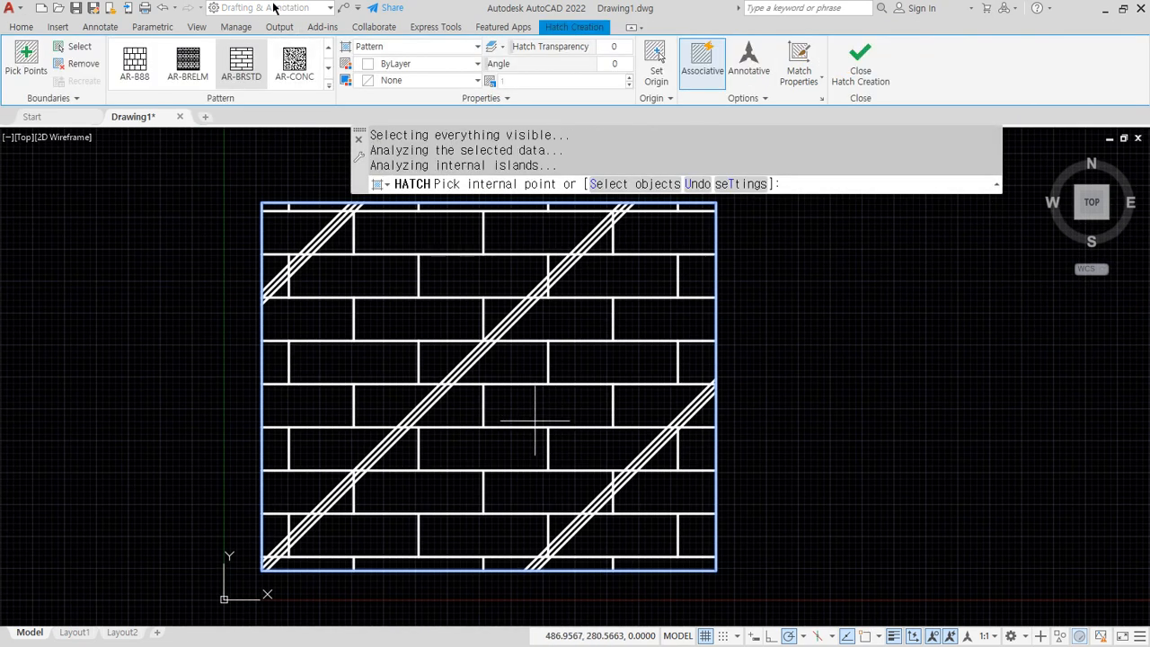
click(299, 65)
click(859, 65)
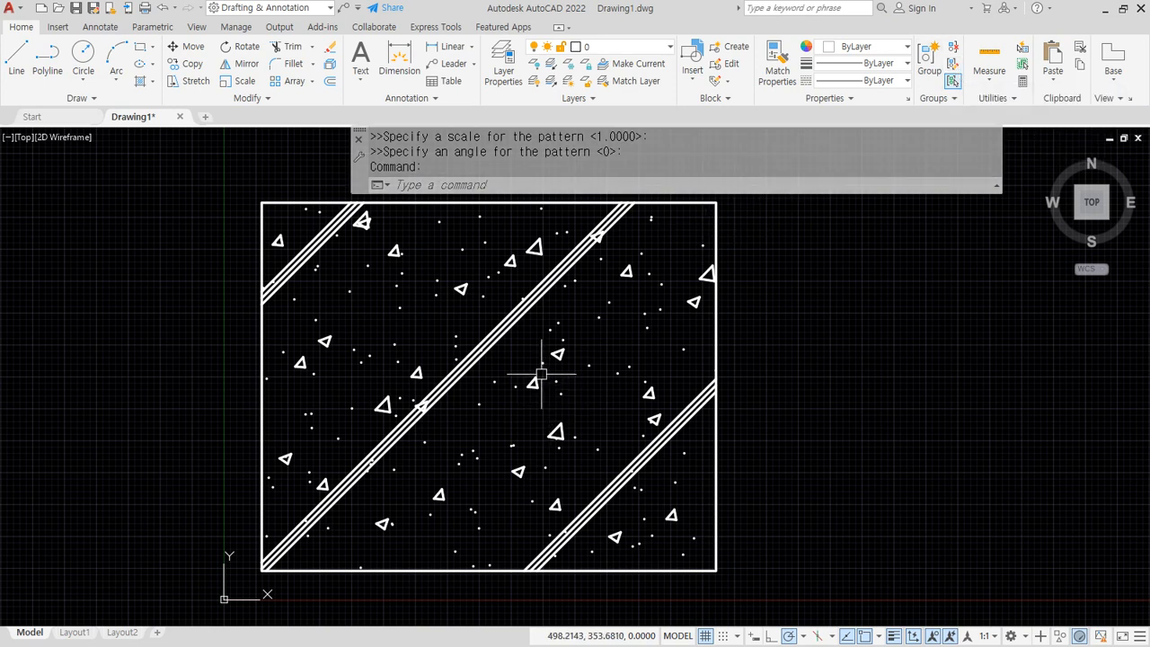
click(538, 377)
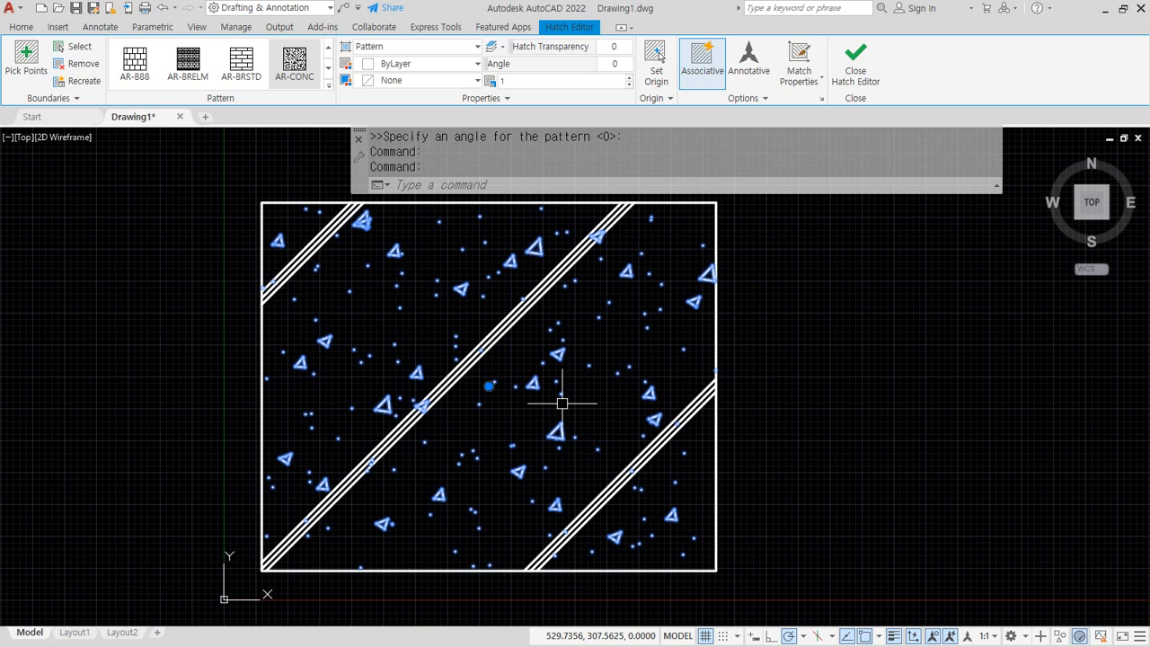
key(Escape)
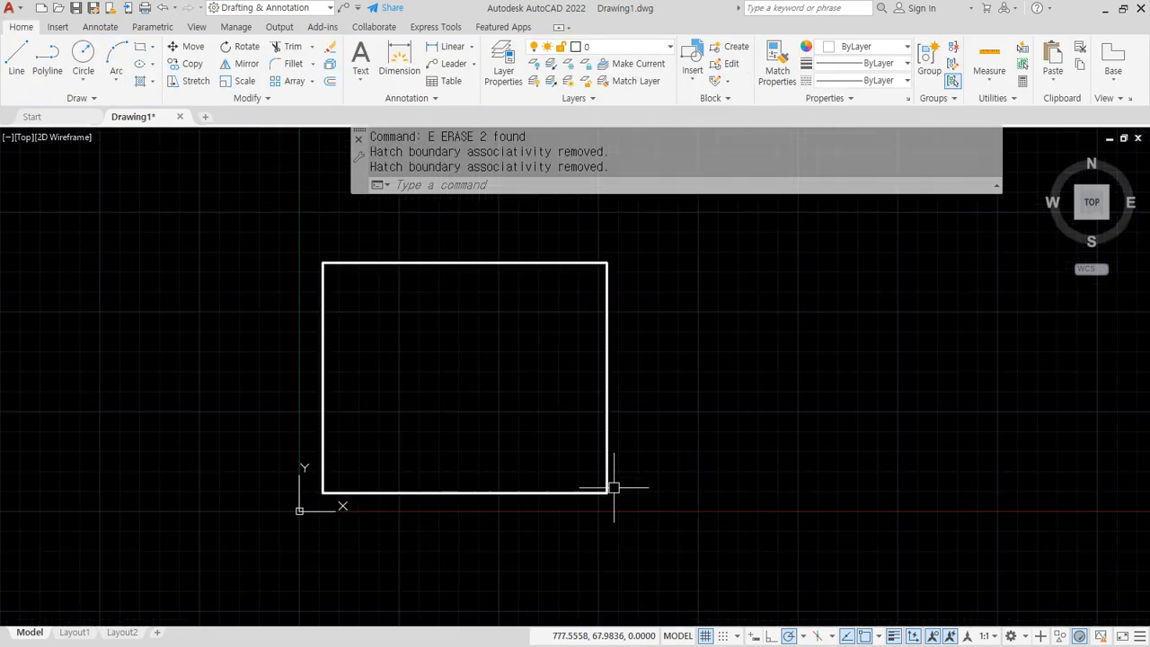
- Erase the remaining rectangle
click(639, 503)
click(264, 204)
text(e)
key(Return)
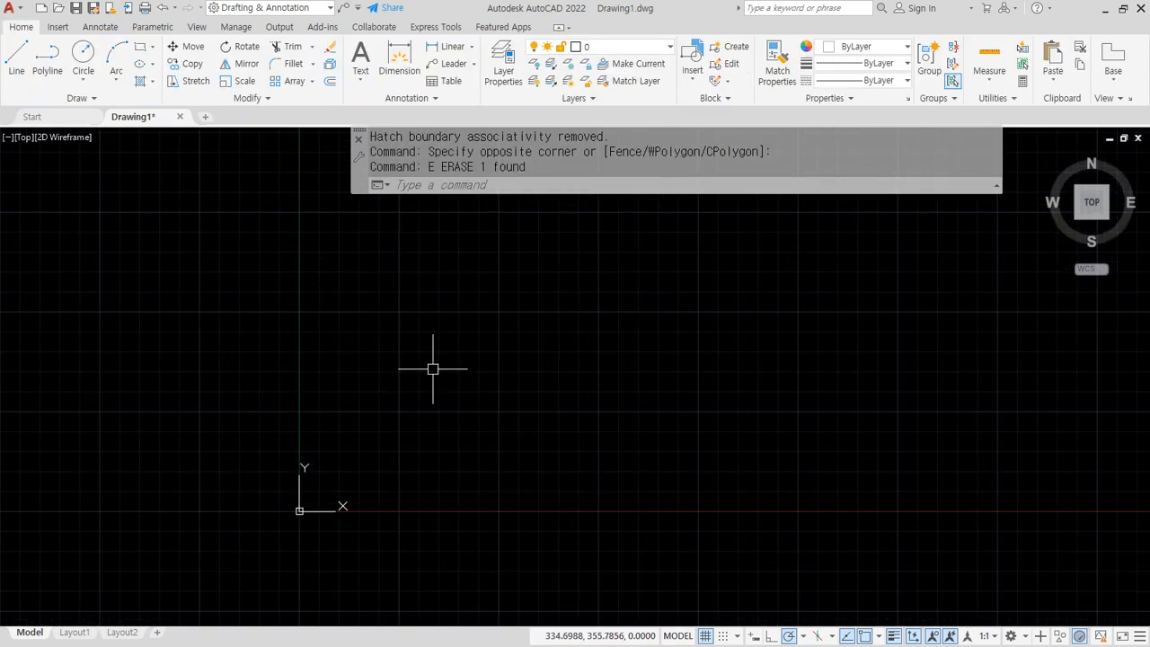
- Draw a circle with a radius of 10 in the cleared drawing area
text(z)
key(Return)
text(a)
key(Return)
text(c)
key(Return)
click(423, 404)
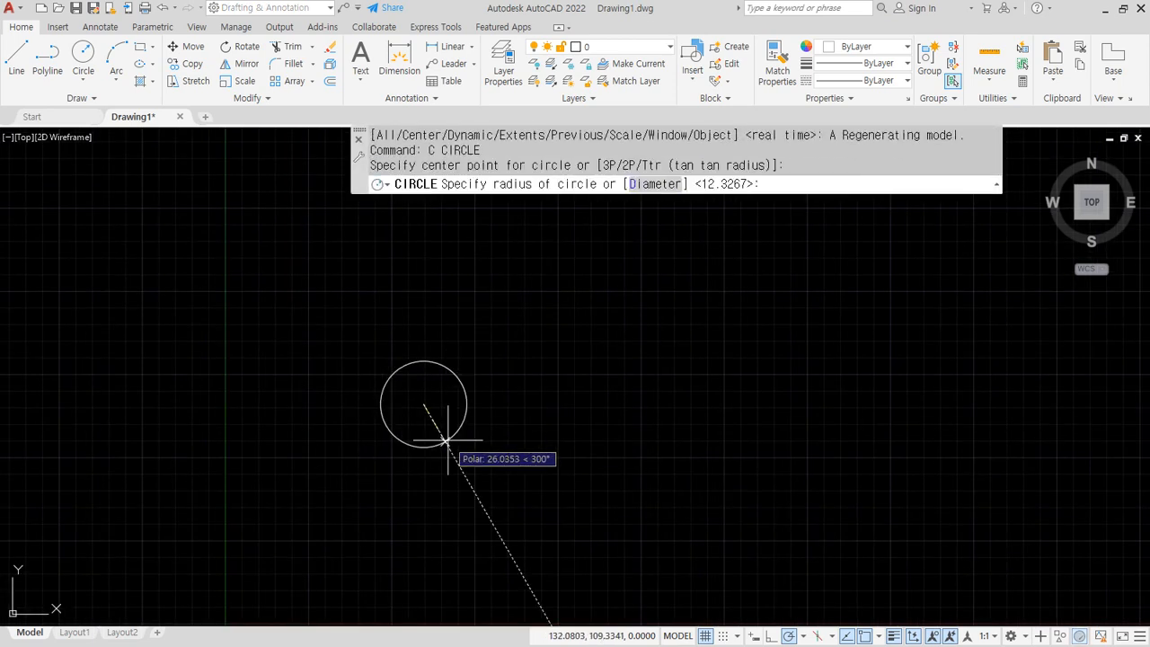
text(10)
key(Return)
scroll(412, 404, up, 4)
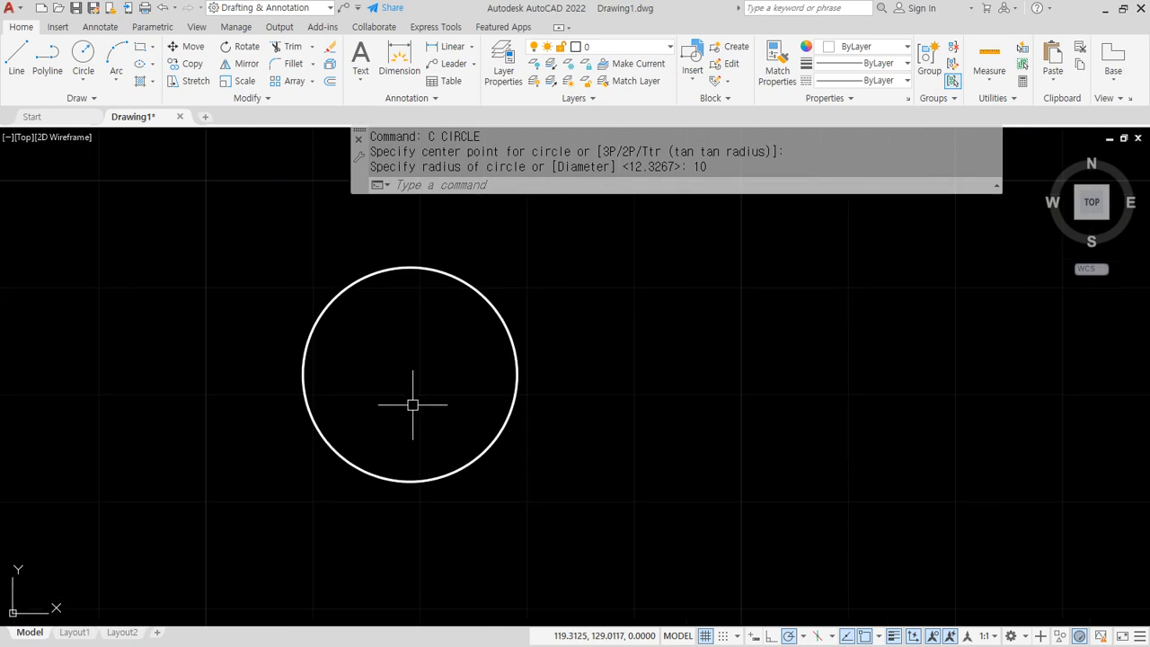
- Draw two connected lines inside the circle, from its left quadrant to the top quadrant and on to the right quadrant
text(l)
key(Return)
click(302, 374)
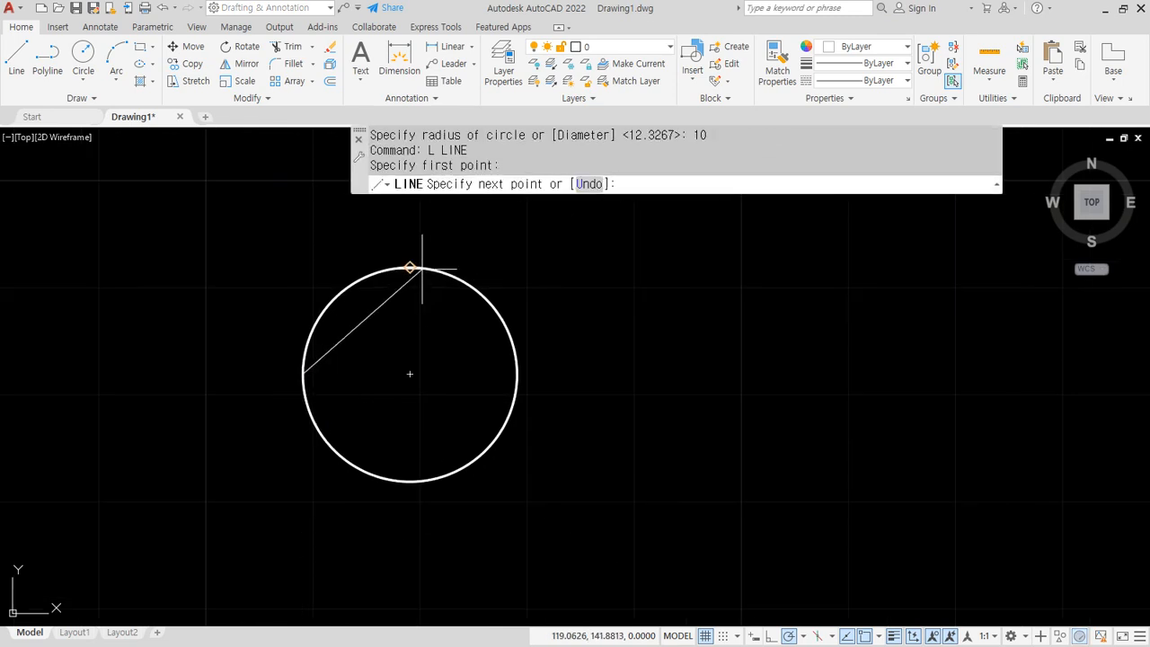
click(411, 266)
click(517, 374)
key(Return)
- Draw the circle's vertical diameter line from the top quadrant to the bottom quadrant
key(Return)
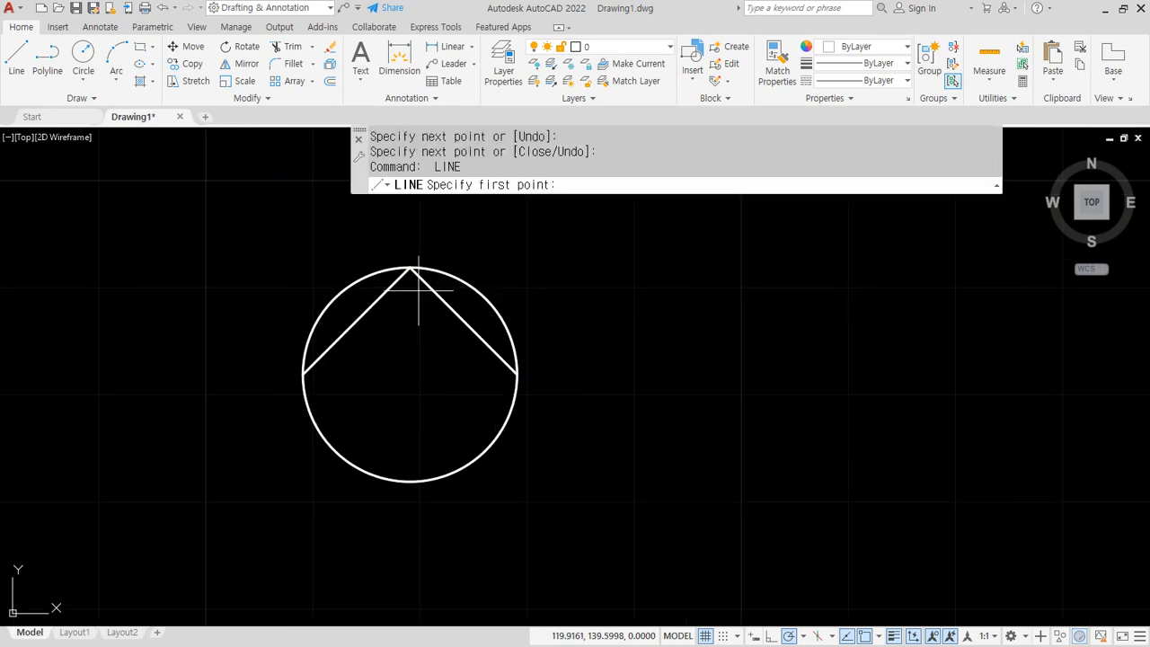
click(411, 266)
click(410, 481)
key(Return)
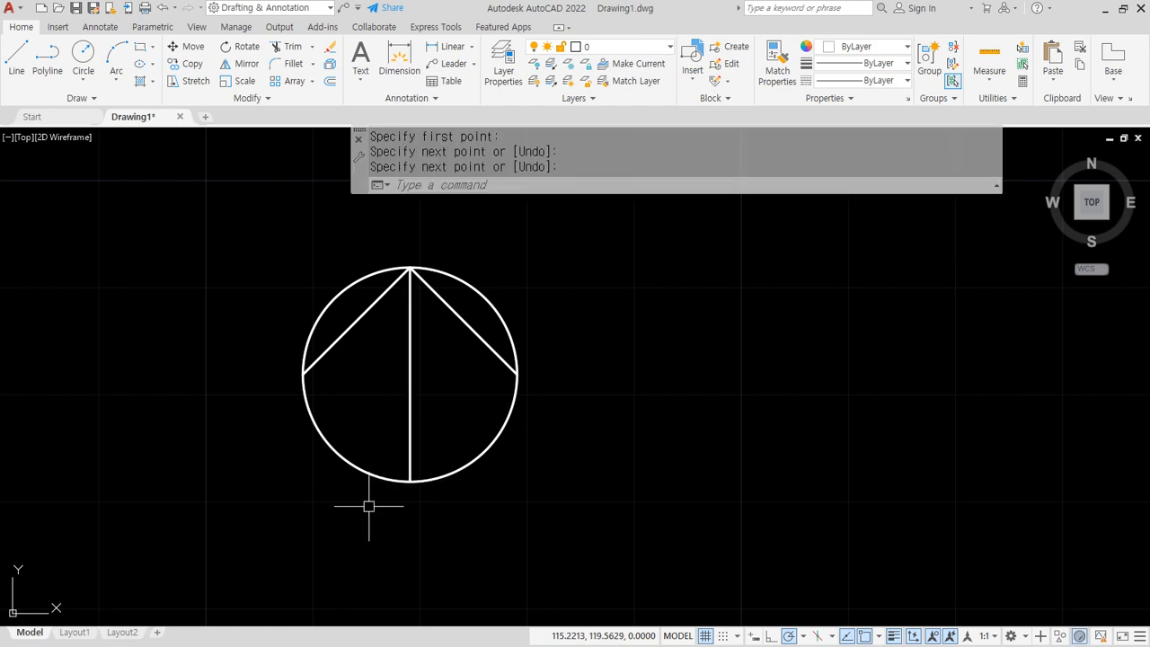
key(Escape)
- Offset both slanted lines by 5 toward the inside of the circle
text(o)
key(Return)
text(5)
key(Return)
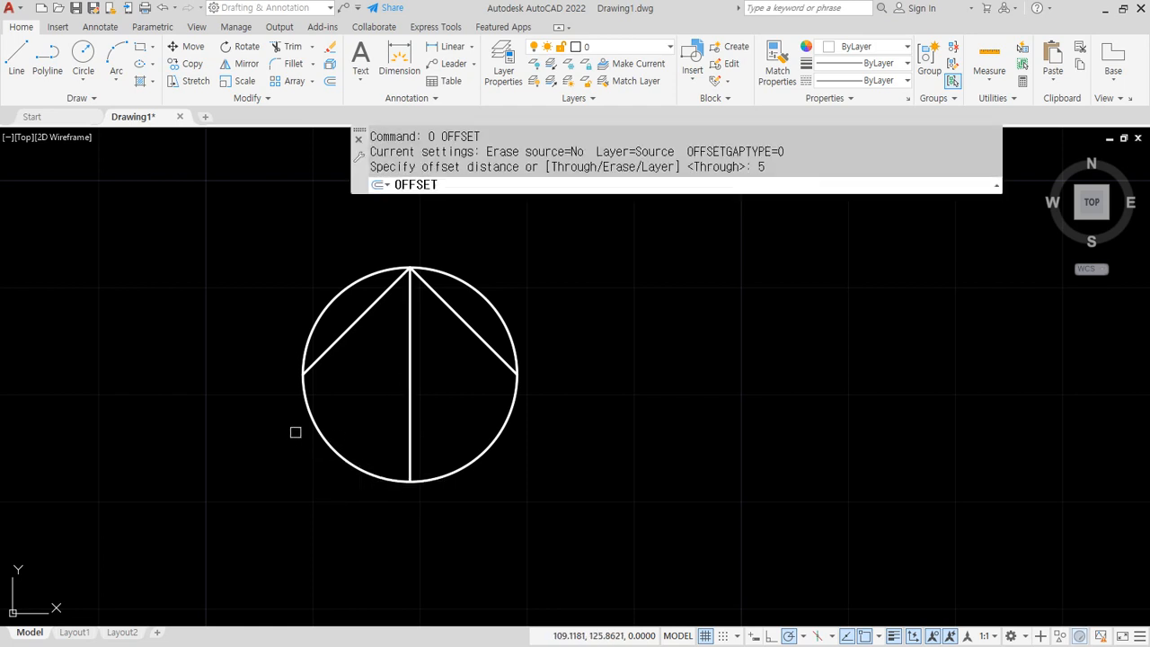
click(323, 352)
click(349, 397)
click(467, 334)
click(421, 427)
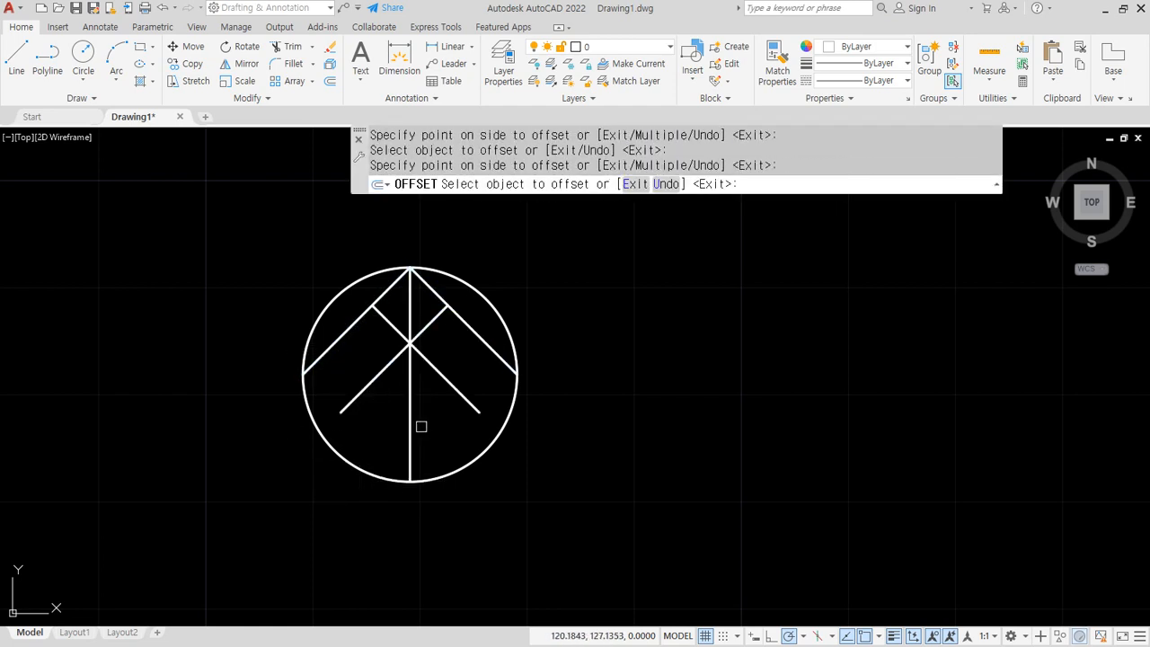
key(Return)
- Offset the vertical centre line by 2.5 to both sides
key(Return)
text(2.)
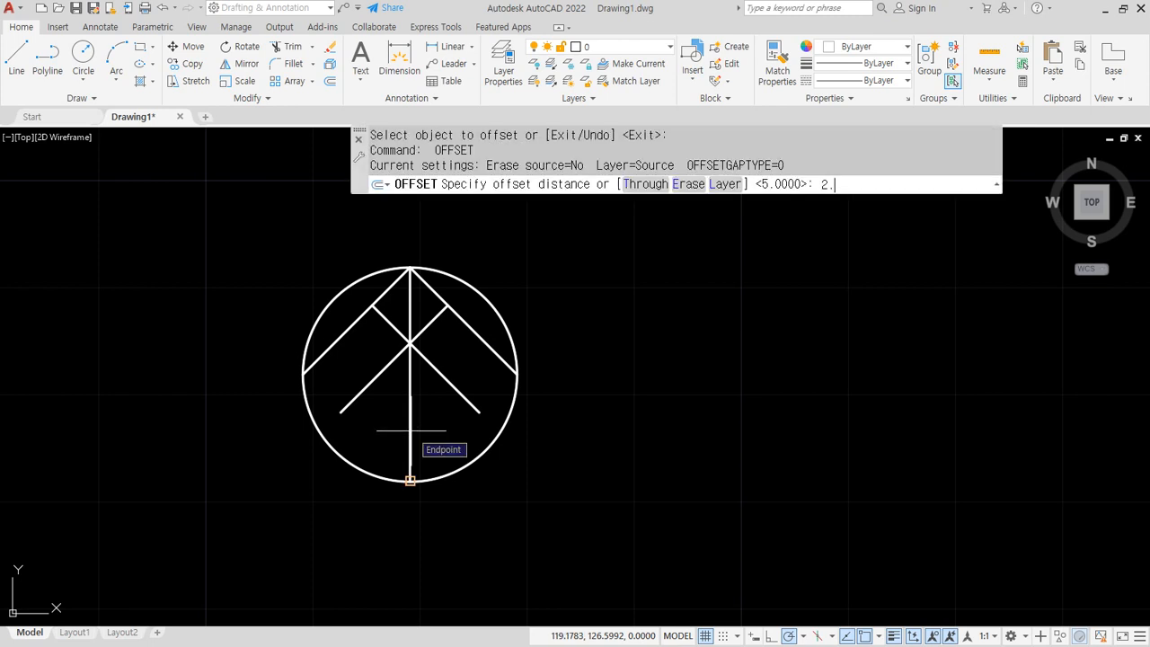
text(5)
key(Return)
click(410, 431)
click(440, 418)
click(412, 421)
click(354, 423)
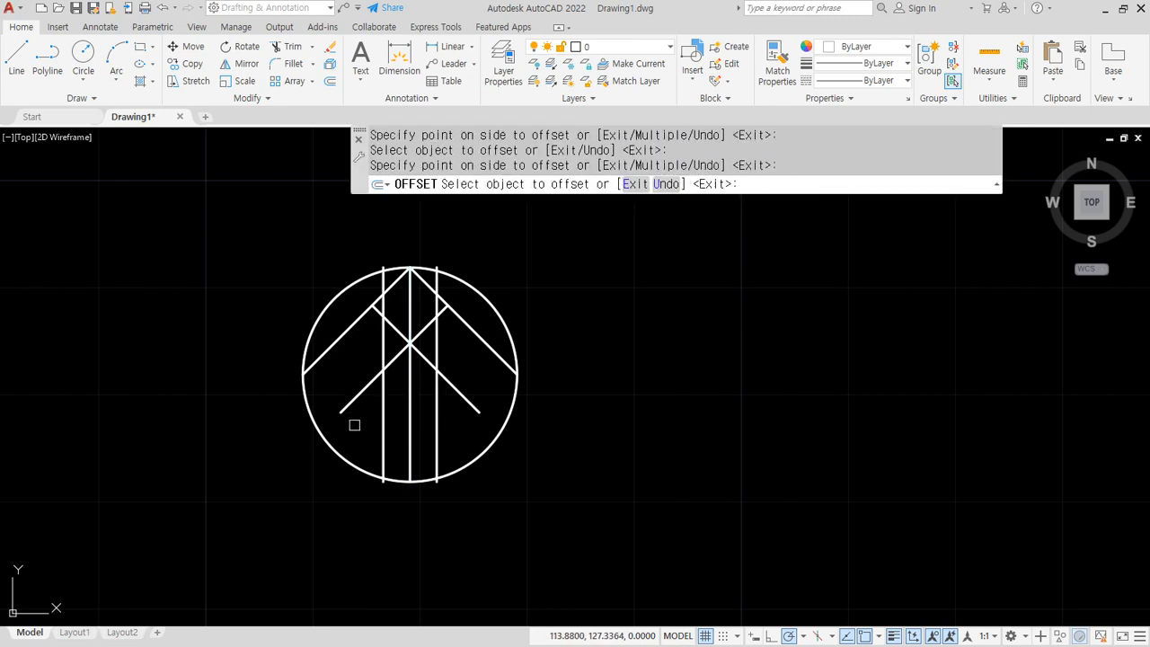
key(Return)
- Fillet the lower ends of the two offset vertical lines to the circle with radius 0
text(f)
key(Return)
click(386, 462)
click(440, 469)
key(Return)
click(445, 473)
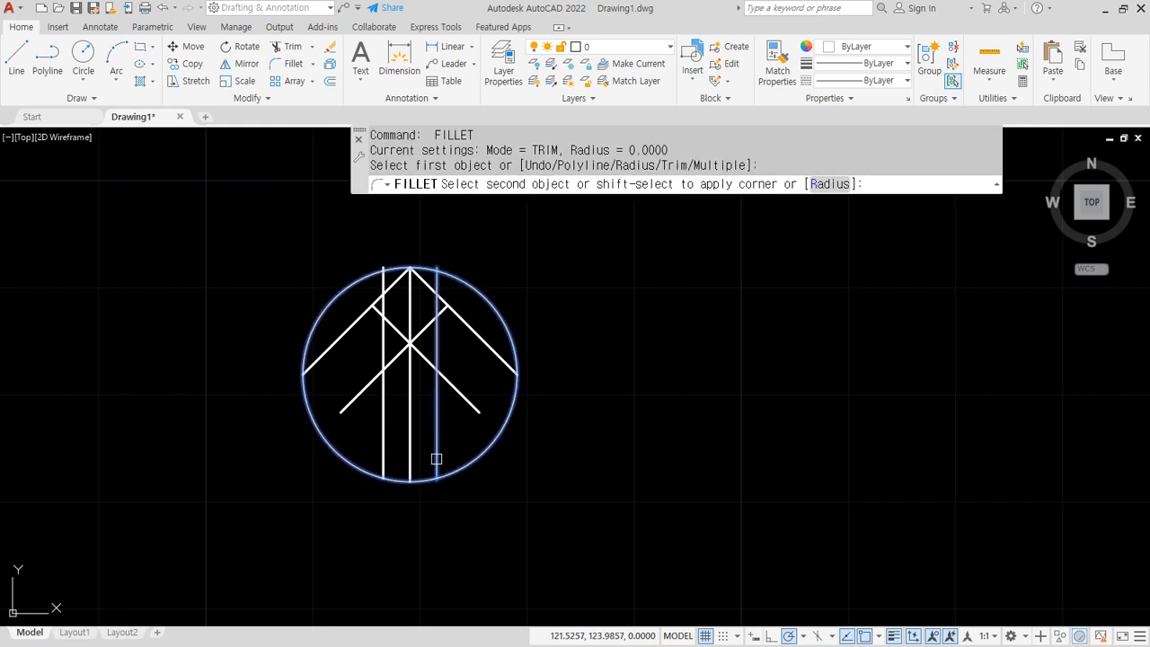
click(437, 460)
- Extend the two inner slanted lines to the circle's lower arc using Fillet with radius 0
key(Return)
click(475, 455)
click(474, 409)
key(Return)
click(356, 398)
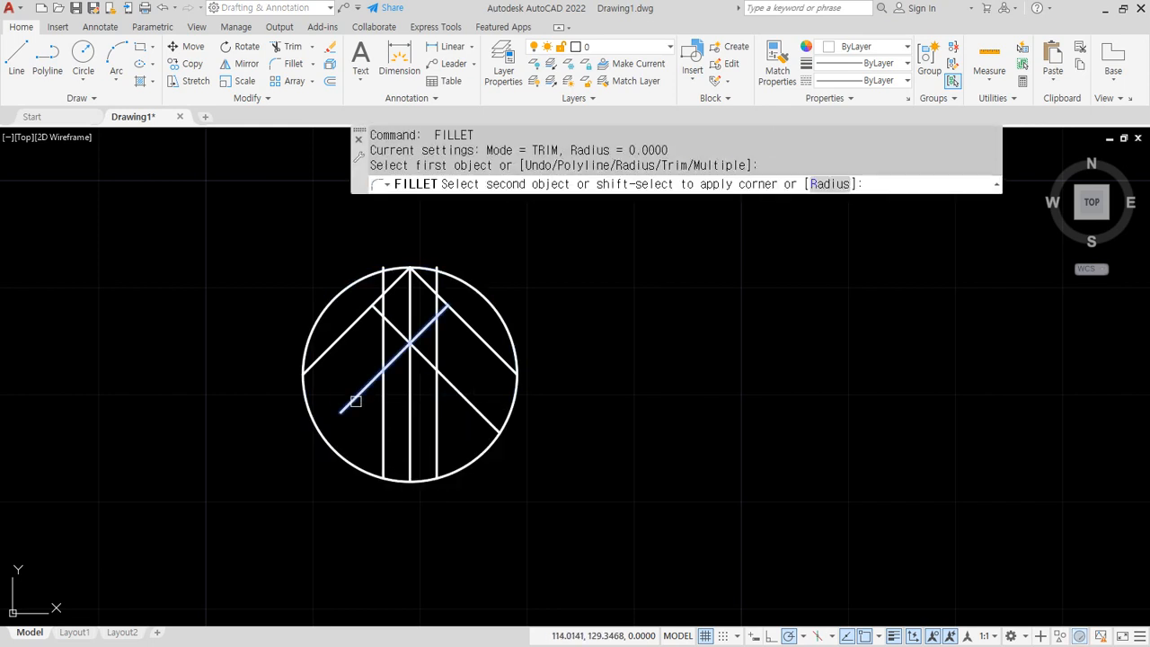
click(339, 447)
- Fillet each inner slanted line with the vertical line on its side to form two sharp corners
key(Return)
click(387, 391)
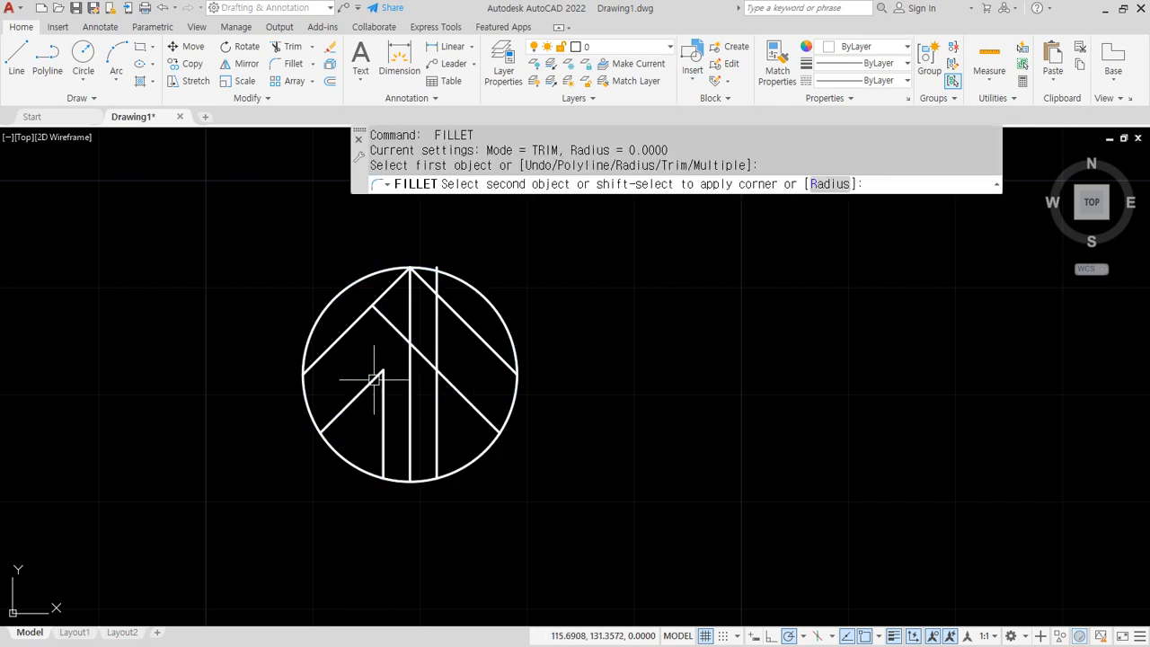
click(377, 377)
key(Return)
click(437, 384)
click(467, 400)
- Erase the vertical centre line of the arrow shape
click(404, 336)
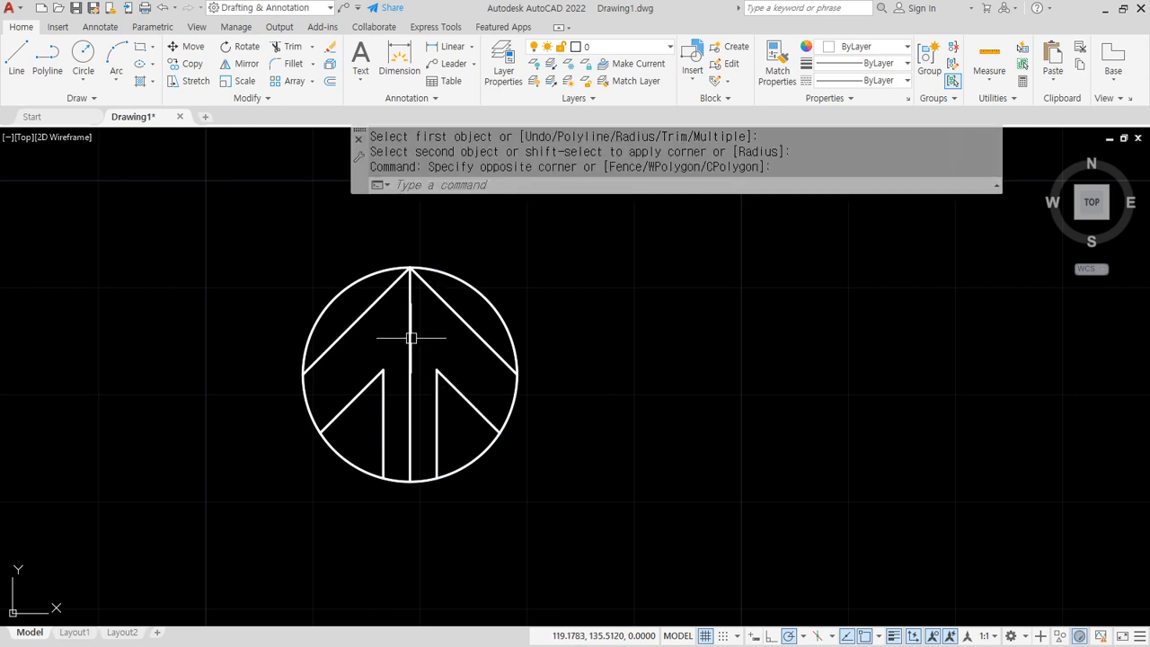
click(409, 476)
text(e)
key(Return)
- Trim the circle's arcs across the arrow's left, right and bottom openings, undoing the wrongly trimmed outer arcs
text(T)
key(Return)
mouse_move(479, 475)
mouse_down()
mouse_move(475, 505)
mouse_move(468, 429)
mouse_up()
drag(526, 294, 458, 296)
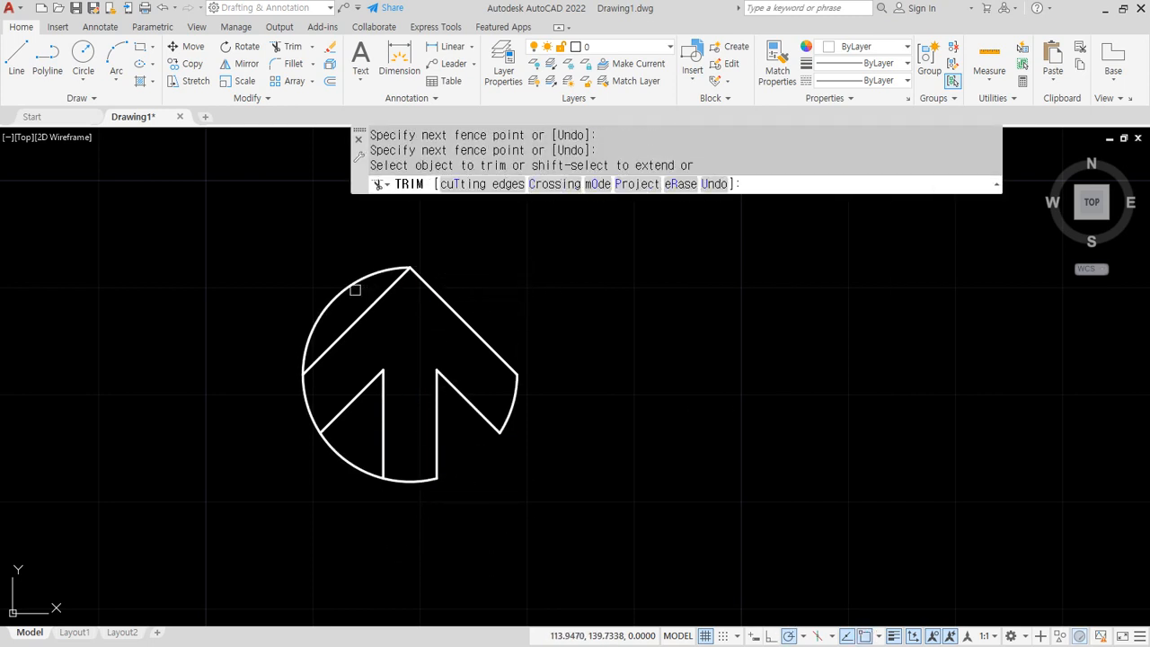
click(345, 295)
key(ctrl+z)
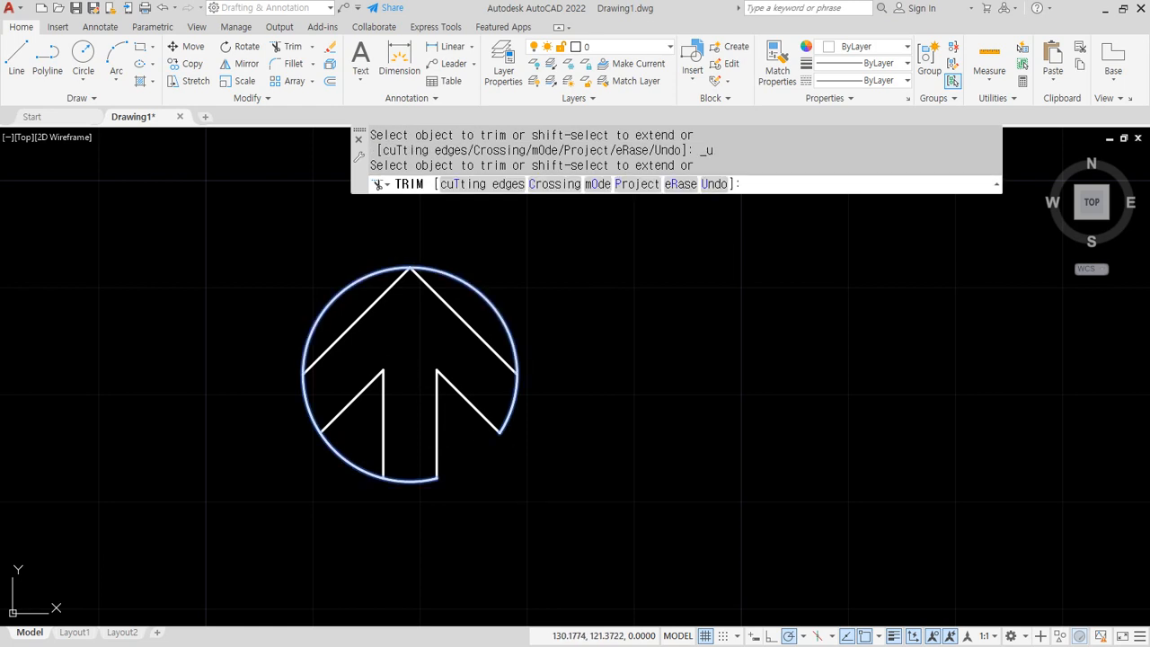
click(513, 409)
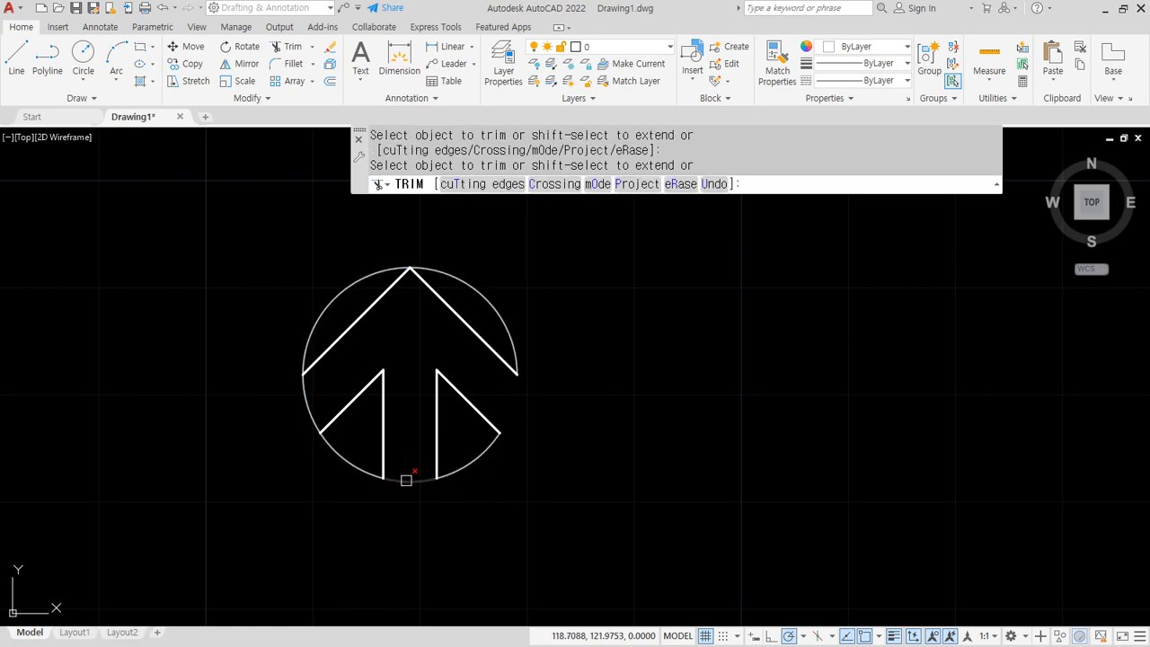
click(407, 478)
key(Return)
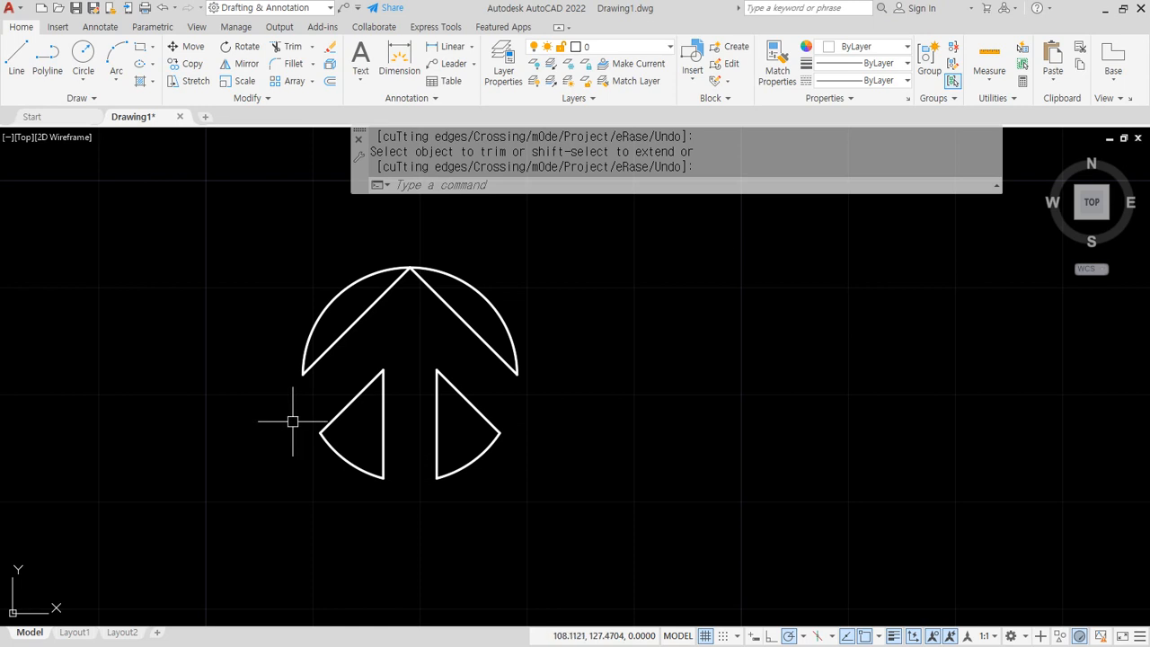
- Fill the two upper circle segments and the two lower wedges with a SOLID hatch
text(h)
key(Return)
click(345, 319)
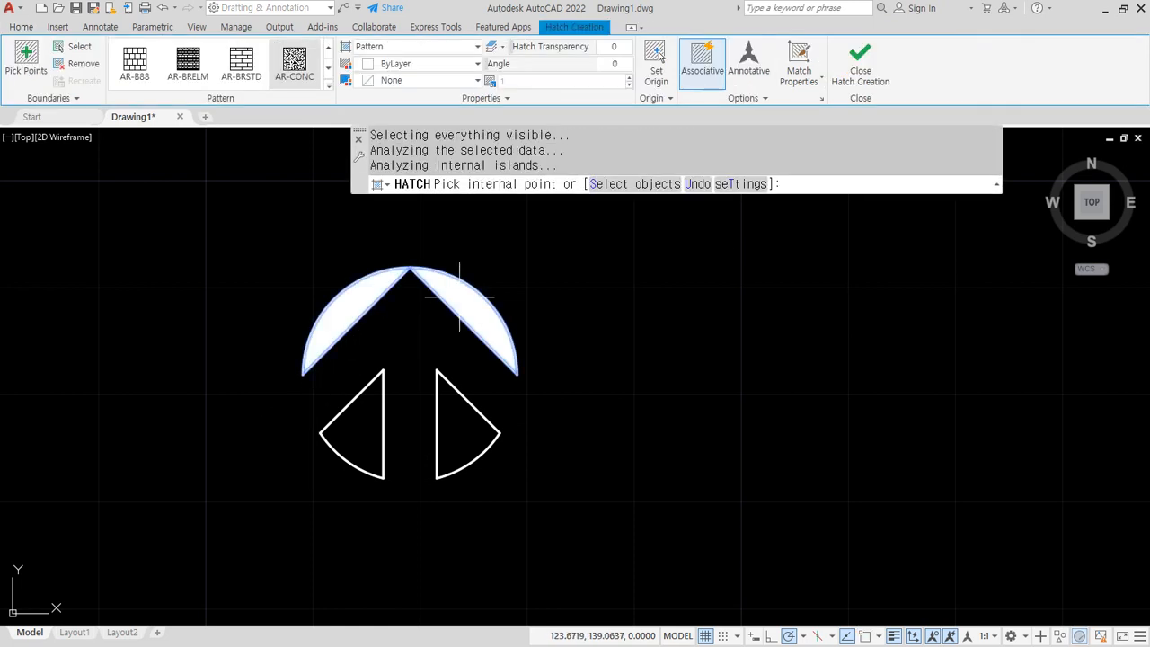
click(463, 424)
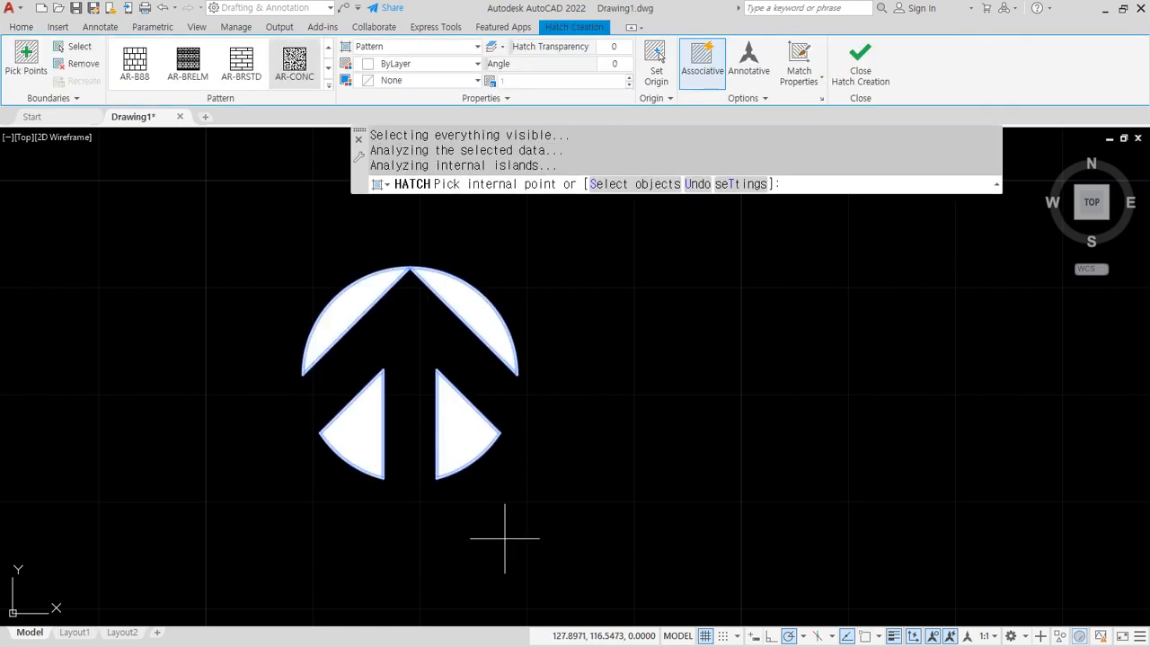
click(329, 83)
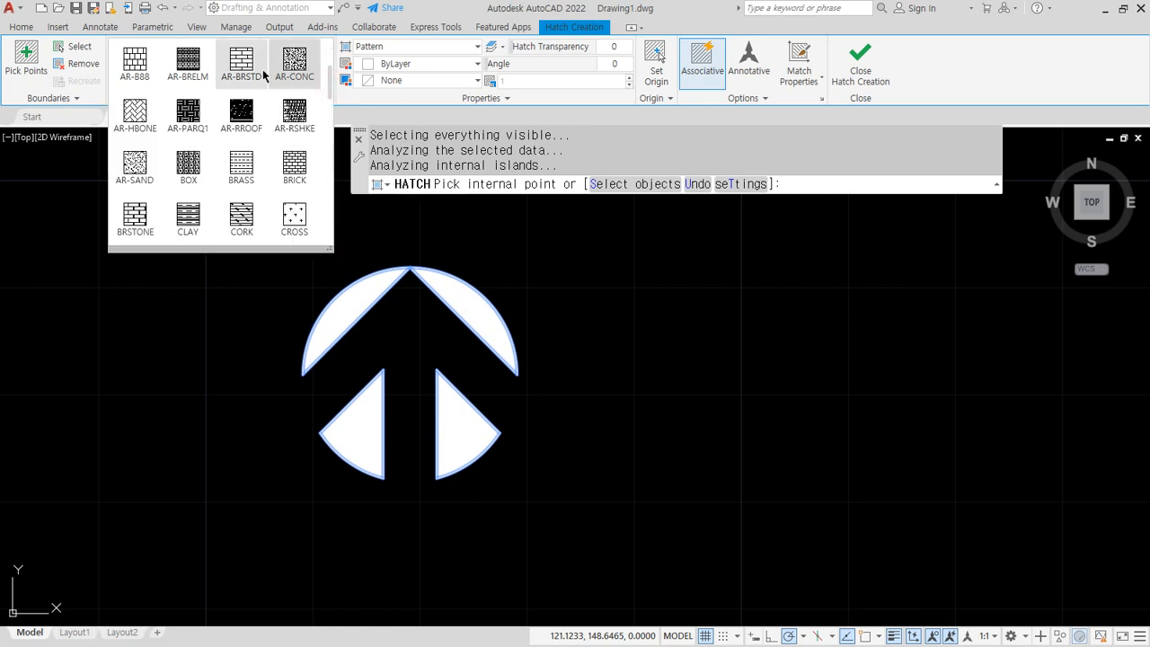
click(134, 56)
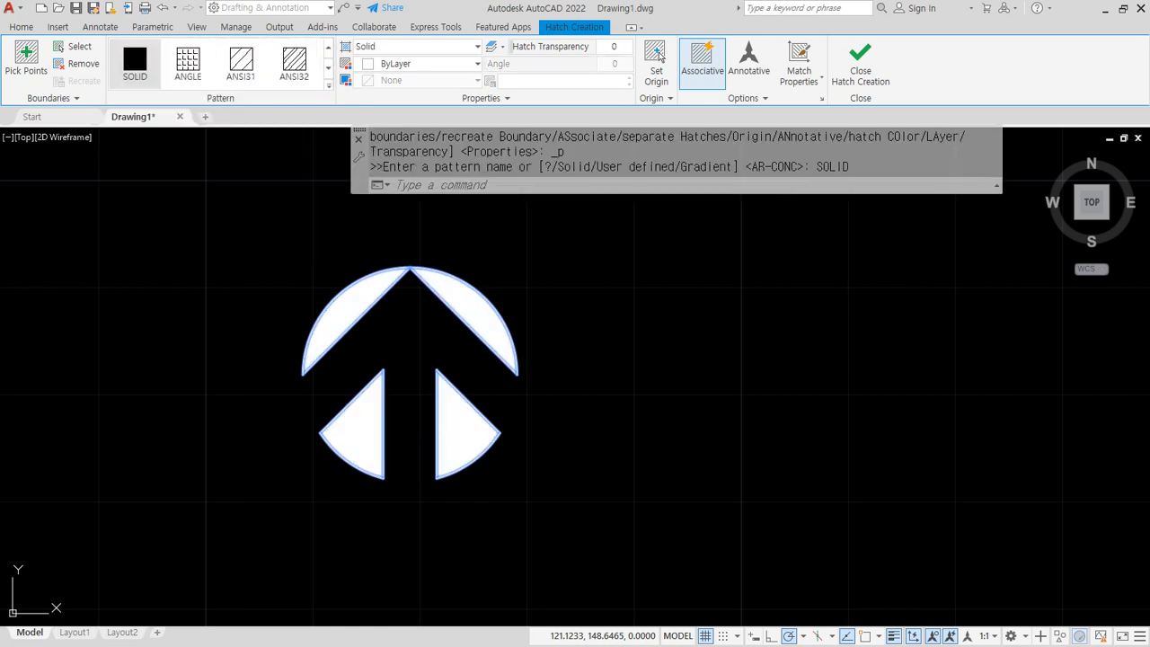
key(Return)
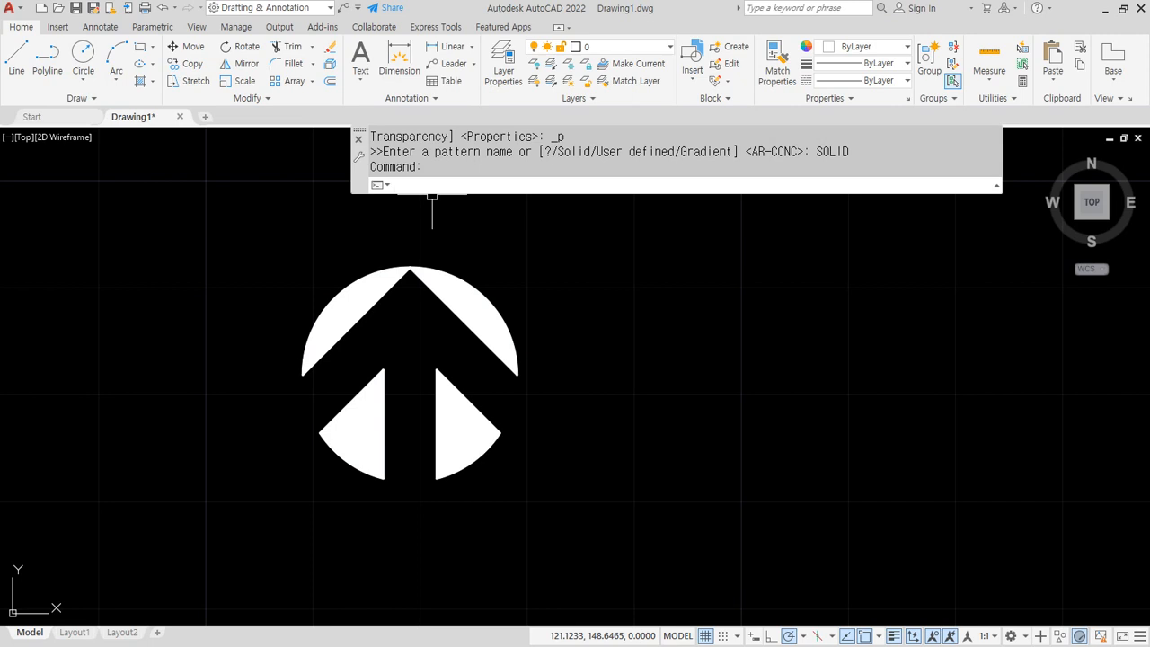
- Draw a second circle with a radius of 10 to the right of the filled arrow symbol
text(c)
key(Return)
click(735, 384)
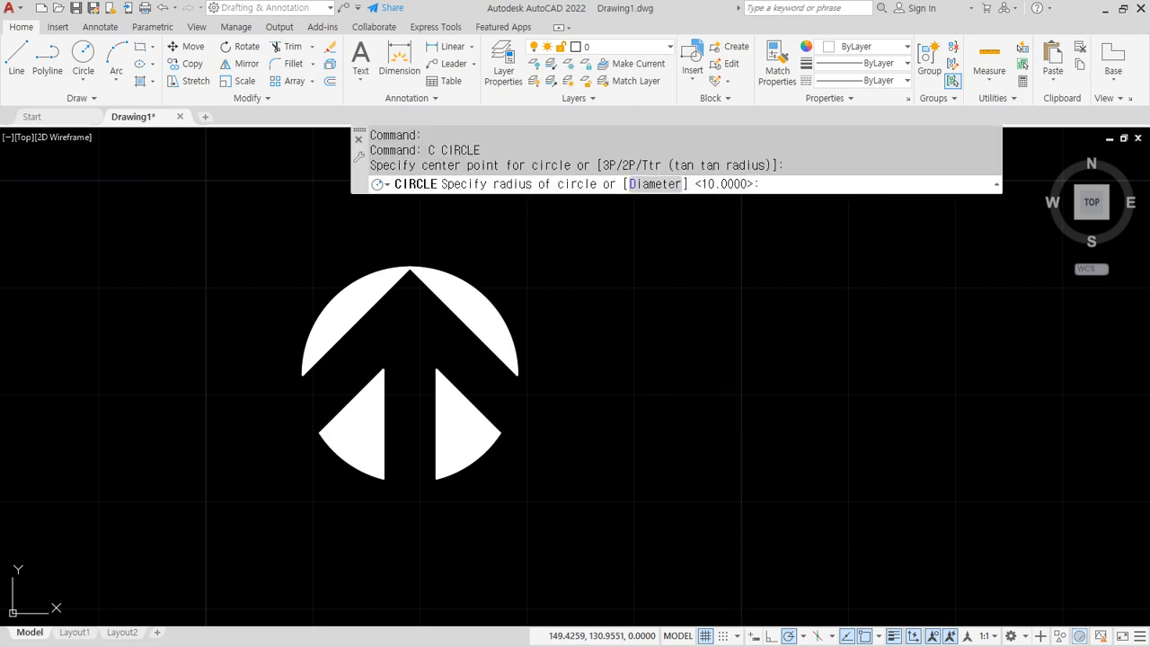
text(10)
key(Return)
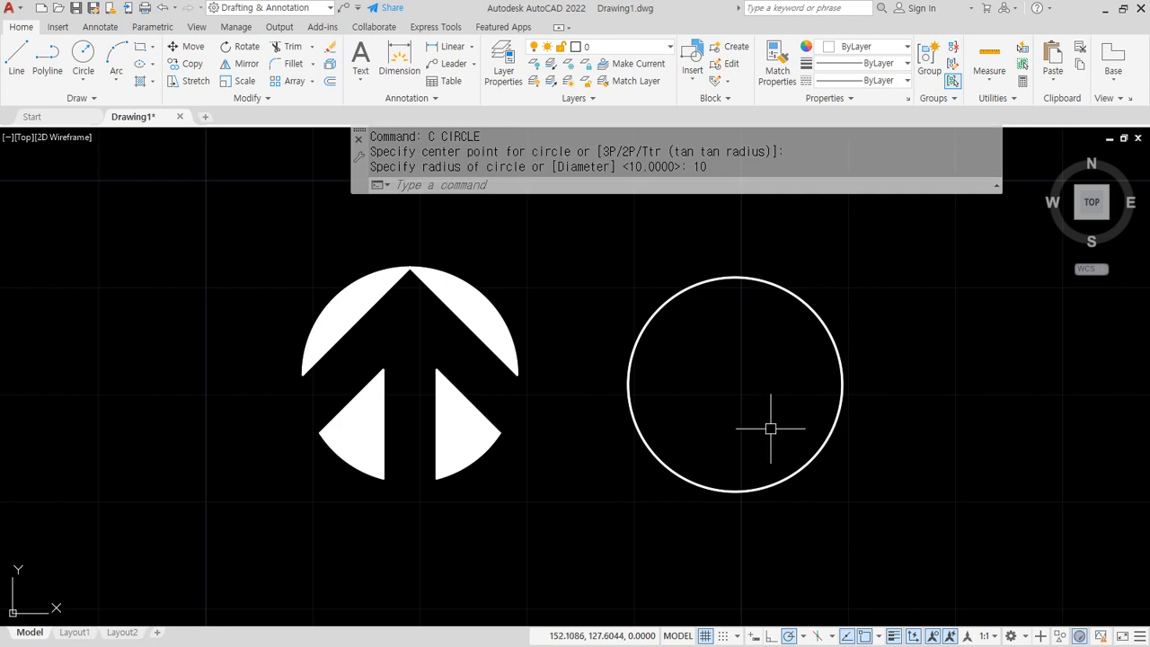
click(804, 638)
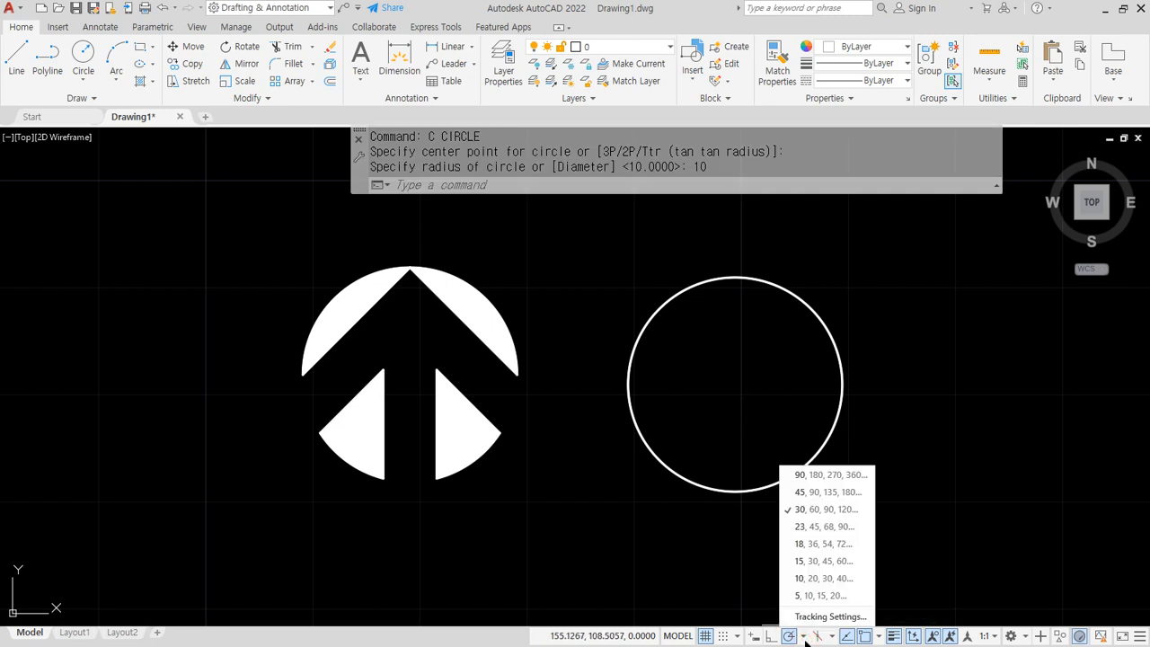
key(Escape)
key(Escape)
- Draw the vertical and horizontal diameter lines between the second circle's quadrants
text(l)
key(Return)
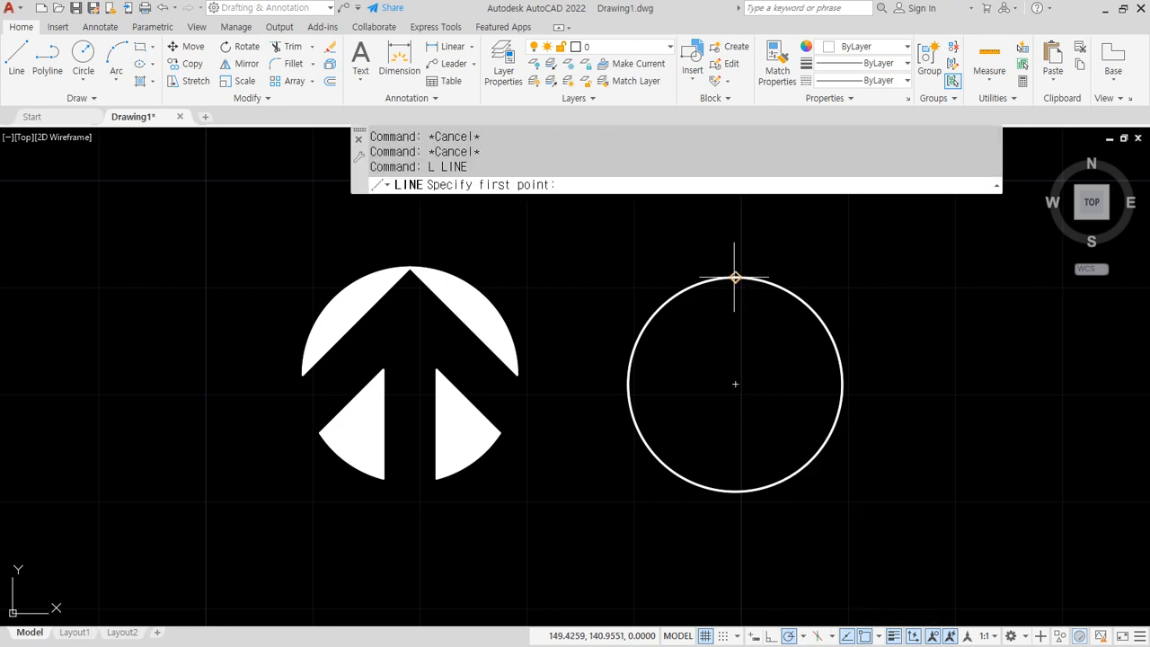
click(734, 277)
click(735, 491)
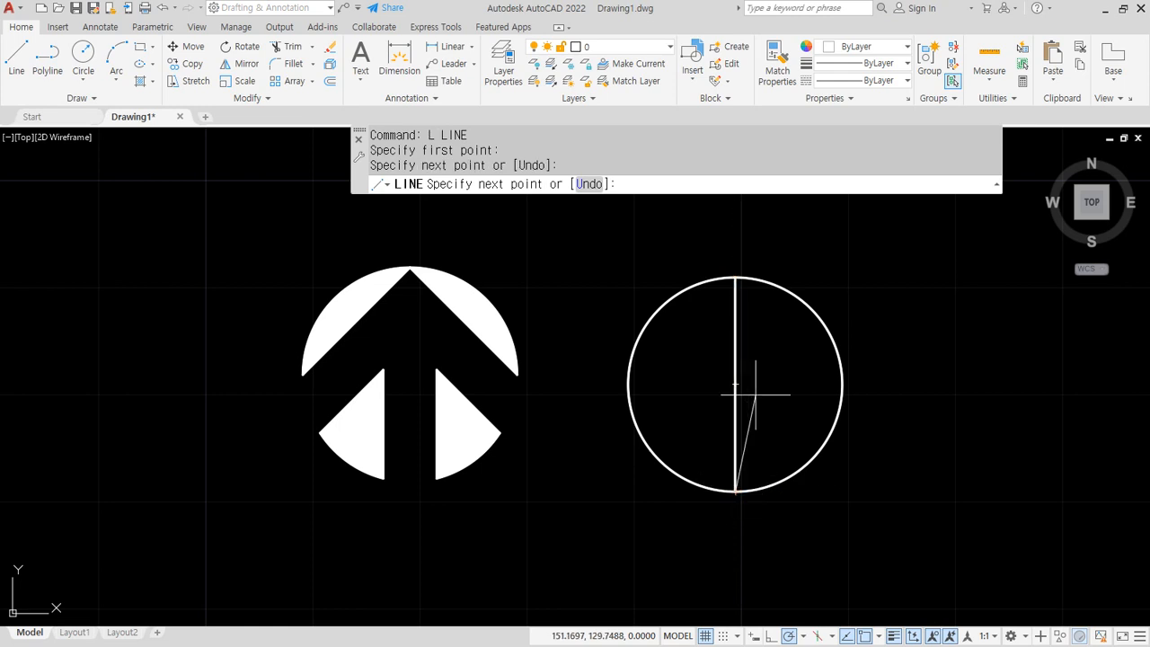
key(Escape)
key(Return)
click(841, 384)
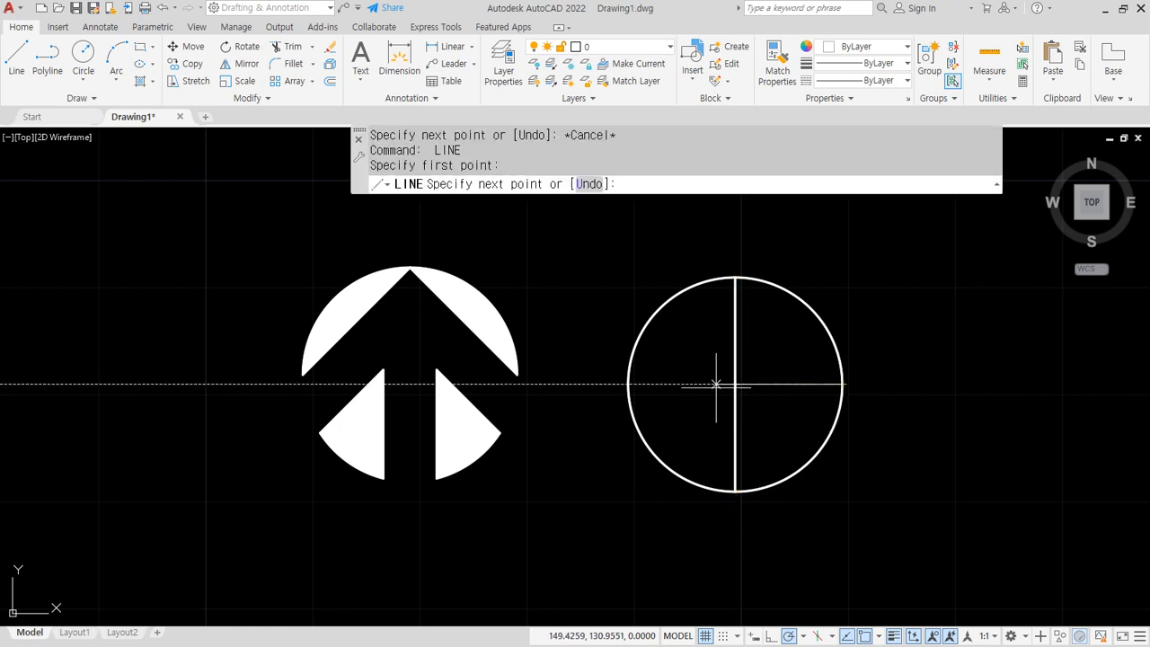
click(629, 384)
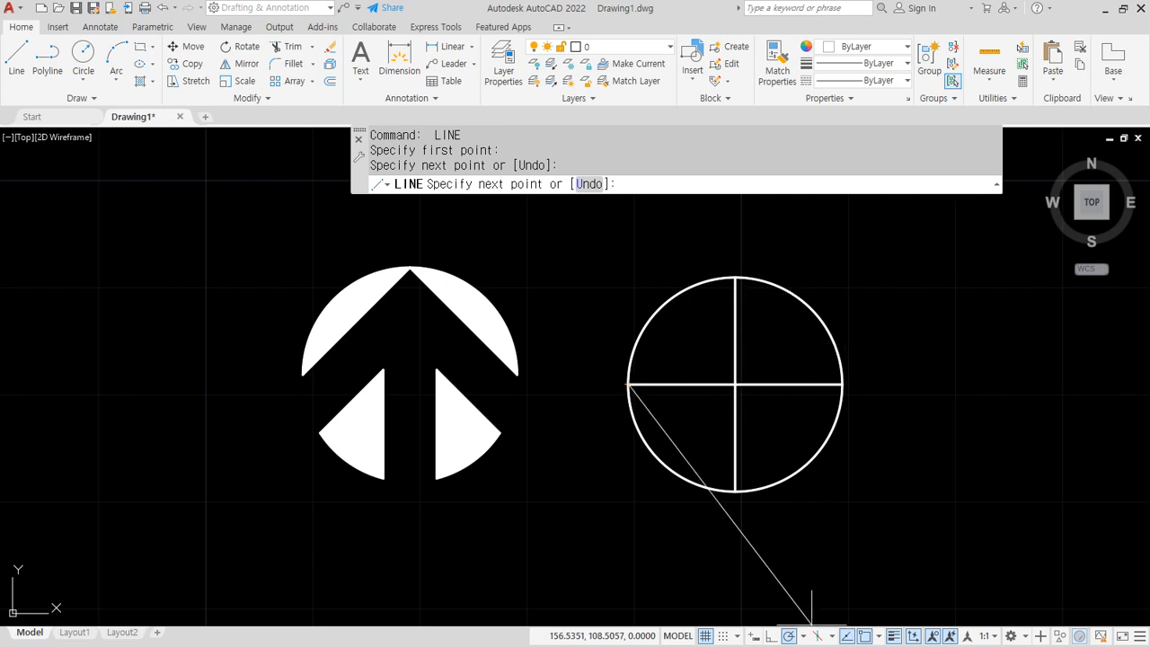
- Set the polar tracking increment to 15° and draw a flat rhombus between the second circle's left and right quadrants, with its other corners on the vertical diameter
click(801, 637)
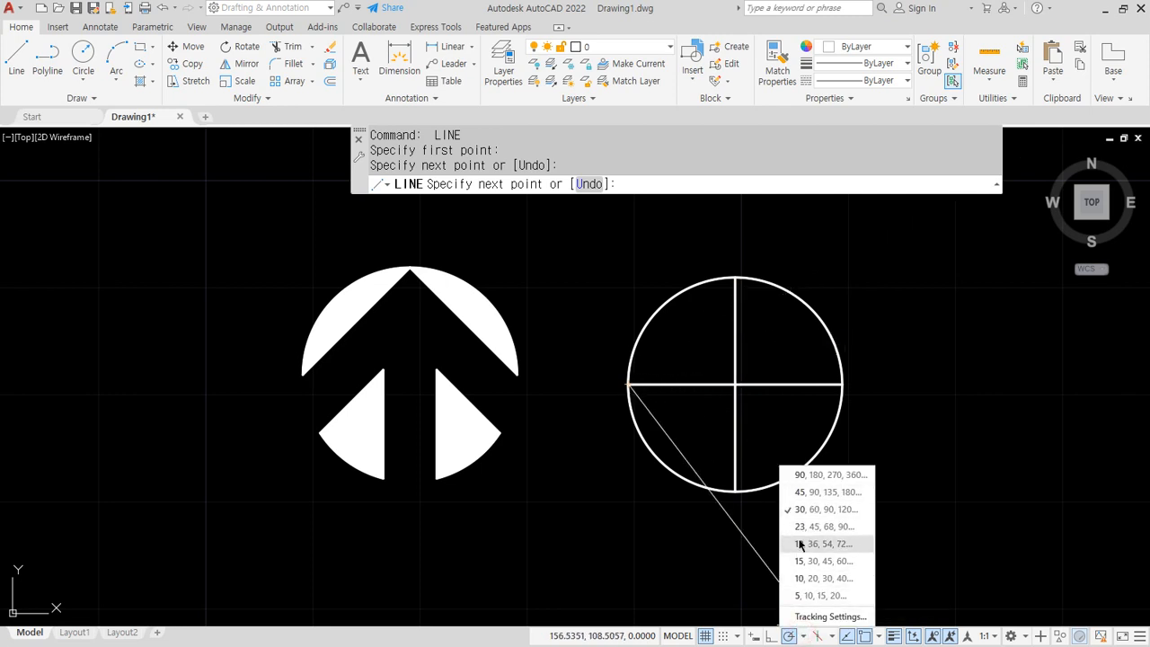
click(822, 561)
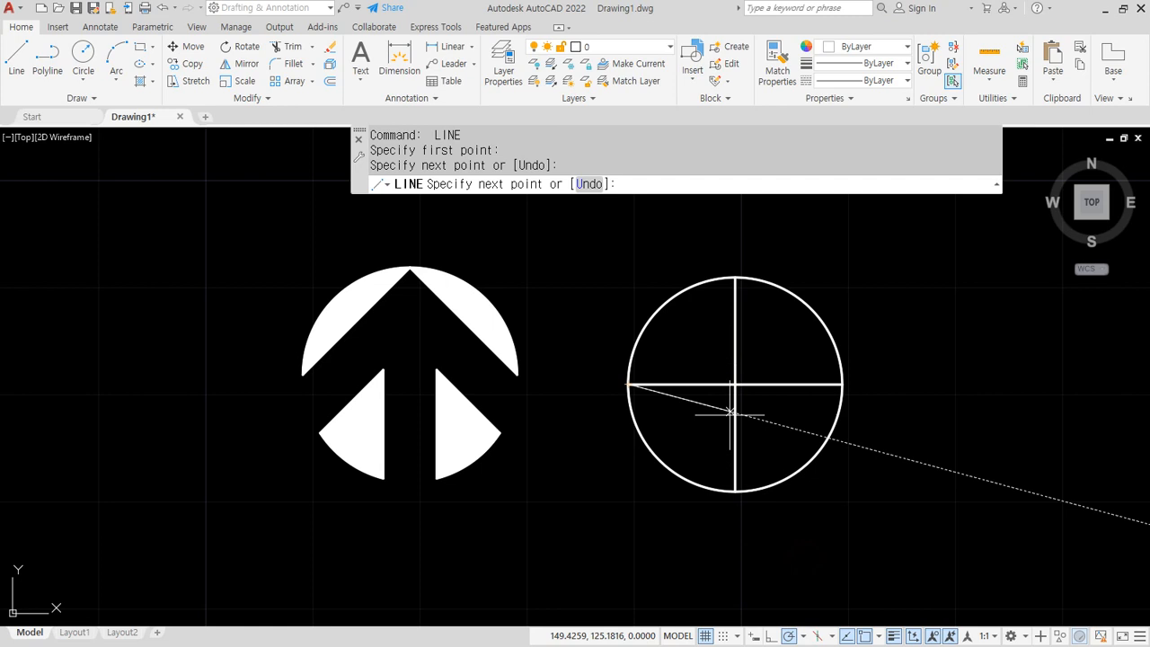
click(735, 356)
click(841, 385)
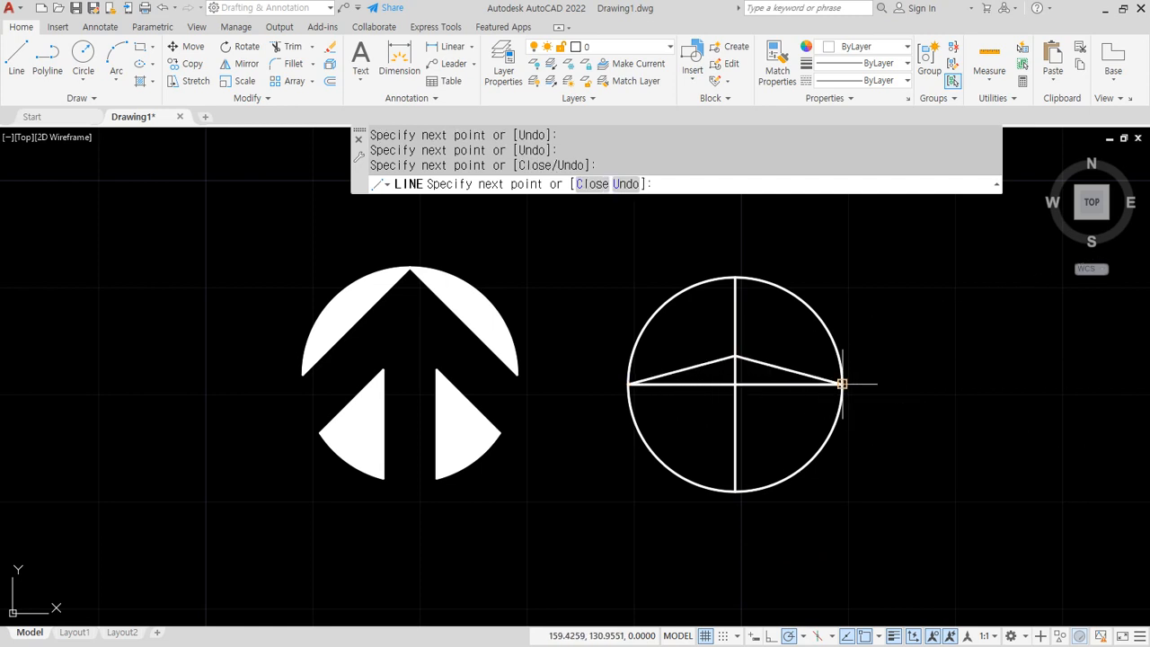
click(734, 413)
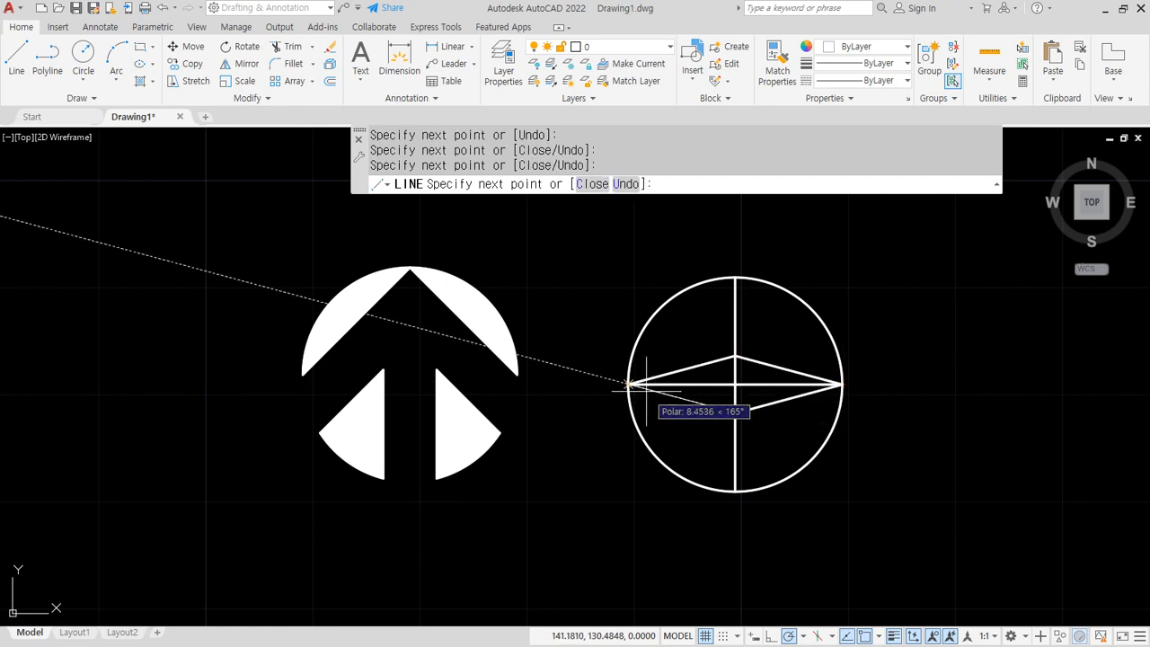
click(629, 385)
key(Return)
- Draw lines from the circle's top and bottom quadrants at 15° off vertical to the rhombus's two left sides
key(Return)
click(734, 276)
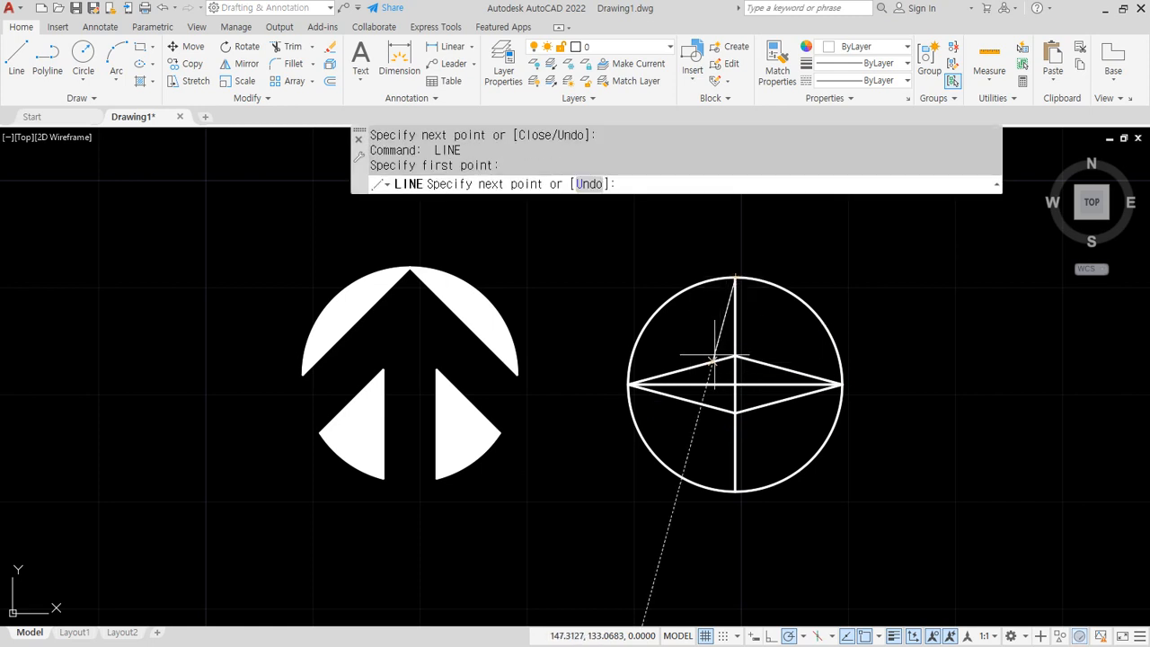
click(712, 360)
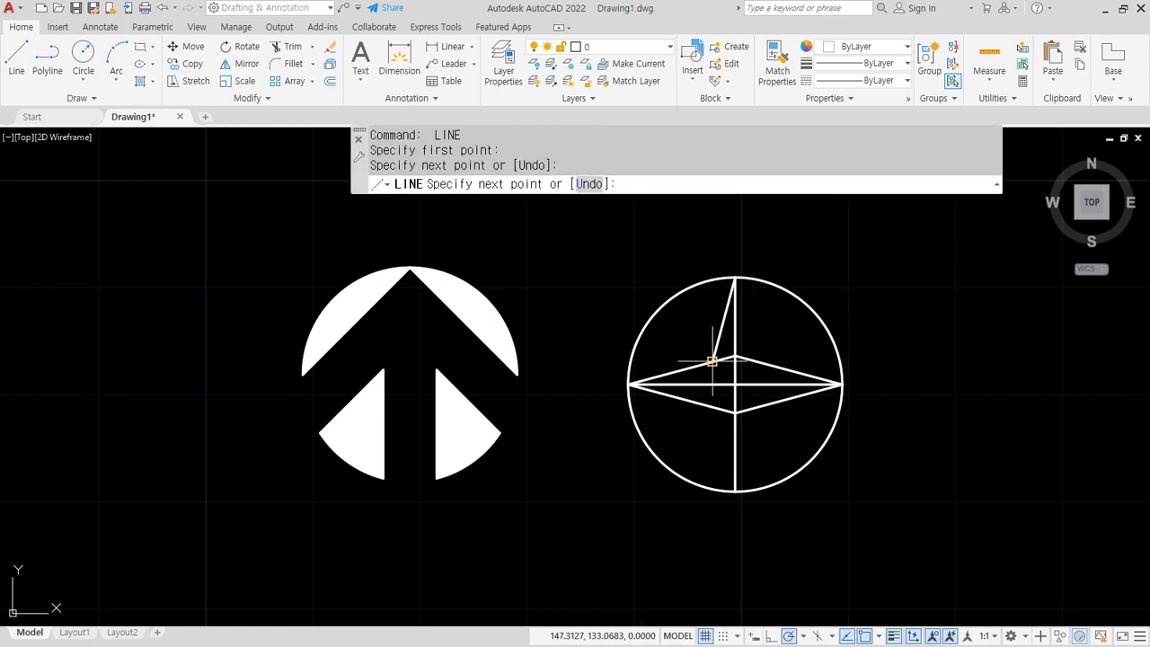
key(Escape)
key(Return)
click(735, 492)
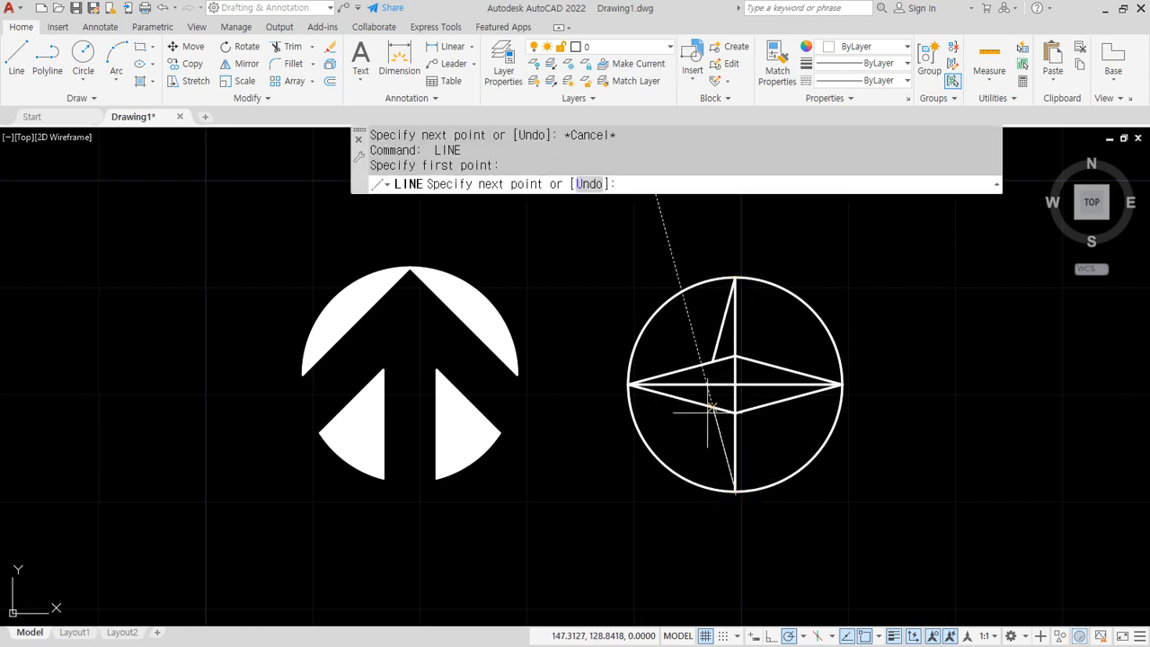
click(712, 407)
key(Return)
- Draw matching lines from the circle's bottom and top quadrants to the rhombus's two right sides
key(Return)
click(735, 491)
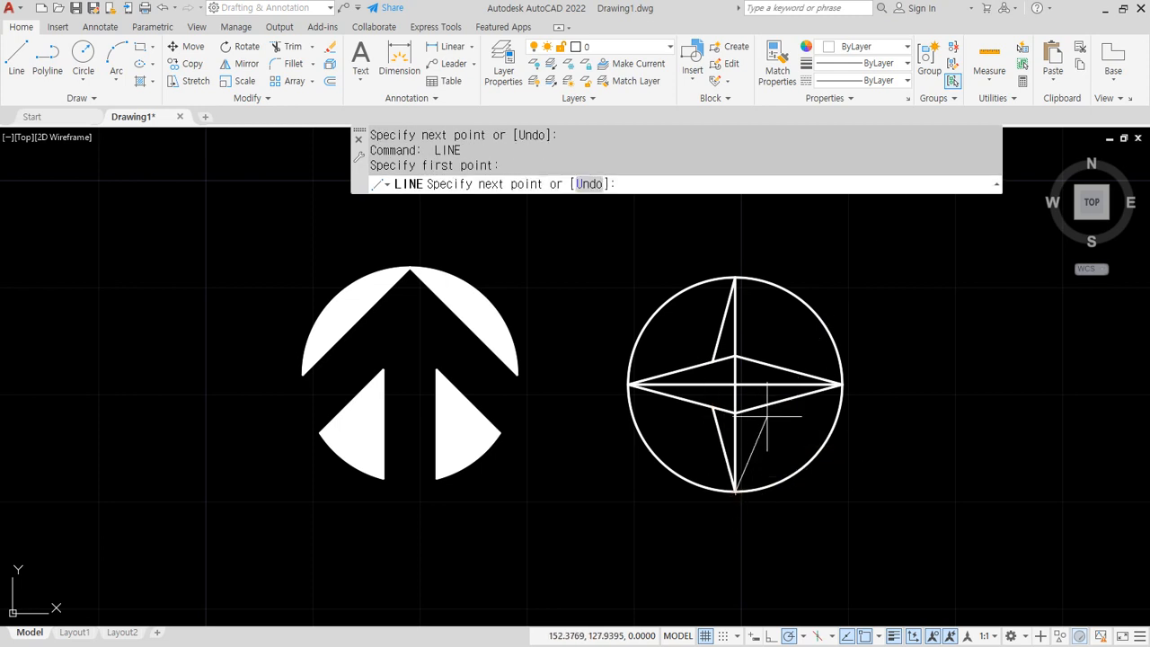
click(759, 409)
key(Return)
key(Return)
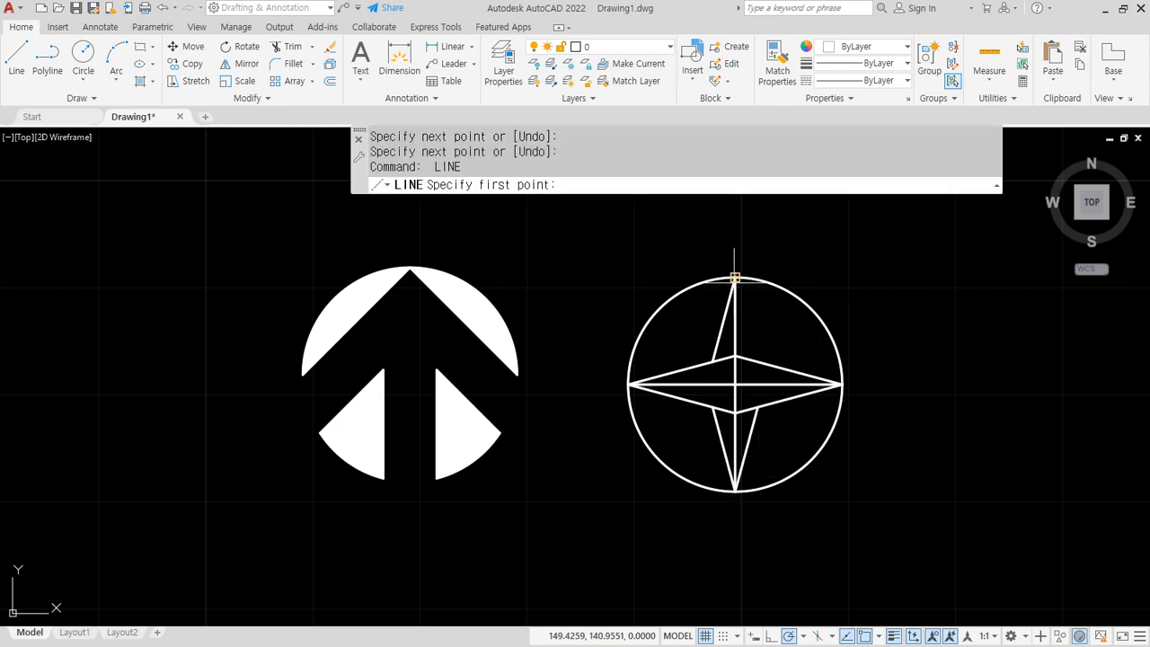
click(734, 277)
click(758, 363)
key(Return)
- Fillet the star's upper-right and lower-right inner corners with radius 0 to remove the overhanging rhombus segments
text(f)
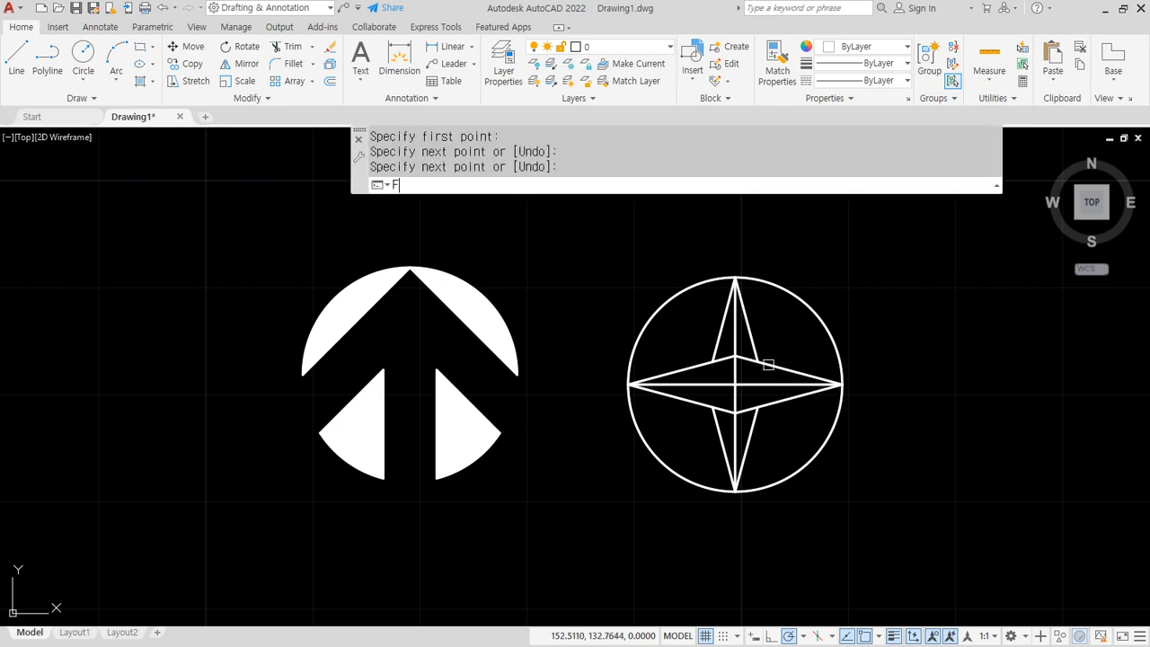
key(Return)
click(768, 365)
click(758, 350)
key(Return)
click(770, 405)
click(752, 423)
- Fillet the star's lower-left and upper-left inner corners with radius 0
key(Return)
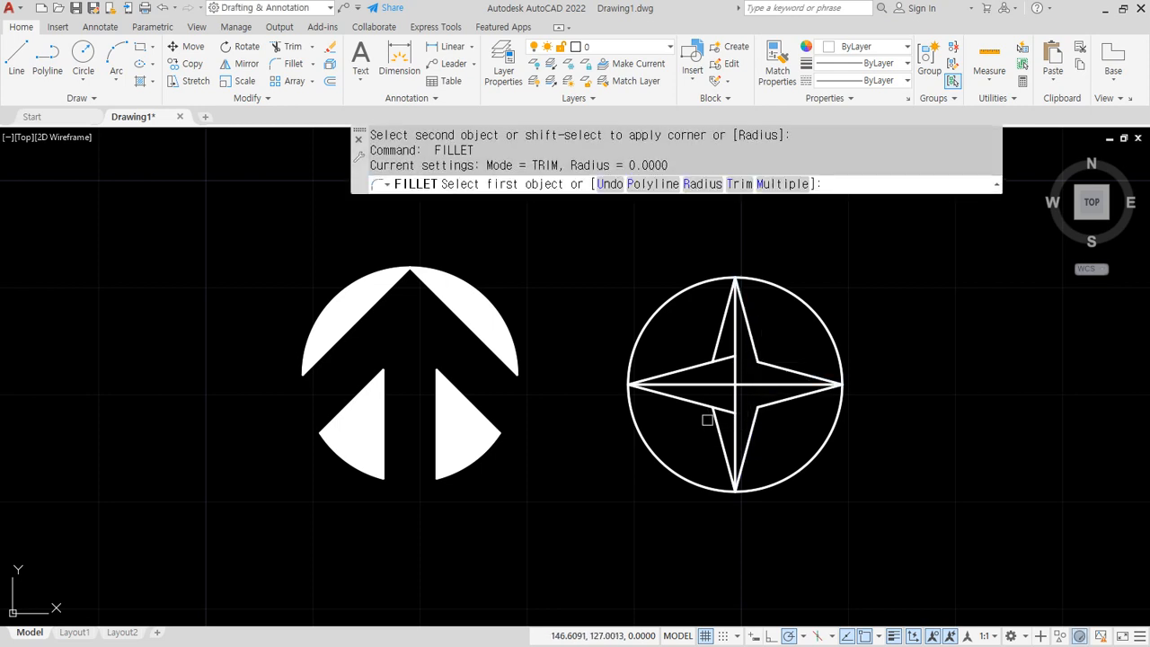
click(715, 419)
click(704, 400)
key(Return)
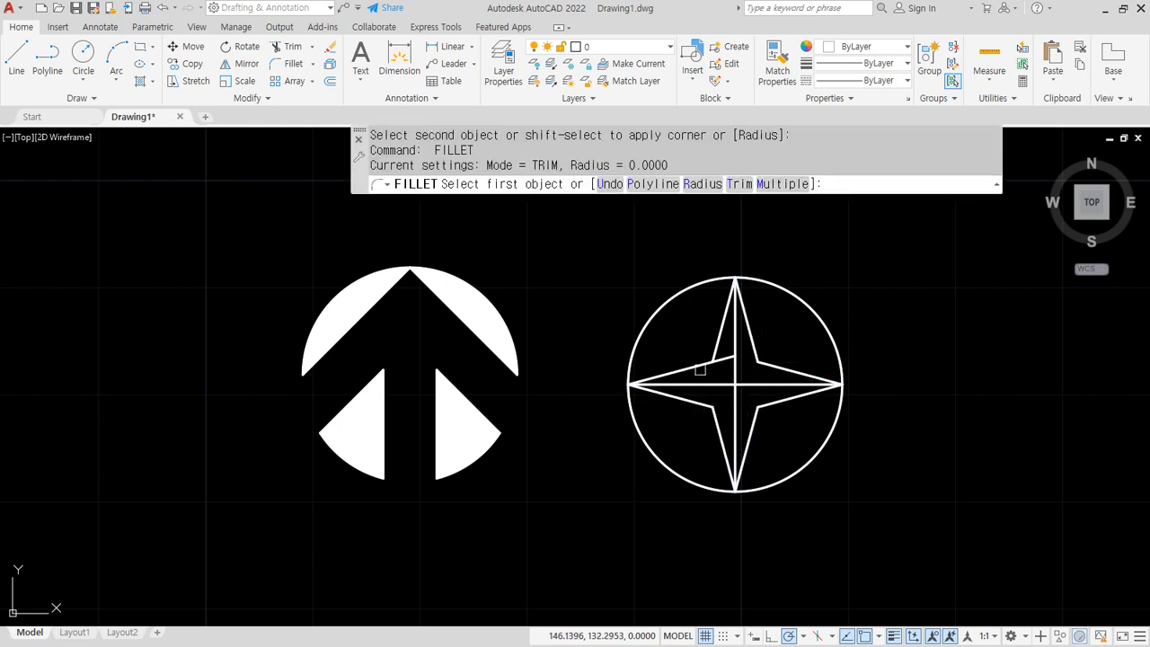
click(699, 366)
click(717, 345)
- Draw two diagonal lines through the center, connecting the star's opposite inner corners
text(l)
key(Return)
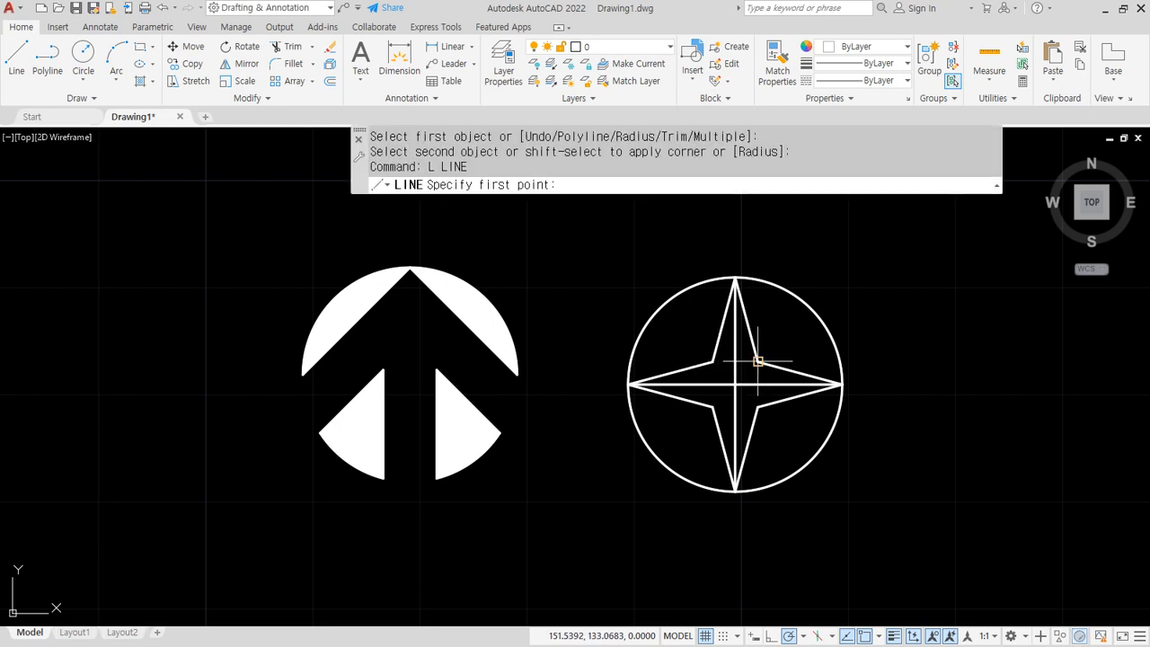
click(757, 362)
click(713, 406)
key(Return)
key(Return)
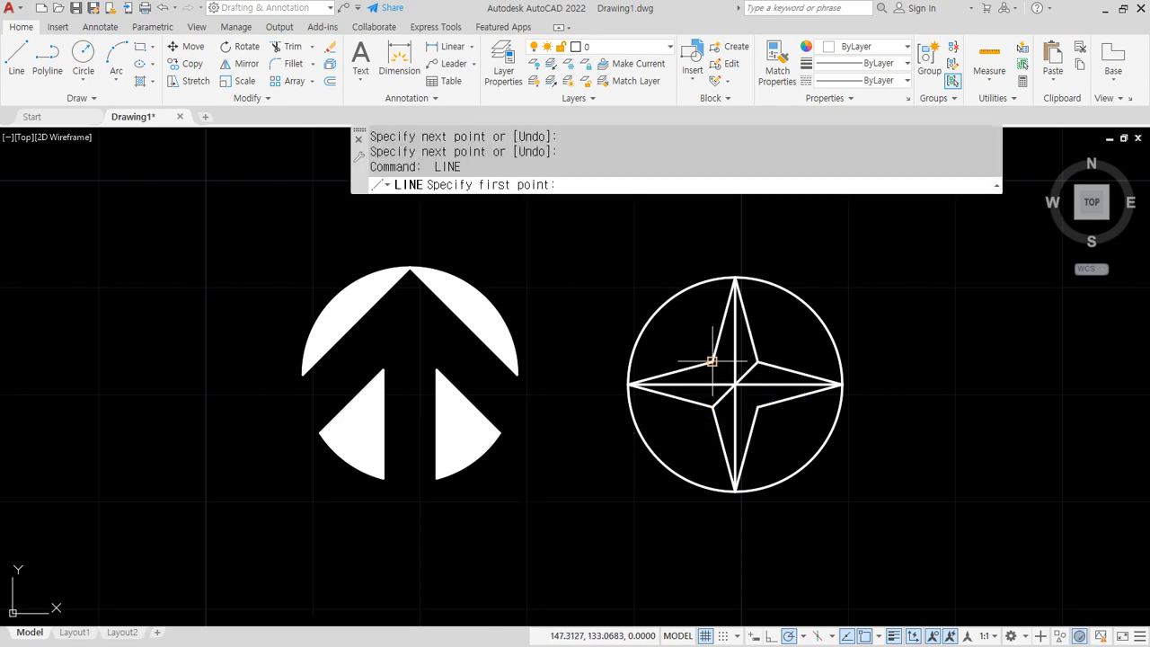
click(713, 362)
click(756, 402)
key(Return)
- Fillet the right point's upper edge with the bottom point's left edge and trim away the lines inside the star, leaving an upper-left spike
scroll(721, 344, up, 2)
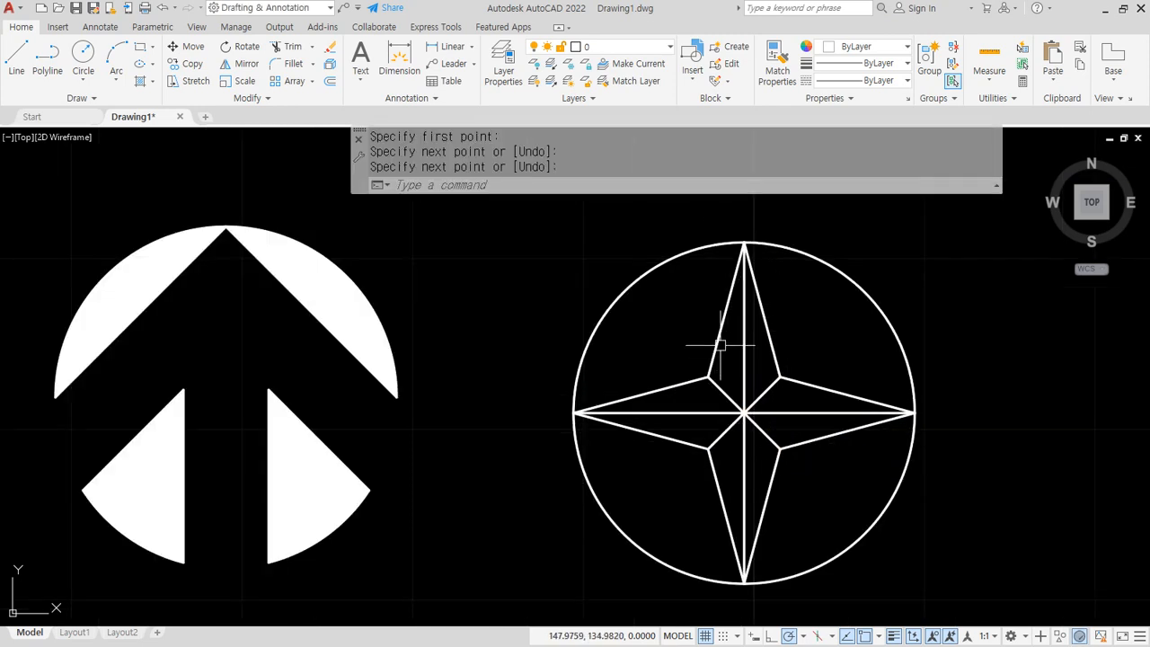
text(f)
key(Return)
click(792, 384)
click(717, 474)
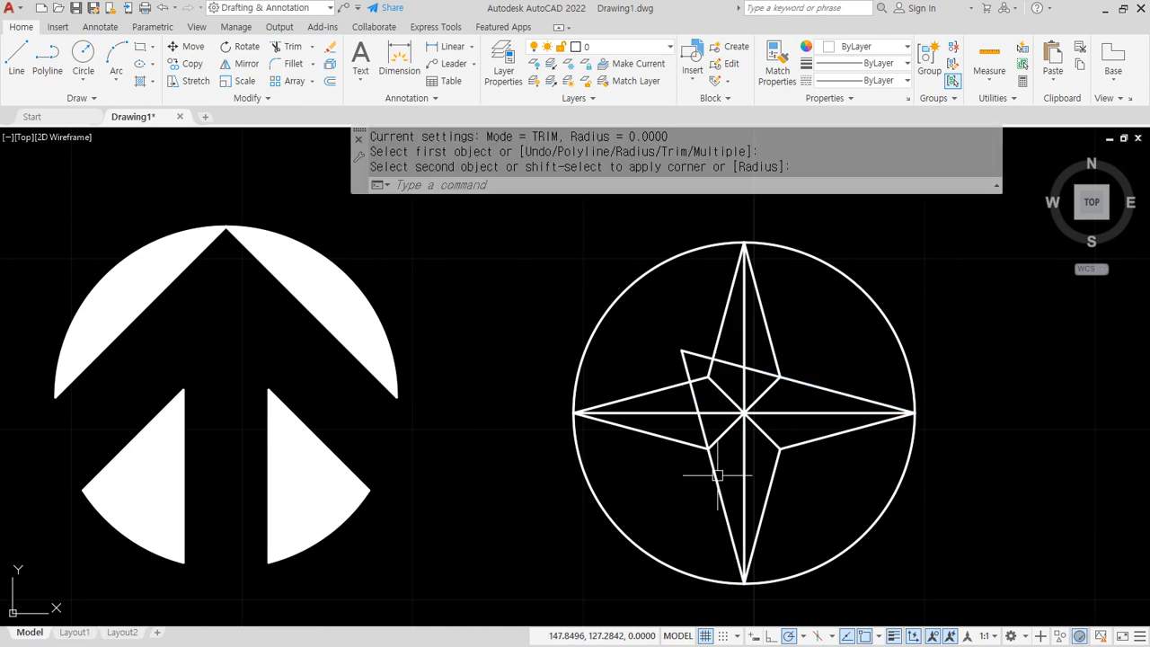
text(tr)
key(Return)
click(760, 372)
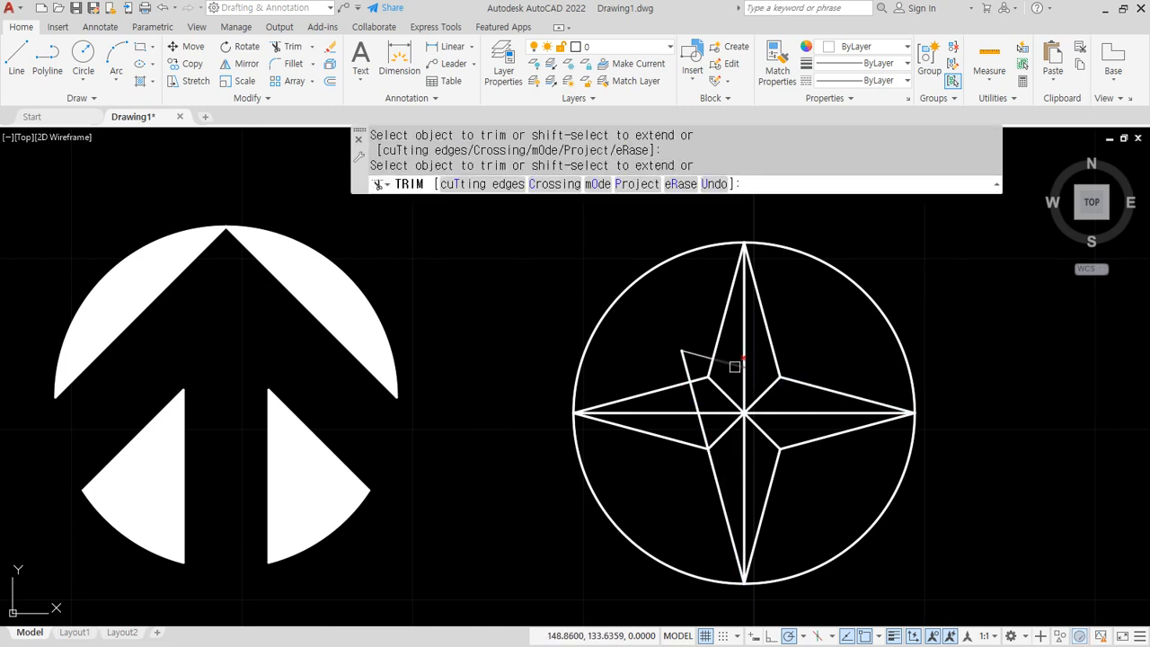
key(Return)
- Extend the star's diagonal to the tip of the small upper-left spike
text(ex)
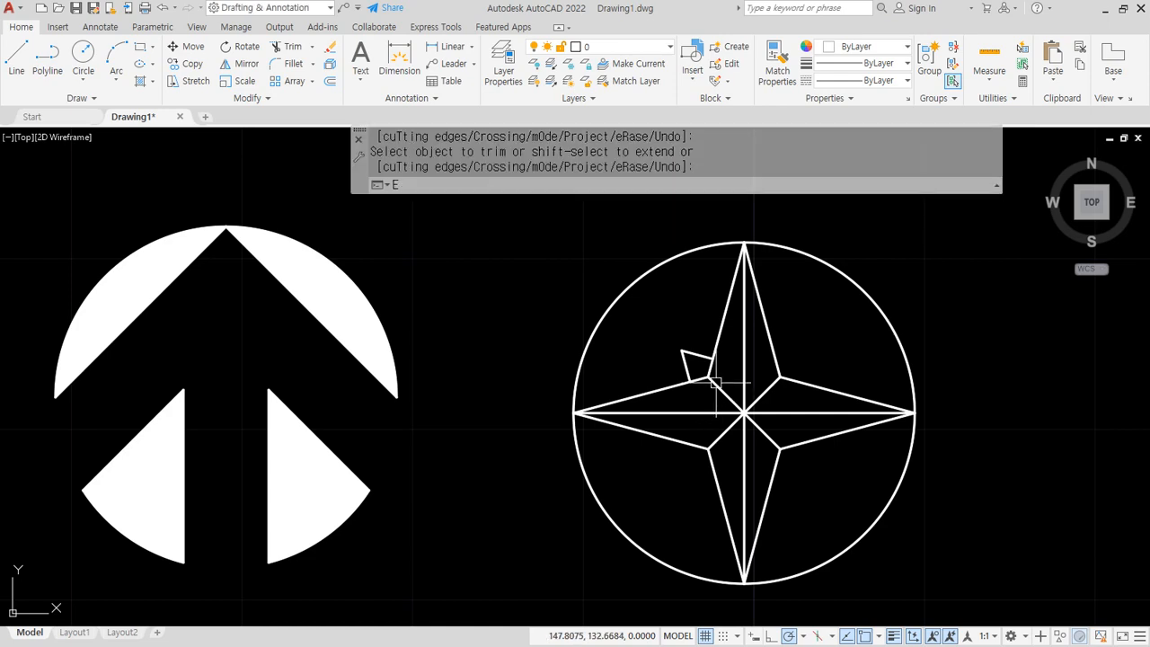
key(Return)
click(716, 385)
key(Return)
- Fillet the top point's left edge with the right point's lower edge and trim the inner lines, leaving a lower-left spike
text(f)
key(Return)
click(720, 336)
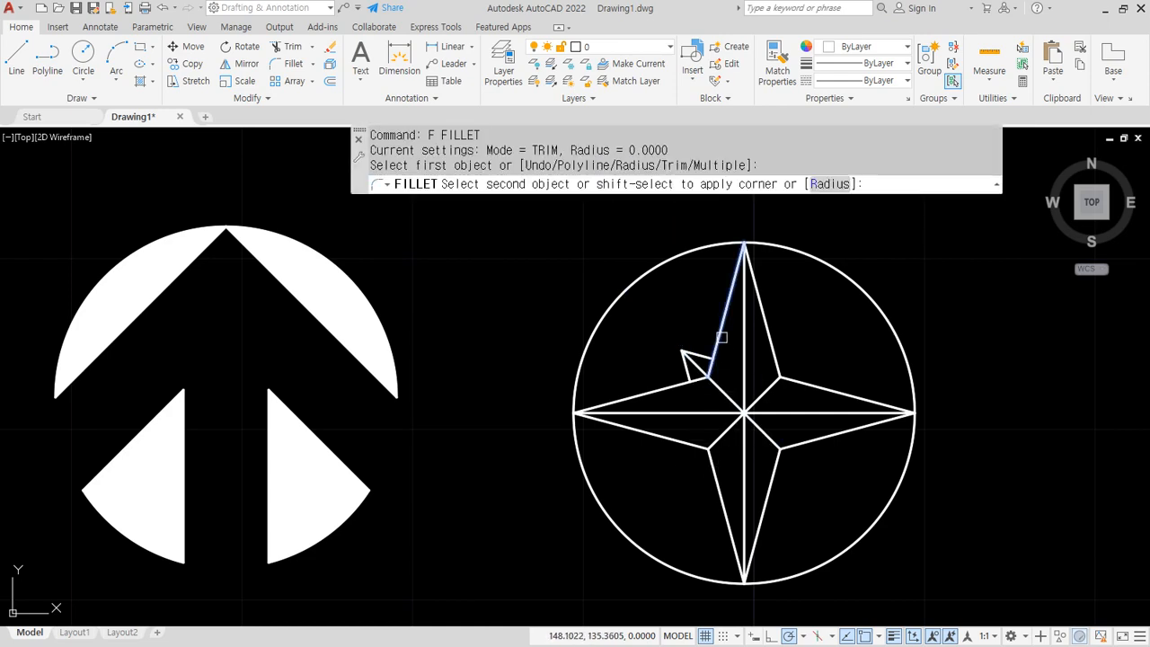
click(806, 440)
text(tr)
key(Return)
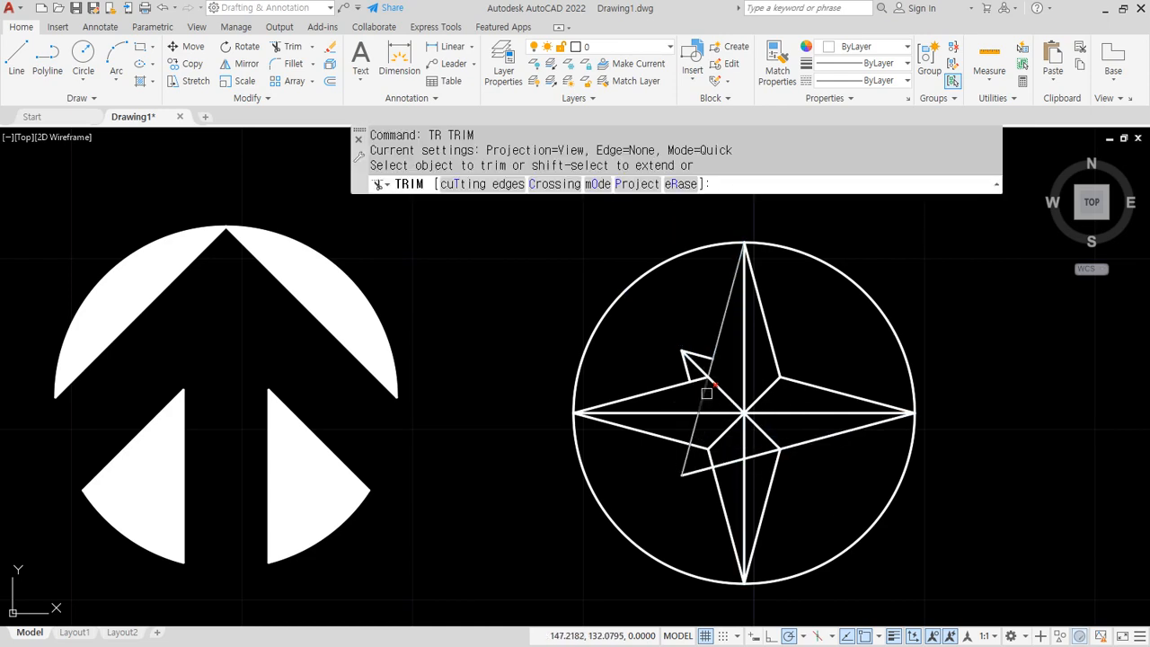
click(694, 417)
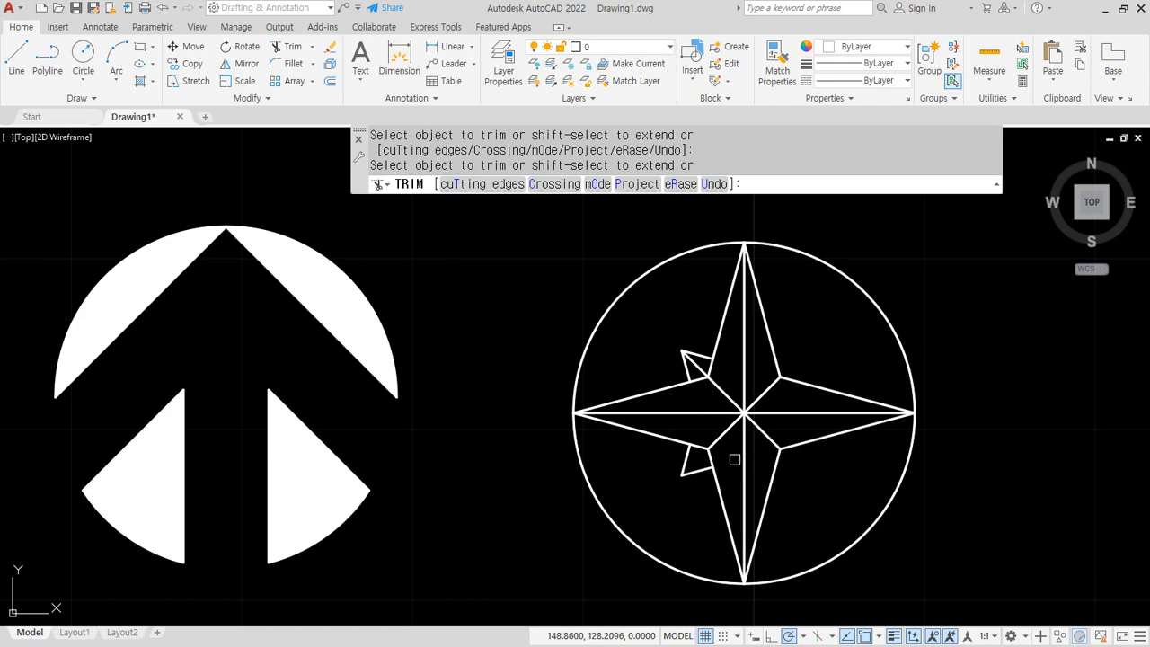
key(Return)
- Extend the star's diagonal to the tip of the small lower-left spike
text(ex)
key(Return)
key(Return)
- Fillet the left point's lower edge with the top point's right edge and trim the inner lines, leaving a lower-right spike
text(f)
key(Return)
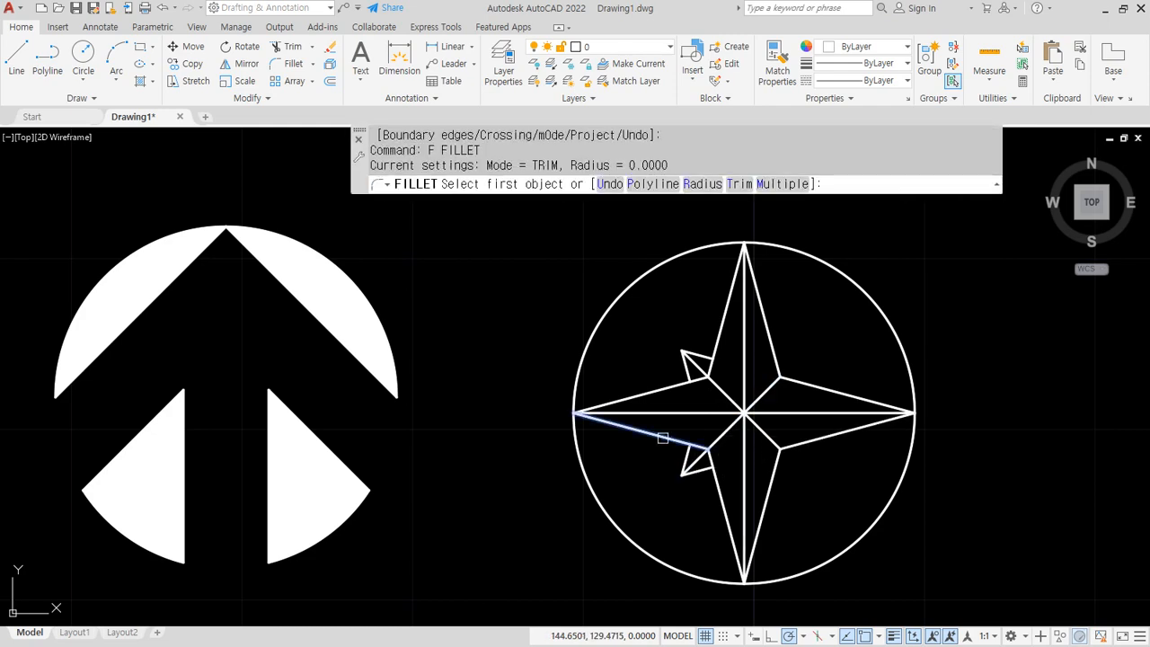
click(663, 437)
click(768, 367)
text(tr)
key(Return)
click(790, 422)
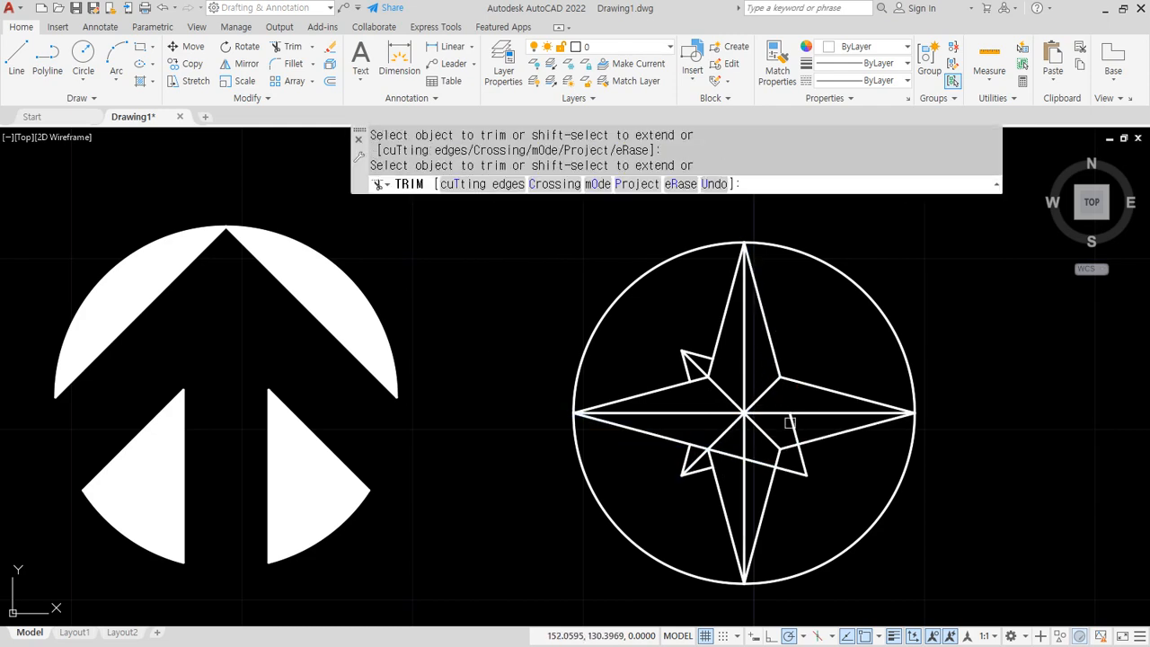
click(763, 463)
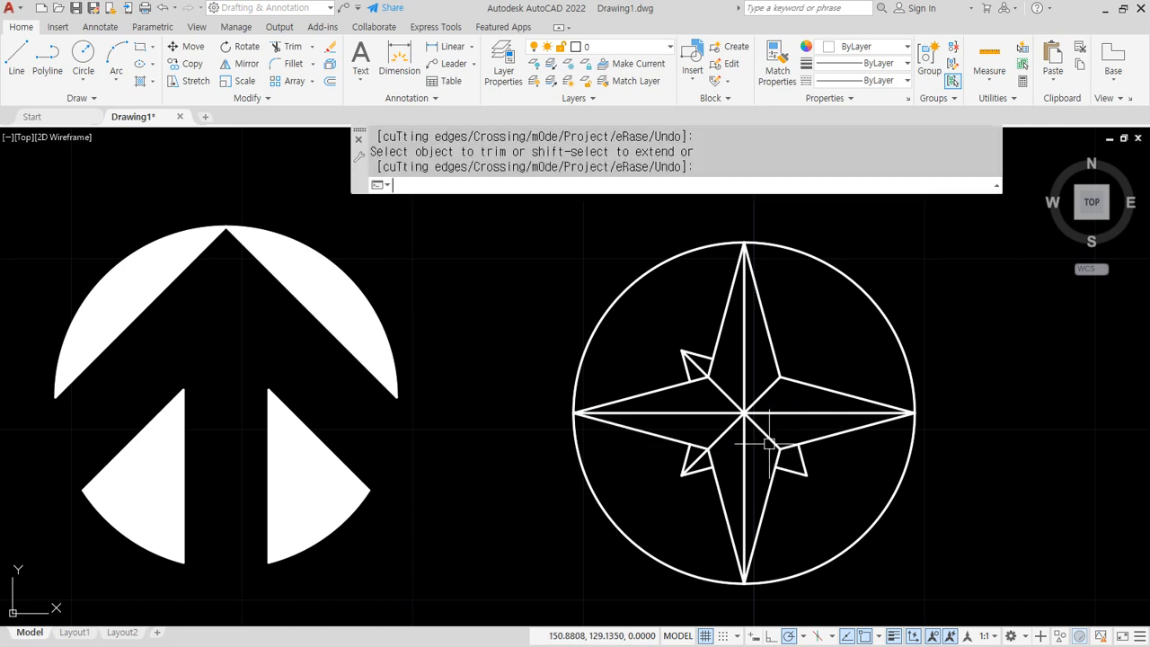
key(Return)
- Extend the star's diagonal to the tip of the small lower-right spike
text(ex)
key(Return)
click(770, 485)
key(Return)
- Fillet the left point's upper edge with the bottom point's right edge and trim the inner lines, leaving an upper-right spike
text(f)
key(Return)
click(675, 398)
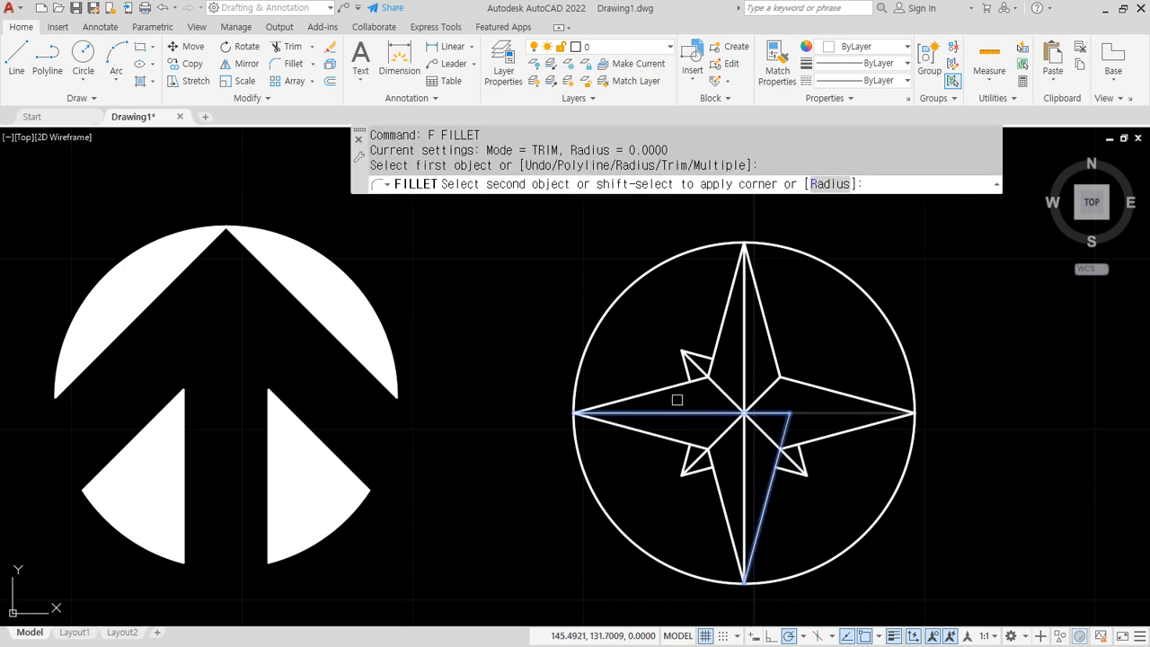
click(729, 382)
text(tr)
key(Return)
click(726, 370)
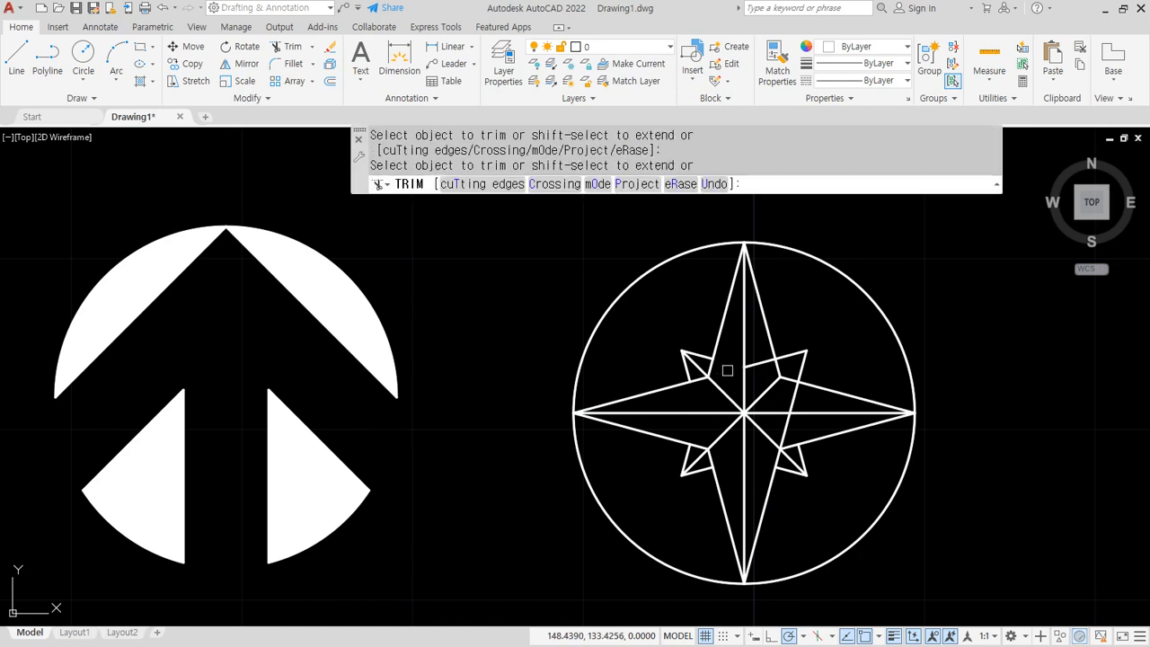
key(Return)
- Extend the star's diagonal to the tip of the small upper-right spike
text(ex)
key(Return)
click(771, 389)
key(Return)
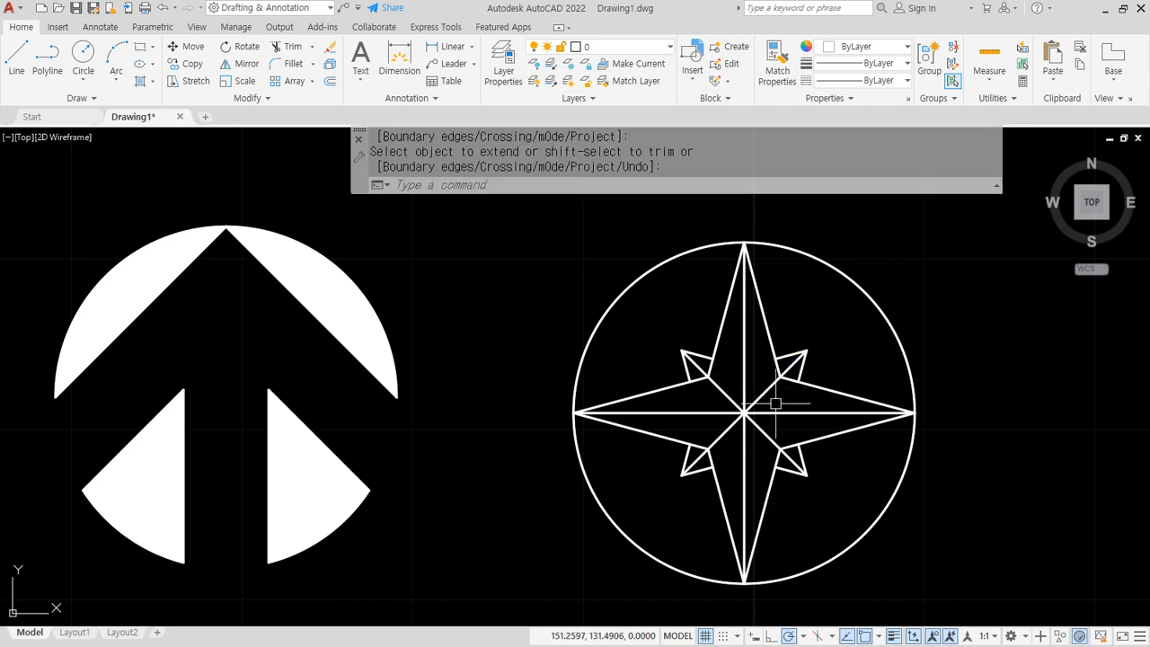
- Fill alternating halves of the star's four main points and one half of each small spike with a SOLID hatch
text(h)
key(Return)
click(729, 357)
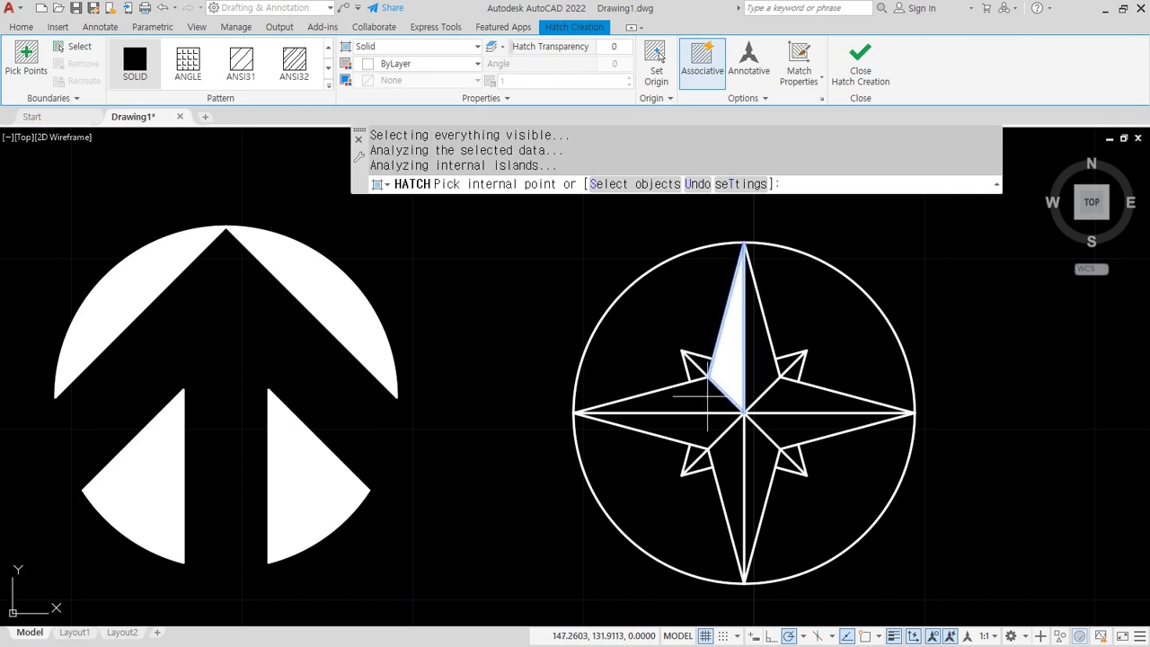
click(714, 429)
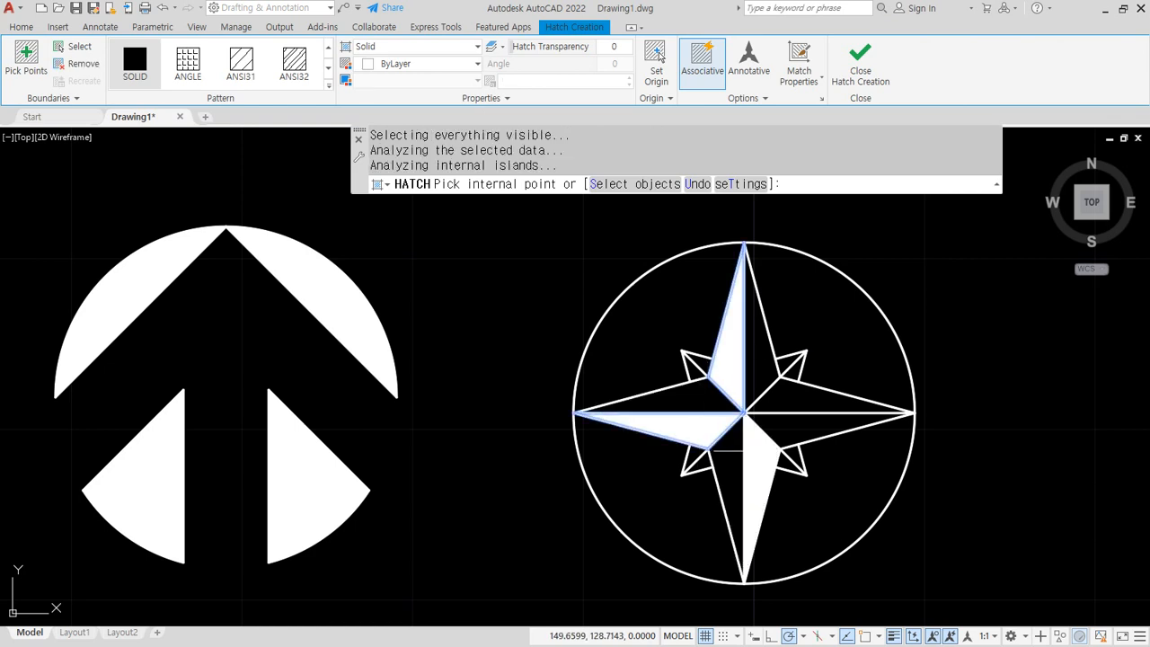
click(759, 451)
click(785, 395)
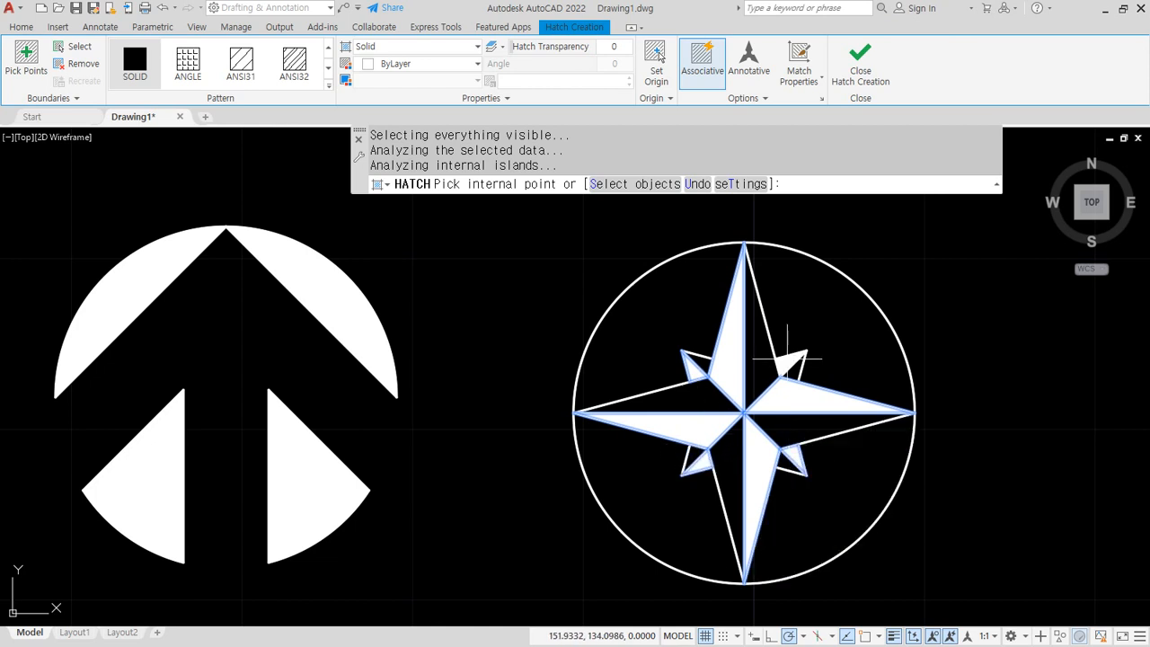
key(Return)
- Erase both circular symbols and zoom to the full drawing area
scroll(811, 513, down, 4)
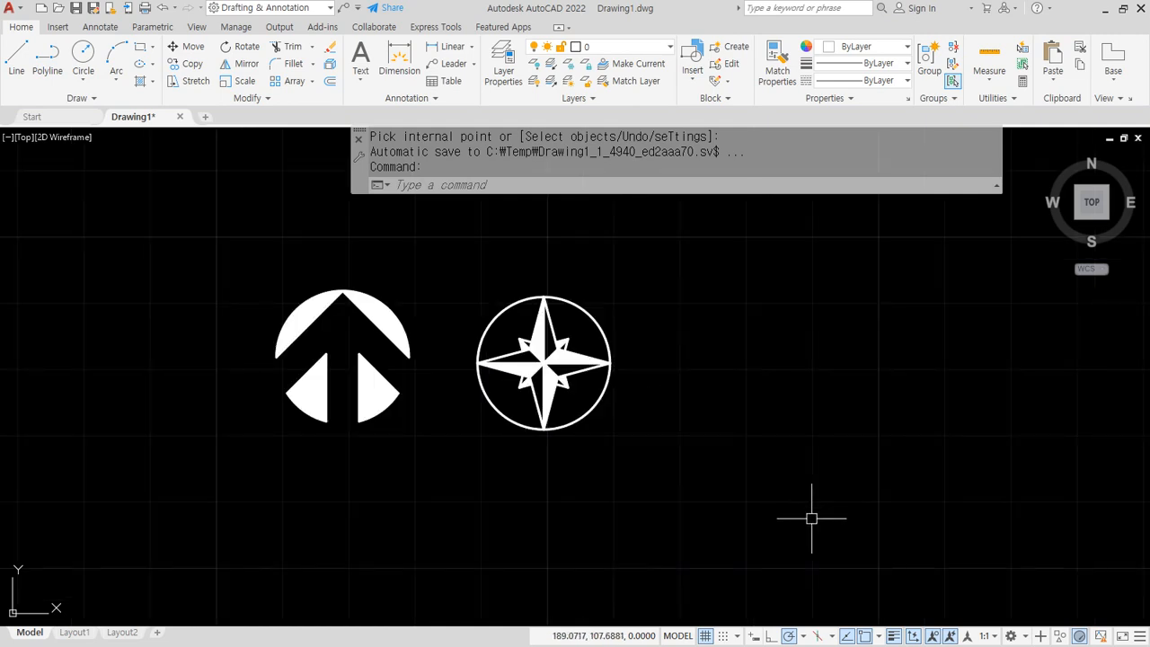
click(781, 511)
click(278, 306)
text(e)
key(Return)
text(z)
key(Return)
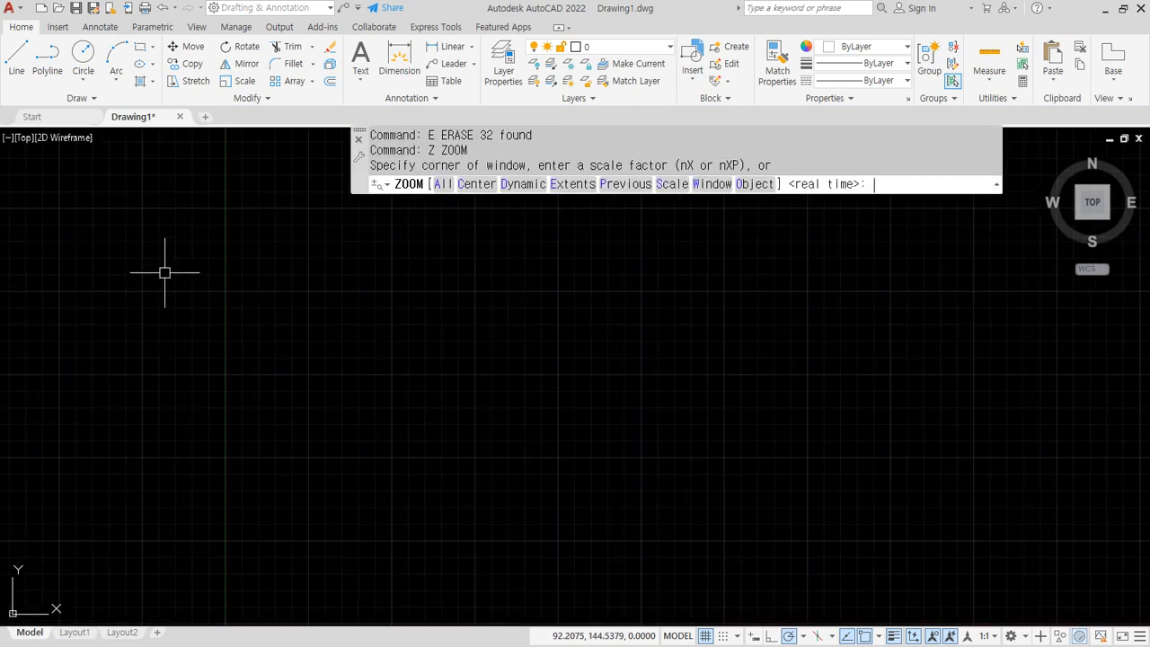
text(a)
key(Return)
- Draw a large horizontal rectangle just above and to the right of the drawing origin
text(rec)
key(Return)
click(326, 477)
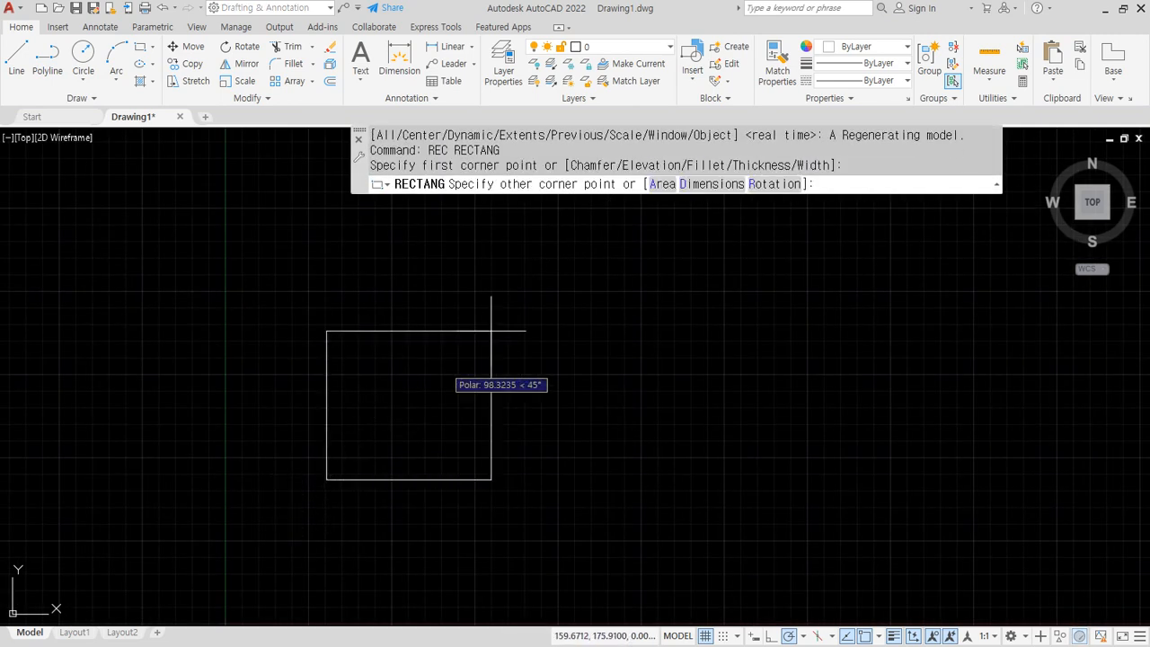
middle_drag(491, 329, 411, 429)
click(707, 213)
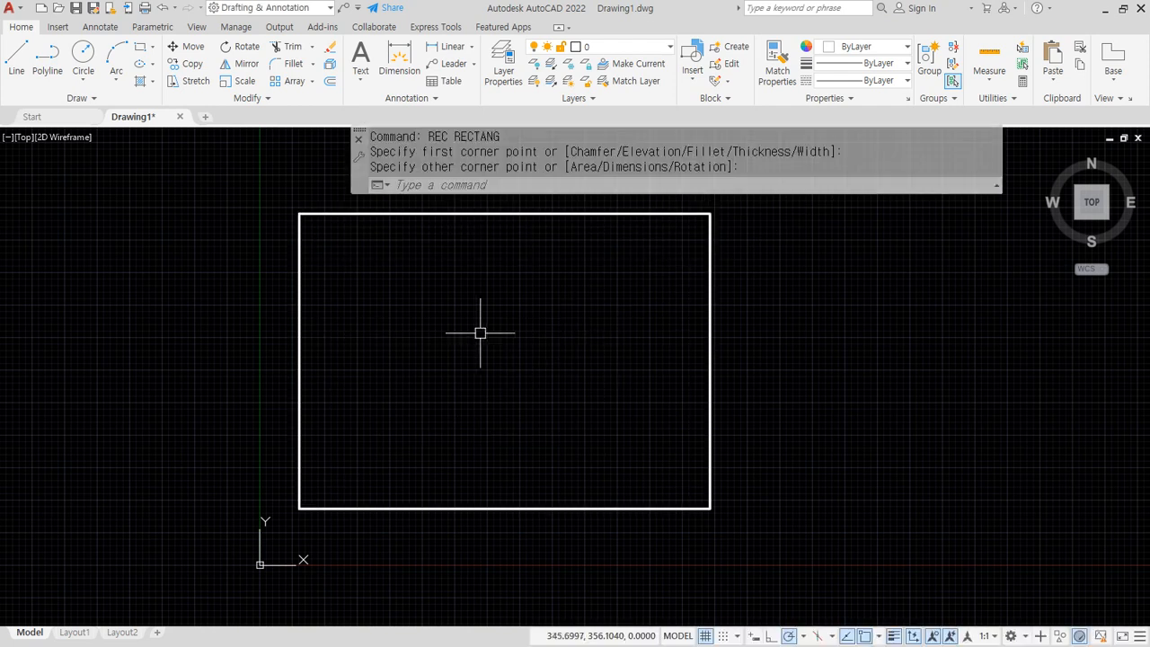
- Hatch the inside of the rectangle and switch its pattern to the GR_LINEAR gradient
middle_drag(477, 329, 439, 378)
text(h)
key(Return)
click(438, 378)
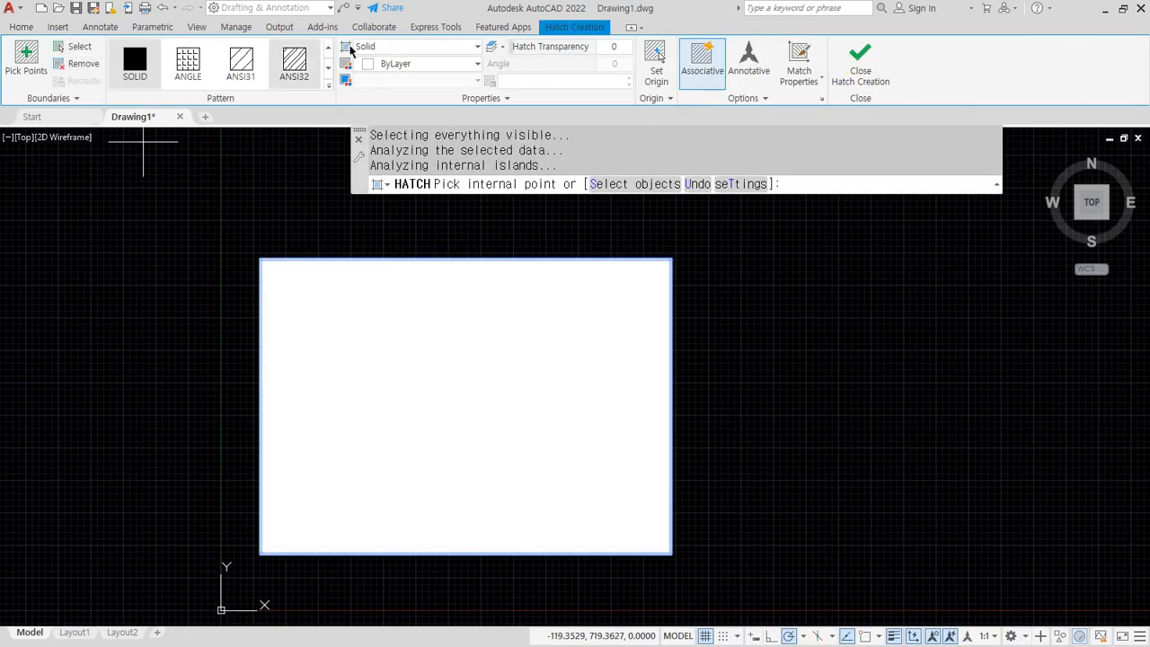
click(430, 65)
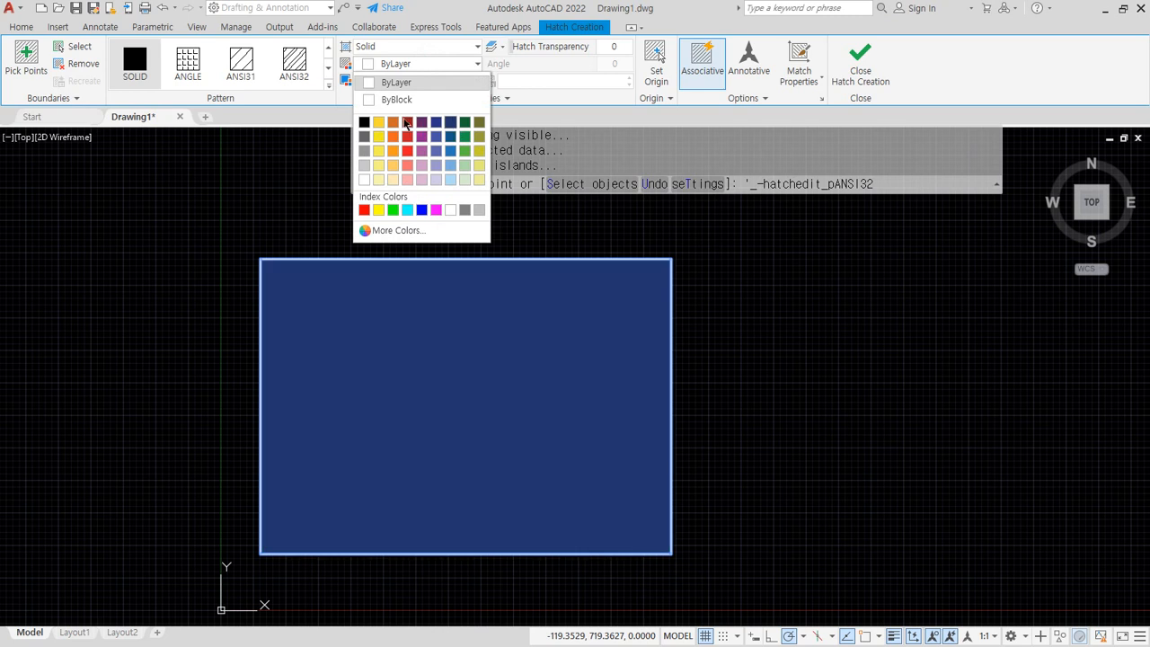
click(329, 87)
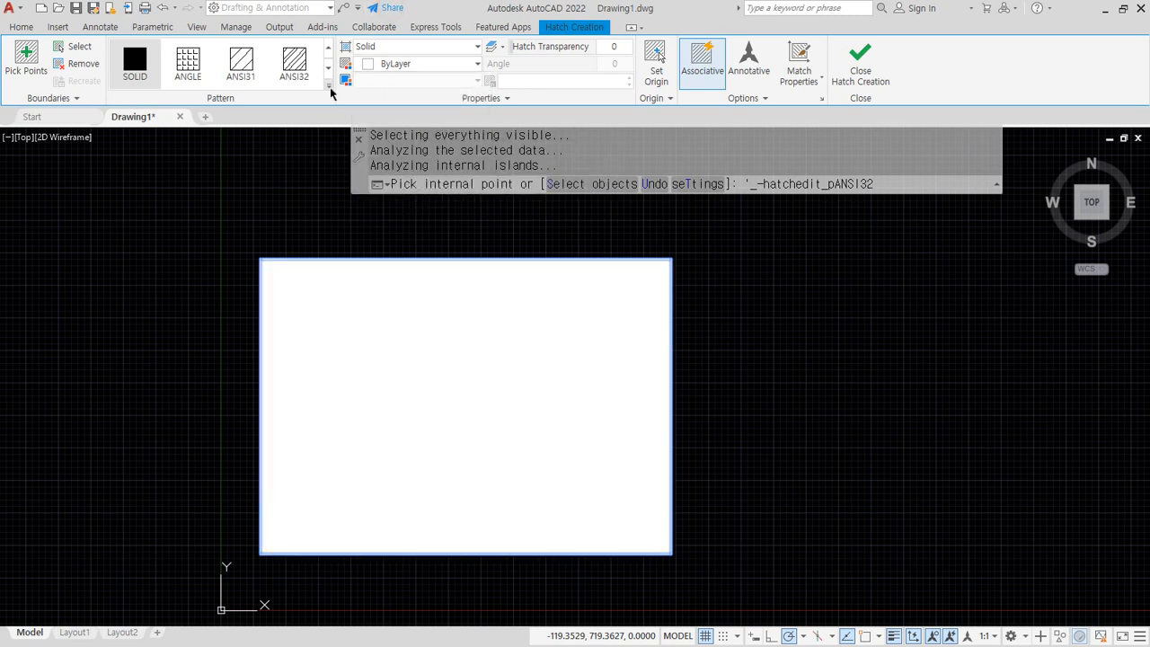
scroll(330, 92, down, 3)
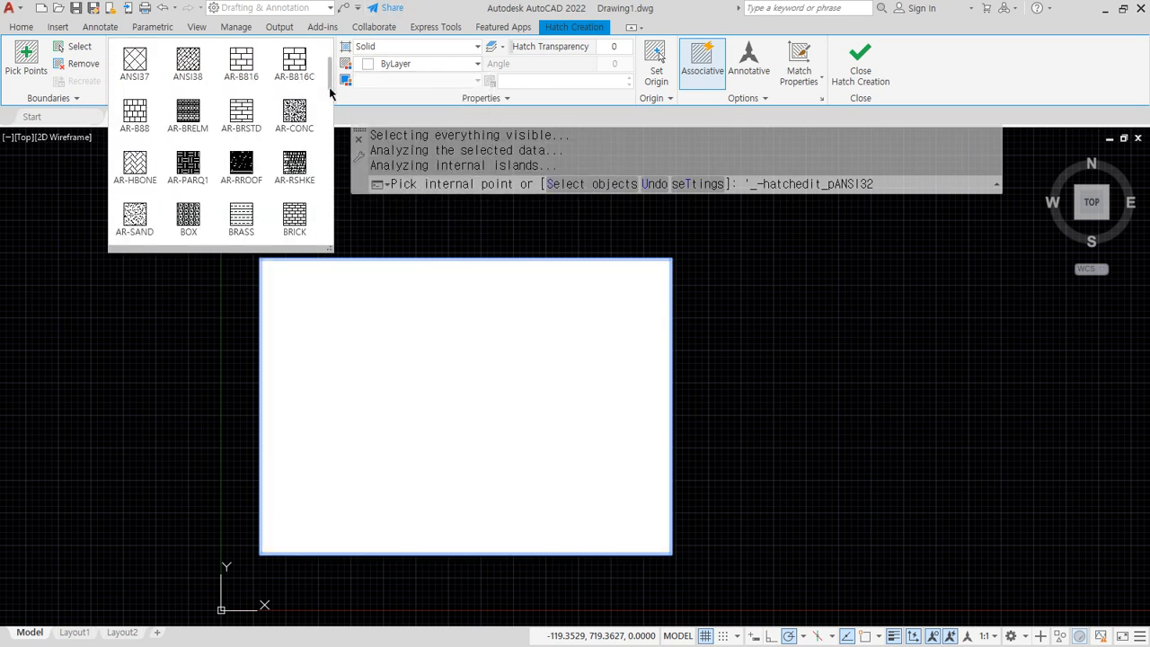
scroll(330, 93, down, 5)
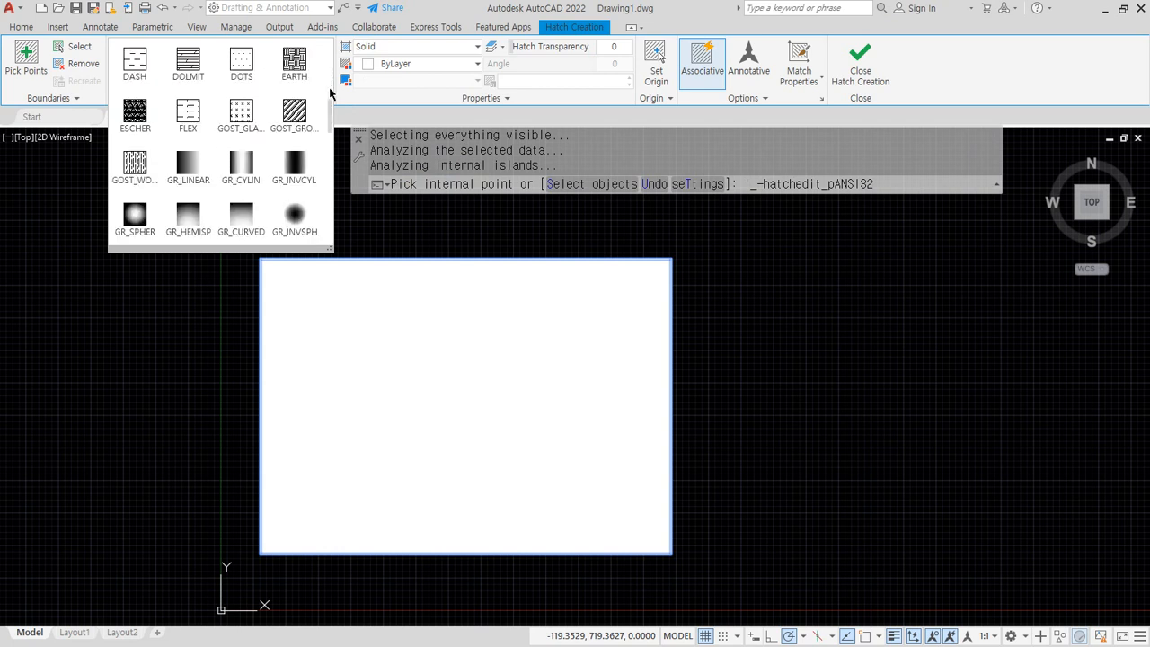
scroll(329, 93, down, 1)
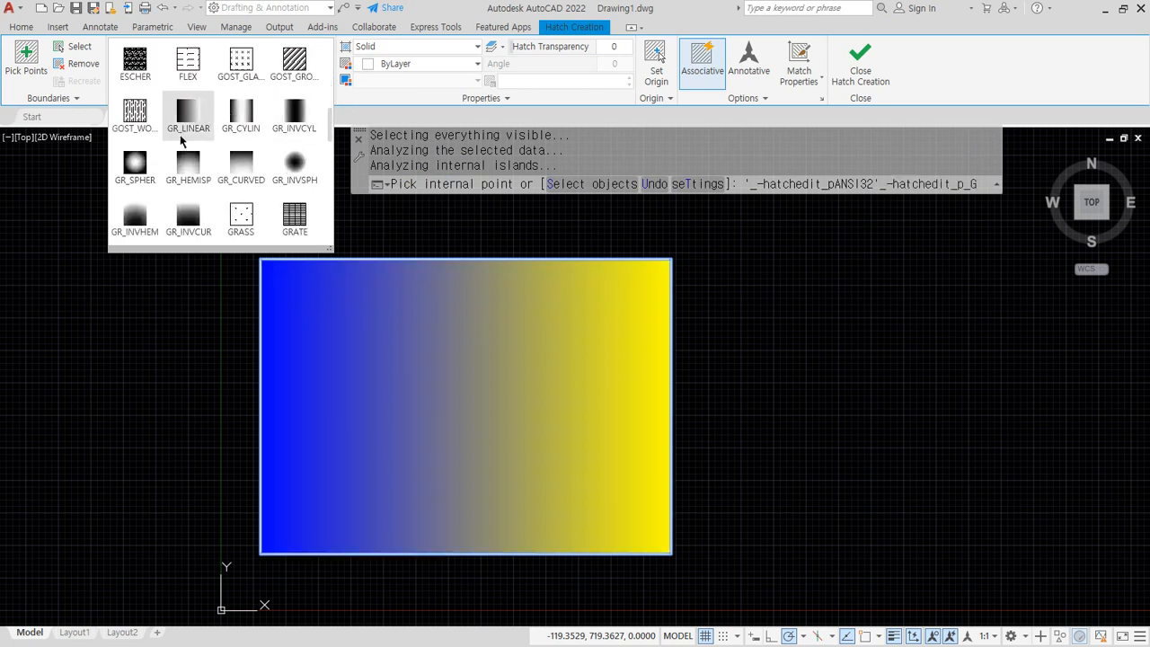
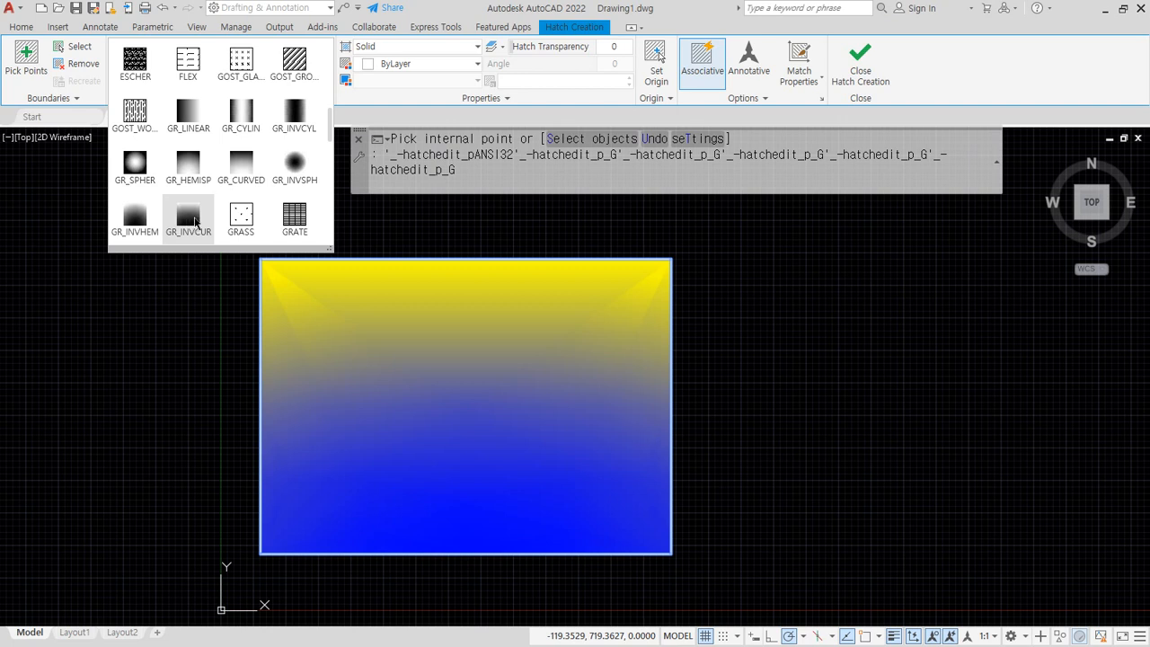
click(182, 115)
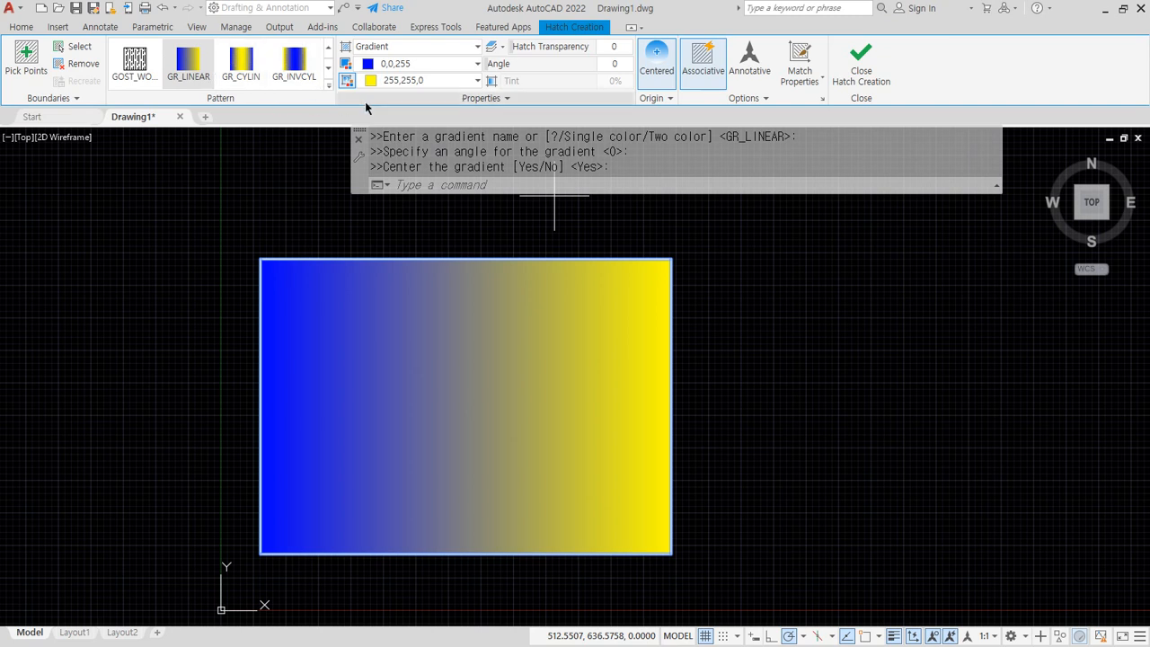
- Set the gradient hatch's two colours to Blue and Cyan
click(440, 63)
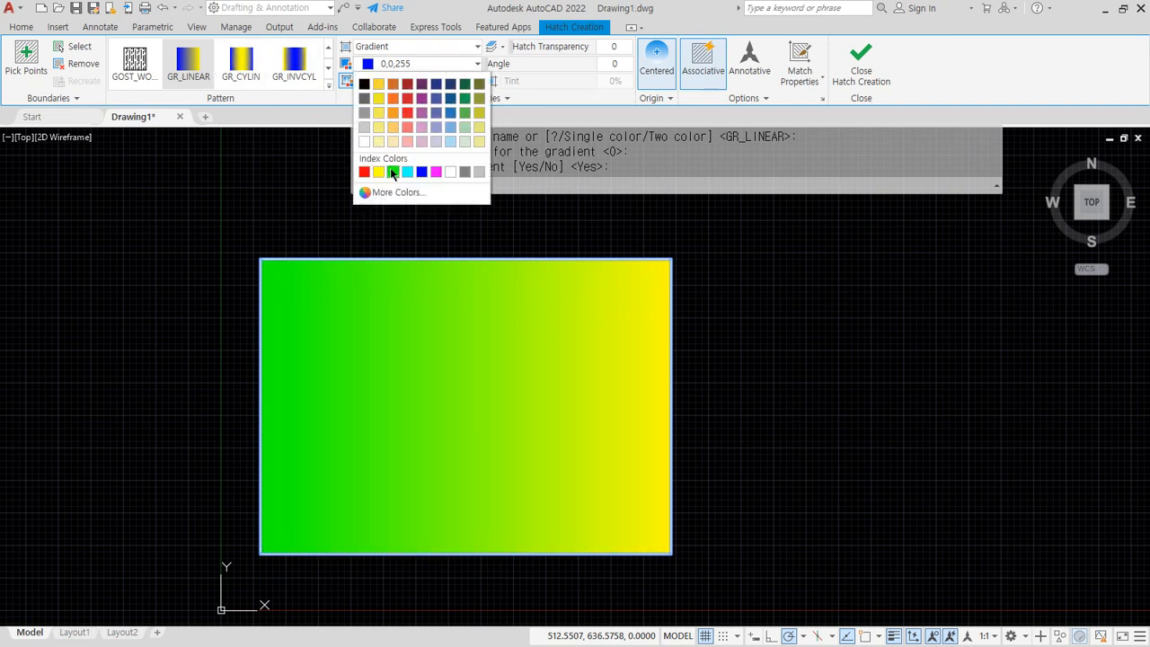
click(458, 81)
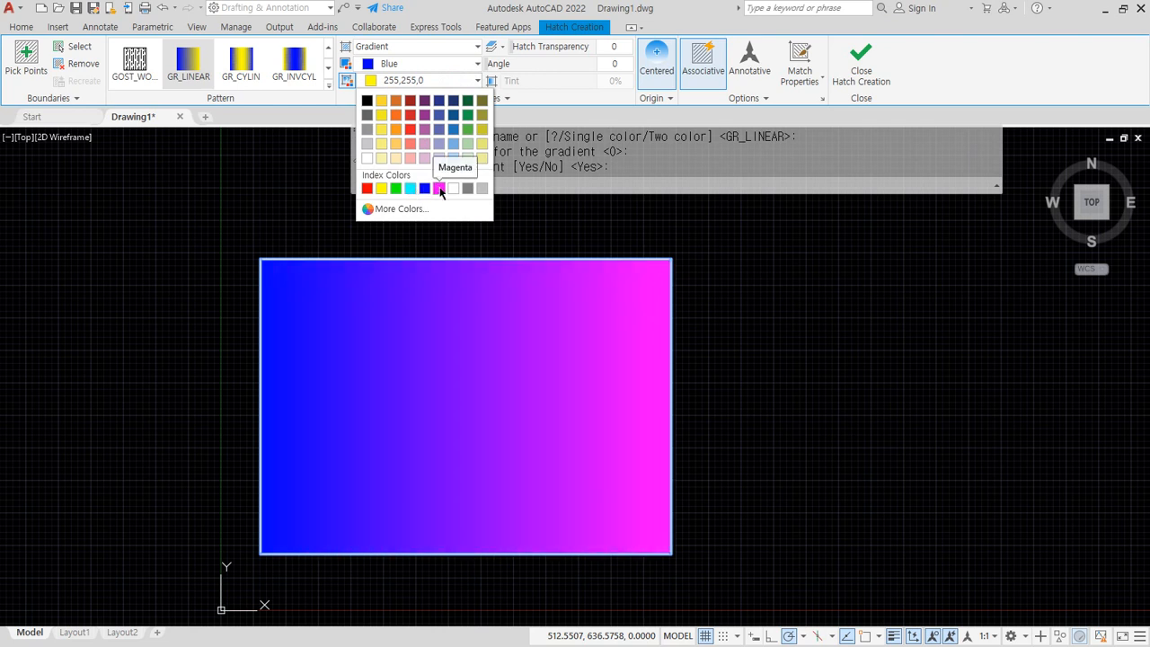
click(409, 188)
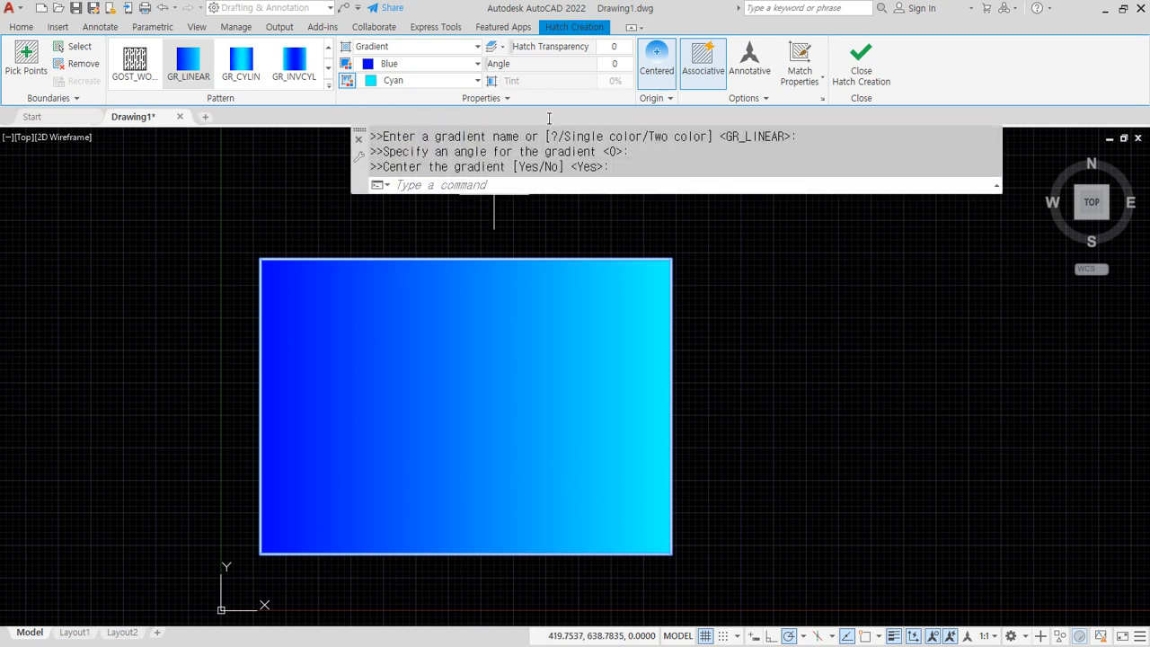
- Change the rectangle's gradient pattern to GR_CYLIN, followed by GR_INVCYL
click(198, 74)
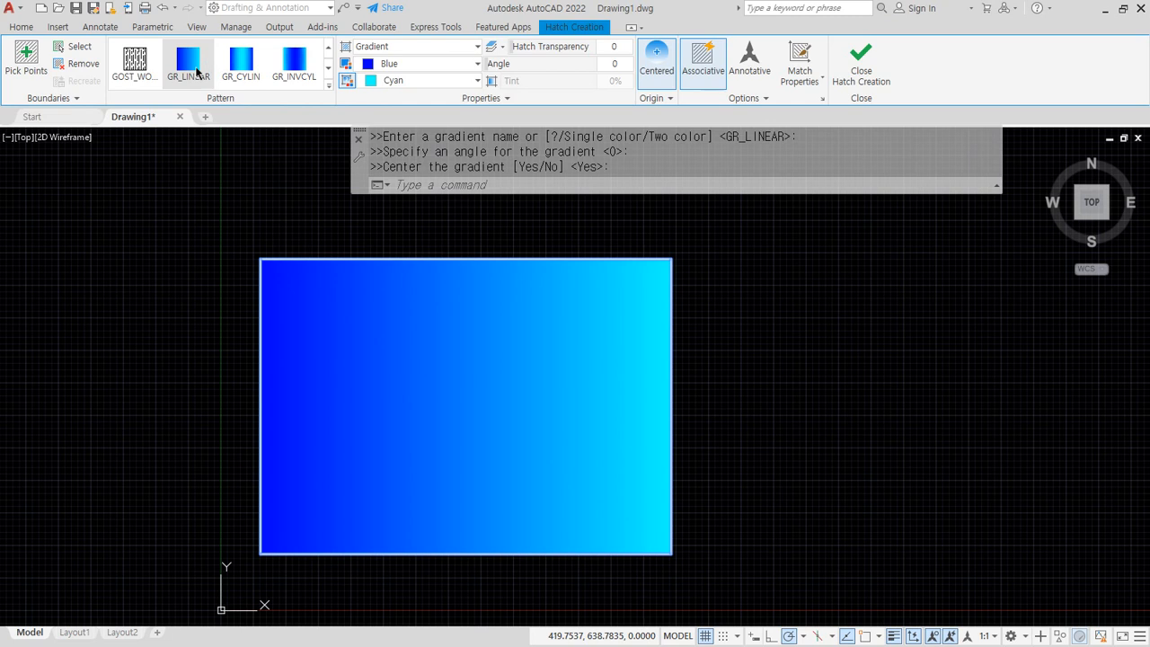
click(245, 65)
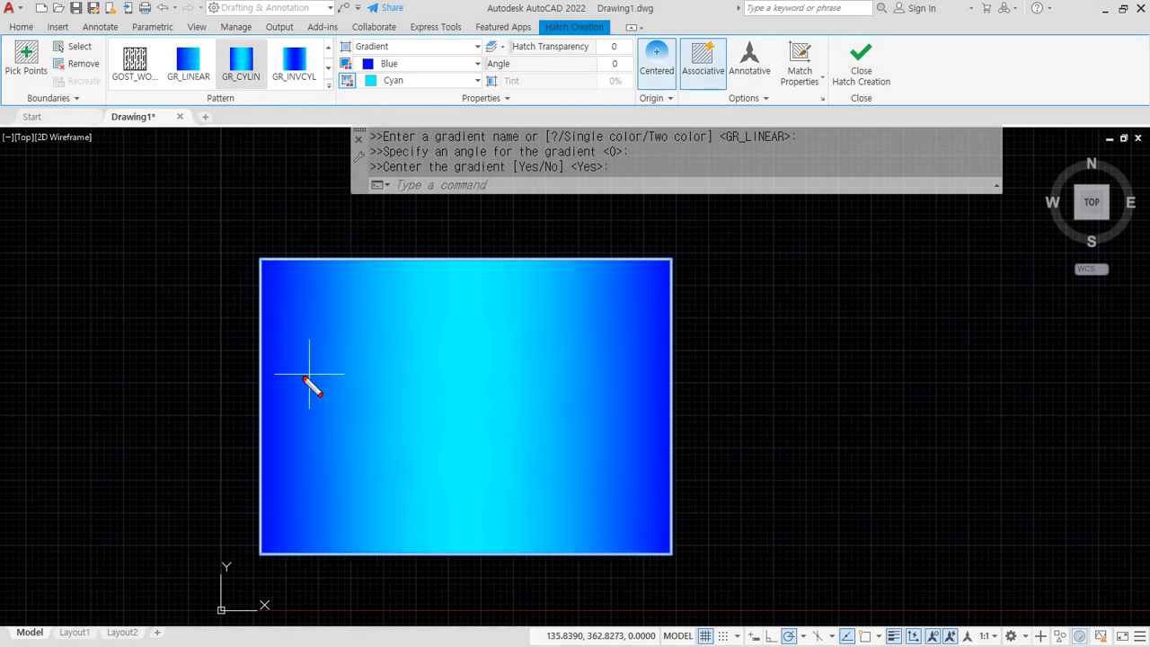
mouse_move(312, 364)
mouse_down()
mouse_move(539, 311)
mouse_move(616, 380)
mouse_move(595, 400)
mouse_up()
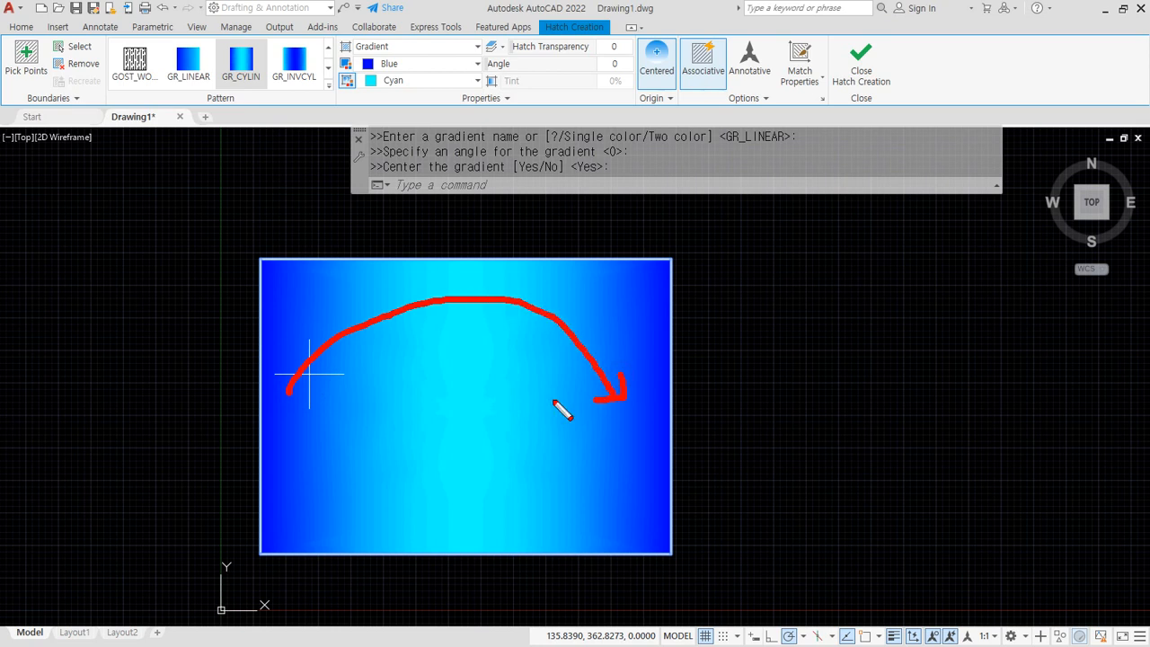
drag(282, 349, 290, 409)
click(292, 72)
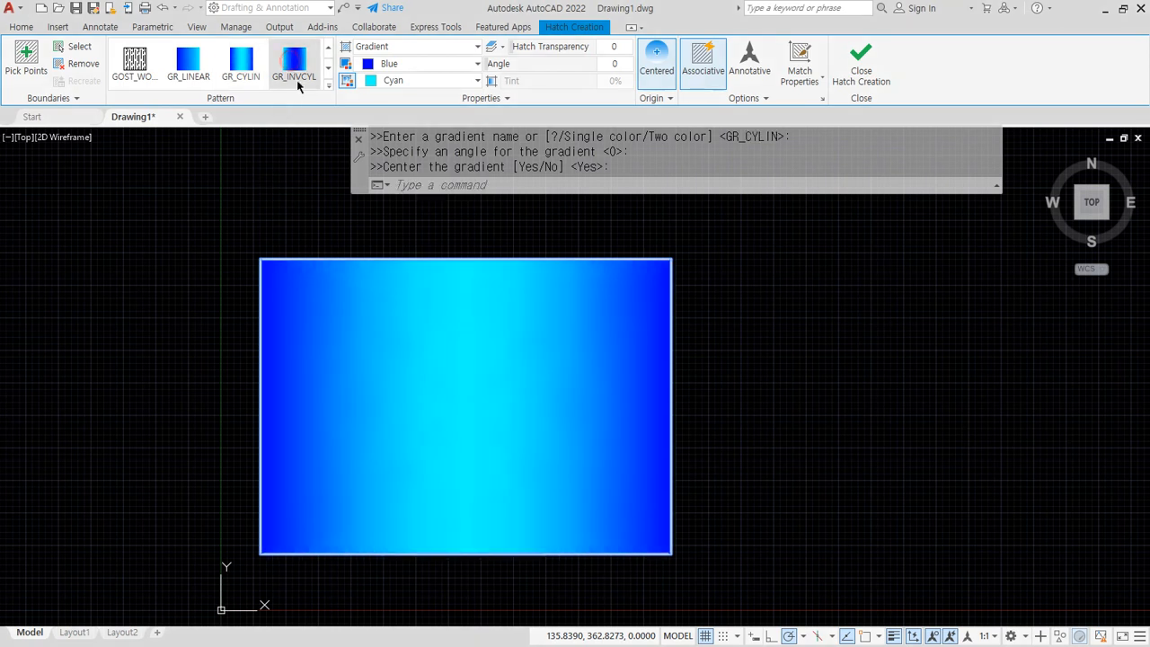
mouse_move(295, 308)
mouse_down()
mouse_move(551, 408)
mouse_move(597, 345)
mouse_move(603, 375)
mouse_up()
key(Escape)
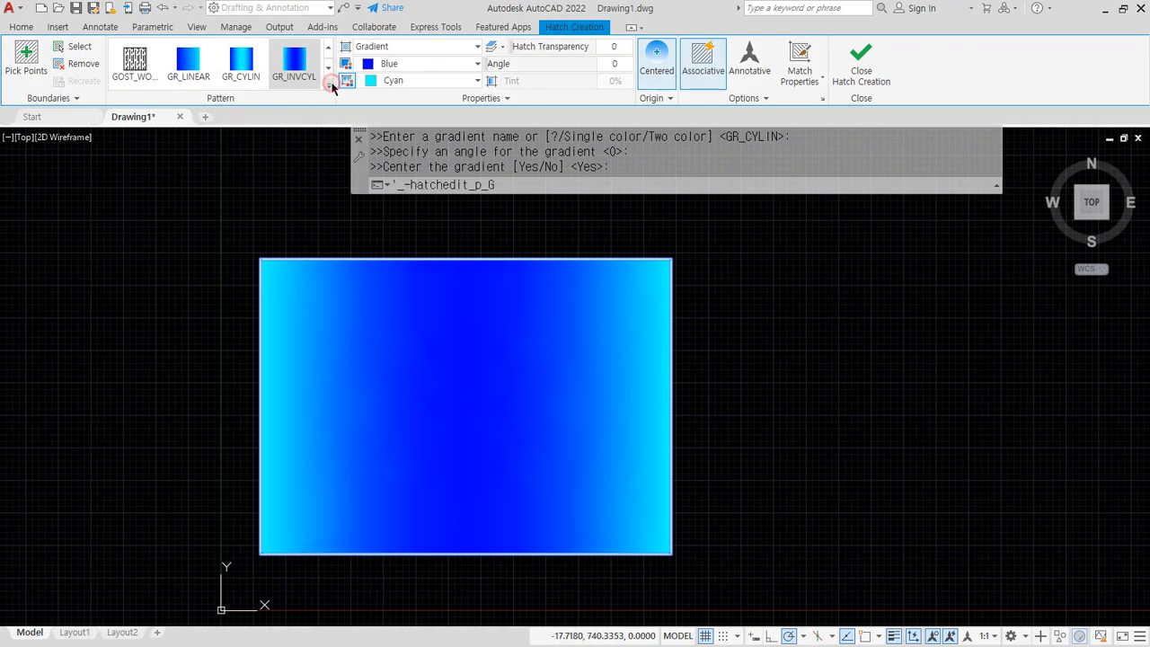
- Try the GR_SPHER, GR_HEMISP, GR_CURVED, GR_INVSPH, GR_INVHEM and GR_INVCUR gradients on the rectangle
click(329, 84)
click(135, 164)
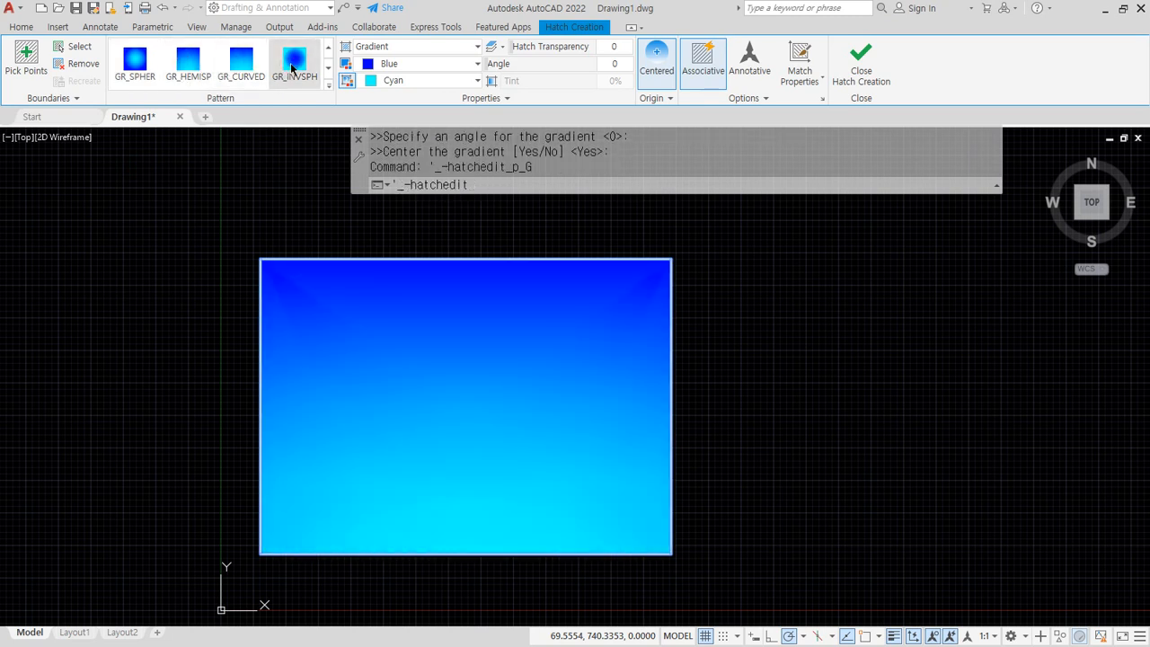
click(329, 84)
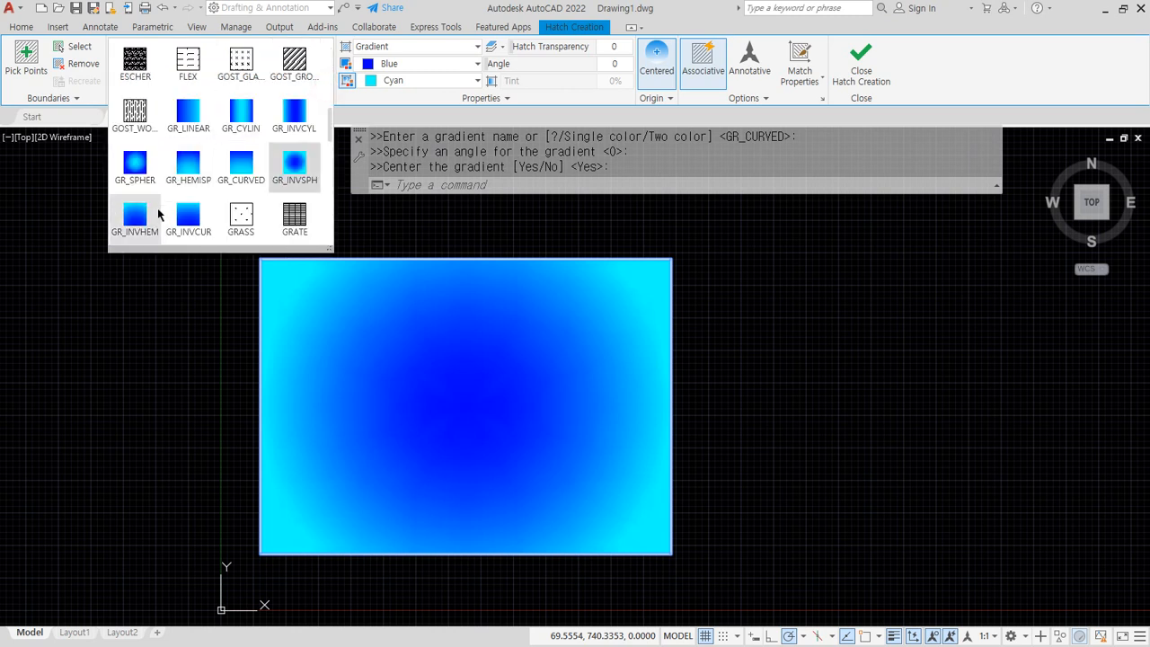
click(137, 223)
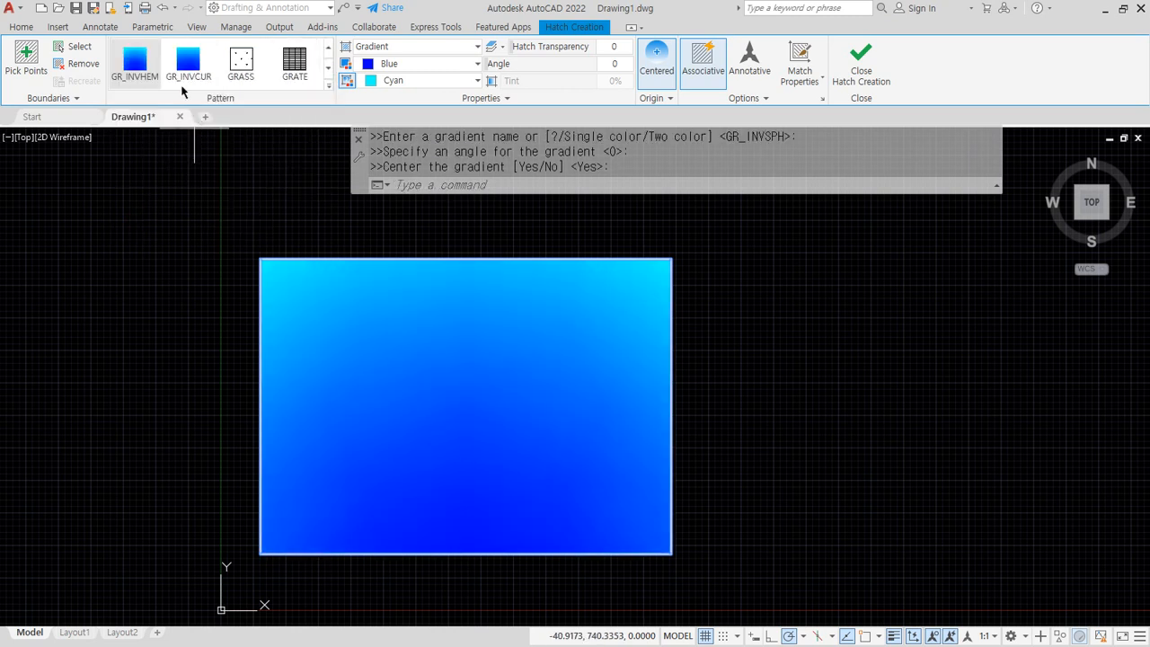
click(135, 71)
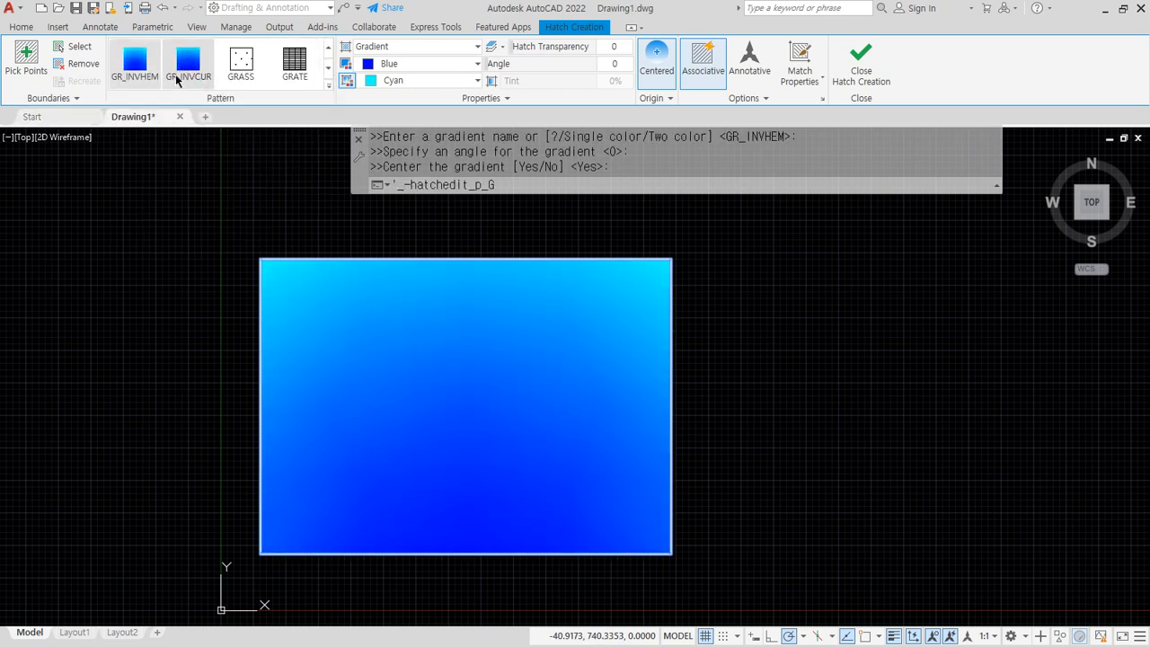
click(328, 84)
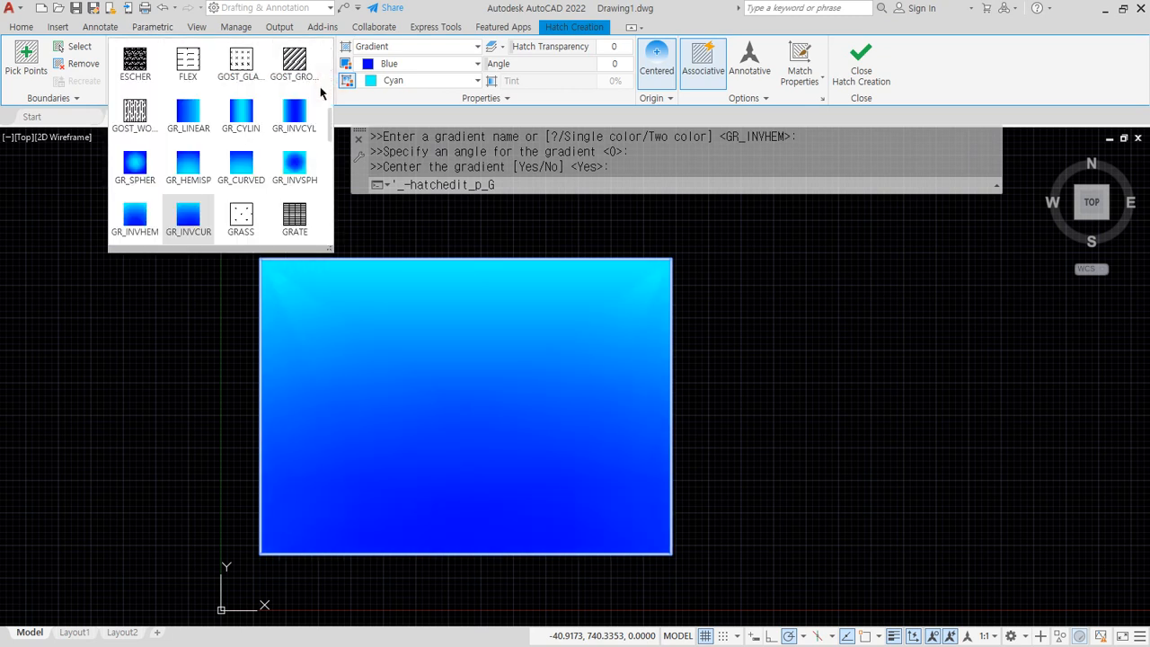
- Return the gradient to GR_LINEAR and erase the hatch, keeping the rectangle
click(187, 101)
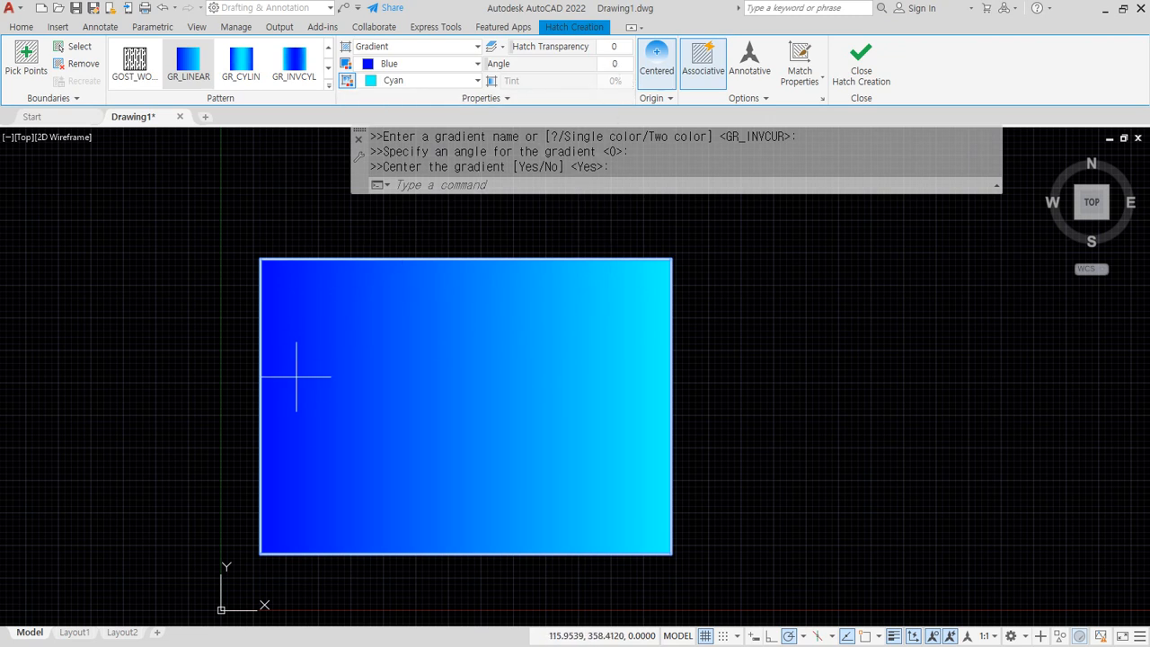
click(577, 315)
key(Delete)
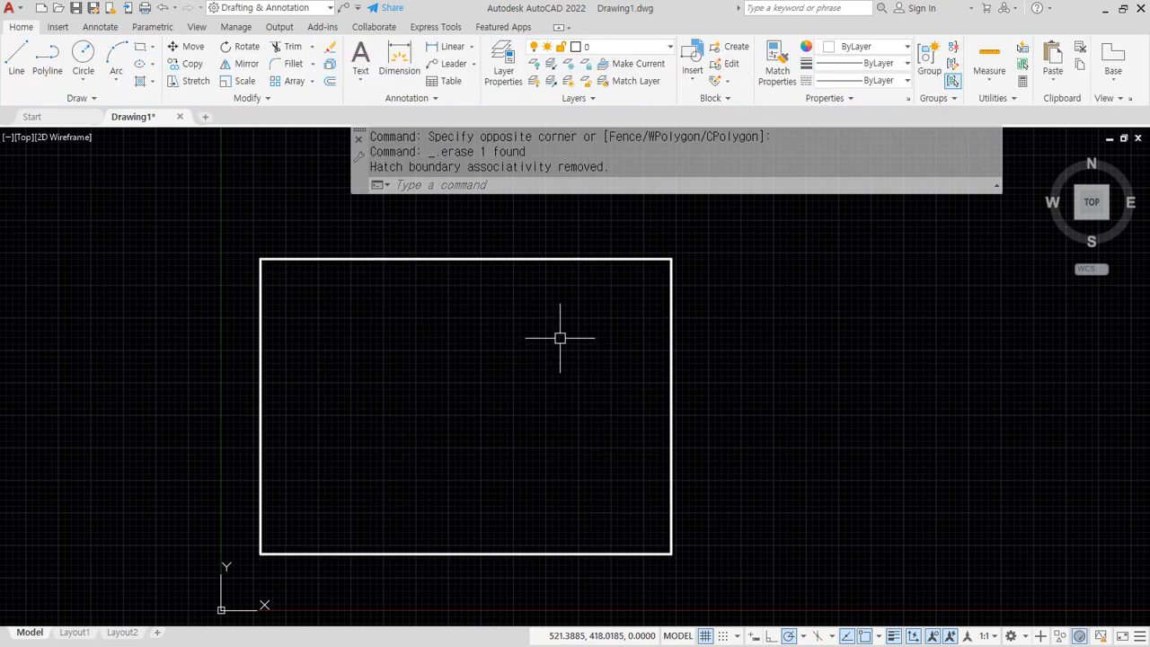
- Hatch the inside of the empty rectangle with the user-defined USER pattern
text(h)
key(Return)
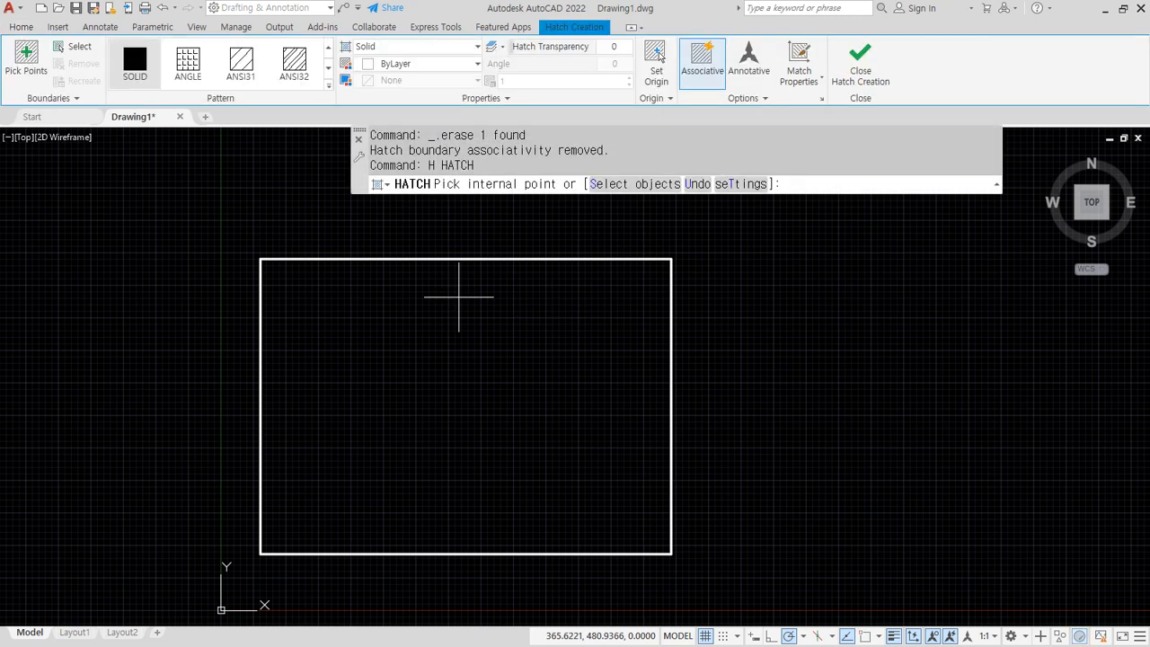
click(465, 384)
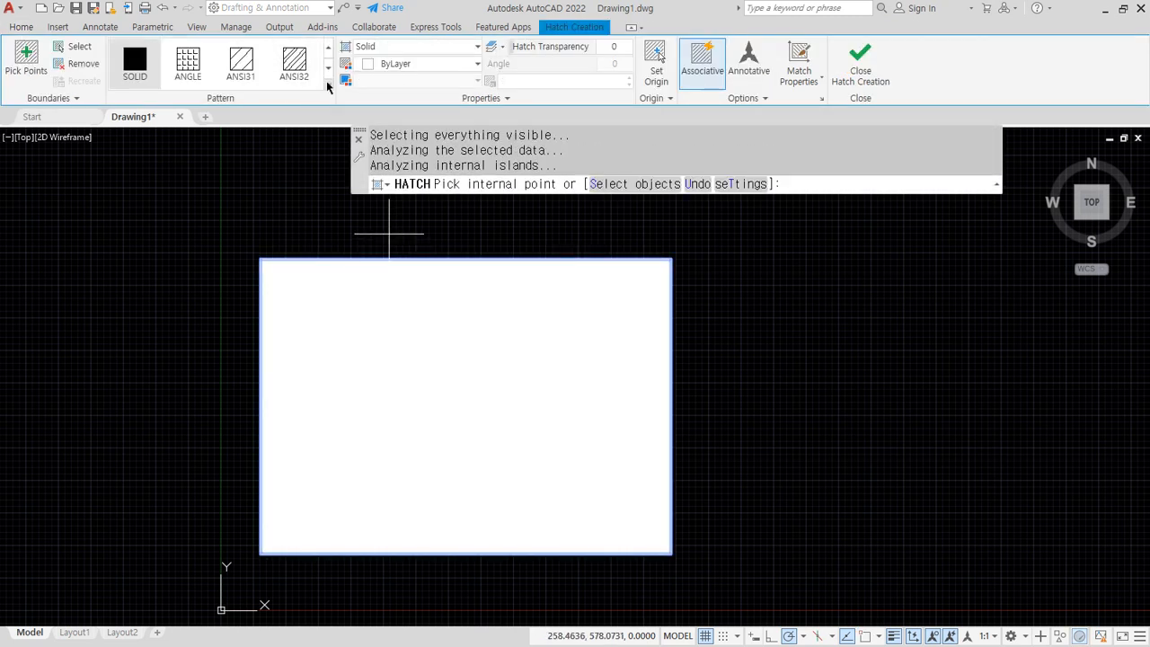
click(328, 86)
scroll(296, 166, down, 10)
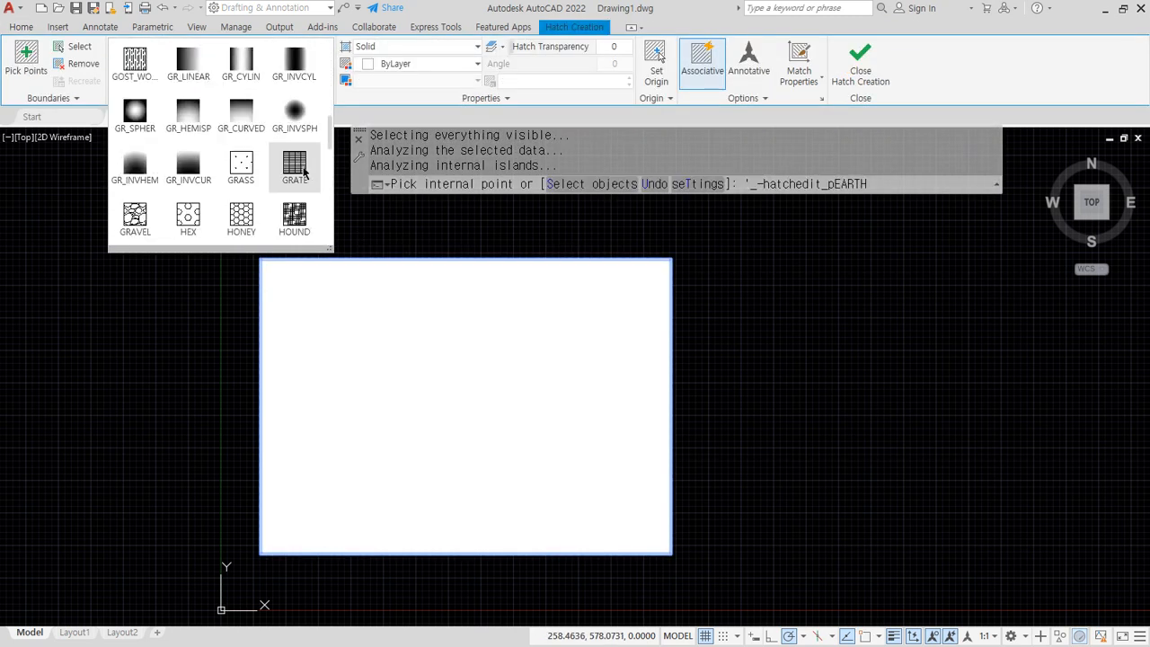
scroll(303, 171, down, 8)
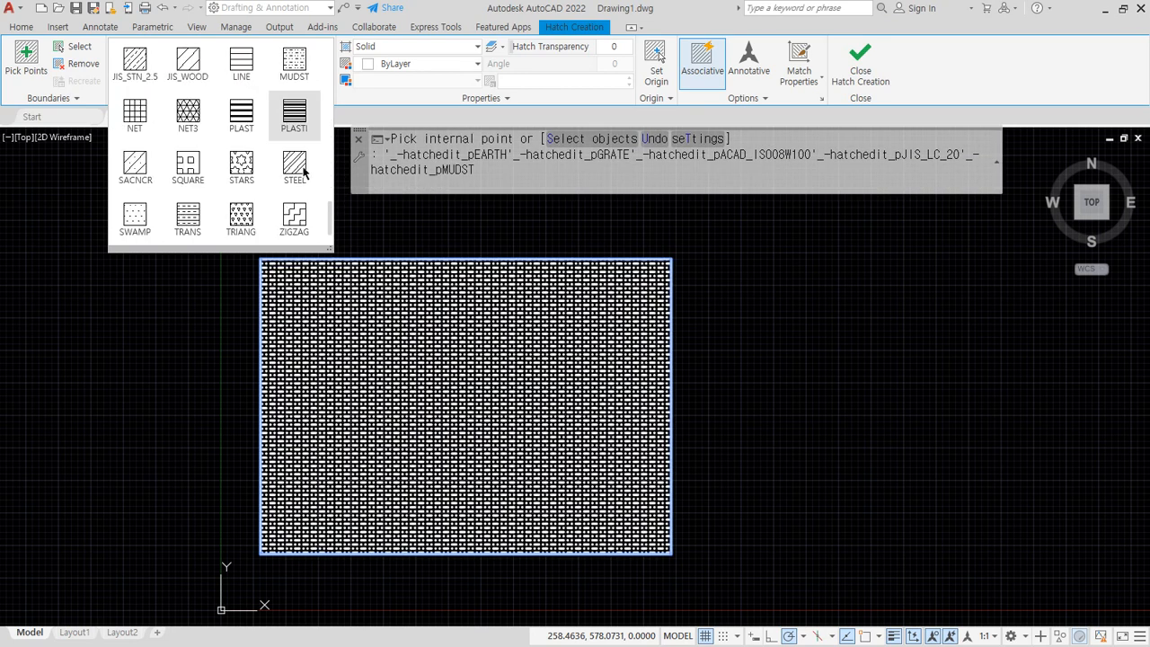
click(134, 215)
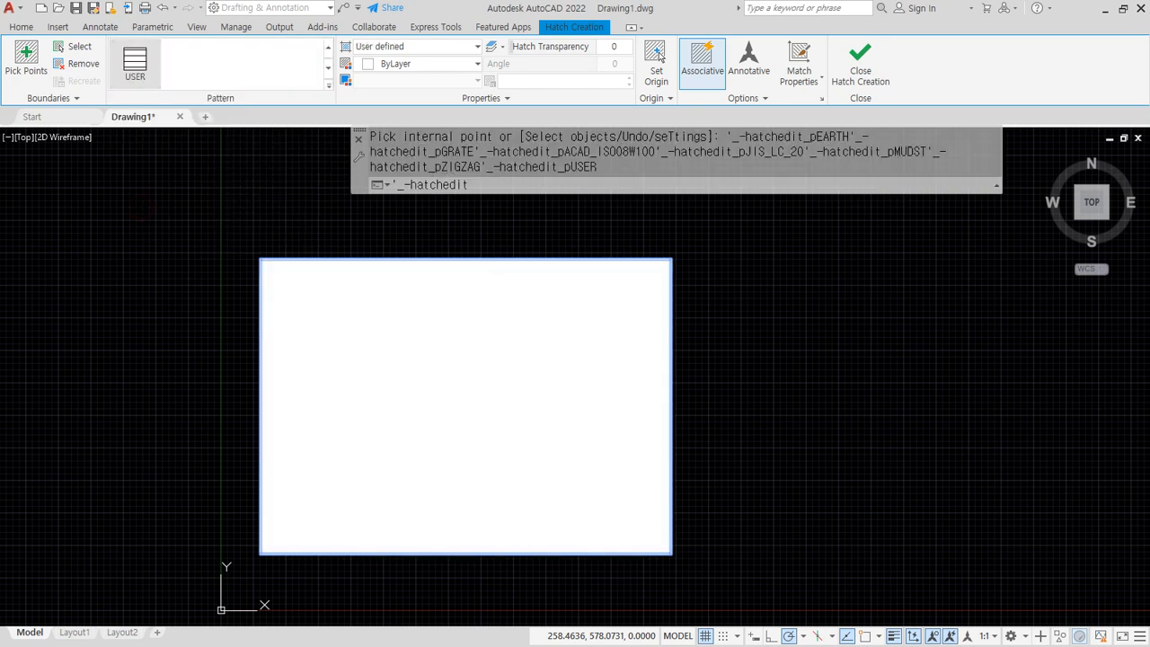
- Set the user-defined hatch's line spacing to 100, and then reduce it to 50
click(524, 83)
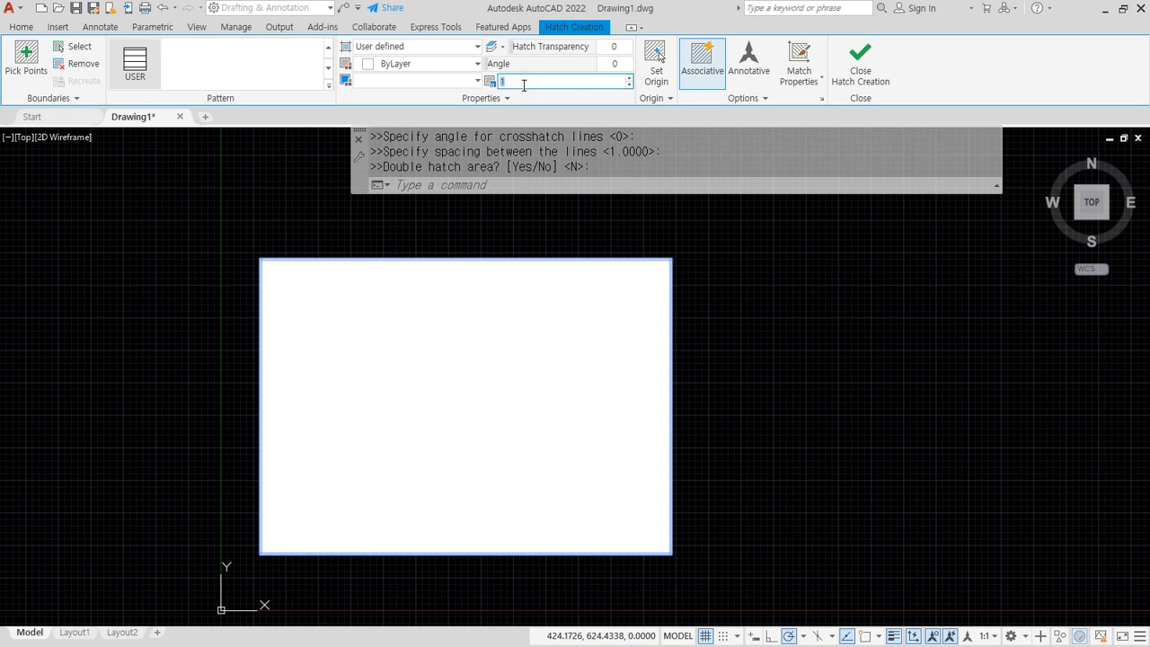
text(00)
key(Return)
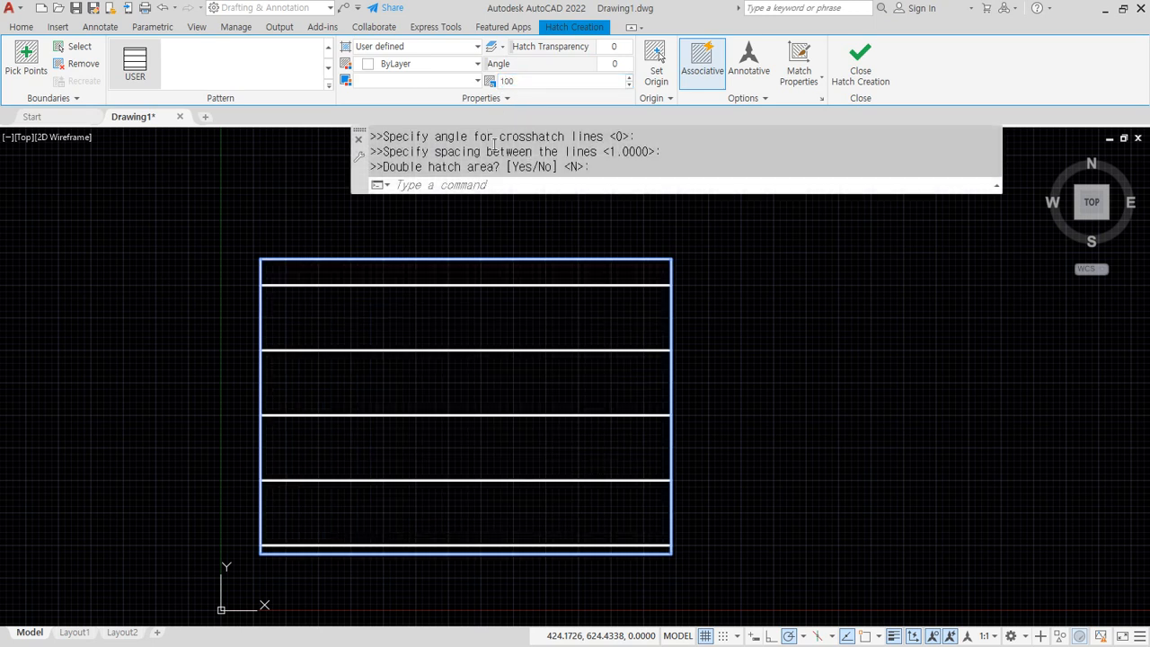
text(50)
key(Return)
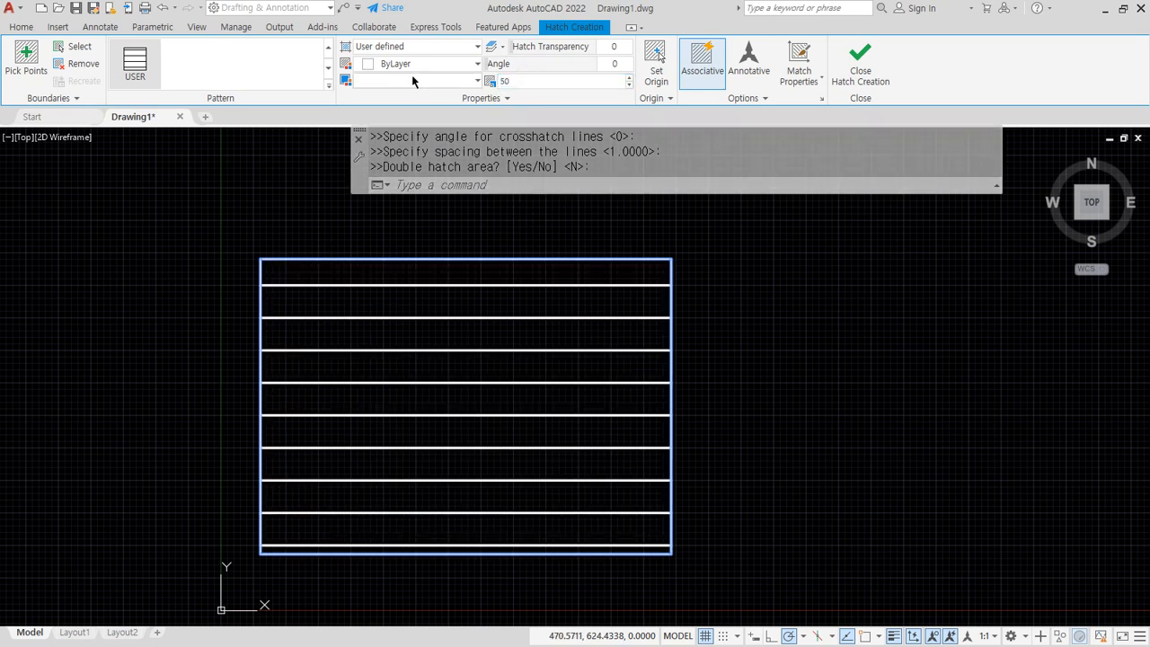
scroll(683, 299, up, 6)
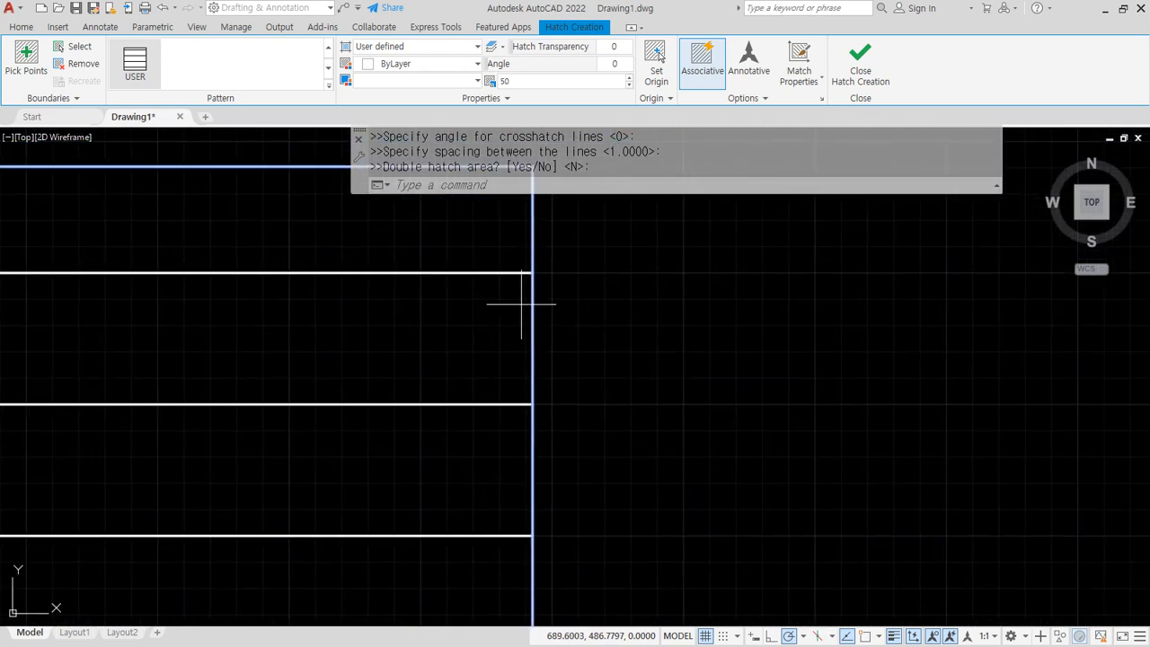
mouse_move(513, 282)
mouse_down()
mouse_move(494, 412)
mouse_move(528, 405)
mouse_up()
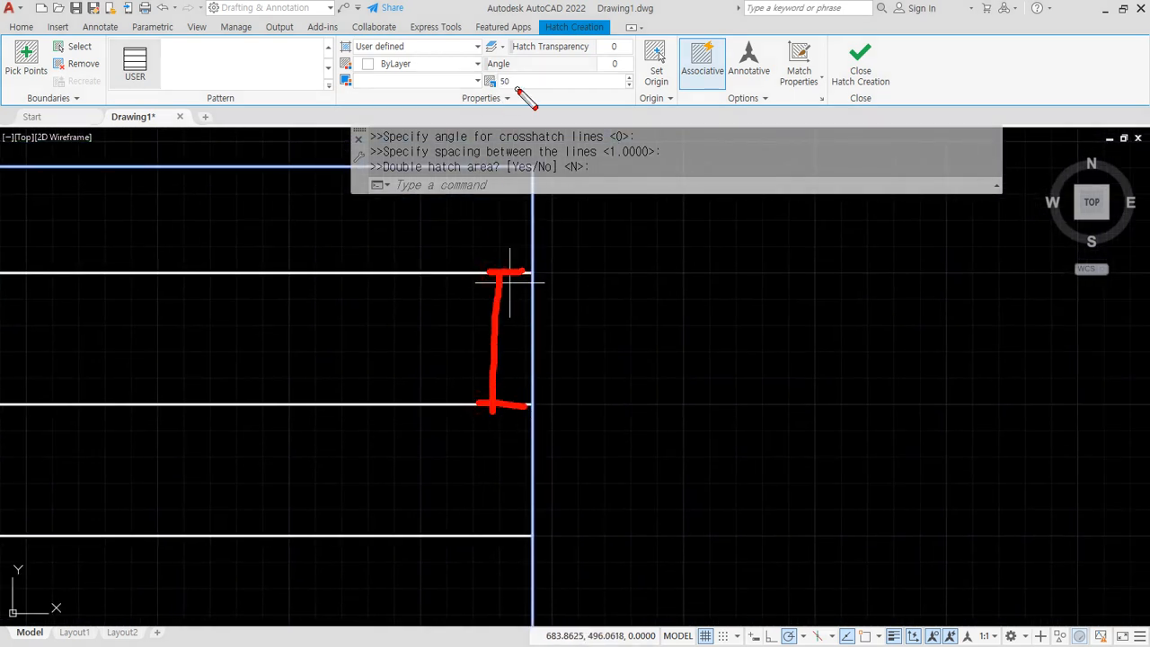
mouse_move(516, 90)
mouse_down()
mouse_move(489, 97)
mouse_move(517, 75)
mouse_move(551, 325)
mouse_move(568, 336)
mouse_up()
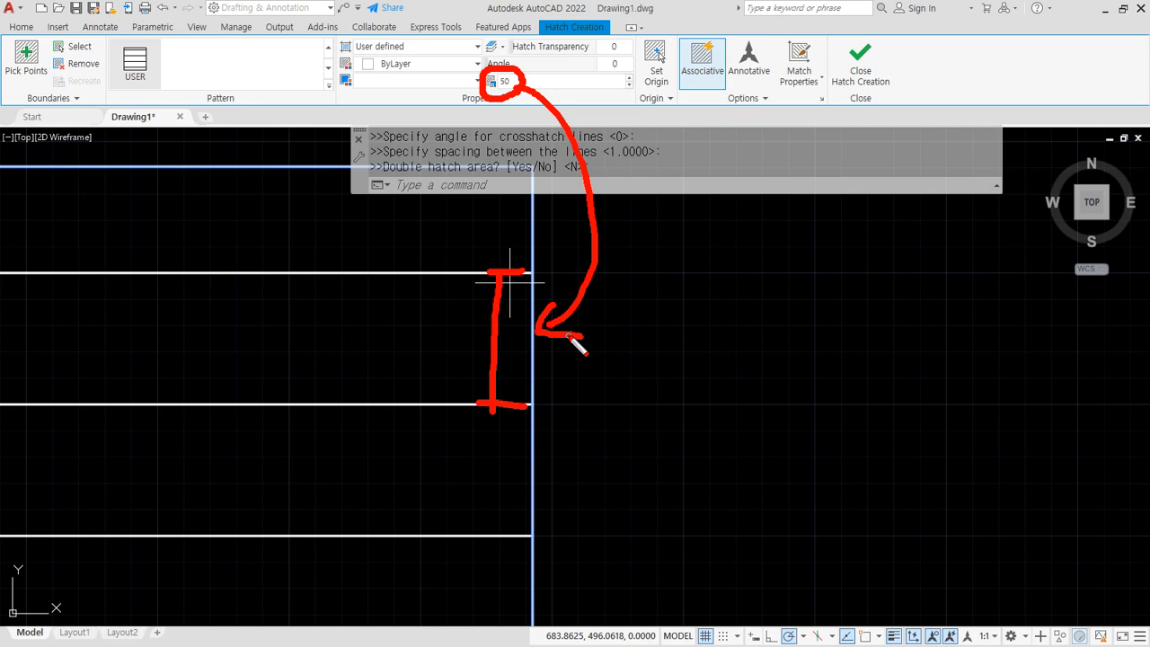
mouse_move(525, 106)
mouse_down()
mouse_move(481, 95)
mouse_move(521, 76)
mouse_move(505, 79)
mouse_move(593, 321)
mouse_move(548, 318)
mouse_move(598, 342)
mouse_move(580, 302)
mouse_up()
key(Escape)
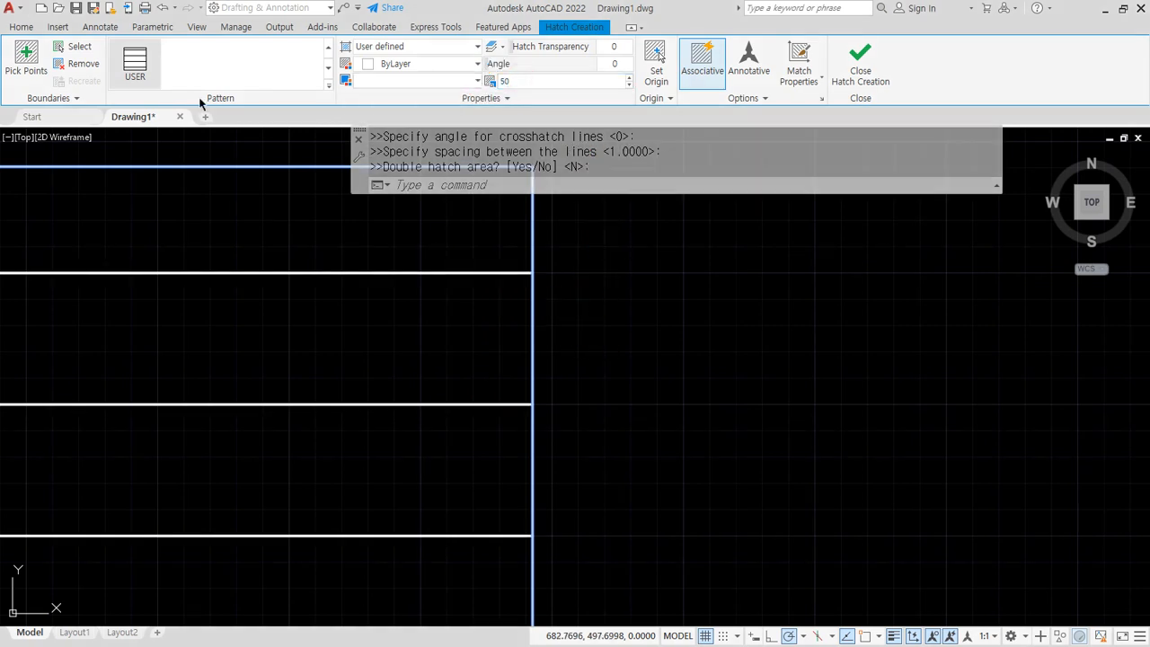
- Finish the hatch and add a linear dimension between two neighbouring hatch lines along the rectangle's edge
click(852, 64)
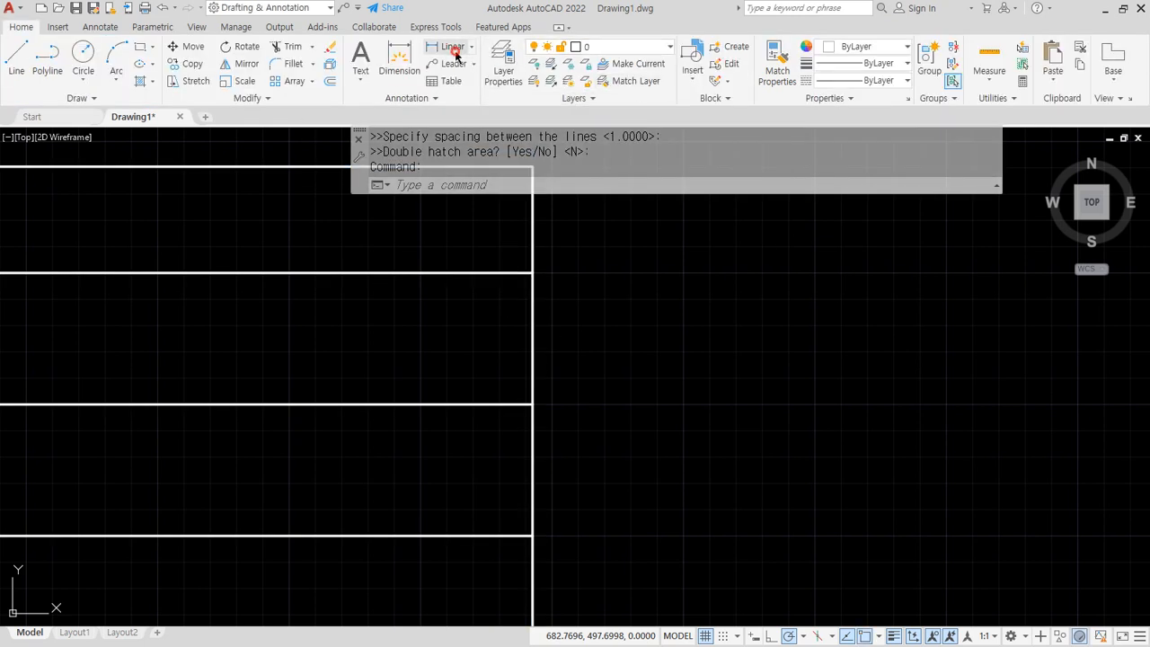
click(451, 49)
click(538, 272)
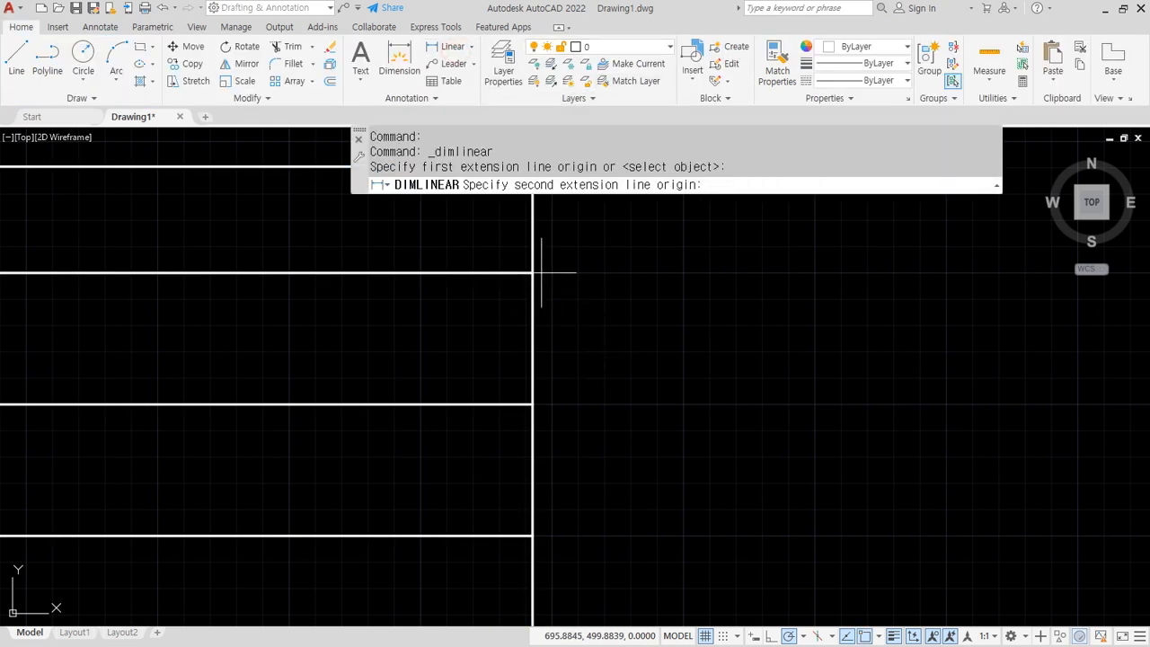
click(539, 403)
click(573, 360)
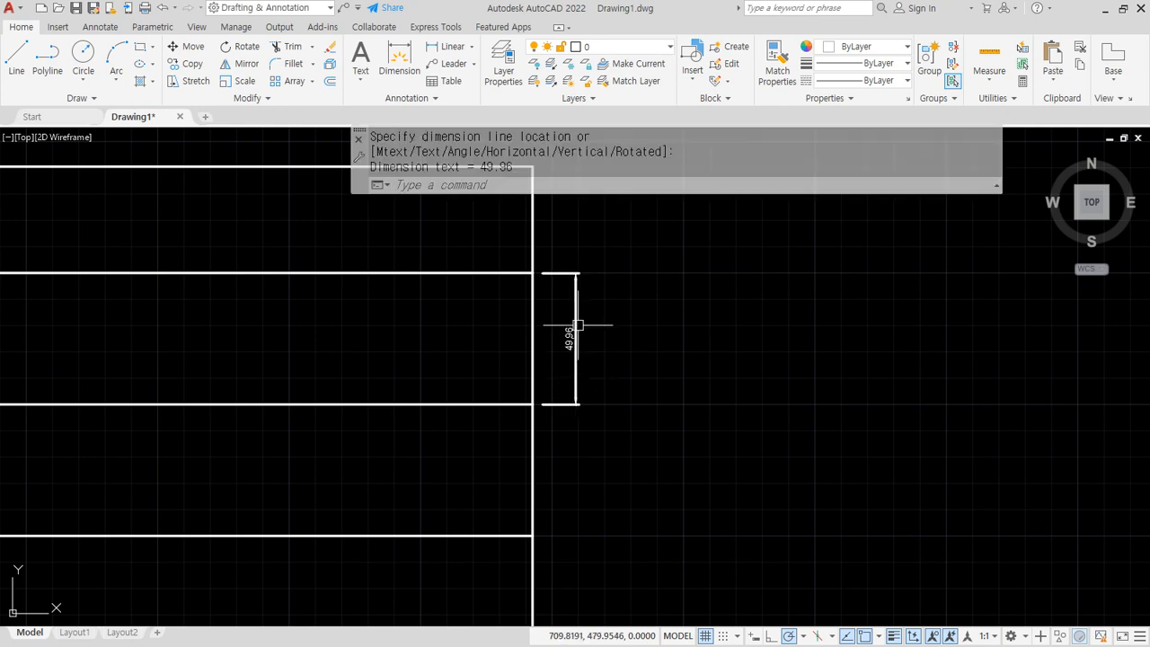
scroll(575, 327, up, 5)
scroll(628, 334, down, 2)
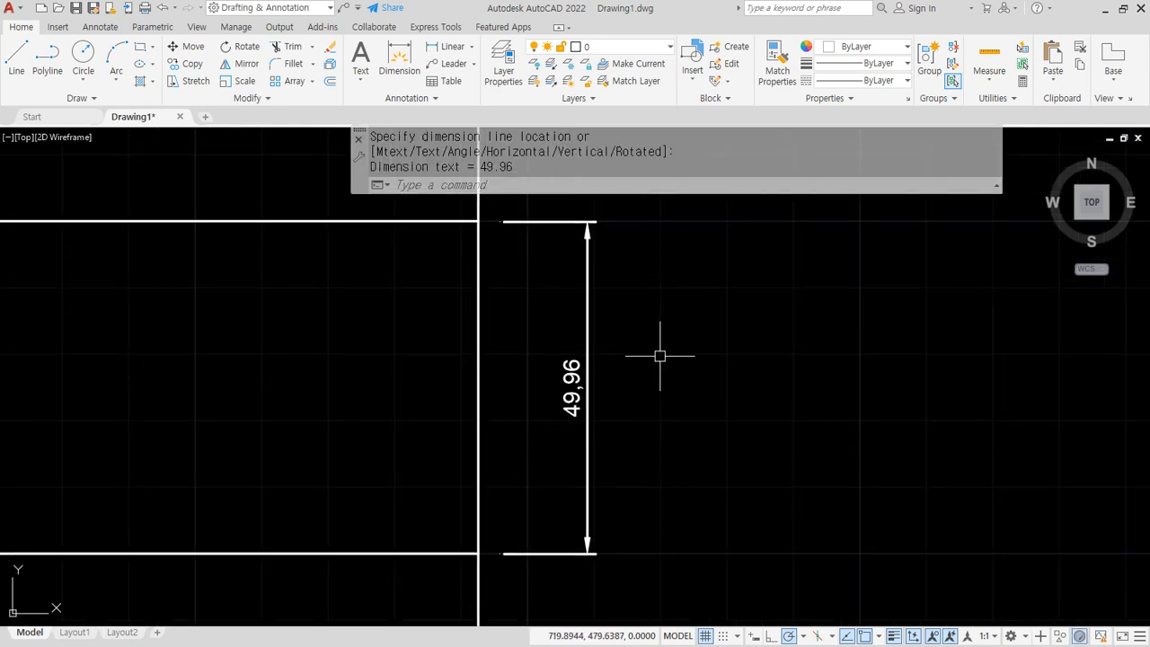
- Erase the spacing dimension and the line hatch, keeping the empty rectangle
click(698, 289)
click(554, 466)
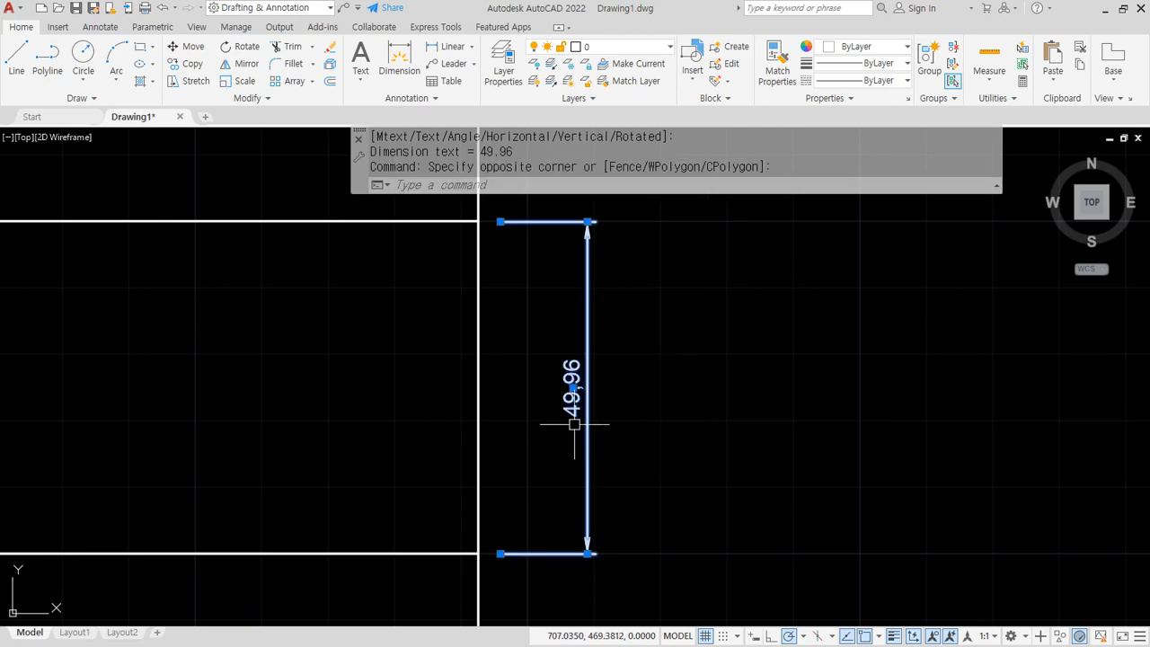
key(Delete)
scroll(574, 423, down, 6)
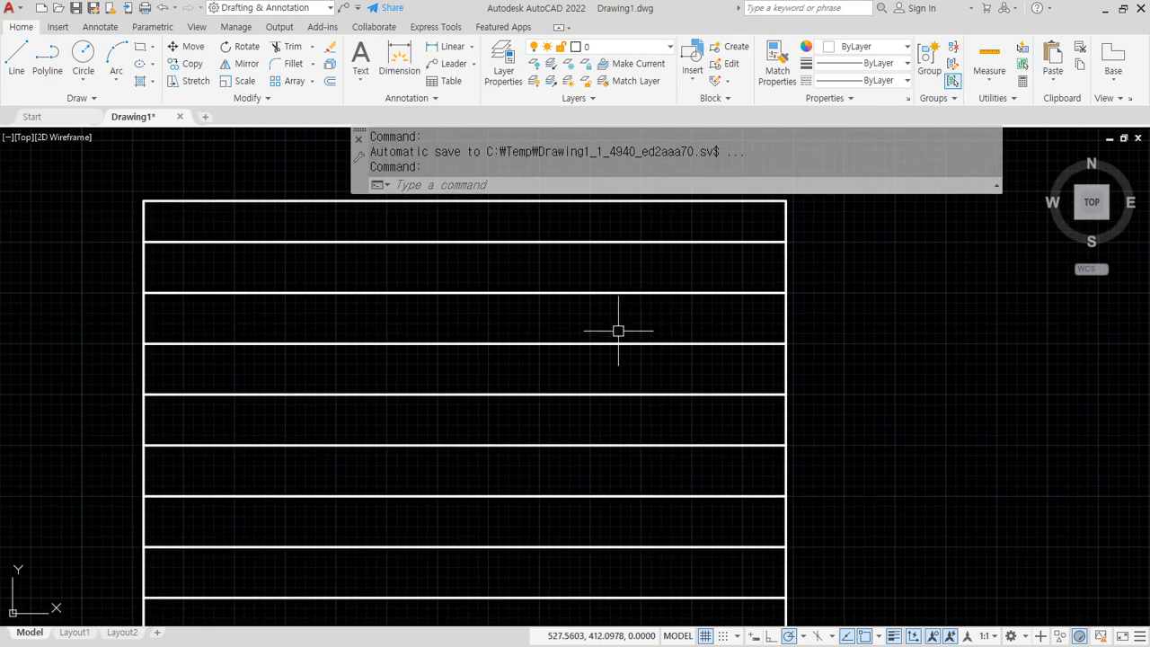
click(590, 297)
click(498, 408)
key(Delete)
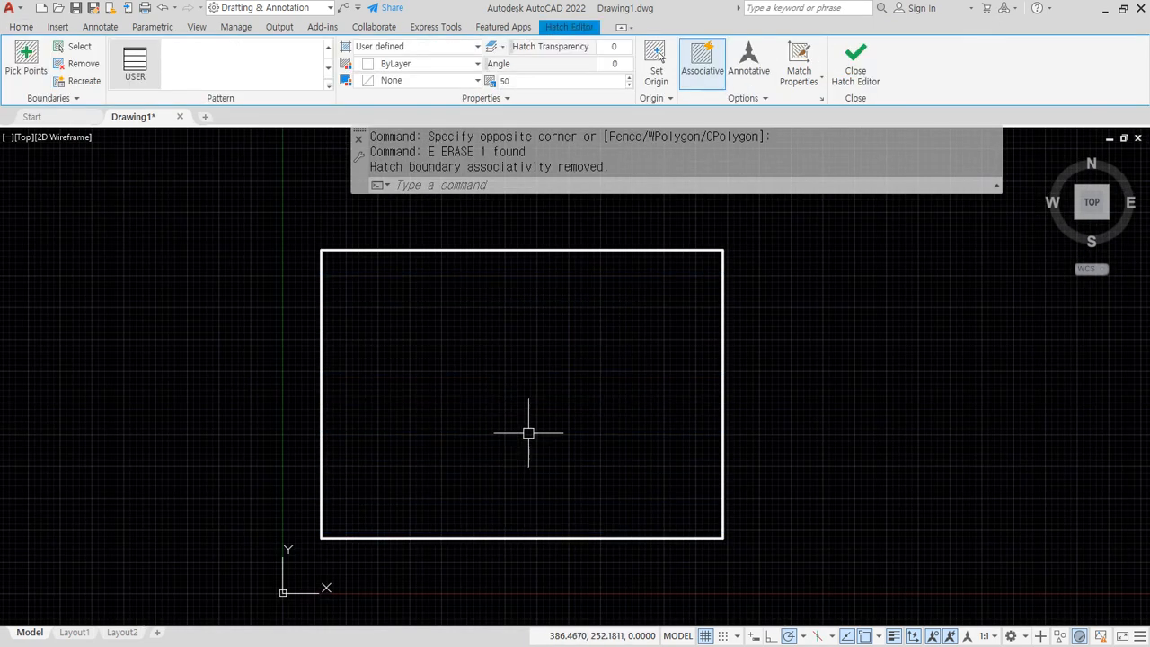
- Hatch the inside of the rectangle with the user-defined USER pattern at a line spacing of 50
text(h)
key(Return)
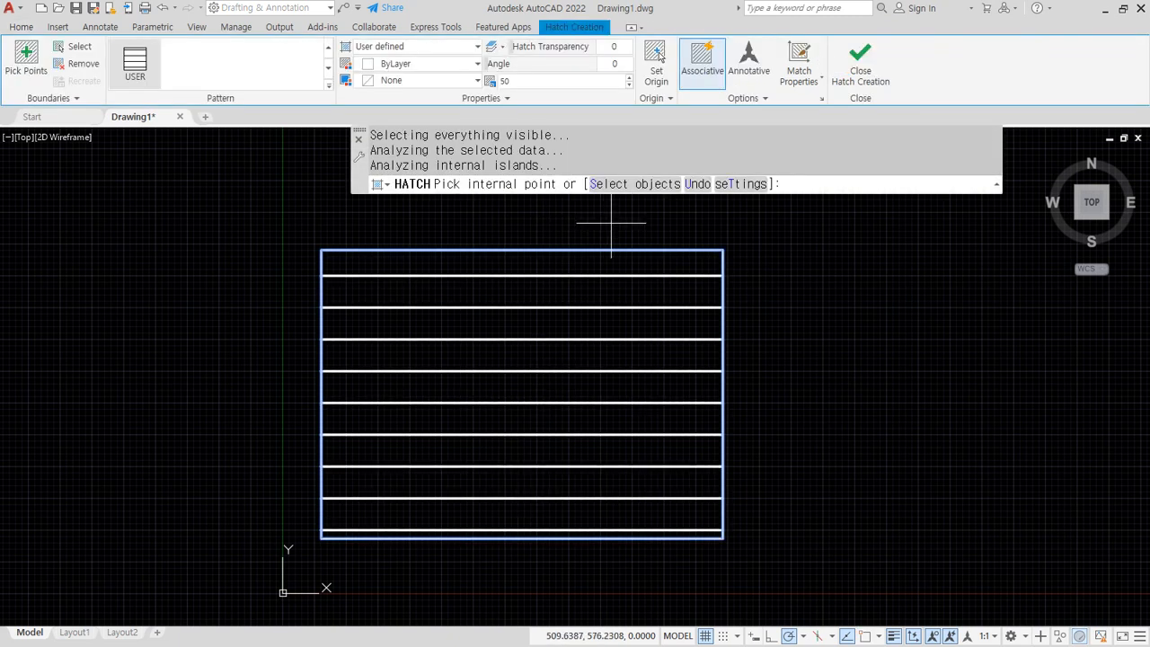
scroll(691, 277, up, 2)
mouse_move(680, 271)
mouse_down()
mouse_move(684, 309)
mouse_move(671, 275)
mouse_move(694, 274)
mouse_up()
mouse_move(688, 322)
mouse_down()
mouse_move(690, 361)
mouse_move(704, 363)
mouse_up()
drag(687, 322, 708, 330)
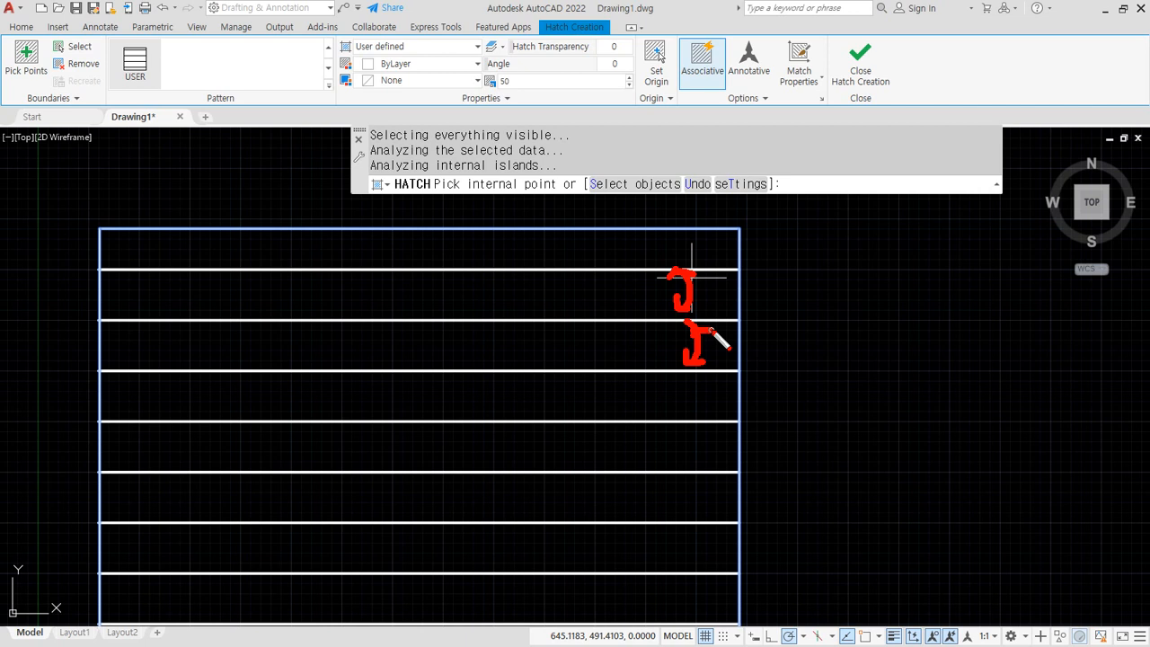
key(Escape)
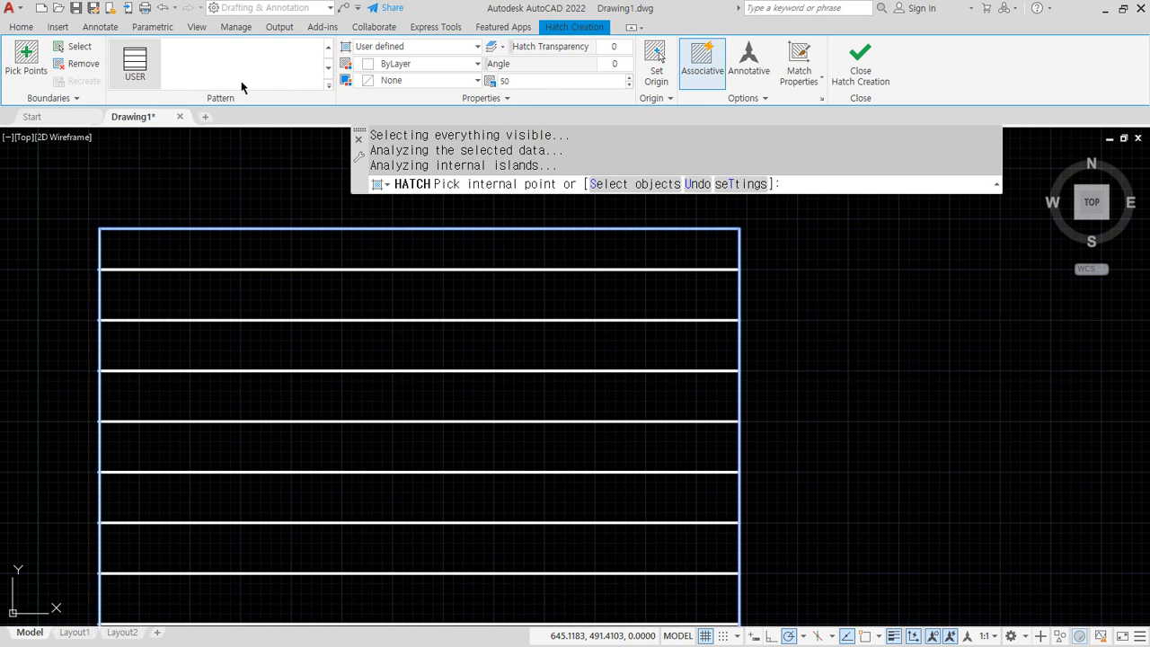
mouse_move(519, 94)
mouse_down()
mouse_move(489, 100)
mouse_move(530, 76)
mouse_move(530, 97)
mouse_move(505, 108)
mouse_up()
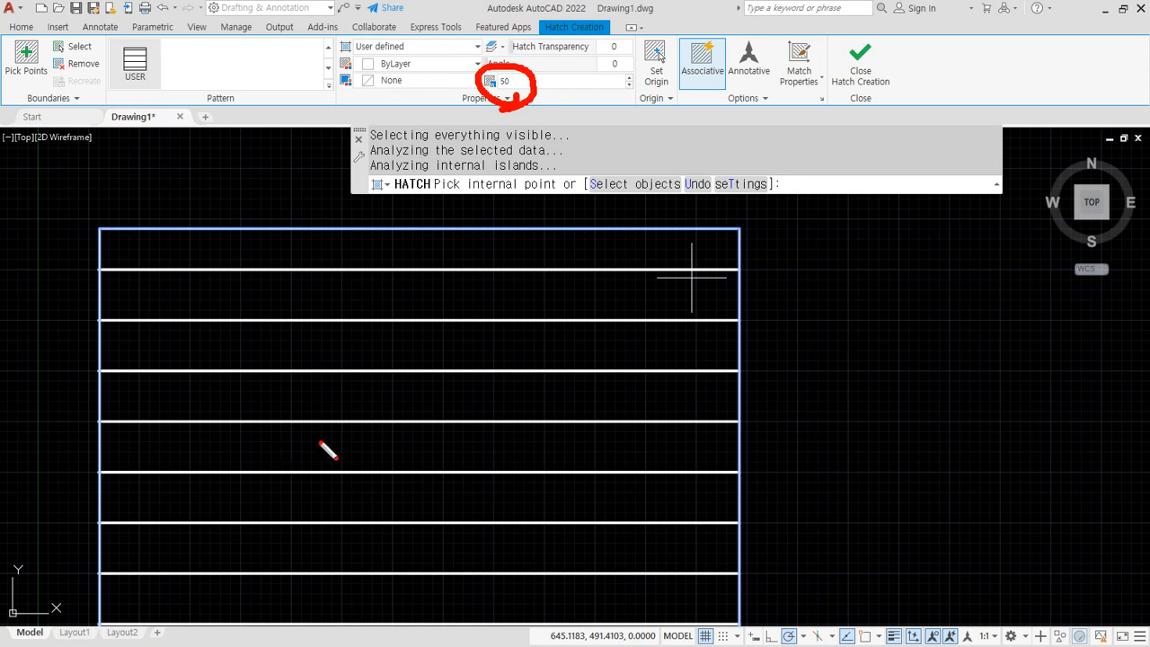
mouse_move(467, 274)
mouse_down()
mouse_move(476, 325)
mouse_move(503, 303)
mouse_up()
key(Escape)
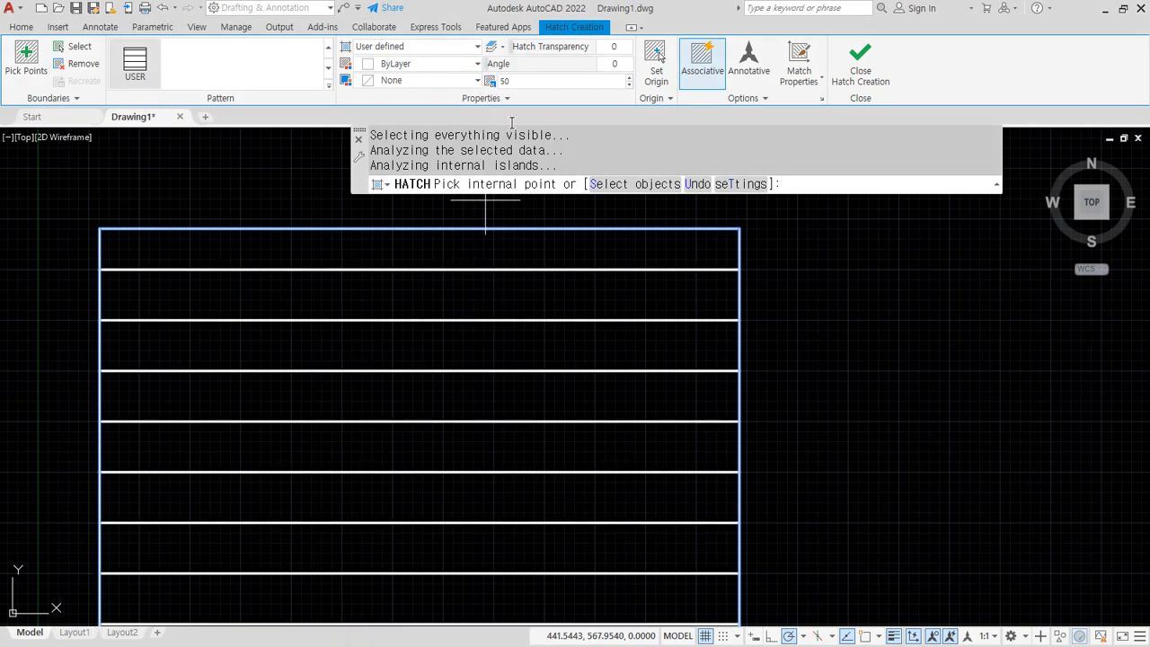
- Set the user-defined hatch's line spacing to 100
drag(520, 81, 441, 81)
text(100)
key(Return)
scroll(369, 348, down, 1)
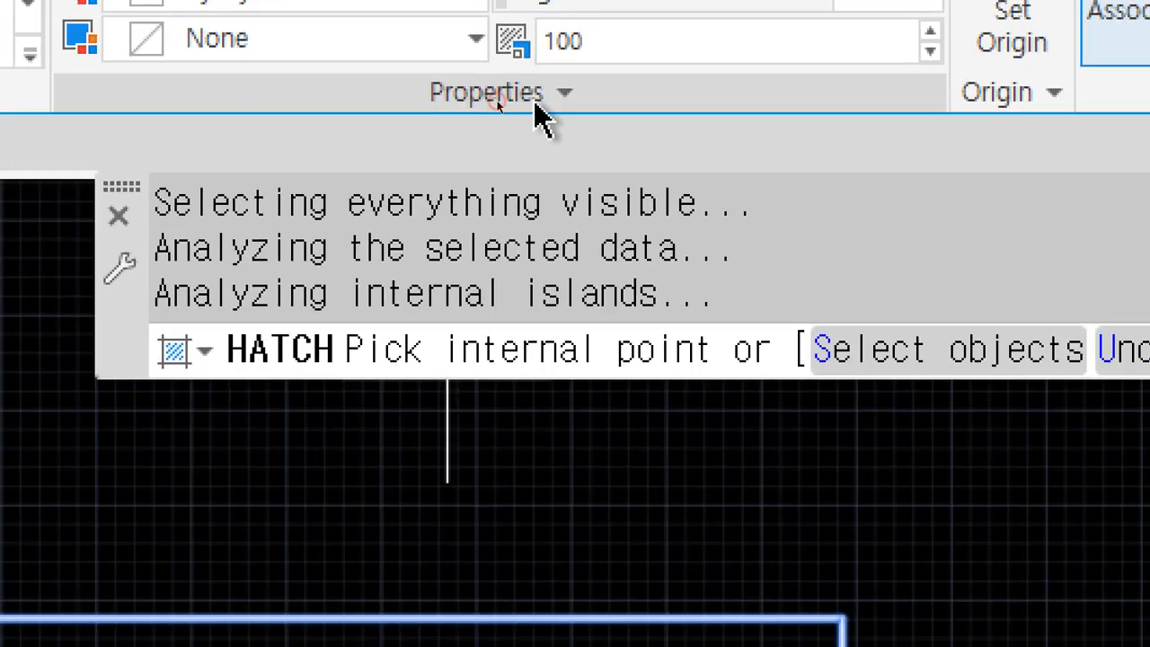
- Turn on the Double option to crosshatch the rectangle with perpendicular lines, and finish the hatch
click(510, 97)
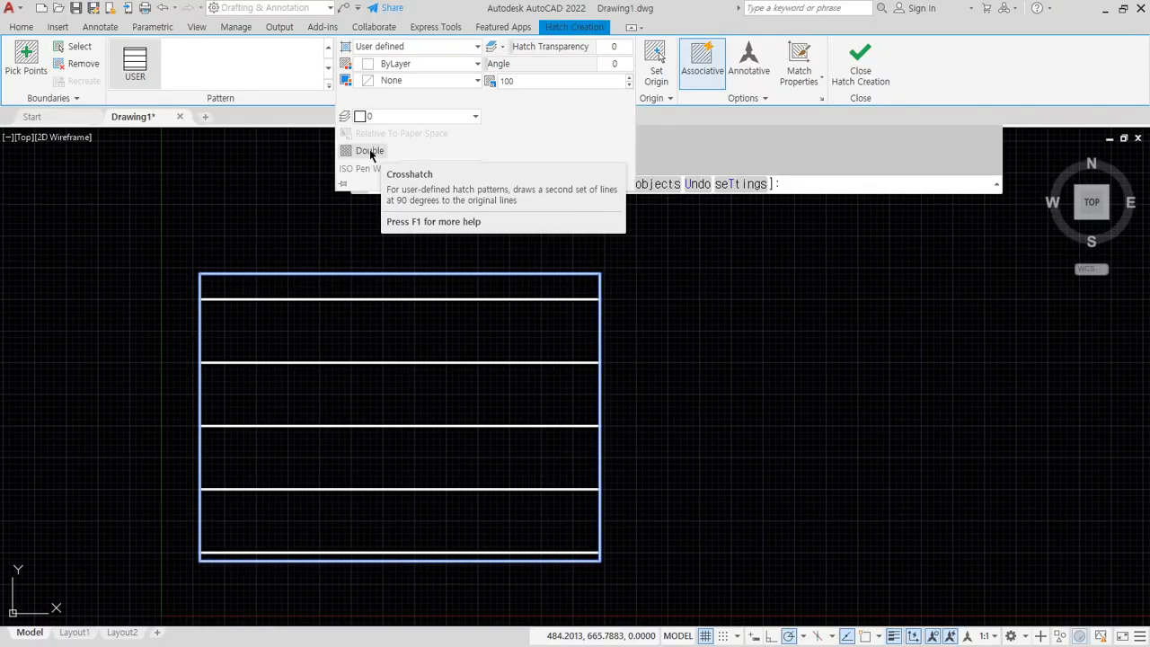
click(166, 252)
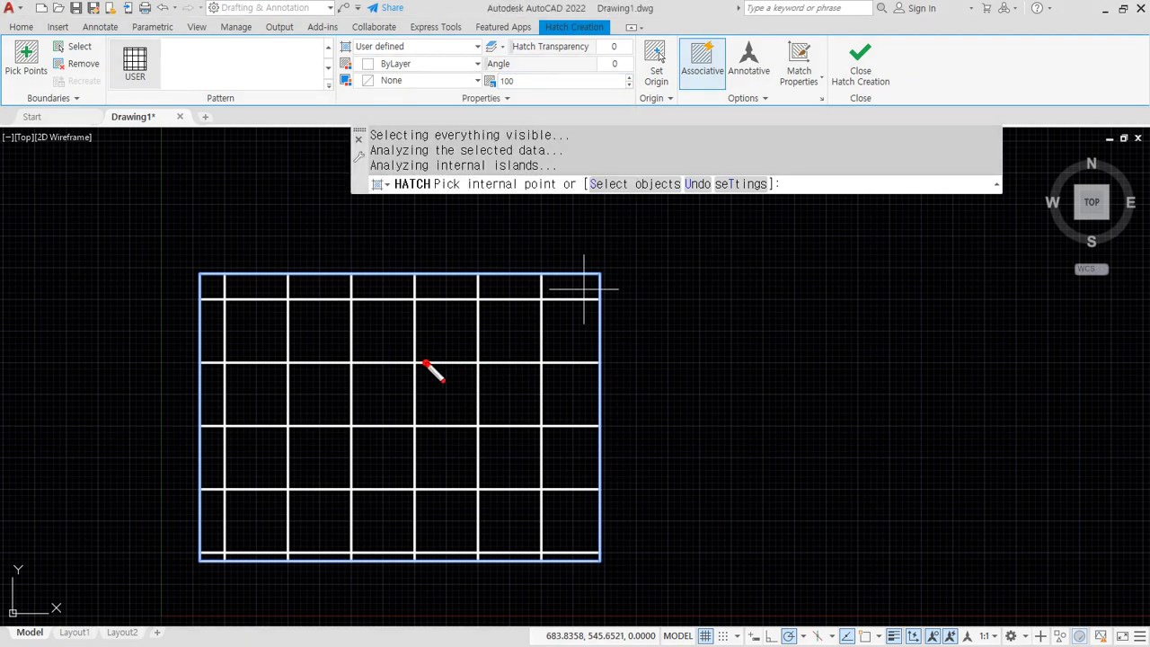
drag(425, 363, 465, 362)
drag(475, 305, 476, 345)
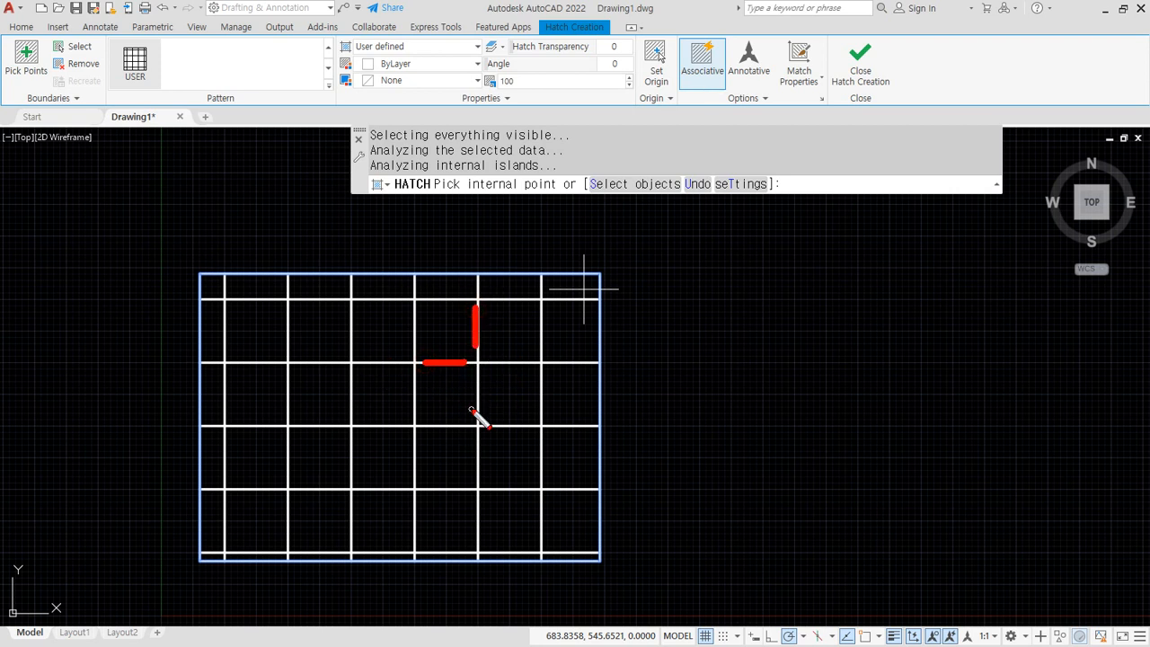
key(Escape)
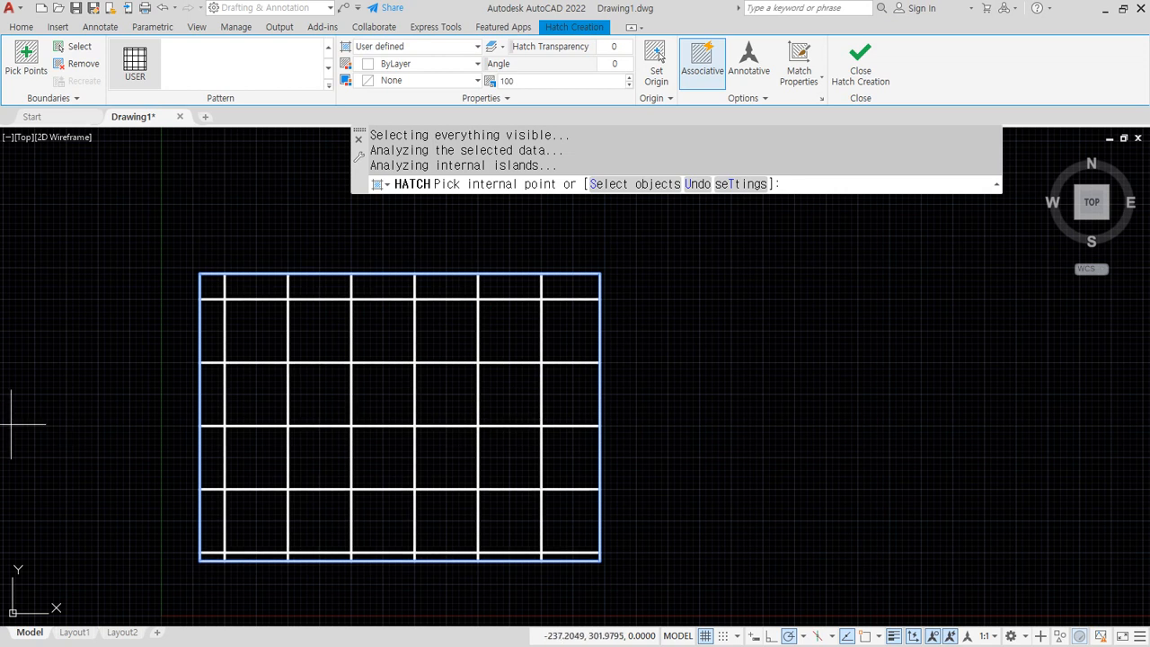
key(Escape)
- Create a new layer named 해치 with the colour blue
click(503, 61)
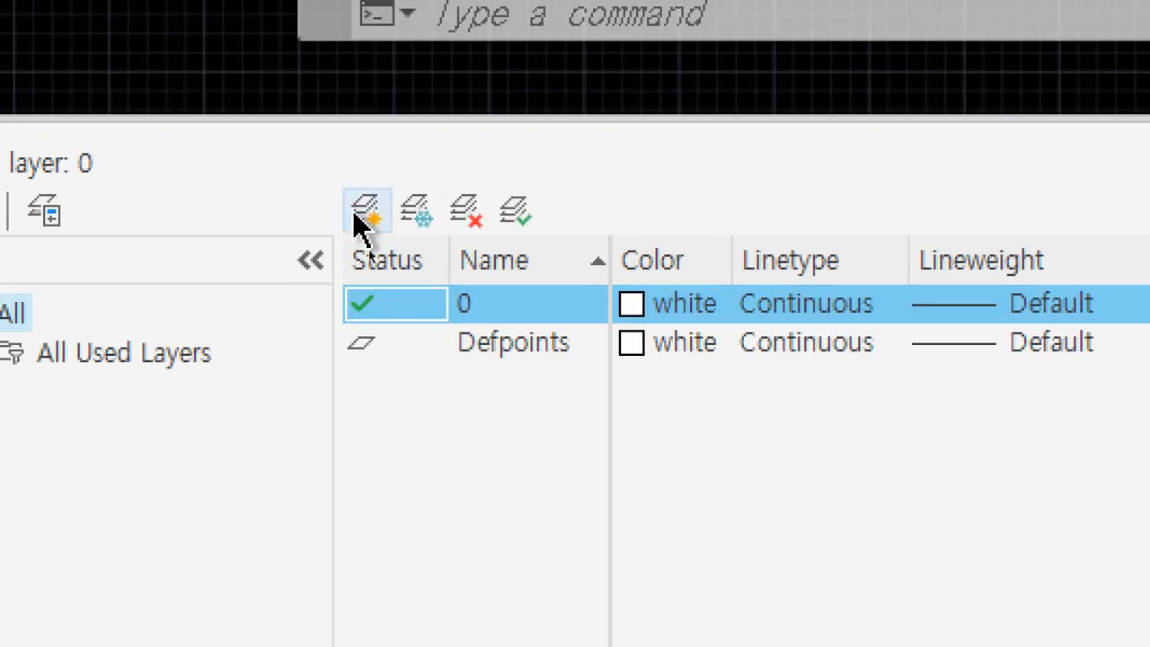
click(370, 251)
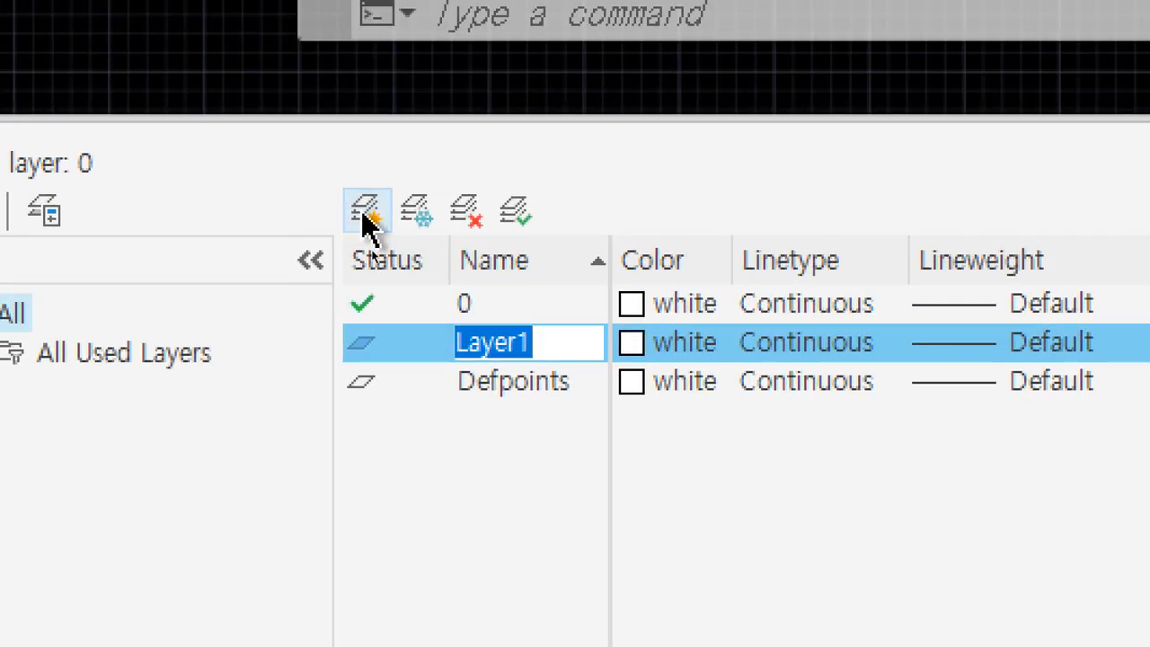
text(해치)
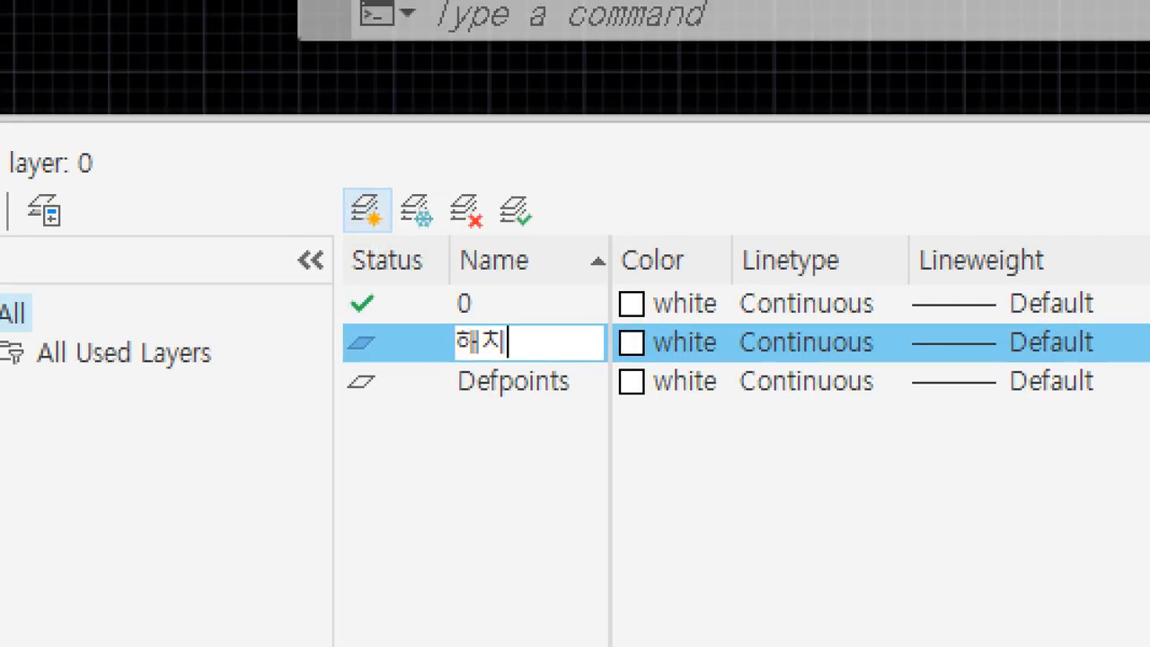
click(630, 346)
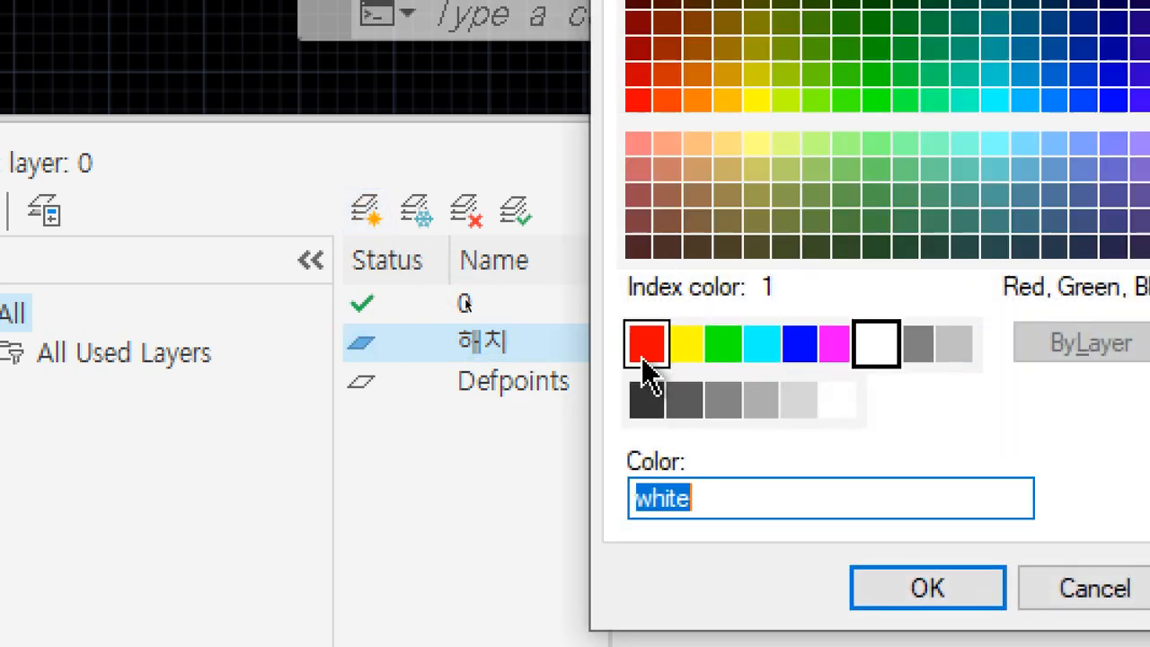
click(802, 355)
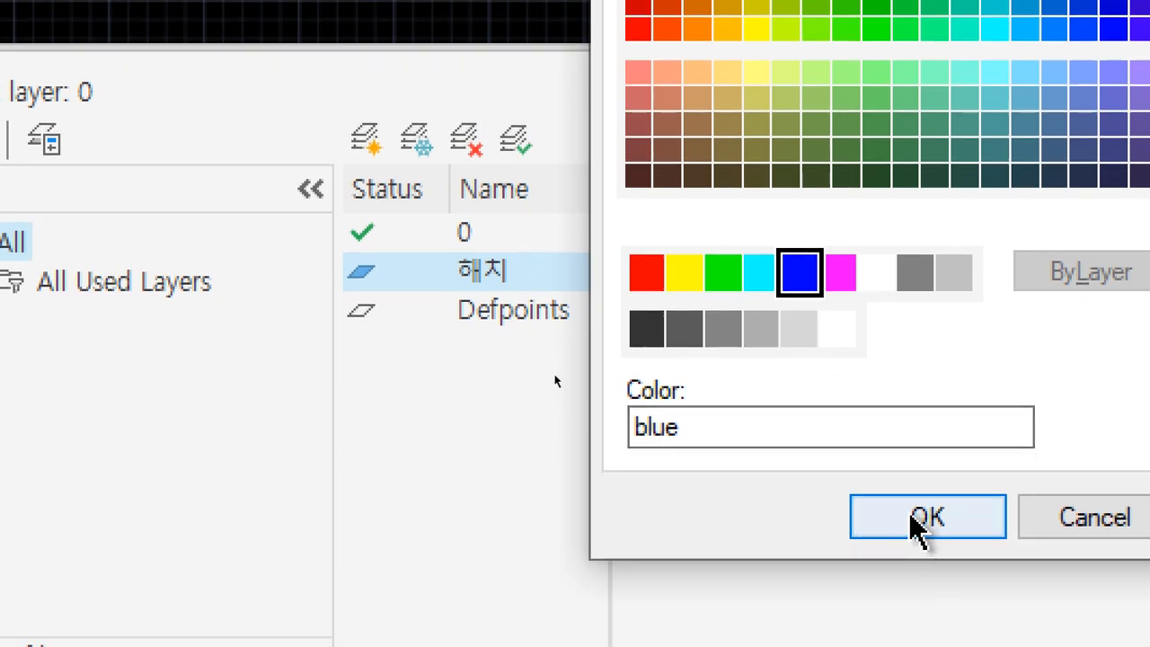
click(917, 519)
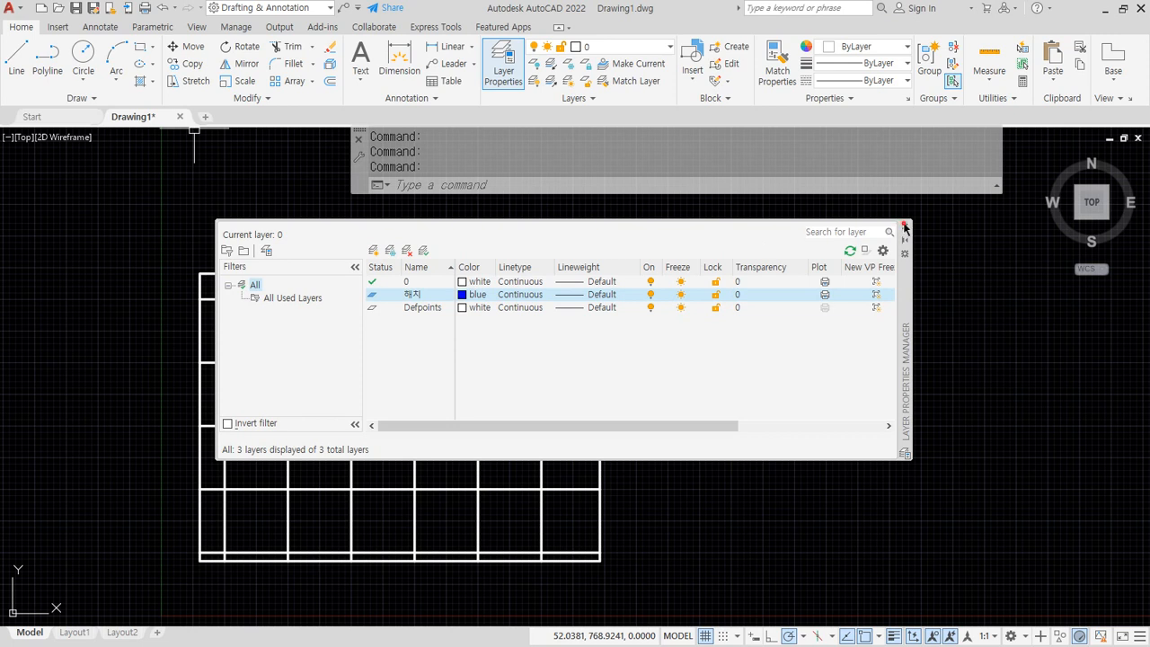
click(904, 226)
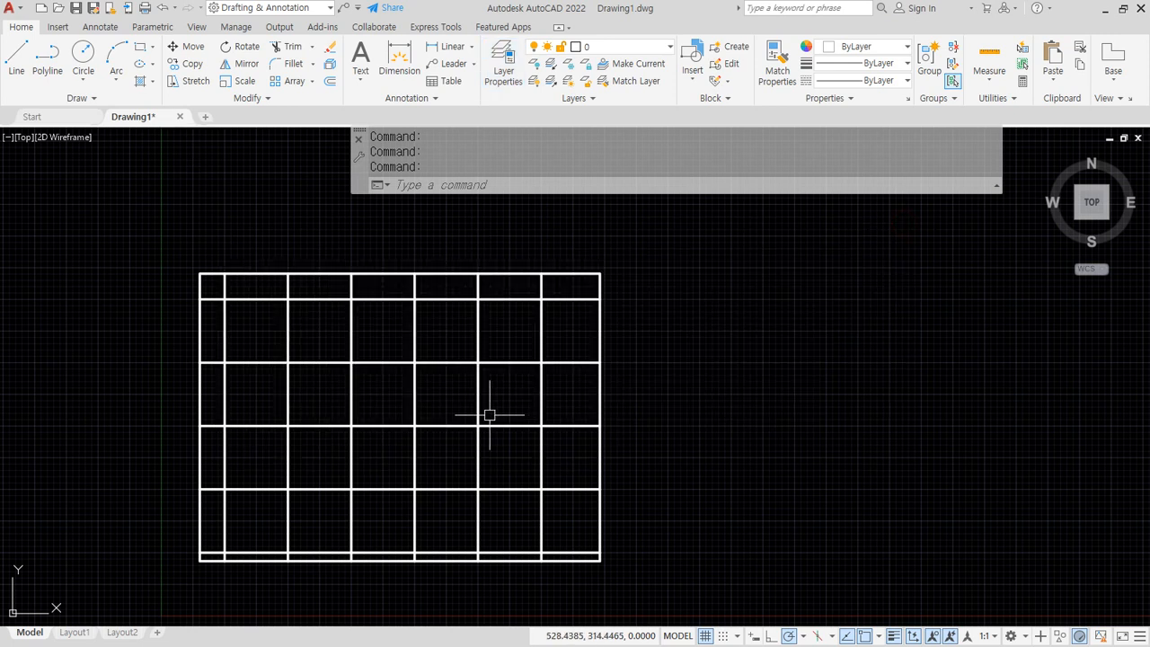
- Move the rectangle's crosshatch to the 해치 layer and end hatch editing
click(487, 410)
click(419, 362)
mouse_move(395, 450)
mouse_down()
mouse_move(435, 402)
mouse_move(668, 345)
mouse_up()
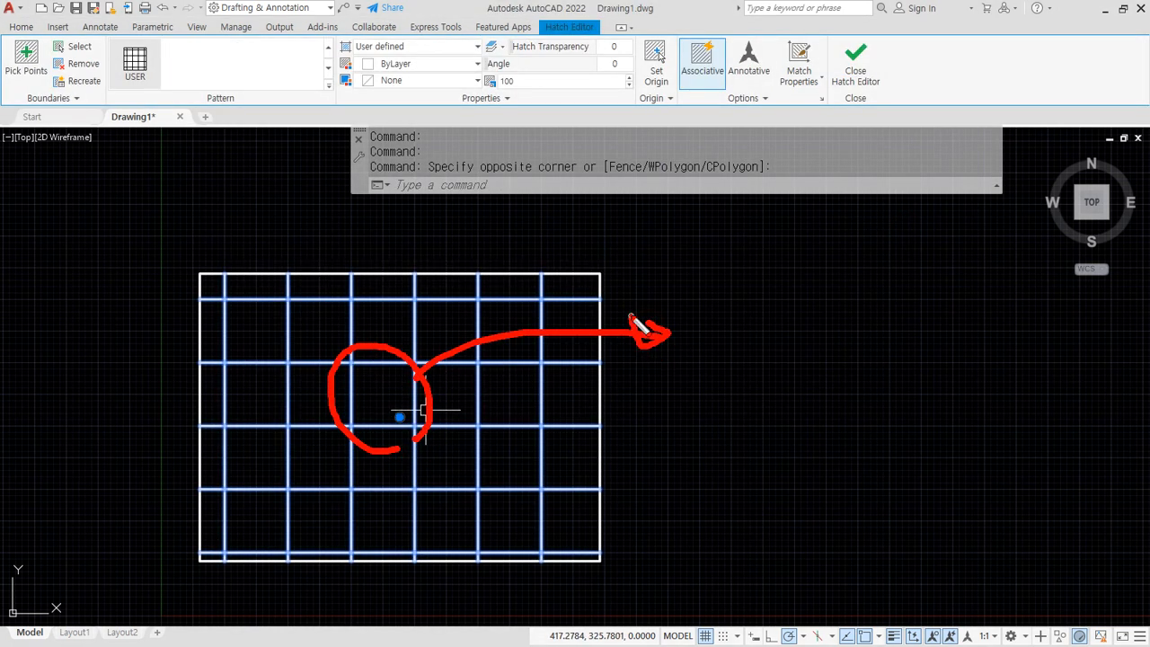
key(Escape)
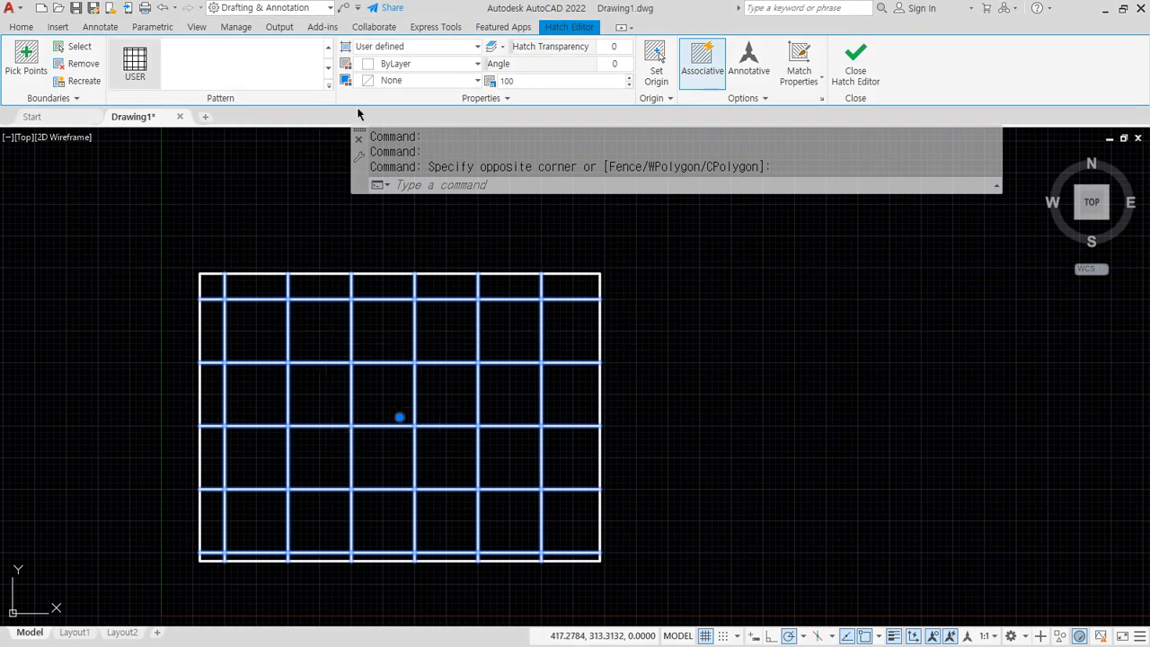
click(491, 99)
click(464, 118)
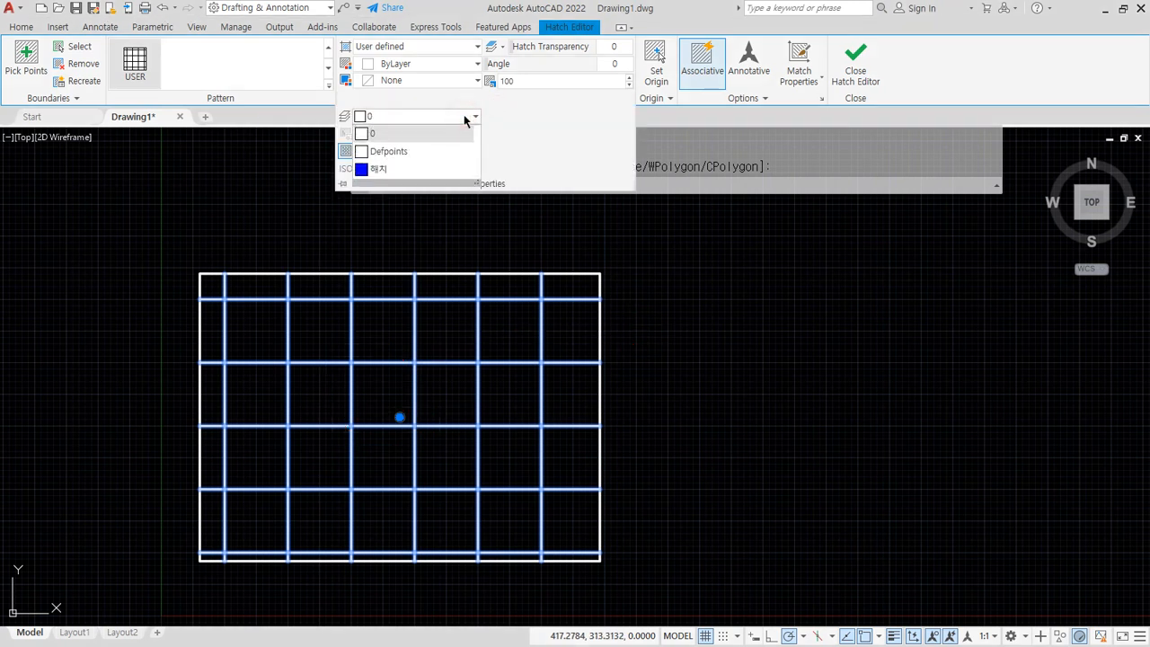
click(408, 168)
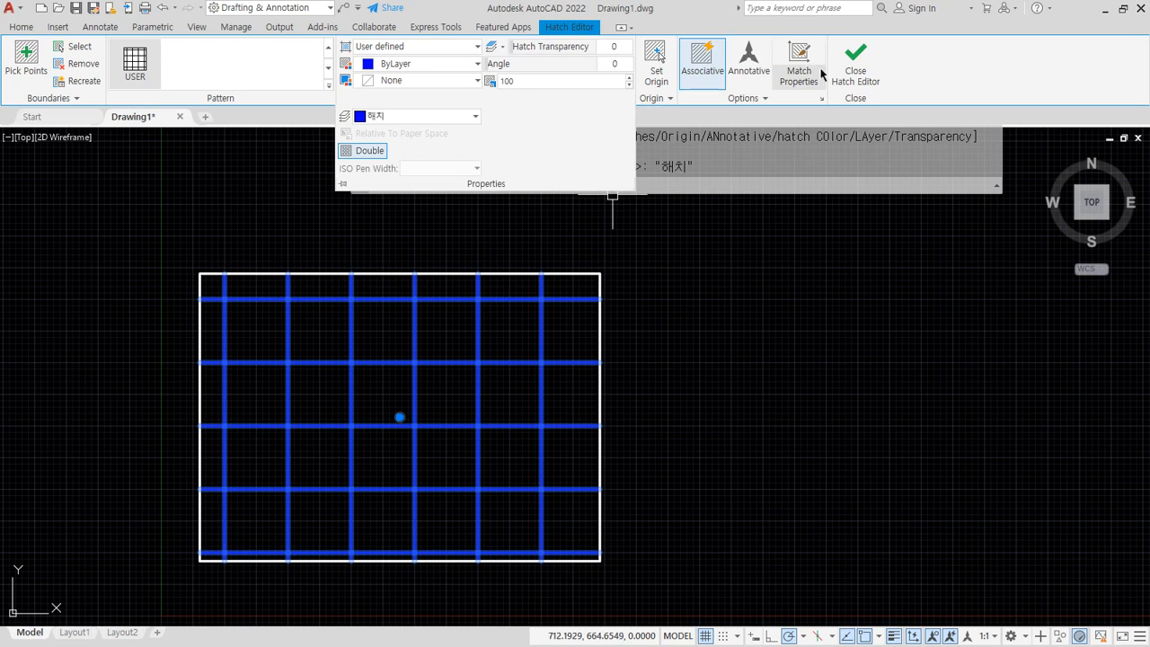
click(839, 74)
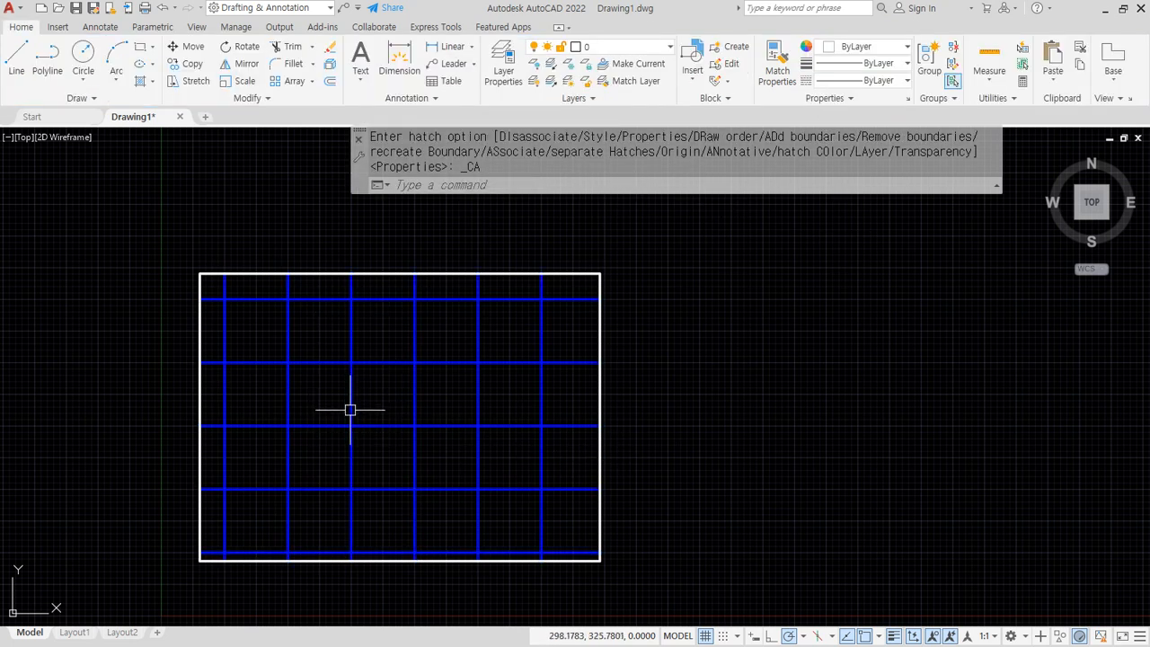
- Change the colour of the 해치 layer to a lighter blue in the layer properties
text(LA)
key(Return)
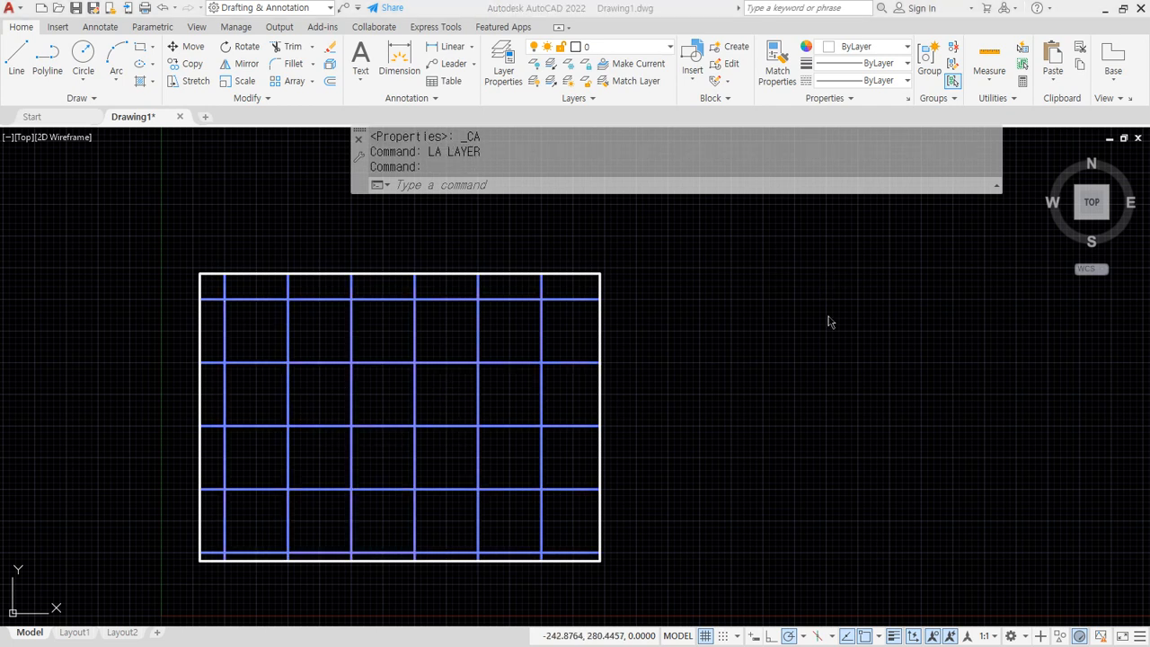
- Try to draw a rectangle from a point beside the hatched one, entering 150,1200 as its opposite corner
scroll(830, 350, down, 2)
drag(830, 350, 531, 351)
scroll(530, 352, up, 2)
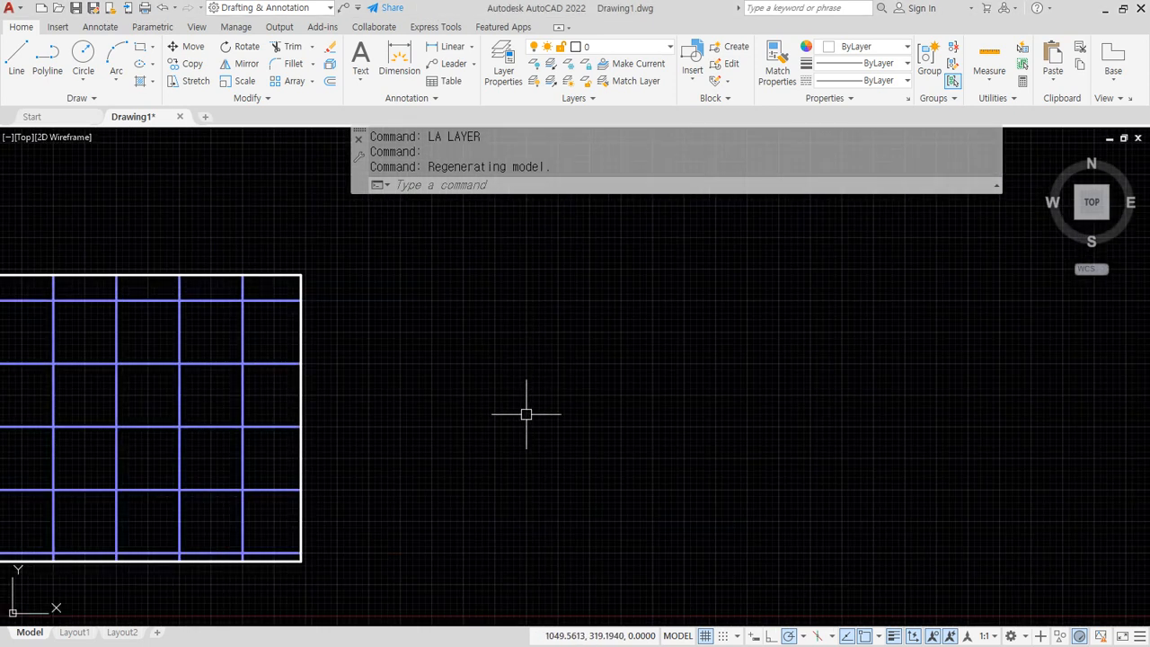
text(rec)
key(Return)
click(534, 458)
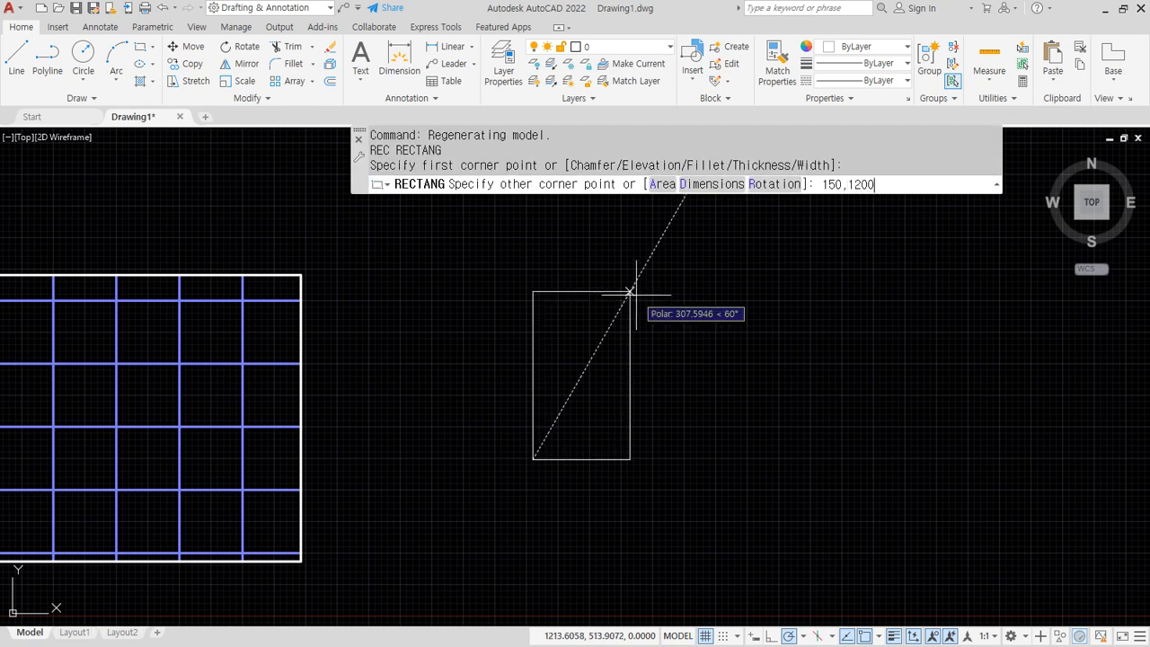
text(150,1200)
key(Return)
- Erase both rectangles and the crosshatch to clear the drawing
scroll(583, 403, down, 8)
click(426, 341)
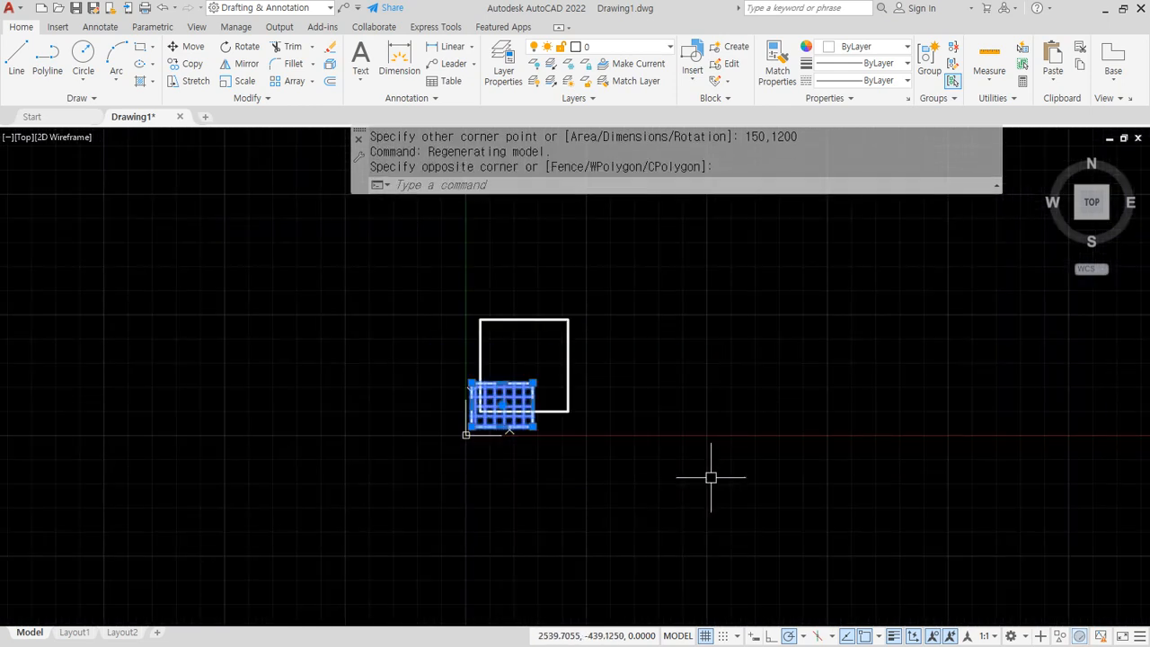
click(311, 200)
text(e)
key(Return)
- Draw a rectangle 150 wide and 1200 high near the origin using relative coordinates
text(rec)
key(Return)
click(517, 393)
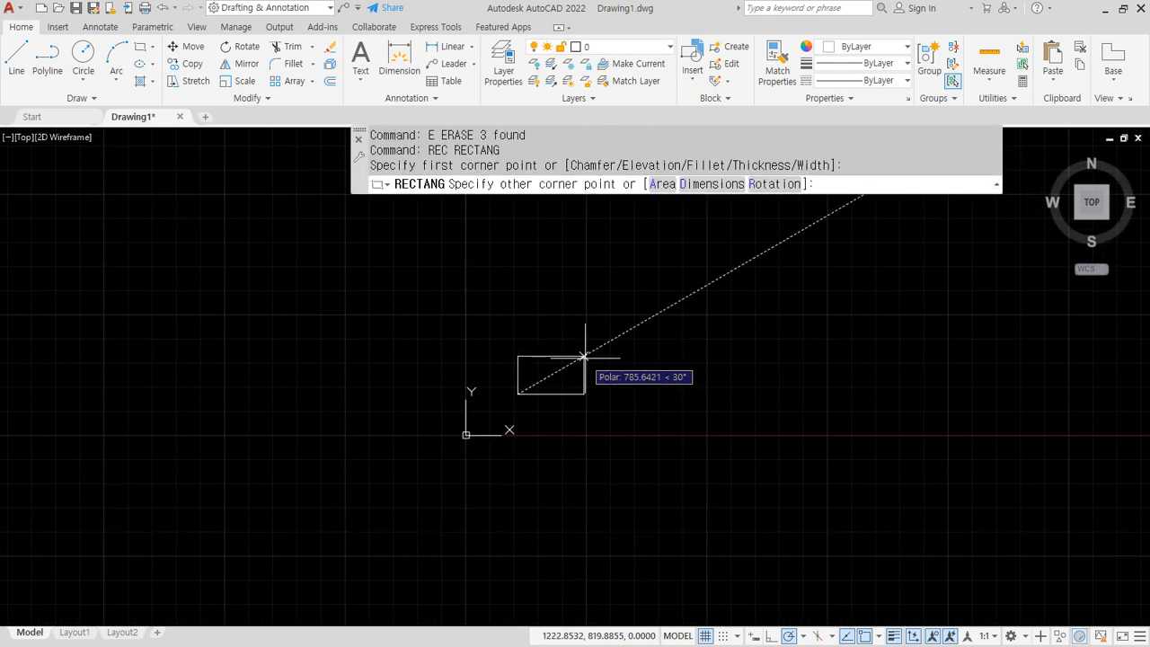
text(@150,1200)
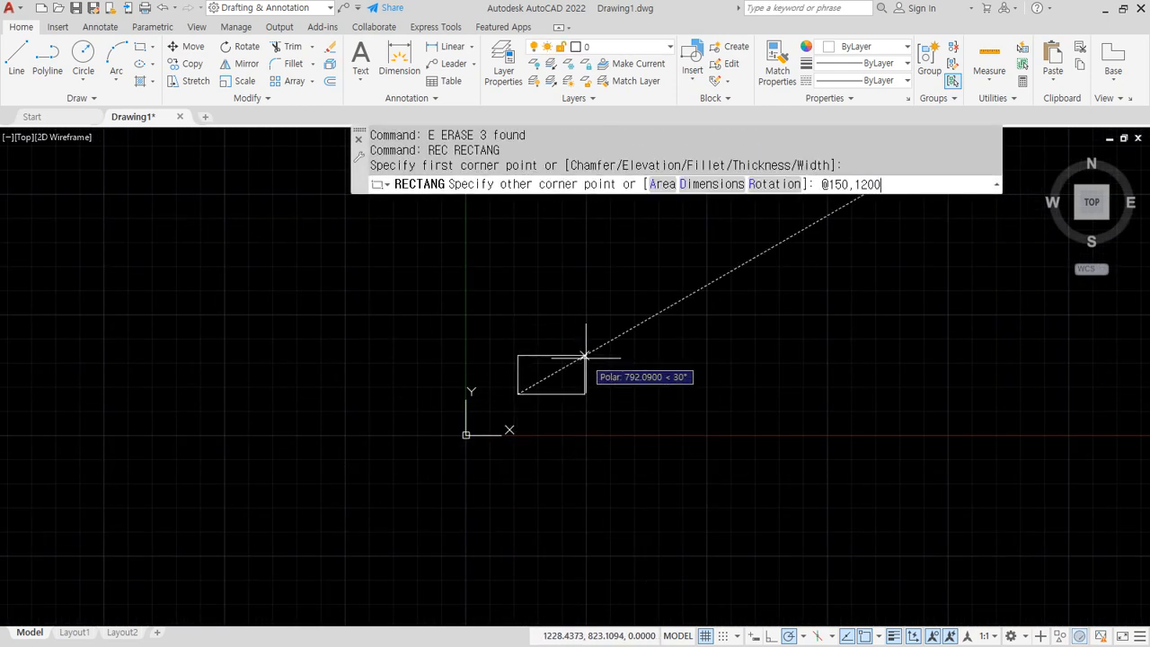
key(Return)
scroll(585, 354, up, 5)
- Explode the tall rectangle into separate lines
text(x)
key(Return)
click(440, 373)
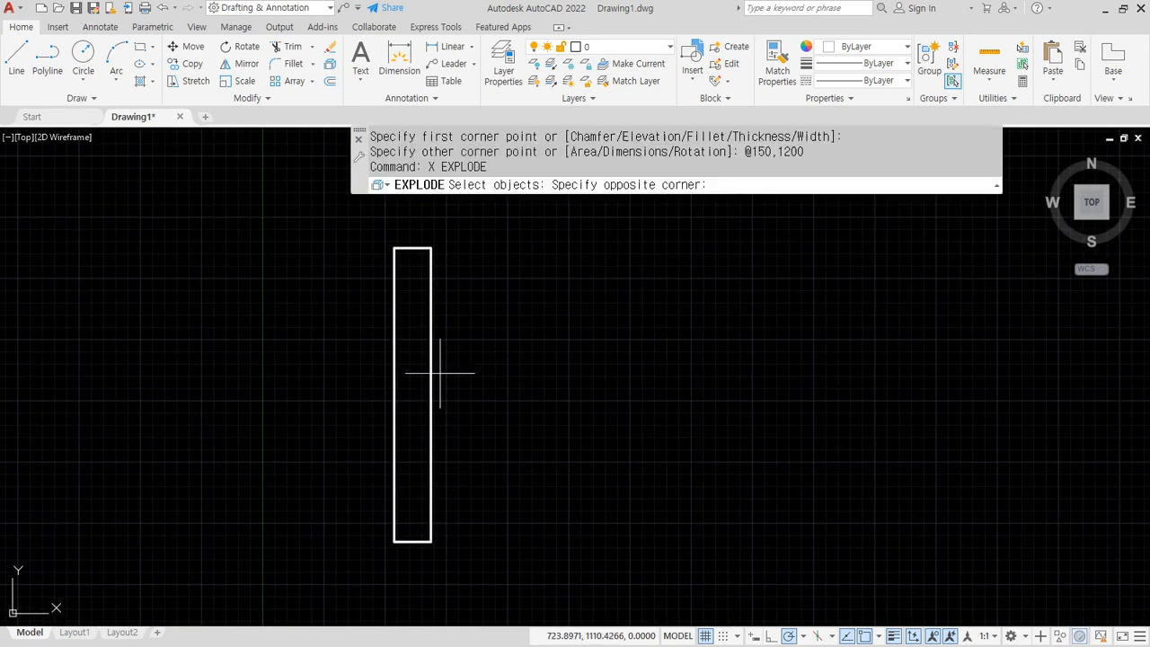
click(302, 410)
key(Return)
- Offset the bottom and top edges of the tall outline 45 inward
text(o)
key(Return)
text(4)
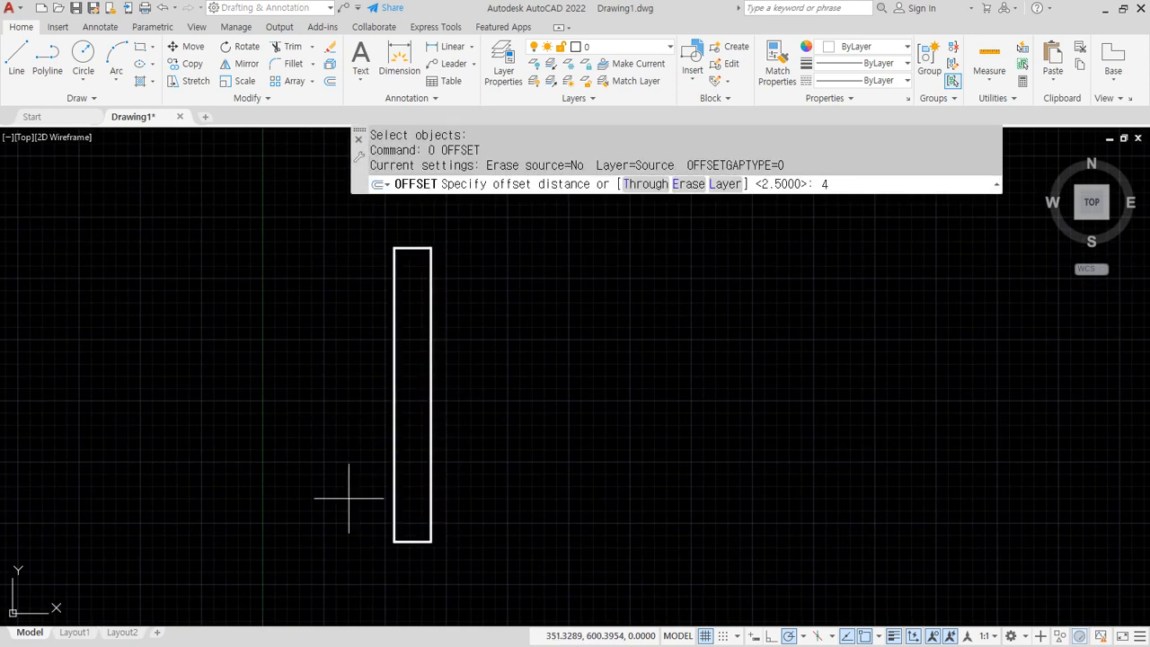
text(5)
key(Return)
click(405, 540)
click(458, 309)
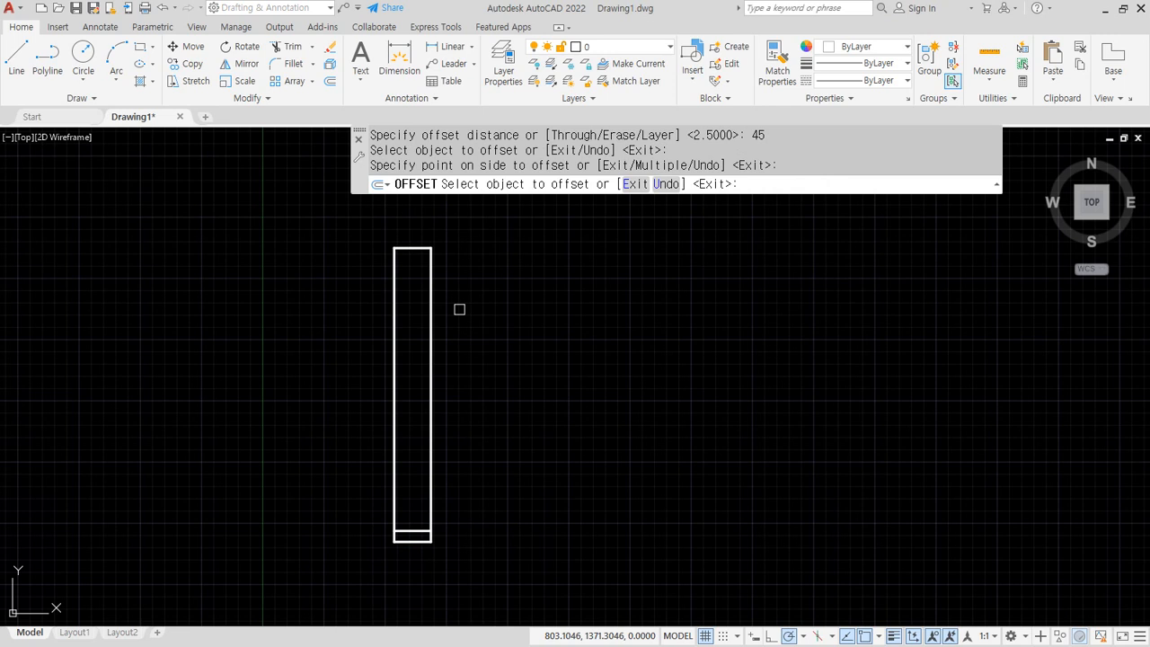
click(419, 252)
click(527, 387)
key(Return)
- Draw a vertical centre line between the midpoints of the upper and lower inner horizontal lines
text(l)
key(Return)
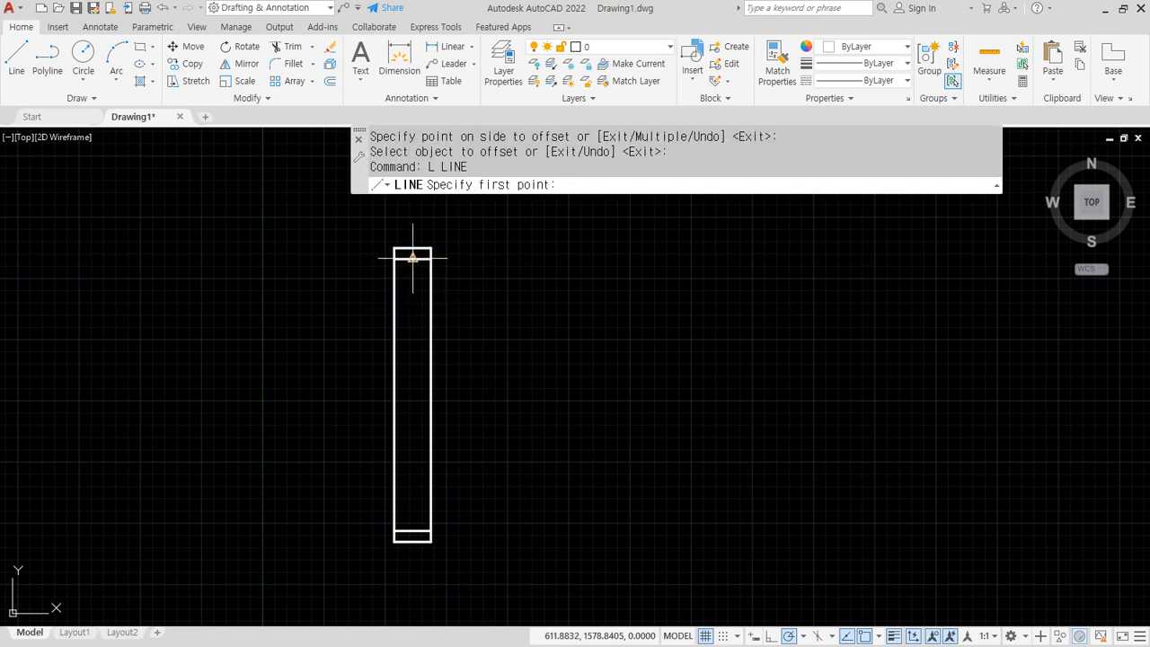
click(412, 257)
click(412, 531)
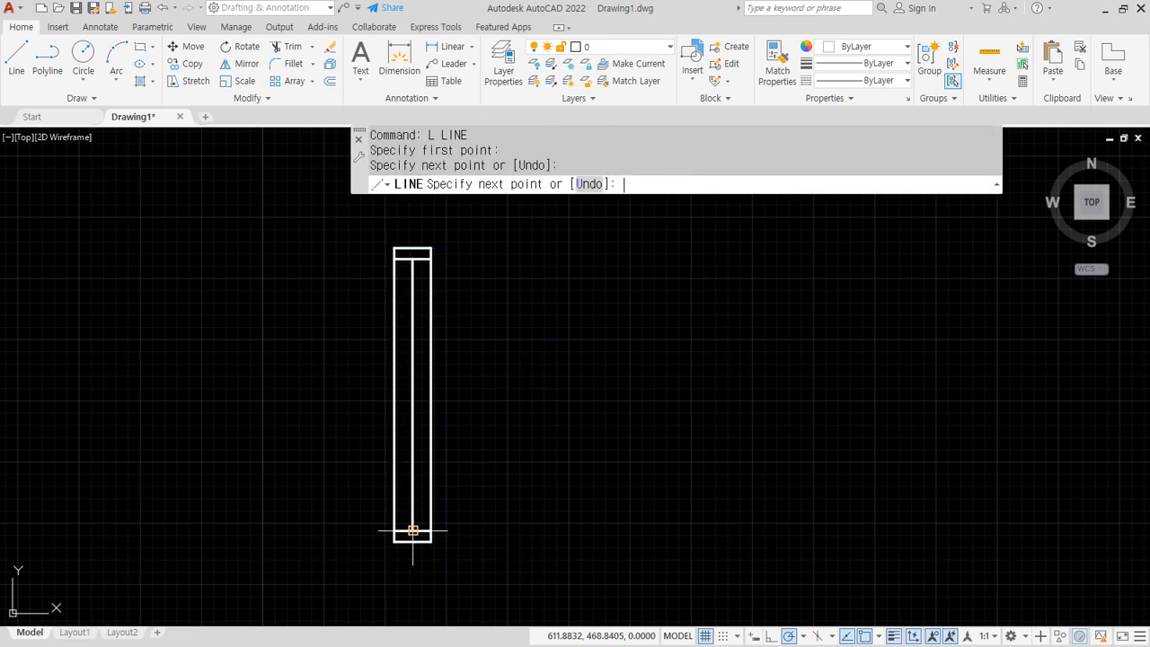
key(Return)
- Offset the vertical centre line 40 to the right
scroll(412, 531, up, 8)
text(o)
key(Return)
text(4)
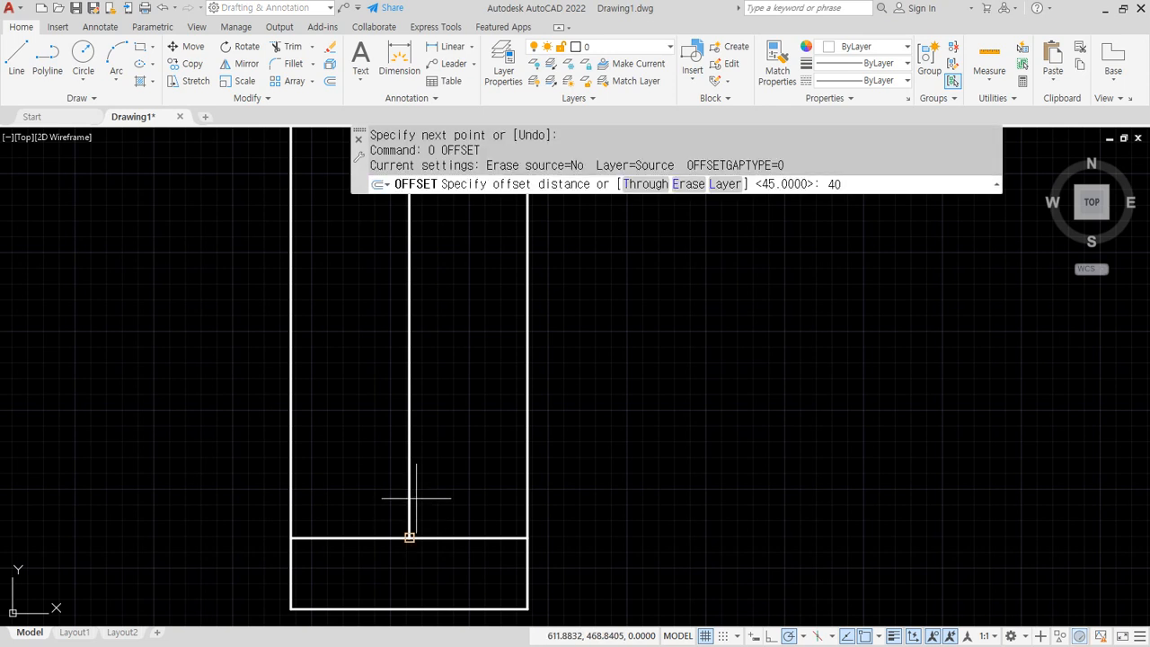
text(0)
key(Return)
click(409, 477)
click(447, 477)
key(Return)
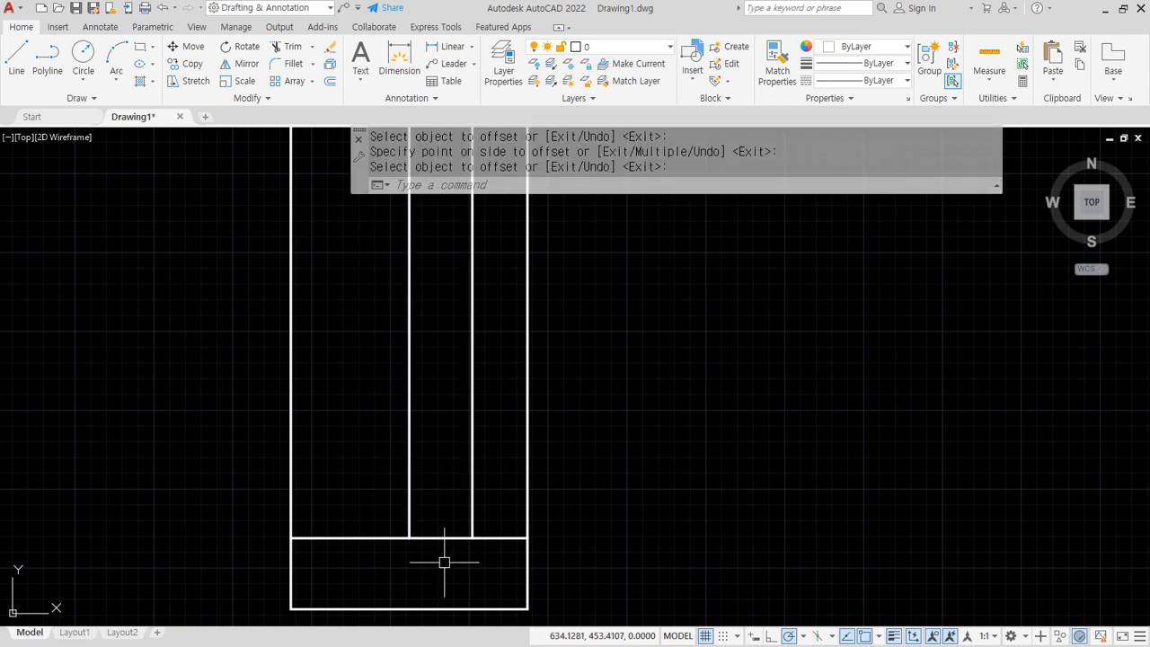
- Offset the lower inner horizontal line 10 downward
text(o)
key(Return)
text(10)
key(Return)
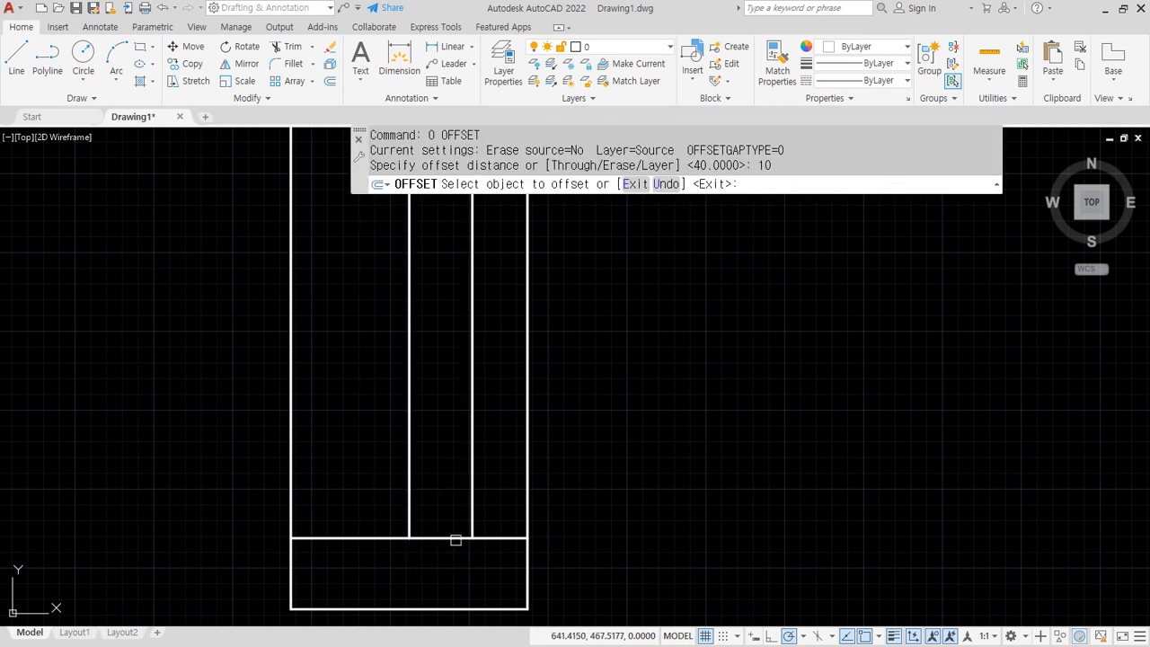
click(446, 537)
click(443, 564)
key(Return)
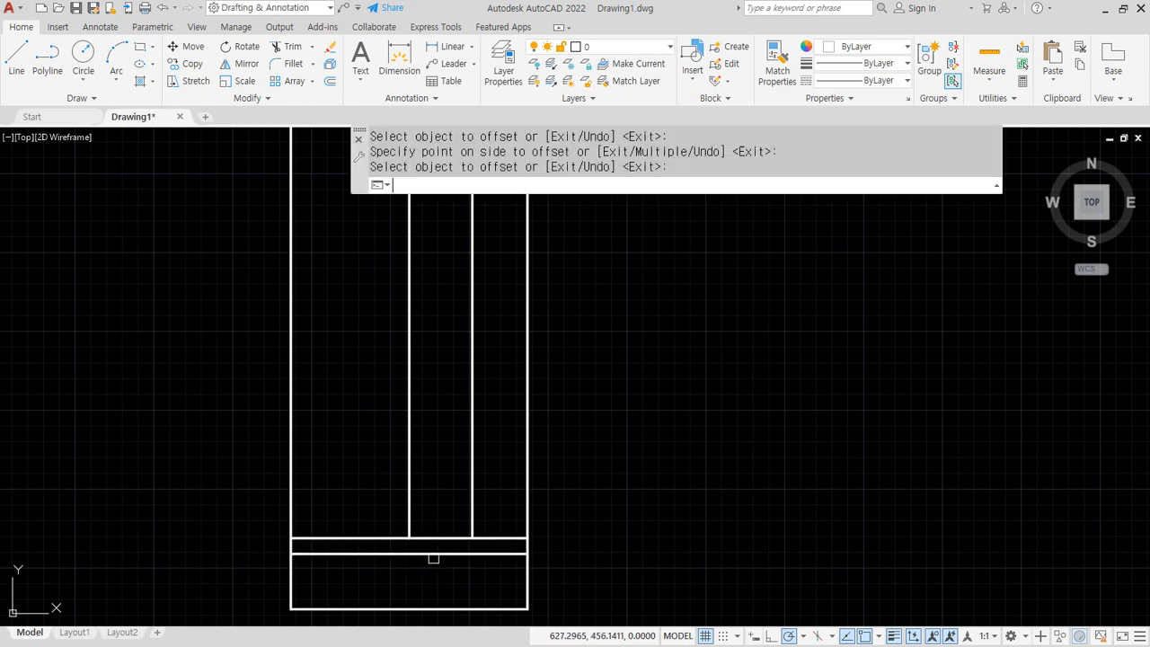
- Fillet both inner vertical lines with the lowest inner horizontal line to form two sharp corners
text(f)
key(Return)
click(410, 513)
click(444, 554)
key(Return)
click(444, 554)
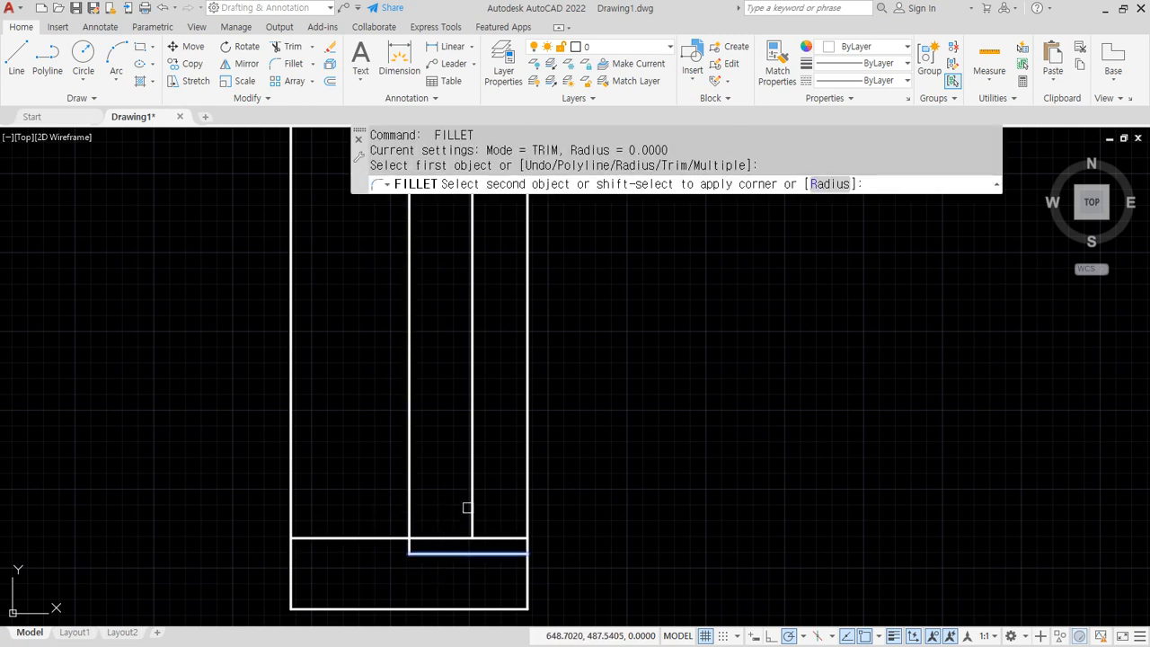
click(472, 505)
- Offset the full-width lower inner horizontal line 80 upward
text(o)
key(Return)
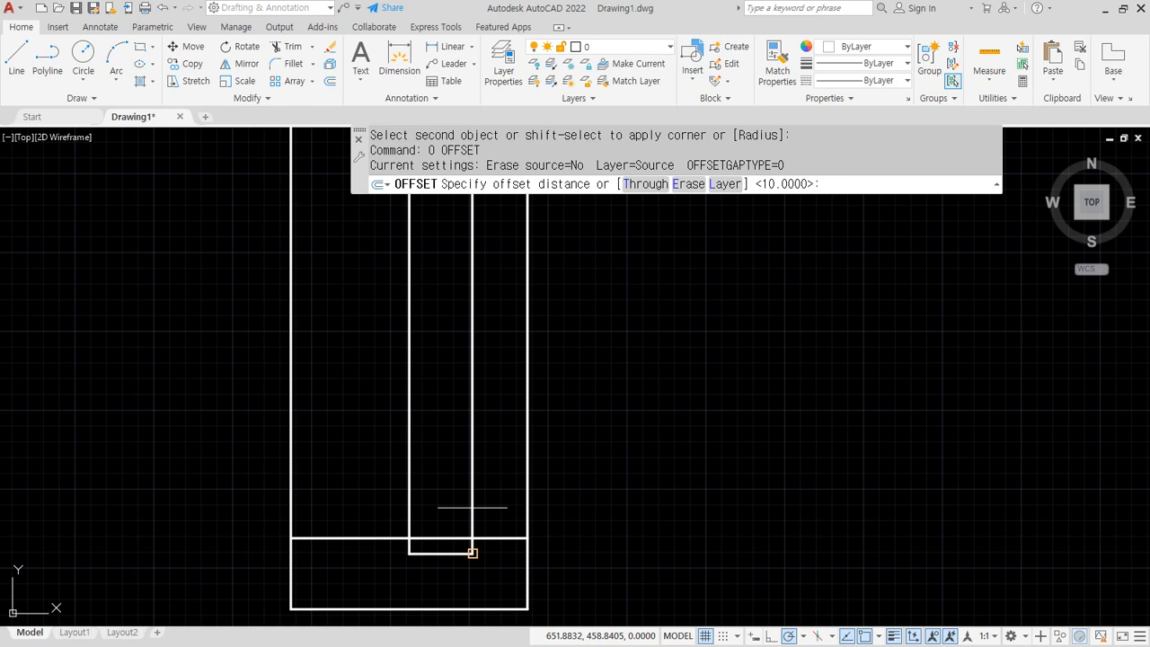
text(80)
key(Return)
click(441, 537)
click(441, 476)
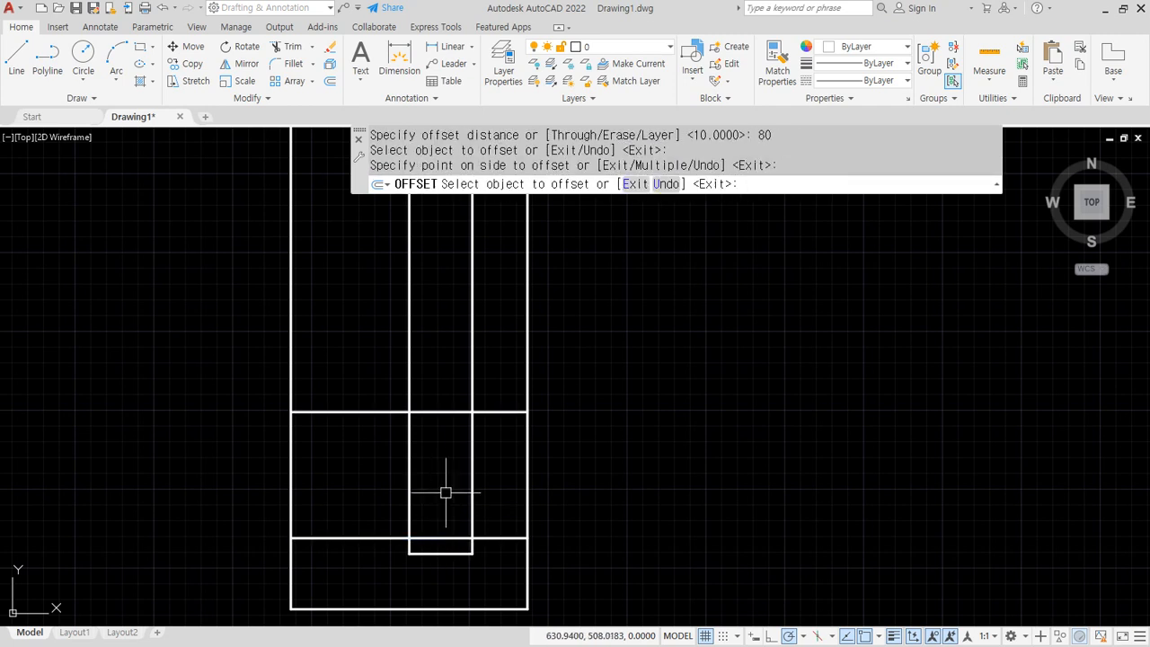
key(Return)
- Trim the upper offset line outside the inner verticals and the lower full-width line between them
text(tr)
key(Return)
drag(495, 418, 492, 391)
click(374, 408)
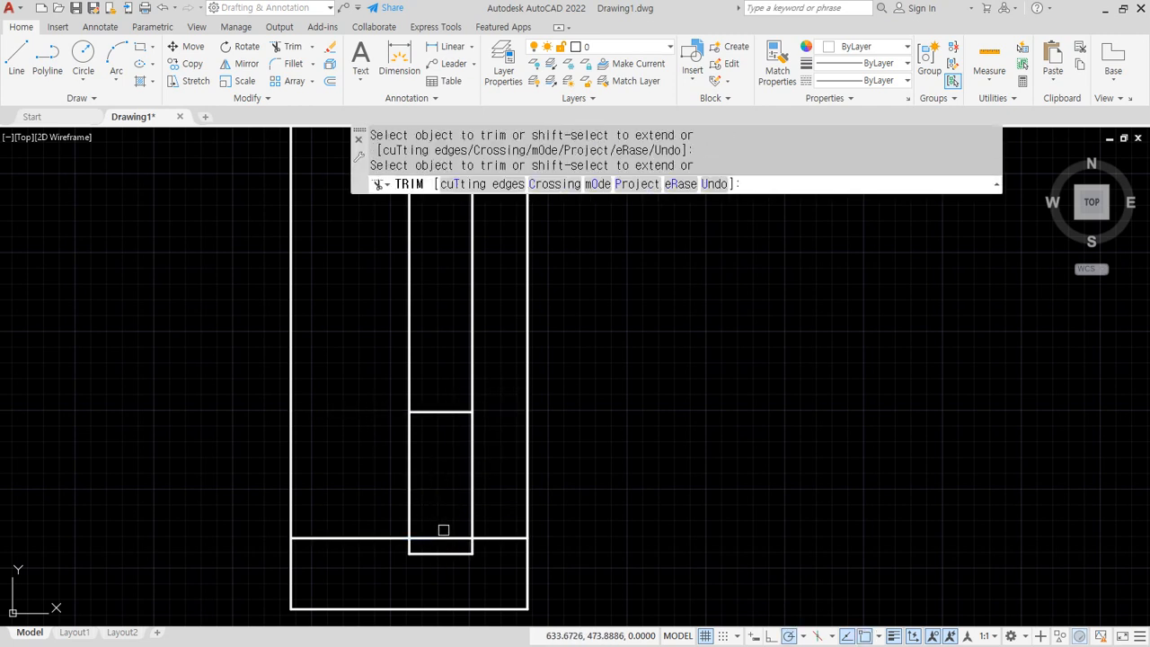
click(441, 536)
key(Return)
- Offset the inner horizontal line at the upper end of the frame 10 upward
scroll(441, 508, down, 10)
scroll(456, 358, up, 5)
scroll(455, 358, up, 10)
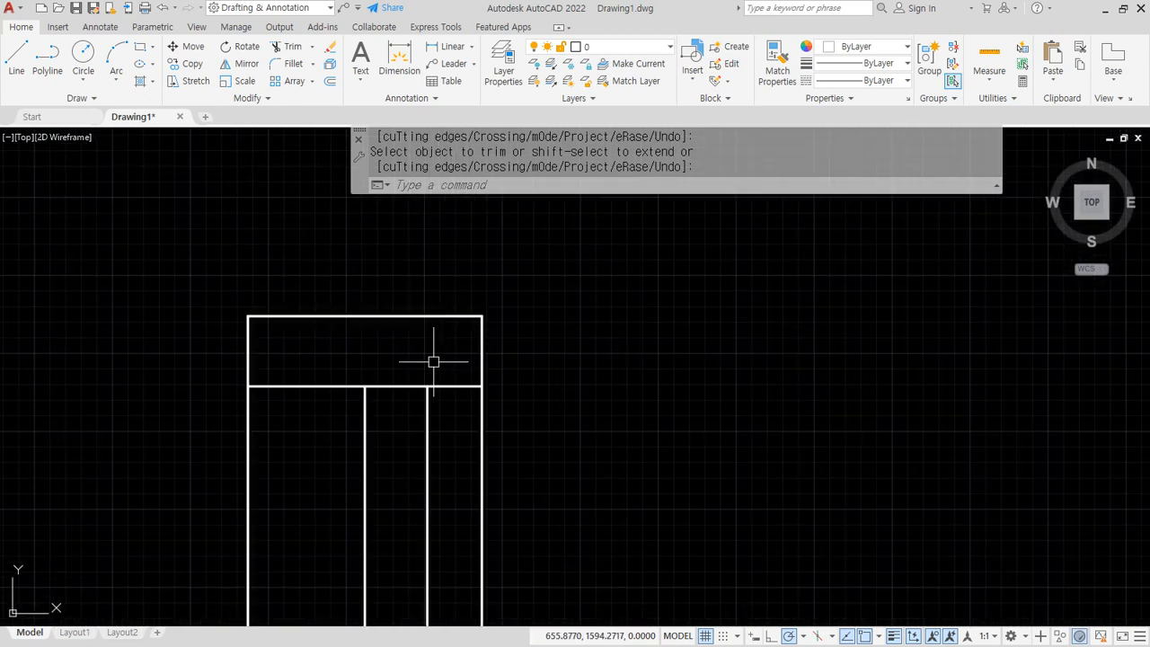
text(o)
key(Return)
text(10)
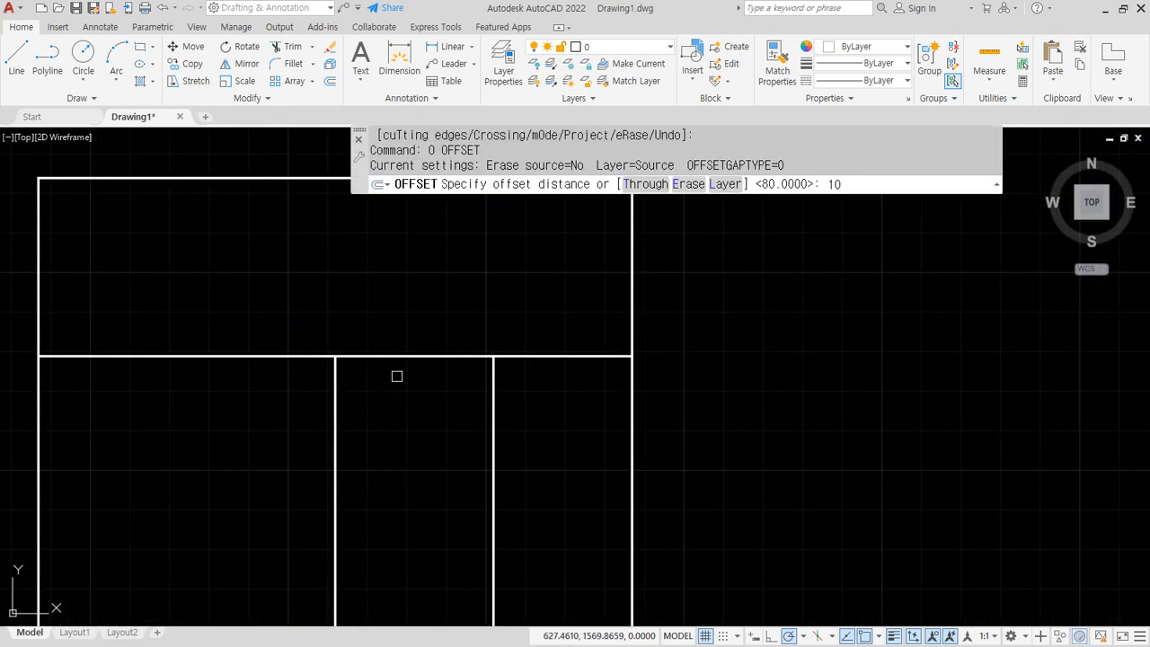
key(Return)
click(397, 355)
click(401, 308)
key(Return)
- Offset the same upper inner horizontal line 60 downward
key(Return)
text(6)
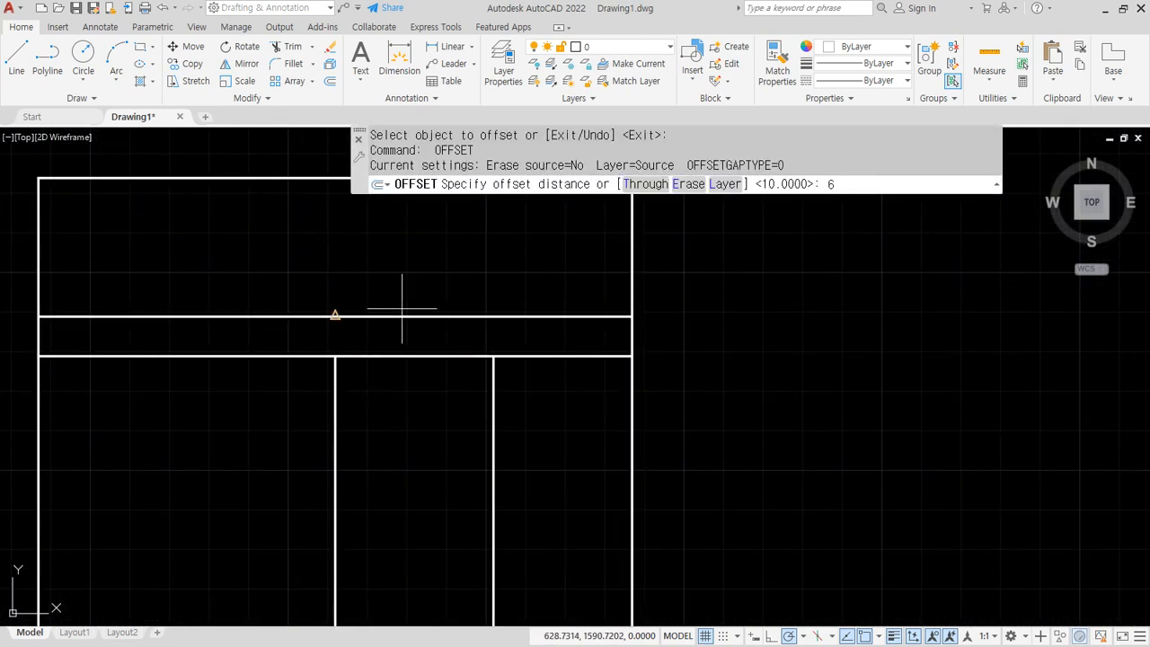
text(0)
key(Return)
click(405, 355)
click(405, 464)
key(Return)
- Extend both inner vertical lines up to the line offset 10 above
scroll(422, 439, down, 2)
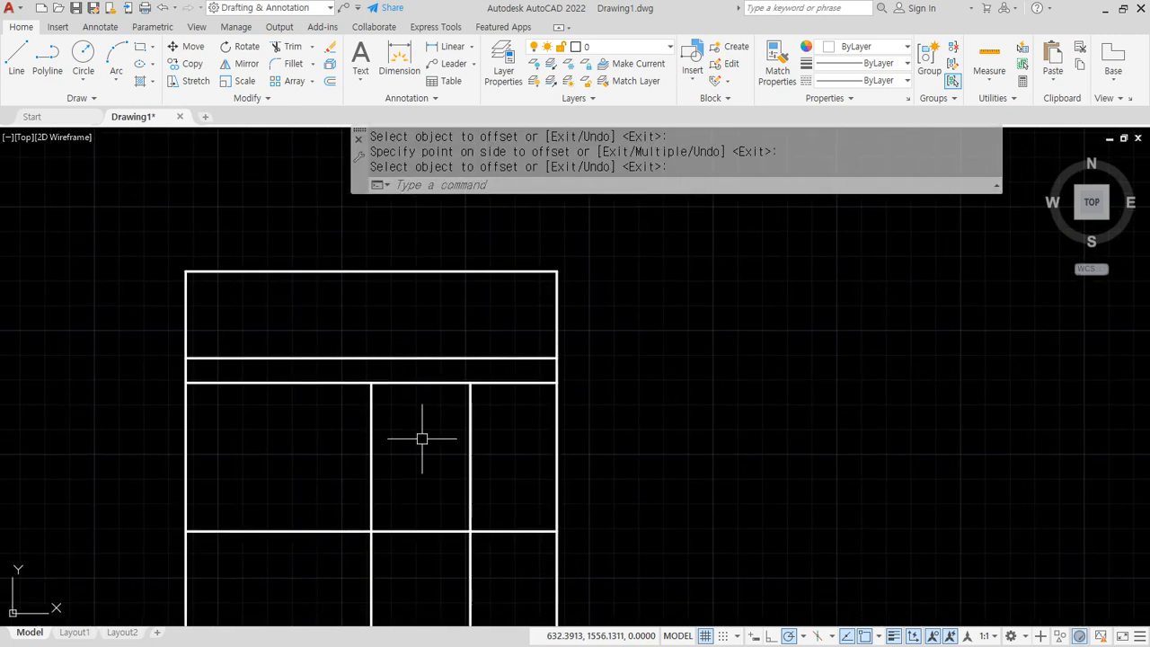
text(ex)
key(Return)
mouse_move(508, 410)
mouse_down()
mouse_move(321, 410)
mouse_move(405, 445)
mouse_up()
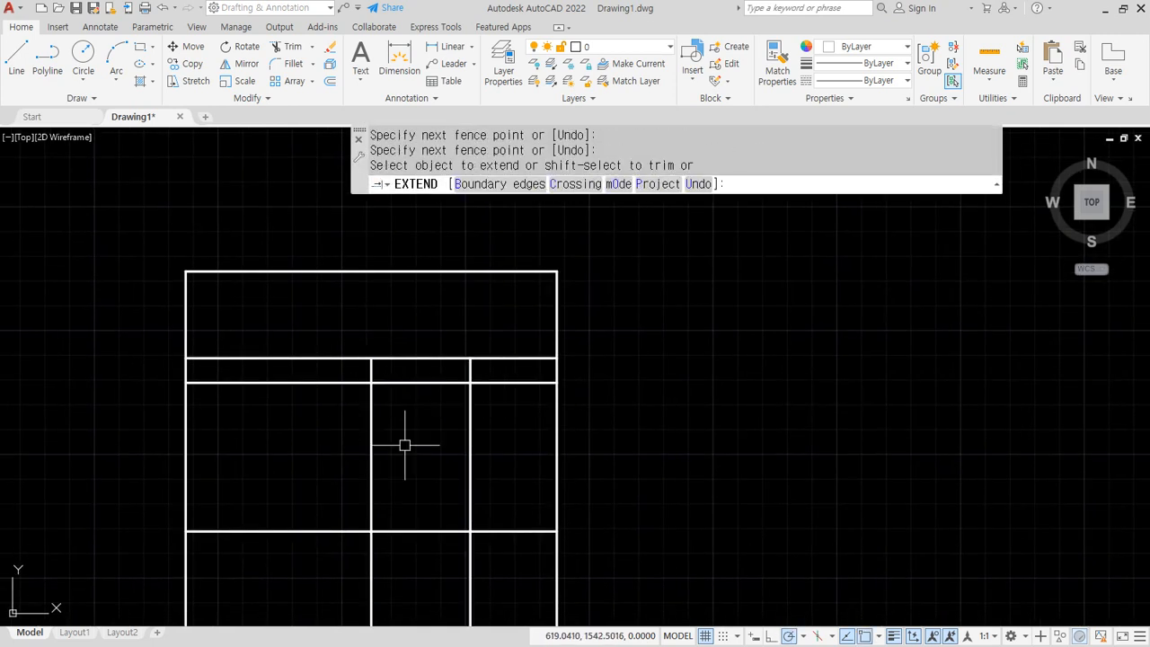
key(Escape)
- Trim the horizontal lines at the upper end so only the narrow inner piece and the end block's outline remain
text(tr)
key(Return)
click(345, 358)
click(505, 358)
click(419, 385)
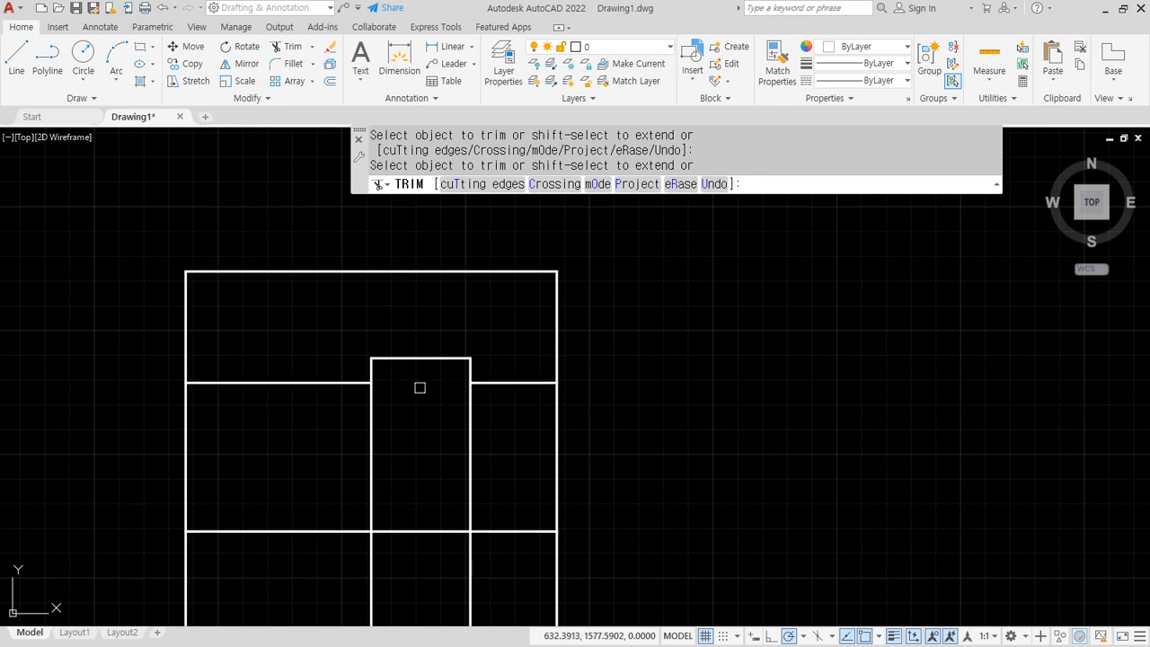
mouse_move(518, 539)
mouse_down()
mouse_move(512, 513)
mouse_move(500, 512)
mouse_up()
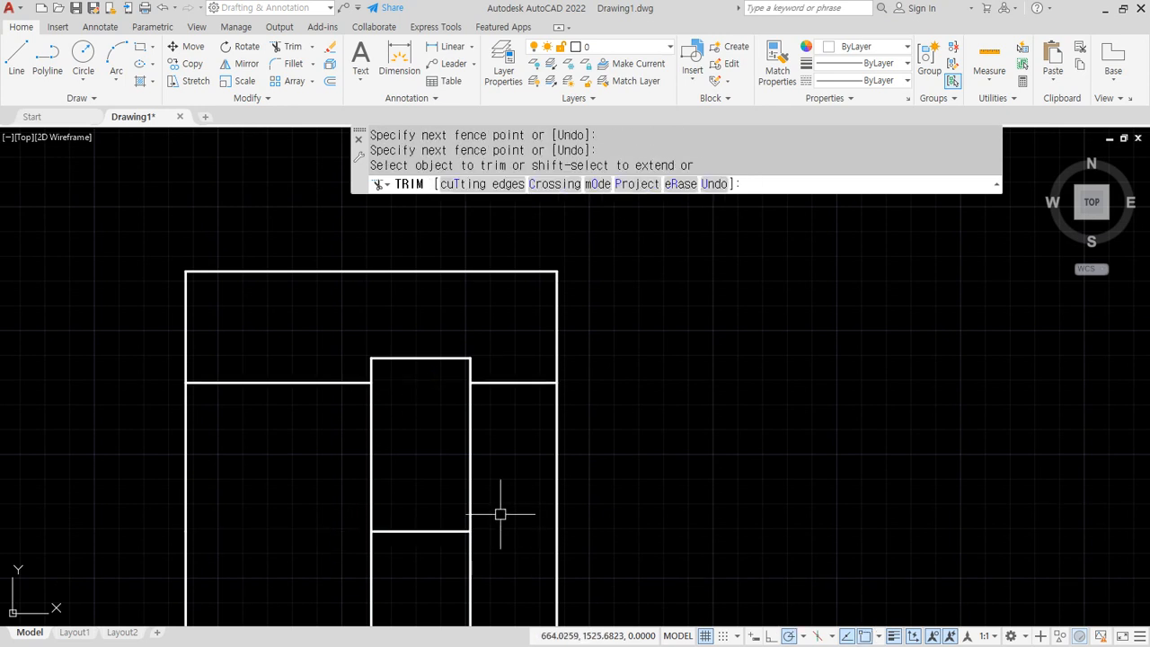
key(Escape)
scroll(485, 485, down, 2)
text(l)
key(Return)
scroll(488, 403, down, 5)
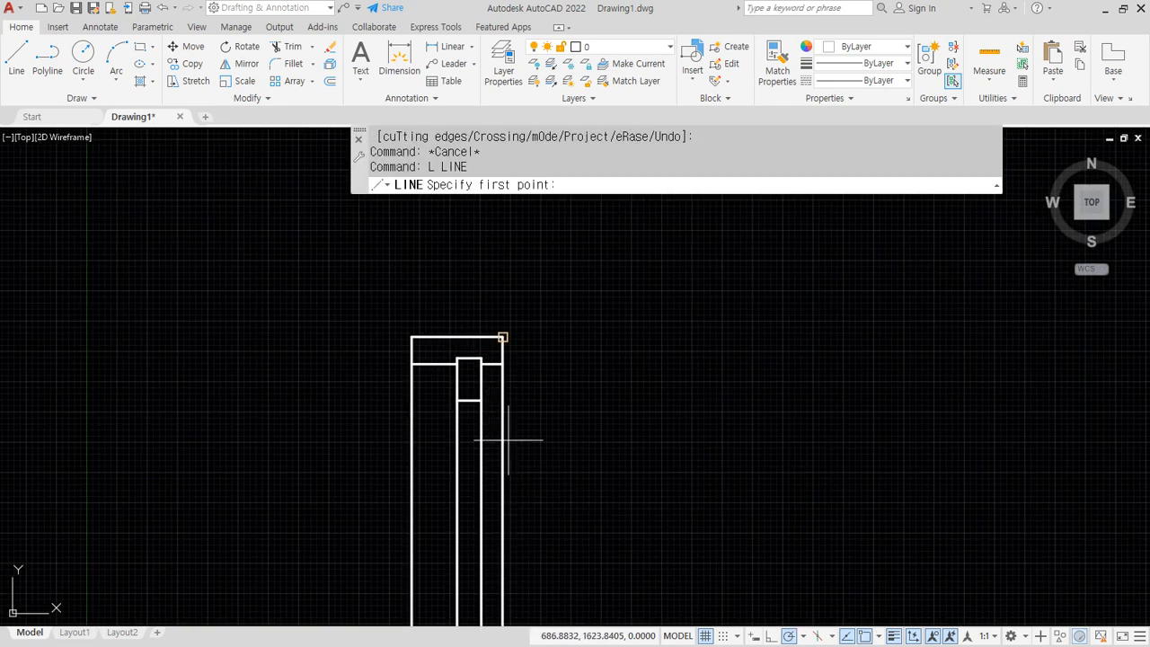
scroll(506, 434, down, 2)
text(tr)
key(Return)
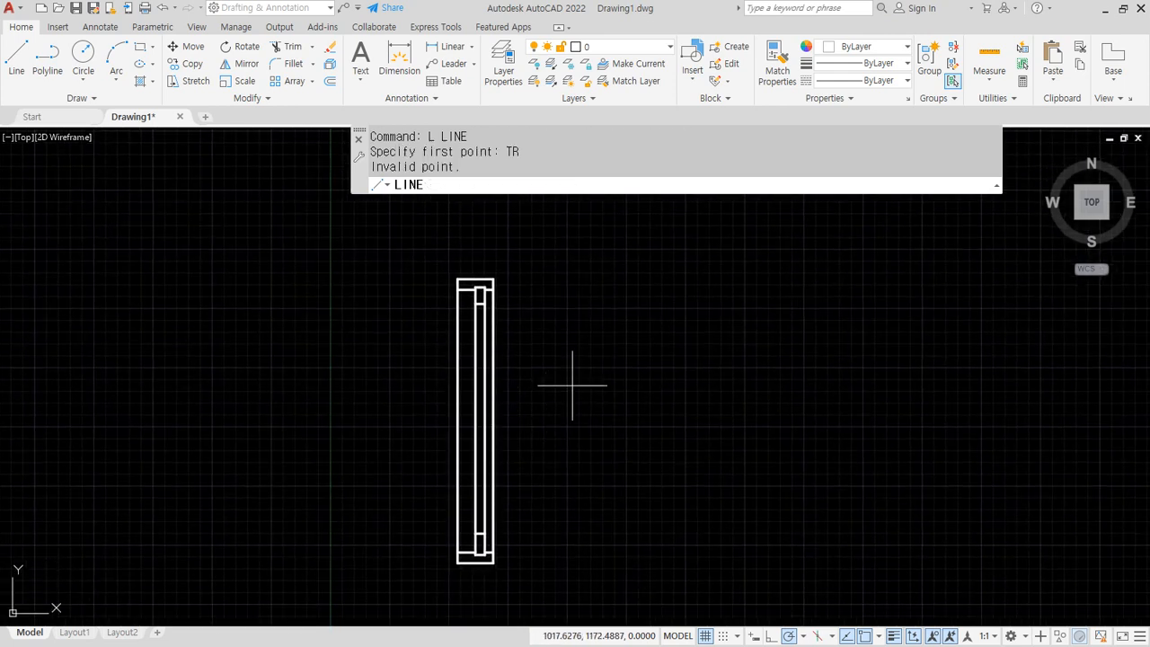
click(572, 386)
click(370, 398)
key(Return)
key(Escape)
key(Escape)
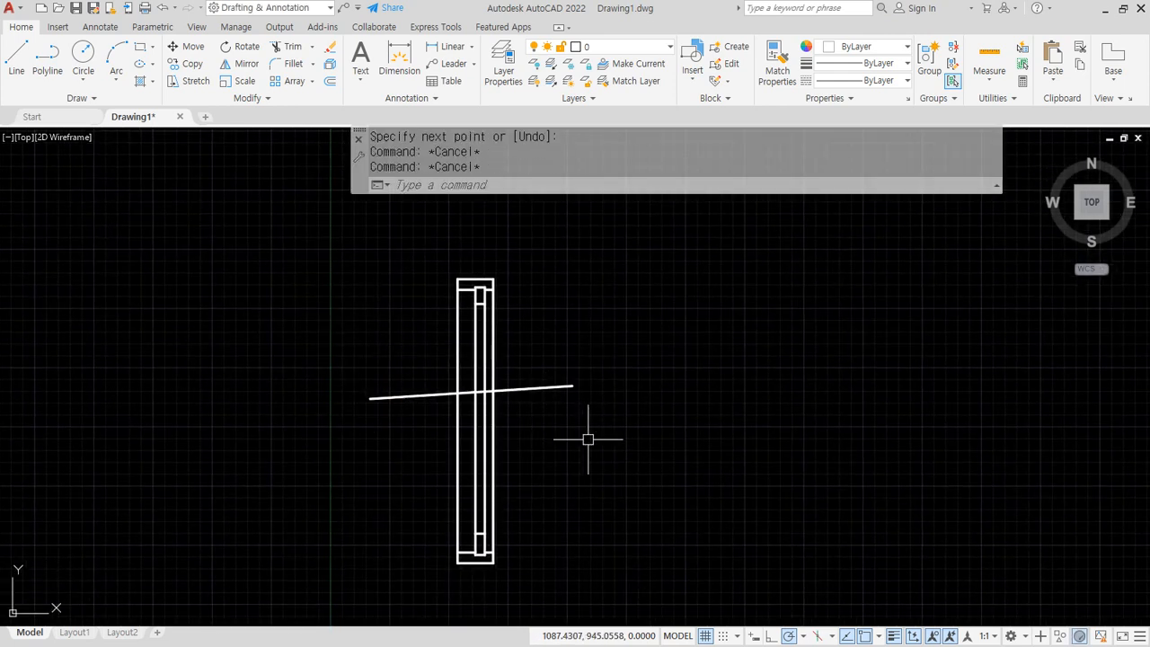
click(587, 436)
click(523, 352)
key(Delete)
- Trim away all four long vertical lines between the upper and lower end sections
text(tr)
key(Return)
drag(596, 394, 349, 411)
click(390, 239)
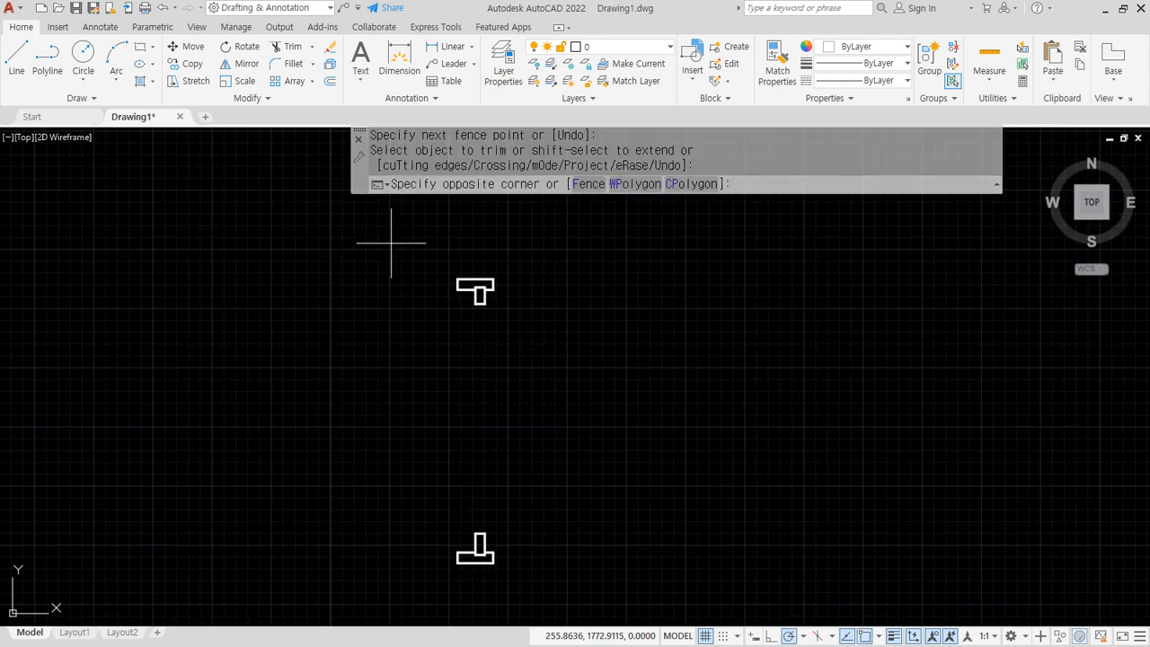
key(Escape)
key(Escape)
- Create a new layer named 단면 and set its colour to yellow
text(la)
key(Return)
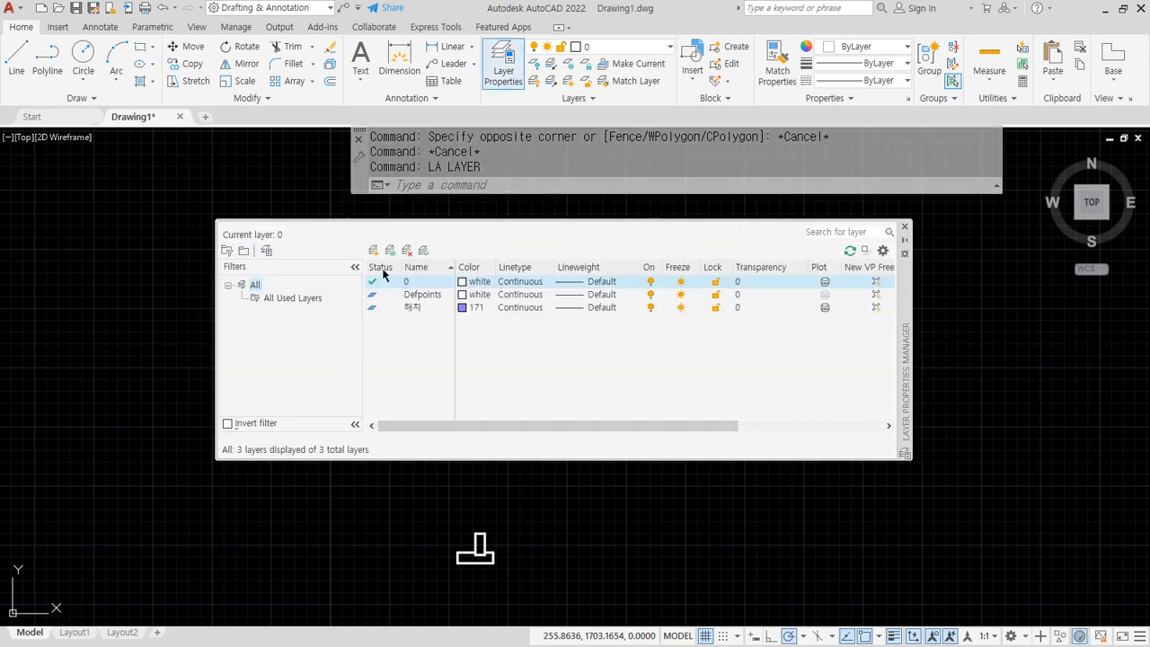
click(371, 251)
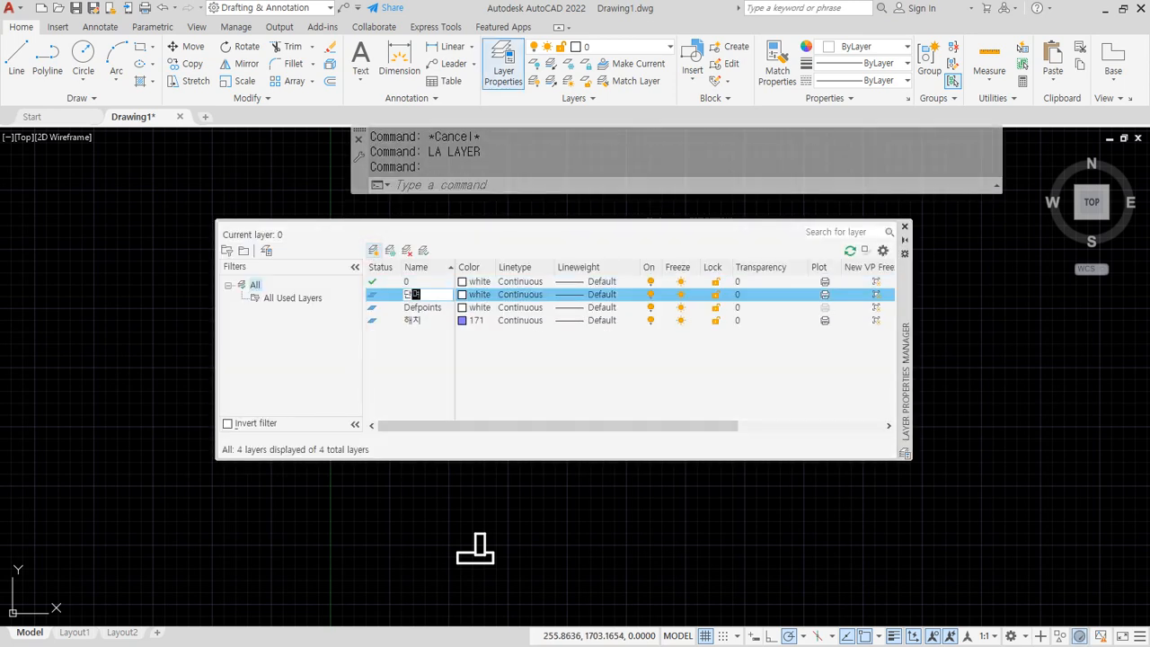
key(Return)
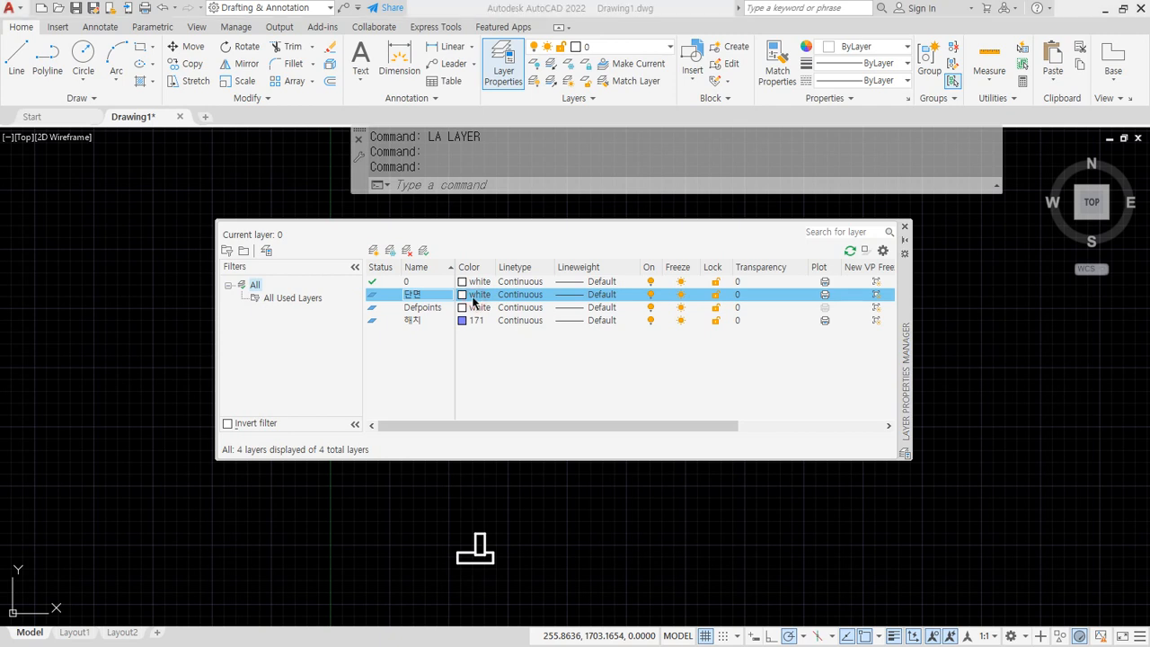
click(476, 297)
double_click(458, 297)
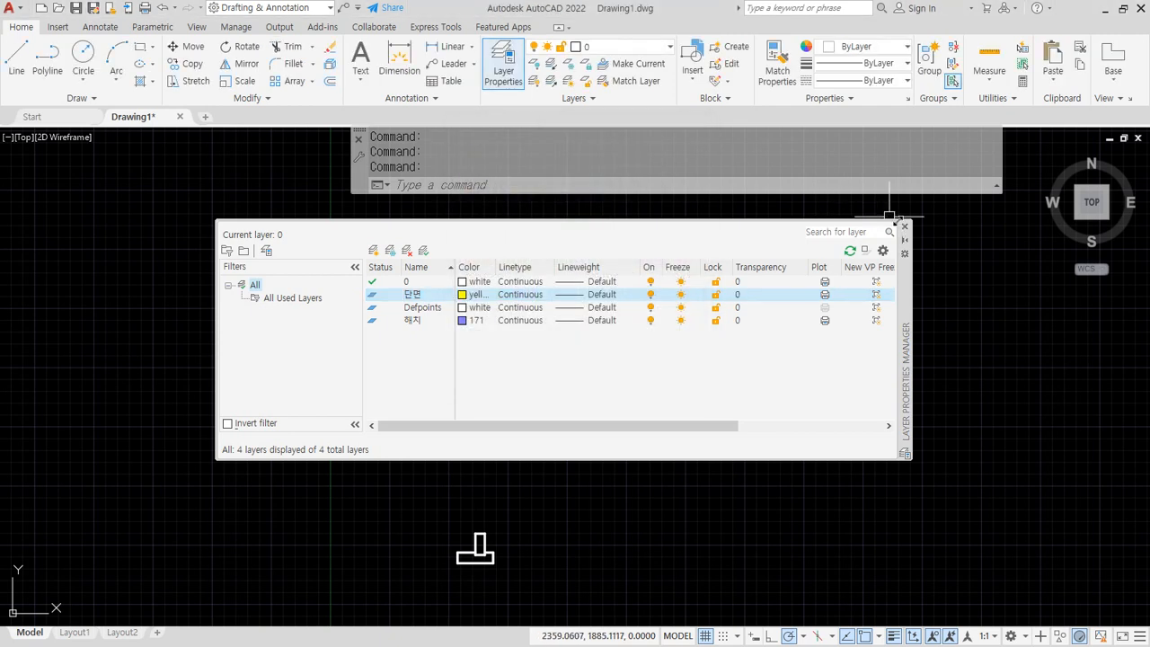
click(904, 226)
- Move the upper and lower end sections to the 단면 layer and clear the selection
click(365, 257)
click(592, 574)
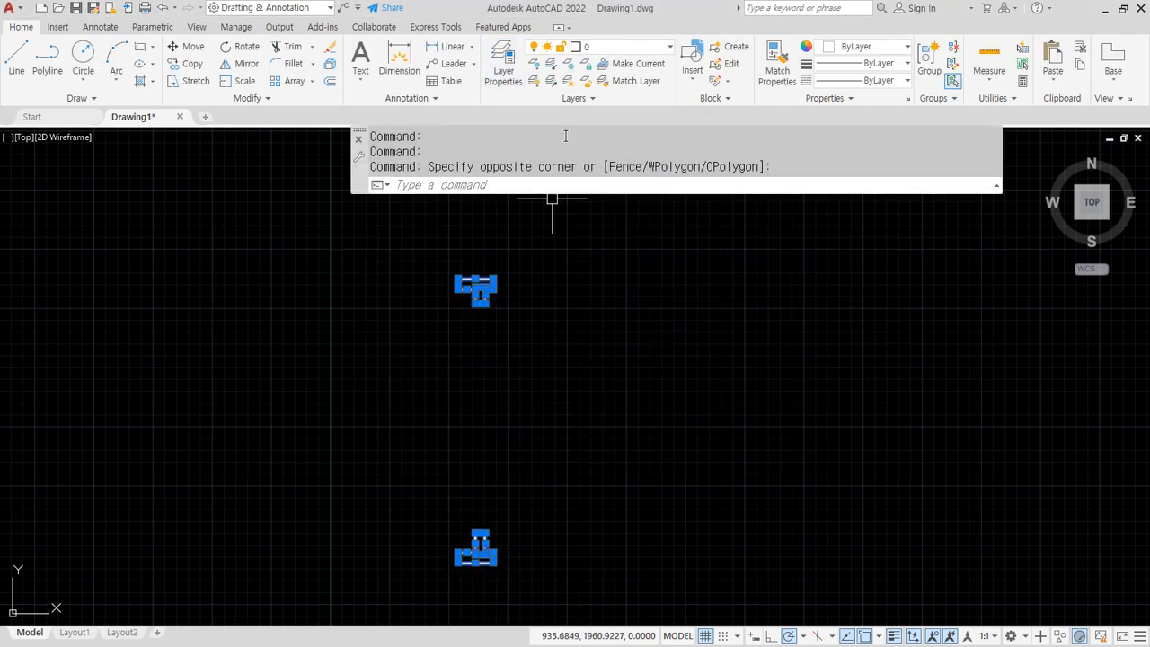
click(596, 45)
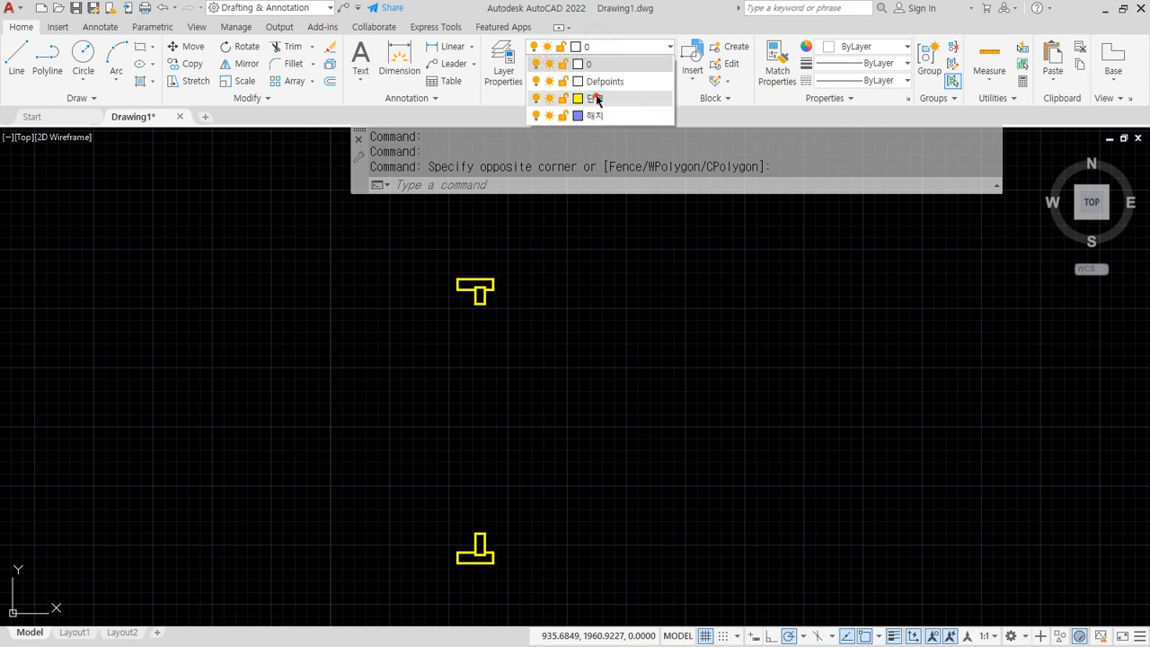
click(597, 99)
key(Escape)
key(Escape)
key(Escape)
- Draw a vertical line joining the facing outer right corners of the upper and lower end sections
text(l)
key(Return)
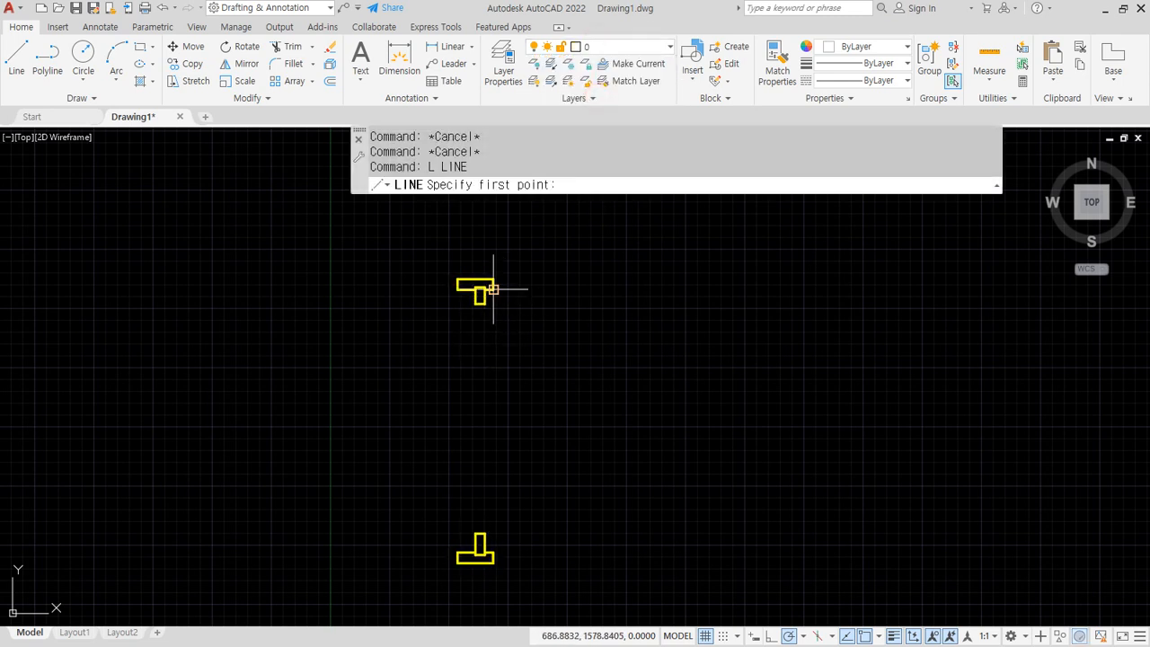
click(493, 289)
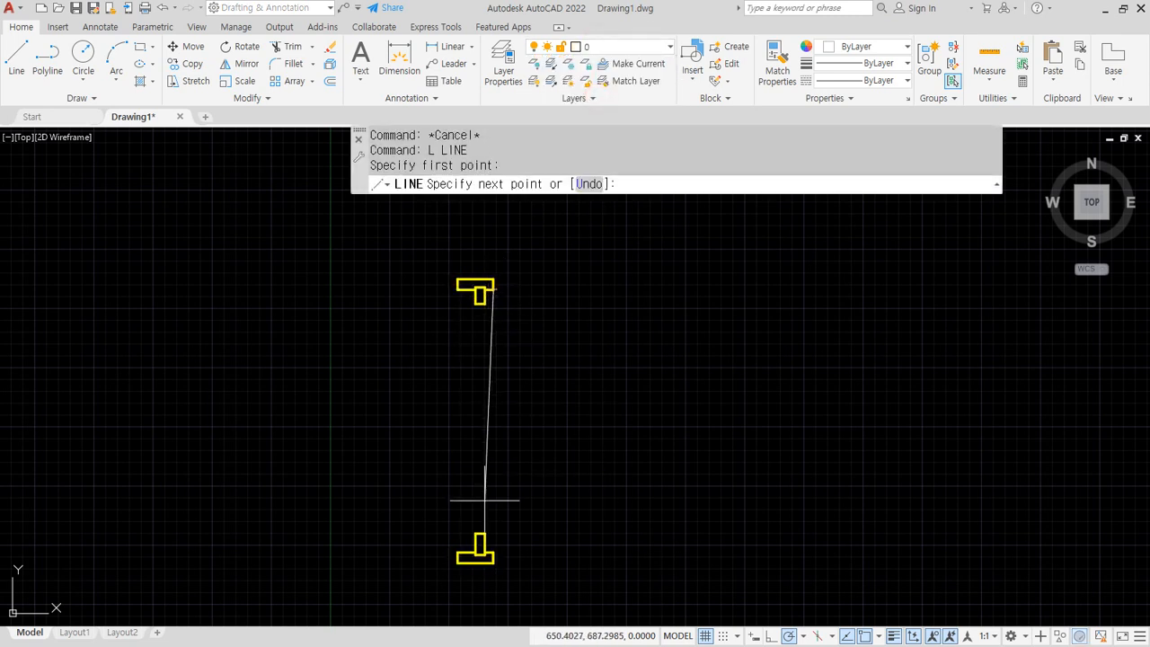
click(493, 549)
key(Return)
- Draw two vertical lines joining the facing right and left corners of the narrow rectangles on the upper and lower end sections
key(Return)
click(483, 534)
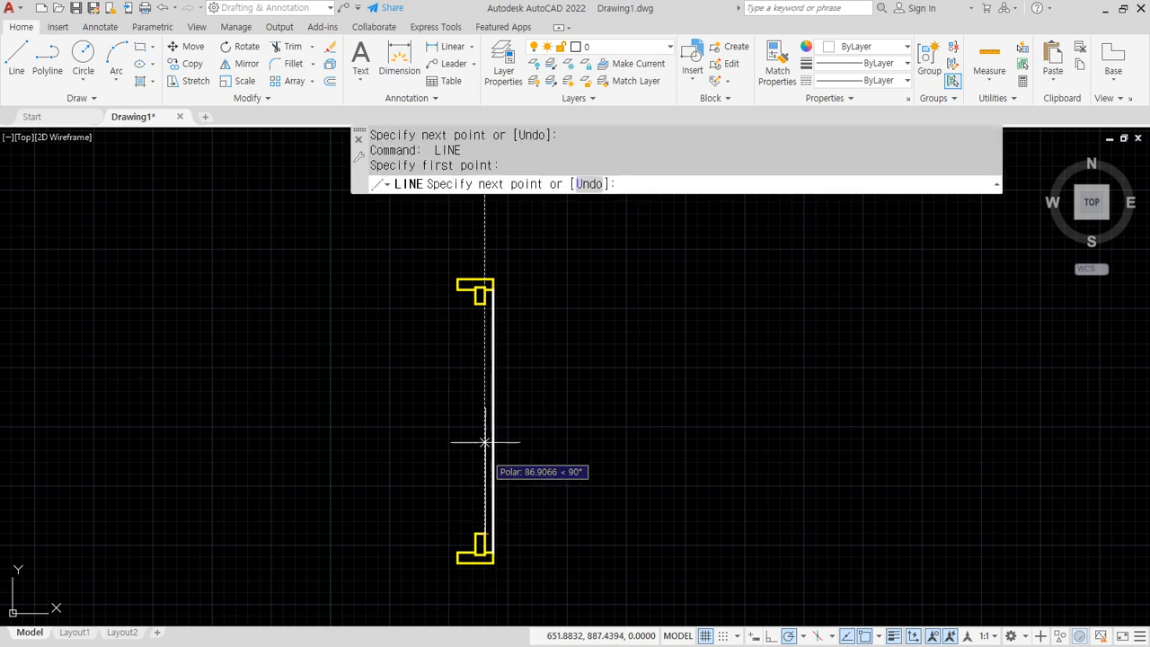
click(483, 299)
key(Return)
key(Return)
click(476, 303)
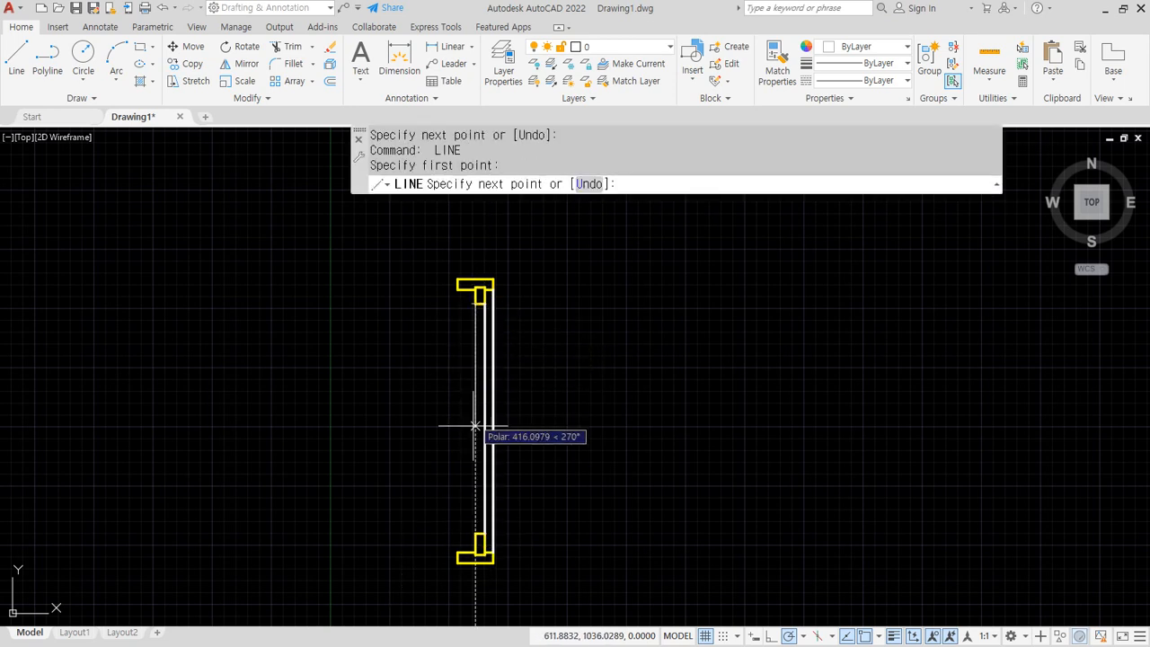
click(475, 534)
key(Return)
- Draw a vertical line joining the facing outer left corners of the upper and lower end sections
key(Return)
click(458, 557)
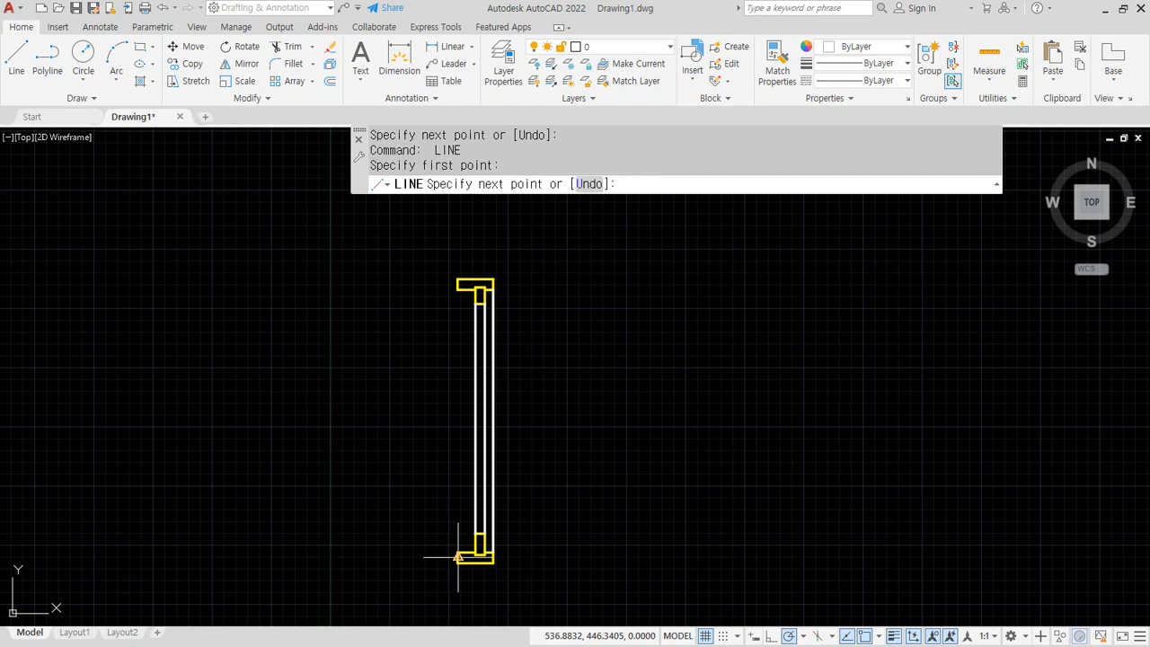
key(Escape)
key(Return)
click(458, 557)
click(458, 307)
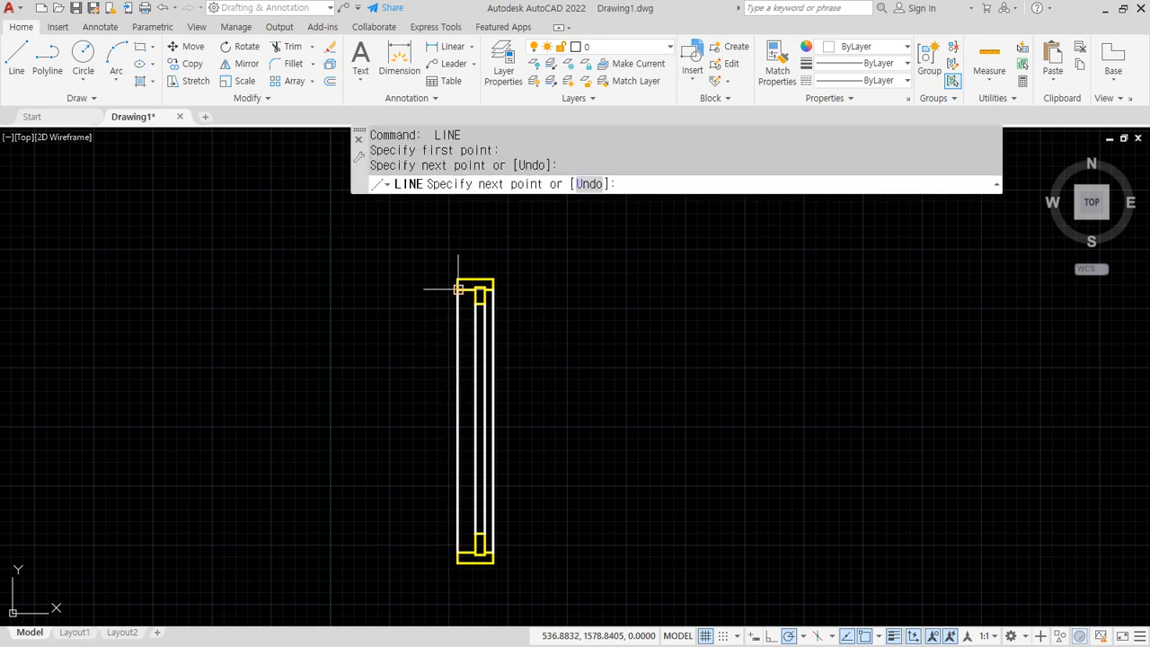
key(Return)
- Draw a vertical centre line joining the midpoints of the facing short edges of the upper and lower narrow rectangles
scroll(474, 320, up, 4)
key(Return)
click(502, 288)
scroll(492, 568, down, 2)
scroll(482, 596, up, 2)
middle_drag(483, 593, 469, 395)
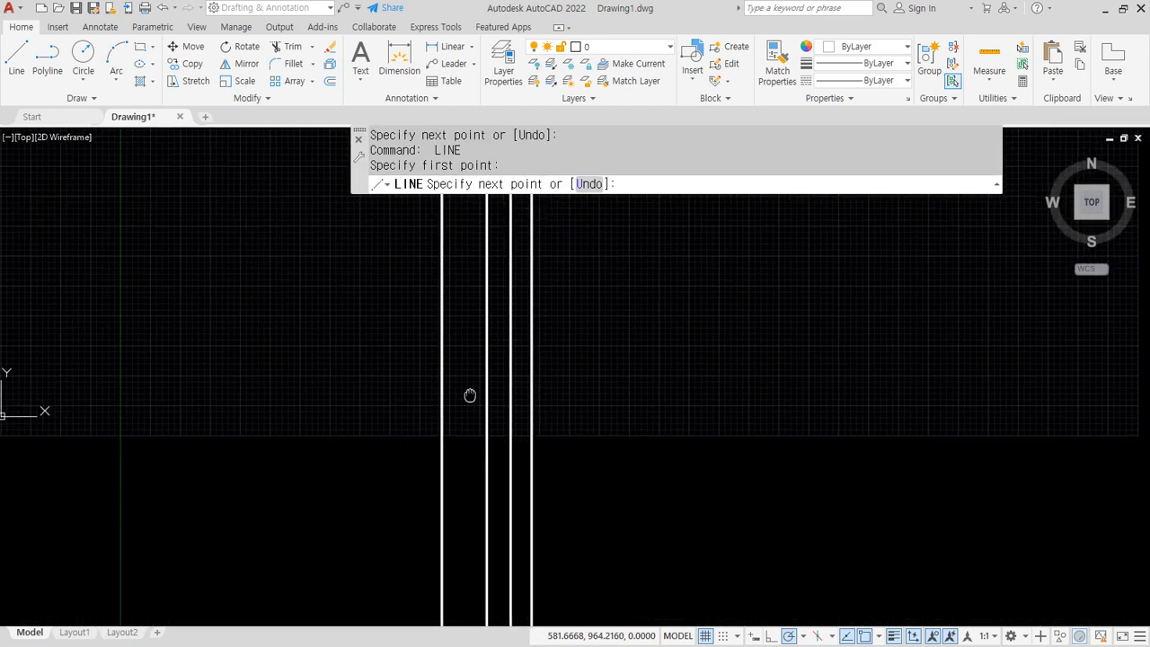
middle_drag(491, 529, 446, 335)
click(457, 449)
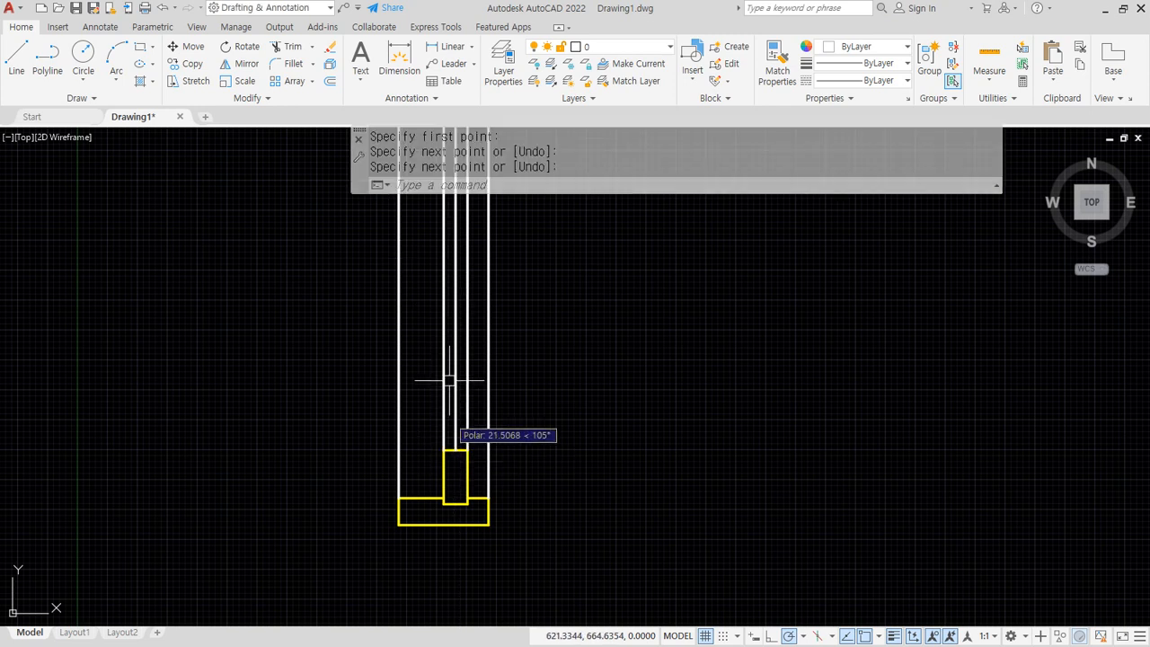
key(Return)
key(Escape)
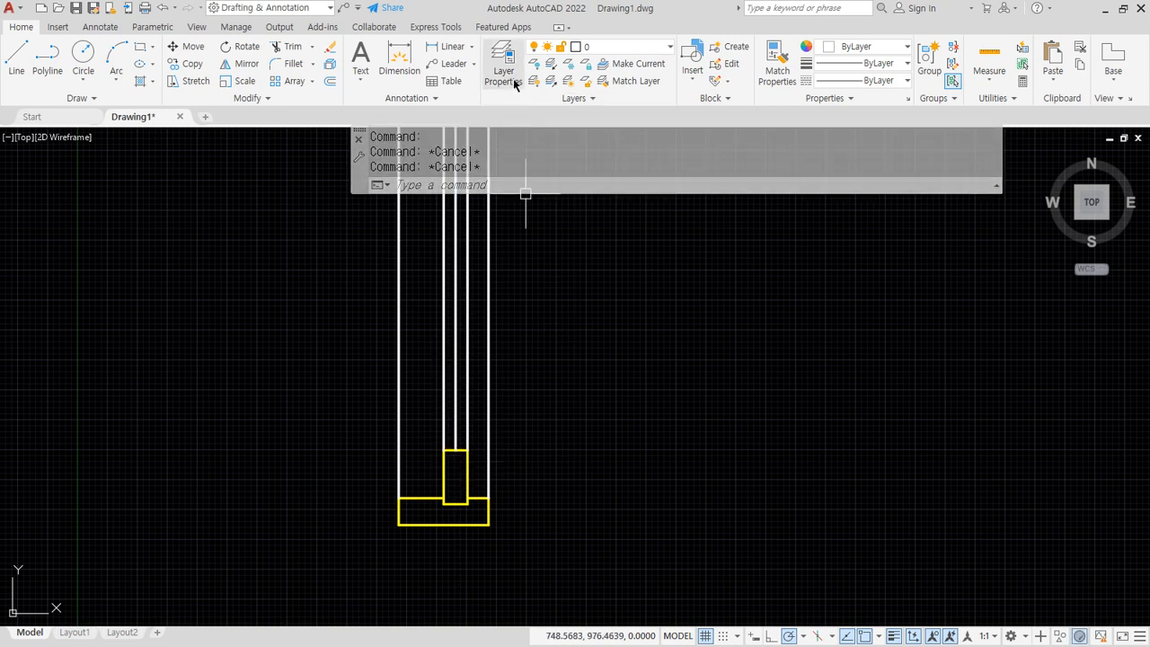
- Create a new layer named 마감 and set its colour to 3 (green)
click(503, 70)
click(373, 250)
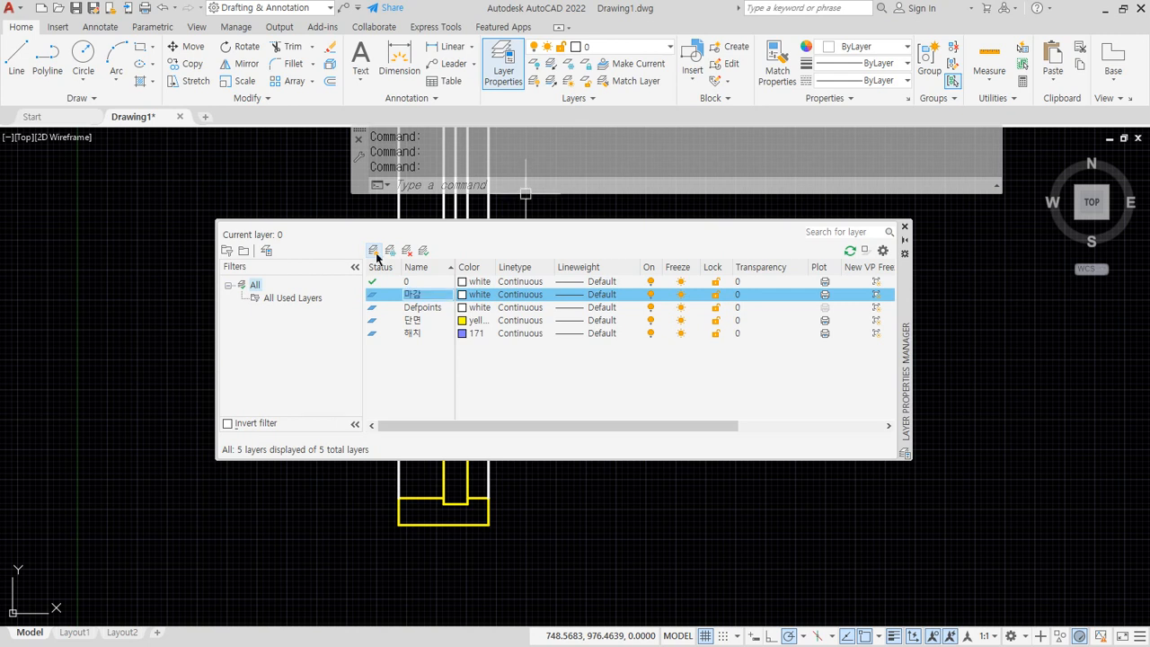
click(463, 295)
click(488, 295)
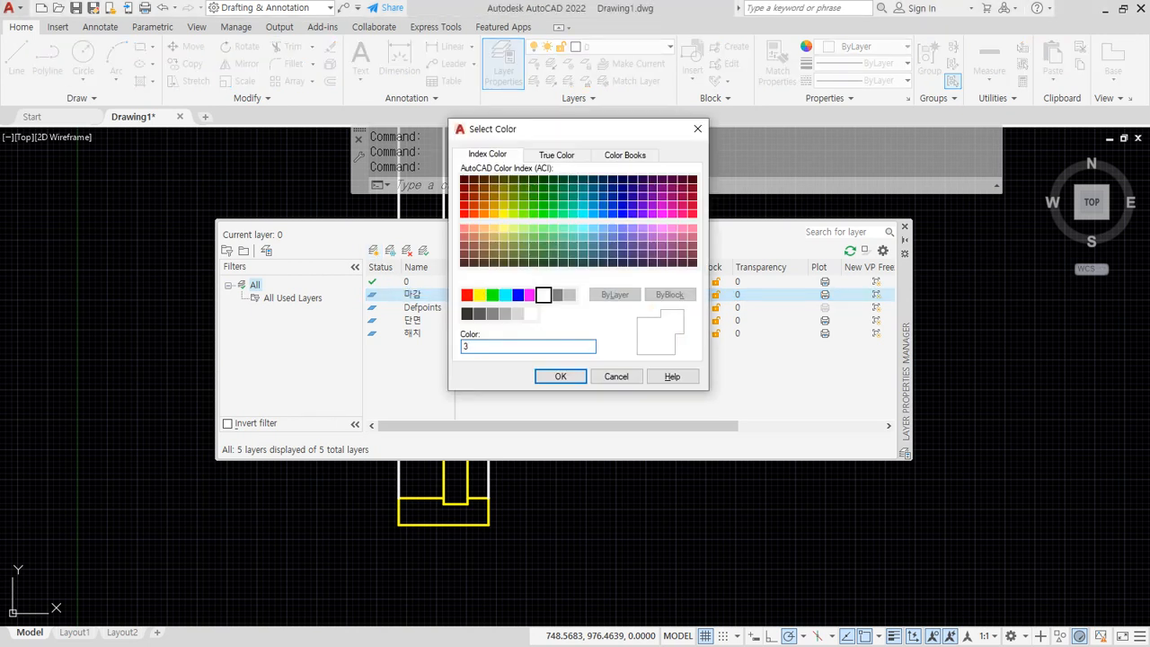
click(554, 374)
click(904, 226)
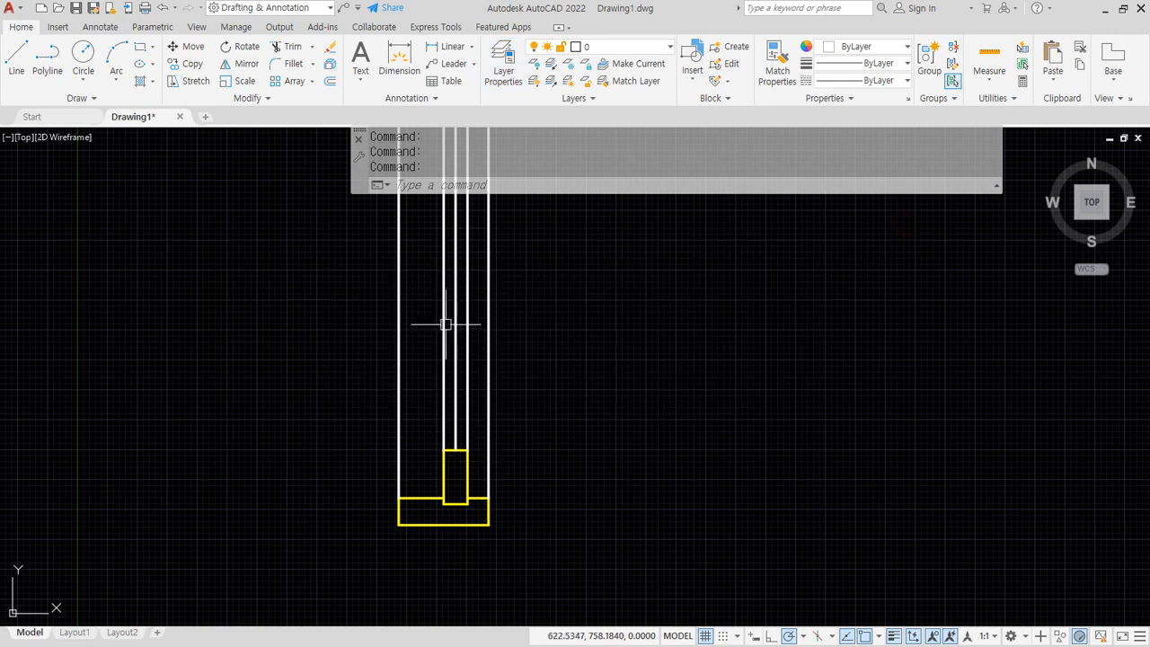
- Move the vertical centre line to the 마감 layer and clear the selection
click(455, 328)
click(623, 47)
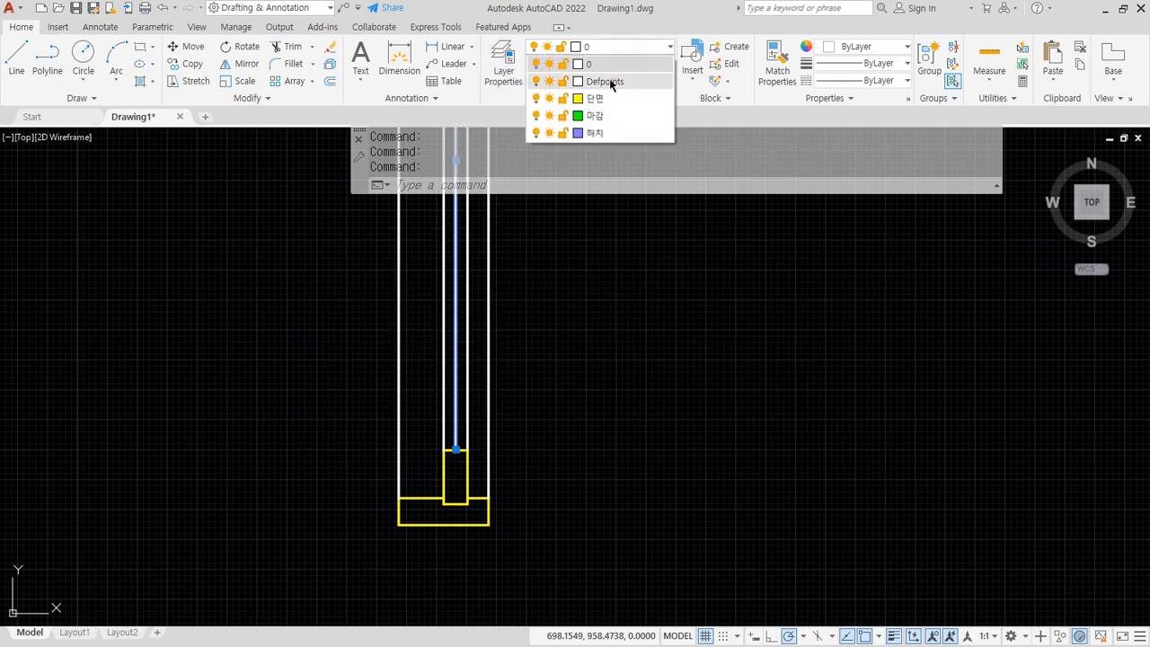
click(605, 111)
key(Escape)
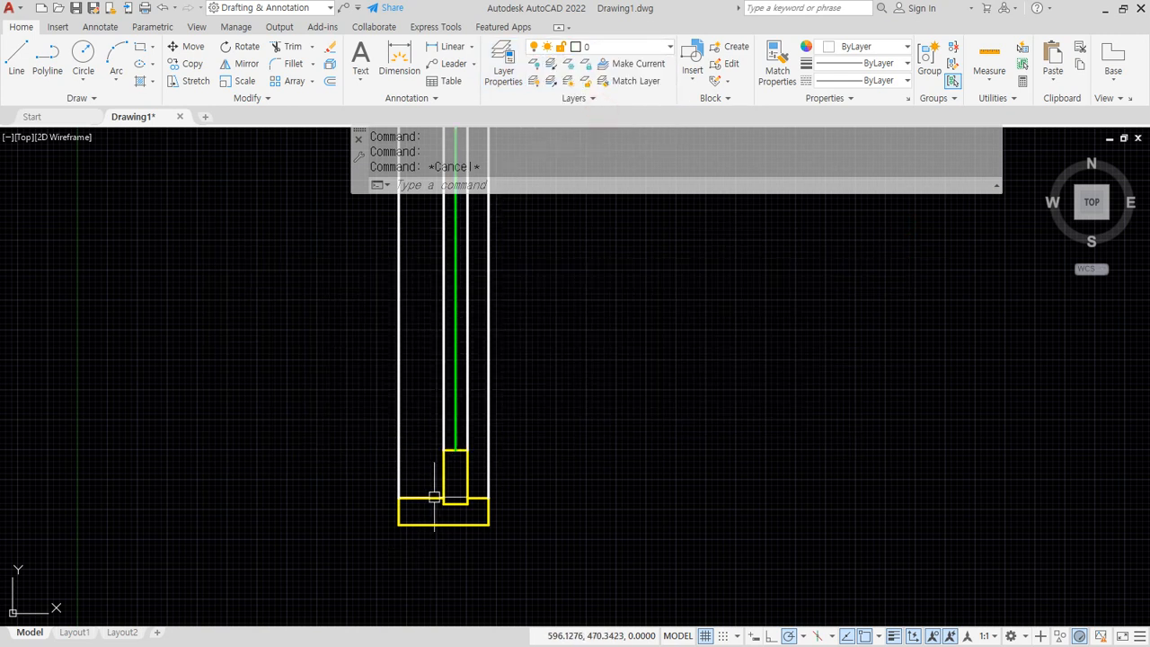
- Start a user-defined hatch in the lower section's wide rectangle with Double off, spacing 30 and angle 45
scroll(434, 497, up, 5)
scroll(441, 519, down, 2)
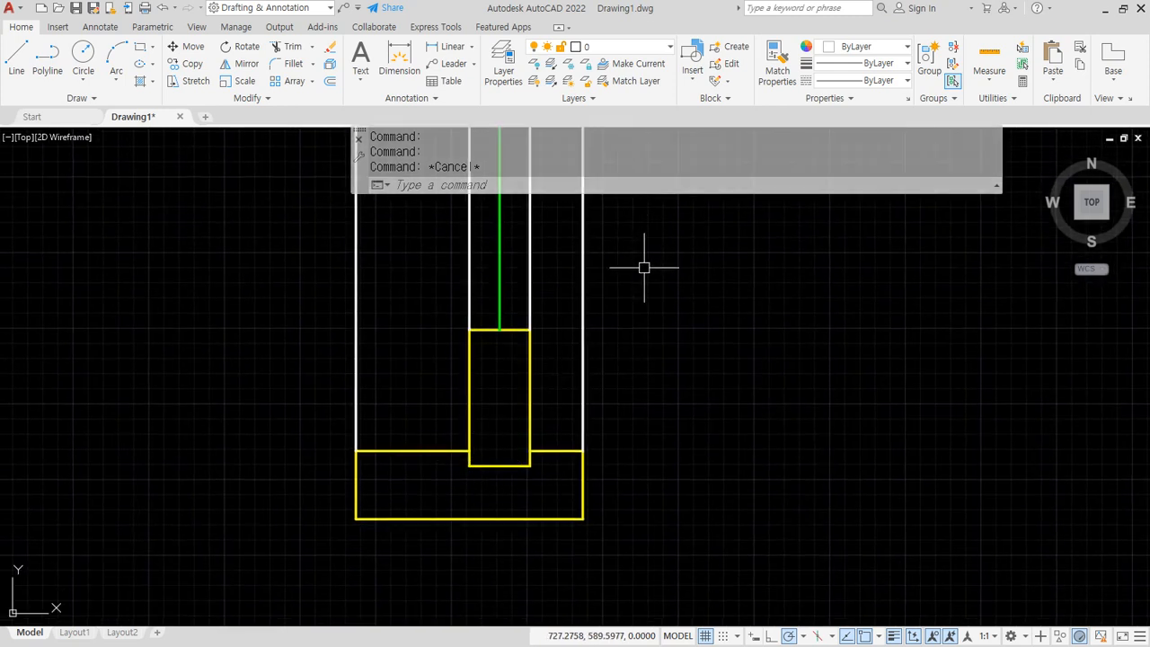
text(h)
key(Return)
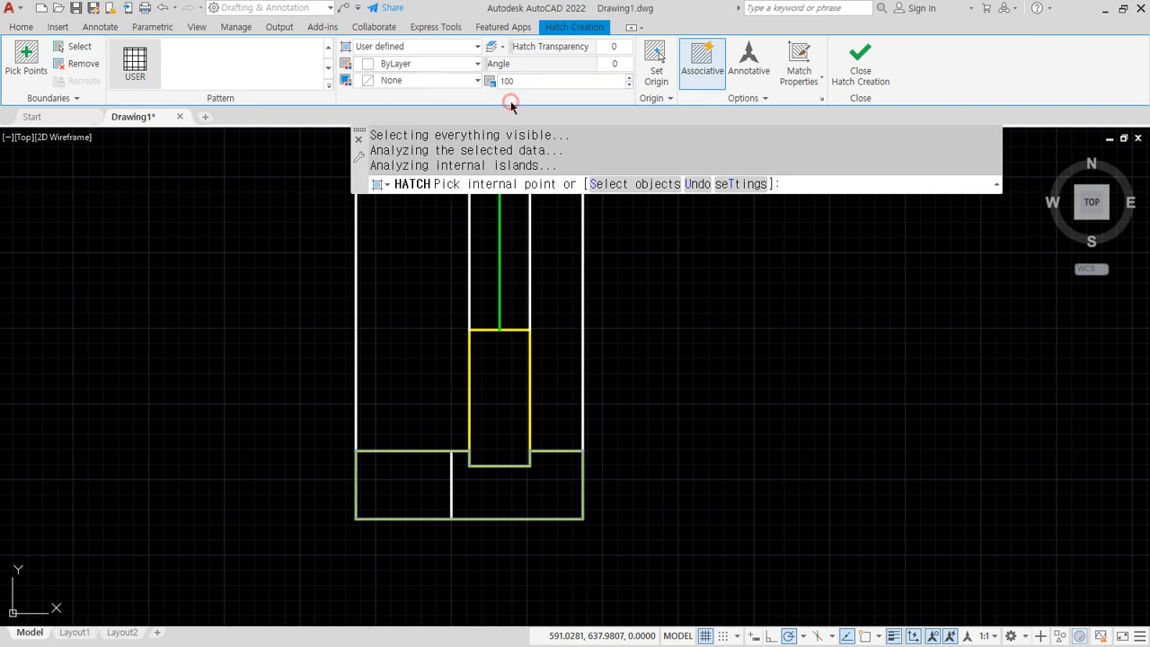
click(509, 100)
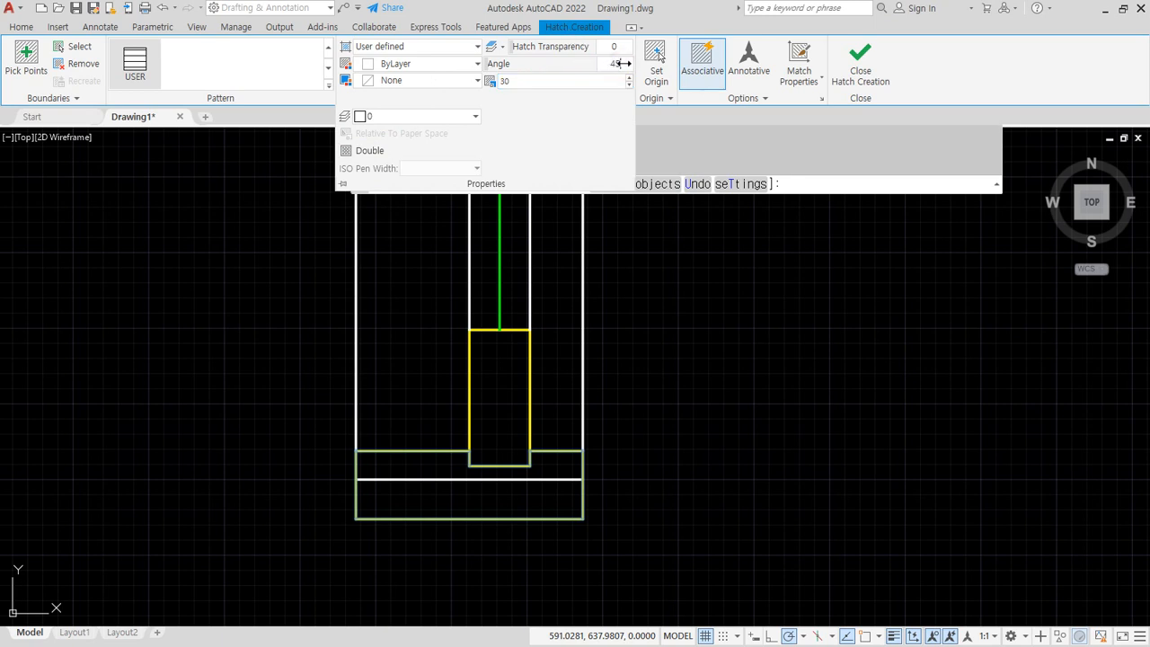
- Set the bottom frame's user-defined hatch to a 45° angle on the 해치 layer and finish the hatch
key(Return)
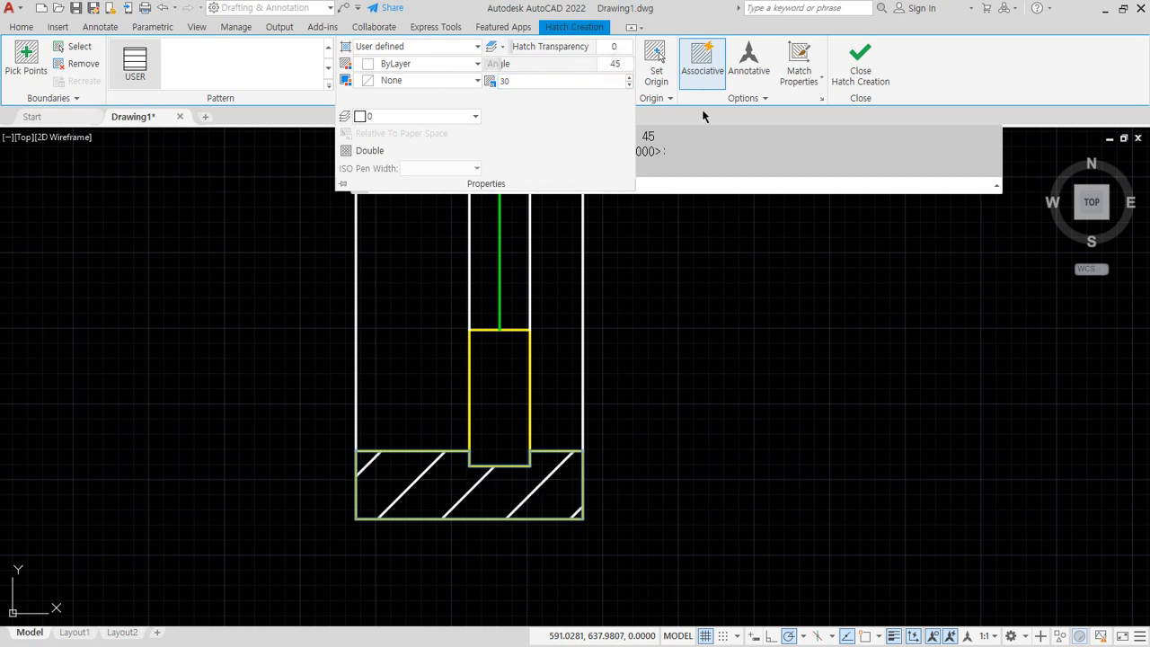
click(421, 117)
click(395, 224)
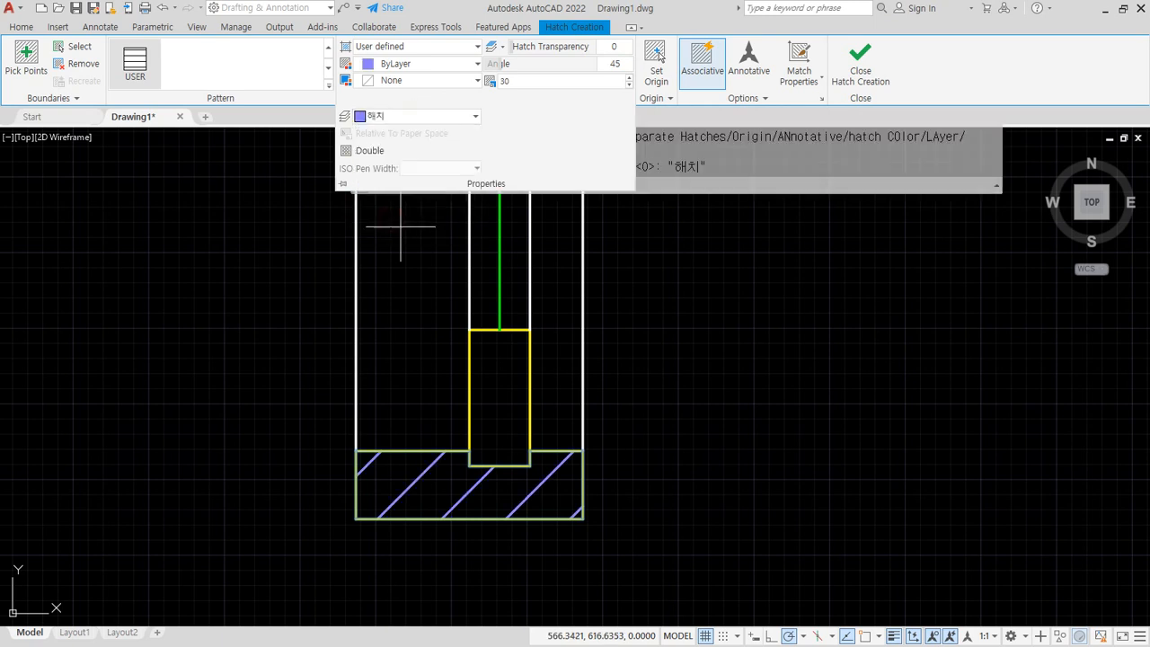
click(859, 63)
- Hatch the small rectangle above the bottom frame with the user-defined pattern at 135° and spacing 20
key(Return)
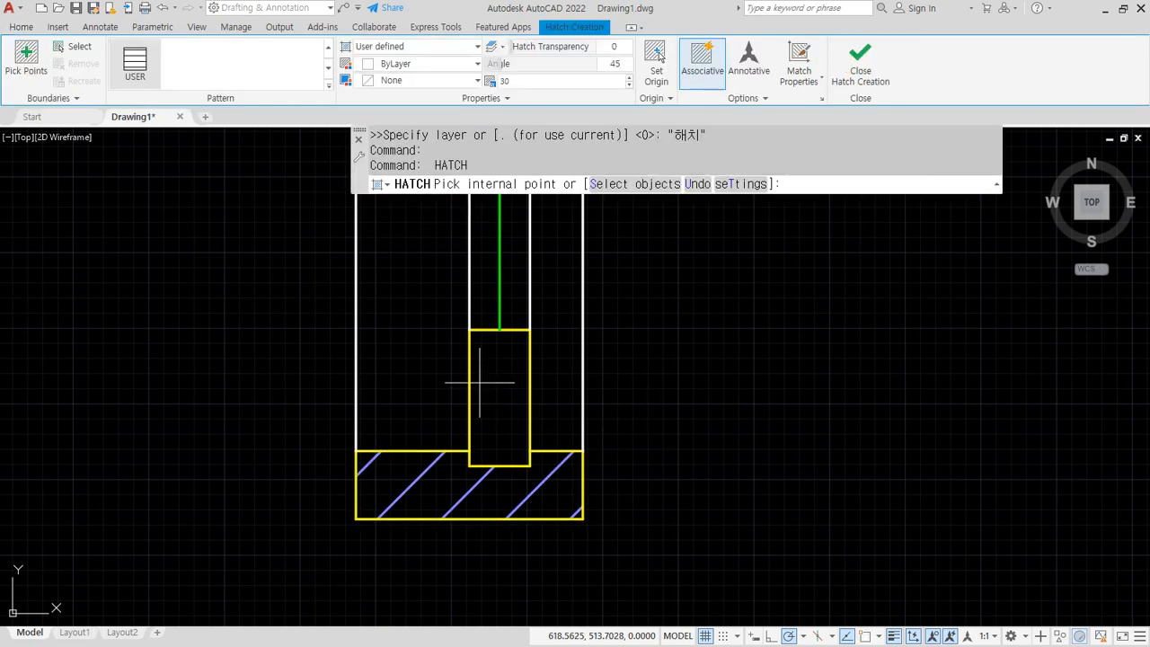
click(495, 381)
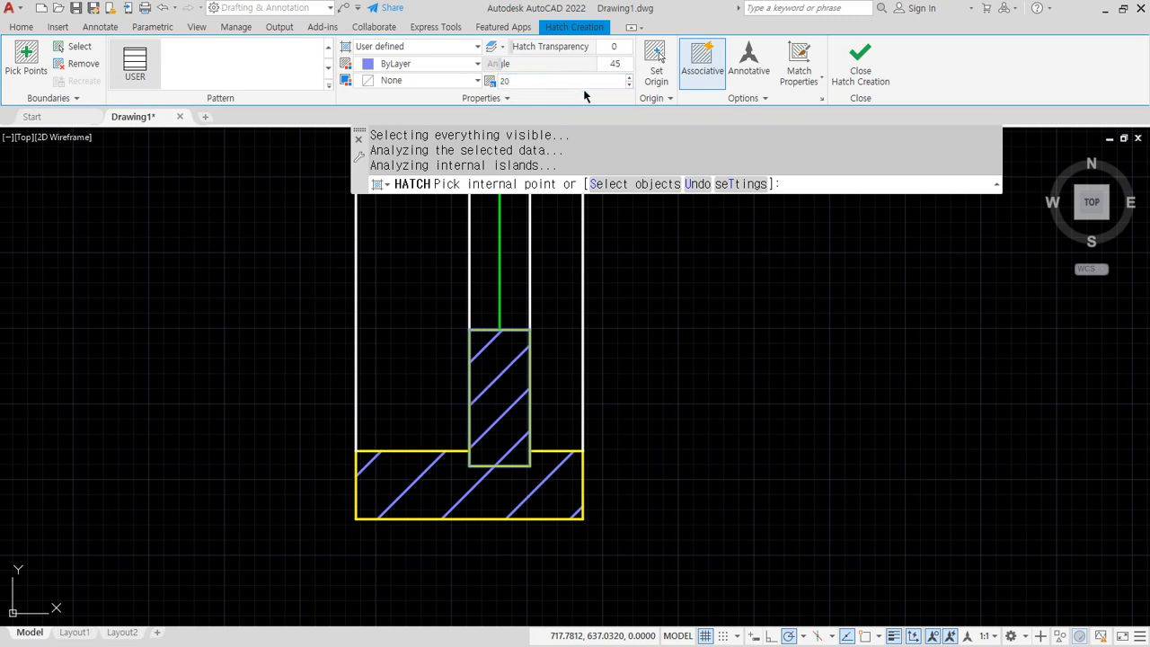
click(611, 66)
text(135)
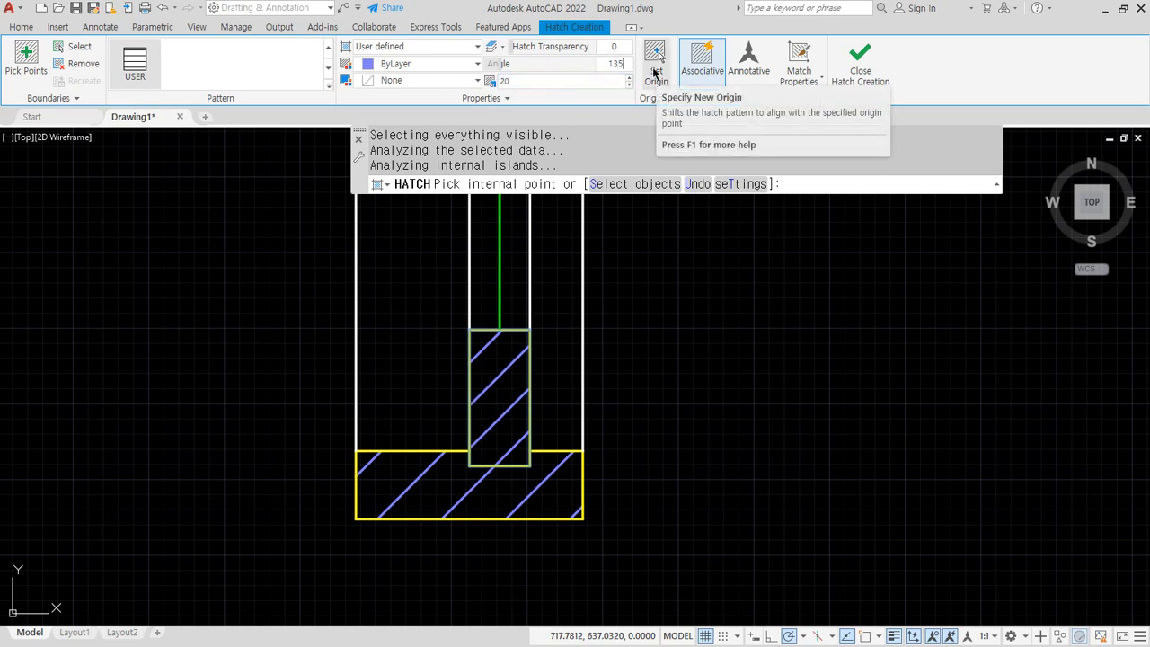
key(Return)
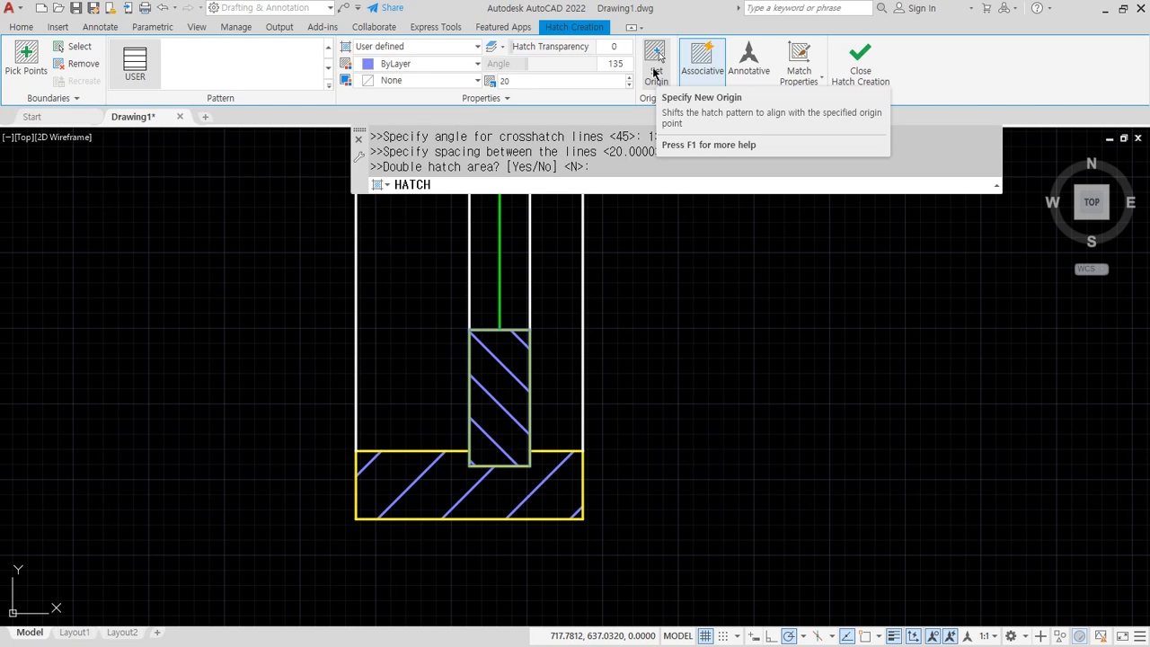
click(861, 55)
- Hatch the small rectangle below the top frame with the user-defined pattern at 135° and spacing 20
scroll(596, 449, down, 5)
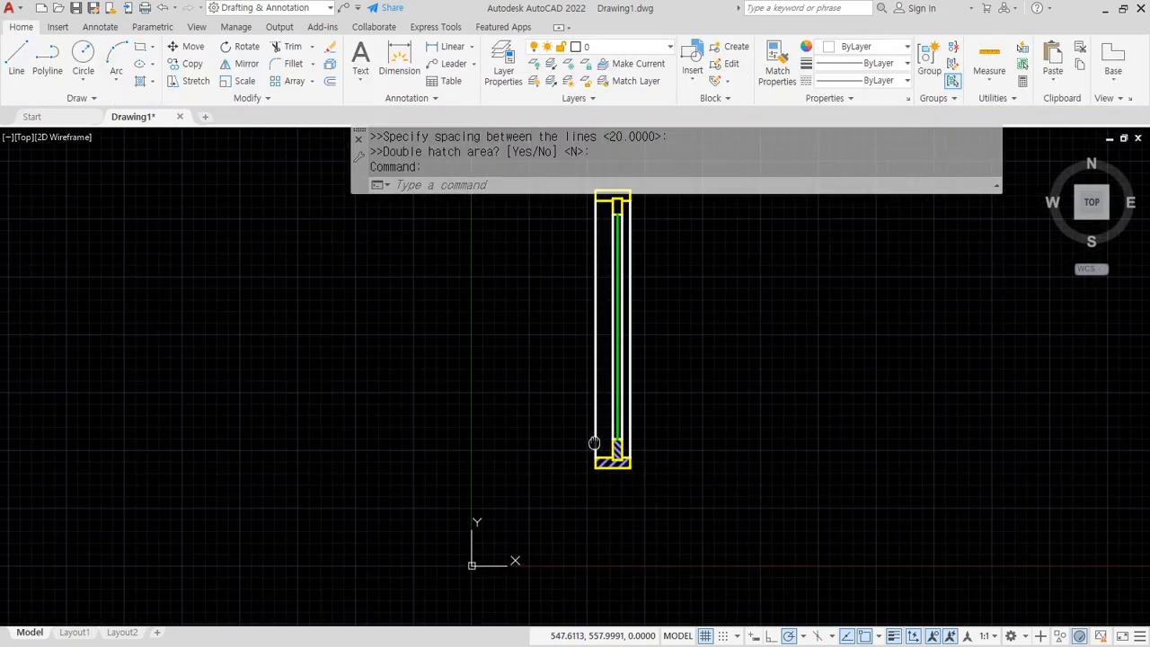
scroll(573, 312, up, 2)
scroll(573, 312, up, 5)
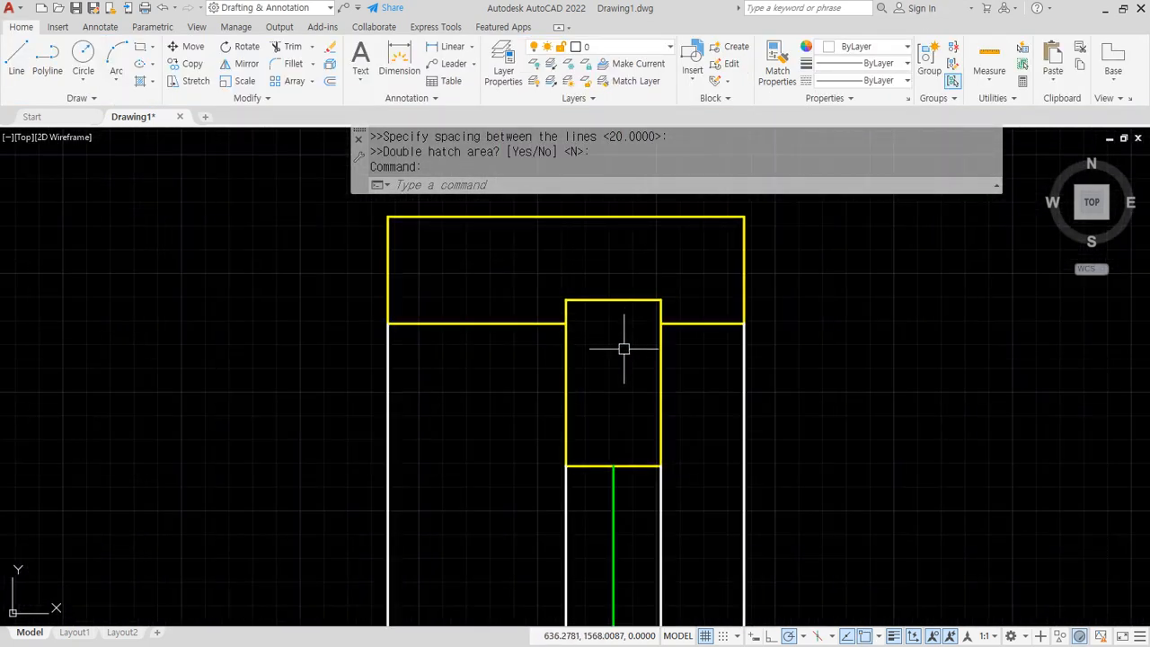
text(h)
key(Return)
click(618, 372)
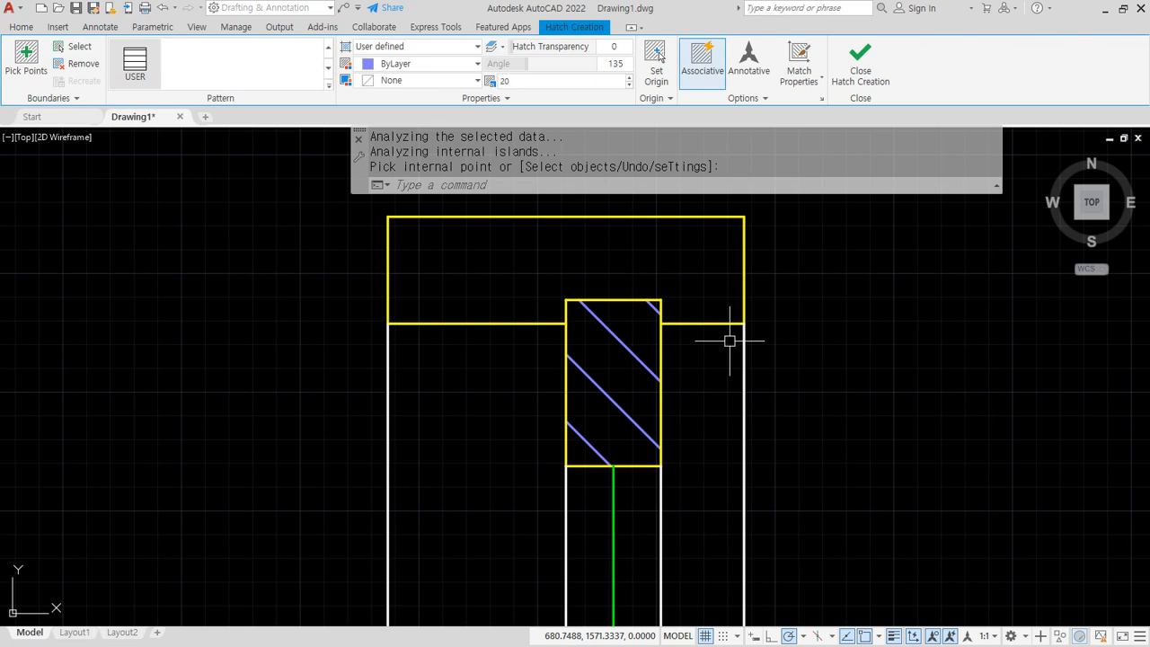
- Hatch the top frame around the small rectangle with the user-defined pattern at 45° and spacing 30
click(659, 253)
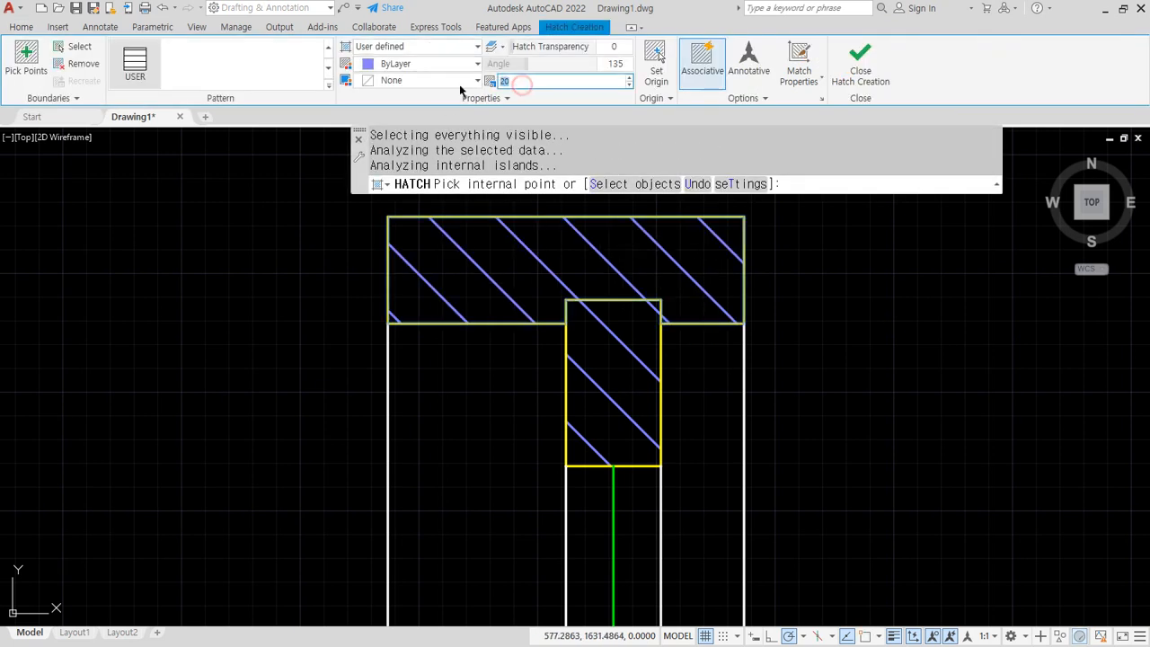
text(0)
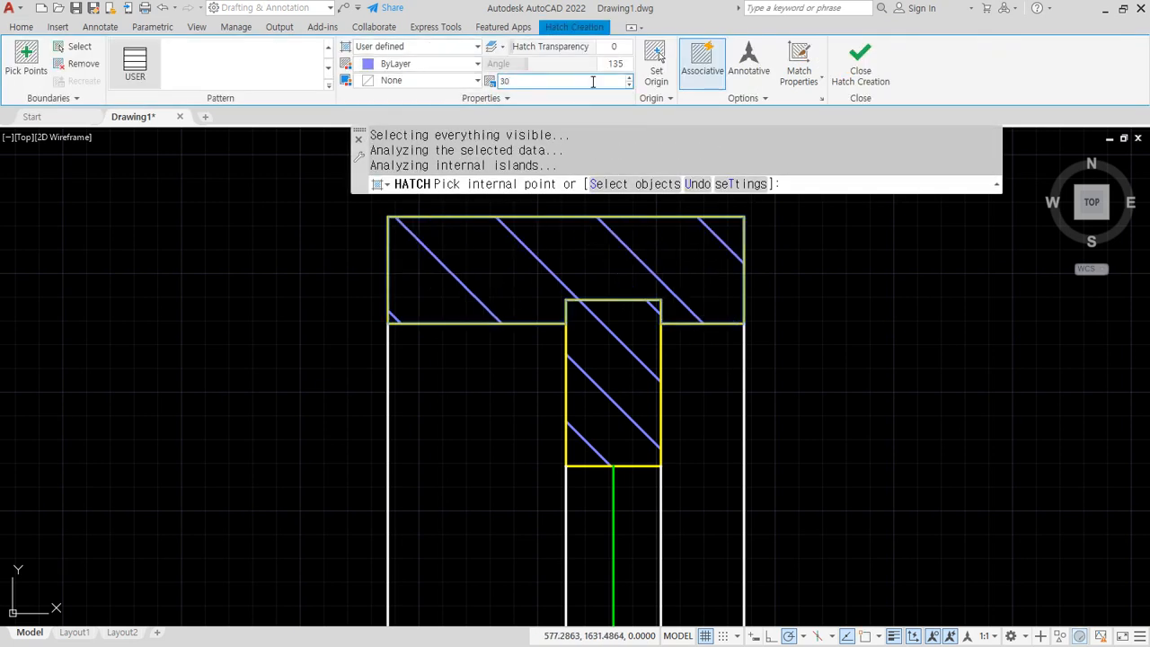
text(45)
key(Return)
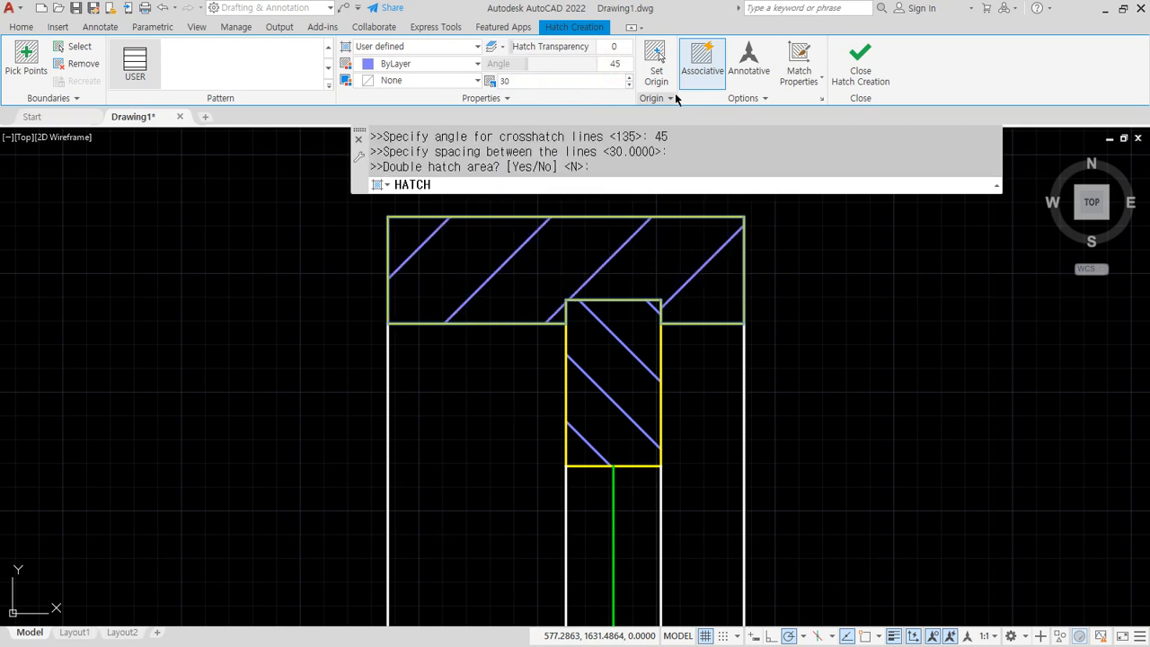
click(861, 56)
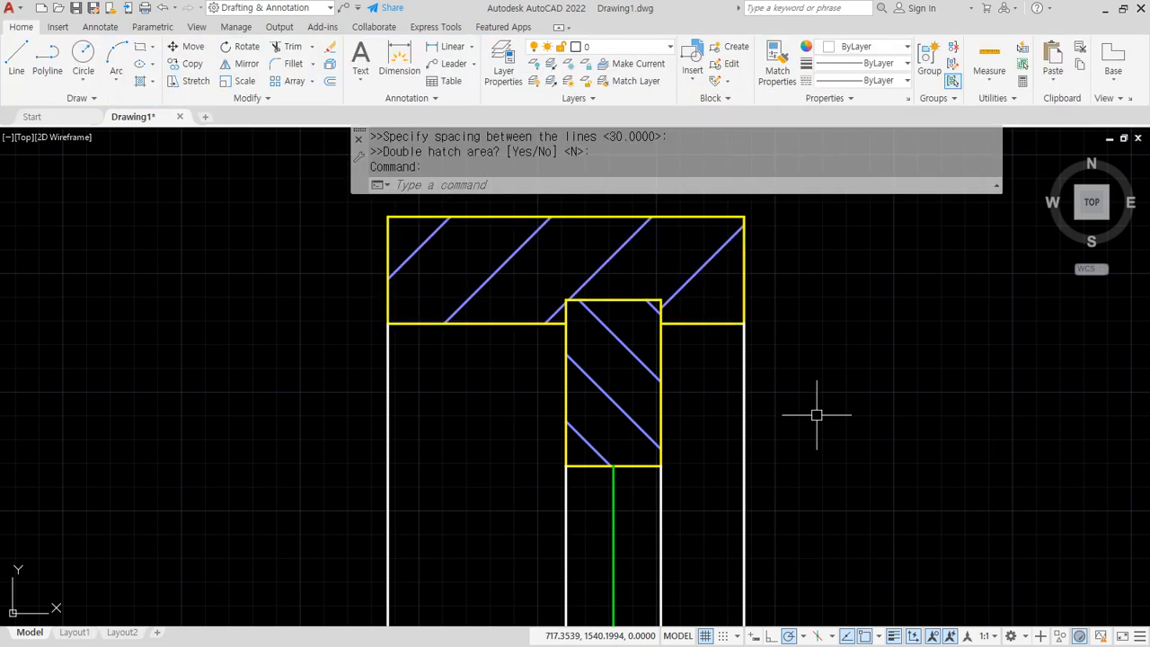
- Compare the hatching at the top and bottom ends of the complete window section
scroll(904, 418, down, 3)
middle_drag(903, 418, 636, 244)
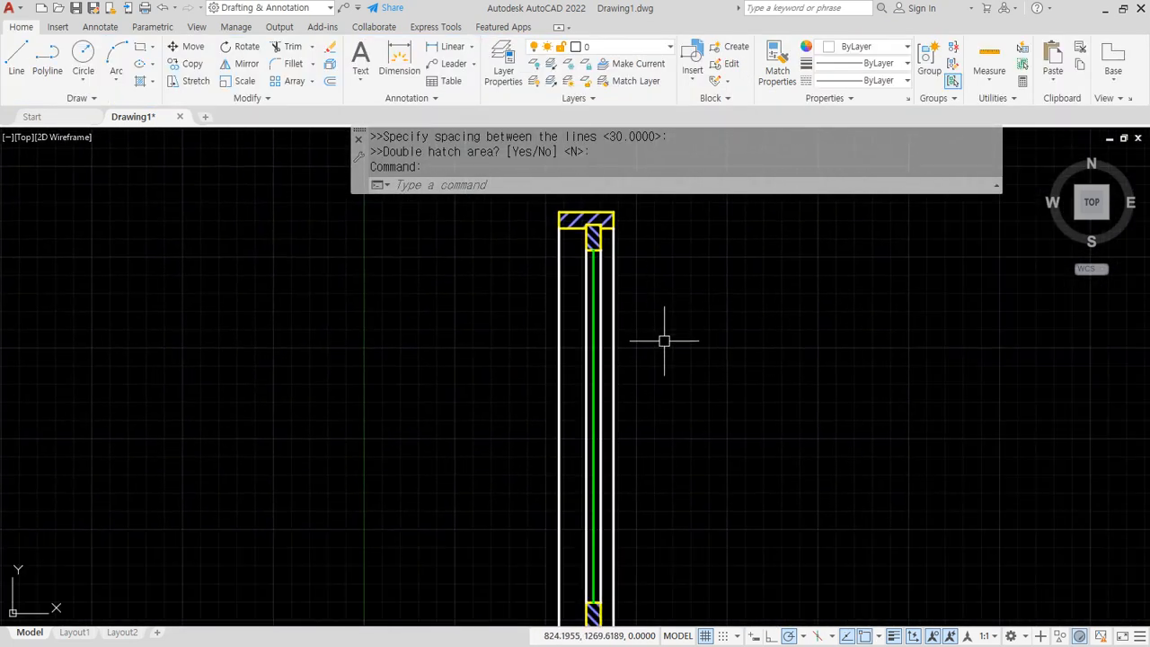
mouse_move(661, 336)
middle_down()
mouse_move(674, 326)
mouse_move(680, 341)
middle_up()
drag(644, 230, 665, 186)
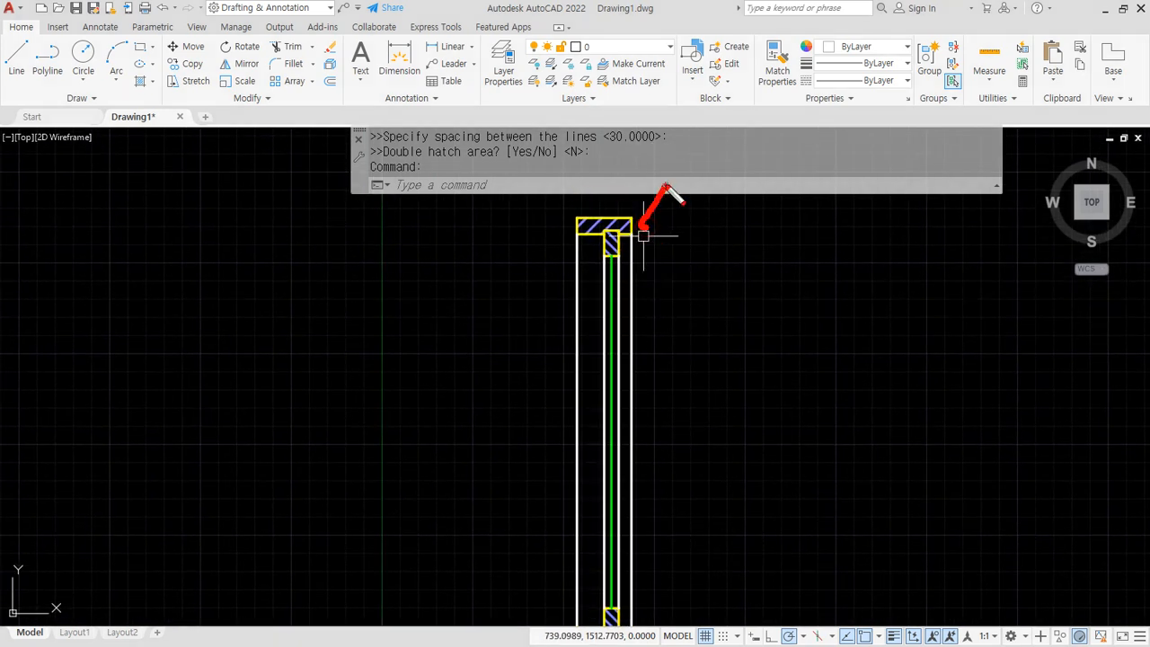
key(Escape)
scroll(614, 511, down, 2)
mouse_move(614, 511)
middle_down()
mouse_move(389, 470)
mouse_move(279, 423)
mouse_move(283, 468)
middle_up()
scroll(280, 423, up, 2)
drag(293, 170, 309, 153)
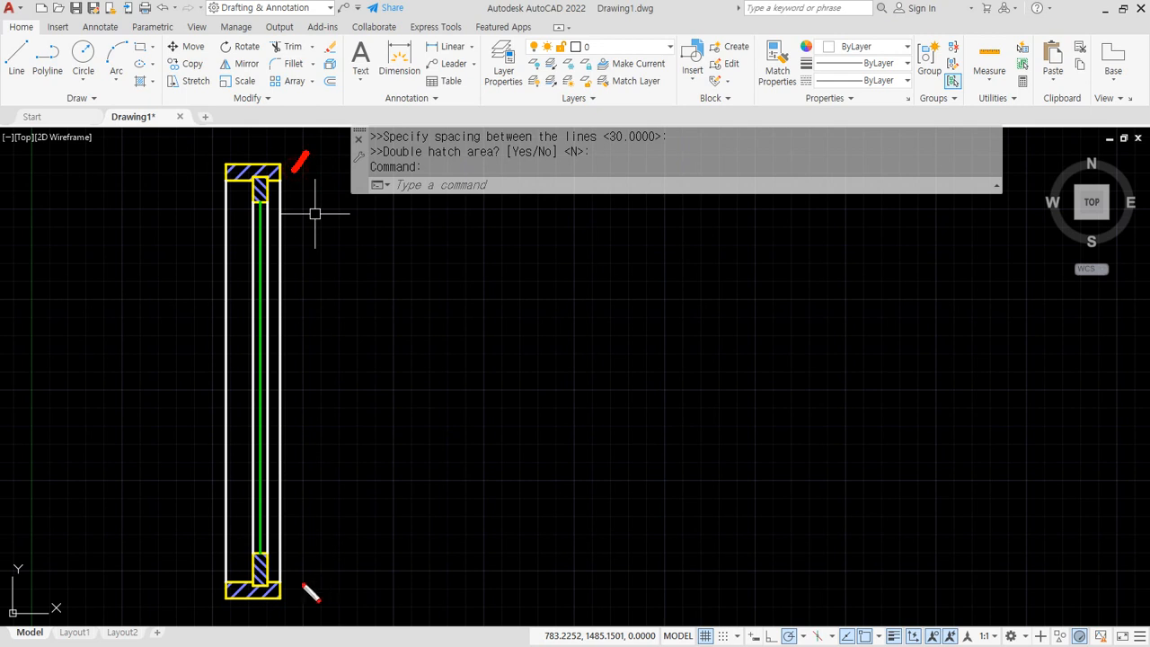
drag(284, 591, 315, 617)
mouse_move(256, 563)
mouse_down()
mouse_move(180, 364)
mouse_move(235, 214)
mouse_up()
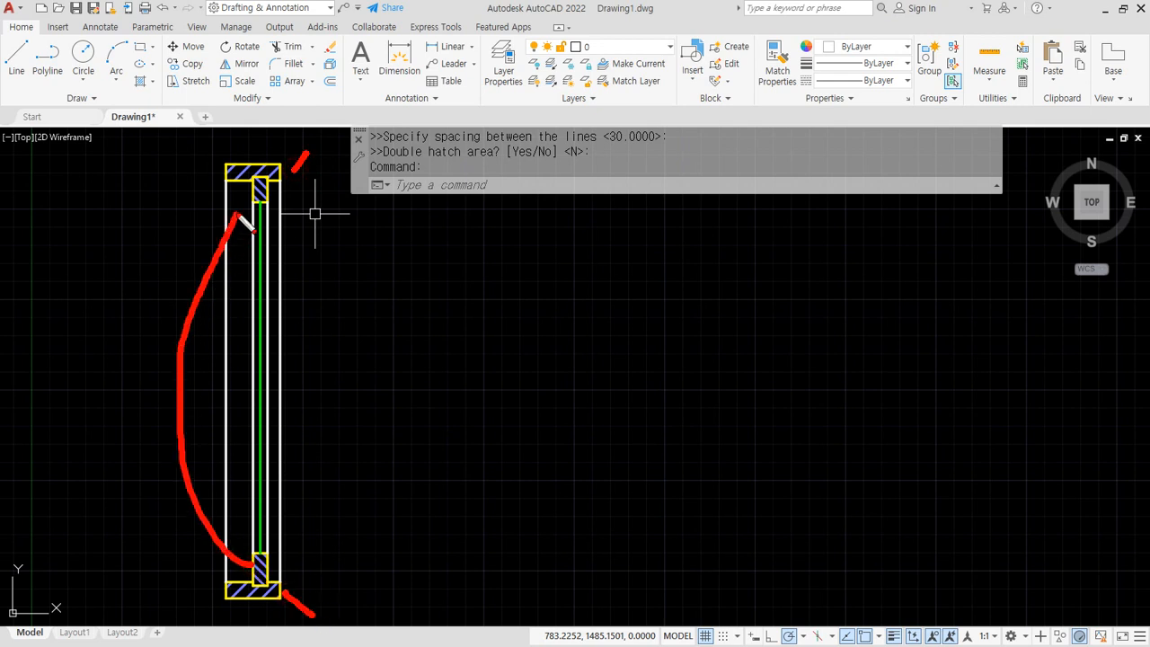
drag(240, 551, 220, 567)
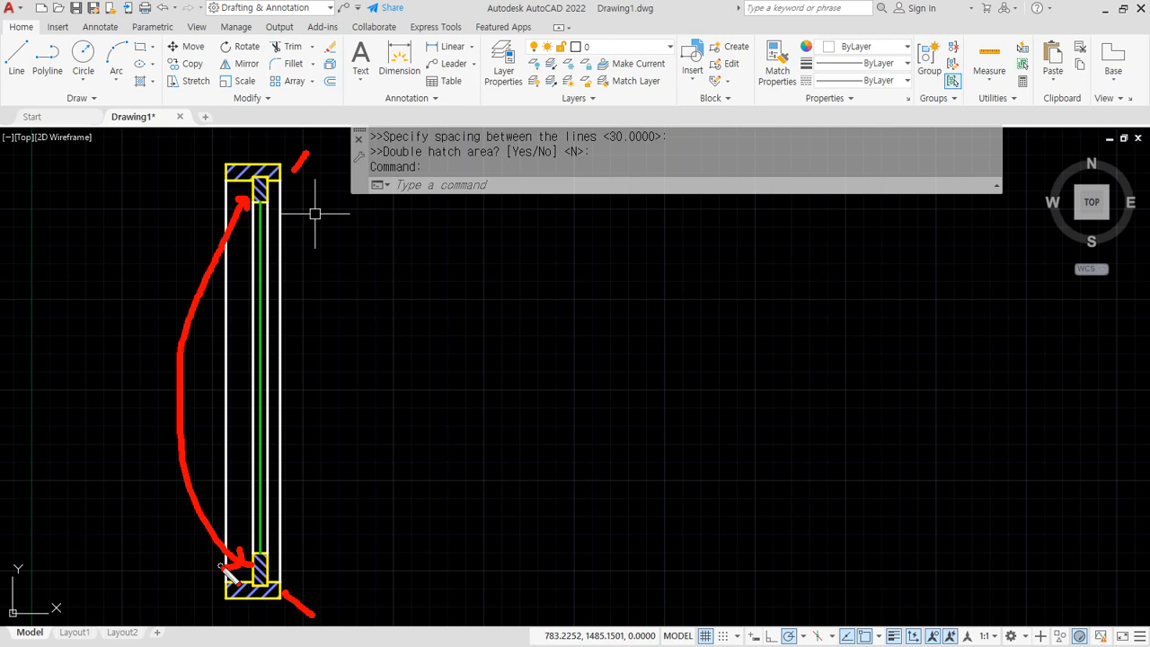
key(Escape)
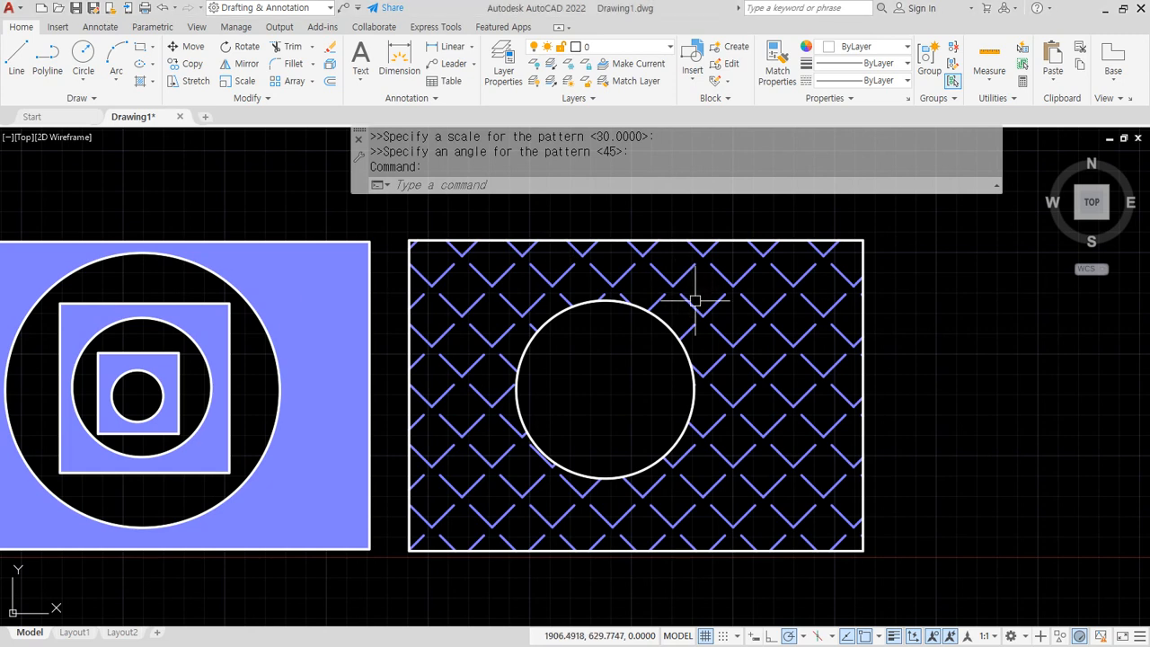
- Open the ANGLE hatch around the circle for editing, check its Associative option, and leave the editor without changes
click(696, 306)
mouse_move(732, 92)
mouse_down()
mouse_move(719, 108)
mouse_move(669, 106)
mouse_move(675, 31)
mouse_move(753, 66)
mouse_move(719, 103)
mouse_up()
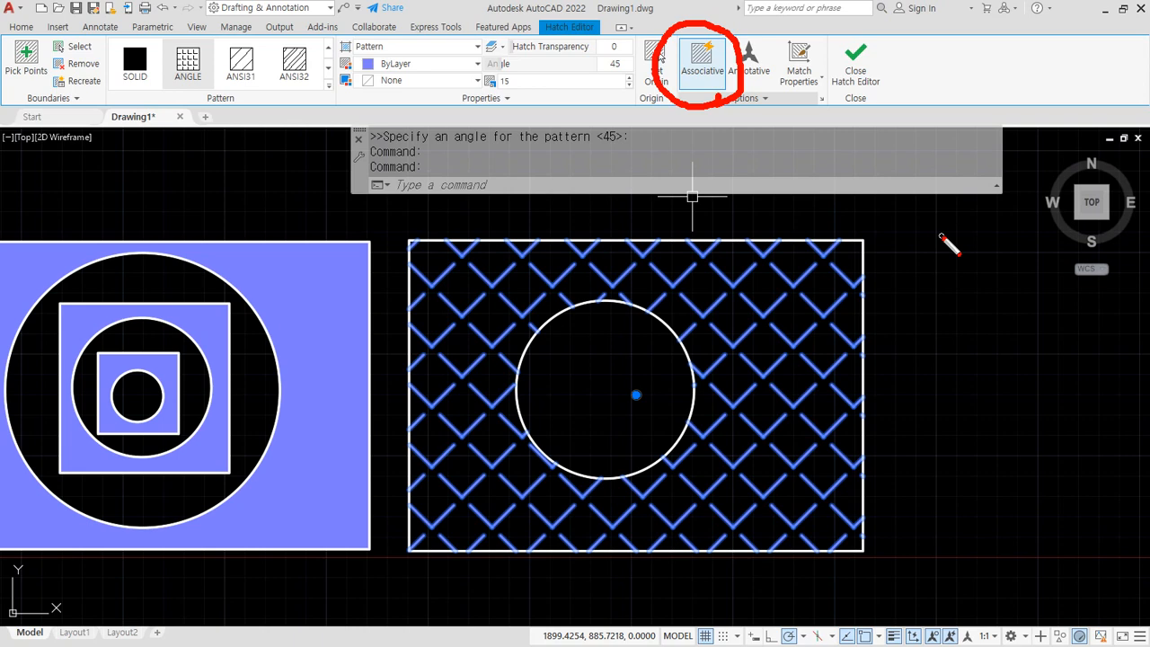
click(855, 63)
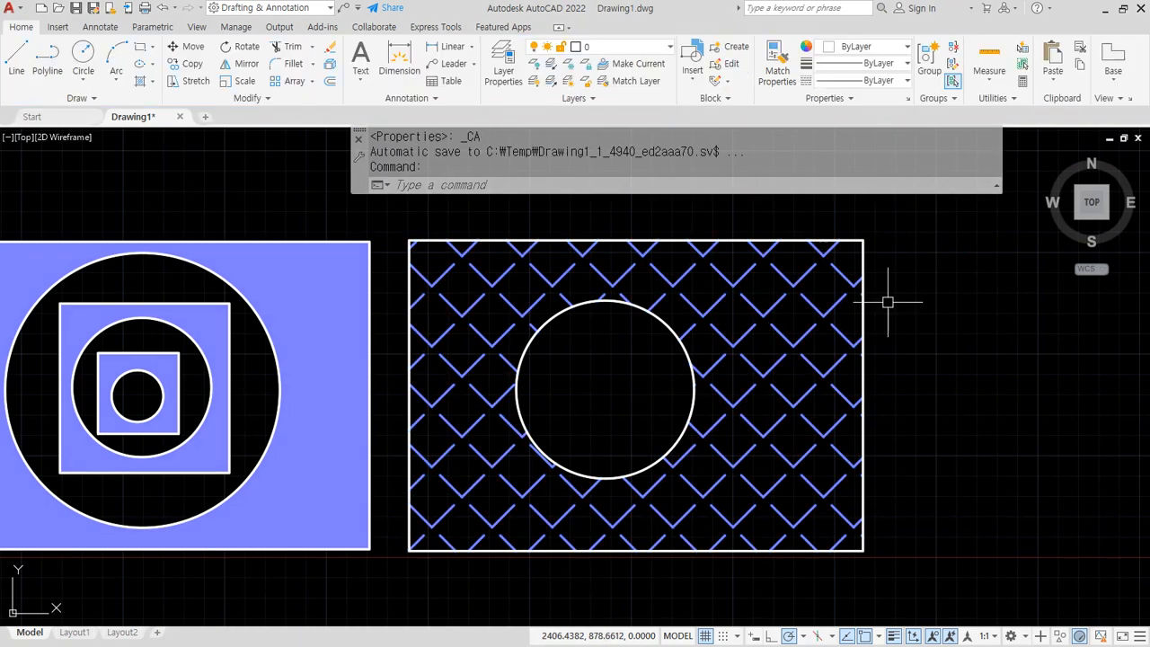
mouse_move(715, 289)
mouse_down()
mouse_move(731, 315)
mouse_move(763, 285)
mouse_up()
mouse_move(644, 310)
mouse_down()
mouse_move(658, 322)
mouse_move(673, 302)
mouse_up()
mouse_move(680, 220)
mouse_down()
mouse_move(692, 249)
mouse_move(717, 229)
mouse_up()
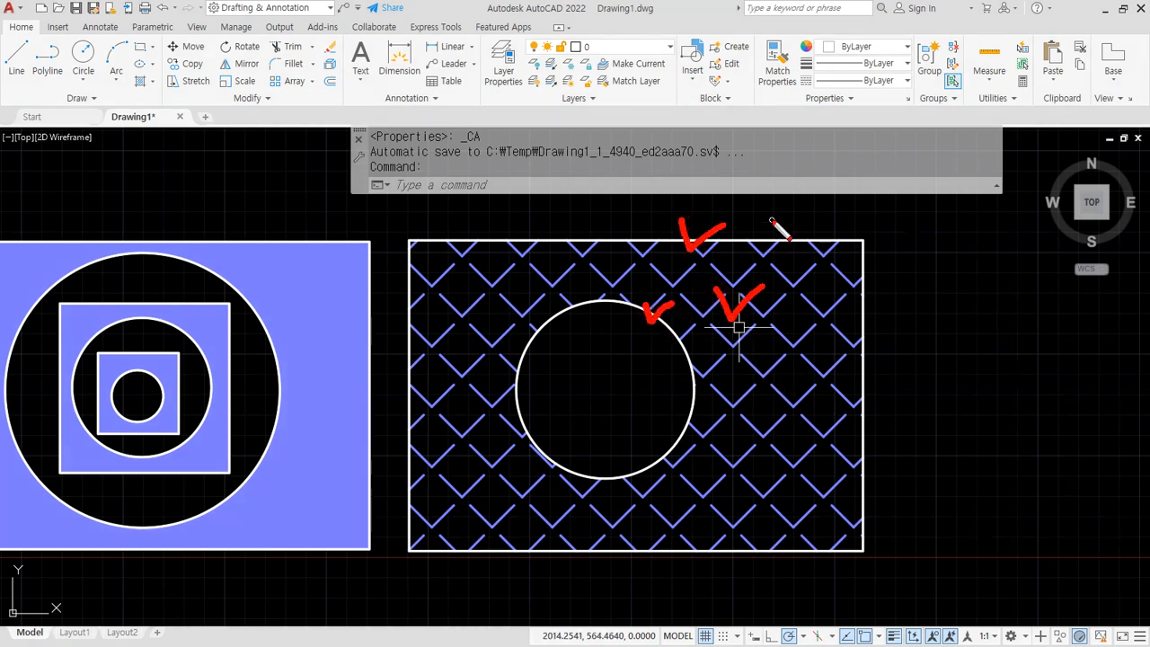
key(Escape)
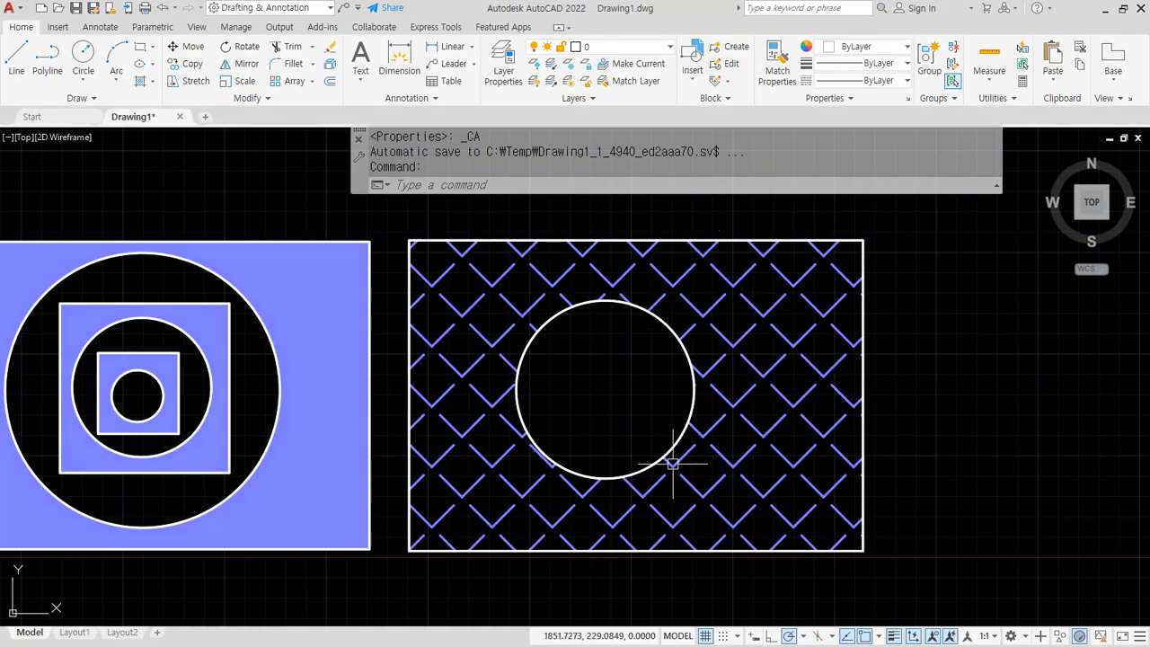
- Move the circle toward the lower right inside the hatched rectangle
text(m)
key(Return)
click(543, 326)
key(Return)
click(565, 346)
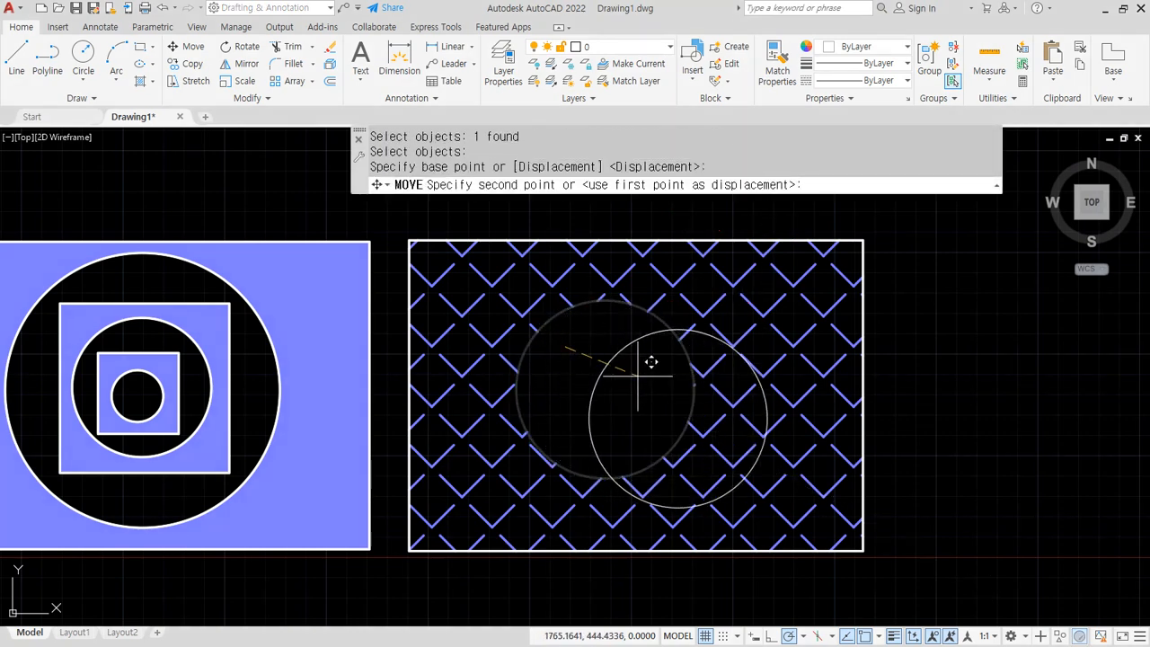
click(685, 388)
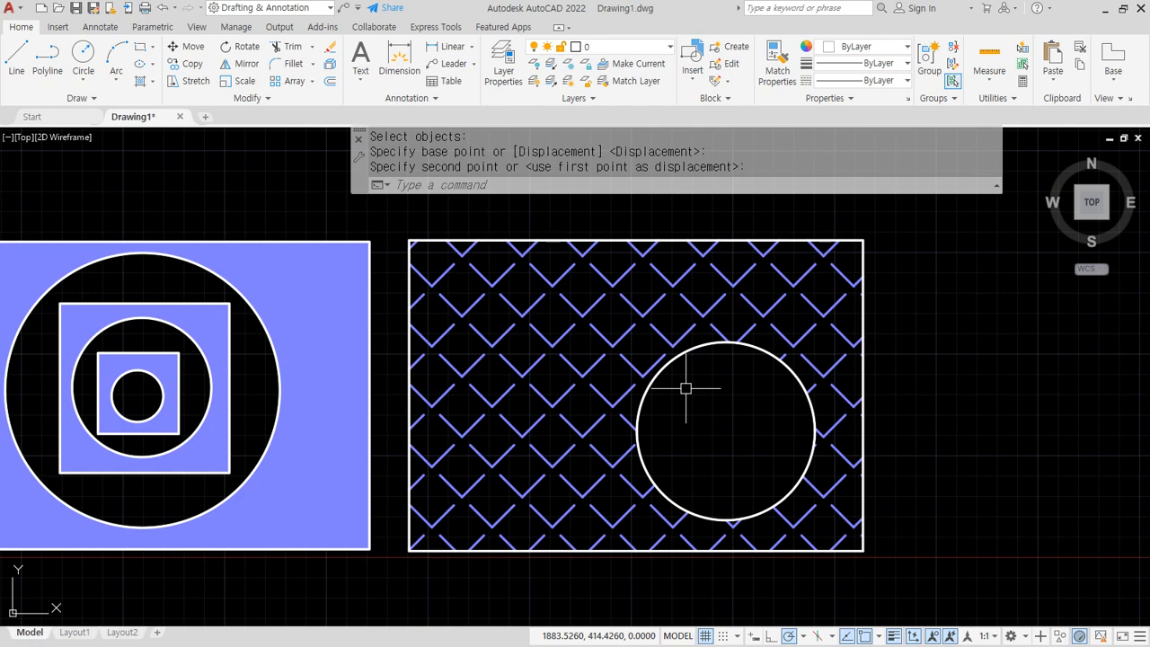
- Move the rectangular hatch boundary right and down so the circle lies near its upper-left corner
key(Return)
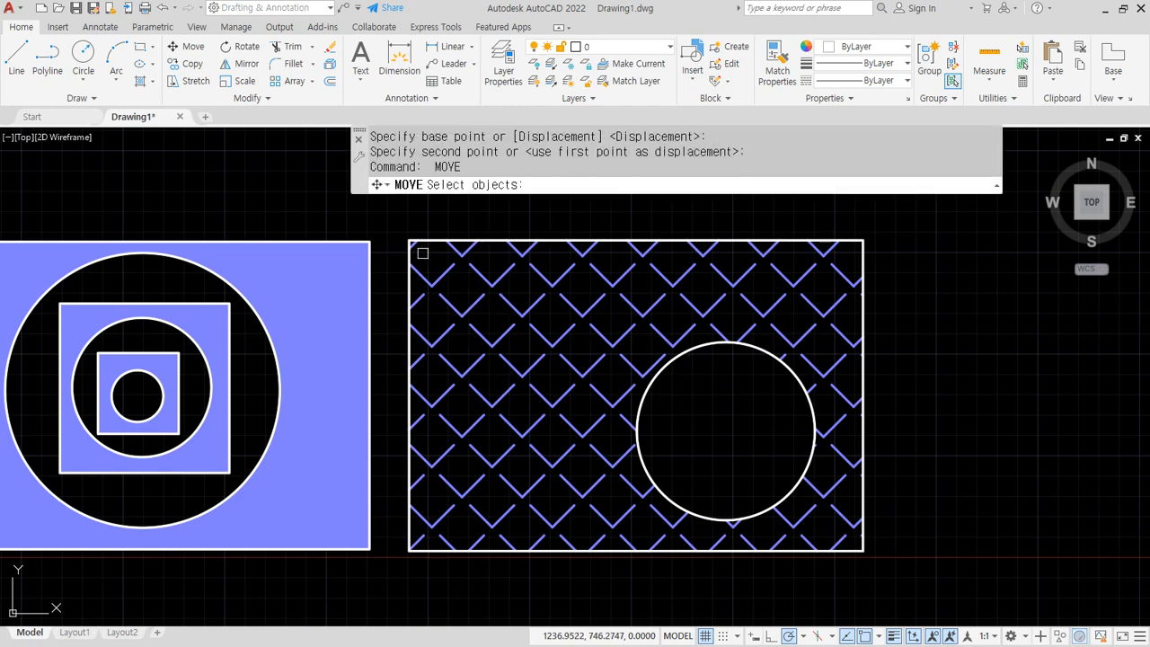
click(422, 253)
key(Return)
click(424, 227)
click(628, 289)
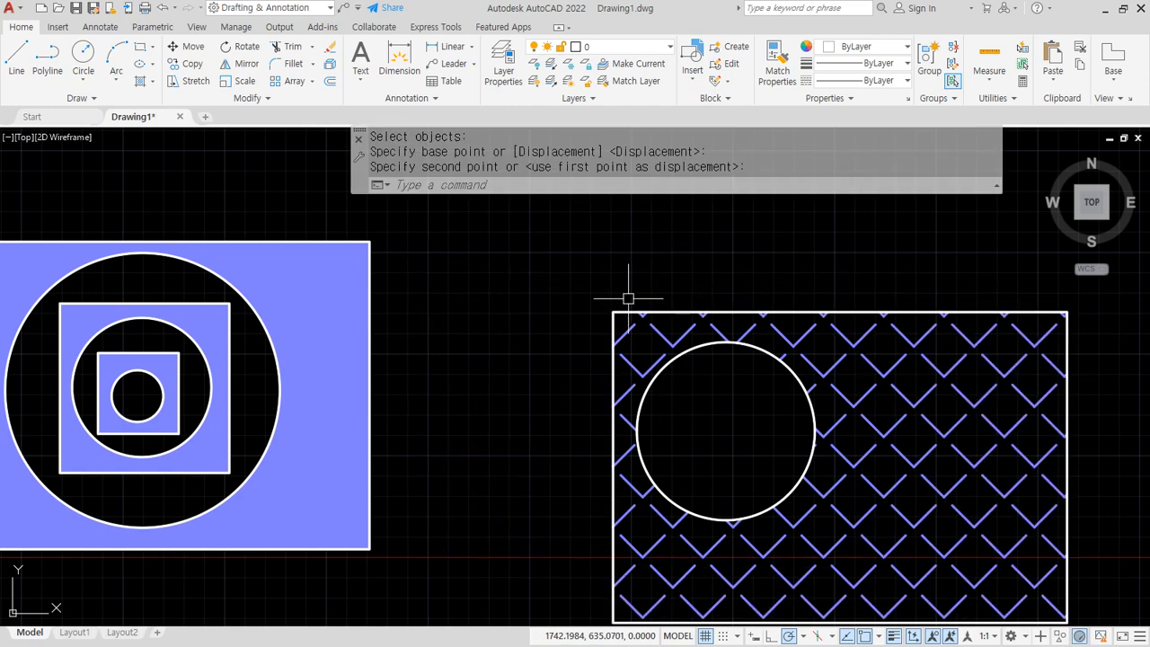
- Move the circle onto the hatched rectangle's right edge so that it crosses the edge
mouse_move(741, 493)
middle_down()
mouse_move(674, 449)
mouse_move(484, 382)
middle_up()
key(Return)
click(493, 412)
key(Return)
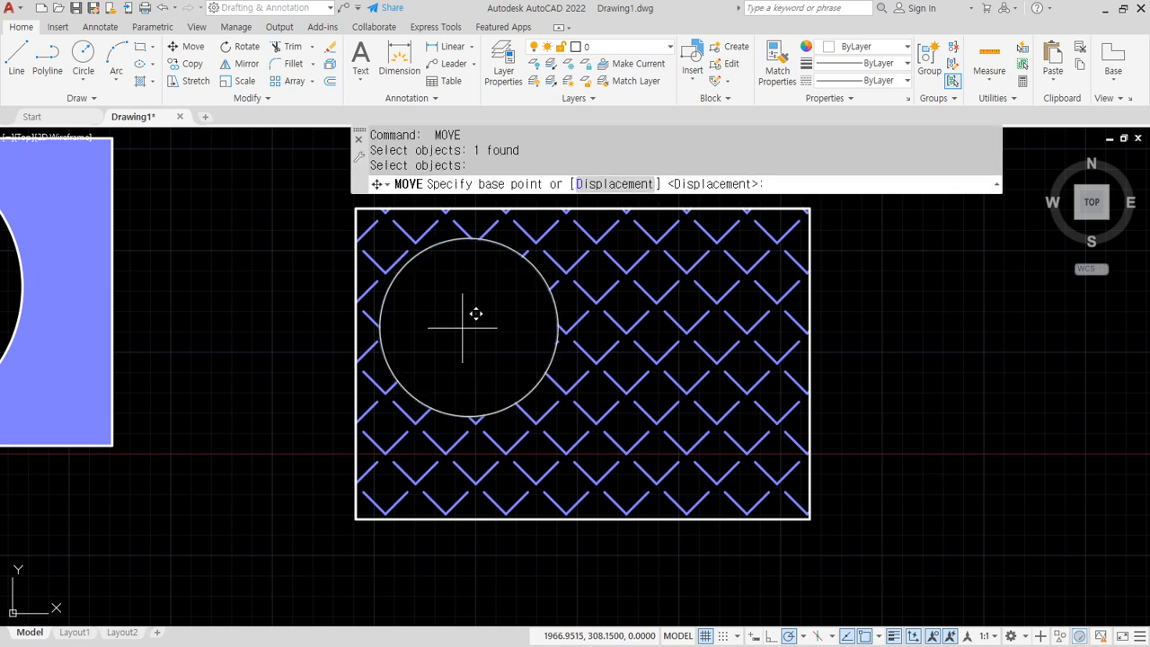
click(468, 328)
click(790, 366)
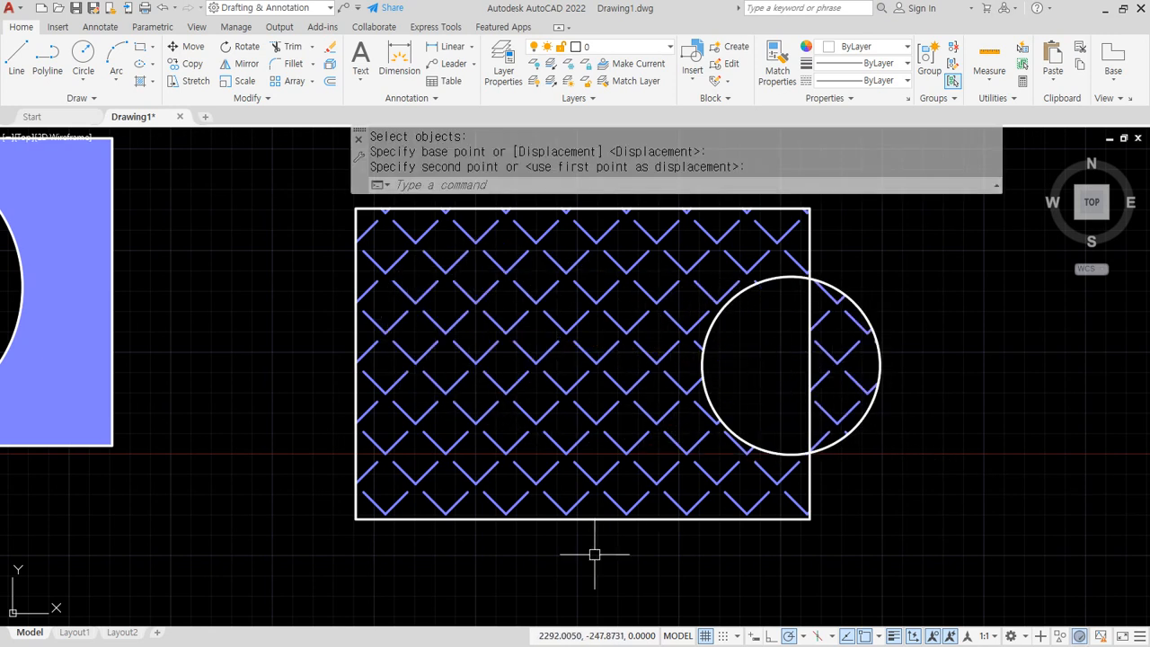
- Move the circle completely outside the rectangle, horizontally to its right
key(Return)
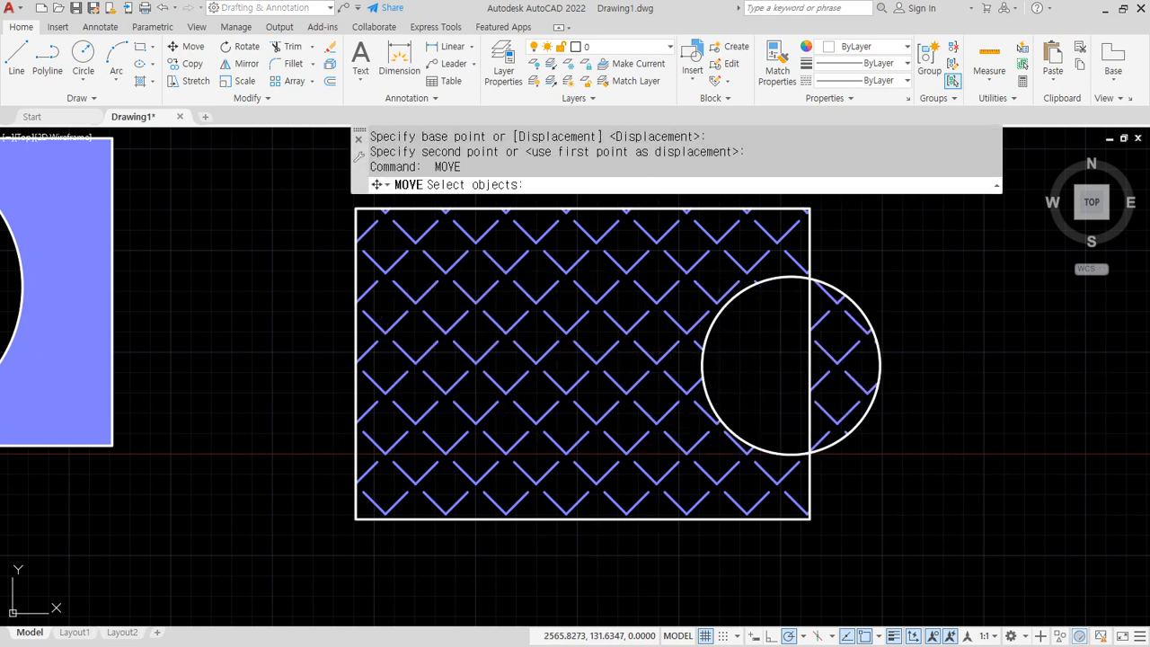
click(720, 420)
key(Return)
click(727, 375)
click(940, 375)
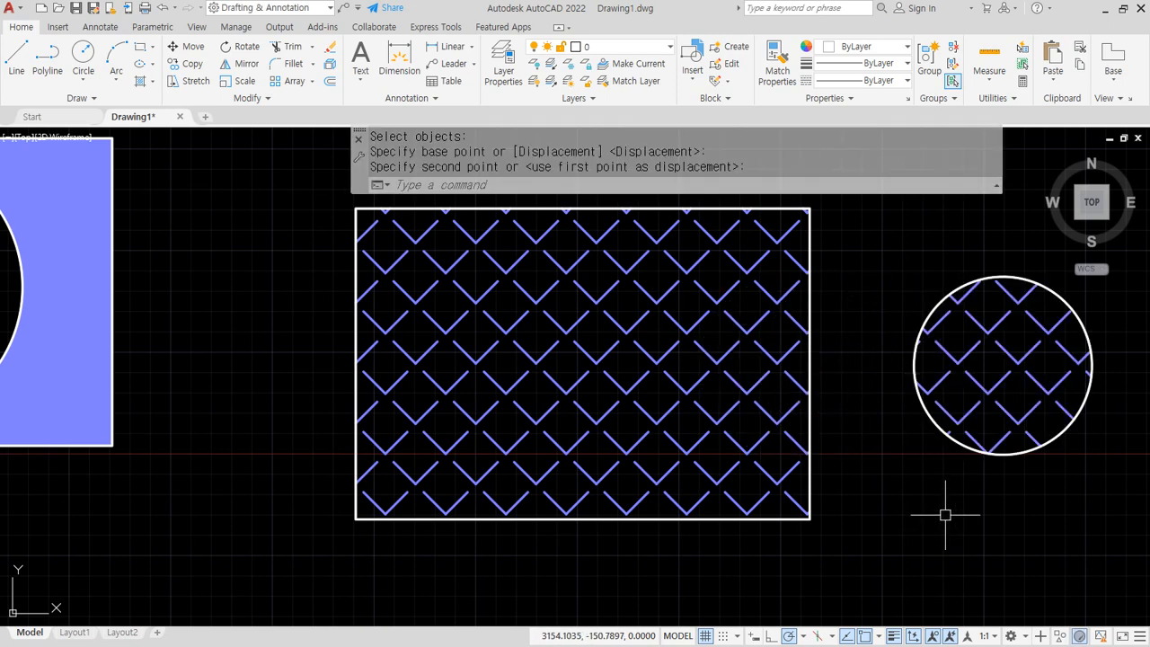
- Move the rectangular boundary about 1065 units horizontally to the right so that it encloses the circle
scroll(907, 503, down, 2)
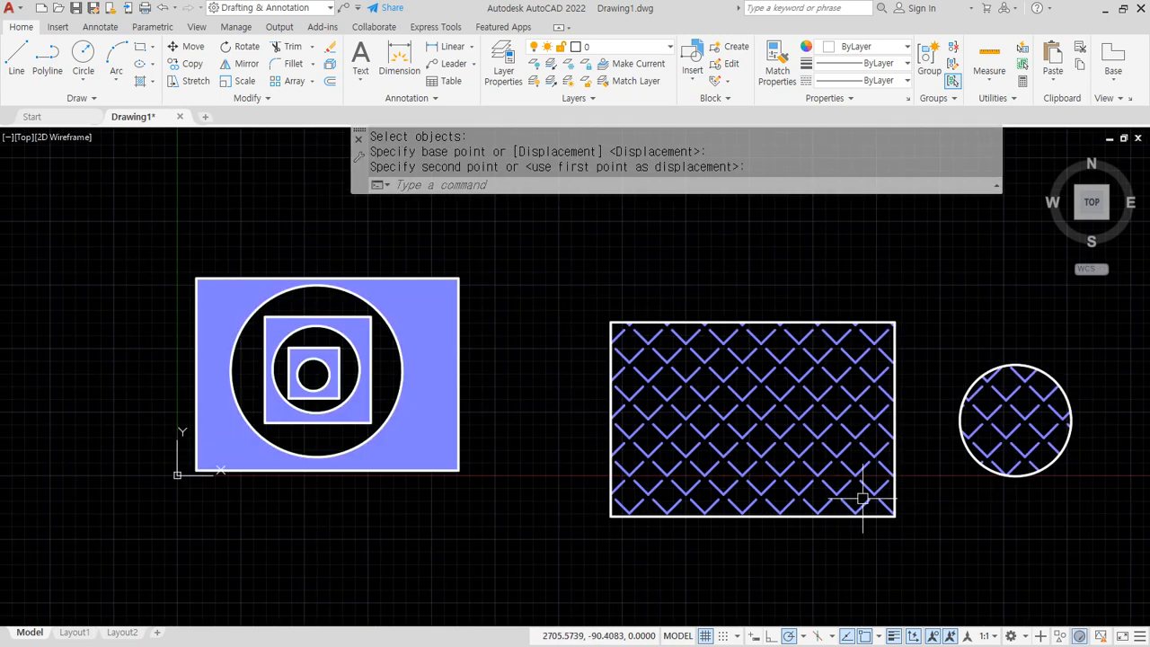
middle_drag(523, 458, 225, 452)
key(Return)
click(324, 477)
key(Return)
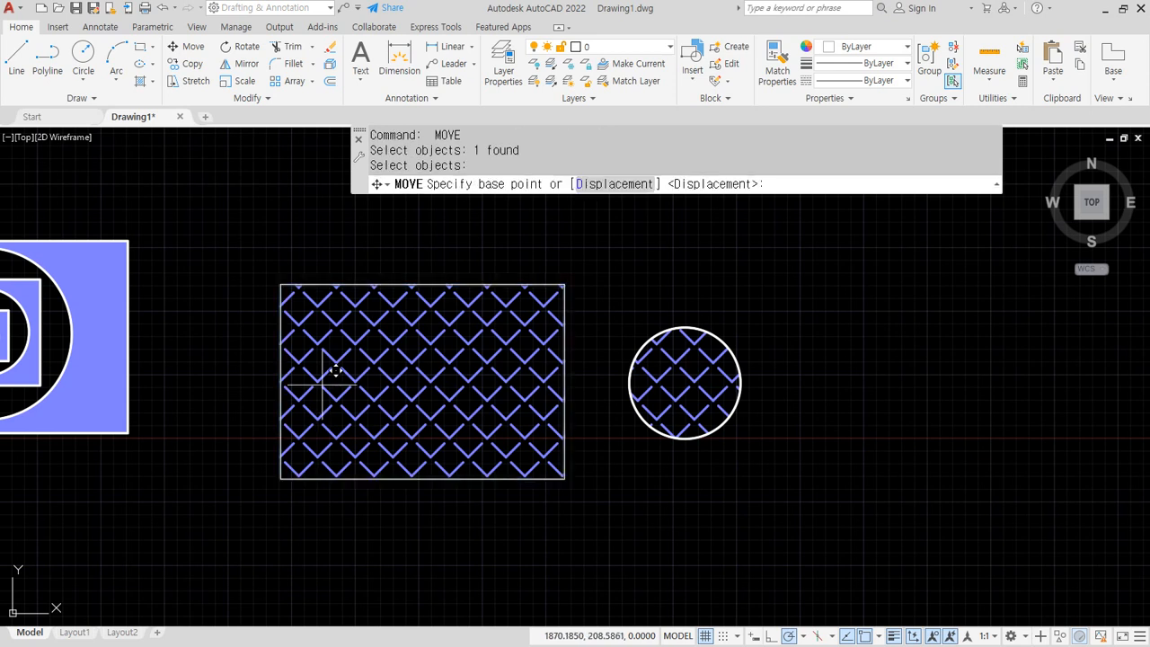
click(323, 385)
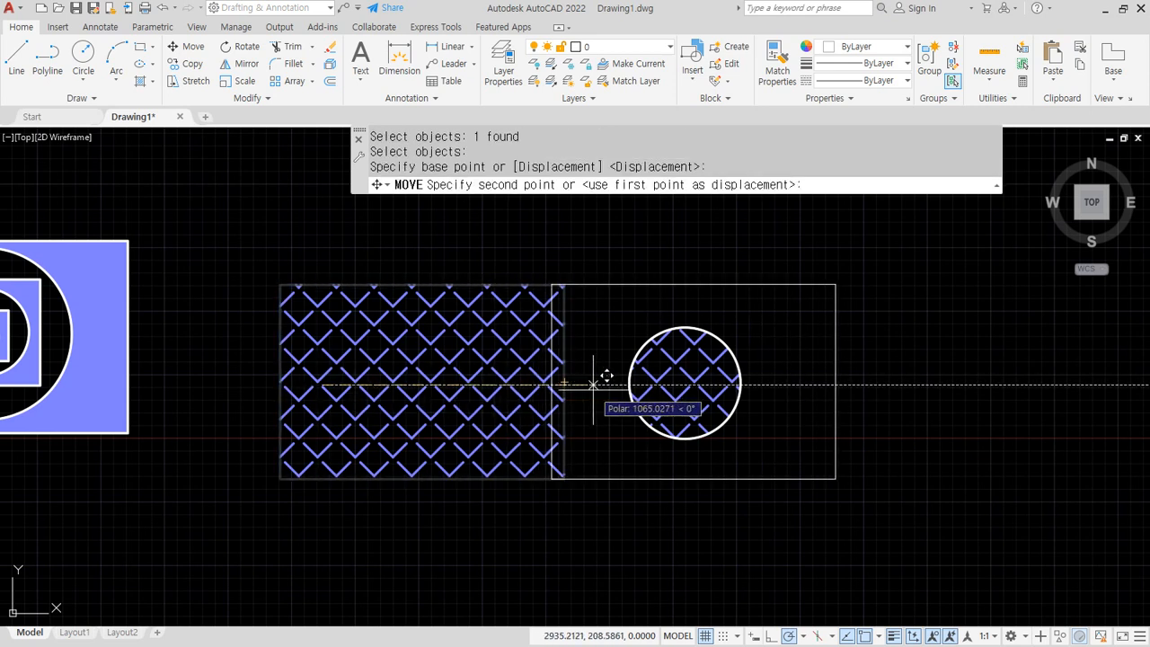
click(594, 384)
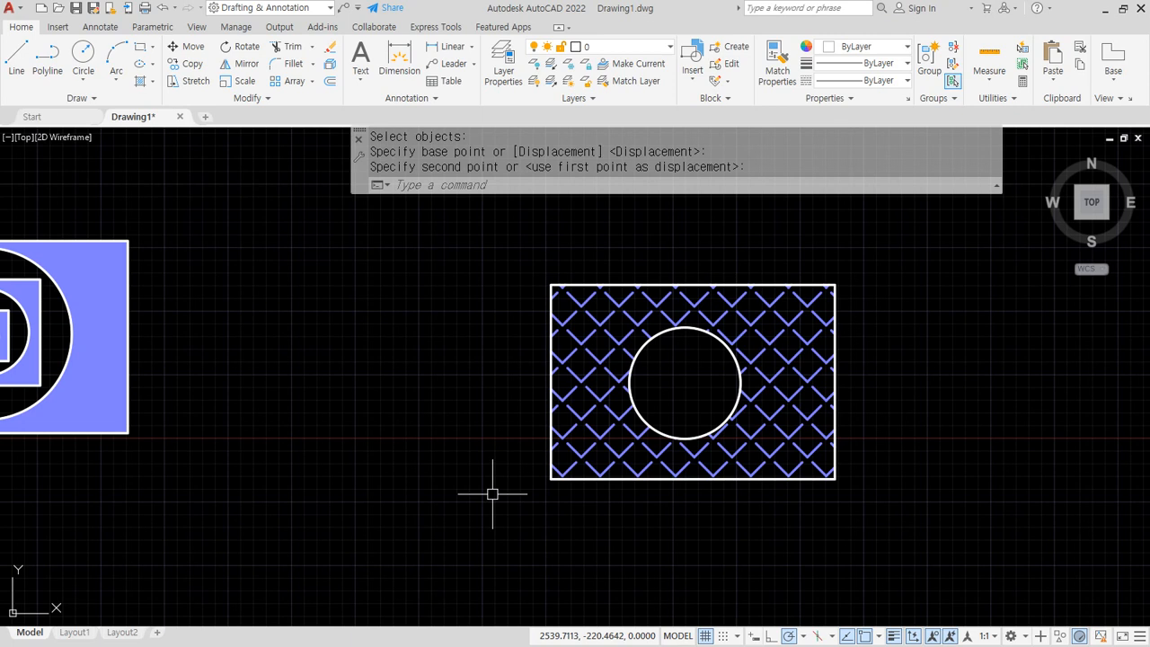
- Copy the rectangle and its circle, without the hatch, horizontally to the right of the original
middle_drag(906, 307, 698, 312)
text(cp)
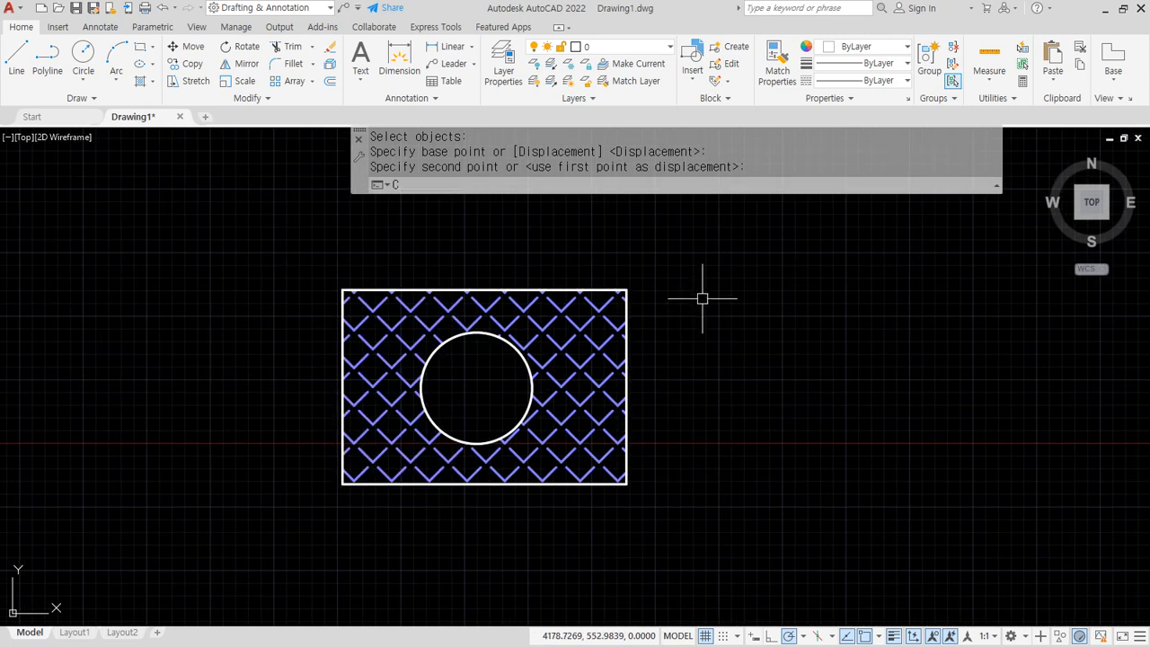
key(space)
click(584, 289)
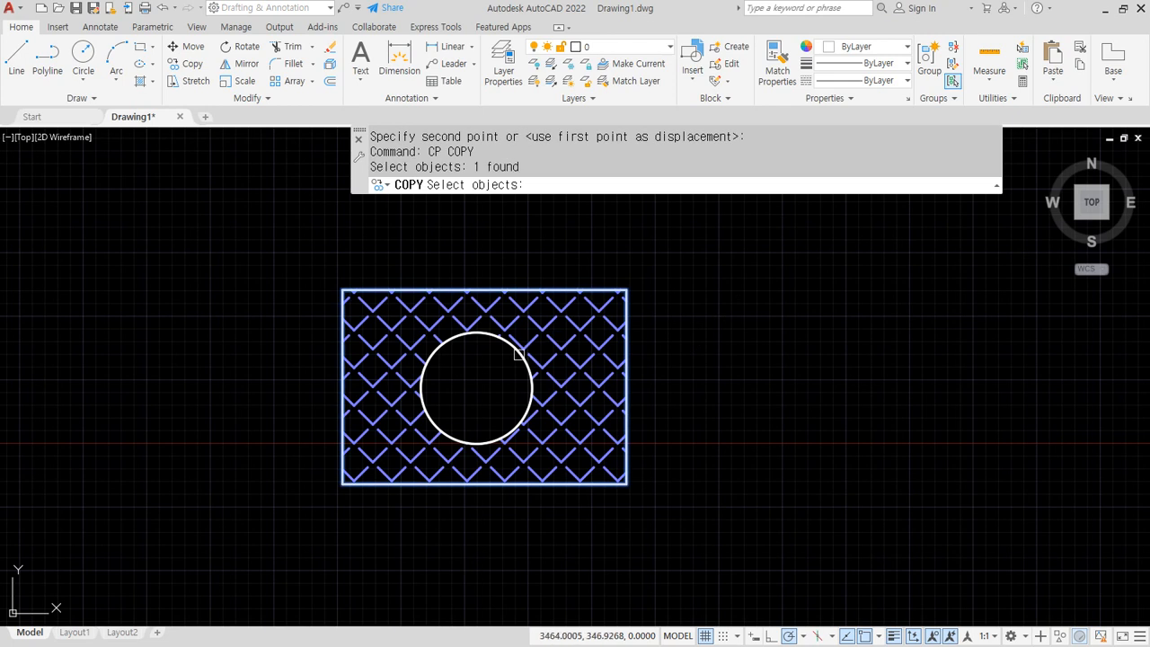
click(518, 352)
key(Return)
click(476, 373)
click(825, 374)
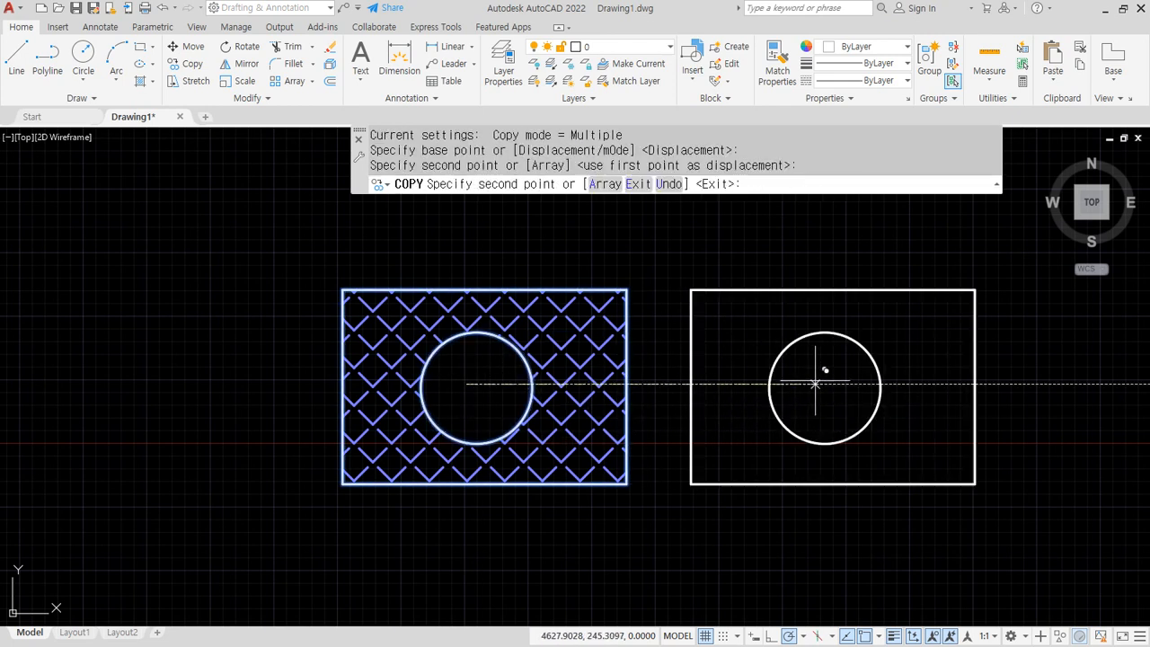
key(Return)
- Hatch the copied rectangle around its circle with the ANGLE pattern at angle 45 and scale 15, with Associative turned off
middle_drag(880, 392, 614, 397)
text(h)
key(space)
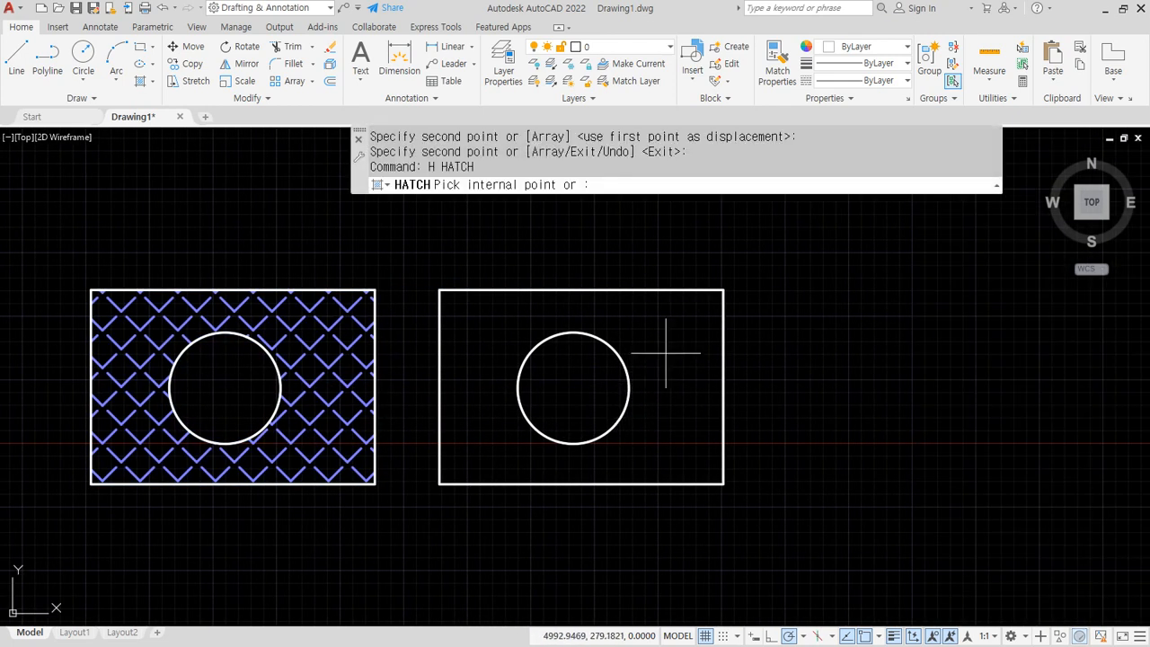
click(666, 353)
click(701, 63)
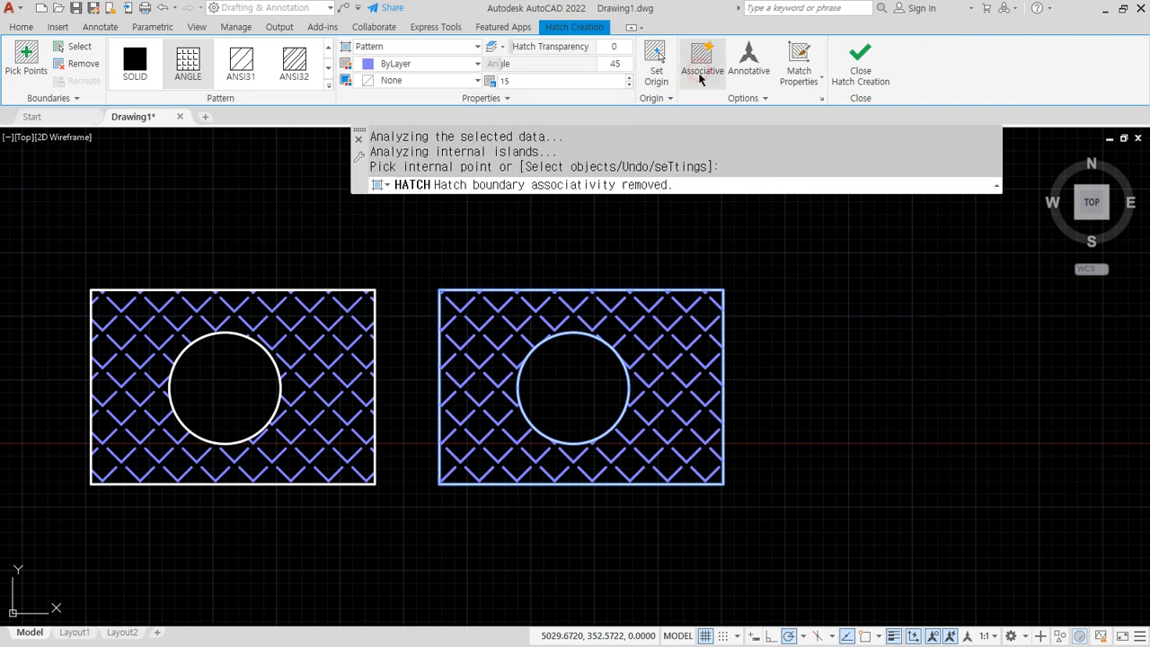
mouse_move(711, 106)
mouse_down()
mouse_move(676, 98)
mouse_move(719, 39)
mouse_move(715, 108)
mouse_up()
key(Escape)
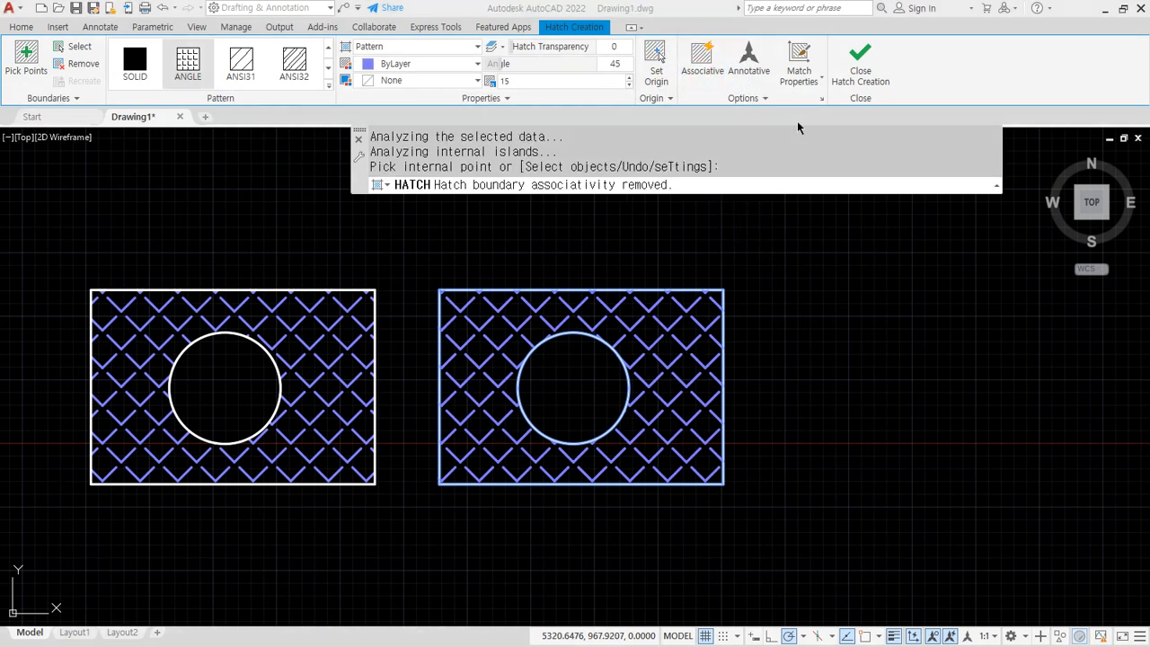
click(861, 64)
- Move the circle of the nonassociative hatch horizontally out of its rectangle to the right
text(m)
key(Return)
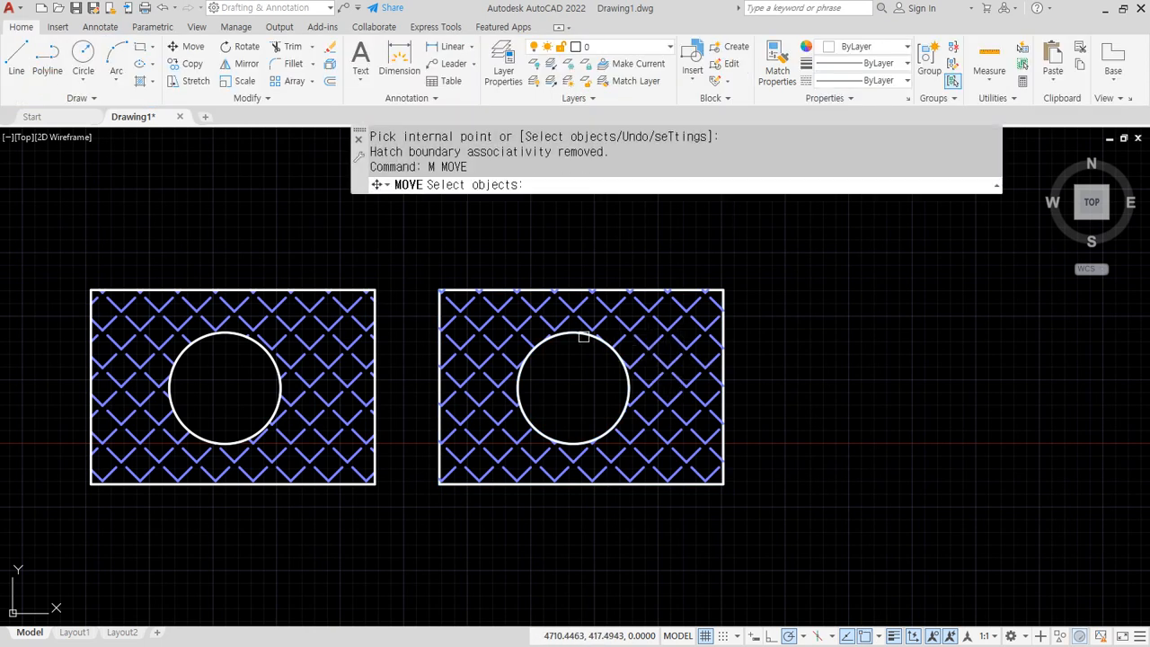
click(583, 334)
key(Return)
click(573, 387)
click(811, 368)
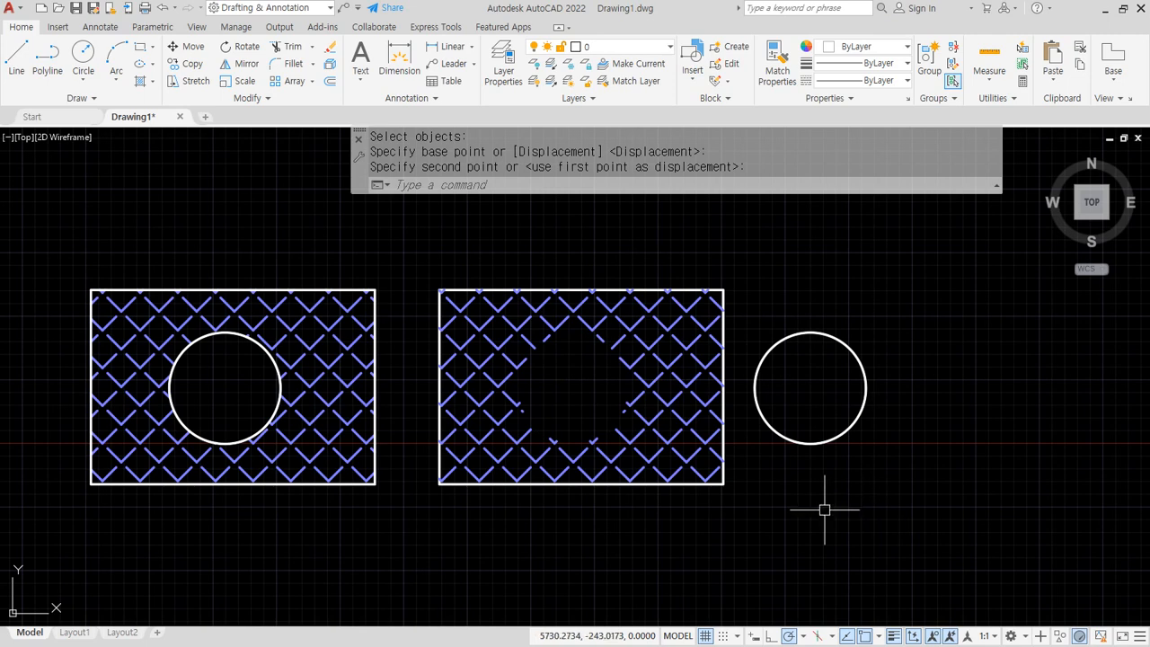
- Shift the circular inner boundary of the nonassociative hatch by its center grip onto the moved circle's center
click(662, 436)
scroll(601, 392, up, 4)
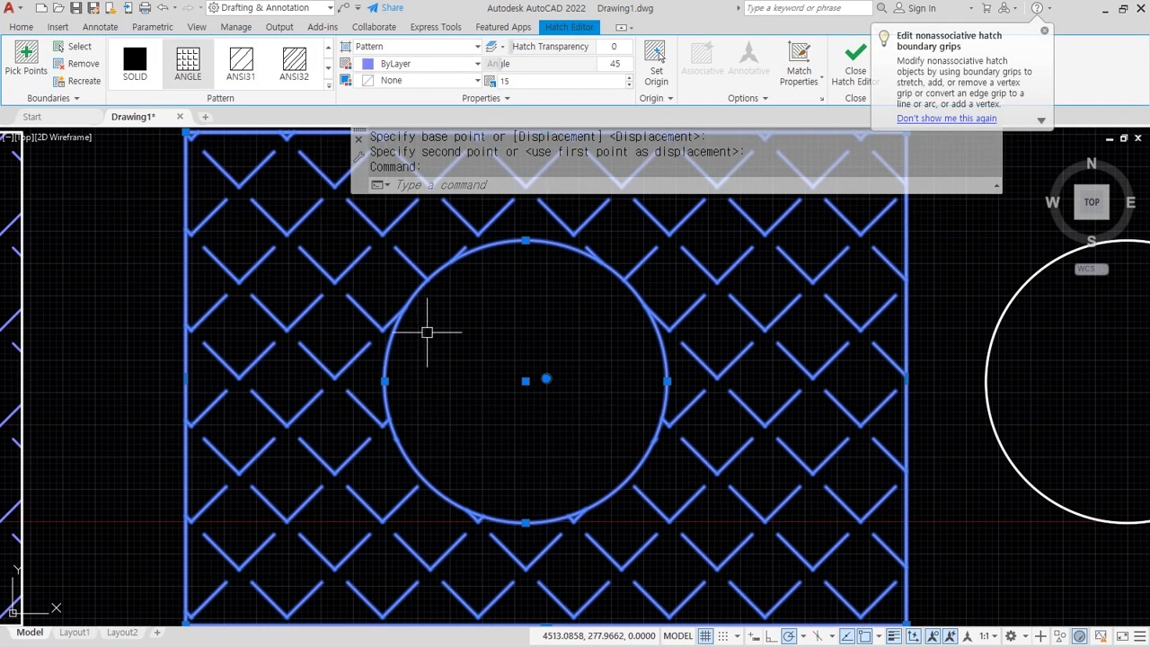
click(525, 381)
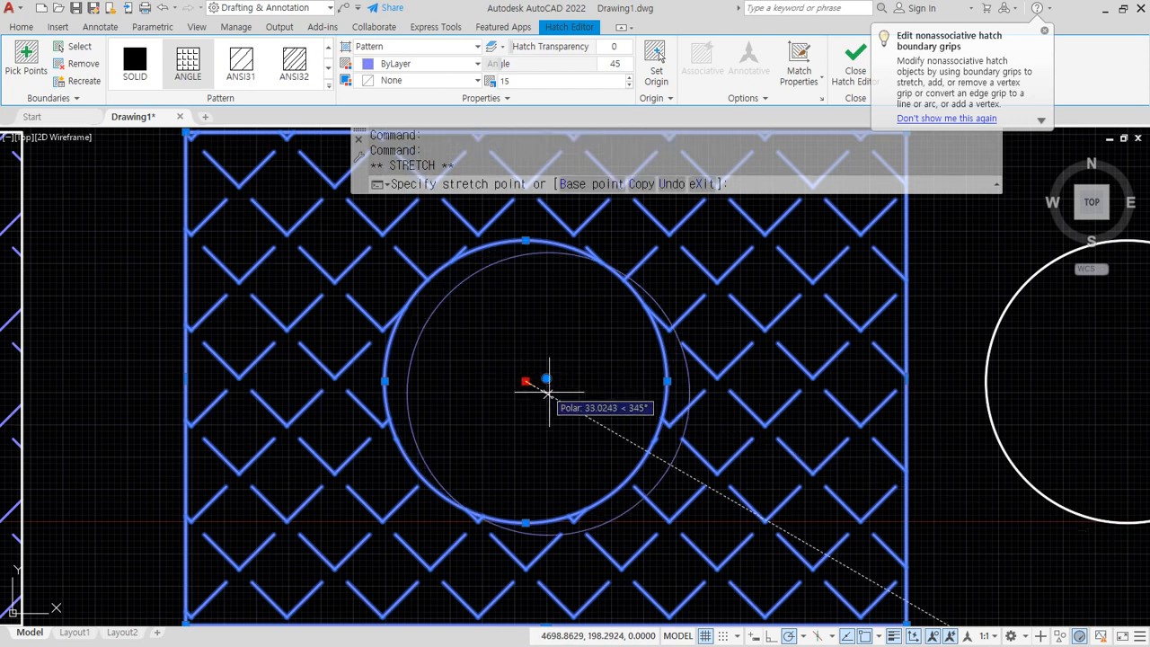
scroll(725, 404, down, 2)
middle_drag(650, 377, 519, 305)
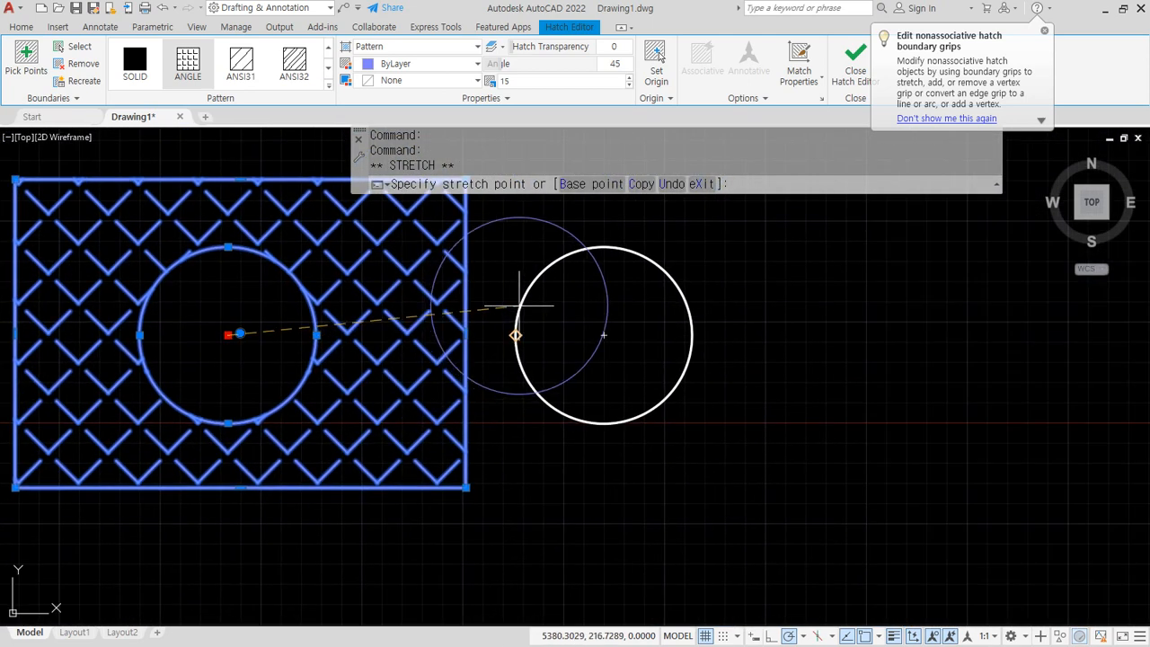
click(604, 334)
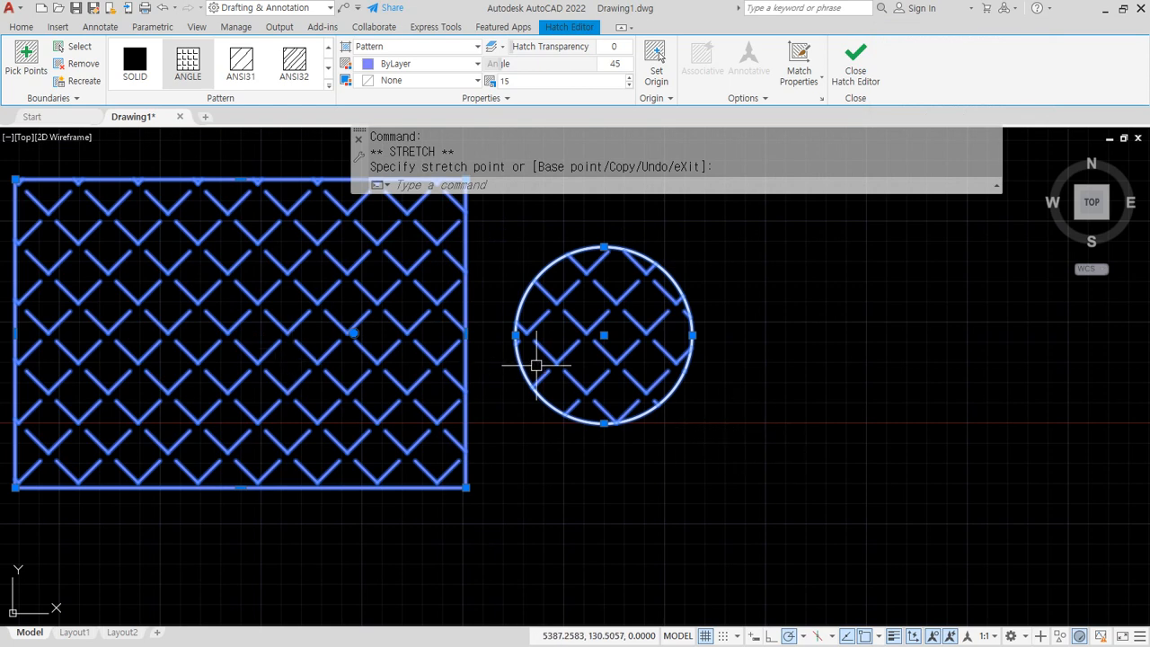
key(Escape)
- Move the circle horizontally back inside the hatched rectangle, slightly right of the rectangle's center
text(m)
key(Return)
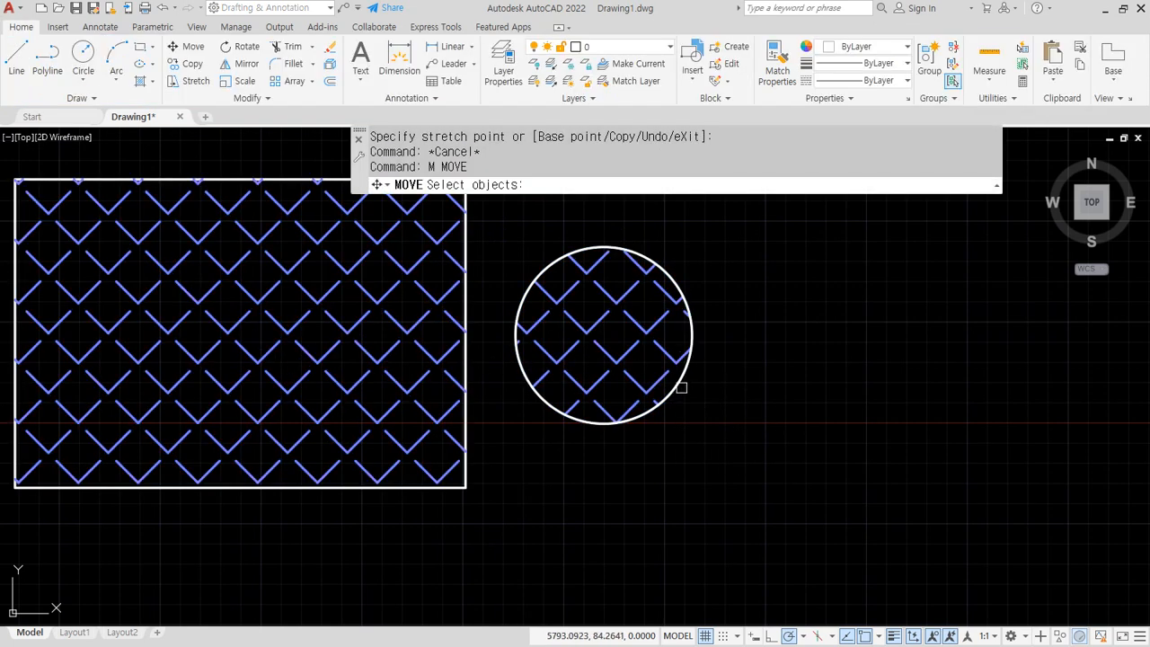
click(681, 382)
key(Return)
click(603, 334)
click(286, 334)
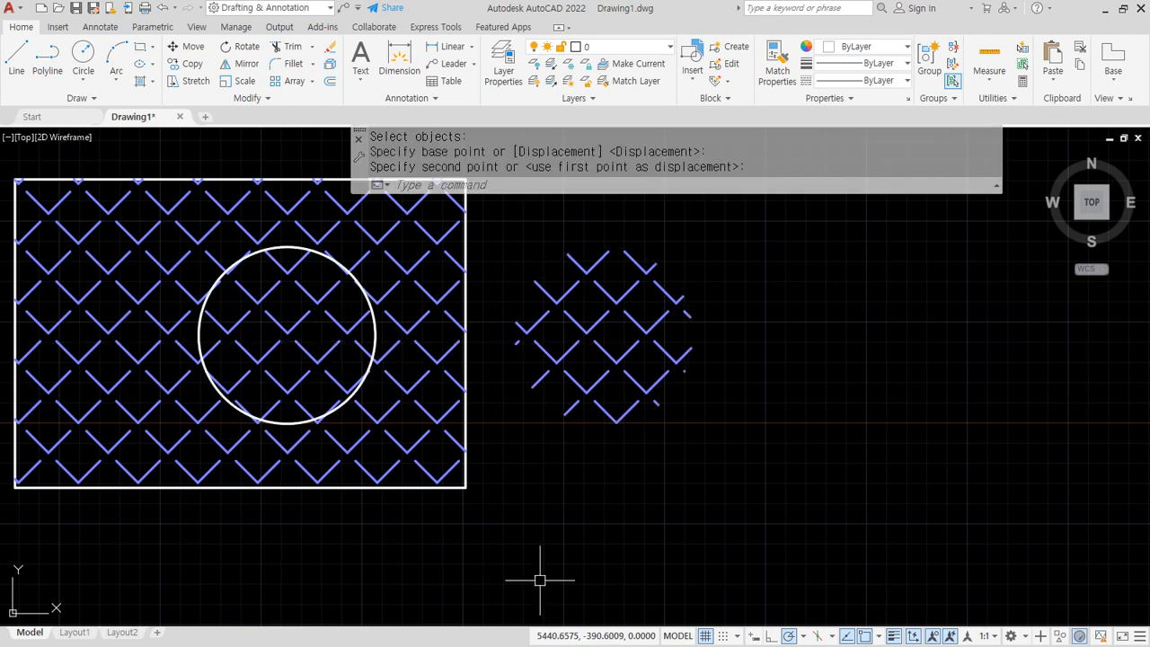
- Relocate the nonassociative hatch's circular boundary by its center grip to the center of the circle inside the rectangle
click(584, 390)
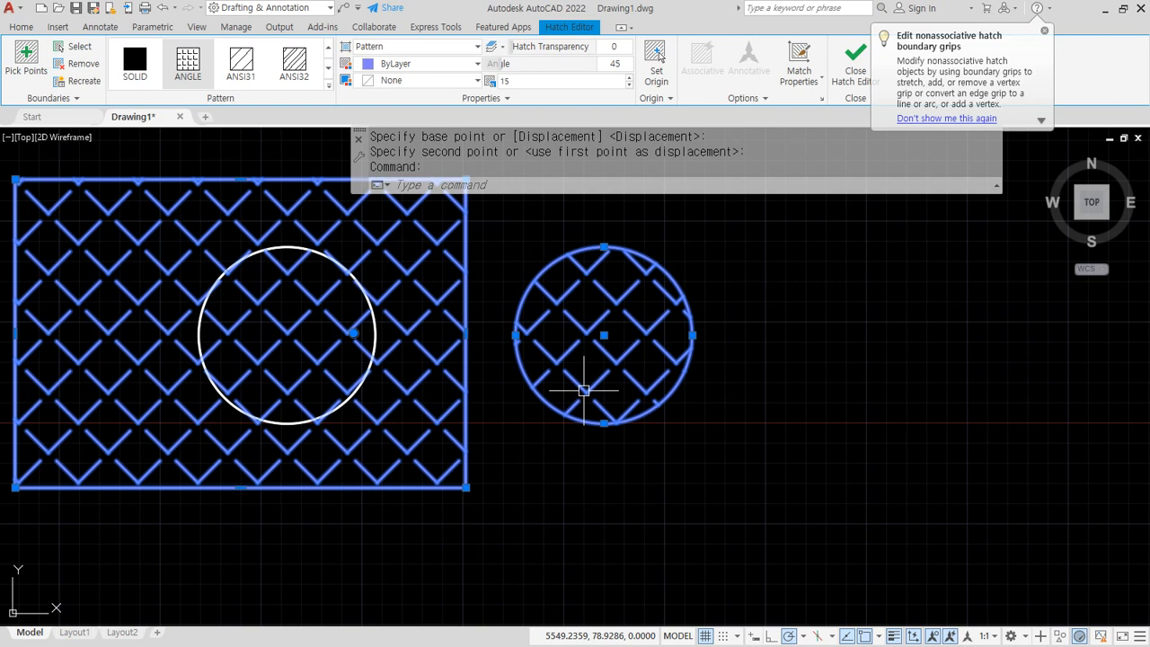
click(603, 335)
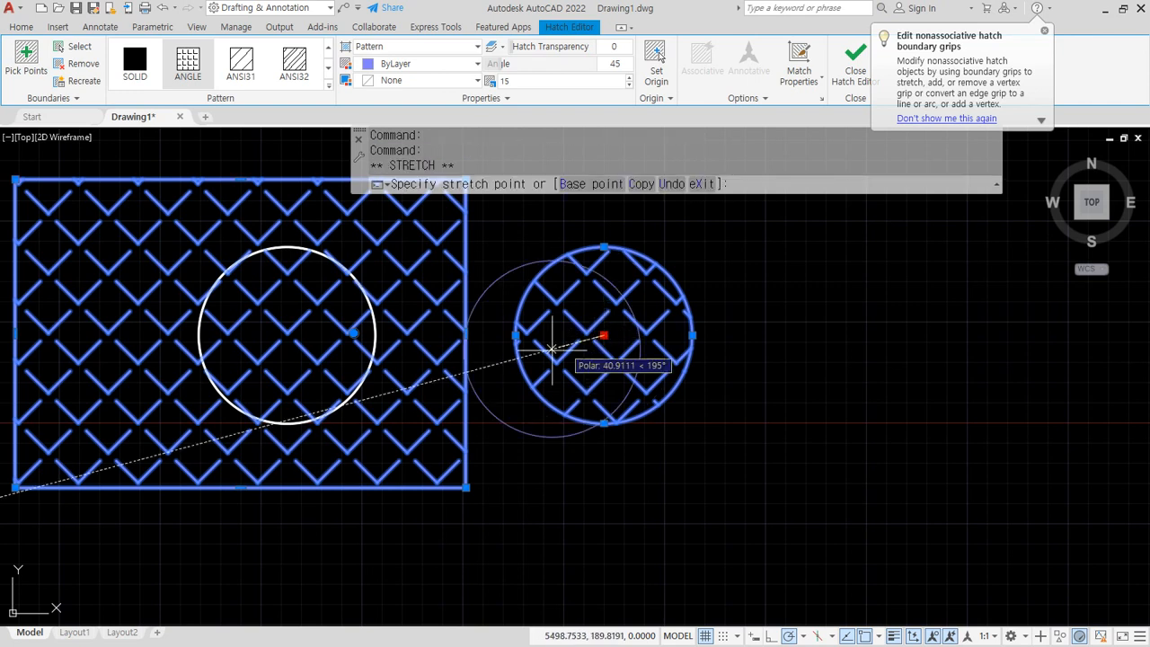
click(286, 334)
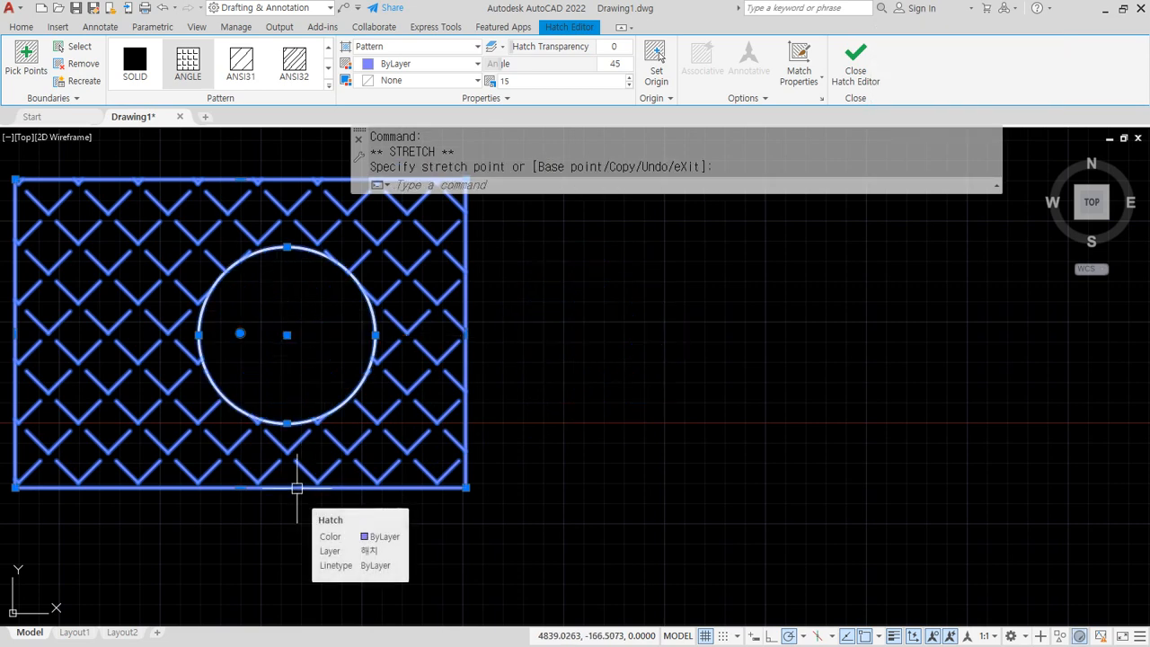
key(Escape)
- Stretch the lower-right corner of the nonassociative hatch's rectangle horizontally to the right to form a slanted side
click(476, 346)
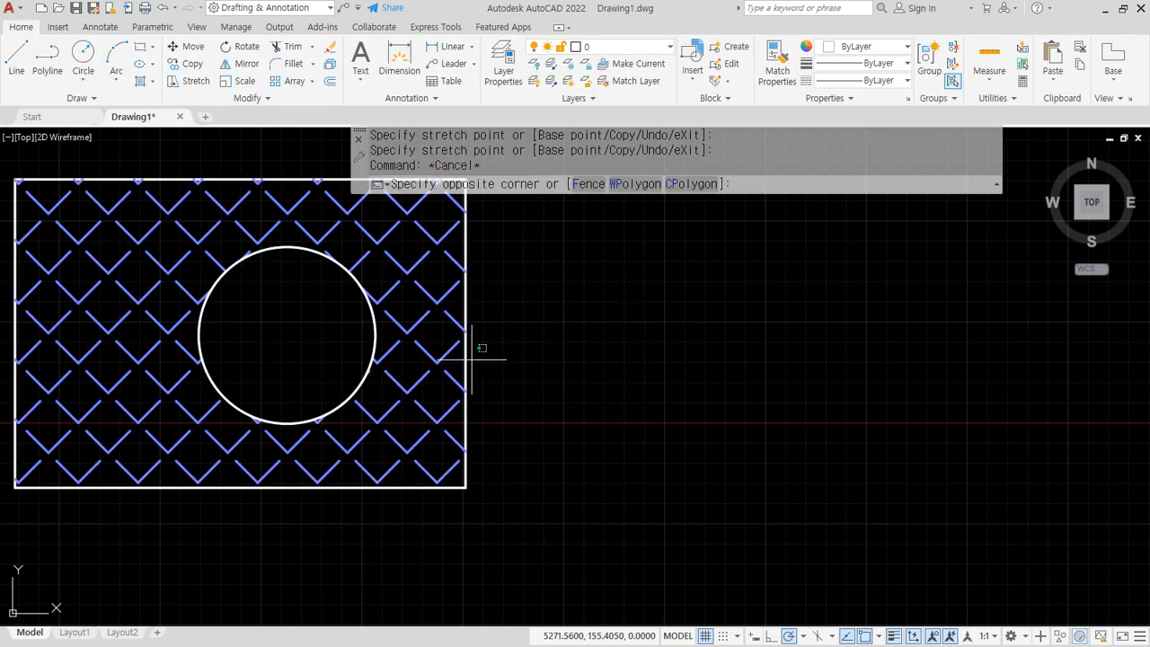
click(457, 377)
click(465, 487)
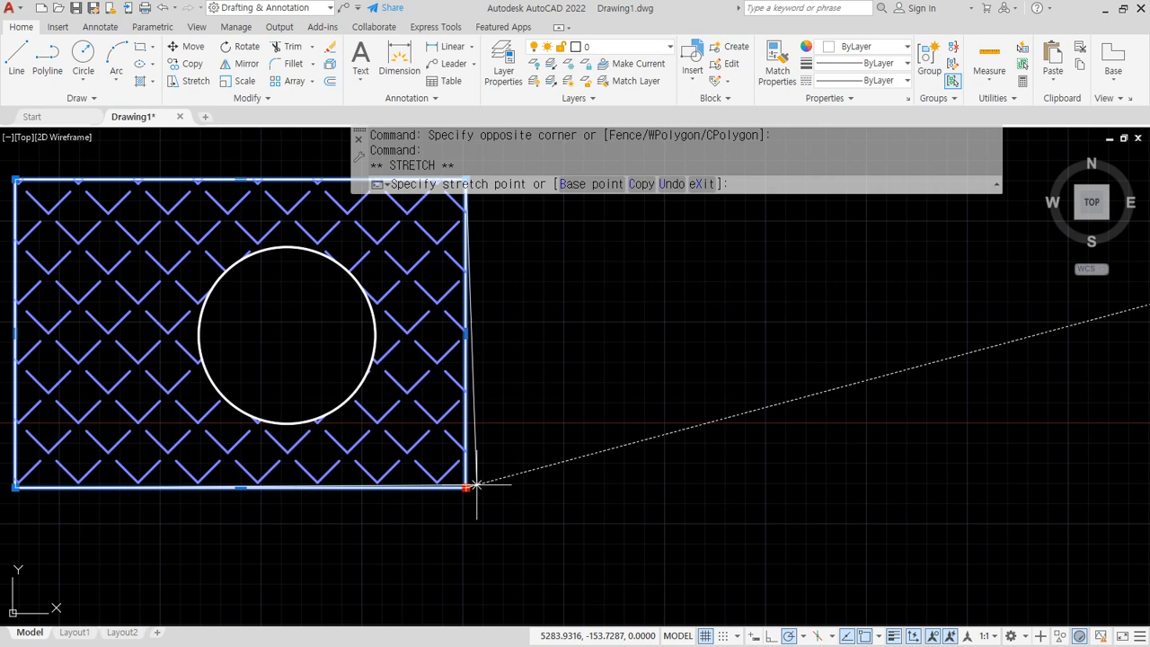
click(717, 486)
key(Escape)
- Stretch the nonassociative hatch's lower-right corner grip to the stretched corner of its outline
scroll(496, 483, down, 2)
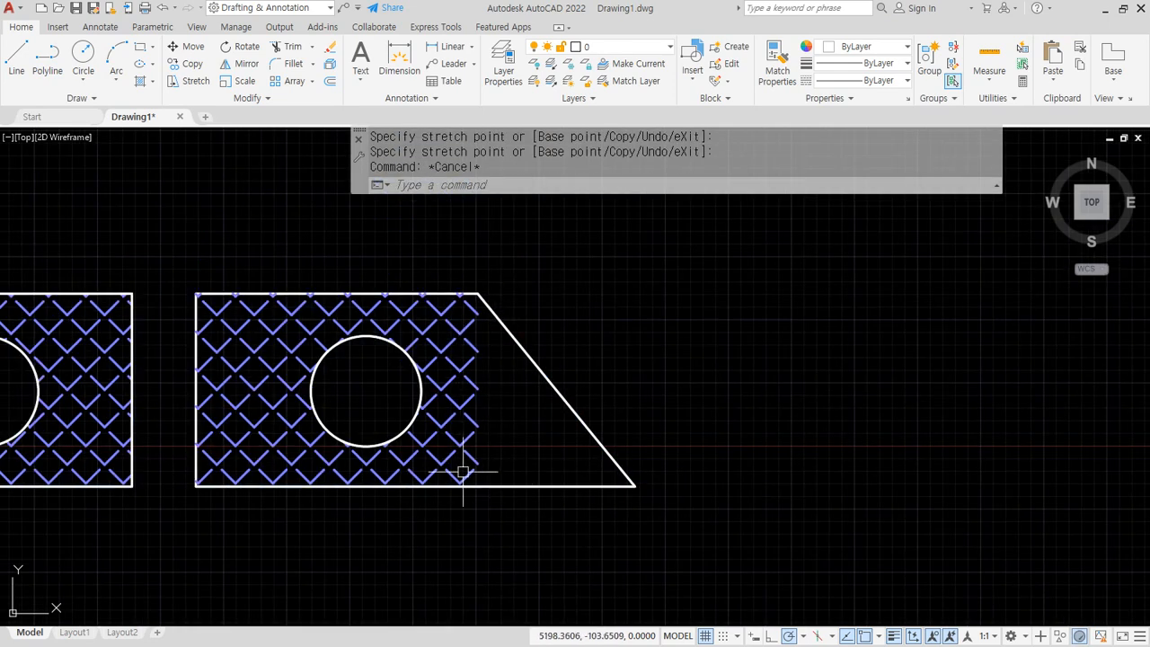
click(449, 393)
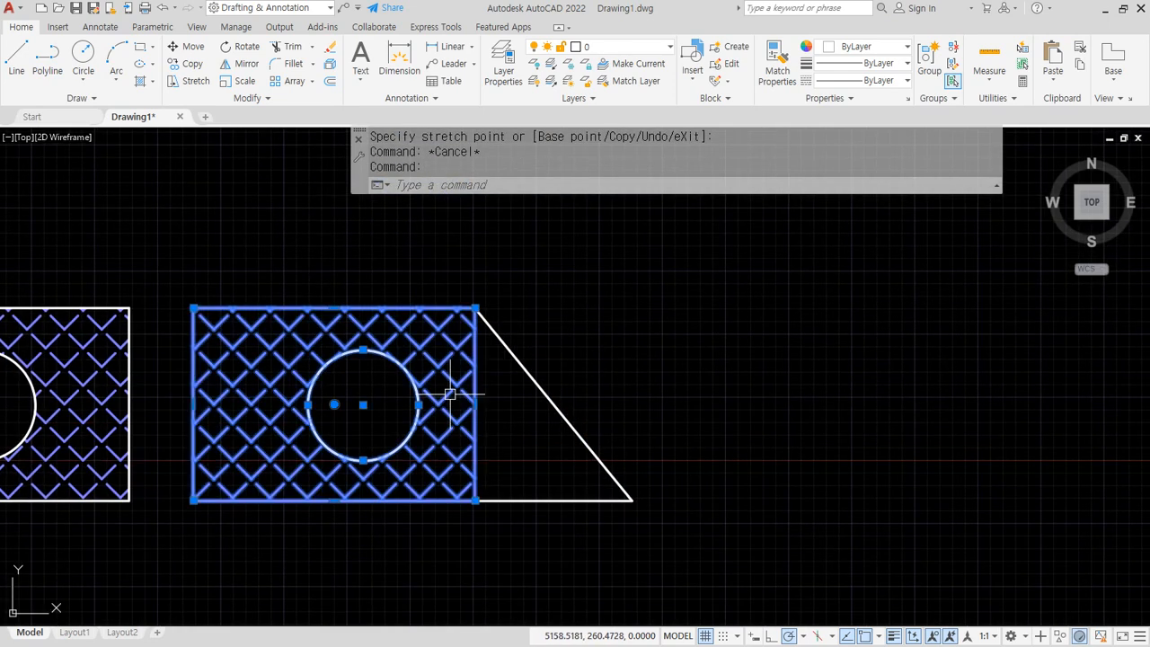
click(475, 500)
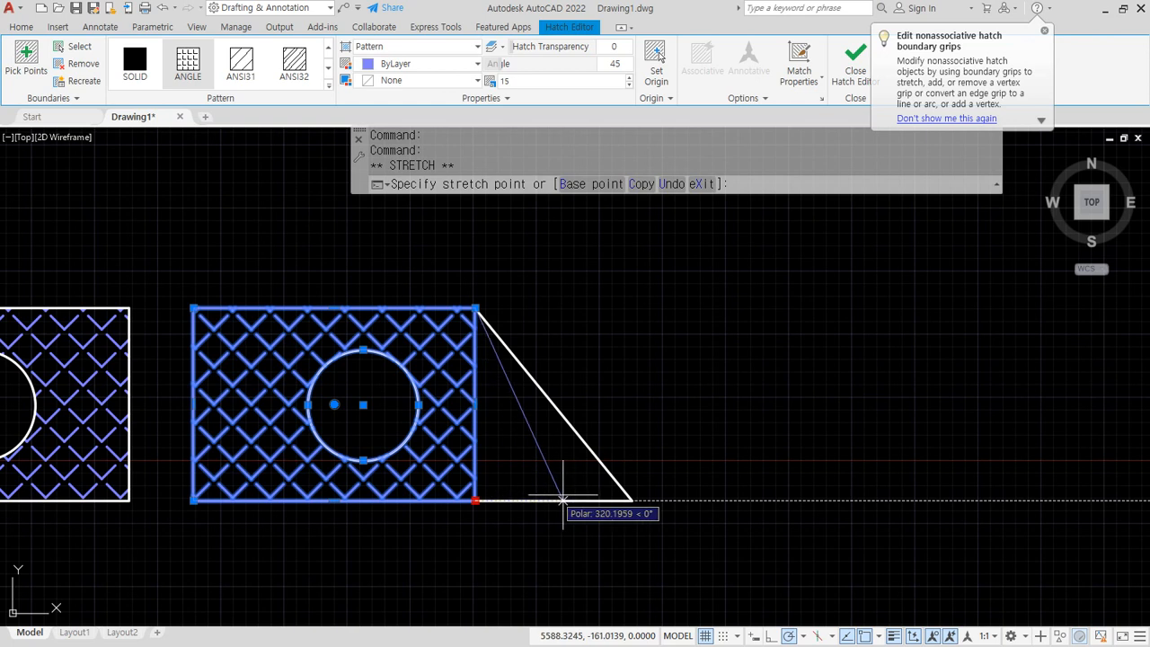
click(631, 499)
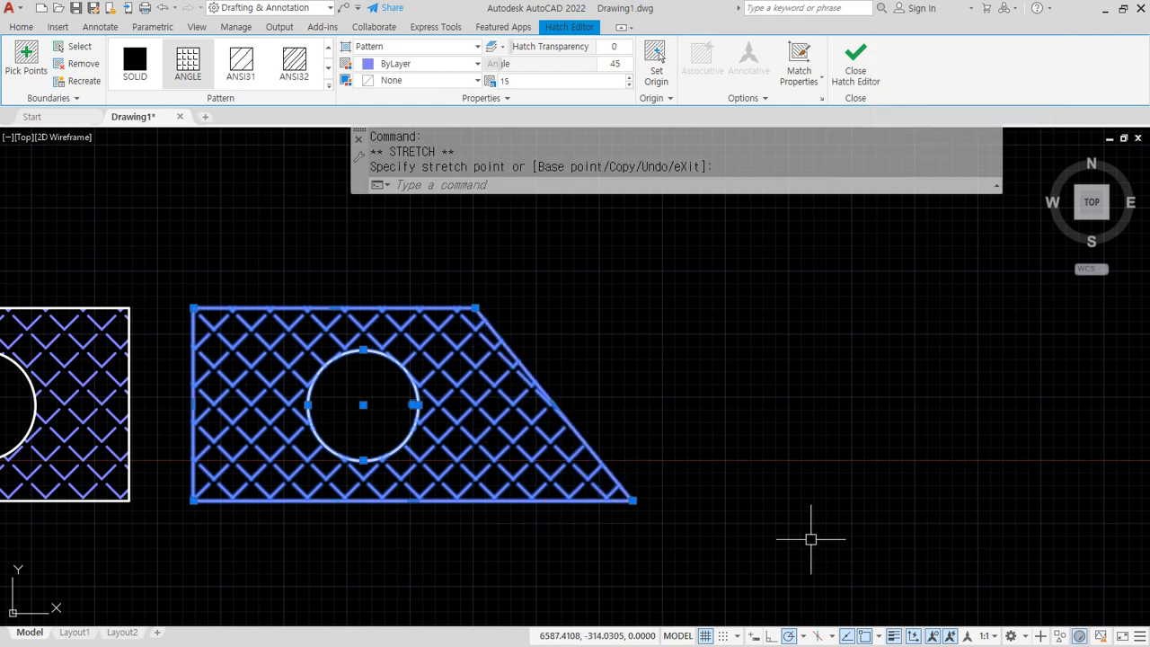
key(Escape)
- Stretch the associatively hatched rectangle's lower-left and upper-left corners horizontally to the left to widen the outline
middle_drag(278, 427, 608, 391)
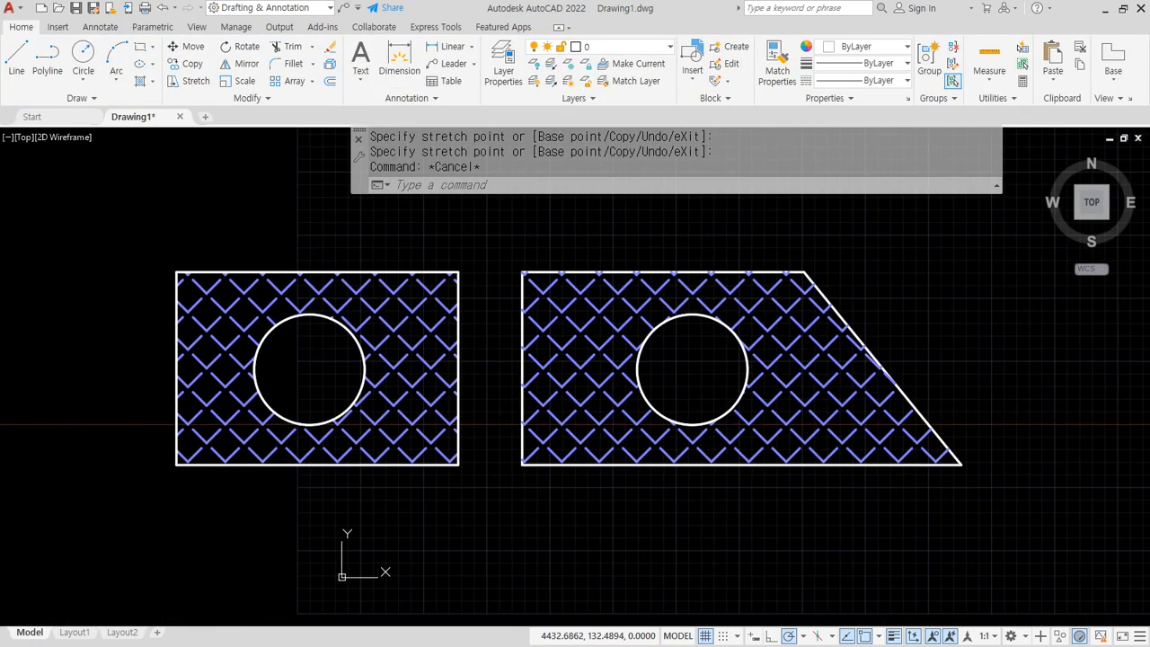
scroll(178, 397, up, 2)
click(174, 470)
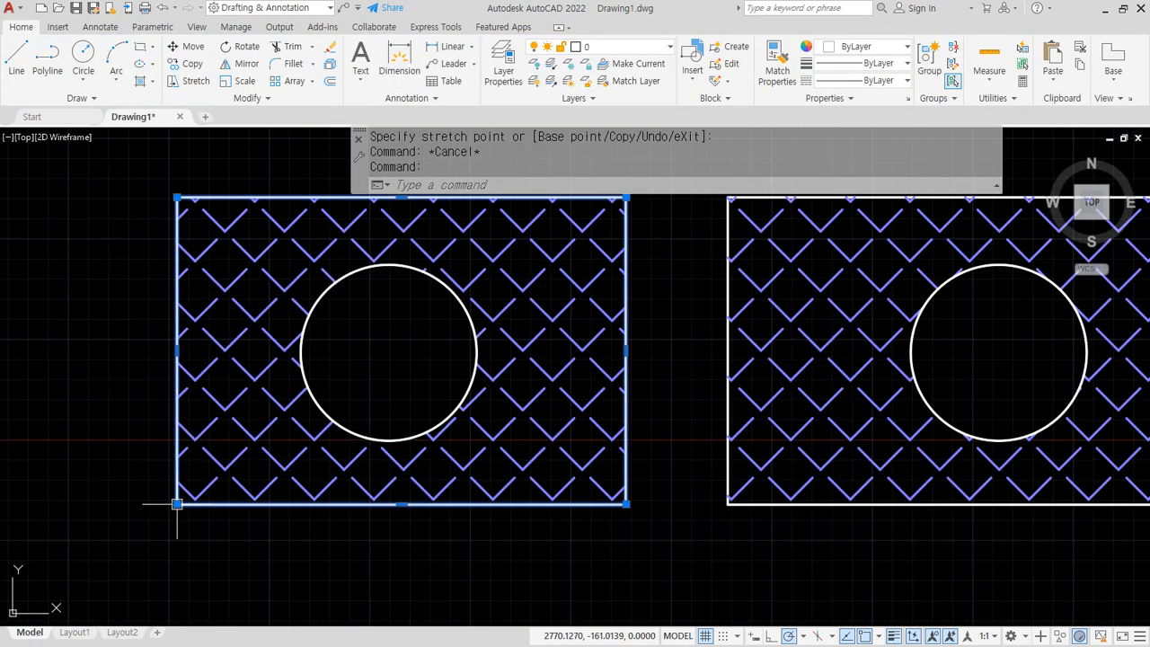
click(177, 503)
click(32, 504)
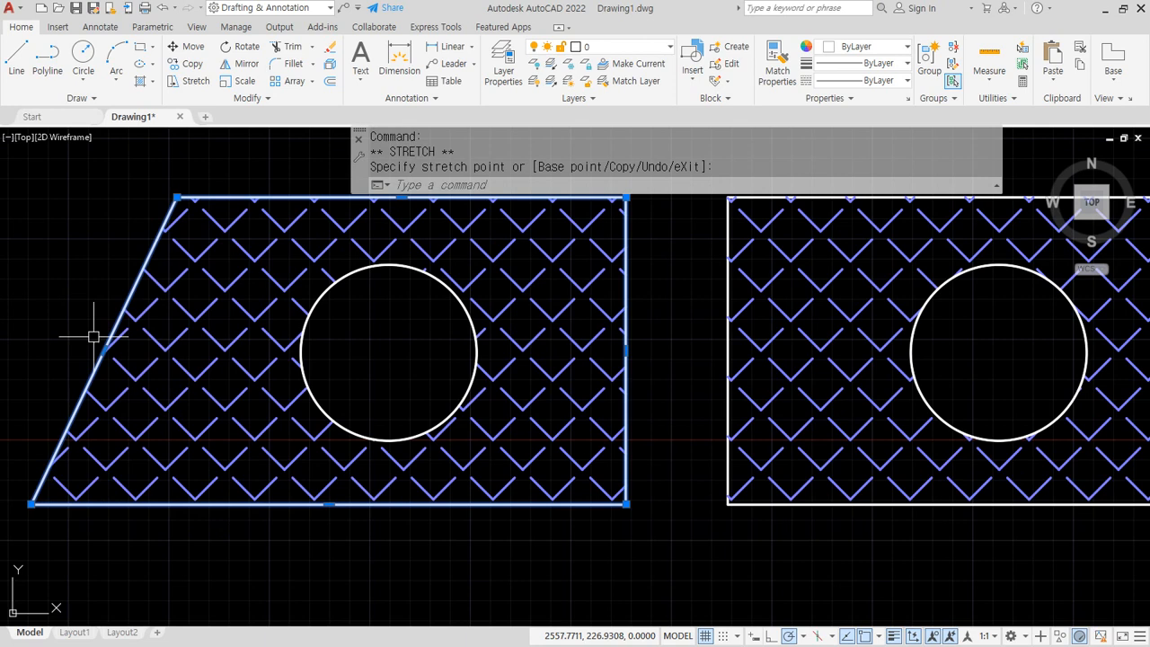
click(177, 196)
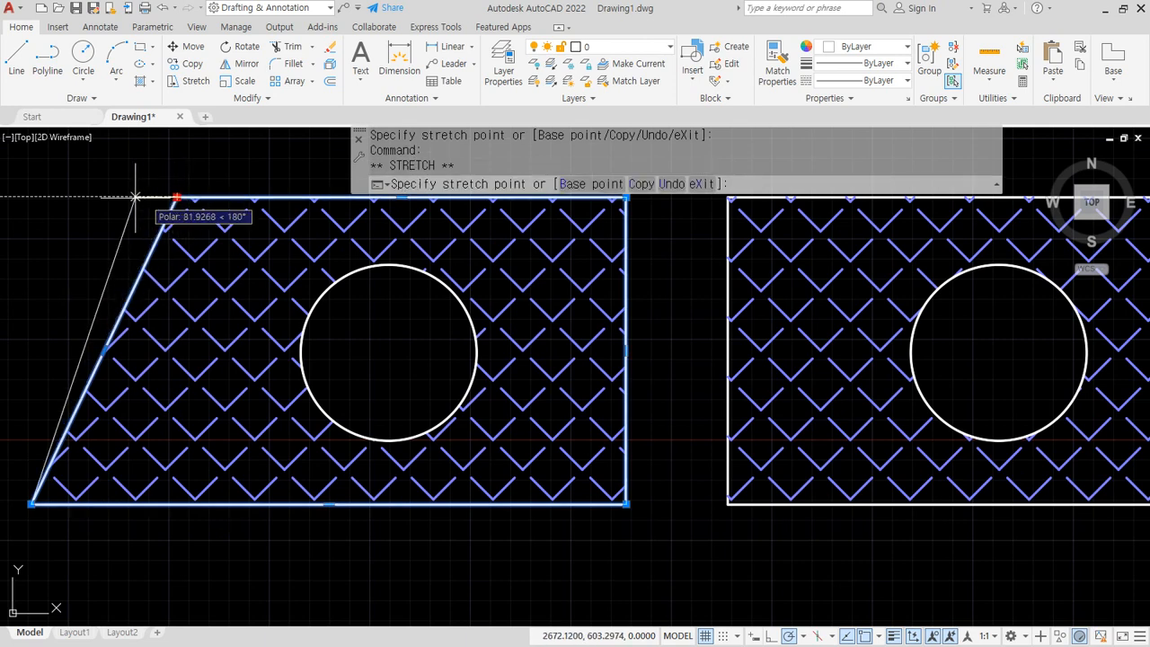
click(26, 197)
scroll(585, 372, down, 2)
middle_drag(584, 372, 481, 372)
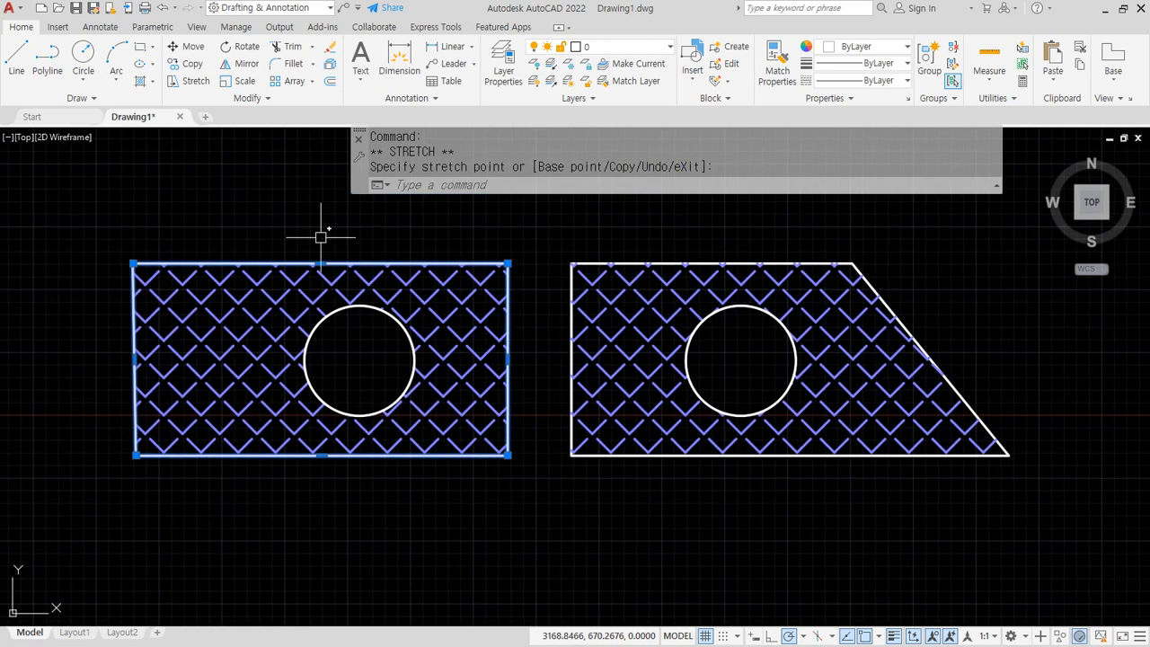
mouse_move(268, 208)
mouse_down()
mouse_move(283, 237)
mouse_move(311, 206)
mouse_up()
mouse_move(729, 231)
mouse_down()
mouse_move(735, 244)
mouse_move(761, 221)
mouse_up()
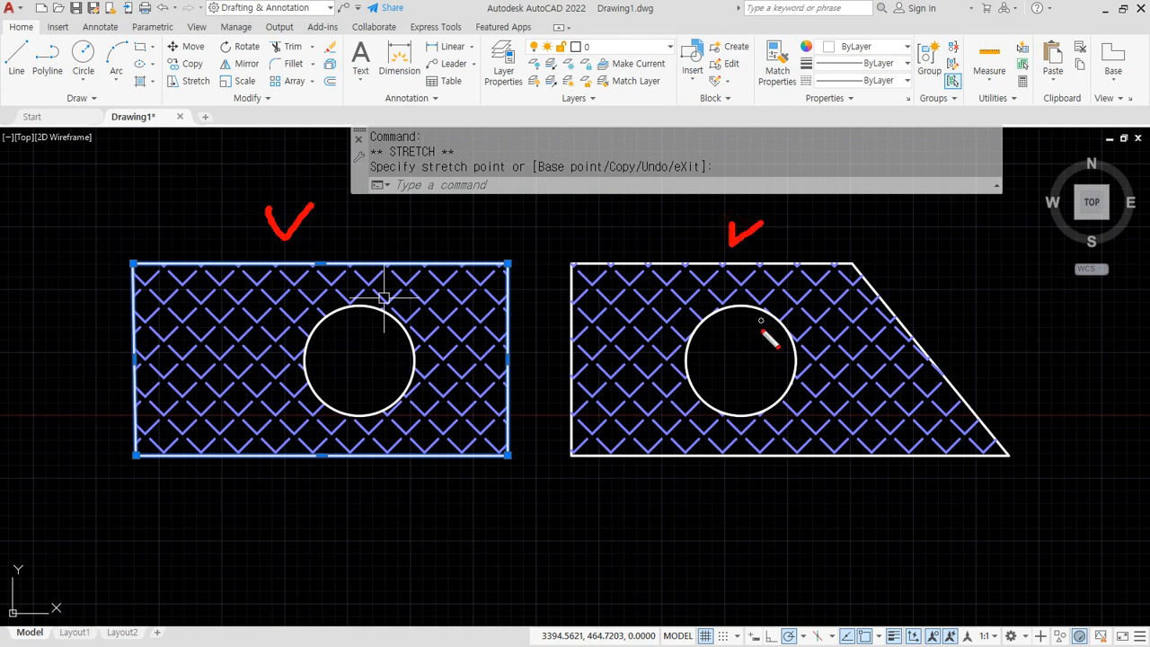
mouse_move(380, 531)
mouse_down()
mouse_move(297, 508)
mouse_move(427, 224)
mouse_move(370, 503)
mouse_up()
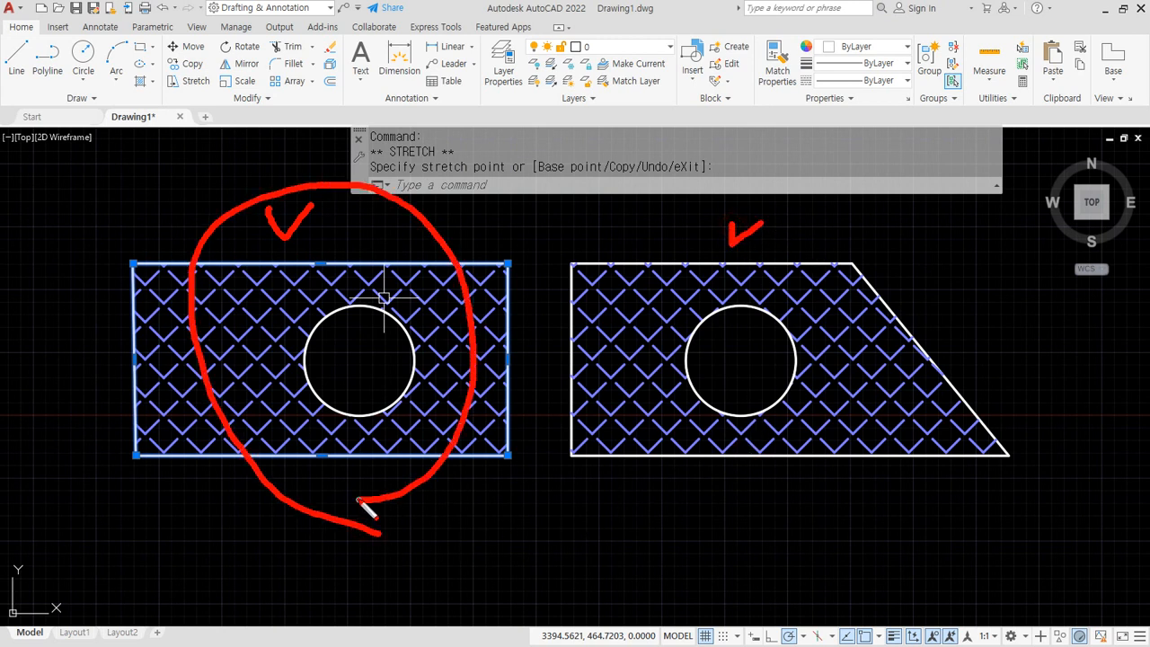
- Draw a large rectangle in the empty area above the solid-filled figure and the two patterned outlines
key(Escape)
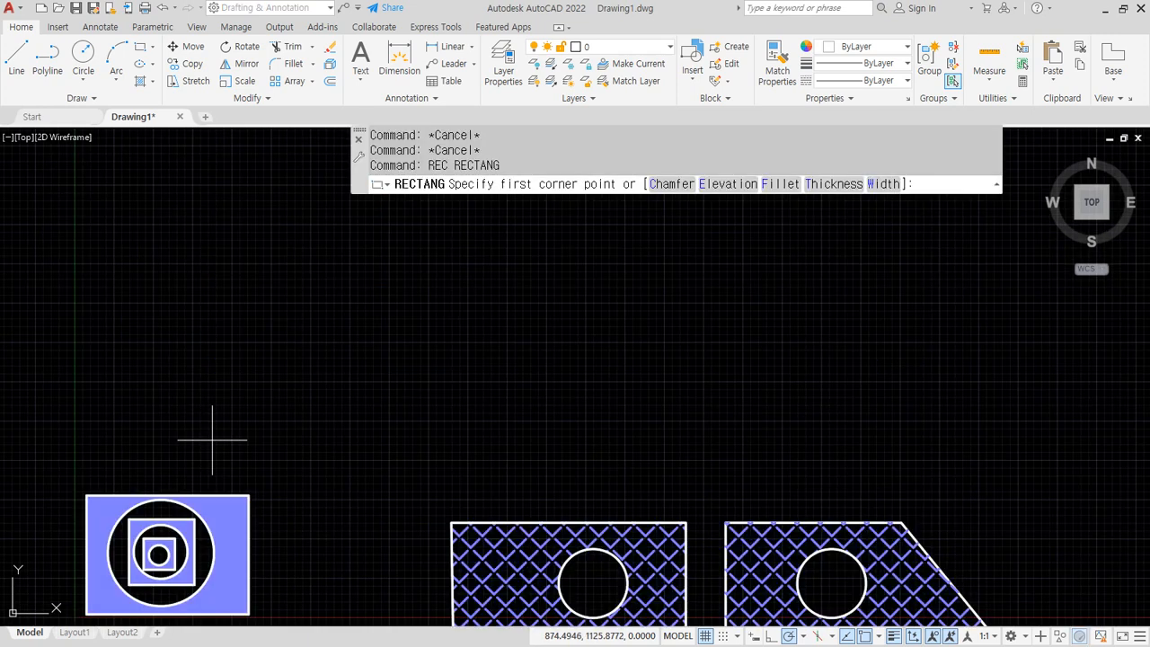
click(237, 442)
click(608, 229)
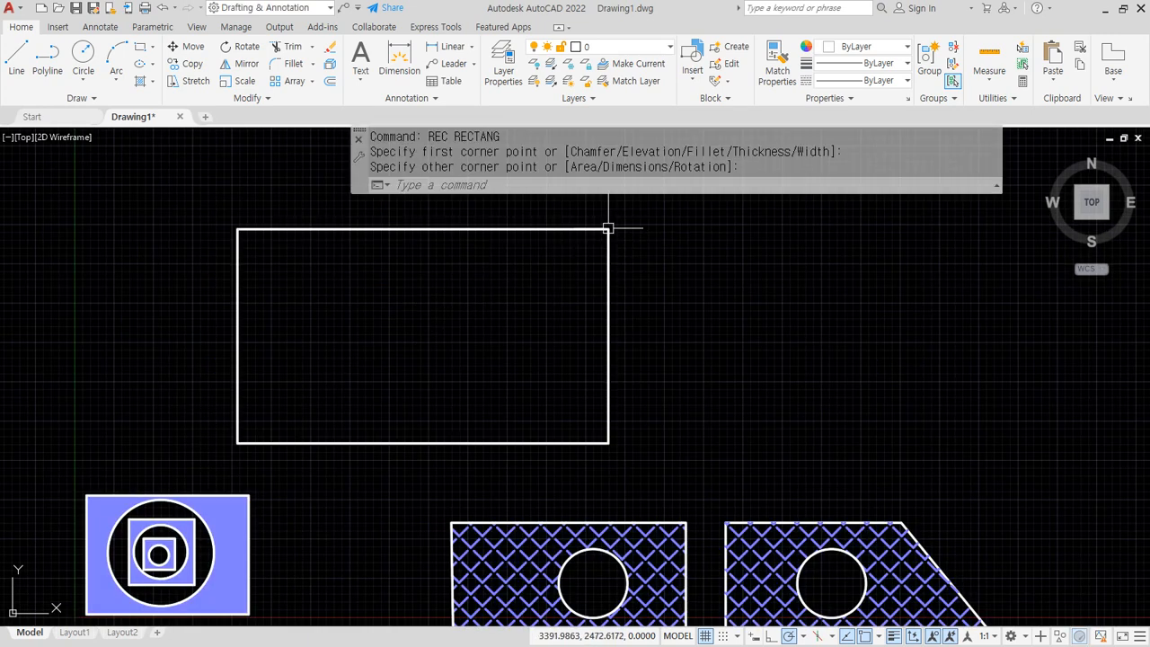
- Hatch the inside of the new large rectangle with the predefined AR-BRSTD brick pattern
text(h)
key(Return)
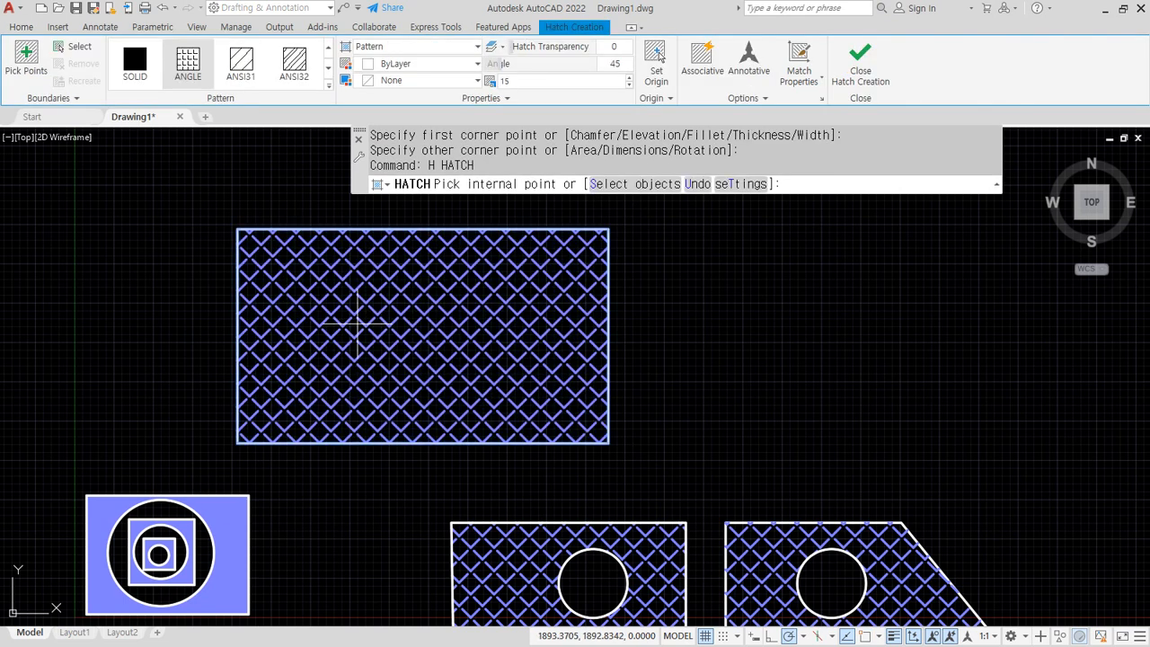
click(350, 325)
click(241, 61)
click(330, 86)
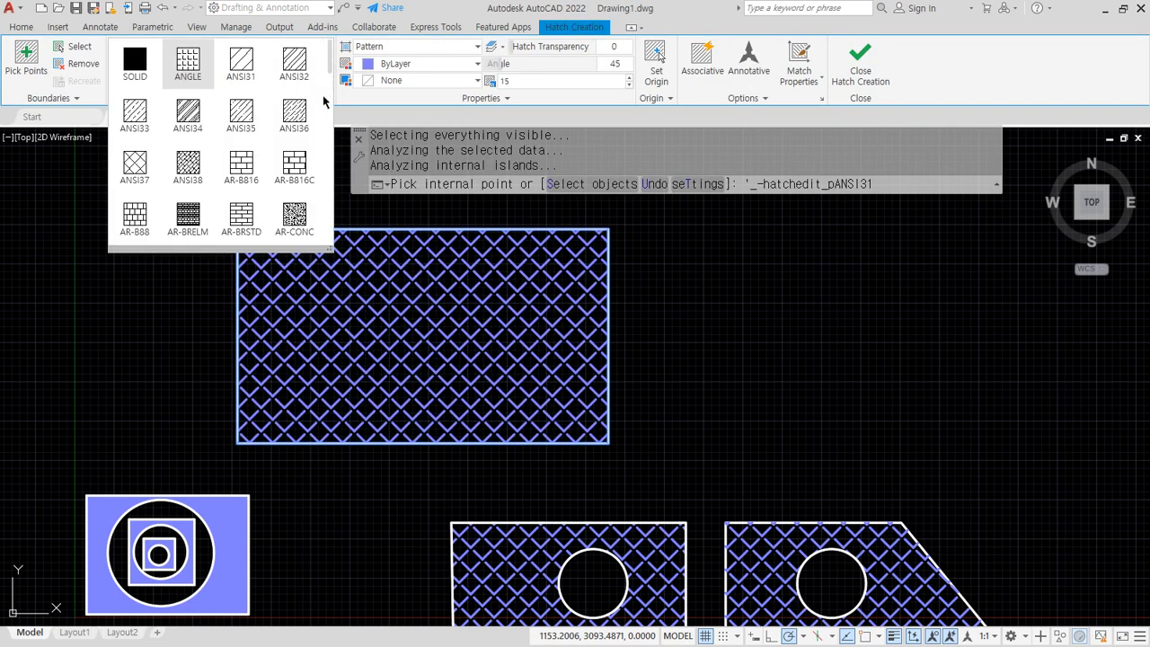
scroll(318, 108, down, 1)
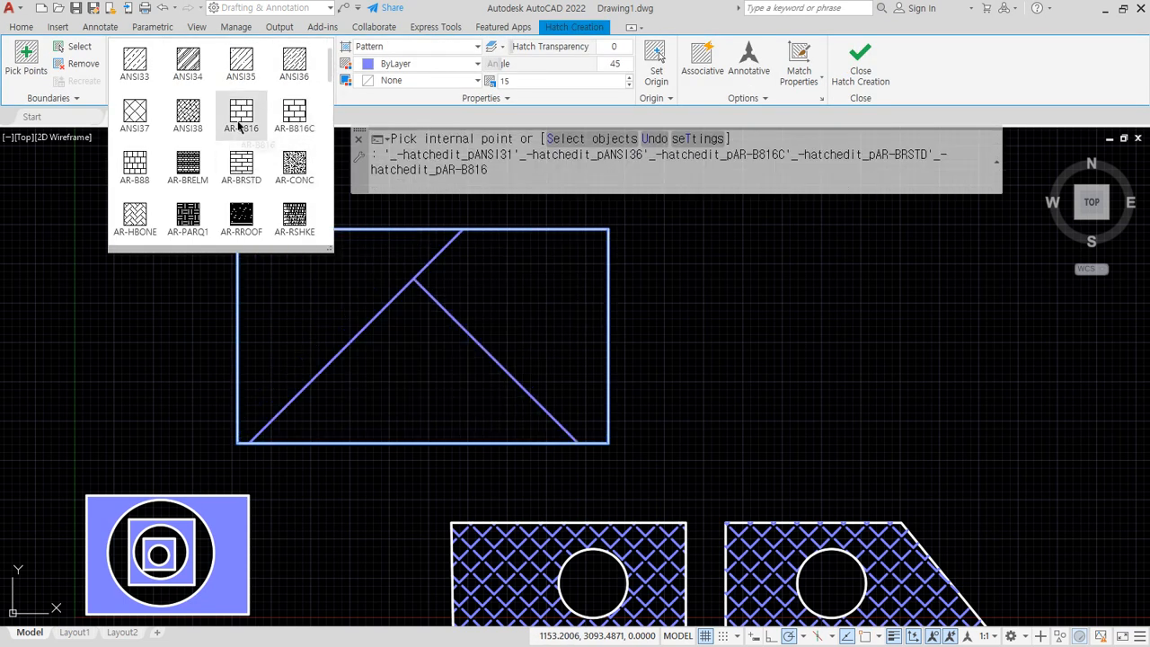
click(240, 163)
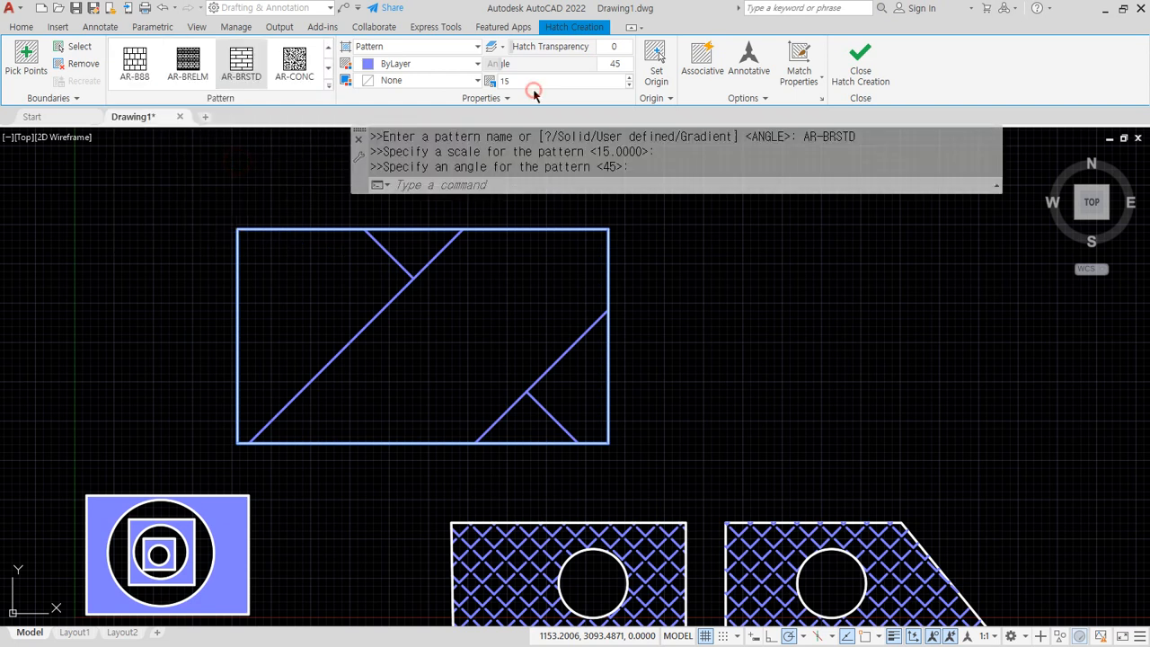
- Set the brick hatch's scale to 1 and its angle to 0
click(529, 82)
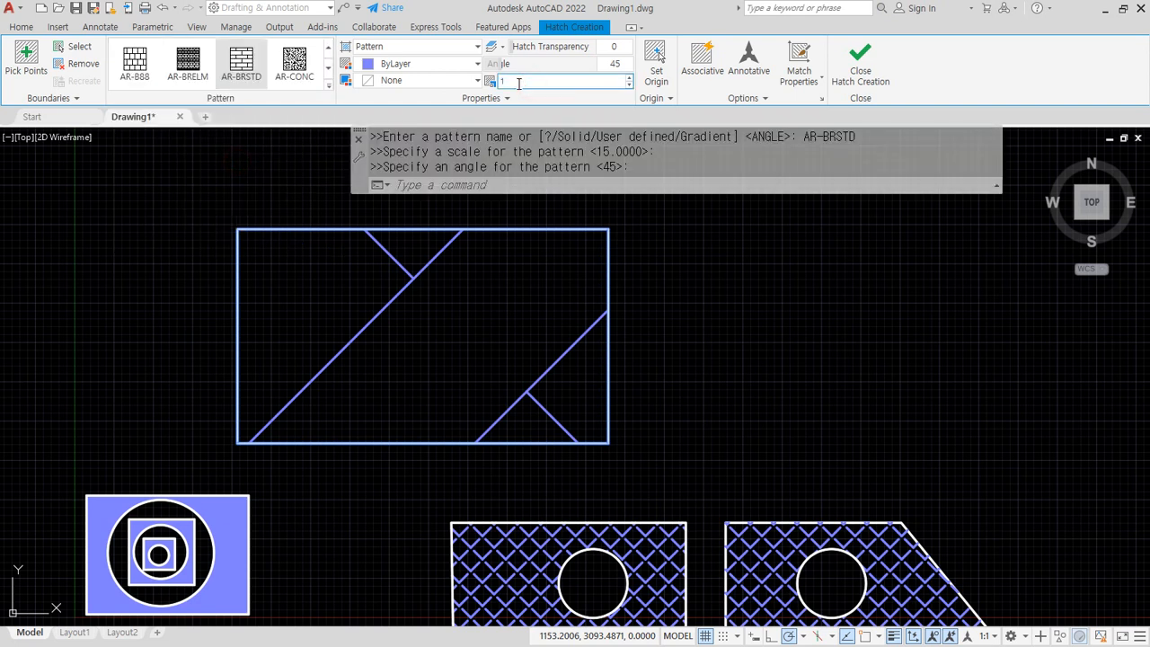
text(1)
key(Tab)
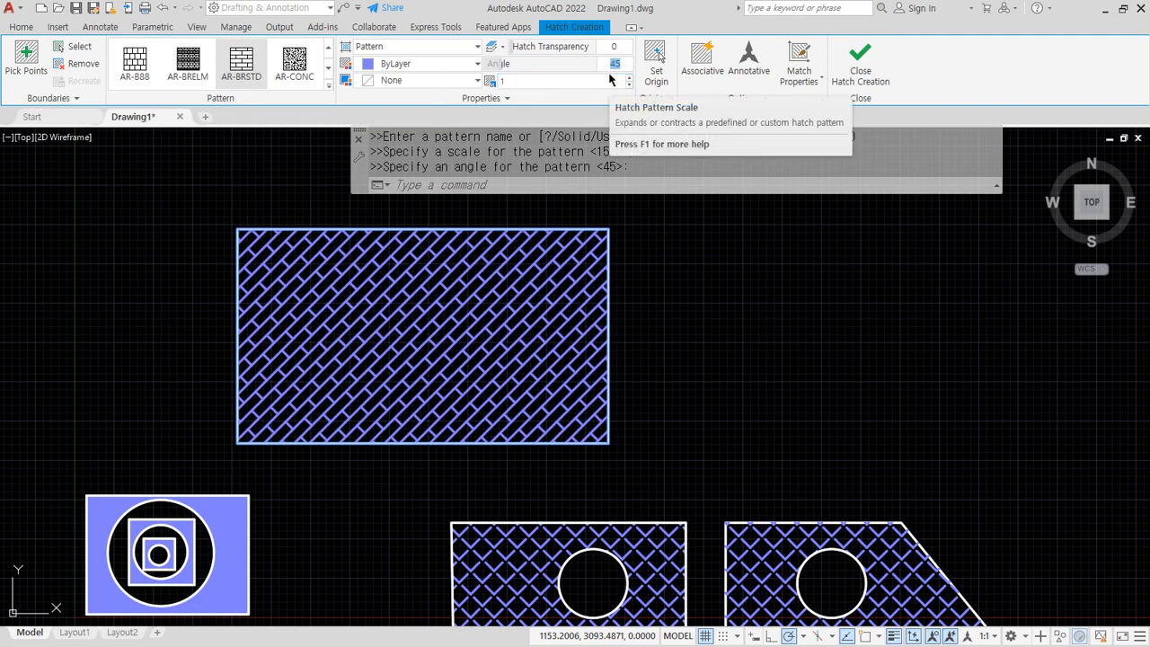
text(0)
key(Return)
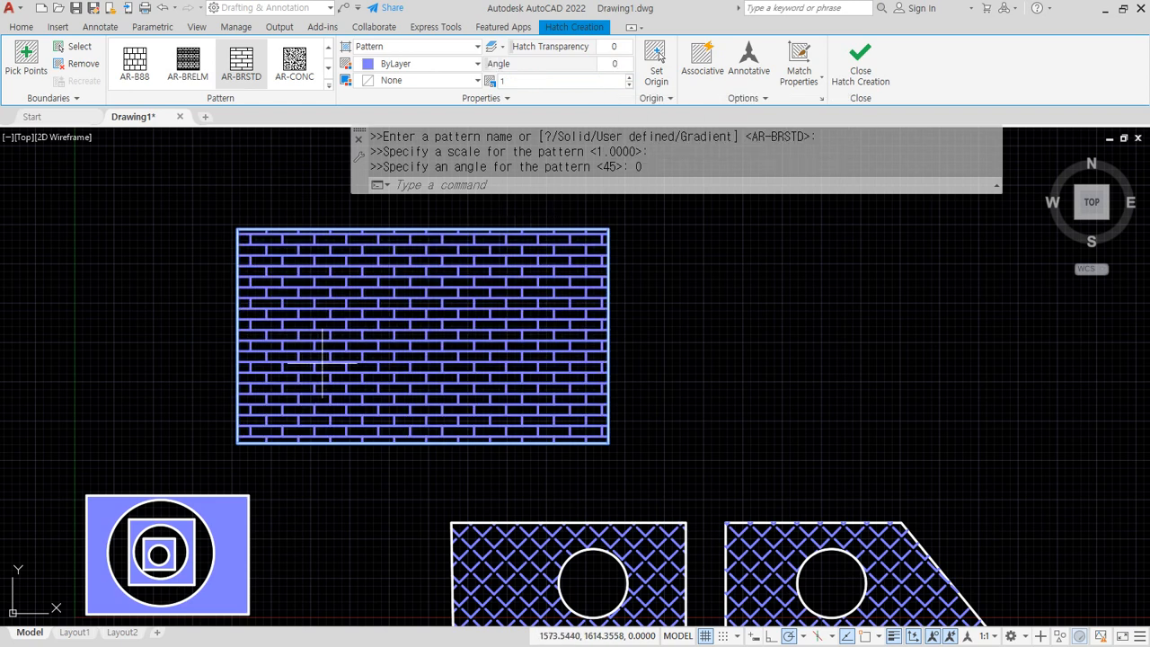
scroll(342, 356, up, 3)
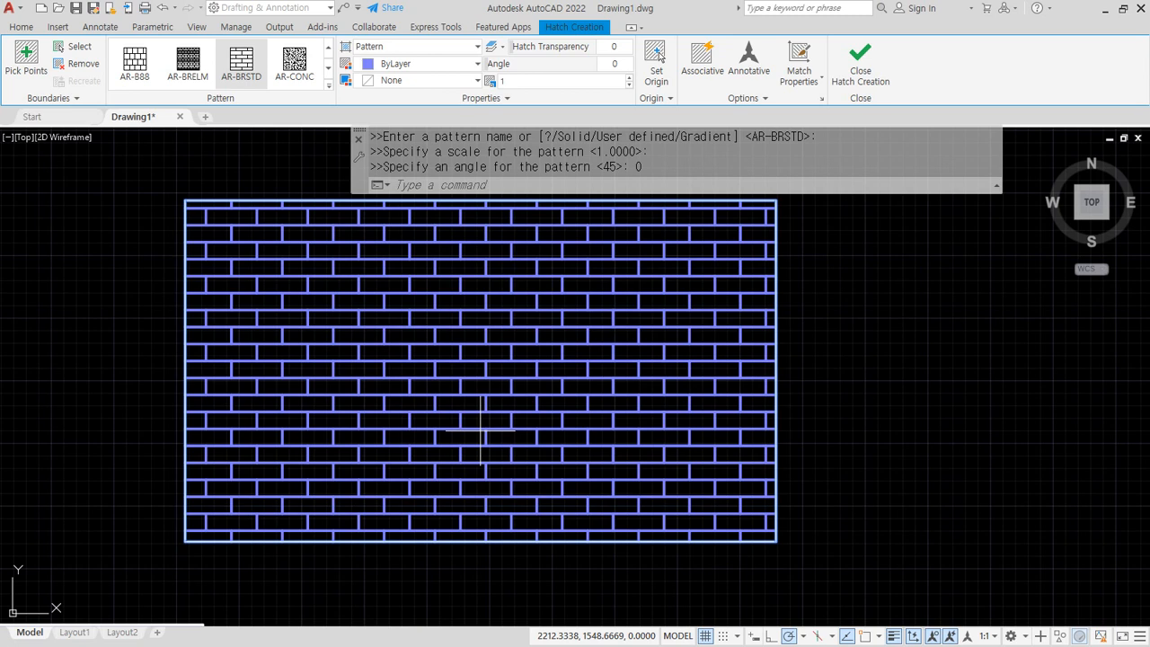
scroll(194, 551, up, 4)
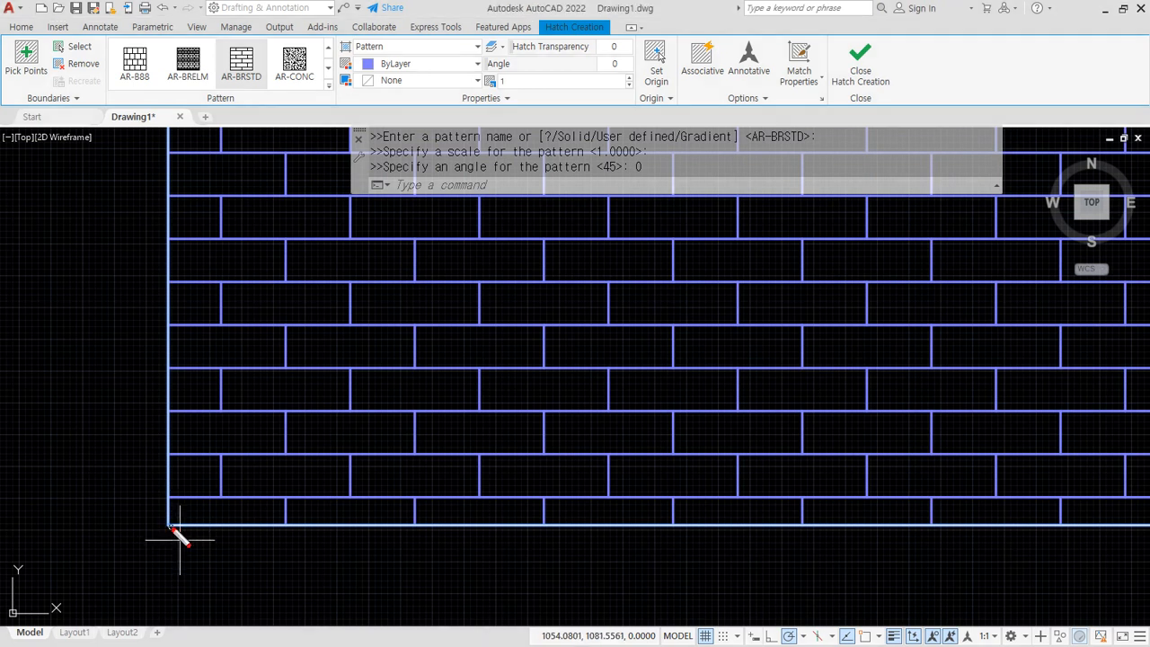
mouse_move(171, 526)
mouse_down()
mouse_move(168, 483)
mouse_move(279, 483)
mouse_move(280, 524)
mouse_move(172, 524)
mouse_up()
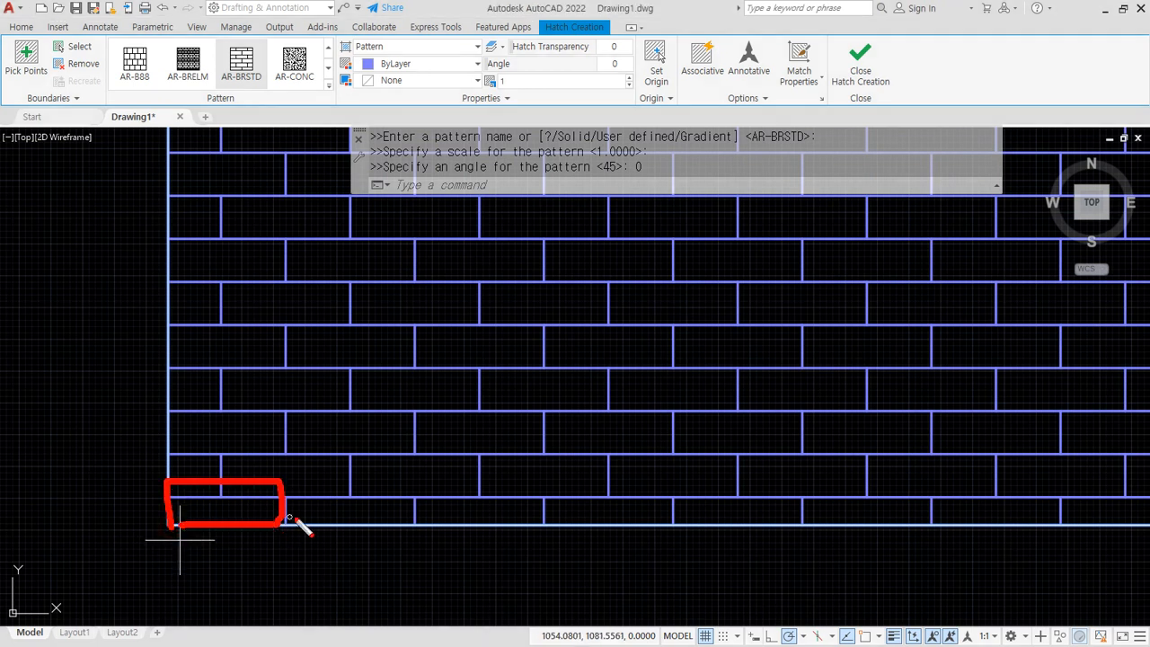
mouse_move(289, 518)
mouse_down()
mouse_move(296, 487)
mouse_move(385, 513)
mouse_move(314, 525)
mouse_up()
key(e)
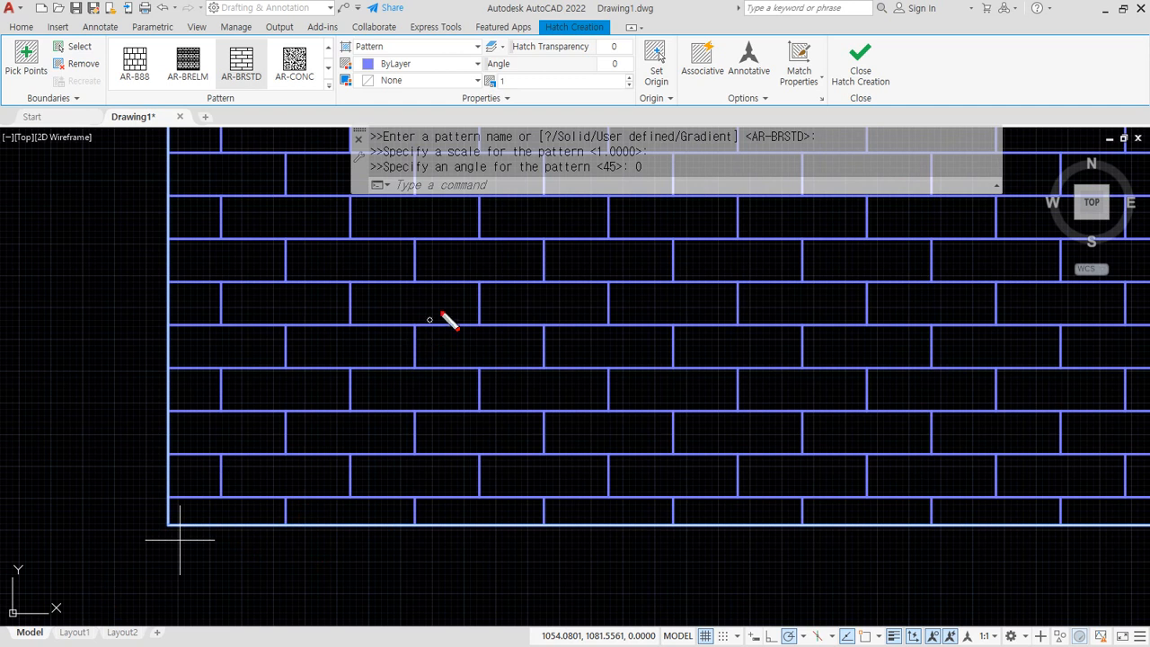
mouse_move(664, 103)
mouse_down()
mouse_move(617, 57)
mouse_move(686, 83)
mouse_up()
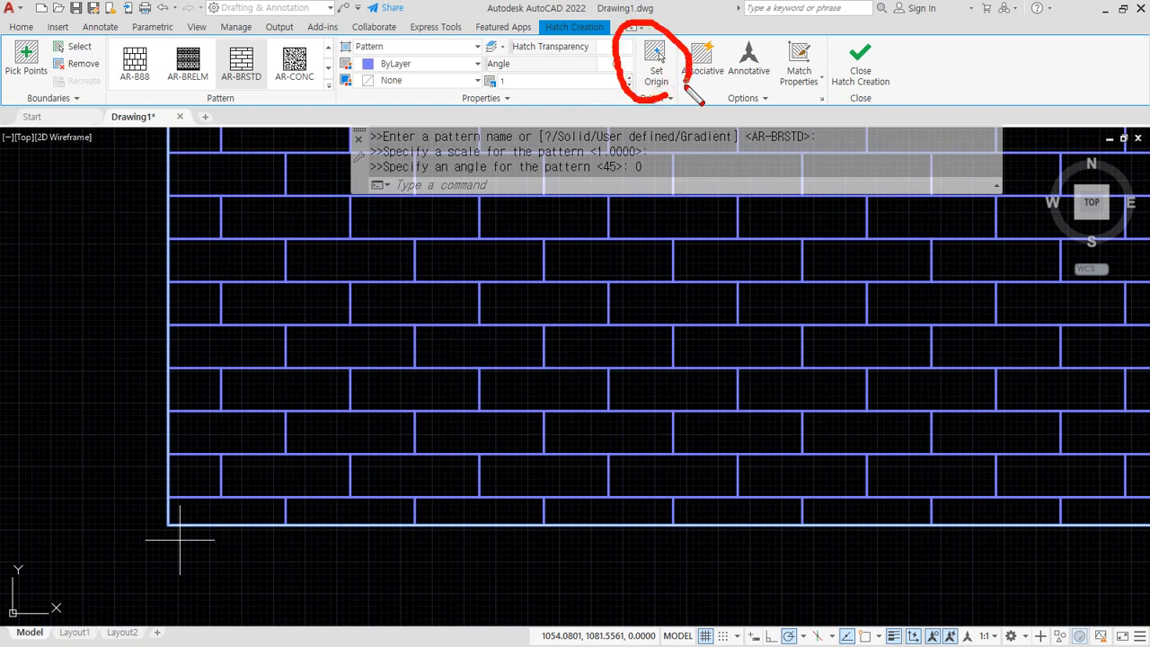
key(Escape)
- Set the brick hatch's origin at the large rectangle's lower-left corner and finish the hatch
click(657, 56)
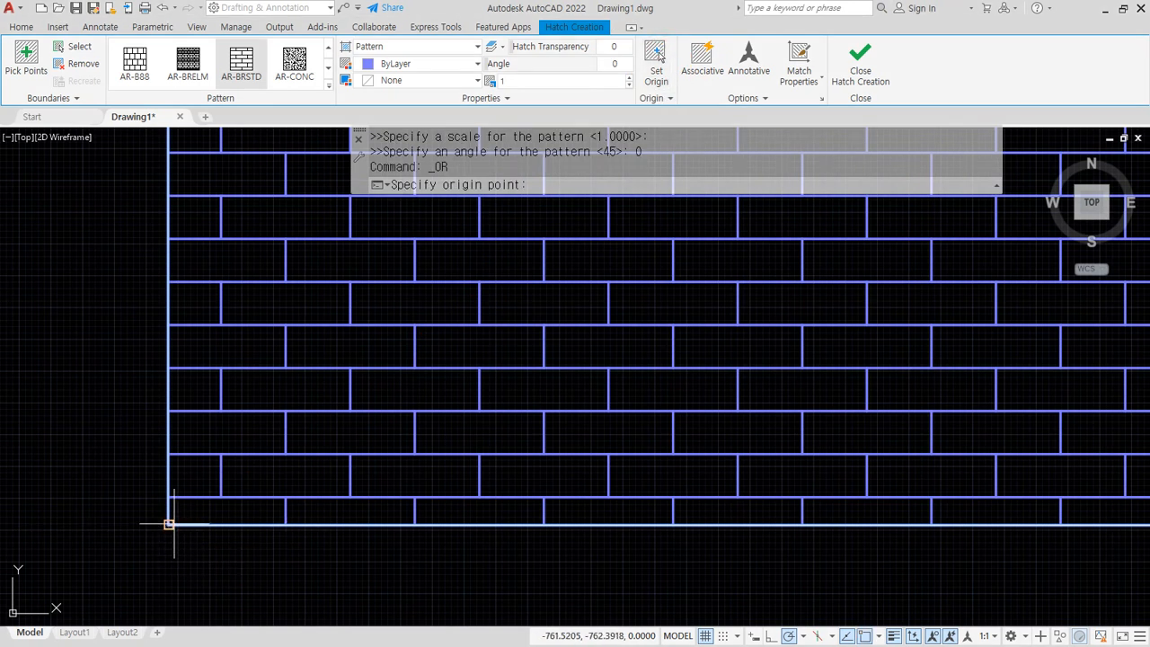
click(166, 523)
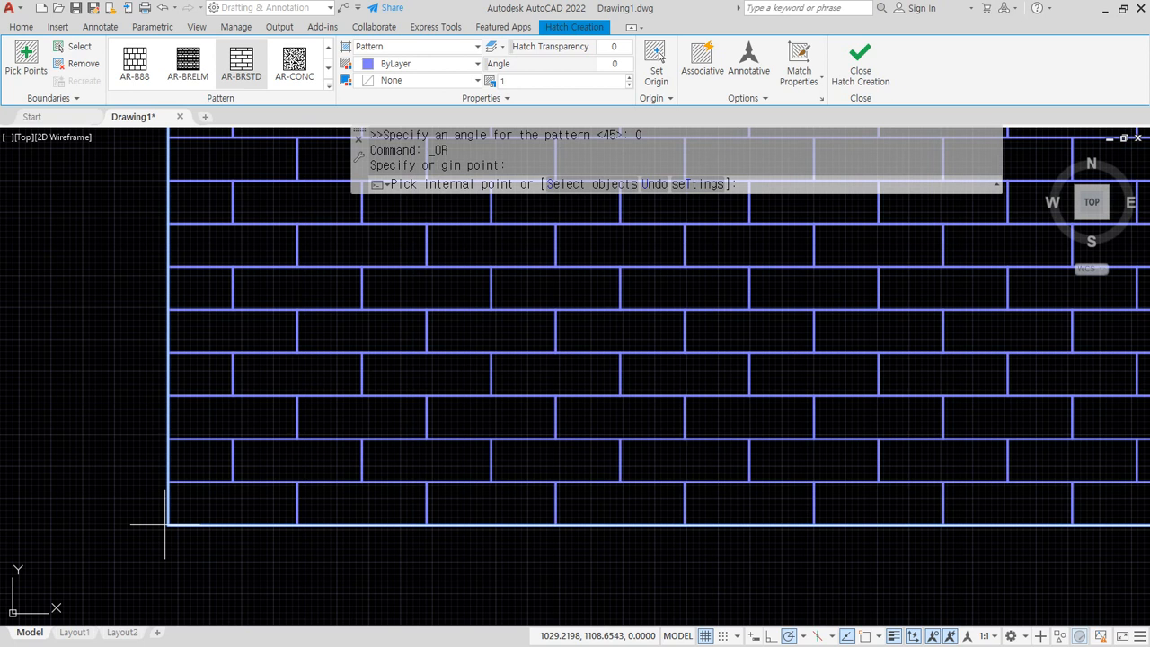
key(Escape)
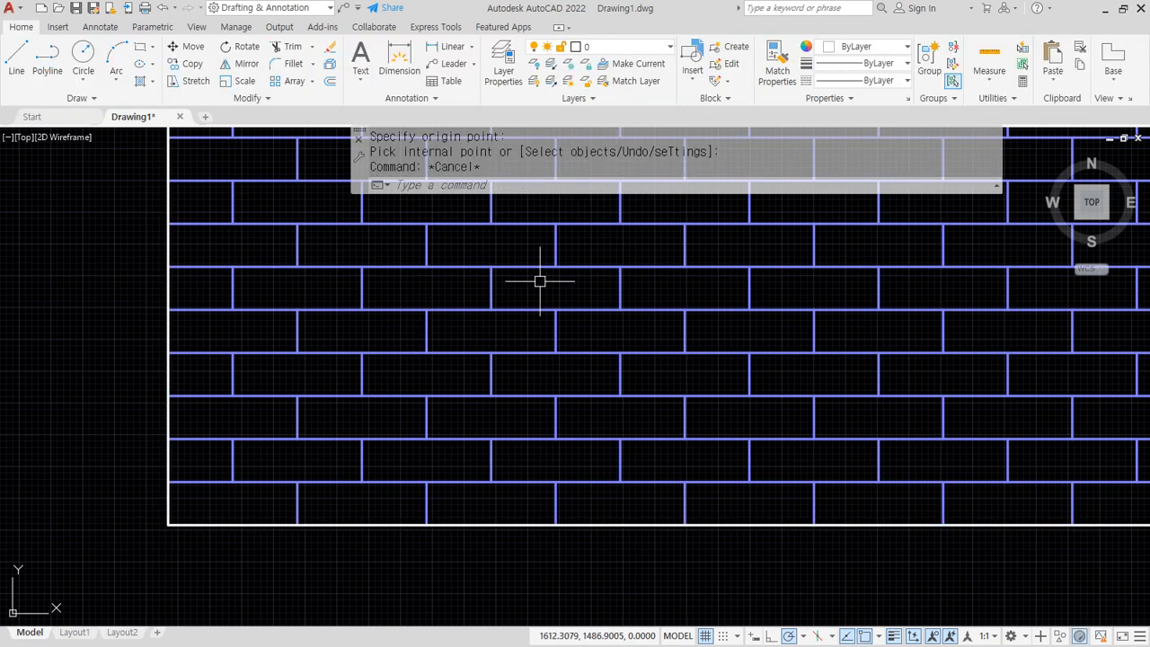
text(l)
key(Return)
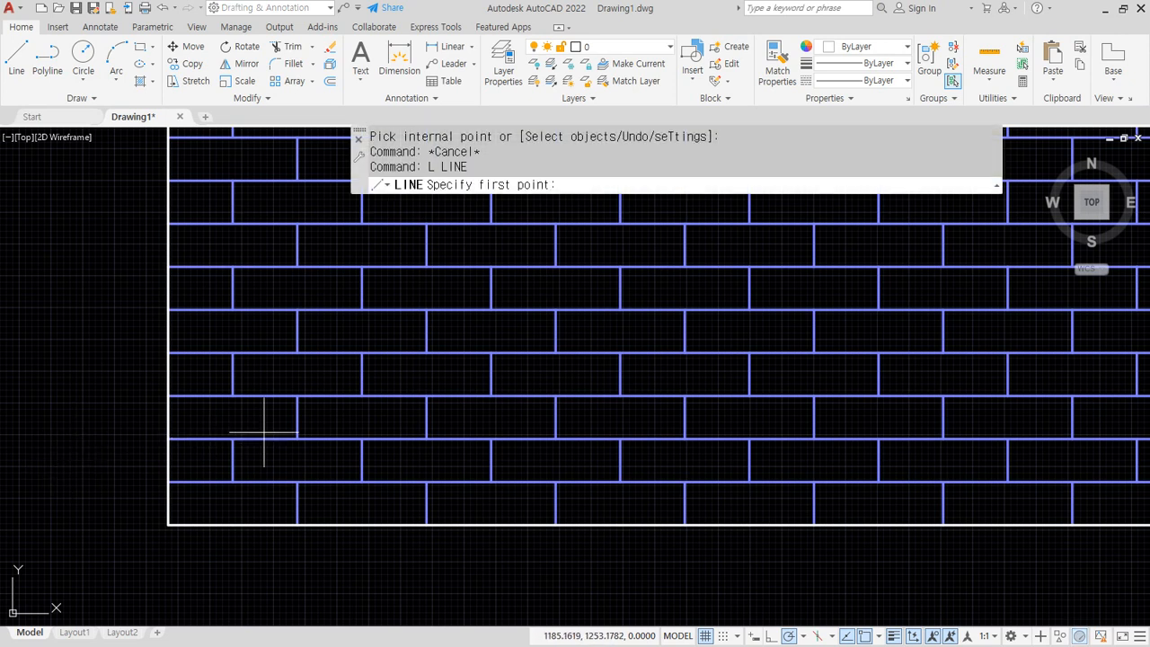
text(c)
key(Return)
key(Return)
key(Escape)
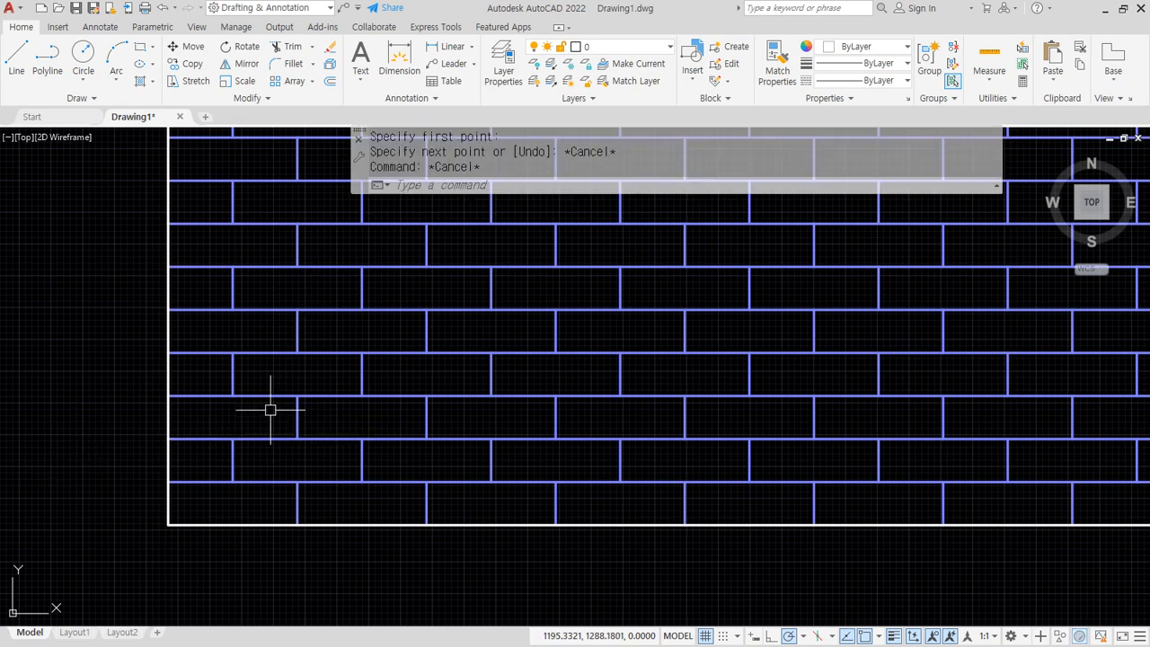
- Draw a small circle over the bricks near the large rectangle's lower-left corner
text(c)
key(Return)
click(270, 416)
key(Return)
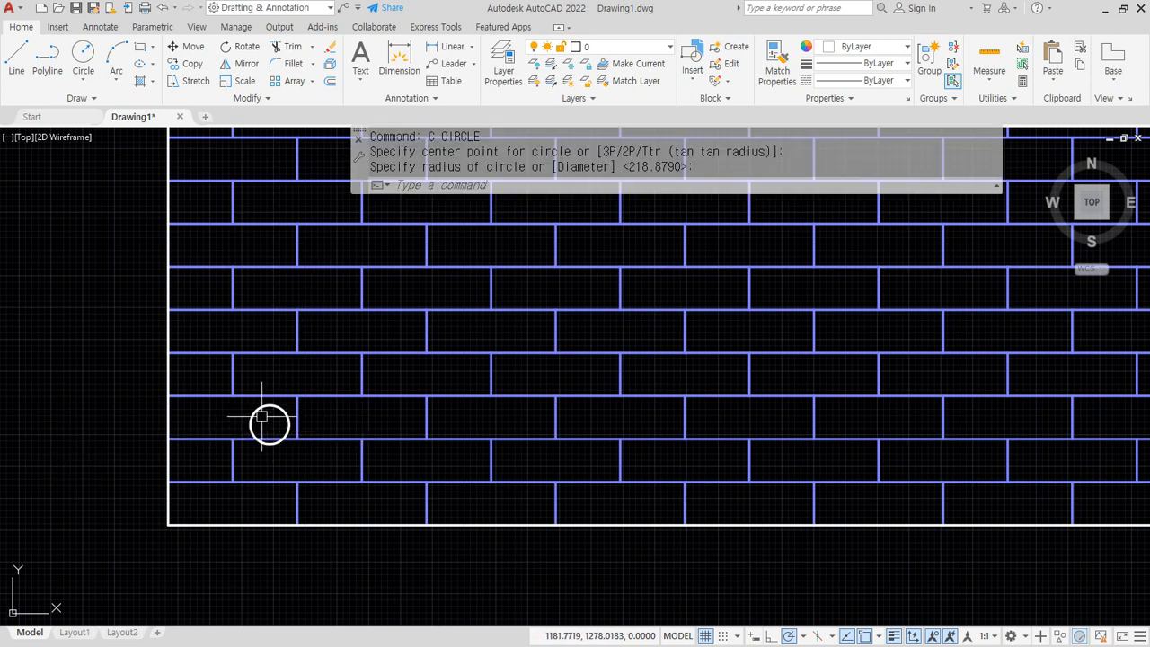
- Draw a horizontal and a vertical line crossing at the small circle's centre and extending past it, the vertical about 103 units long
scroll(262, 417, up, 2)
text(l)
key(Return)
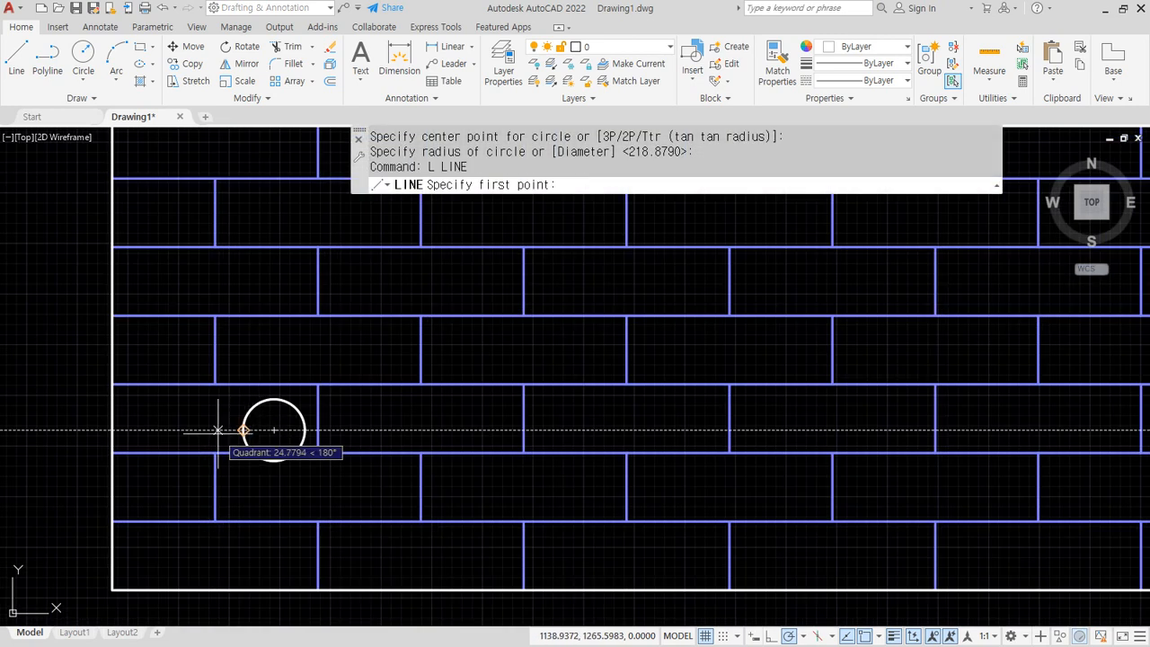
click(243, 430)
click(305, 430)
key(Return)
key(Return)
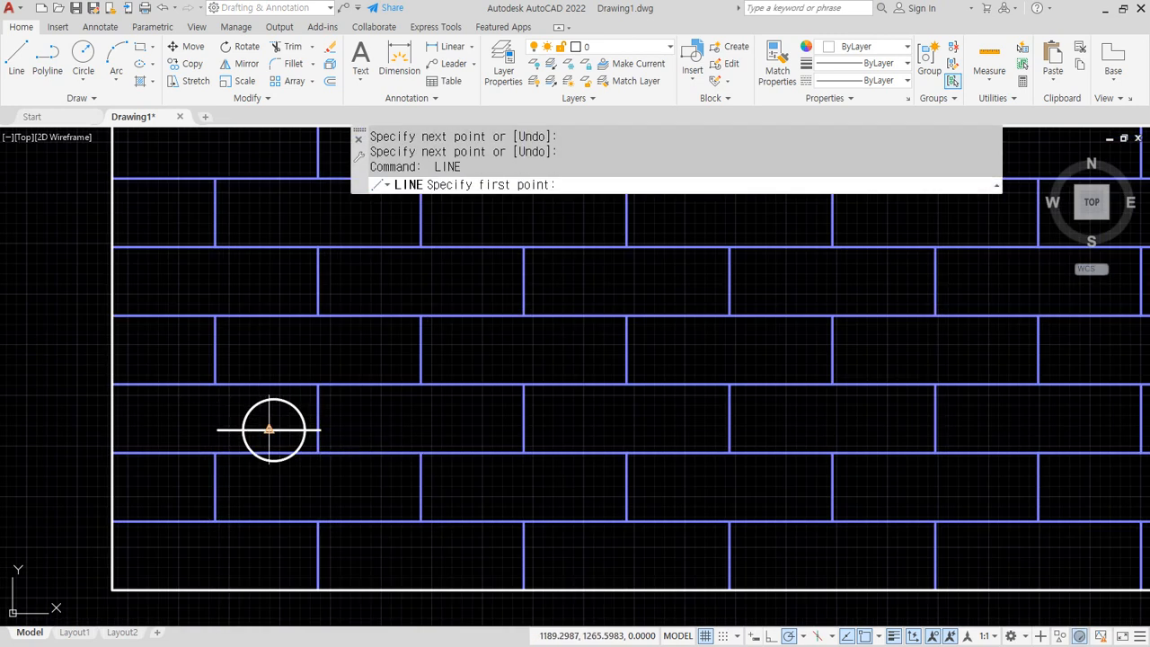
click(272, 376)
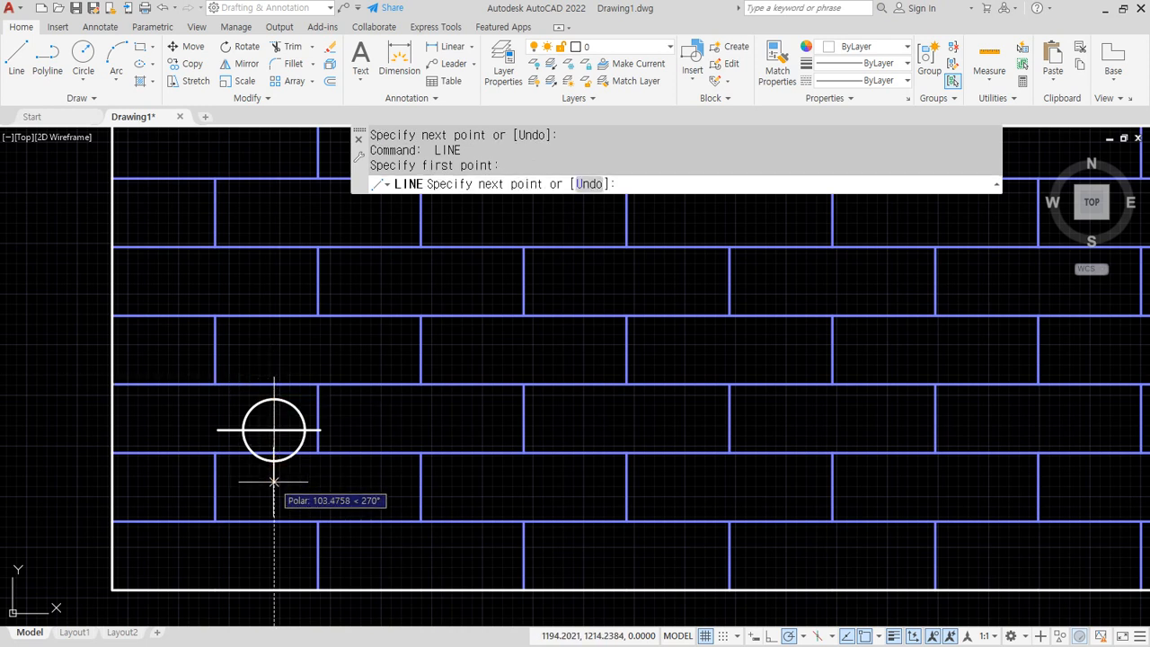
click(274, 481)
key(Return)
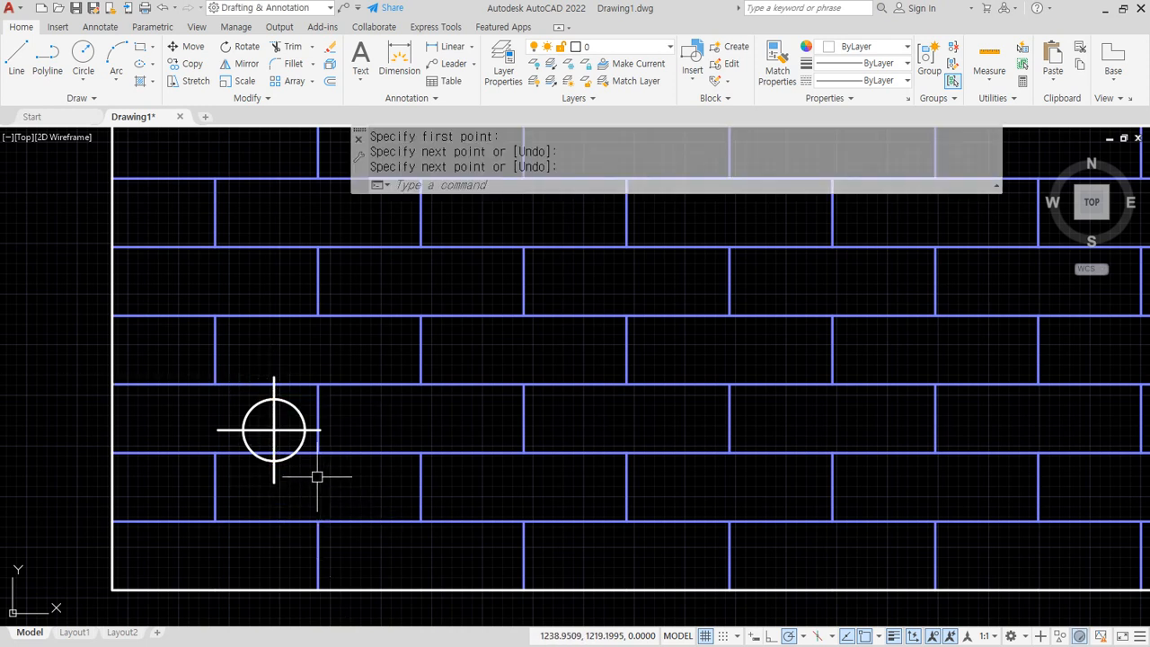
mouse_move(271, 508)
mouse_down()
mouse_move(323, 388)
mouse_move(268, 520)
mouse_up()
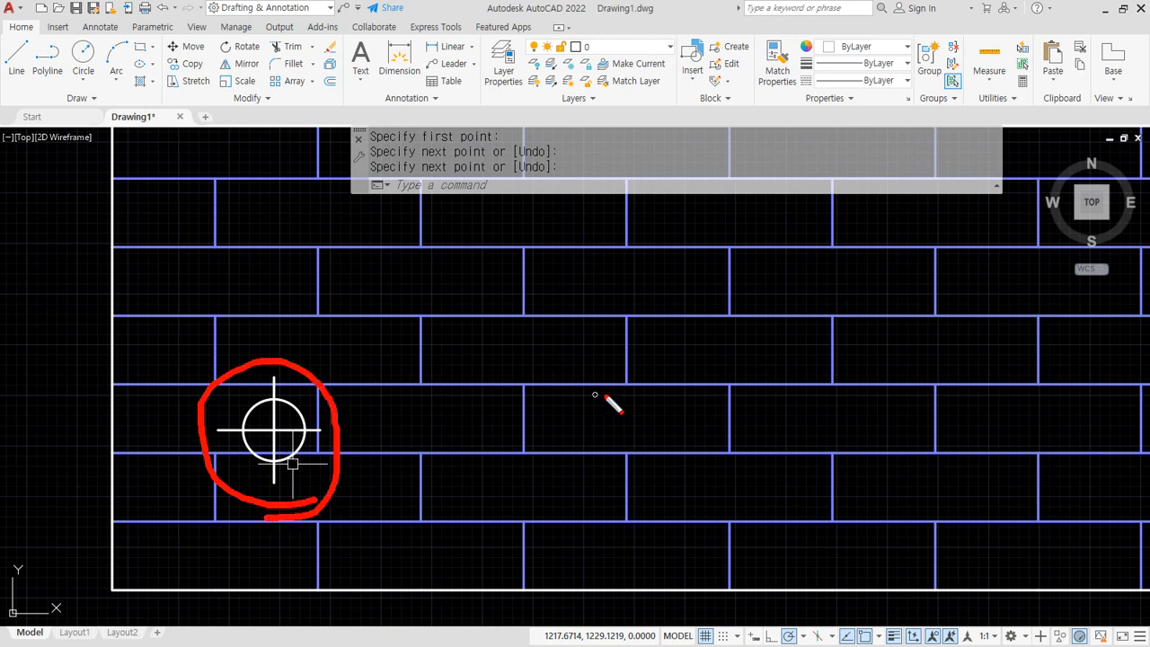
key(Escape)
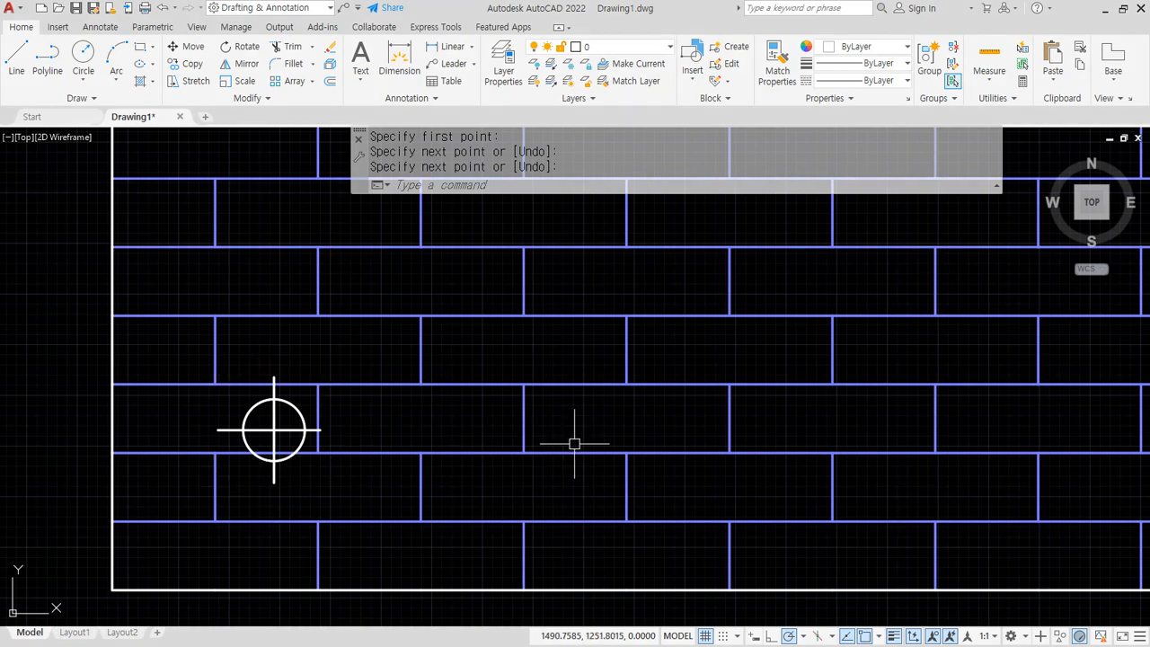
text(h)
key(Return)
key(Escape)
key(Escape)
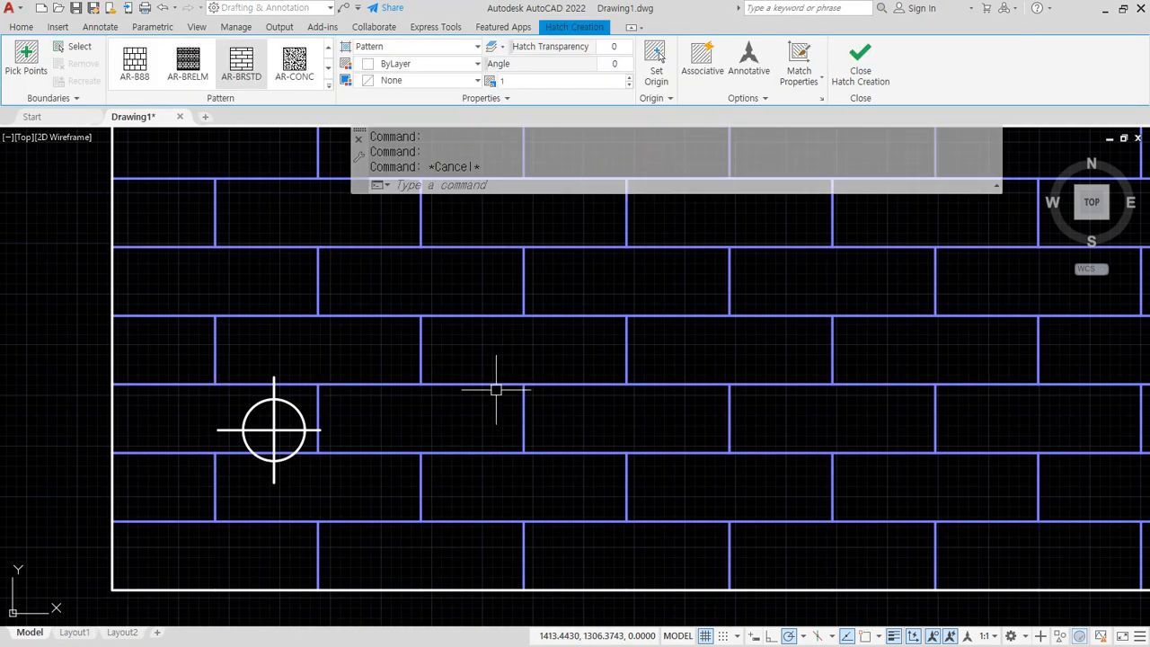
- Move the brick hatch's origin to the centre of the crosshair circle without storing it as default, and finish editing the hatch
key(ctrl+a)
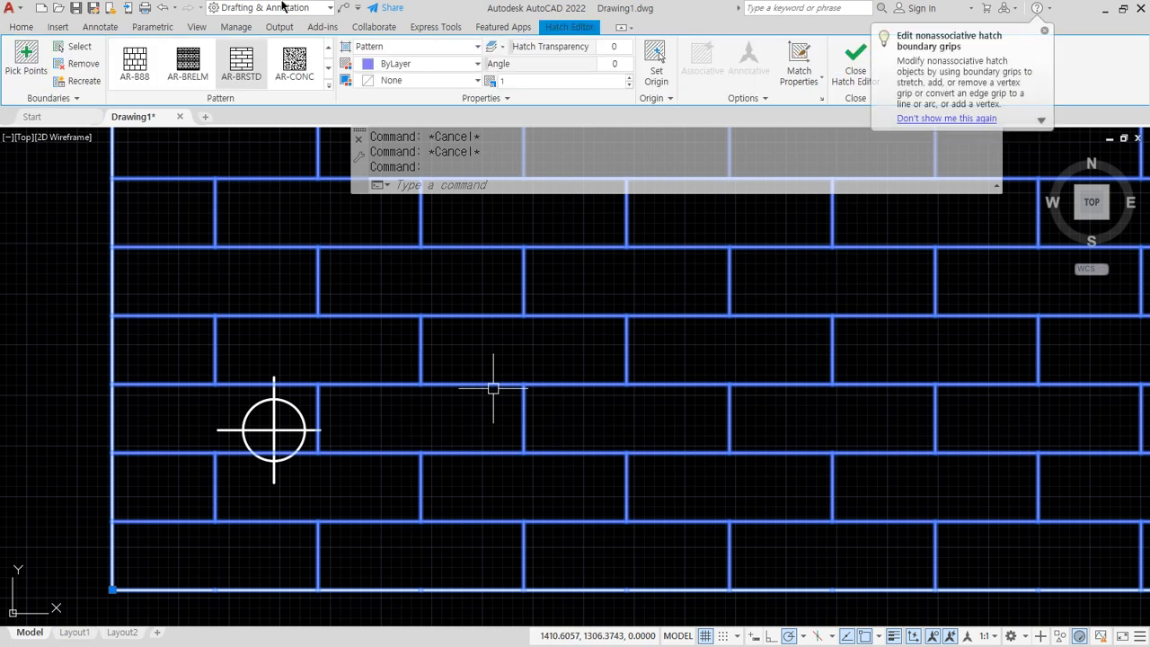
click(656, 56)
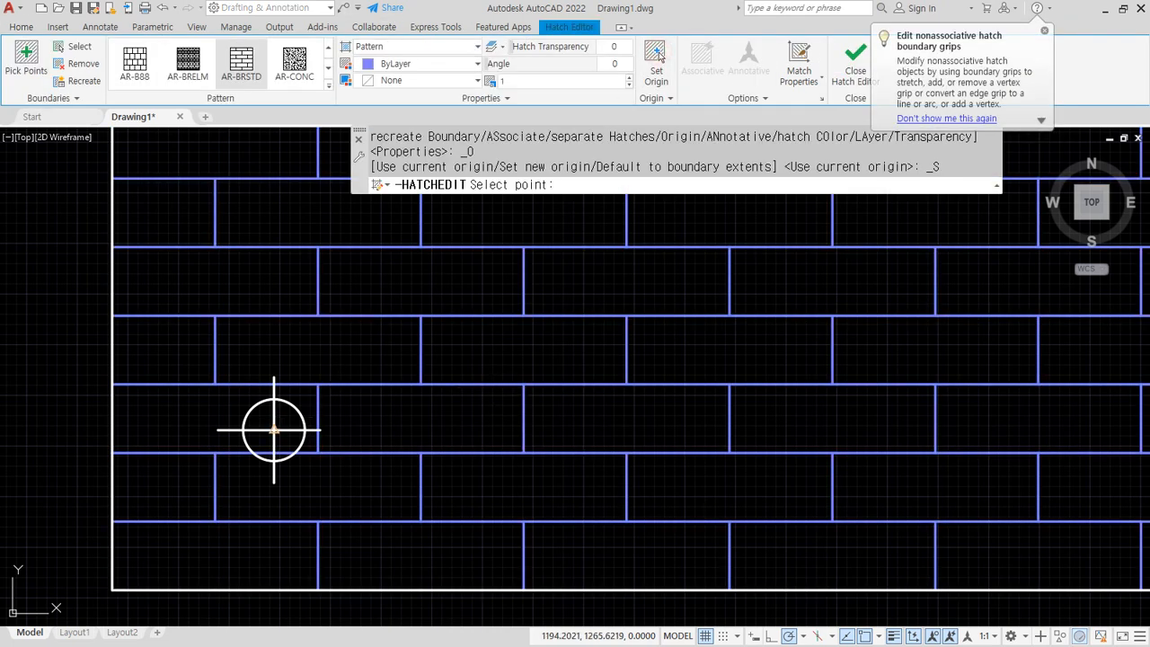
scroll(236, 467, up, 6)
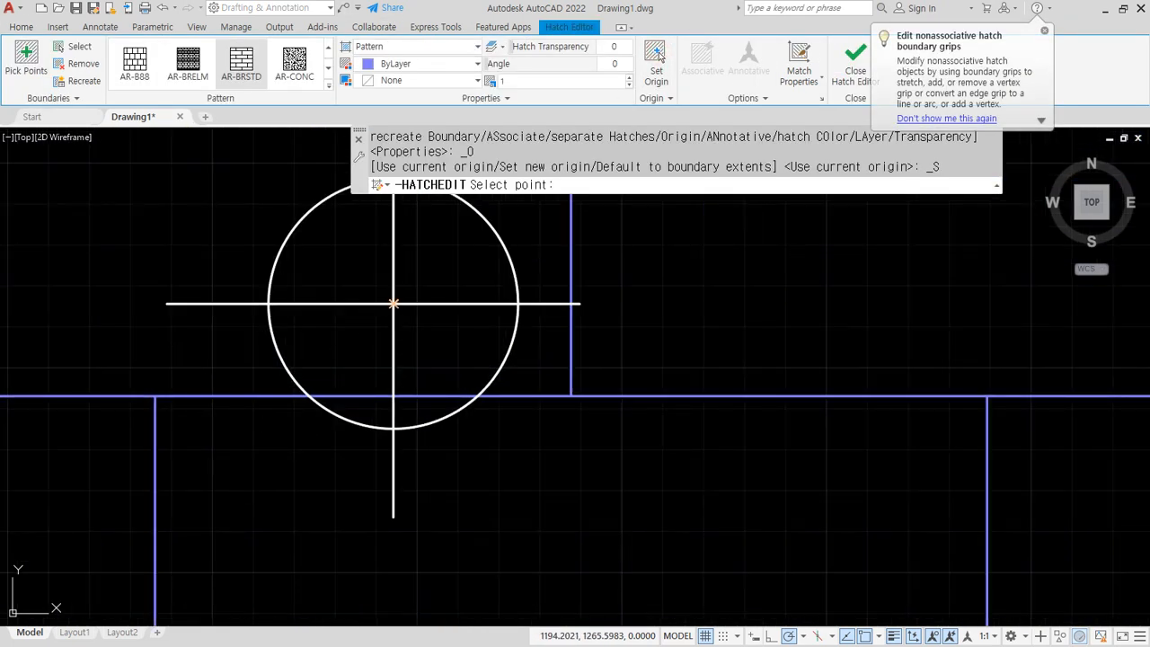
click(393, 303)
scroll(326, 380, down, 5)
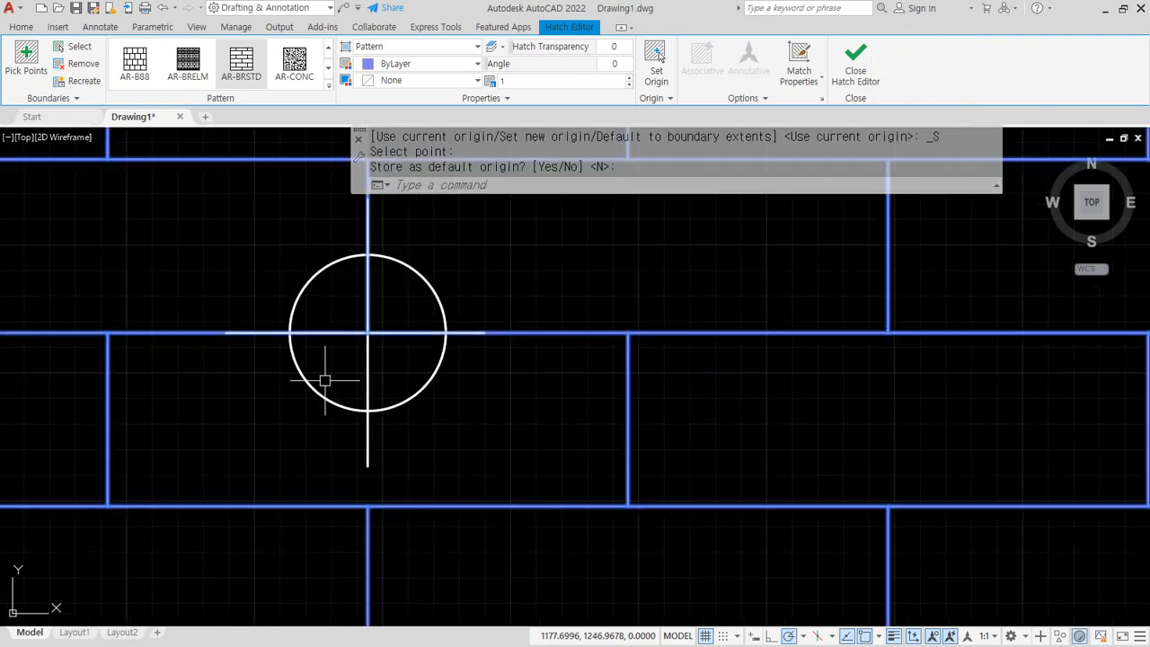
scroll(334, 370, up, 3)
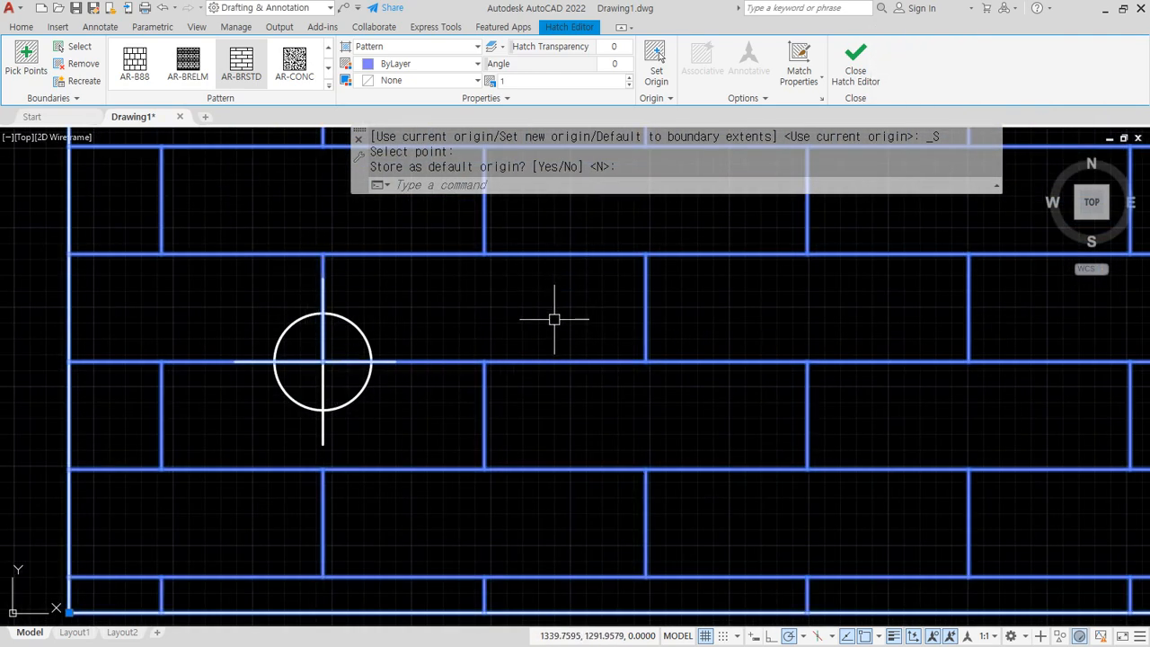
scroll(554, 319, down, 6)
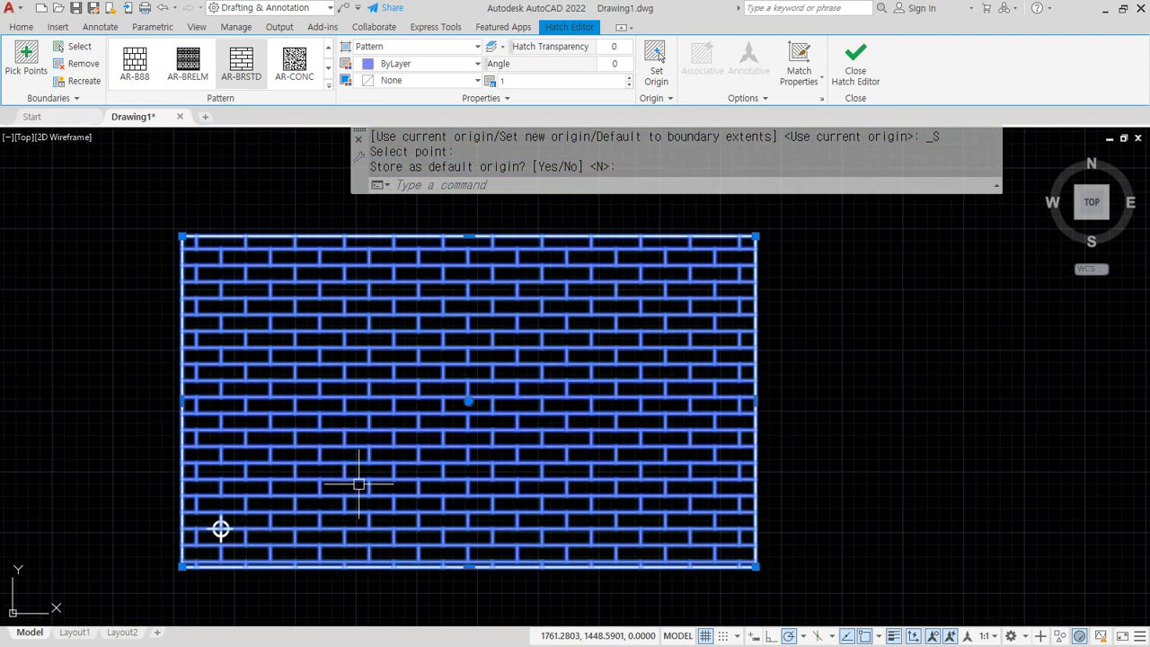
middle_drag(378, 454, 388, 442)
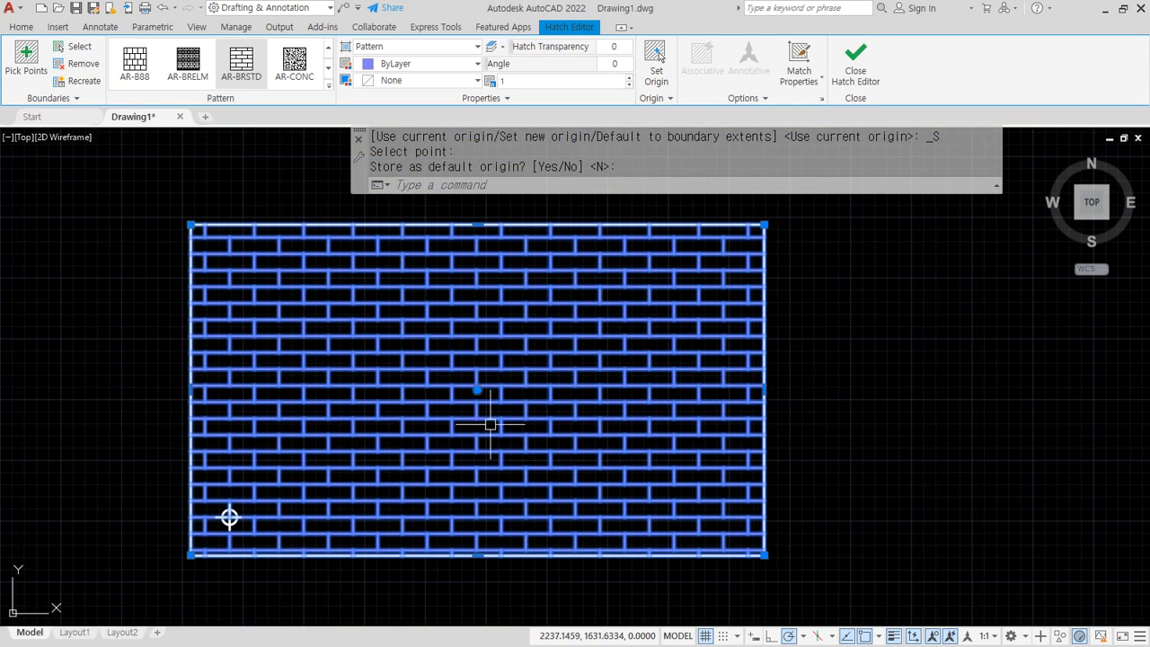
click(849, 75)
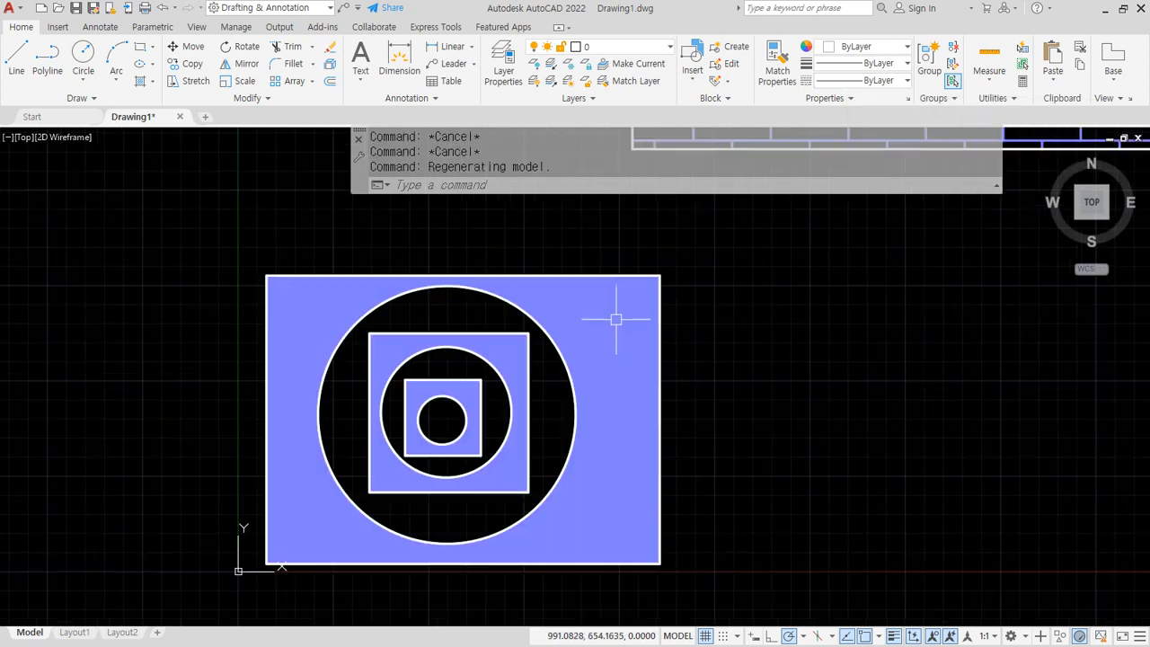
- Inspect the additional hatch options, including Separate Hatches, for the solid hatch of the nested shapes
click(602, 351)
click(605, 416)
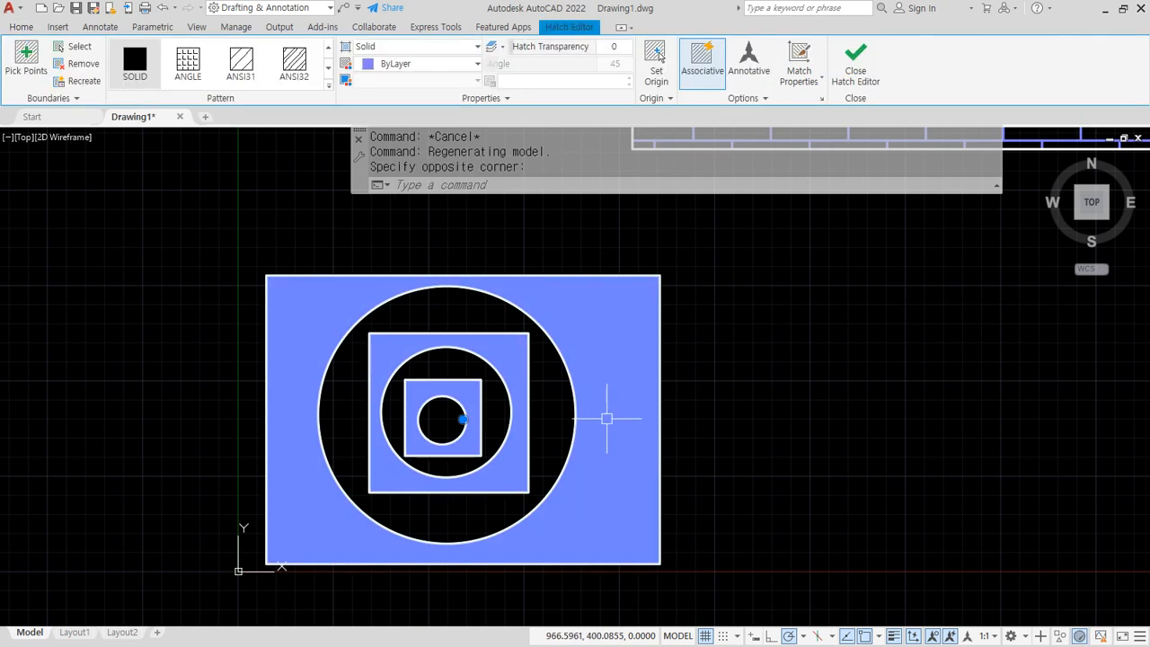
click(762, 99)
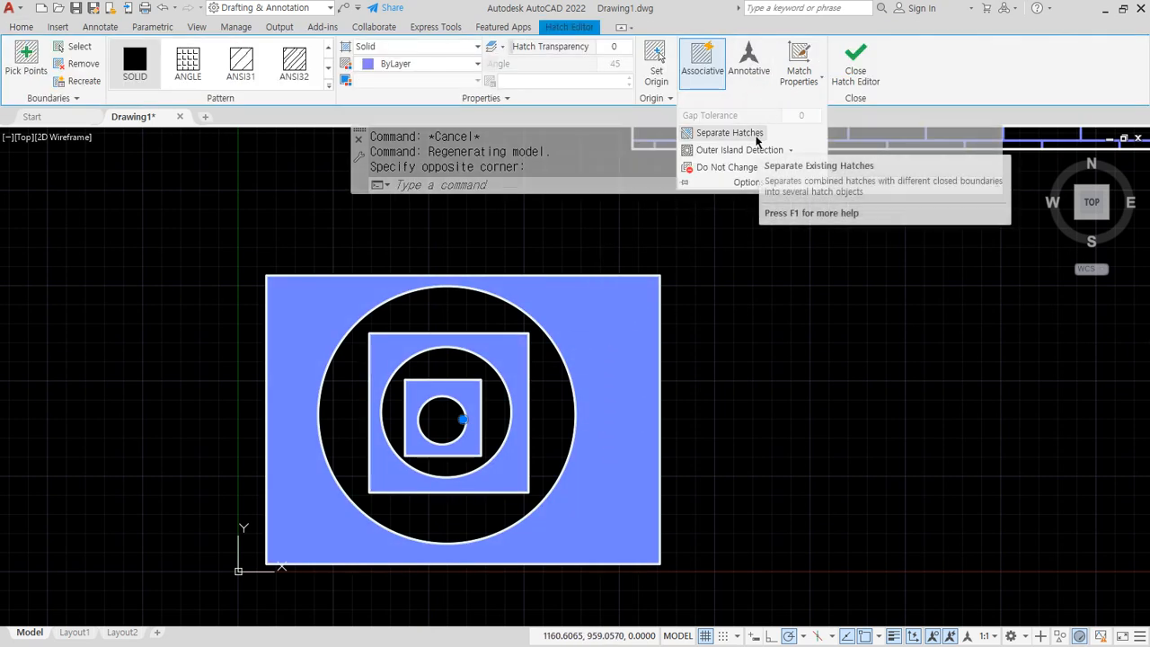
key(Escape)
key(Escape)
- Move the circle out of the ANGLE-hatched rectangle to the empty area on its left
scroll(840, 297, down, 3)
middle_drag(979, 275, 528, 270)
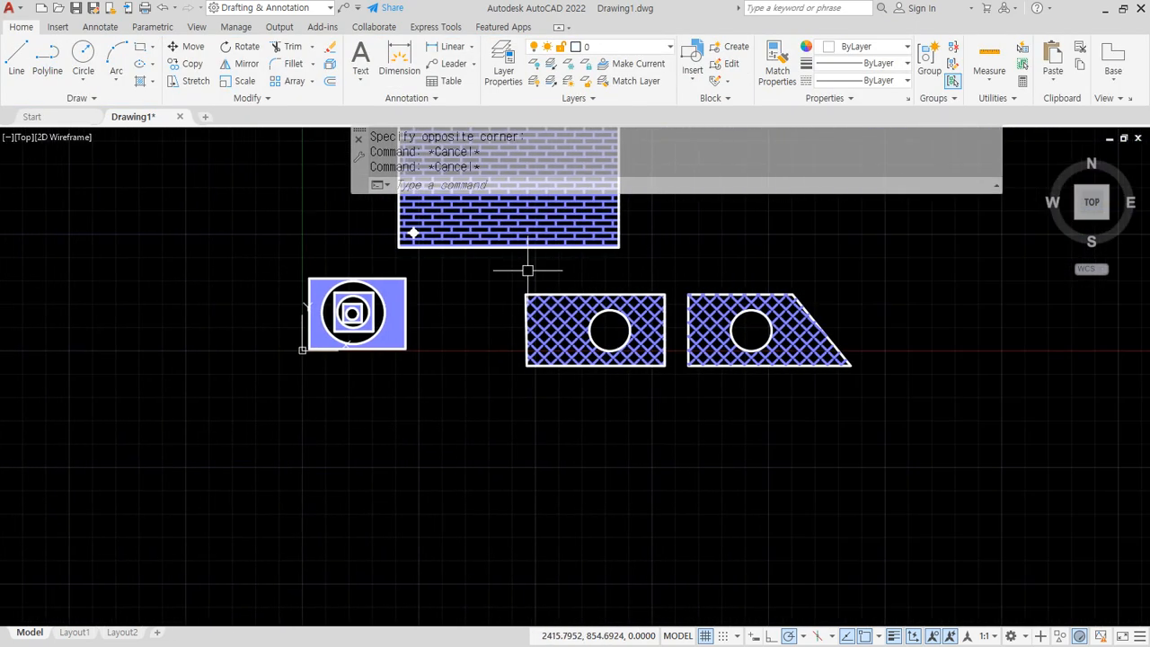
scroll(583, 297, up, 2)
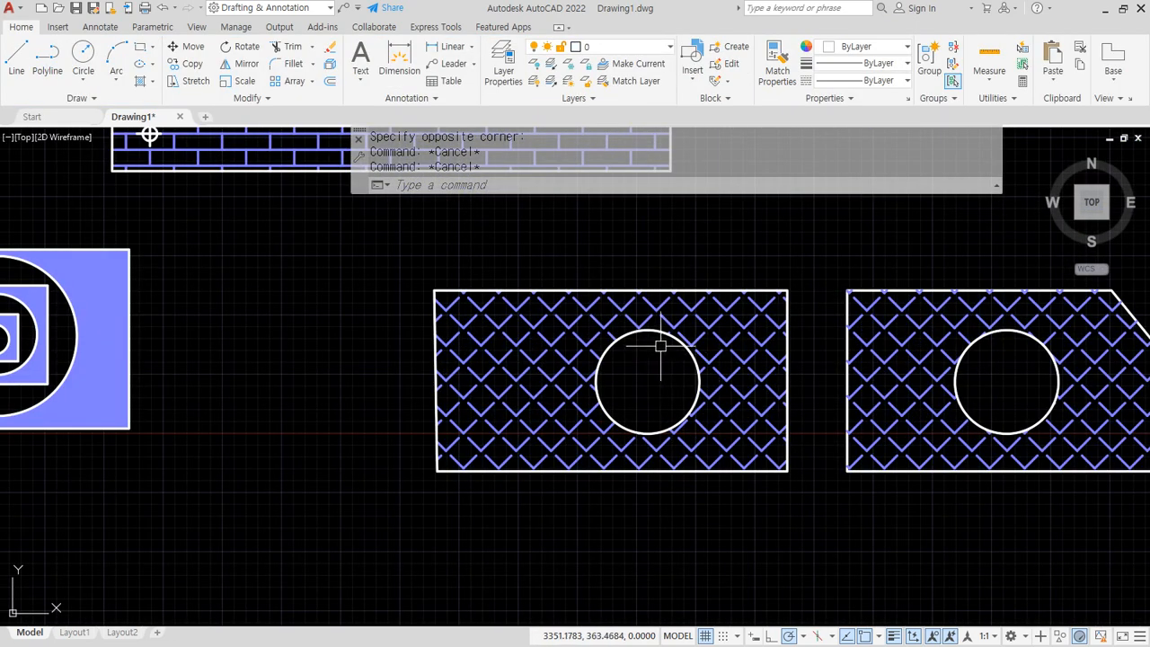
text(n)
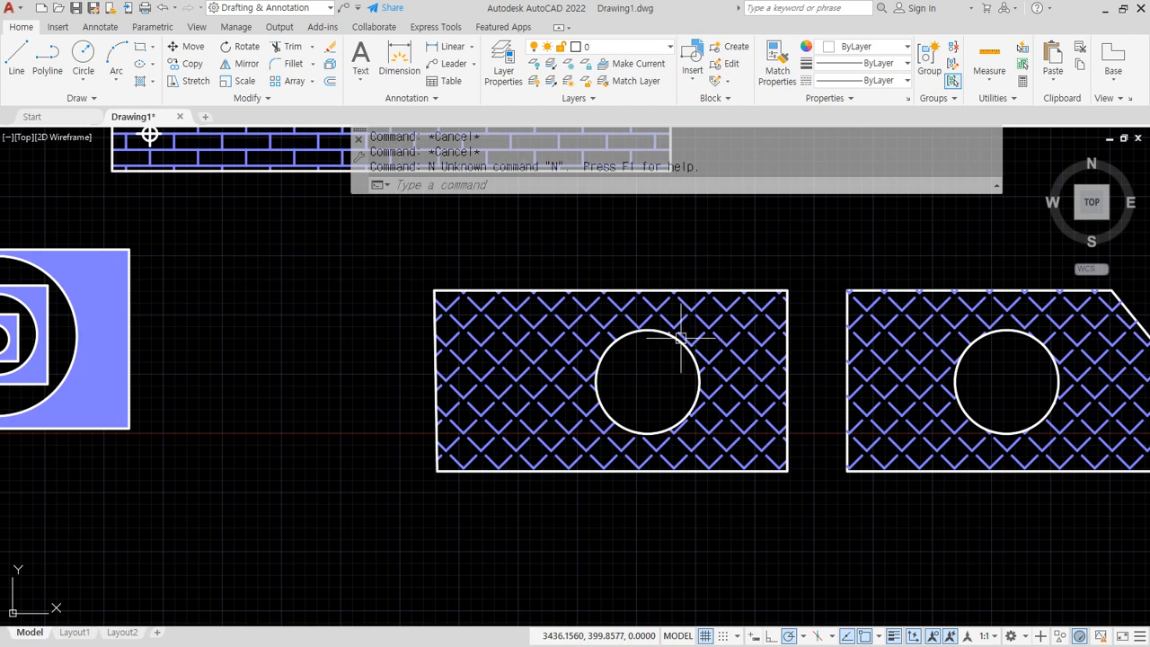
key(Return)
click(680, 334)
text(m)
key(Return)
click(672, 358)
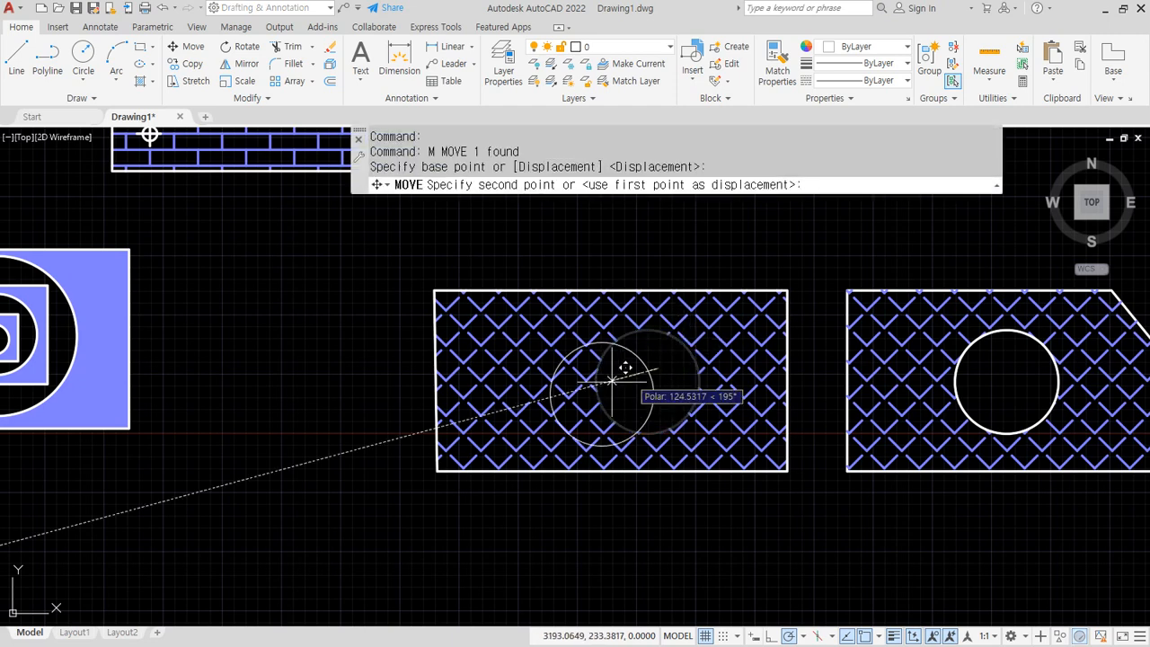
click(370, 343)
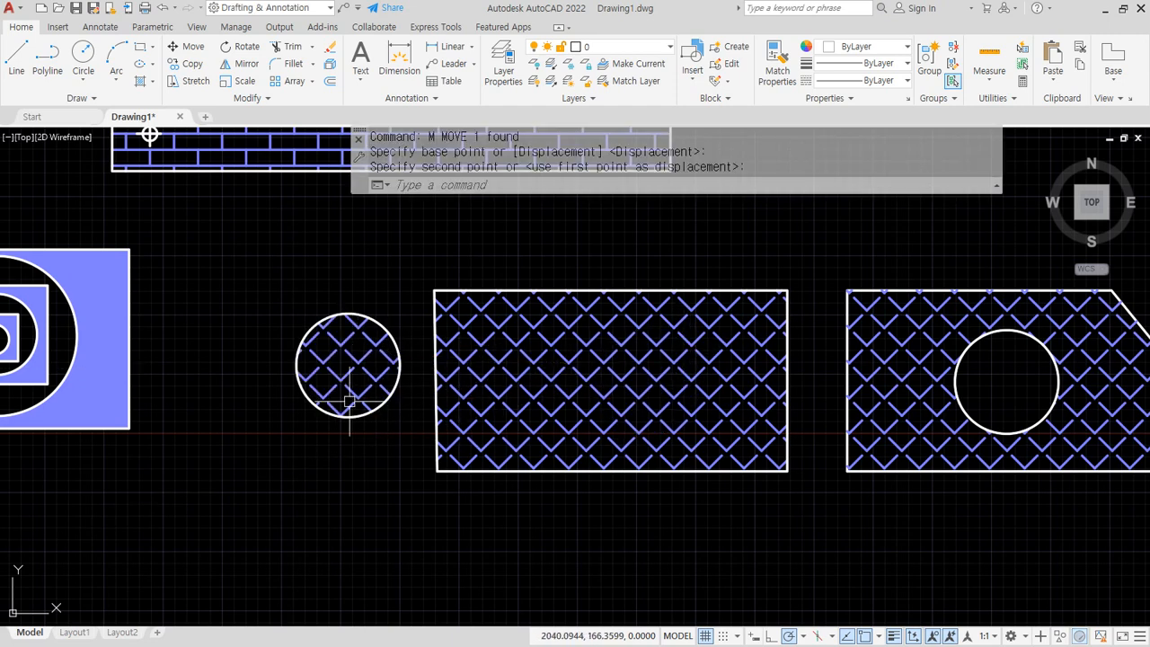
- Separate the combined hatch of the rectangle and the moved circle into individual hatches, and select the rectangle's hatch to check it
click(551, 403)
drag(345, 344, 381, 333)
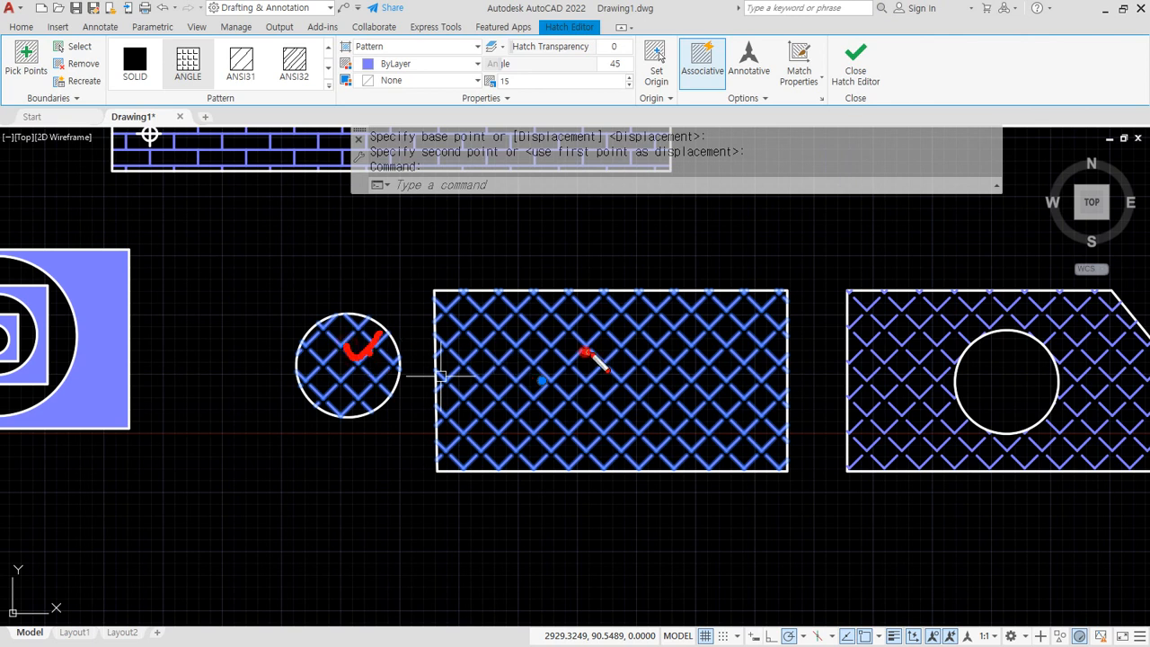
drag(582, 347, 603, 336)
drag(415, 262, 415, 610)
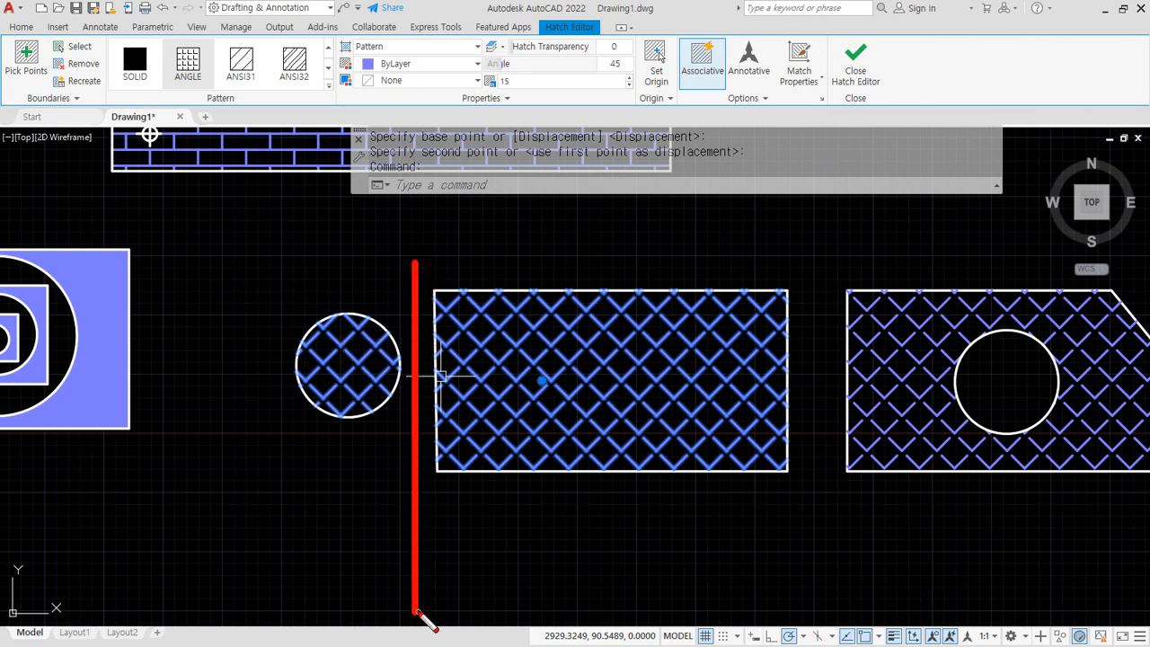
key(Escape)
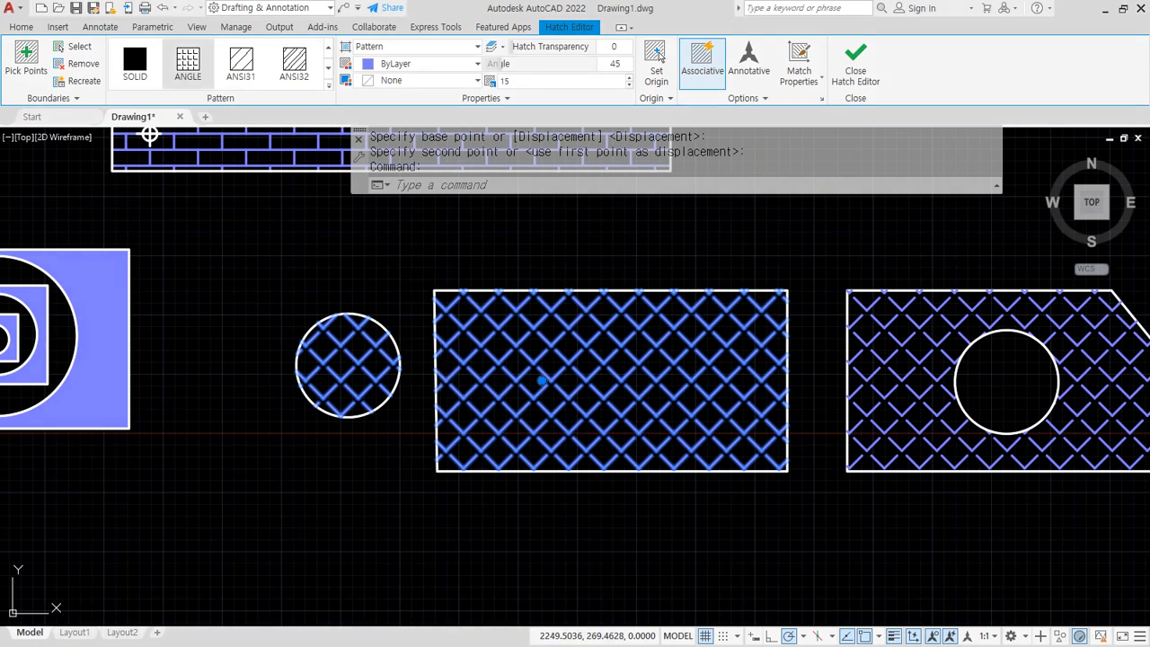
click(522, 361)
click(521, 342)
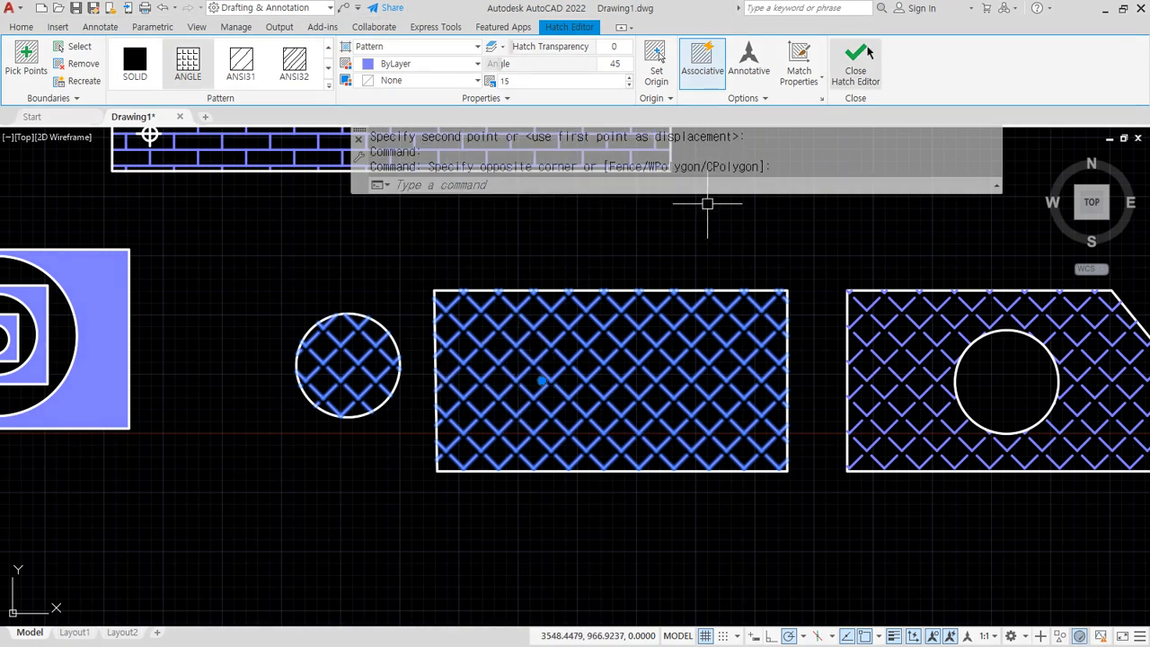
click(778, 99)
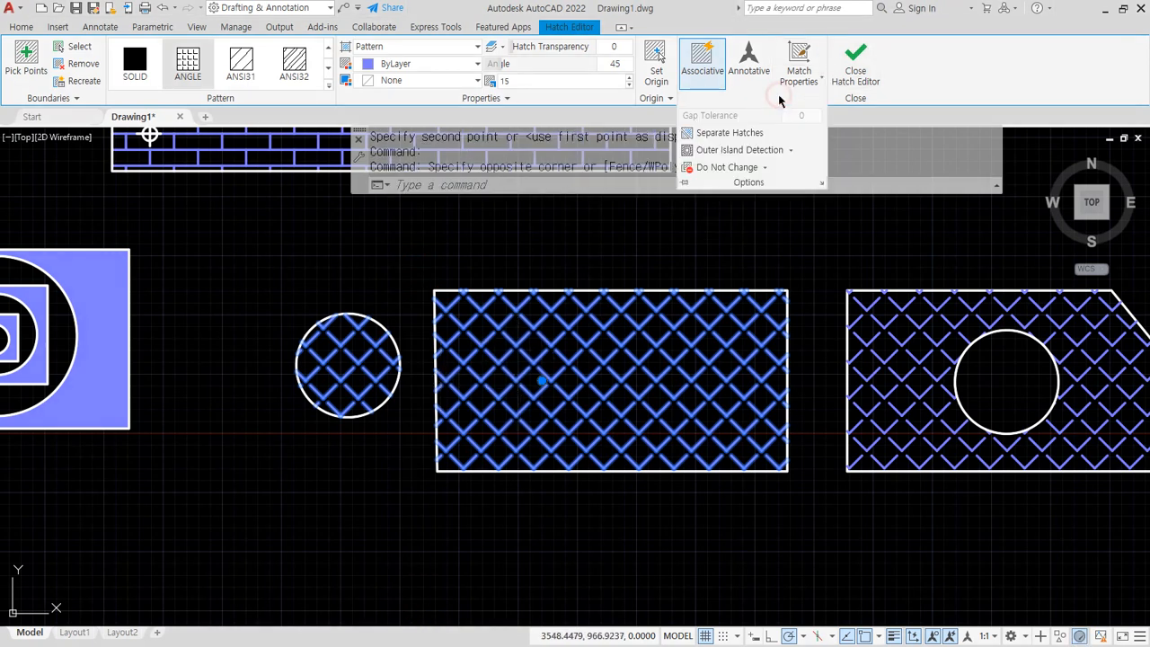
click(727, 135)
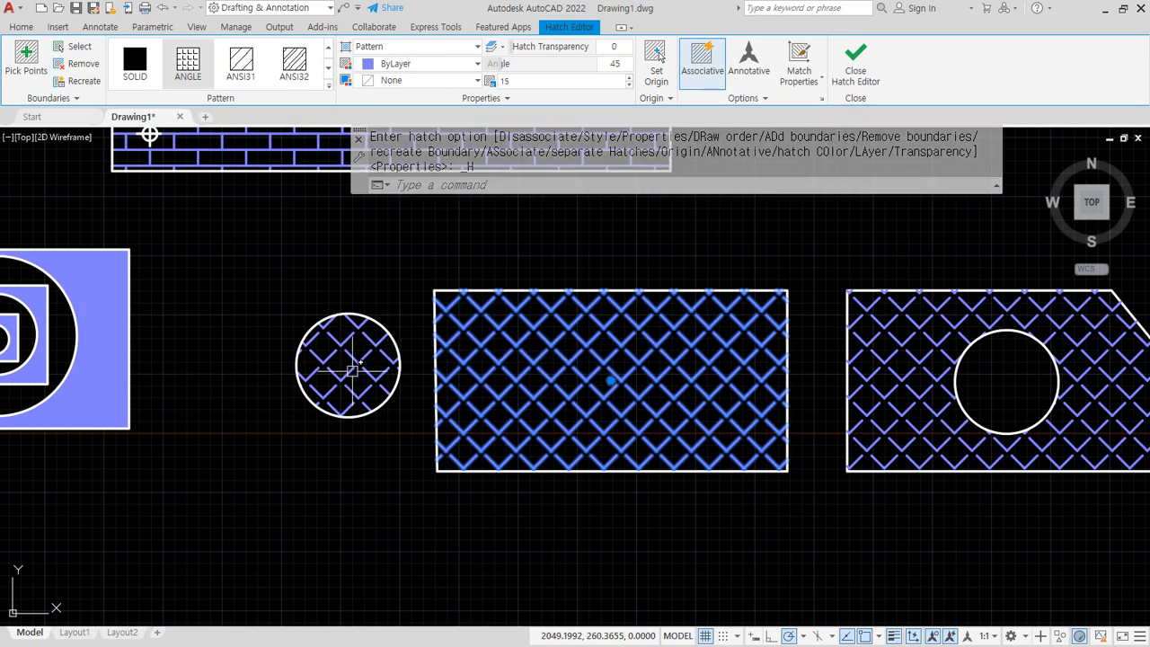
key(Escape)
click(620, 371)
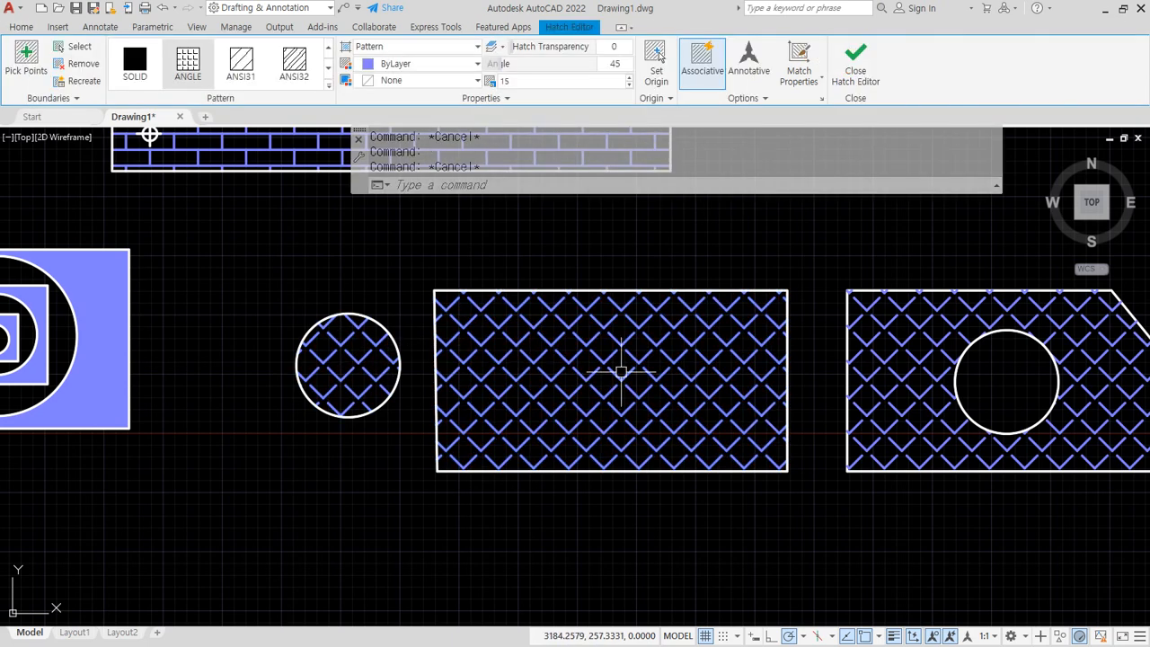
click(585, 398)
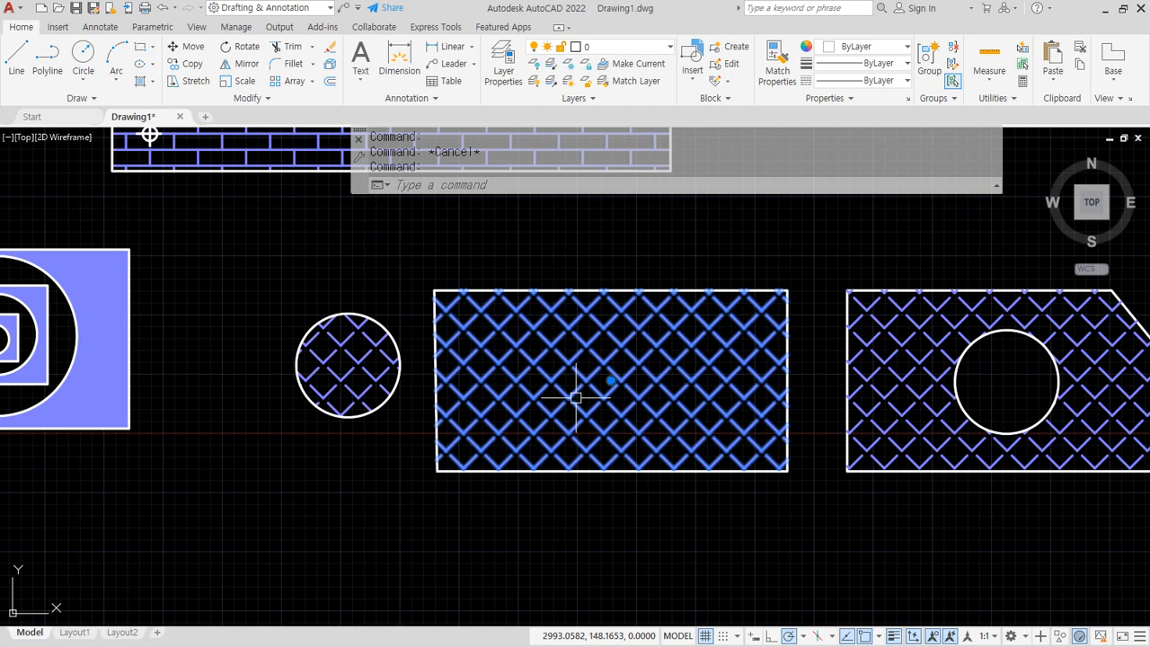
key(Escape)
- Move the hatched circle away from the rectangle in two moves, first down and left, and then straight up
text(m)
key(Return)
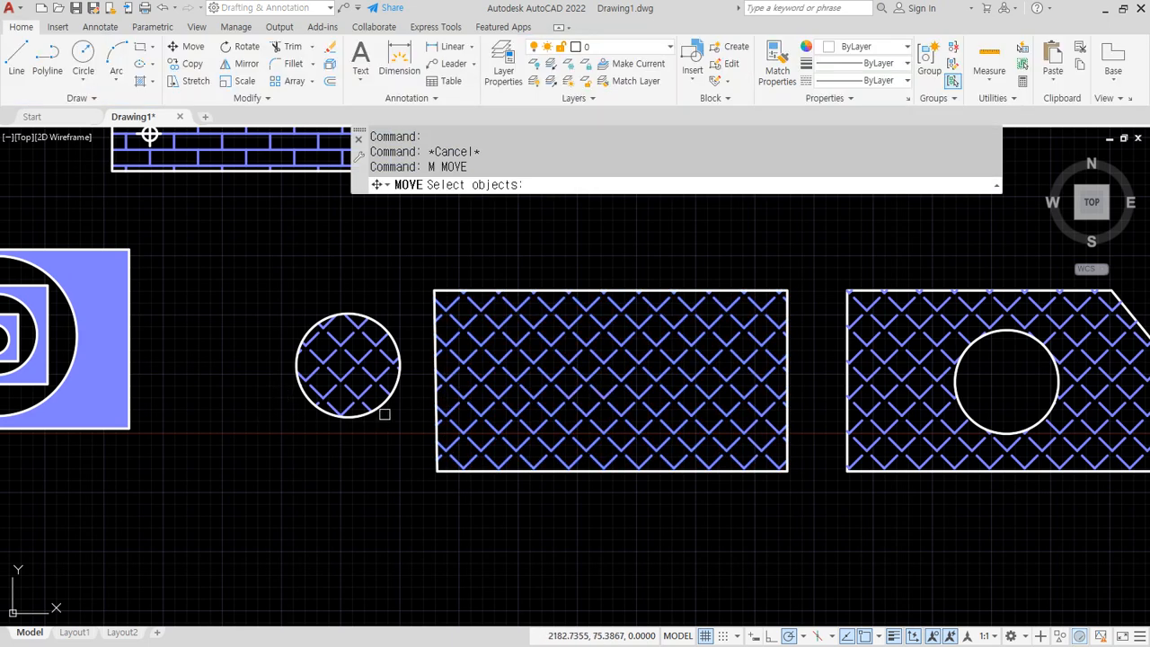
click(380, 410)
key(Return)
click(171, 526)
text(m)
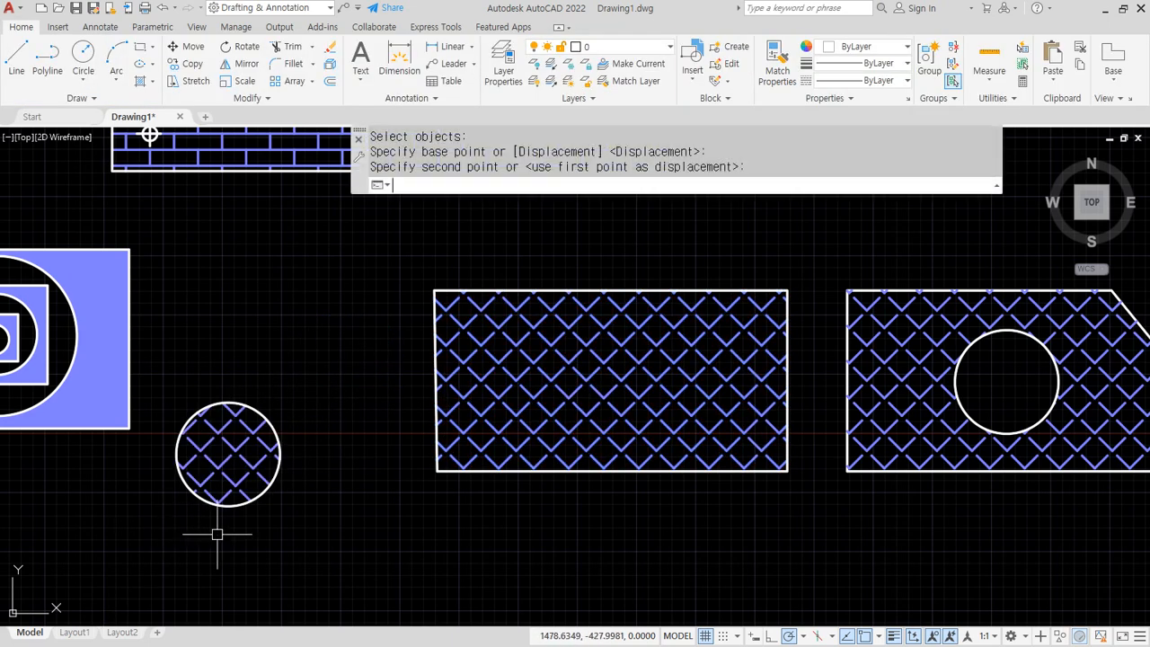
key(Return)
click(262, 494)
key(Return)
click(317, 511)
click(314, 378)
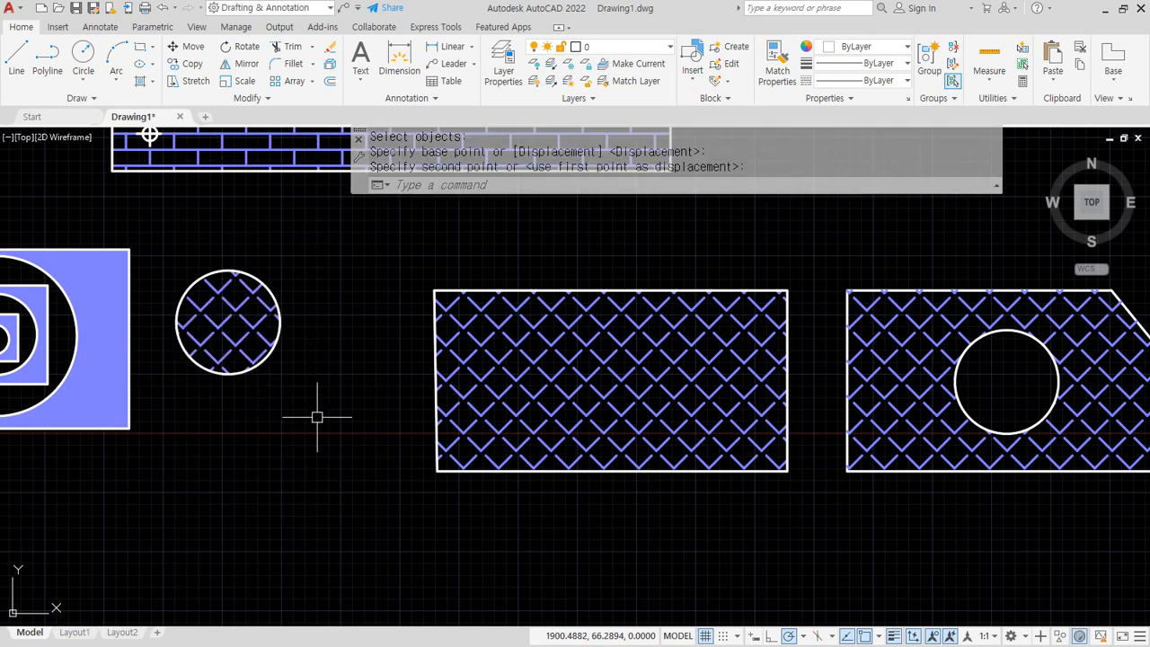
- Move the hatched circle by its centre onto the middle of the ANGLE-hatched rectangle
text(m)
key(Return)
click(235, 330)
key(Return)
click(229, 322)
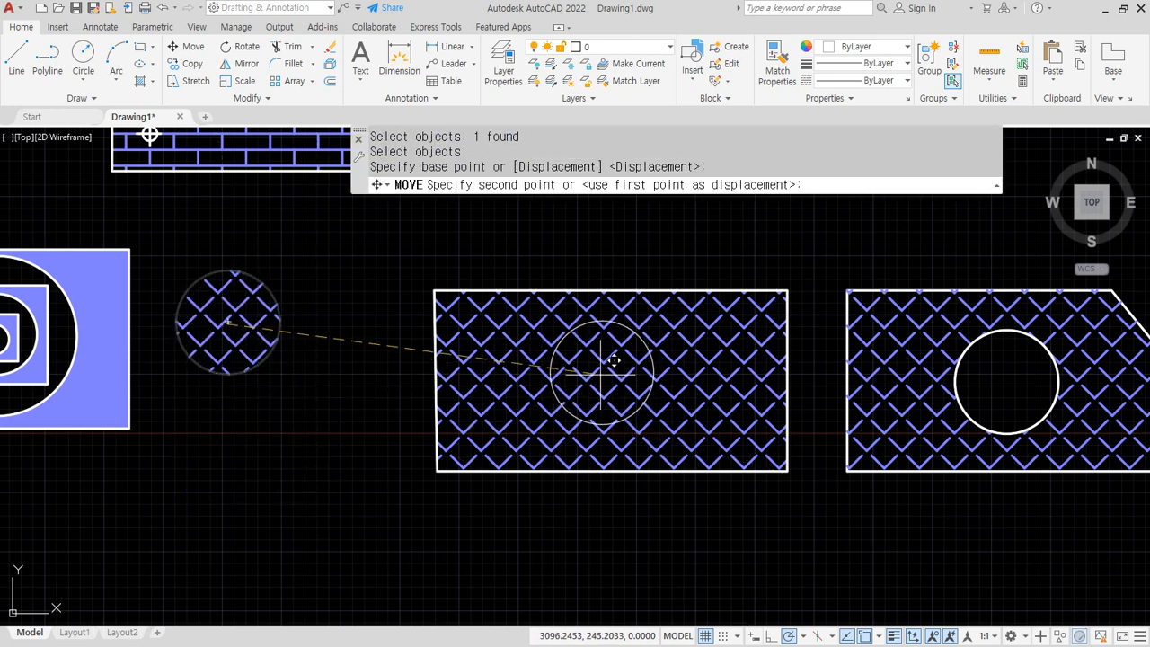
click(601, 373)
- Move the circle down and left within the ANGLE-hatched rectangle
text(m)
key(Return)
scroll(646, 405, up, 4)
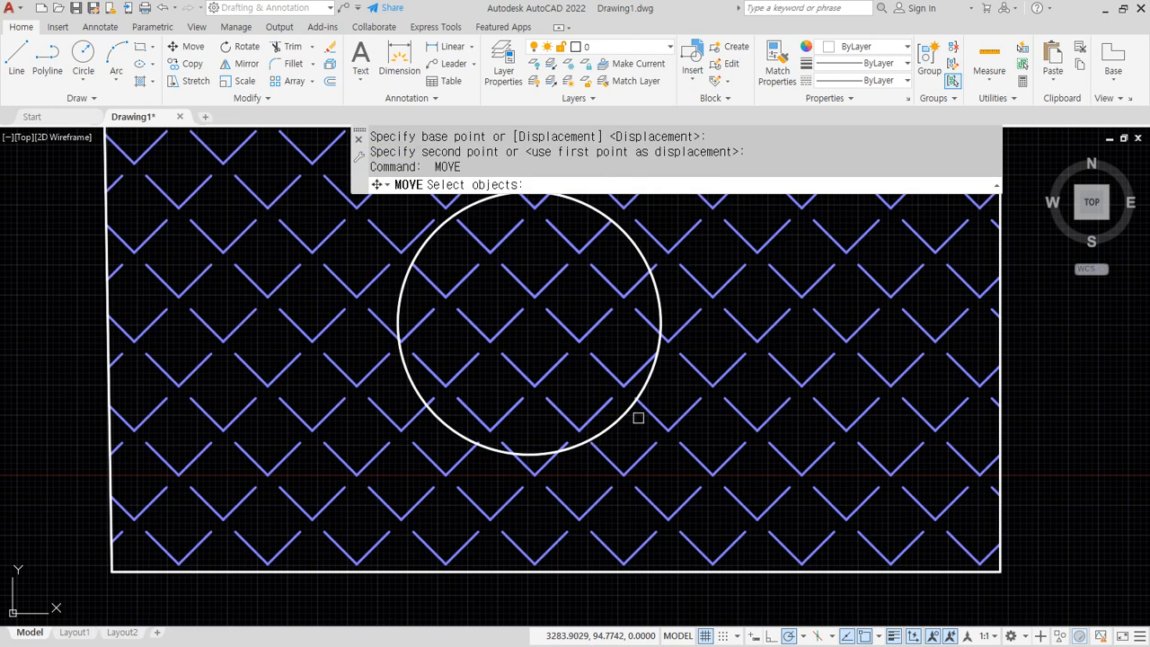
click(616, 410)
key(Return)
click(562, 357)
click(368, 424)
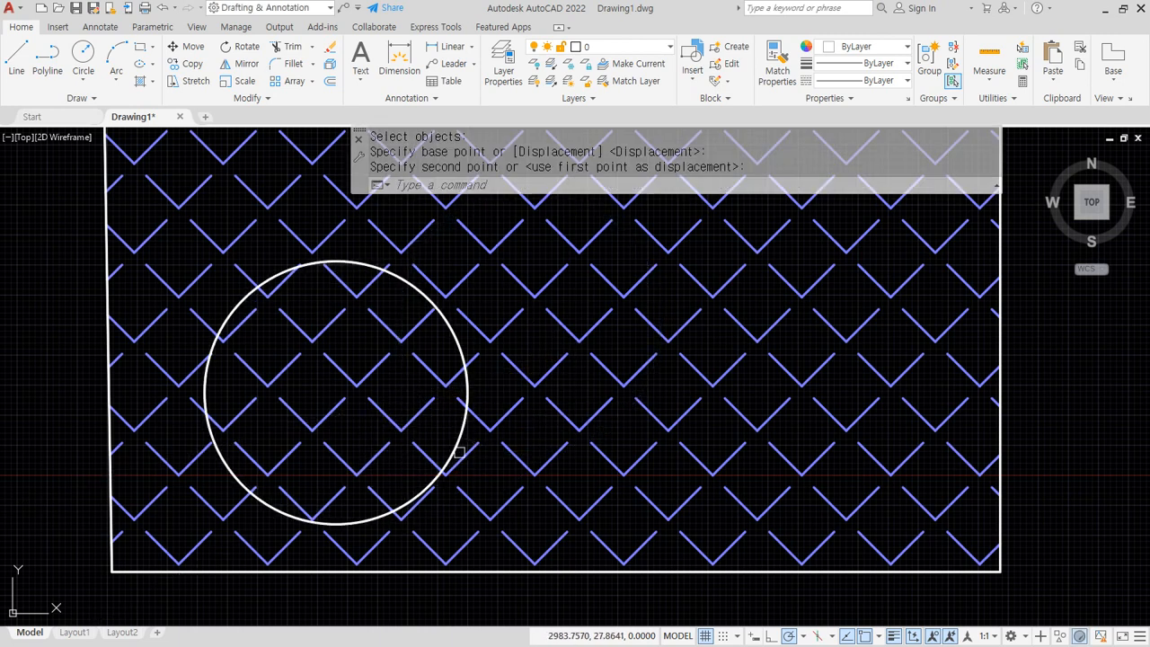
- Move the circle left so that it straddles the rectangle's left edge
text(m)
key(Return)
click(454, 439)
key(Return)
click(432, 425)
click(241, 417)
- Move the circle from the rectangle's left edge farther left, completely outside the rectangle
middle_drag(245, 416, 505, 383)
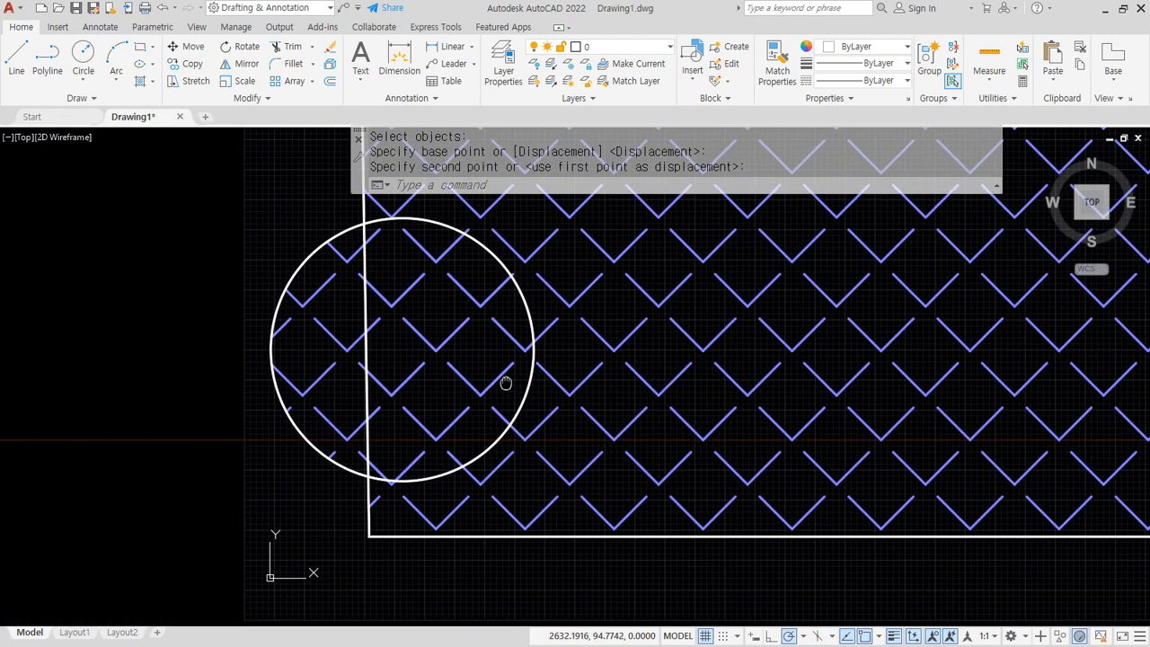
text(m)
key(Return)
click(495, 446)
key(Return)
click(481, 435)
click(239, 386)
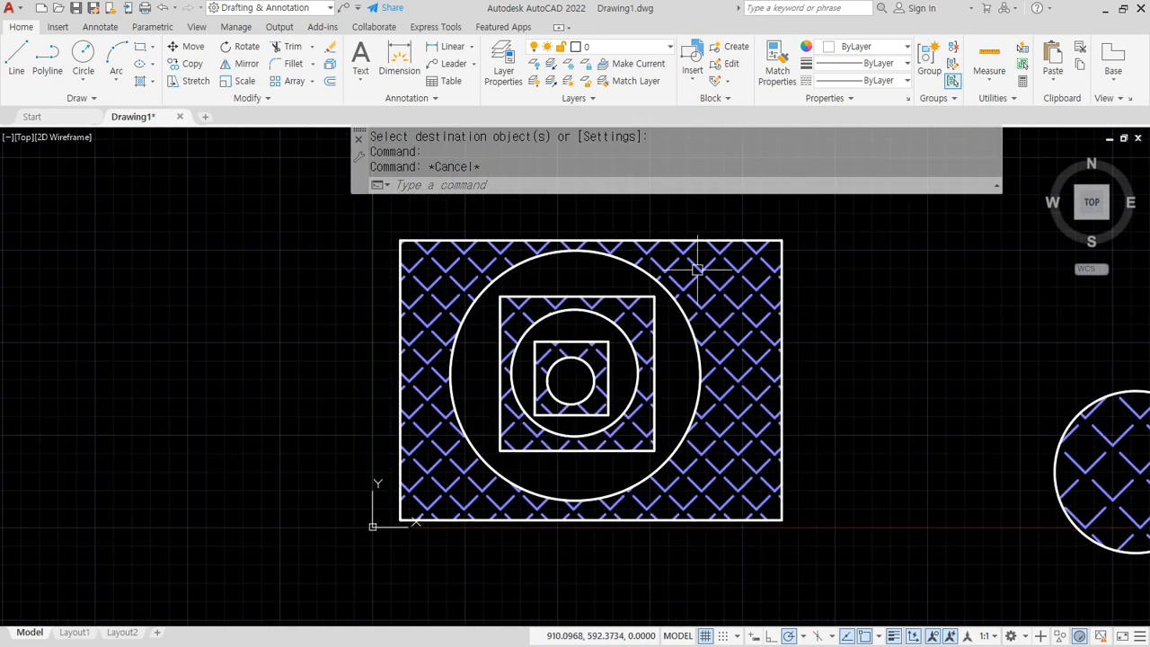
- Set the ANGLE hatch of the nested rectangles and circles to Normal Island Detection
click(723, 296)
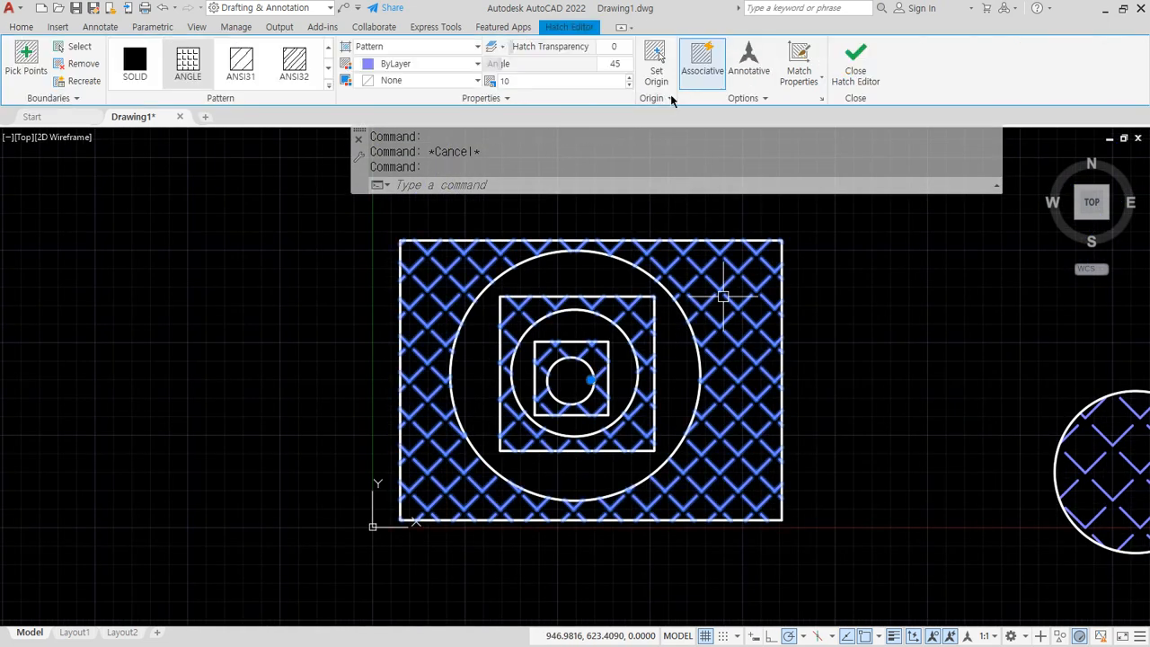
click(744, 97)
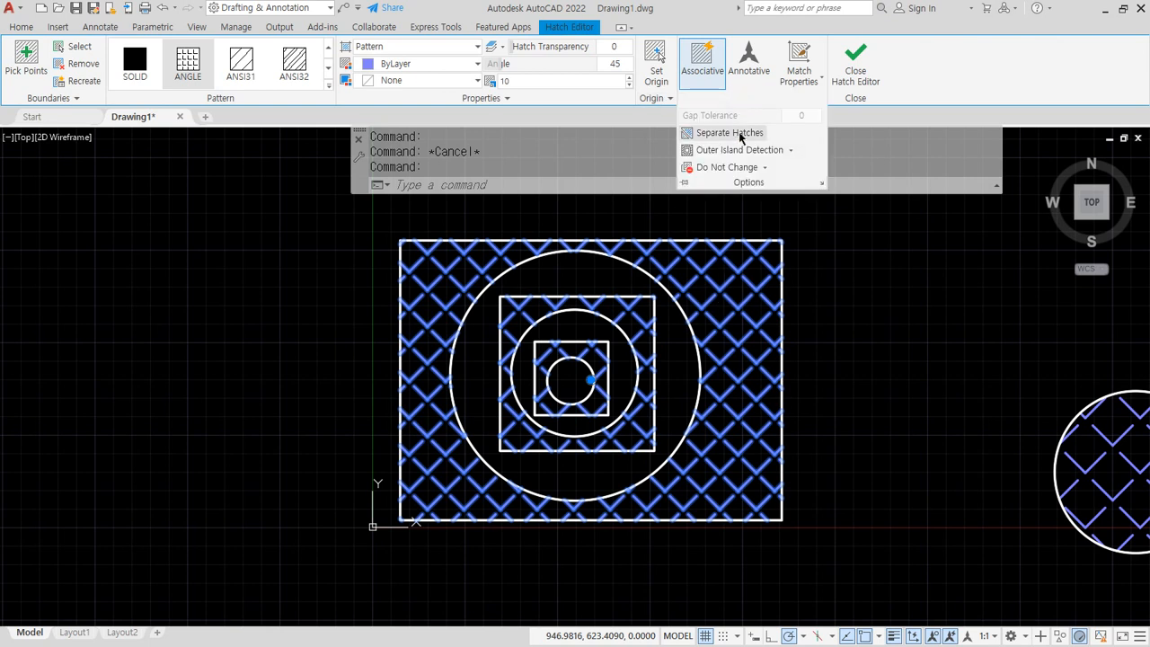
click(792, 151)
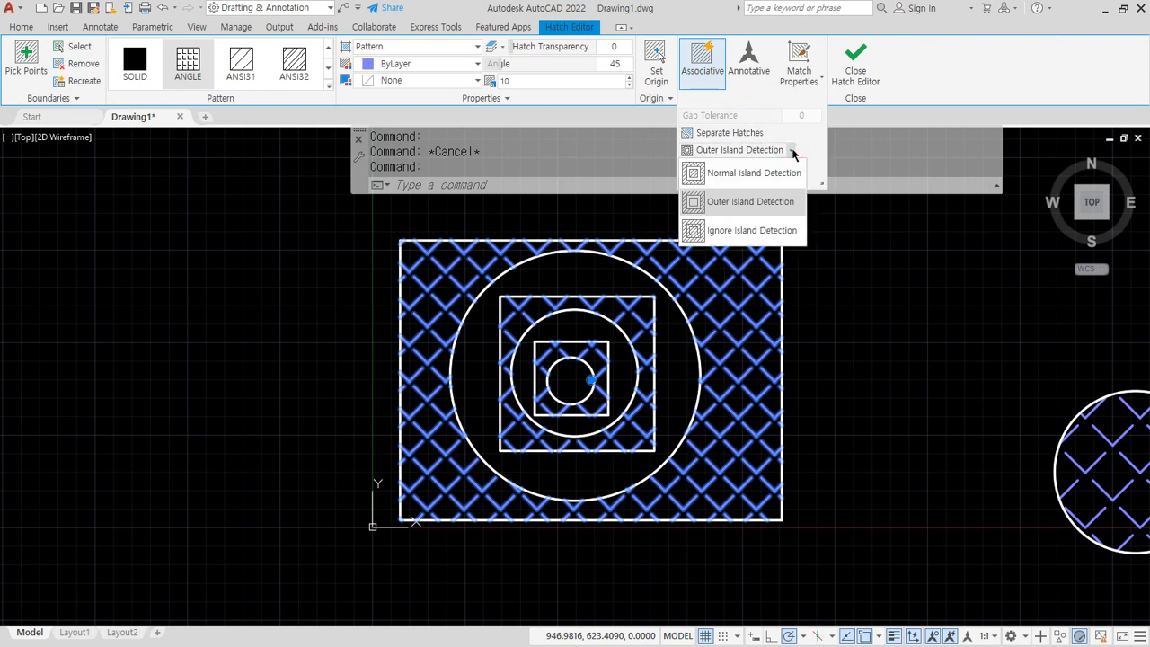
click(772, 173)
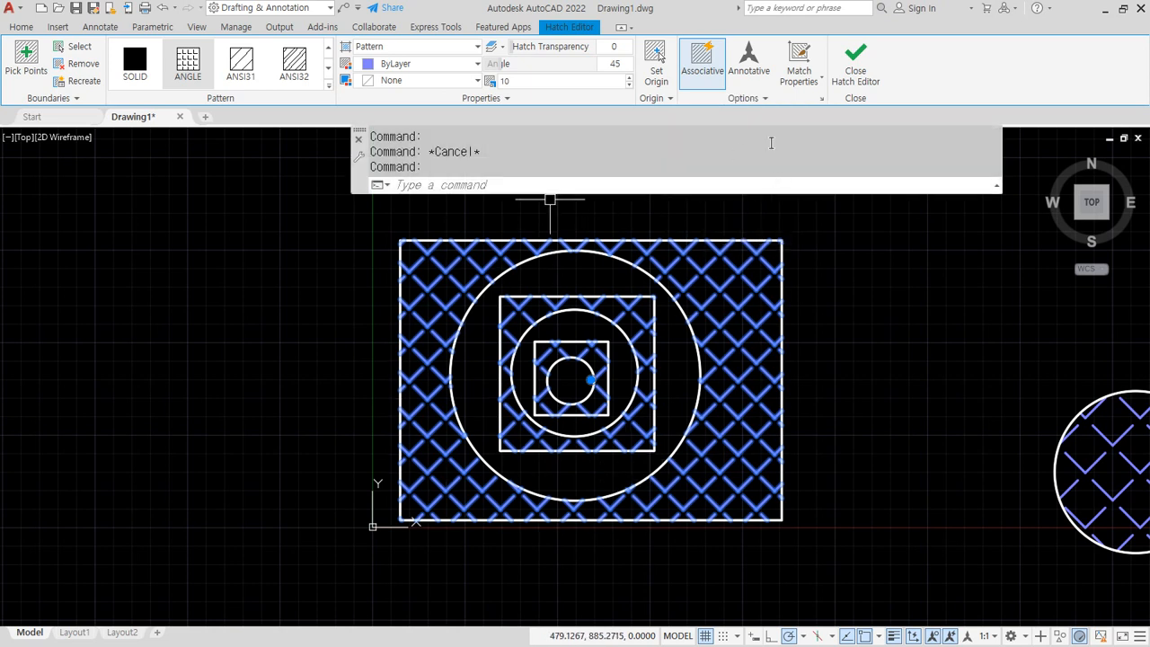
- Switch the nested shapes' hatch to Outer Island Detection
click(763, 97)
click(797, 151)
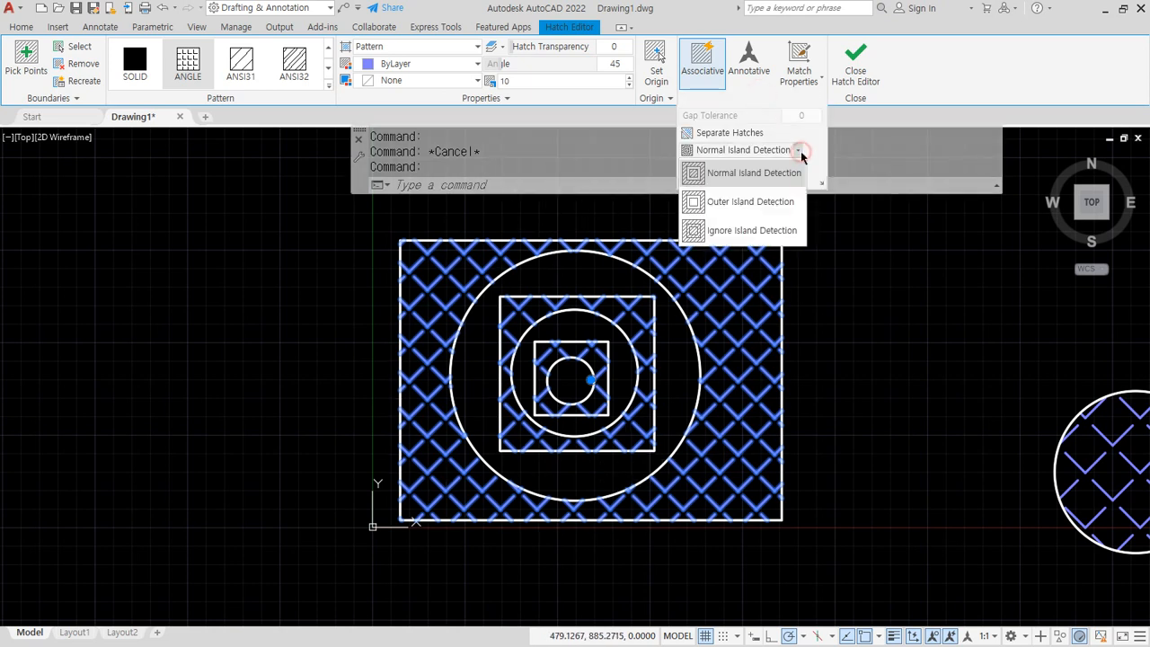
click(771, 203)
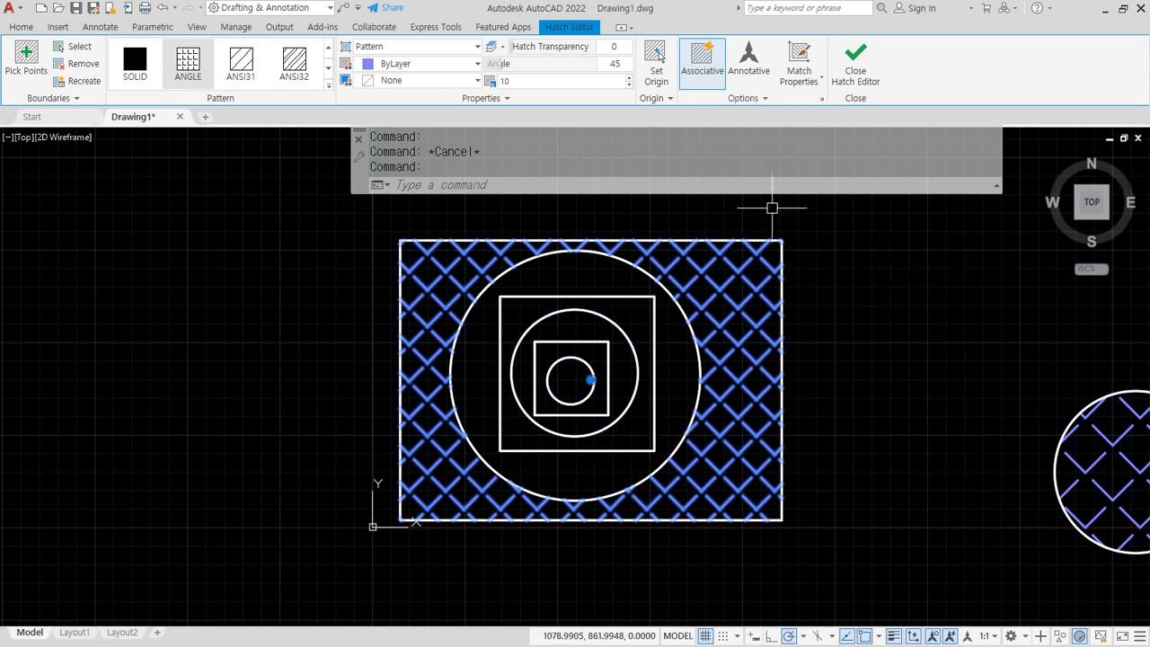
- Switch the nested shapes' hatch to Ignore Island Detection
click(764, 97)
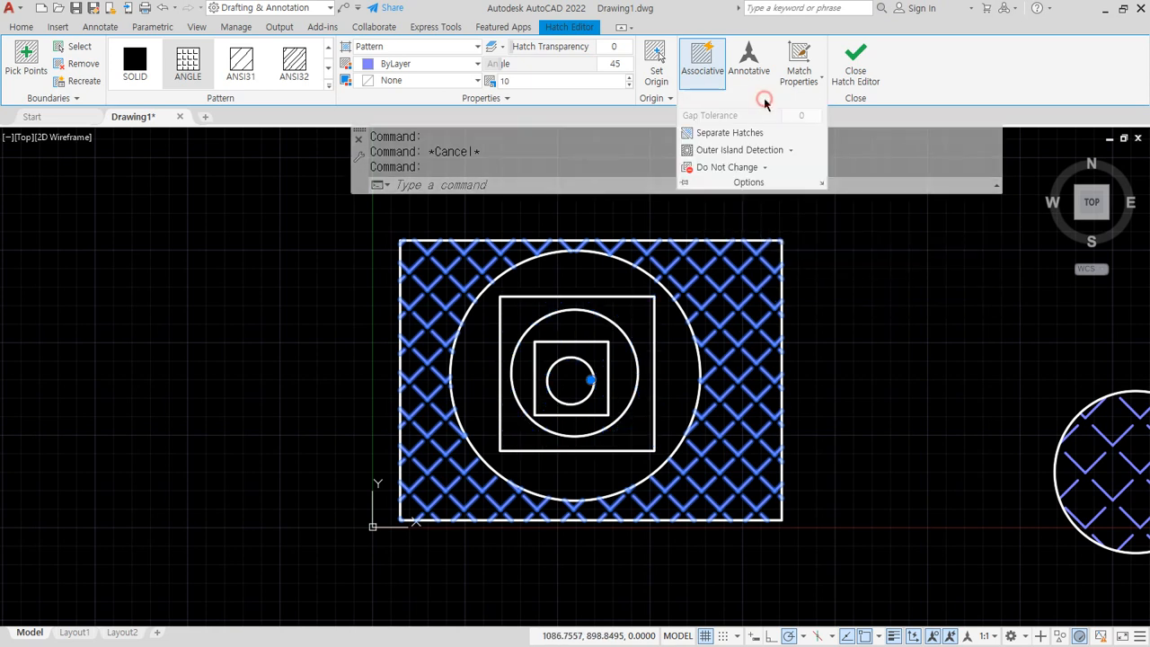
click(790, 152)
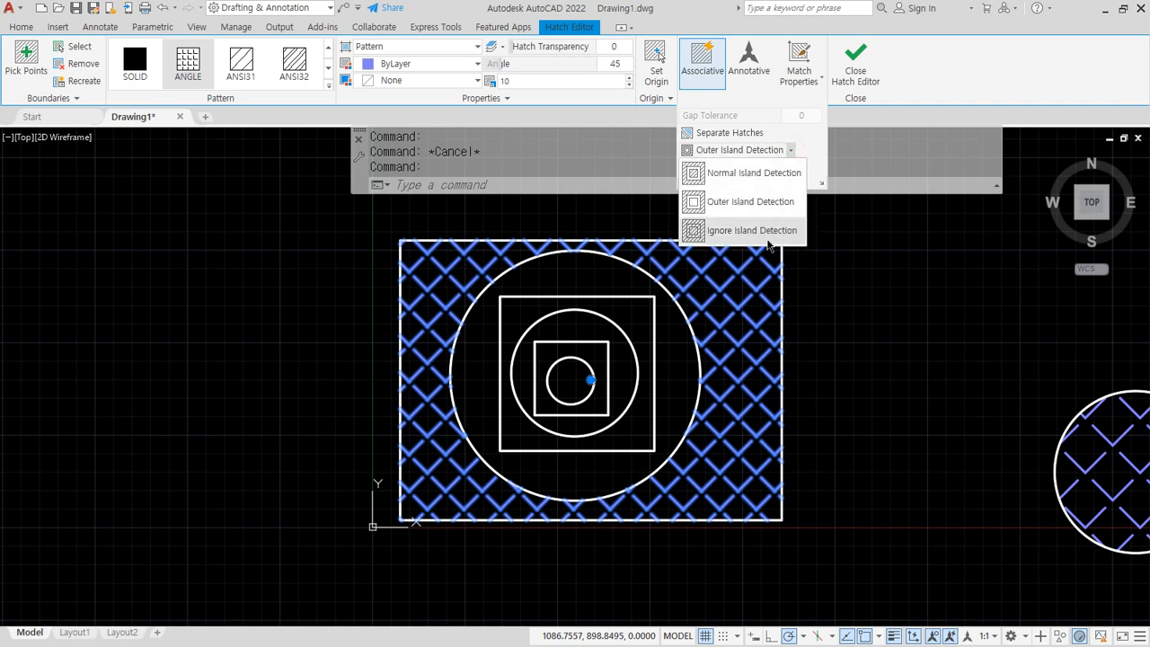
click(768, 232)
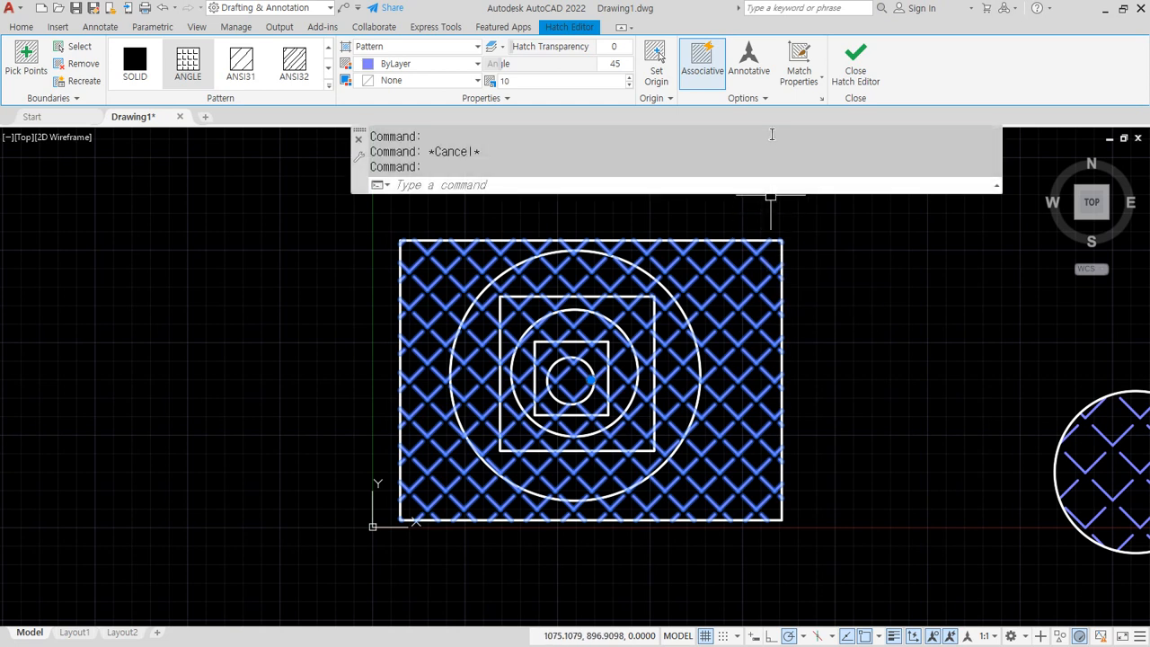
- Set the nested shapes' hatch back to Normal Island Detection
click(766, 99)
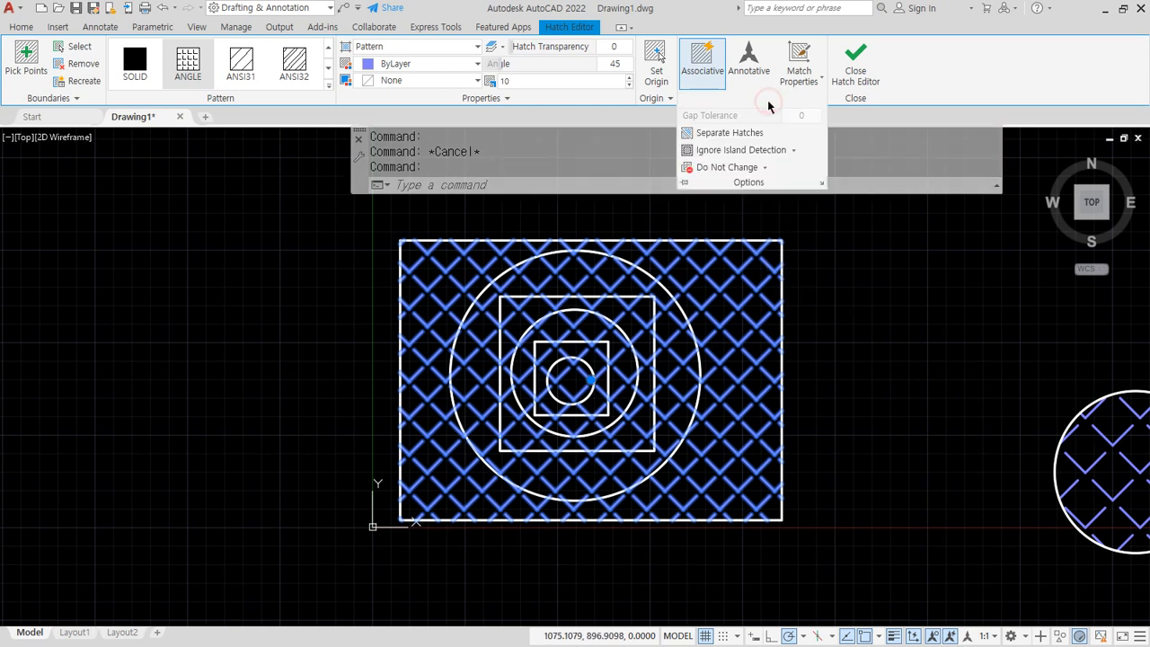
click(794, 151)
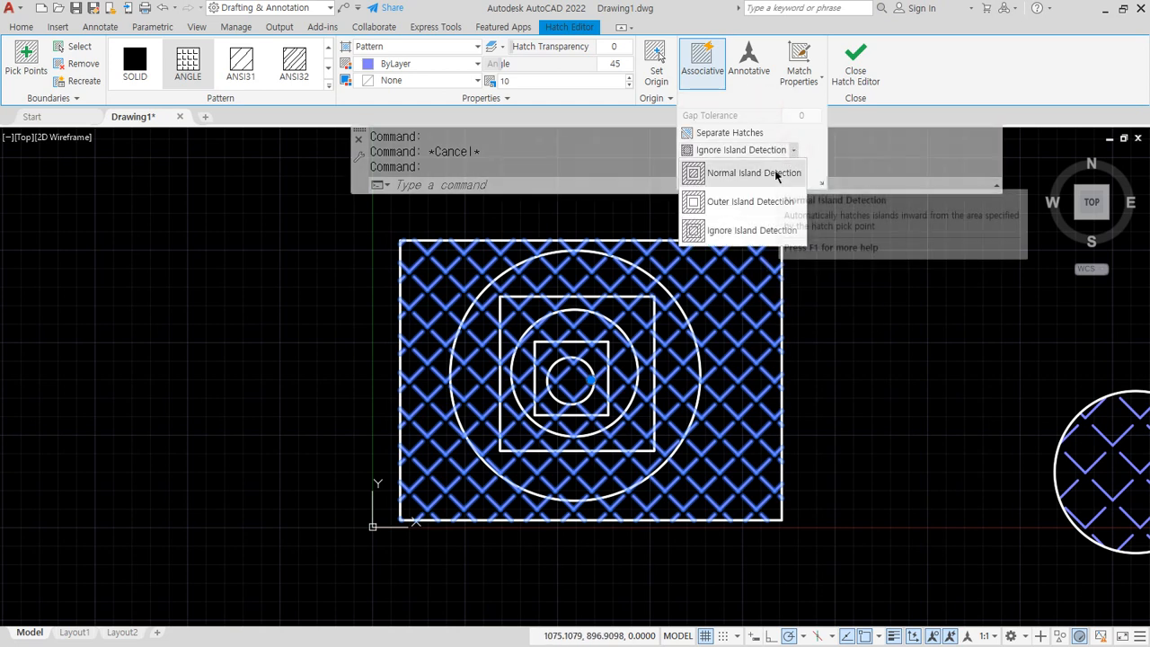
click(776, 172)
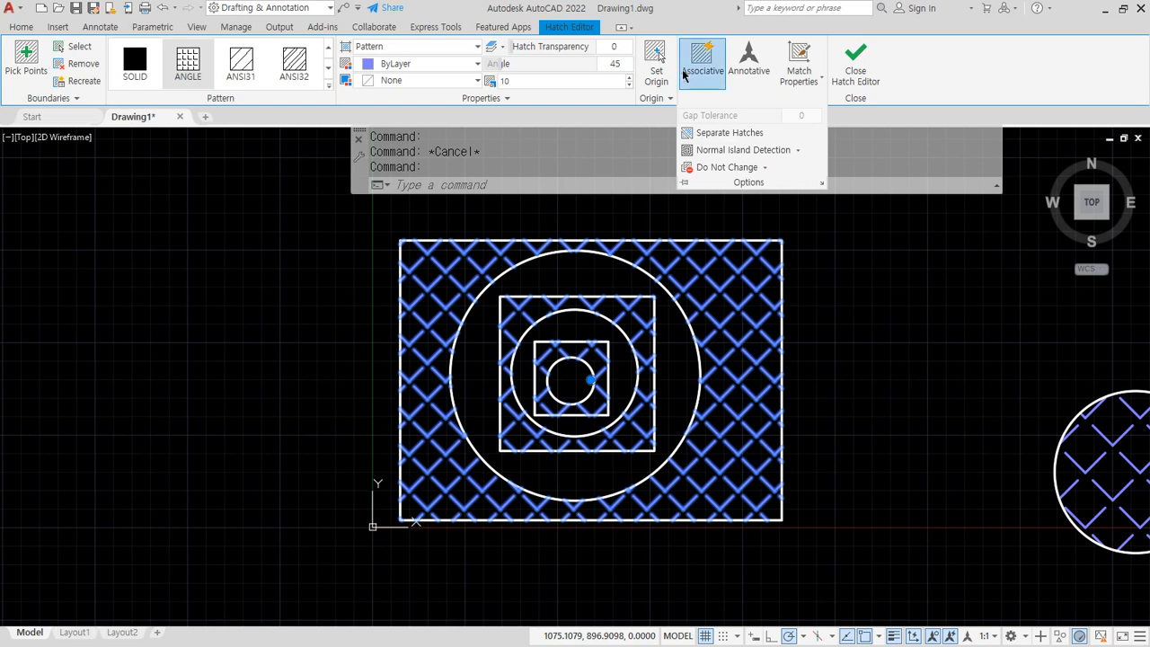
- Try Outer Island Detection on the nested shapes' hatch and settle on Ignore Island Detection
click(796, 151)
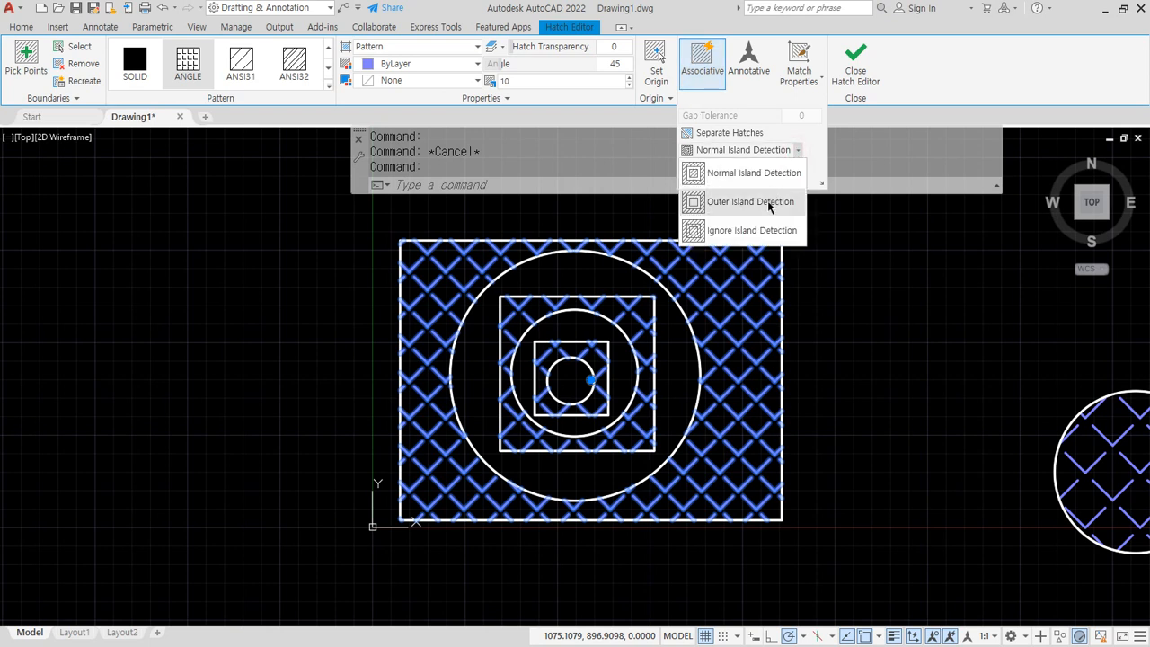
click(751, 206)
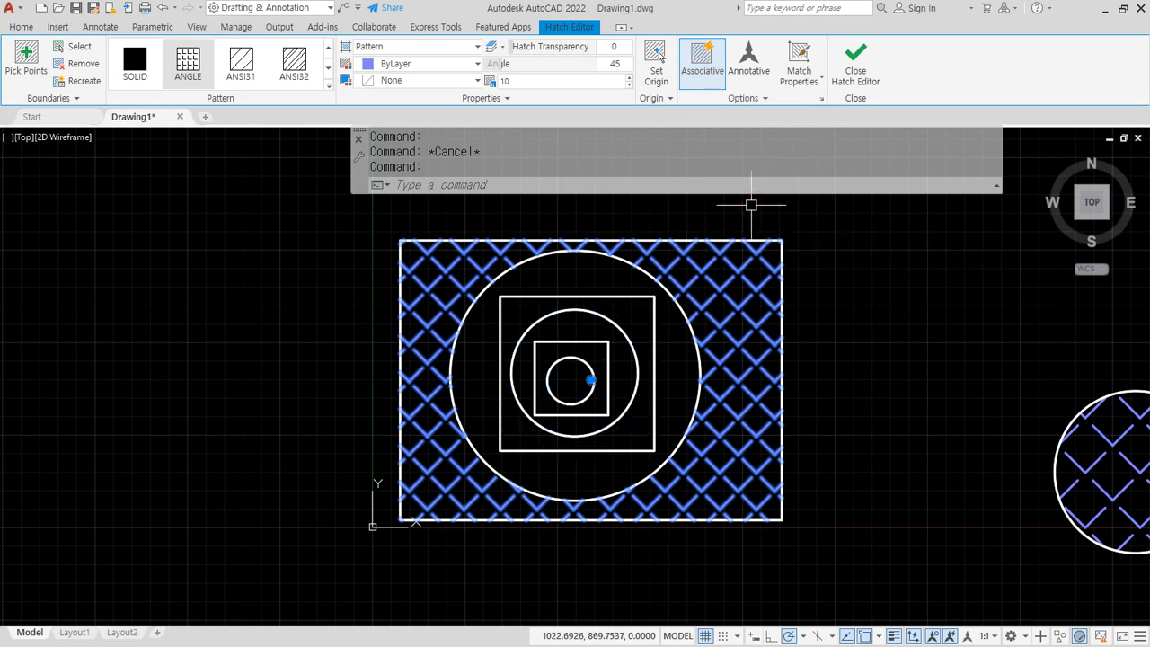
click(772, 98)
click(789, 149)
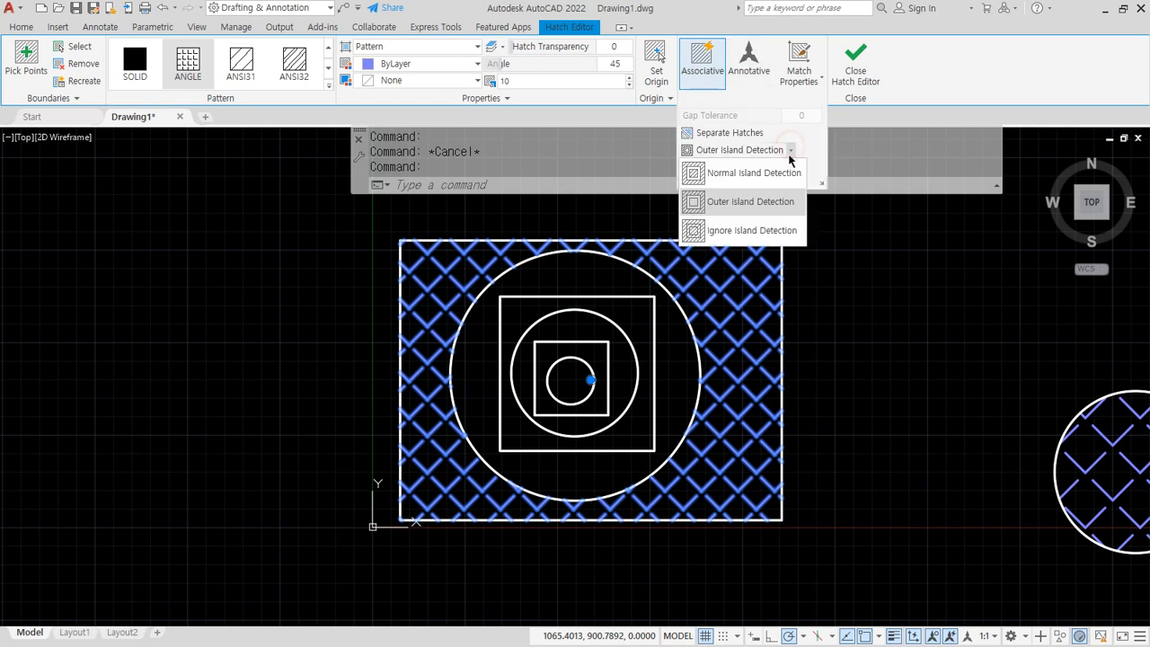
click(765, 231)
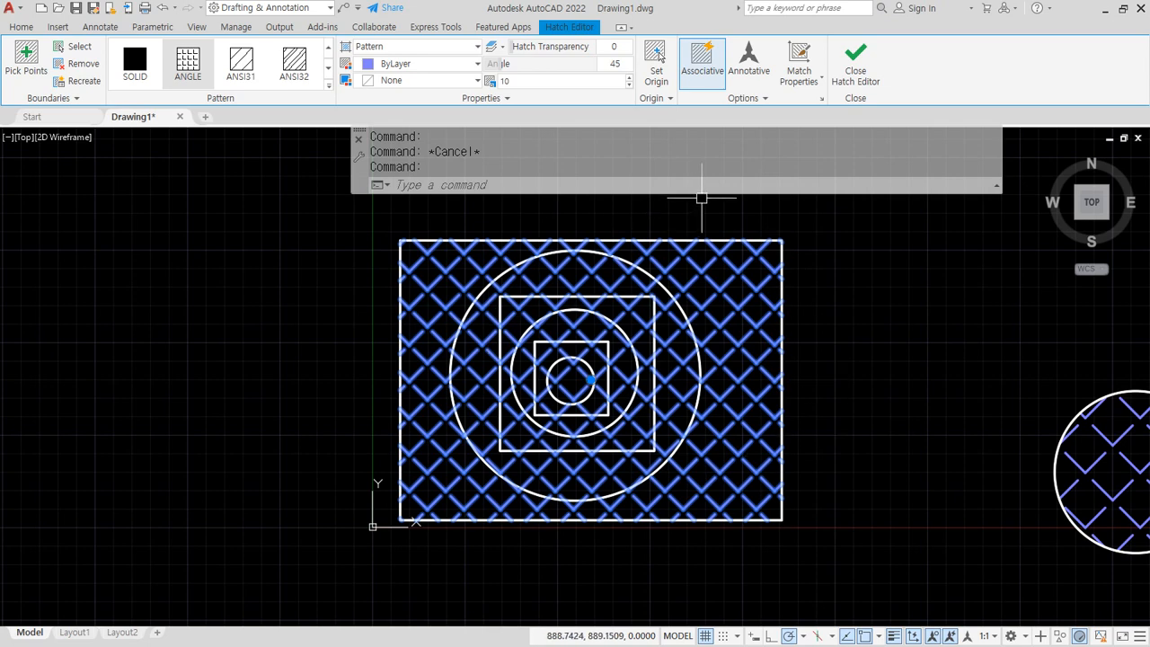
key(Escape)
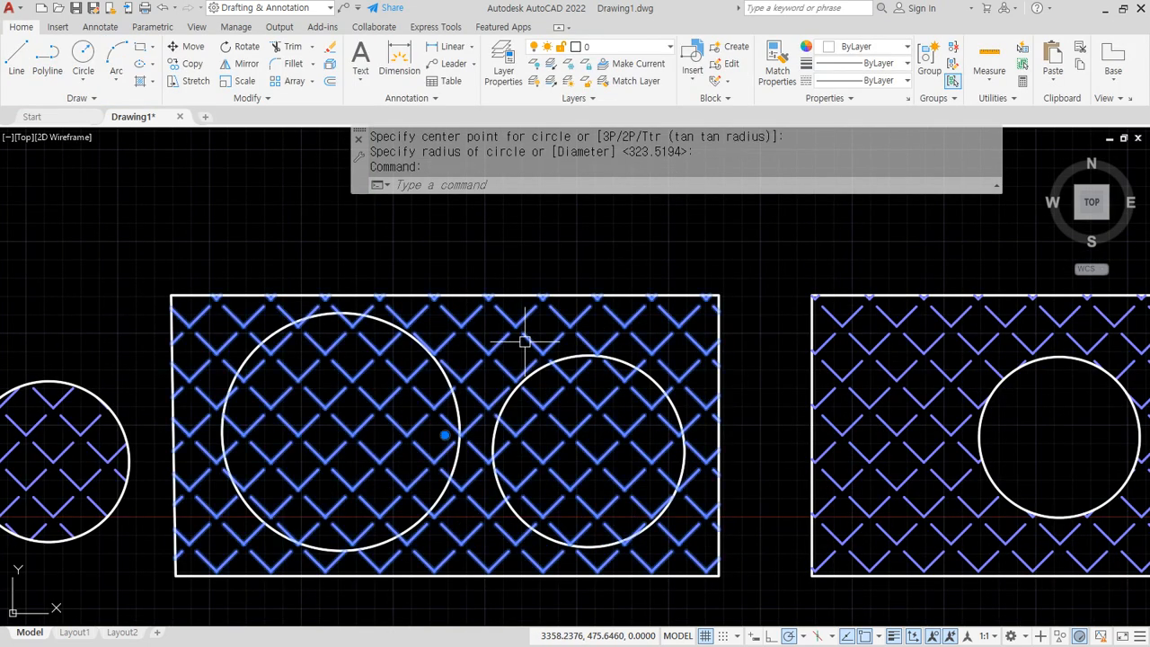
- Add the two circles inside the rectangle as boundary objects of its ANGLE hatch
click(527, 335)
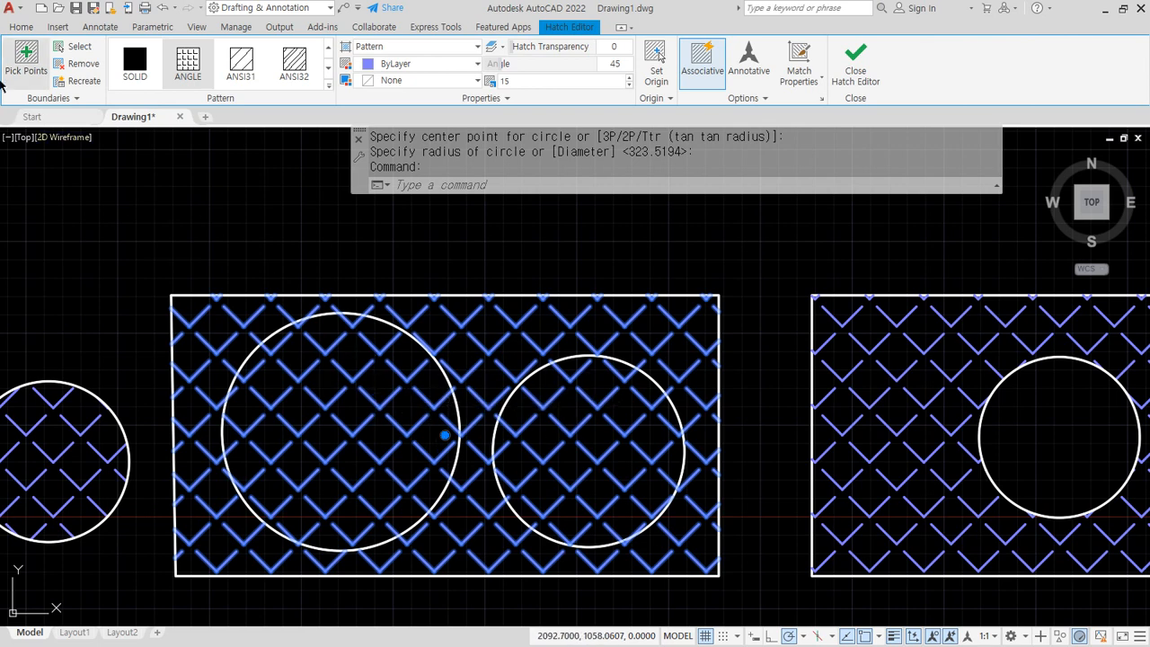
click(68, 46)
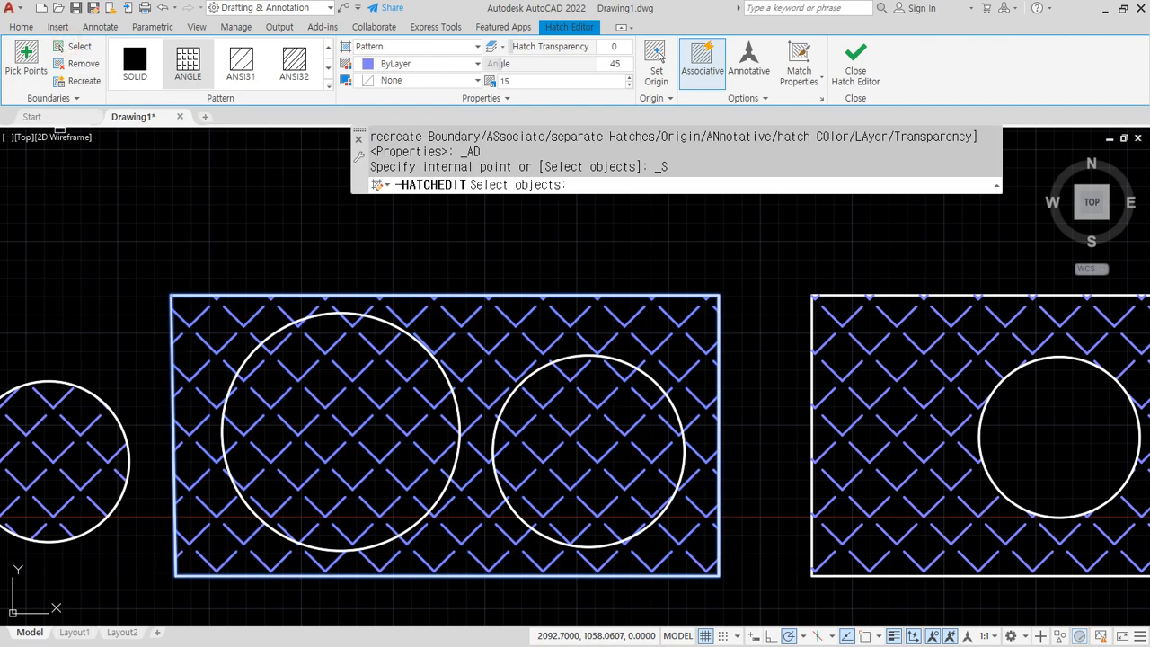
click(403, 324)
click(578, 357)
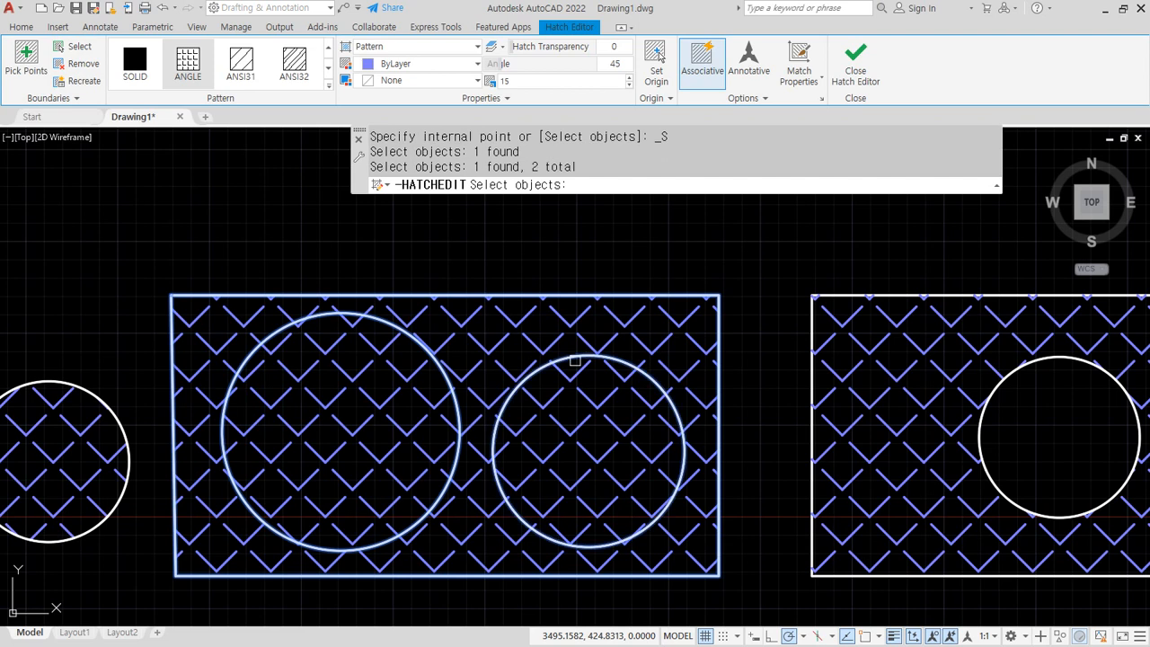
key(Return)
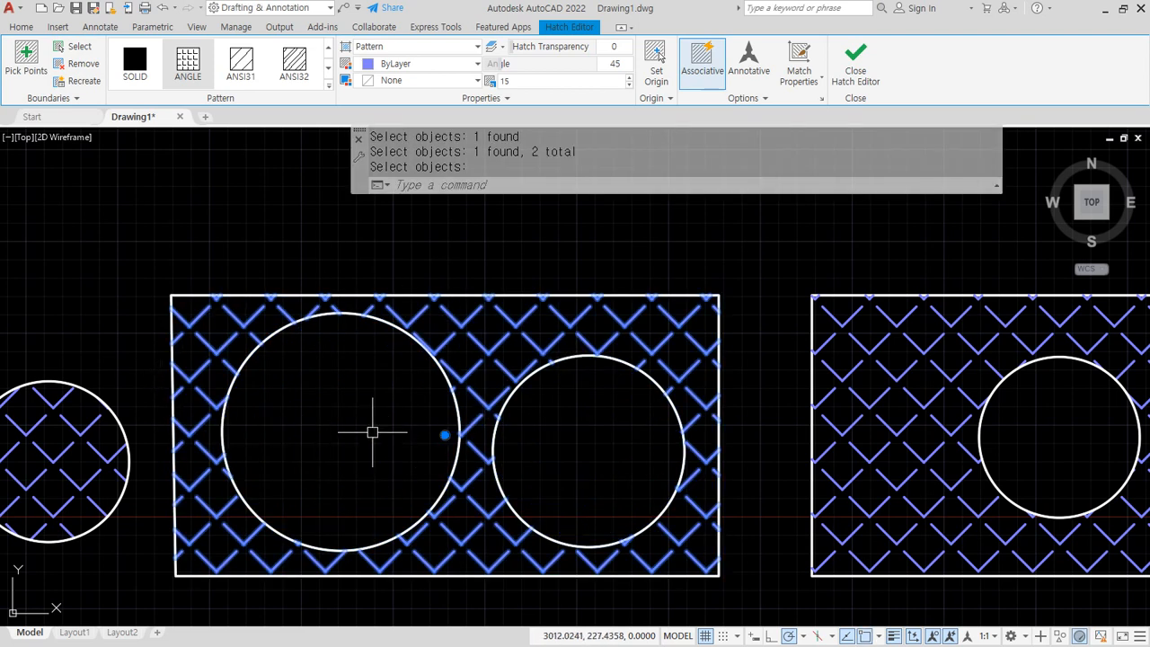
- Remove both circles from the boundaries of the rectangle's ANGLE hatch
click(80, 65)
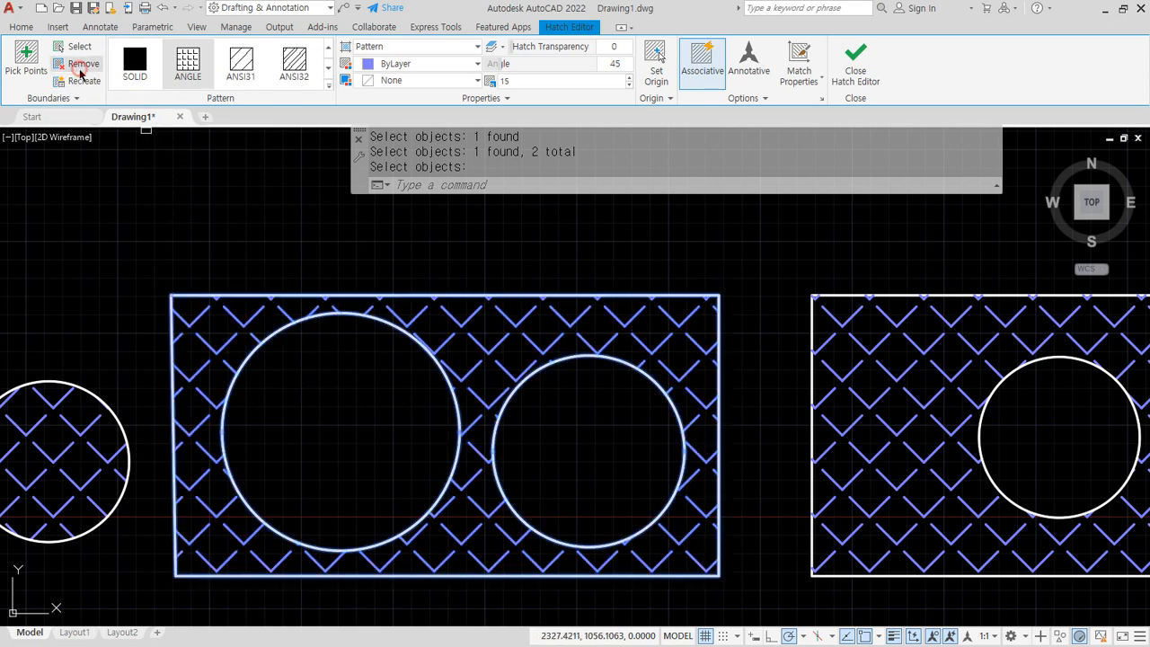
click(380, 316)
click(576, 357)
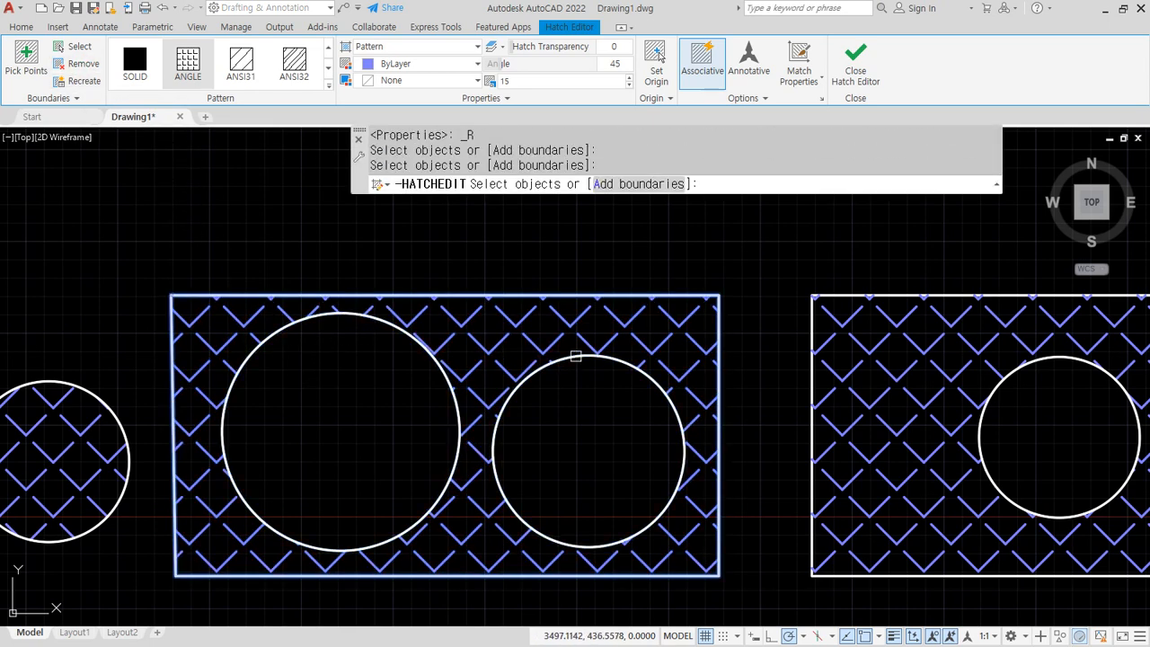
key(Return)
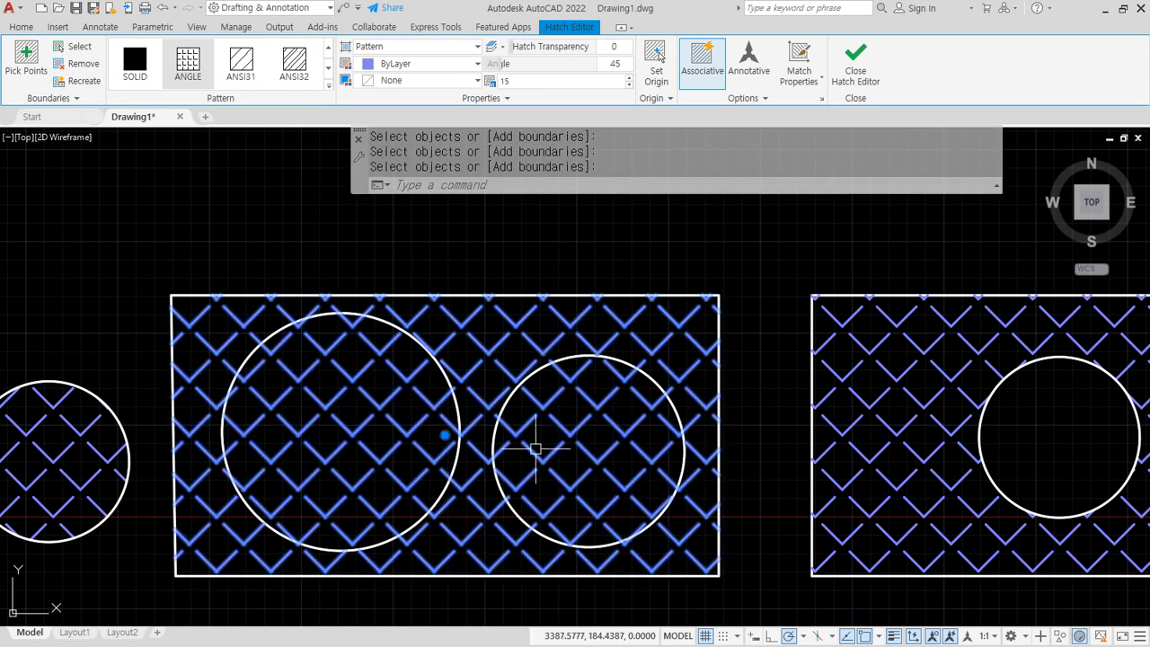
- Add the large and the small circle to the rectangle's hatch boundaries again
click(59, 47)
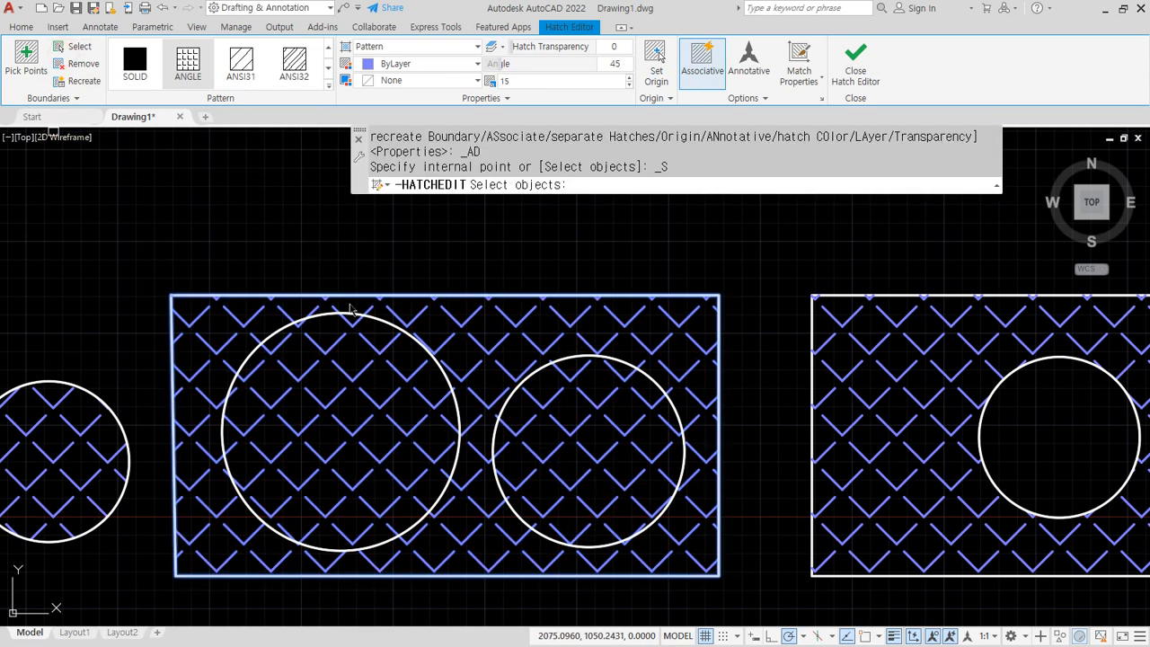
click(381, 320)
click(573, 357)
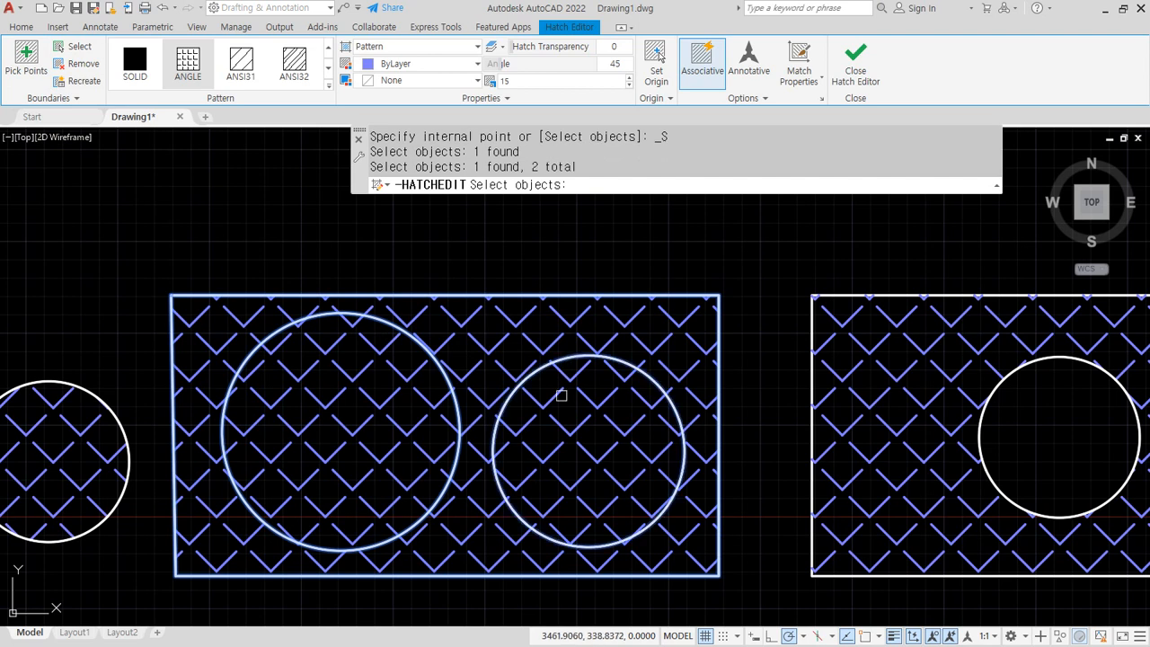
key(Return)
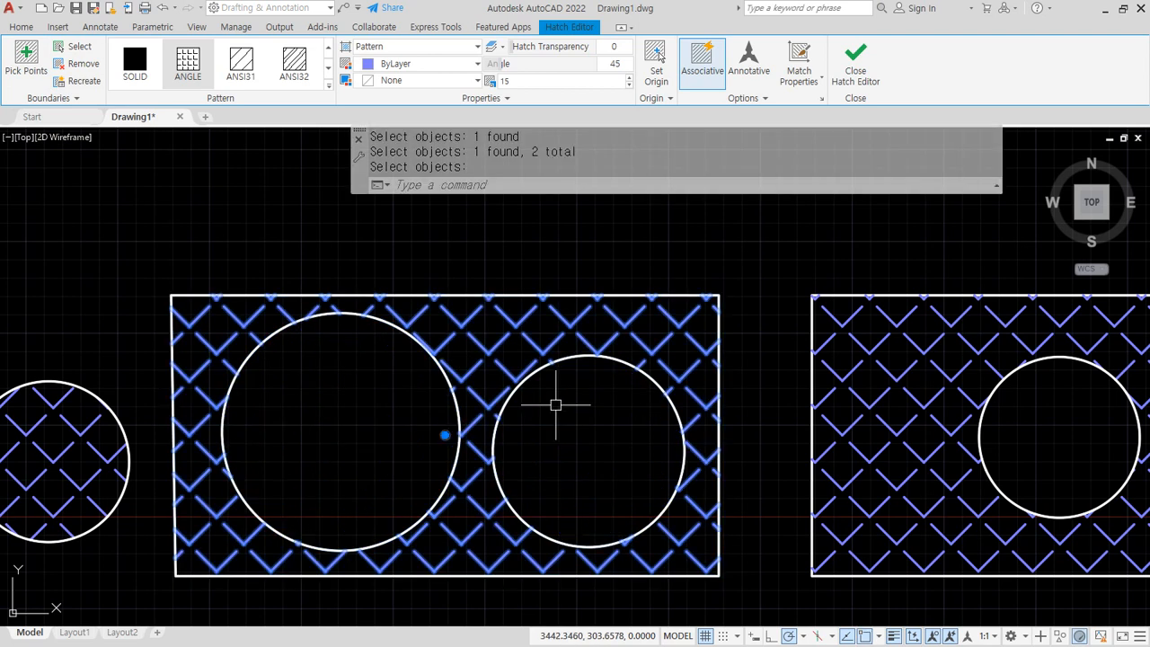
- Remove the large and the small circle from the rectangle's hatch boundaries once more
click(83, 63)
click(323, 313)
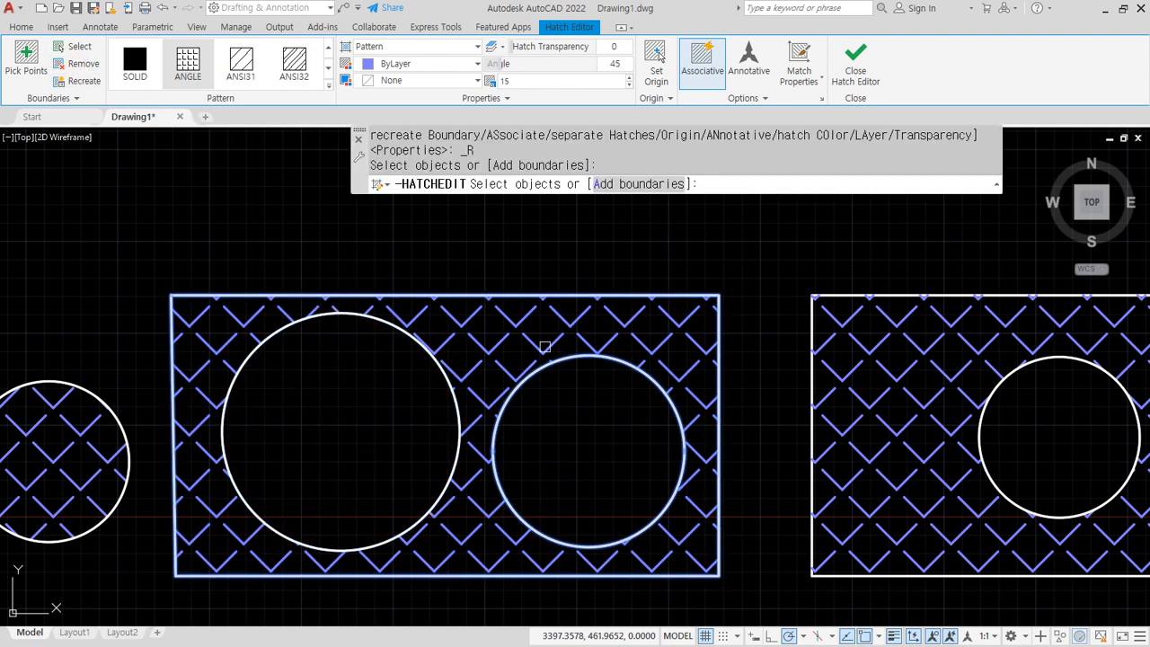
click(591, 357)
key(Return)
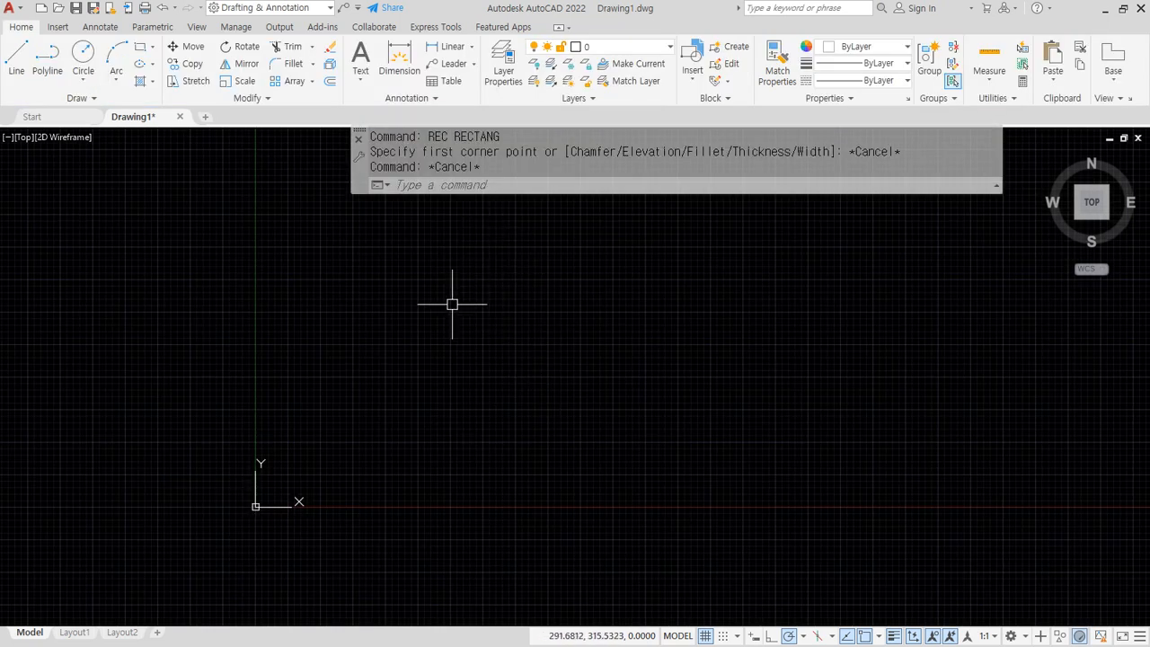
- Restore the classic colors of the 2D model space context in the drawing window color options and apply them
right_click(485, 233)
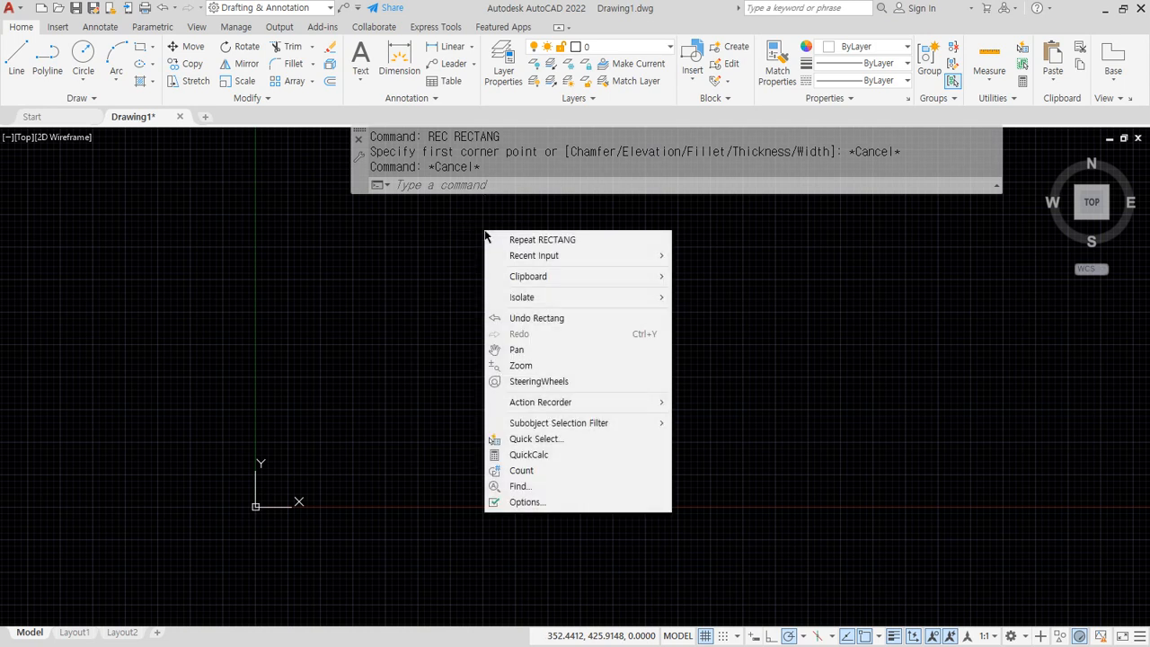
click(529, 504)
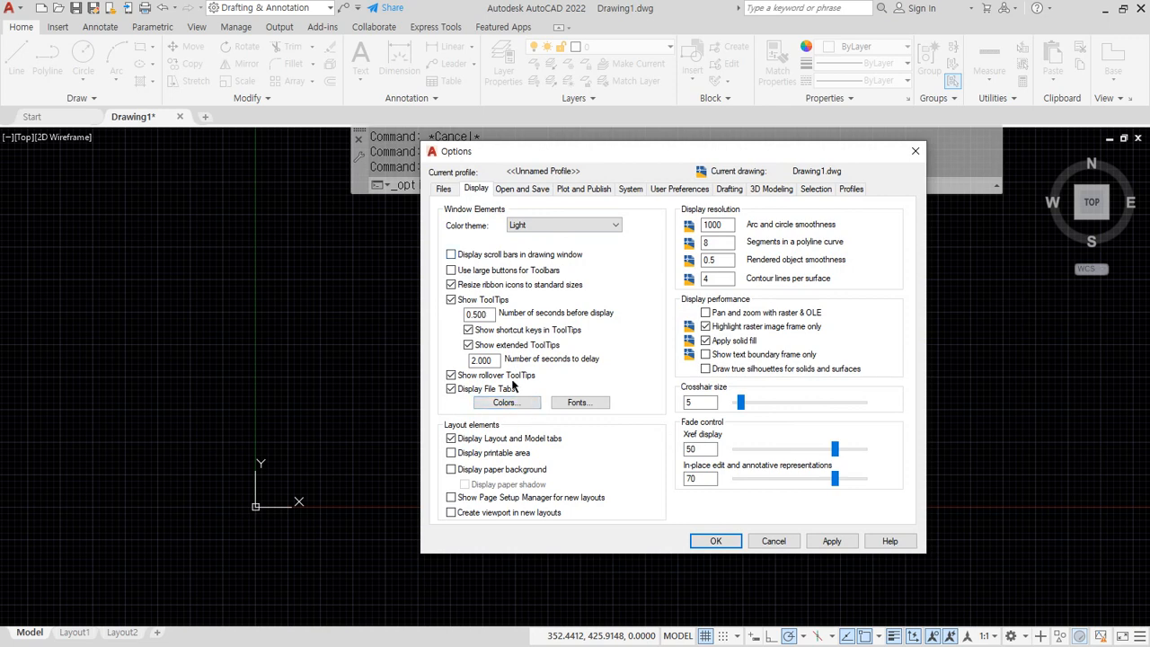
click(506, 403)
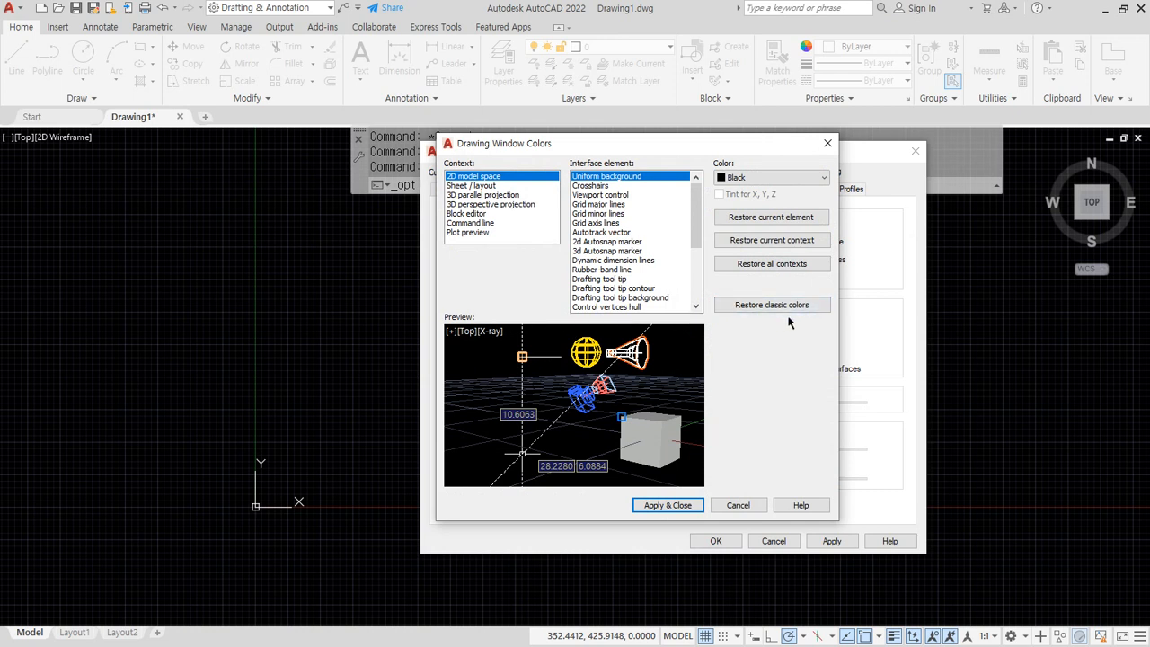
key(ctrl+shift+d)
drag(816, 315, 703, 318)
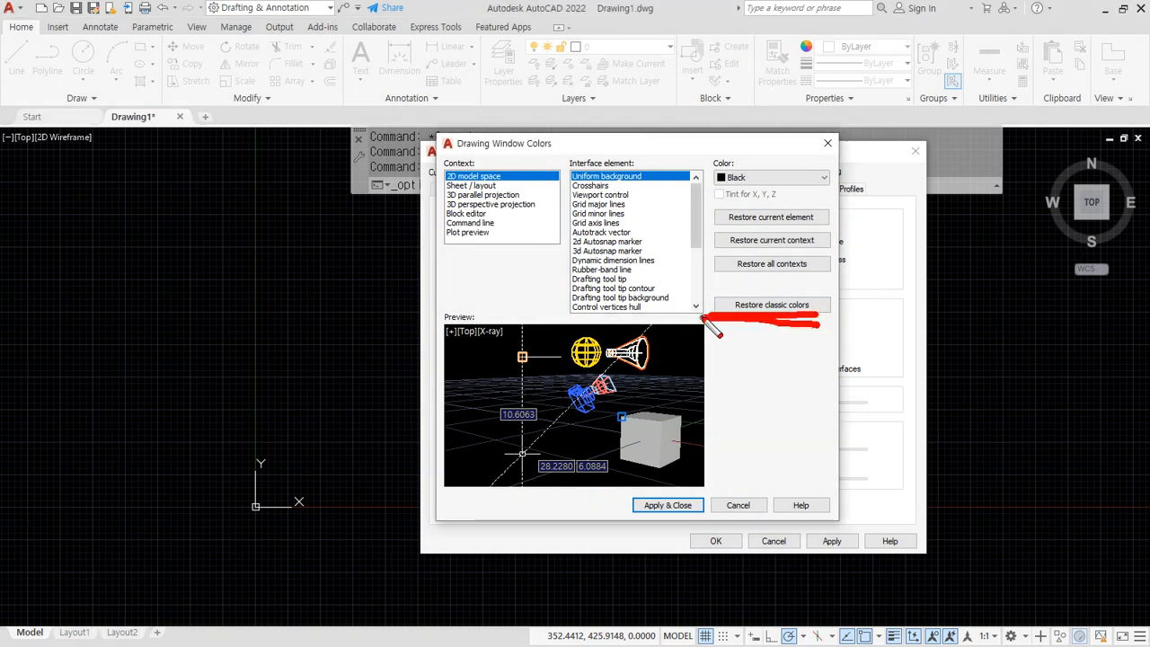
key(Escape)
click(771, 304)
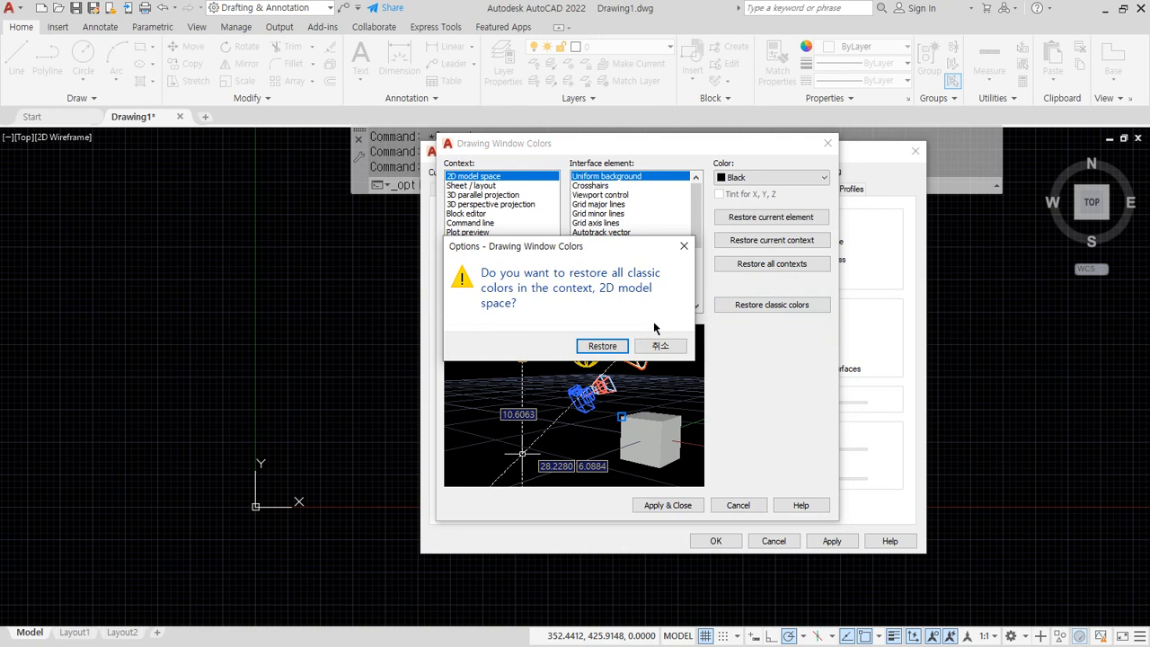
click(601, 346)
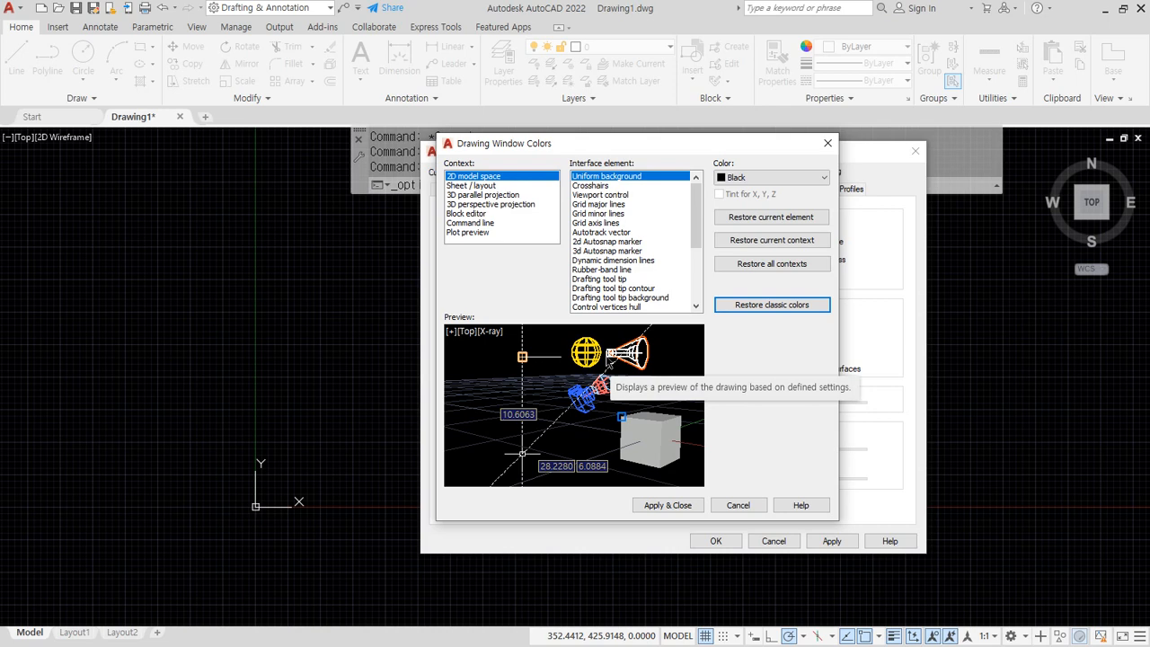
click(657, 505)
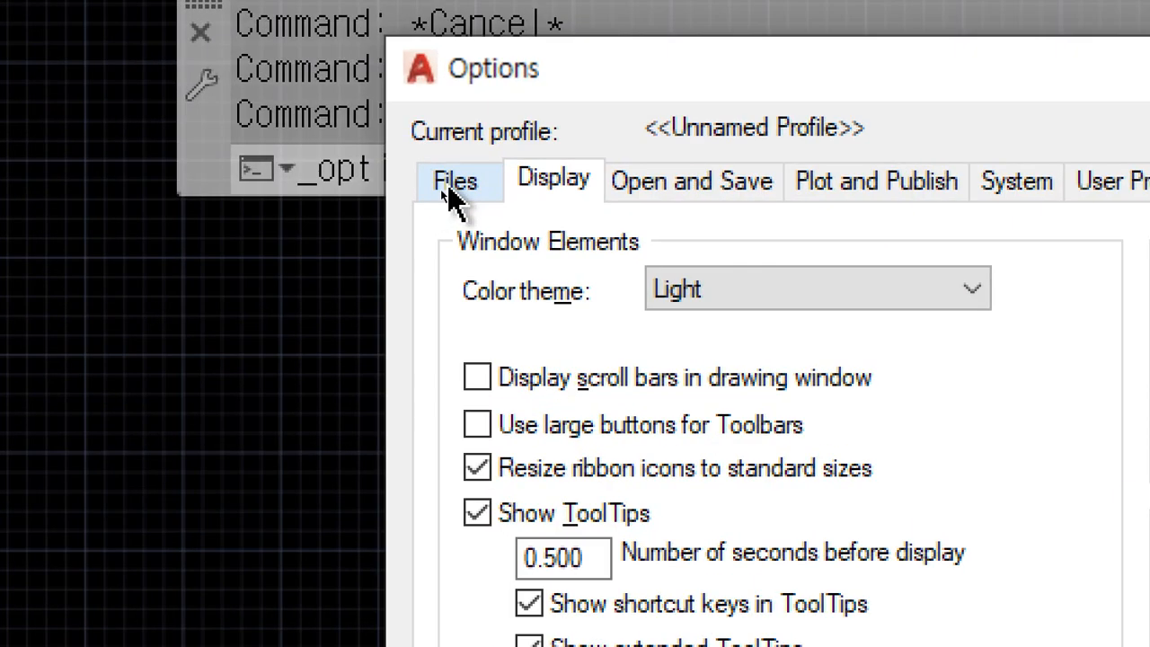
- Copy the first folder path under Support File Search Path in the file location options
click(440, 190)
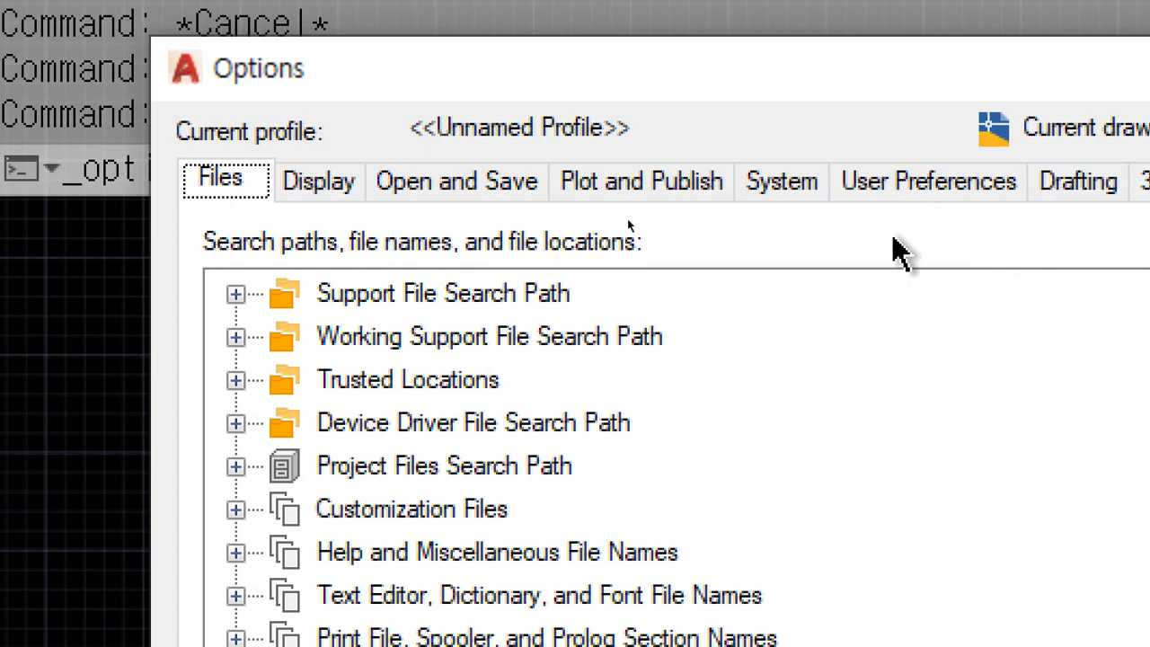
click(234, 296)
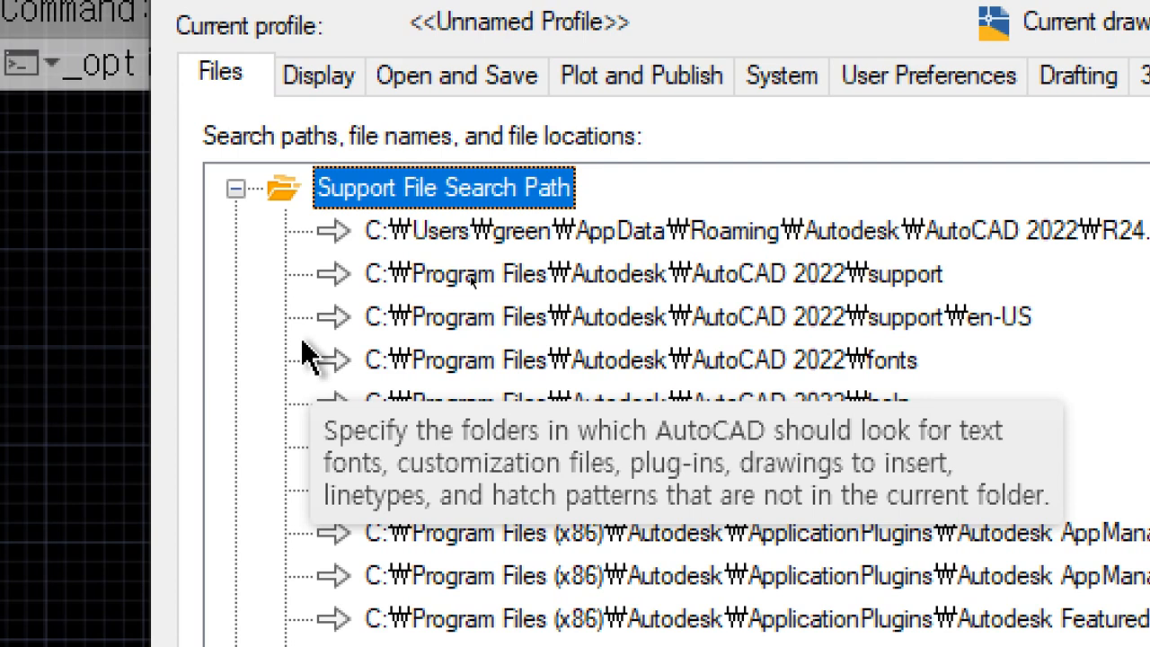
double_click(623, 232)
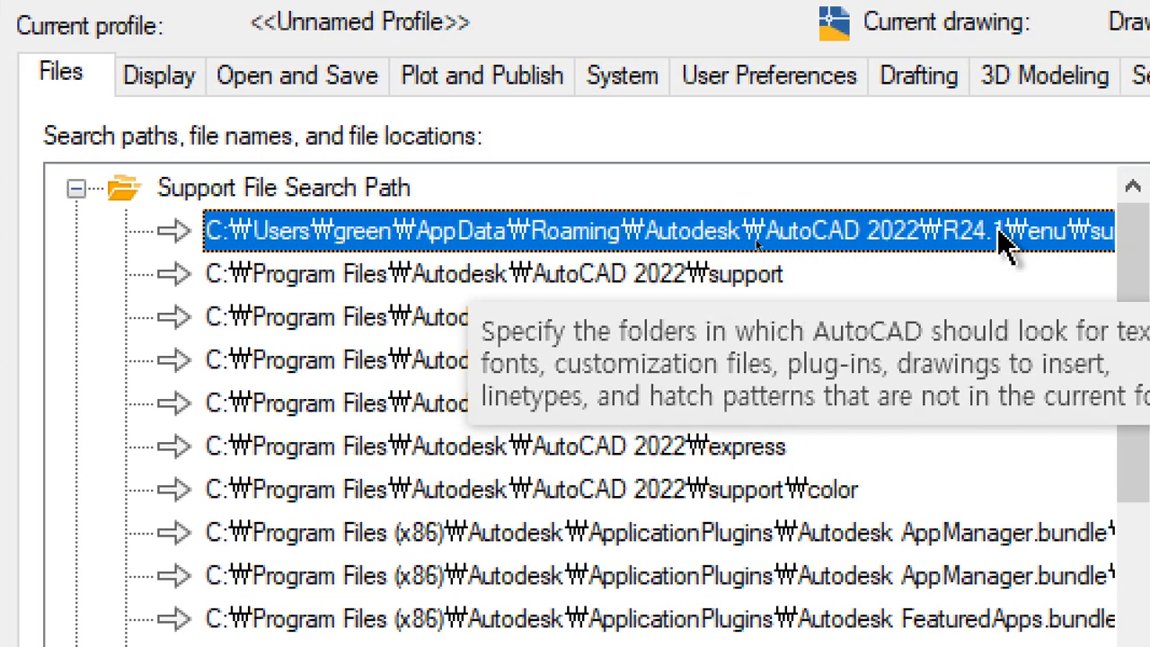
click(636, 231)
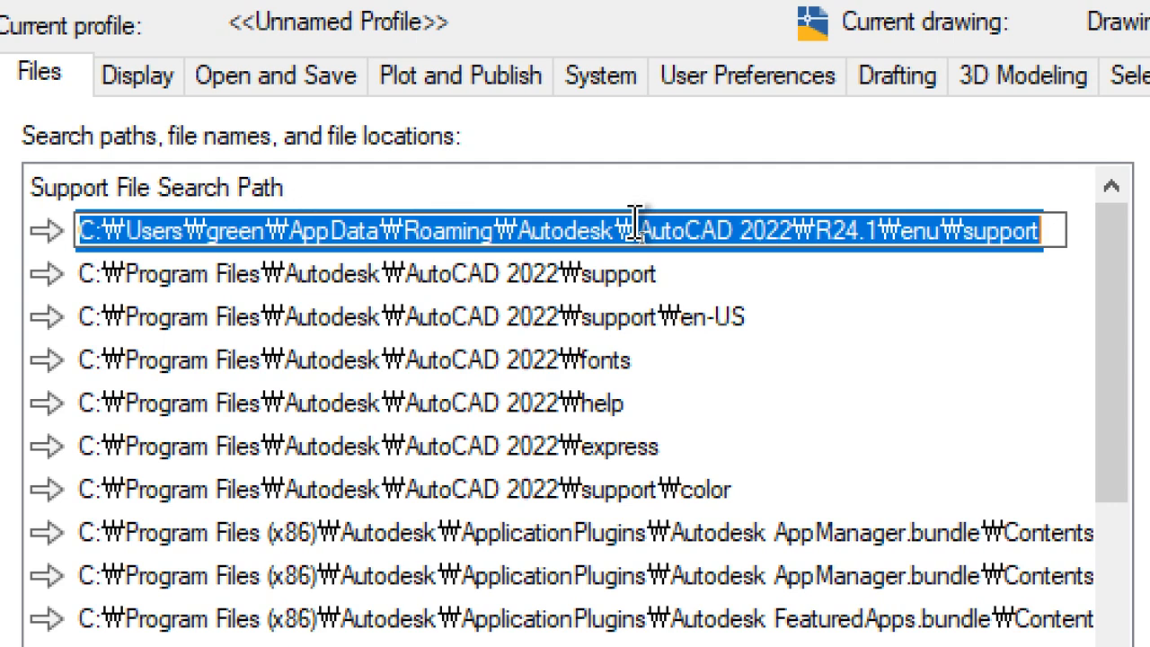
right_click(637, 235)
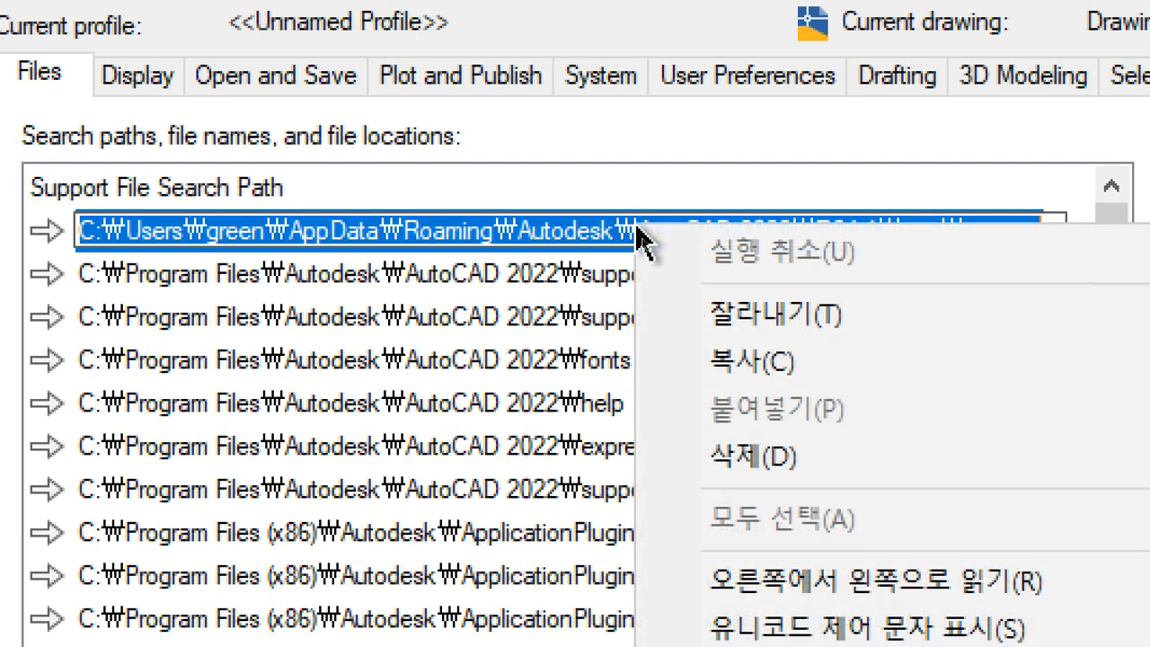
click(732, 365)
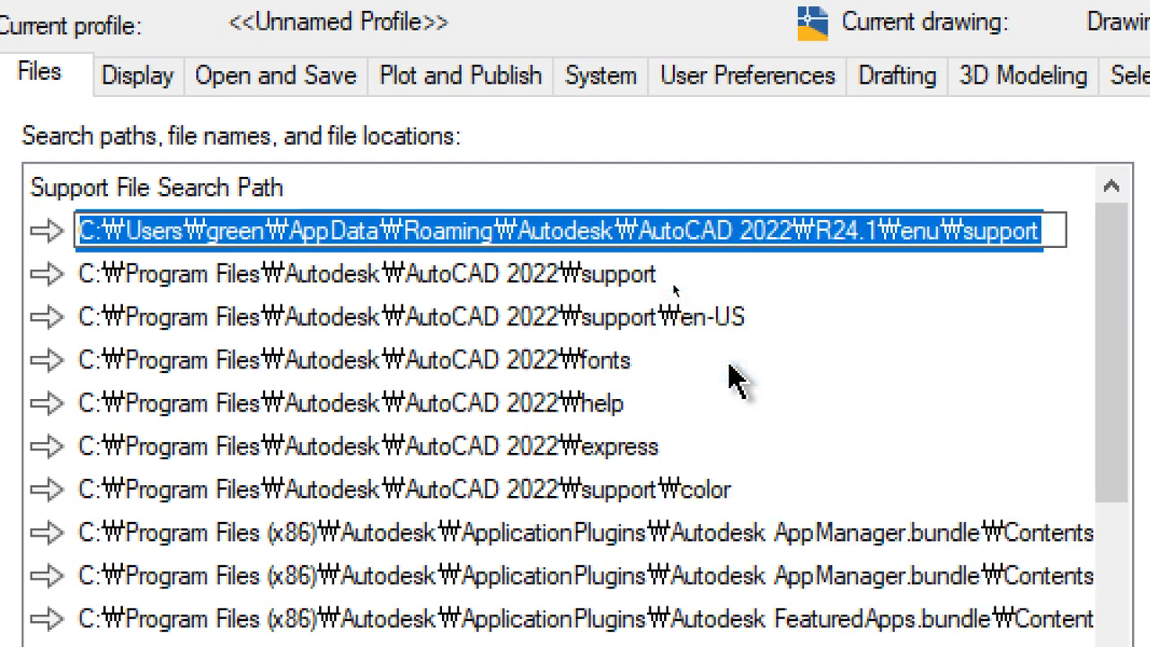
click(824, 343)
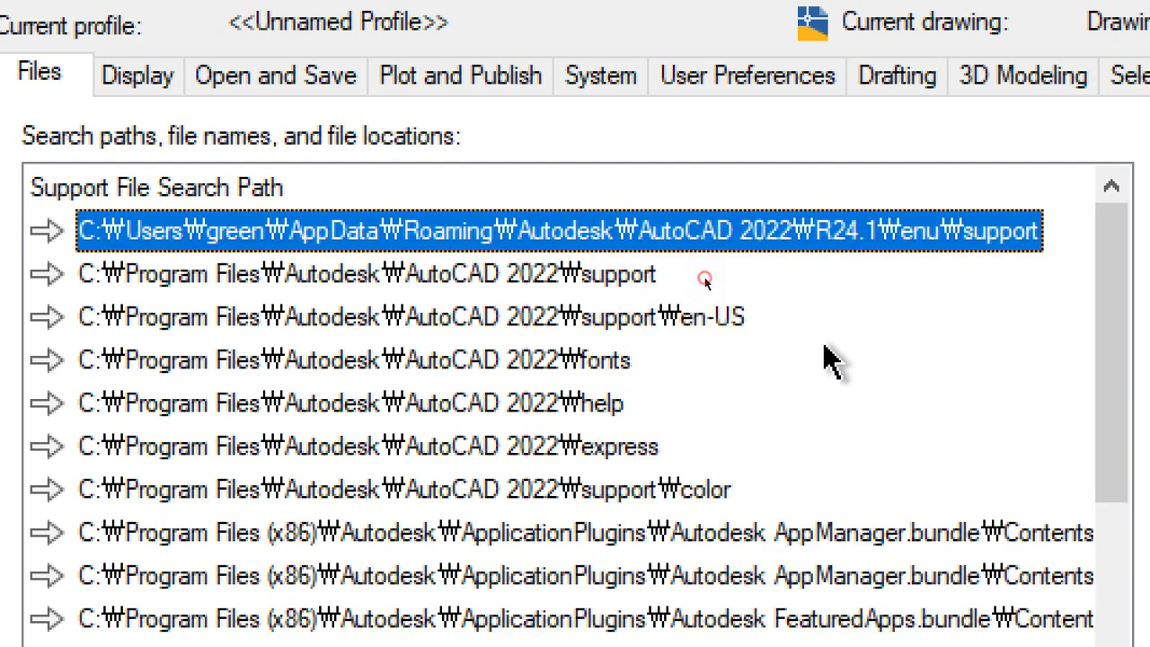
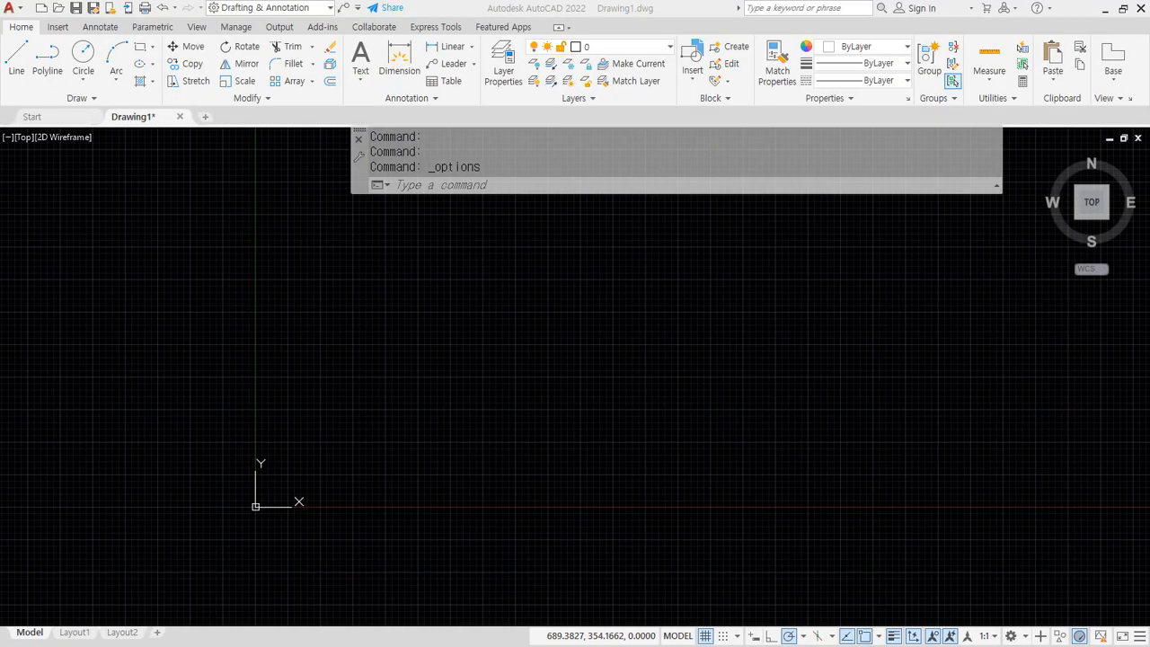
- Open the copied AutoCAD support folder path in the File Explorer window
drag(0, 175, 877, 118)
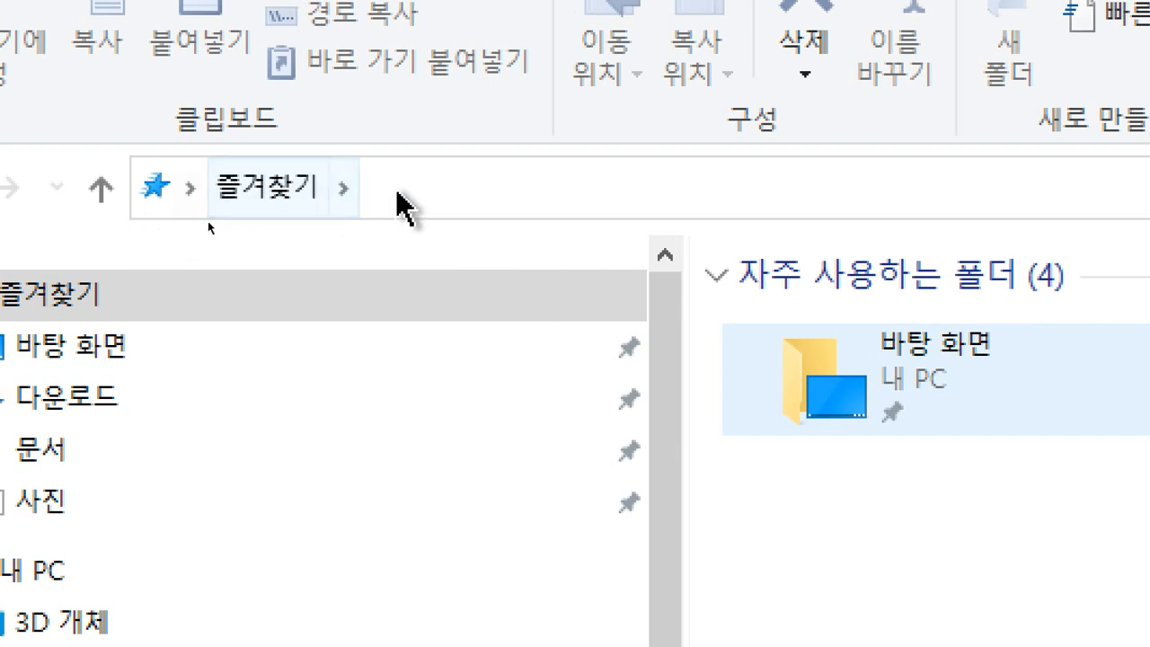
click(422, 187)
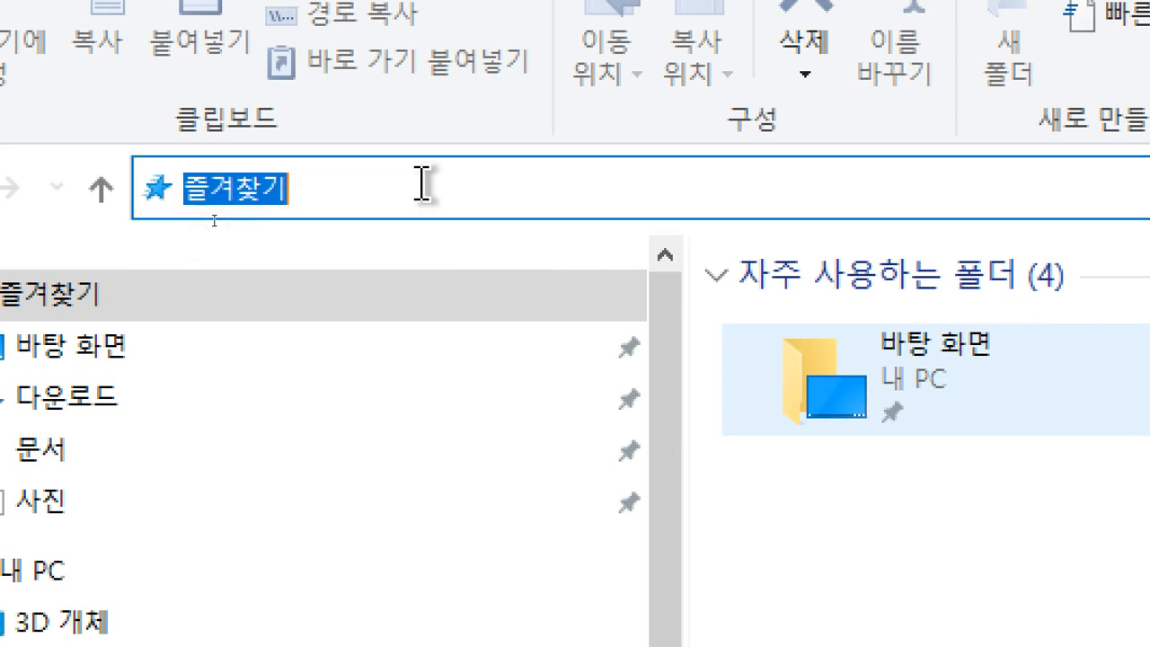
key(BackSpace)
right_click(356, 185)
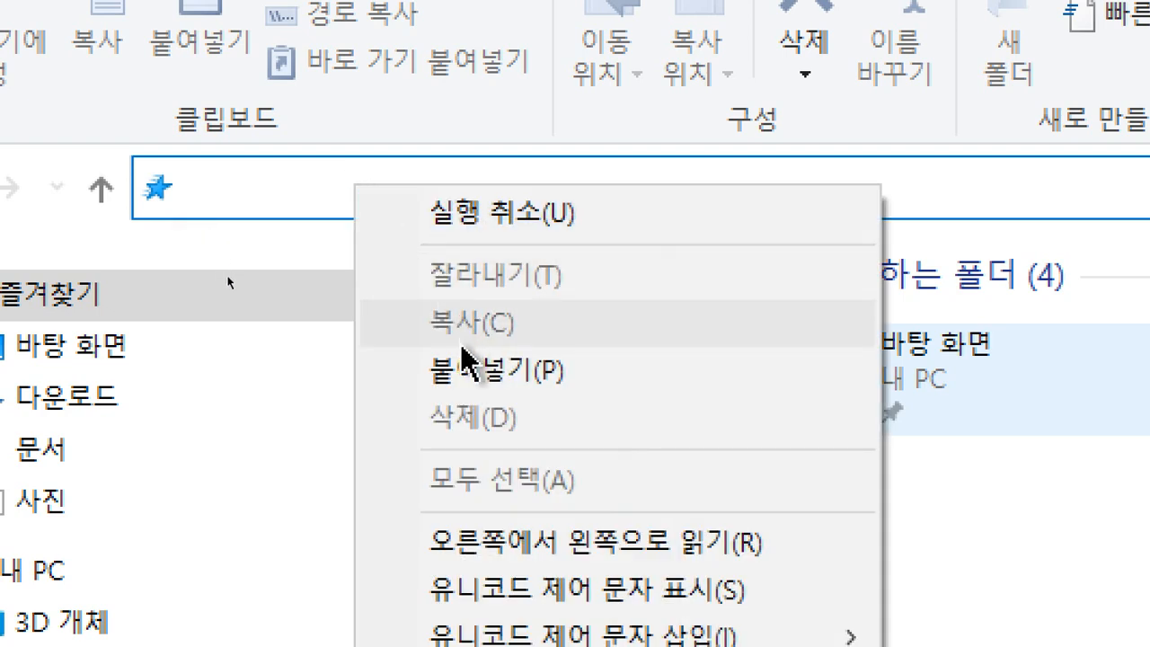
click(464, 370)
key(Return)
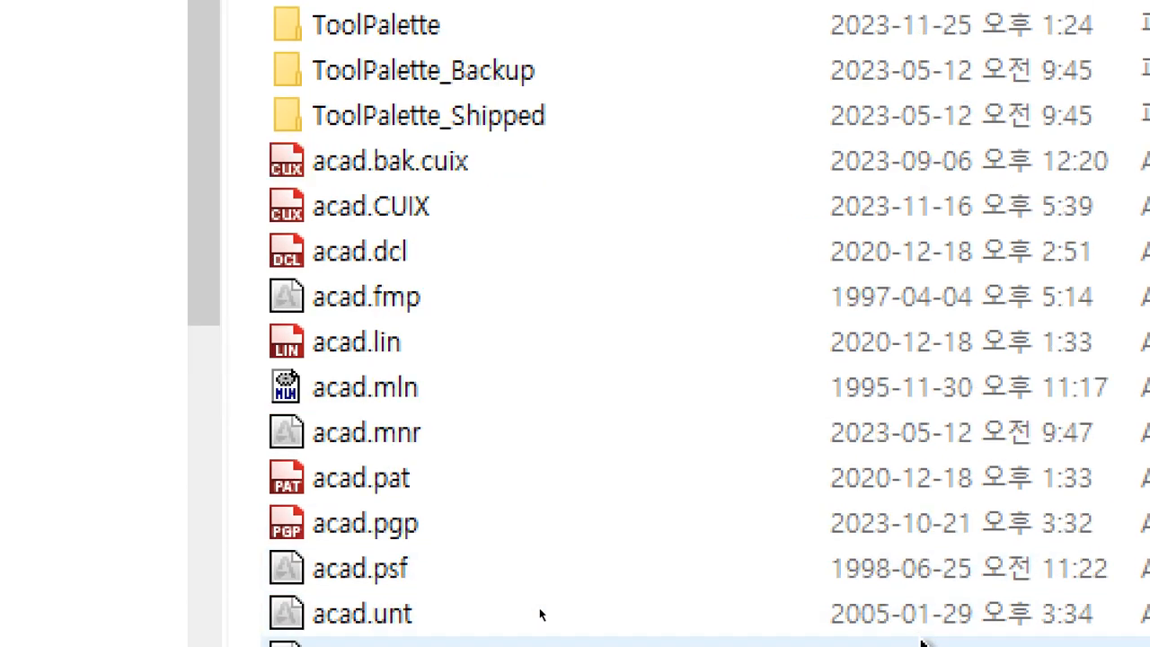
mouse_move(376, 417)
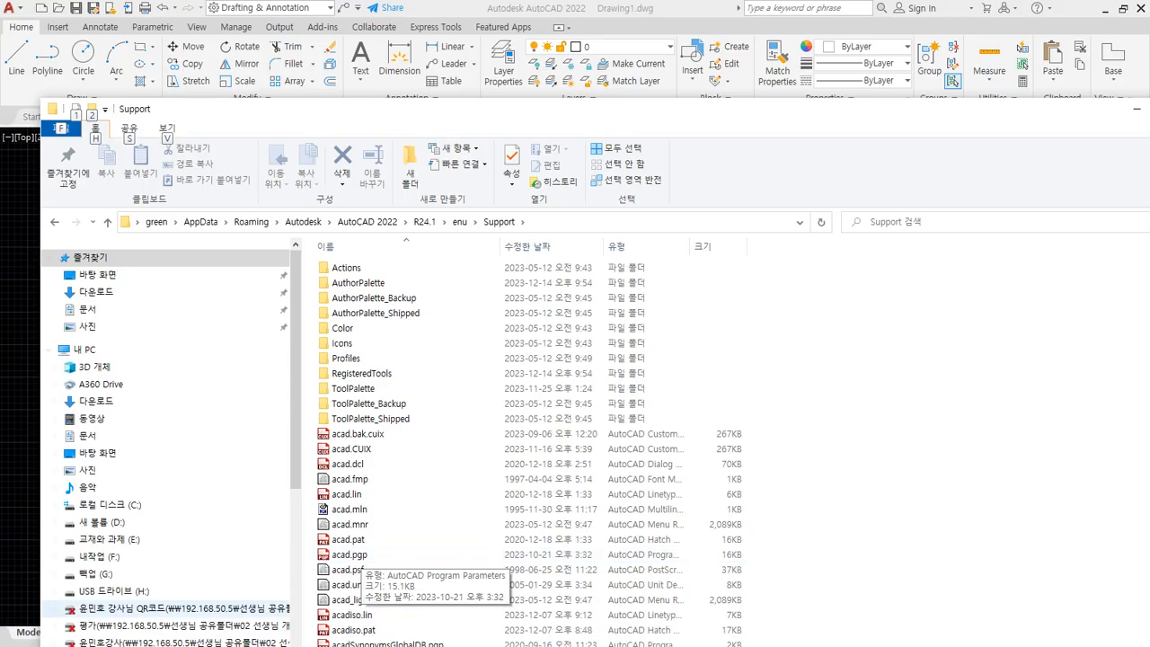
- Switch to the Notepad lecture notes and add the line "다중선유형 (acadiso.mnl)" after the acad.pgp line
key(alt)
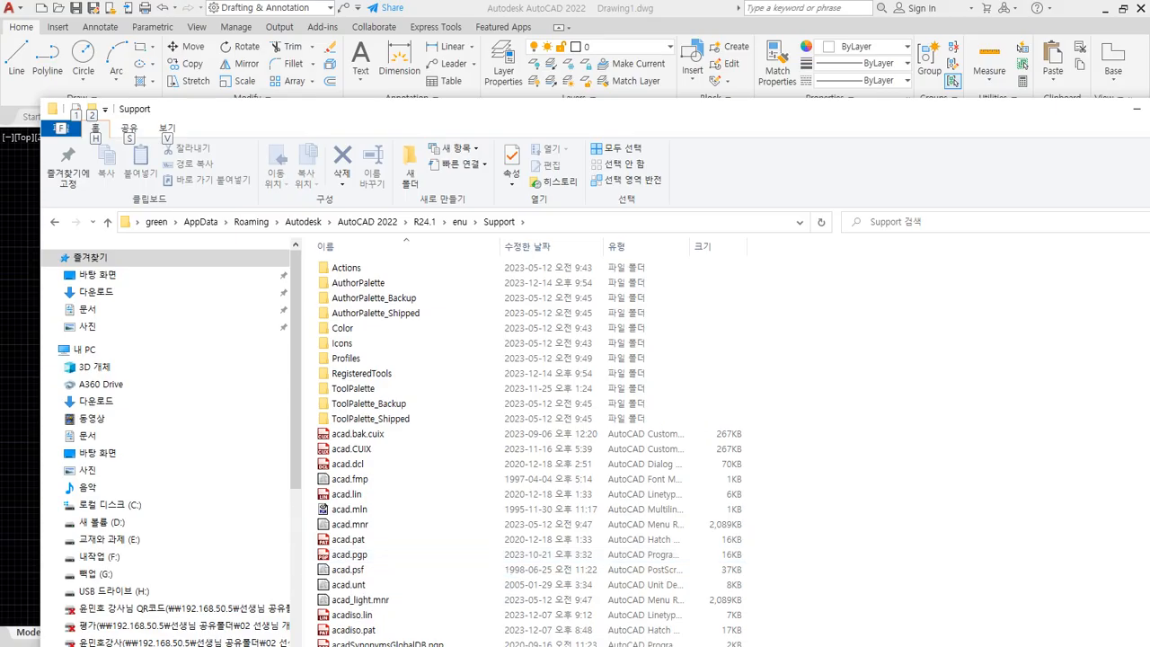
key(alt+Tab)
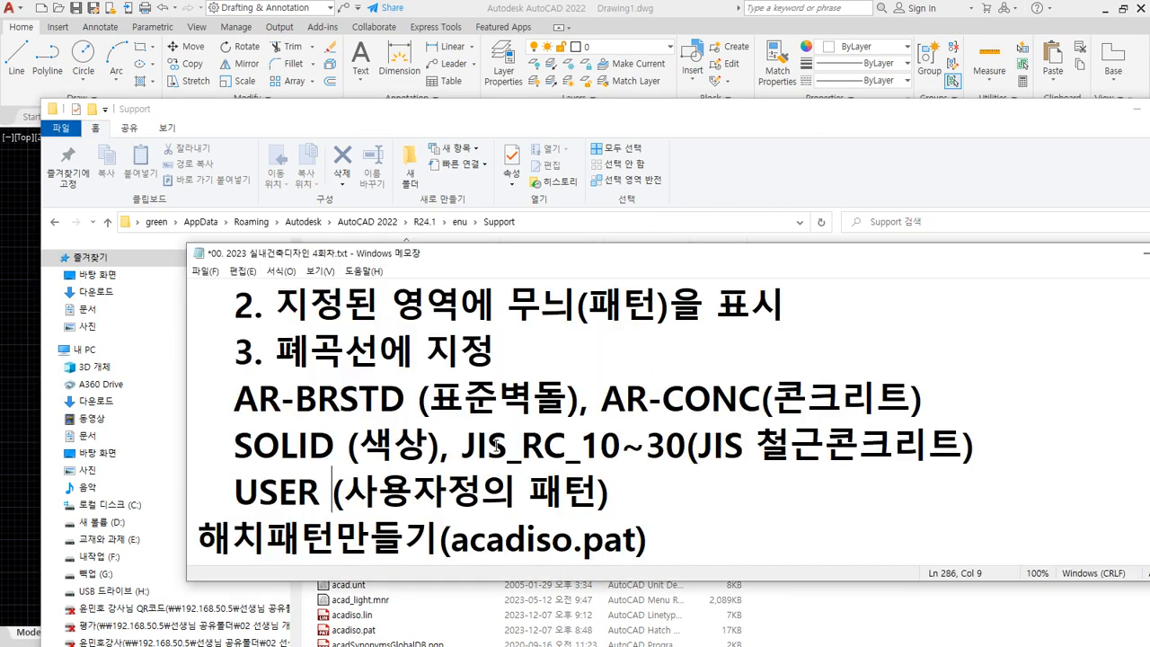
scroll(800, 461, down, 1)
click(713, 545)
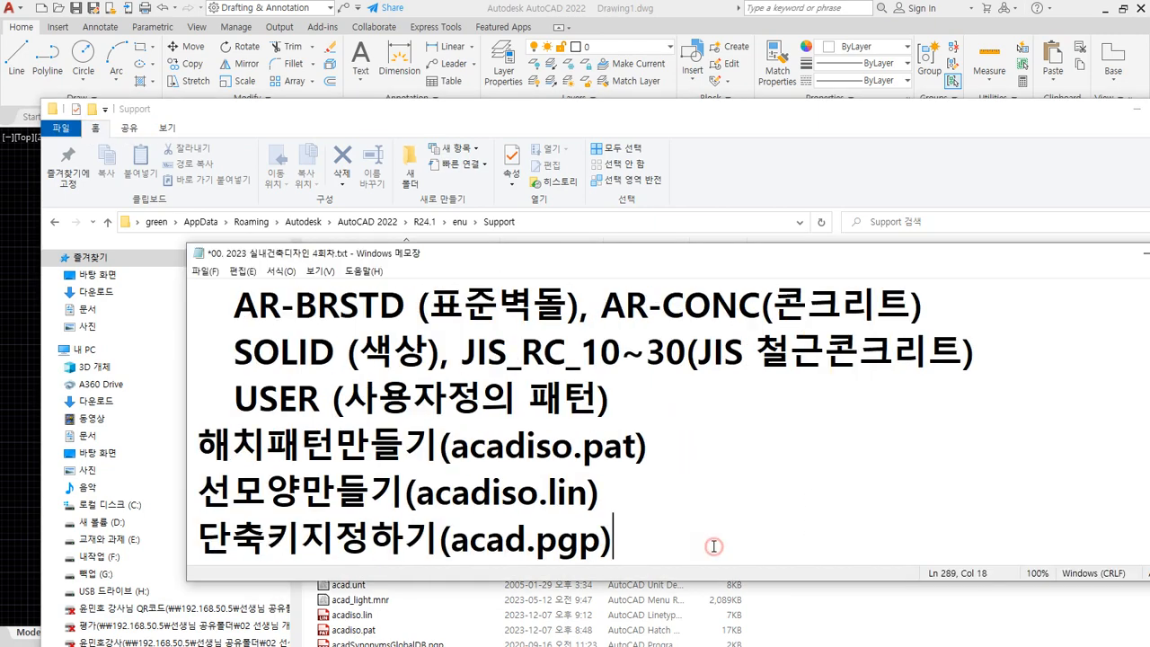
key(Return)
text(EK)
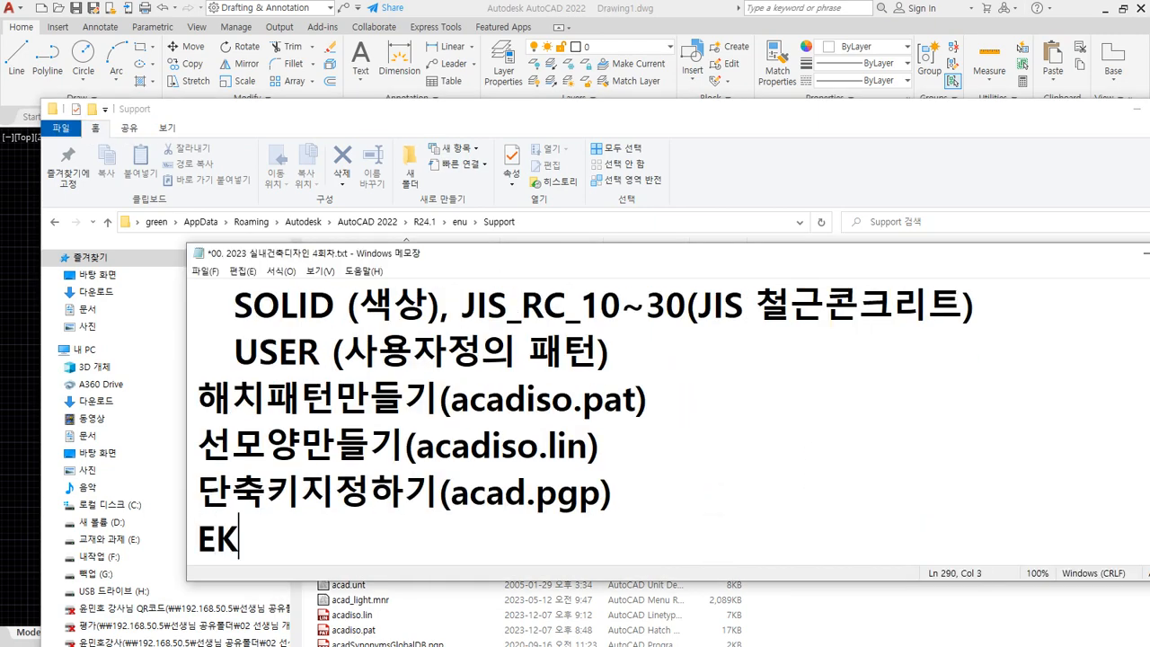
key(BackSpace)
key(BackSpace)
text(다중선)
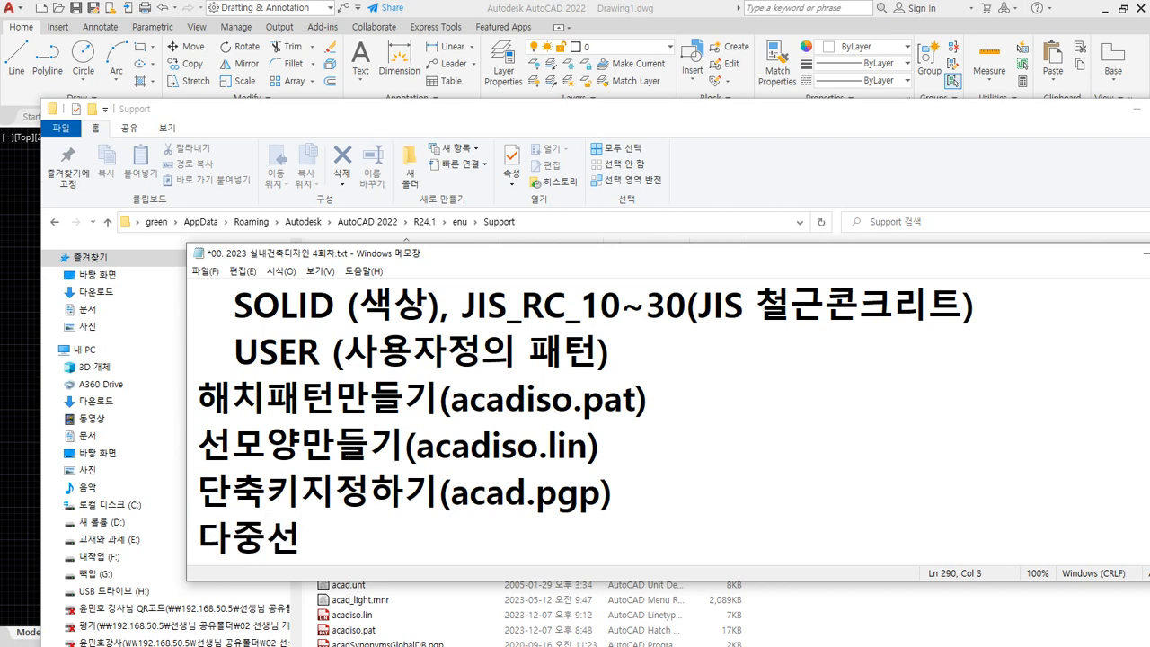
text(유형)
text(ACA)
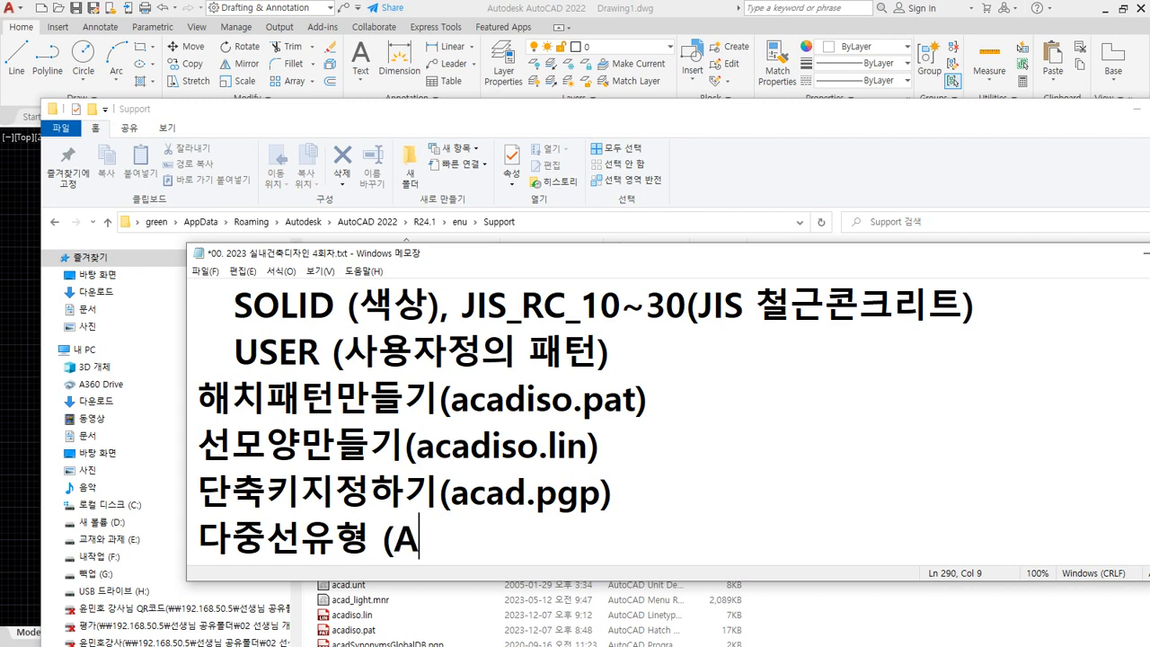
key(BackSpace)
key(BackSpace)
key(BackSpace)
text(acadiso.)
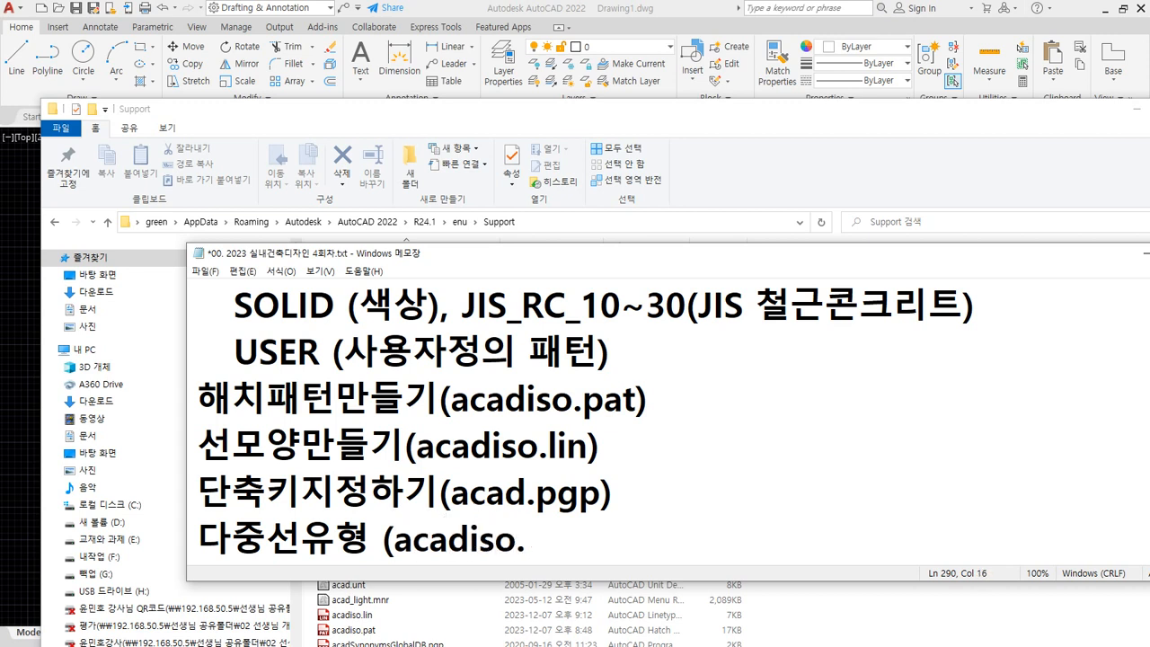
text(mnl))
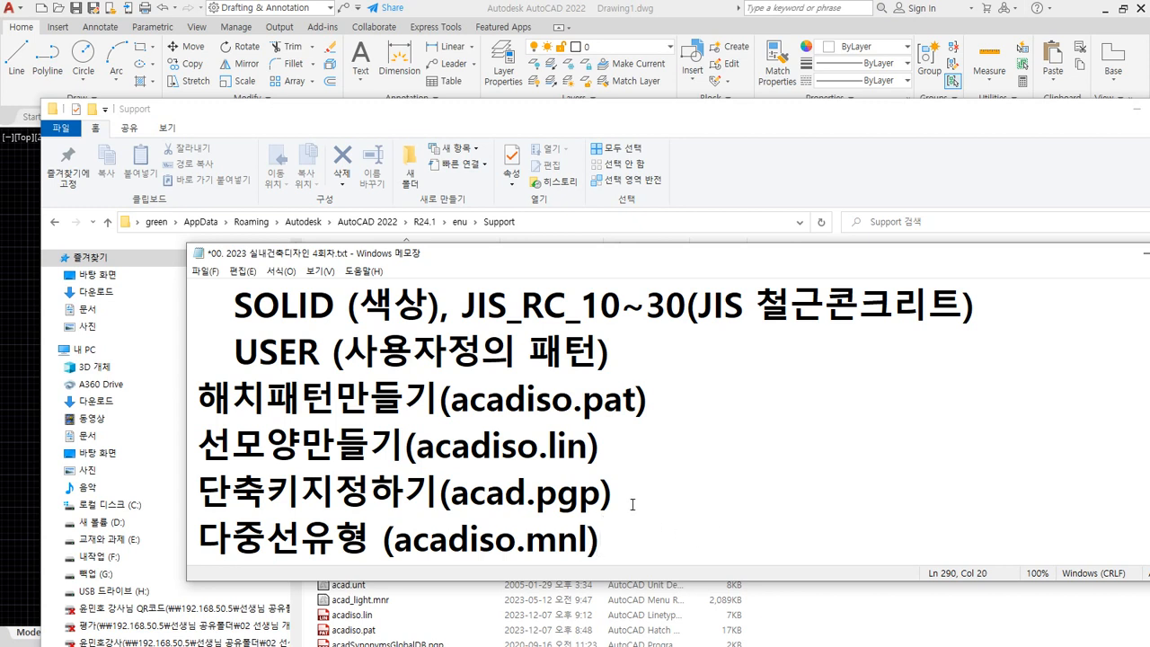
- Move the "다중선유형 (acadiso.mnl)" line from the end of the notes to directly below the acadiso.pat line
key(shift+Home)
key(ctrl+c)
key(BackSpace)
key(BackSpace)
click(669, 435)
key(Return)
key(ctrl+v)
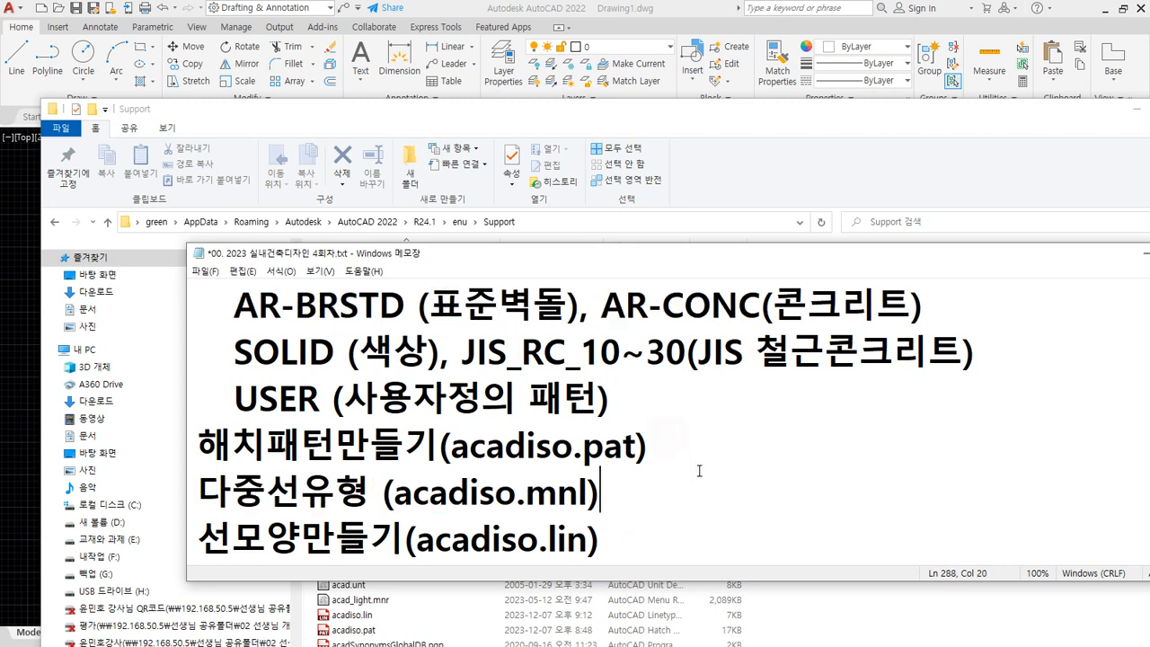
- Move the "다중선유형 (acadiso.mnl)" line above the "해치패턴만들기(acadiso.pat)" line
scroll(654, 410, down, 1)
key(shift+Down)
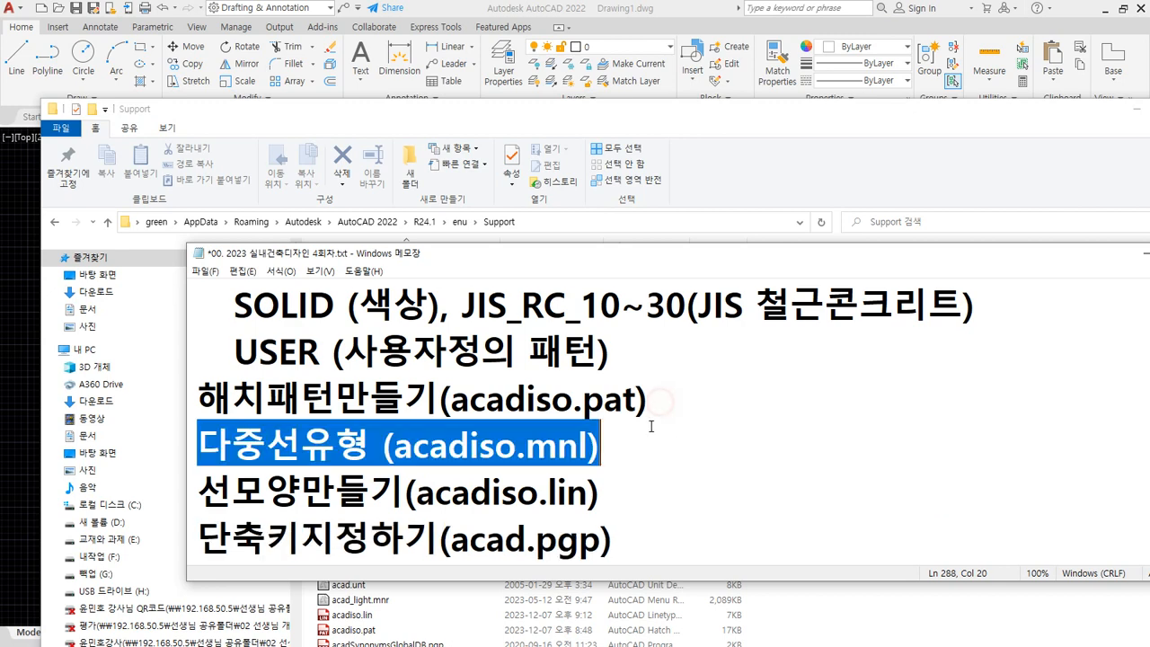
key(BackSpace)
key(Up)
key(Up)
key(ctrl+z)
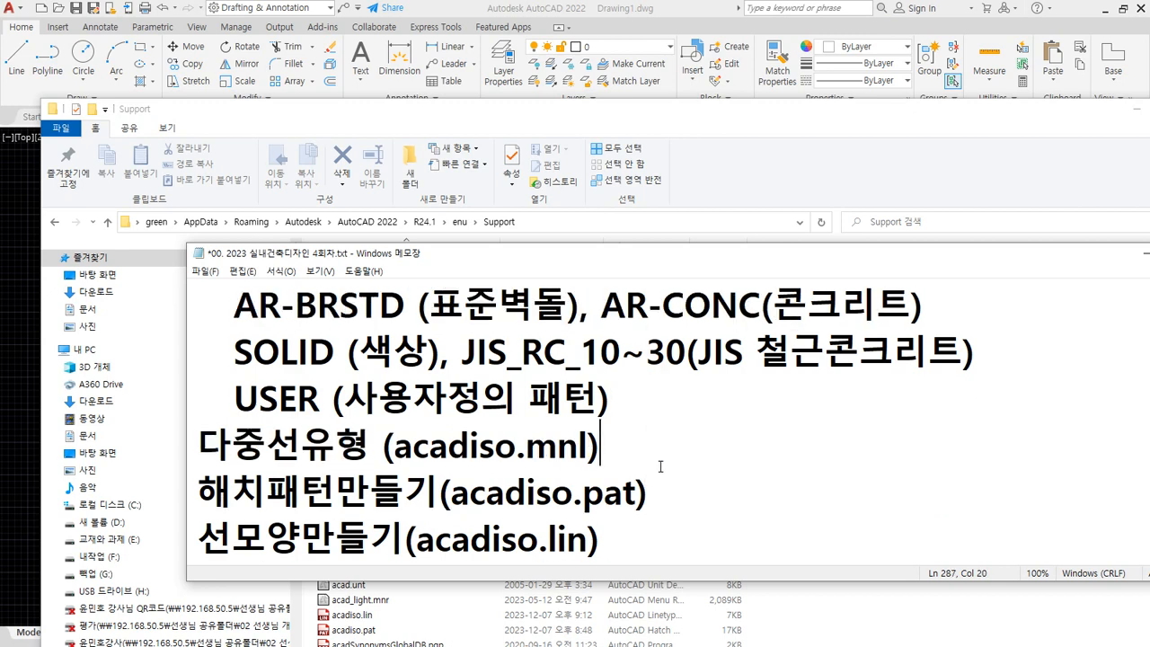
scroll(661, 466, down, 1)
drag(201, 417, 615, 415)
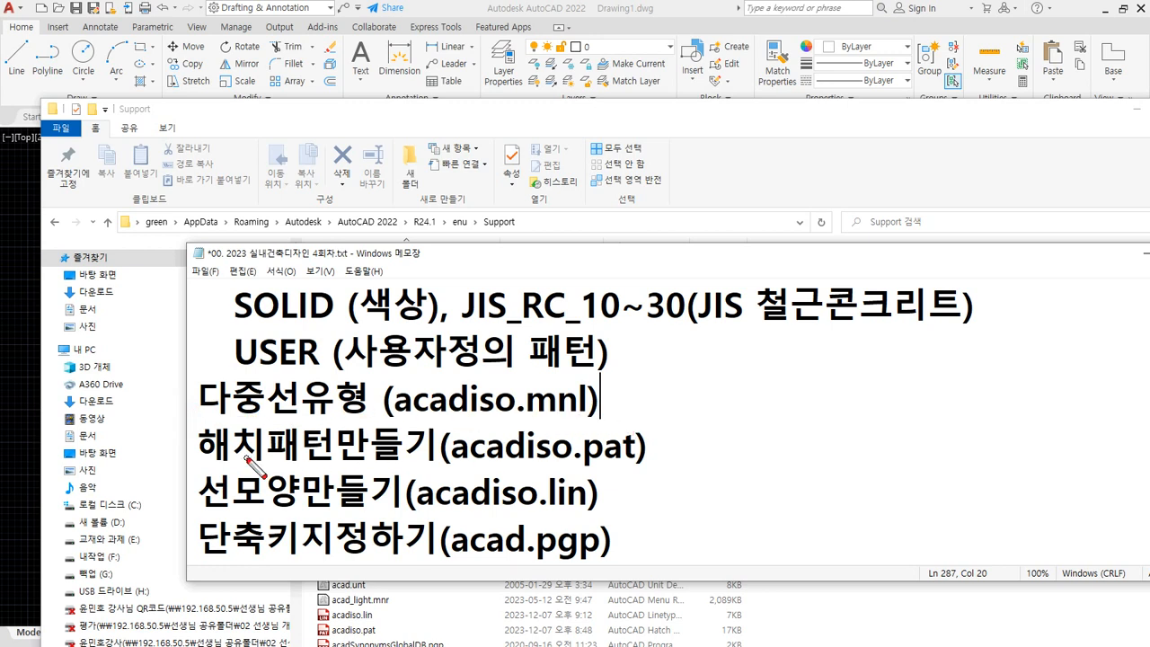
drag(204, 465, 660, 467)
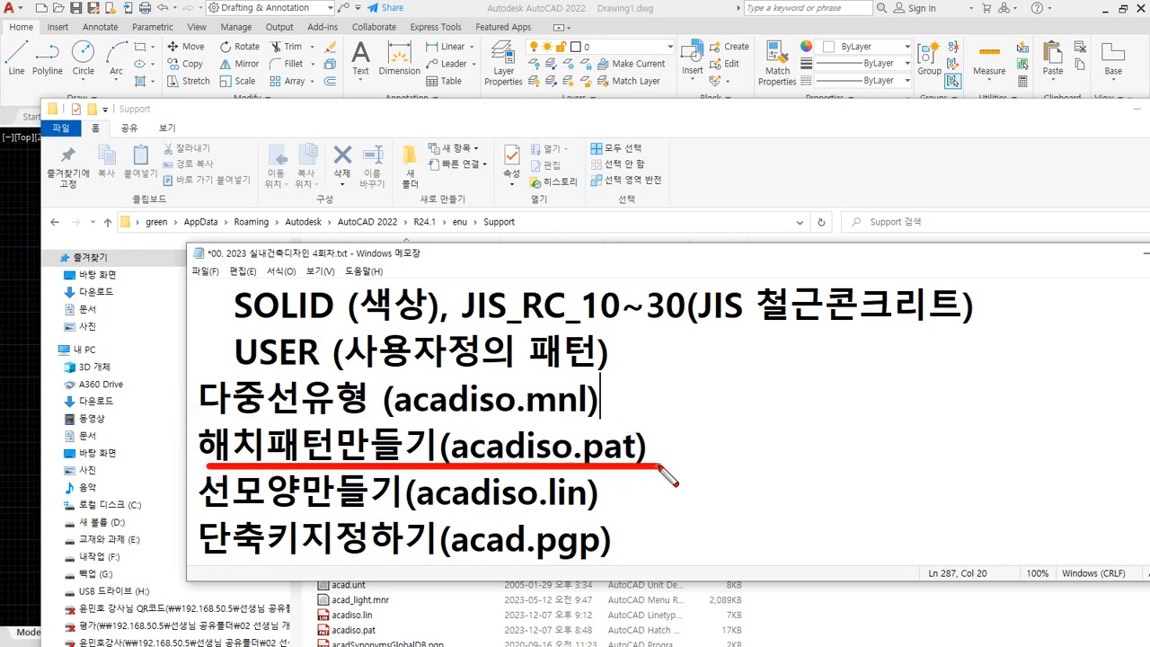
drag(205, 516, 616, 516)
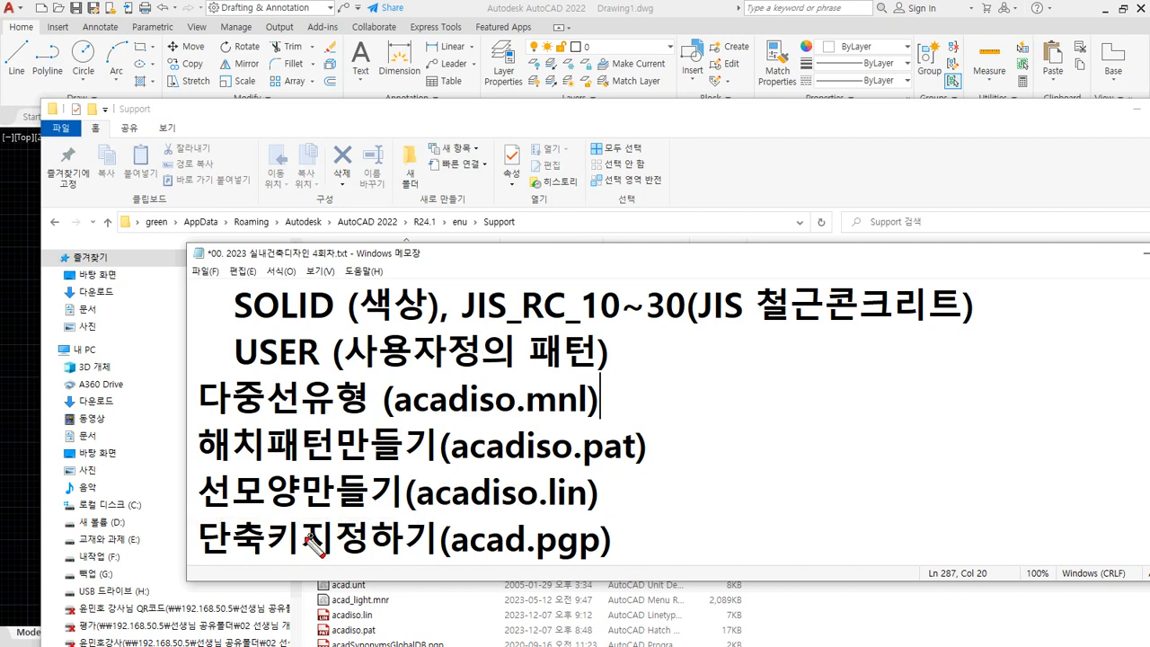
drag(197, 560, 626, 563)
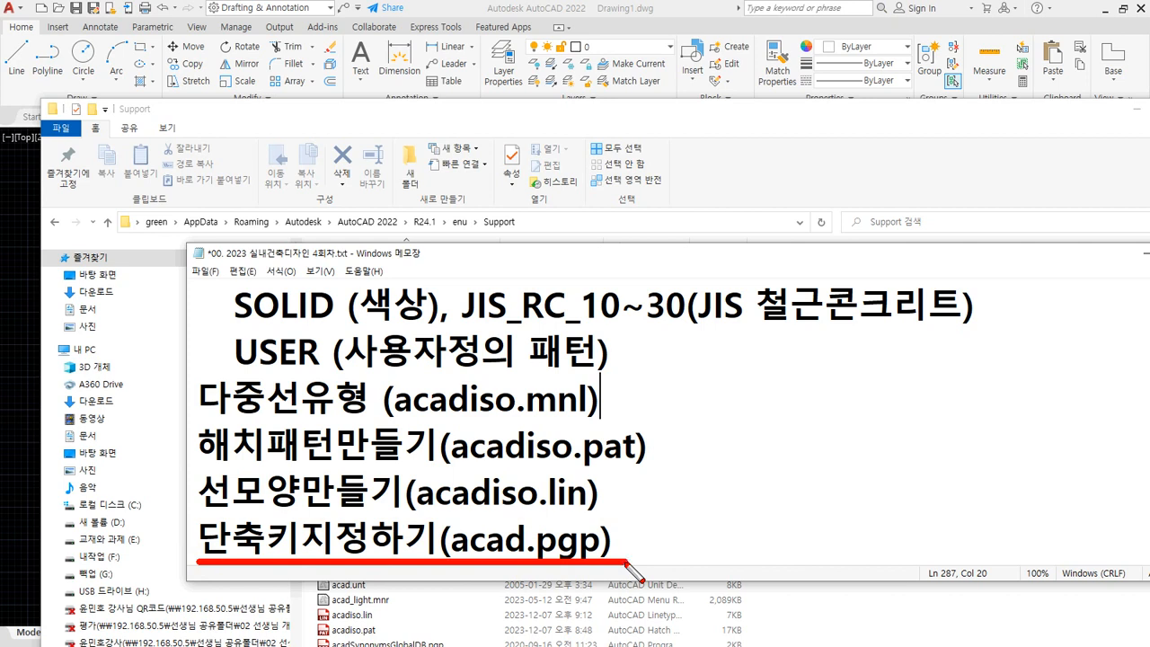
drag(201, 467, 671, 468)
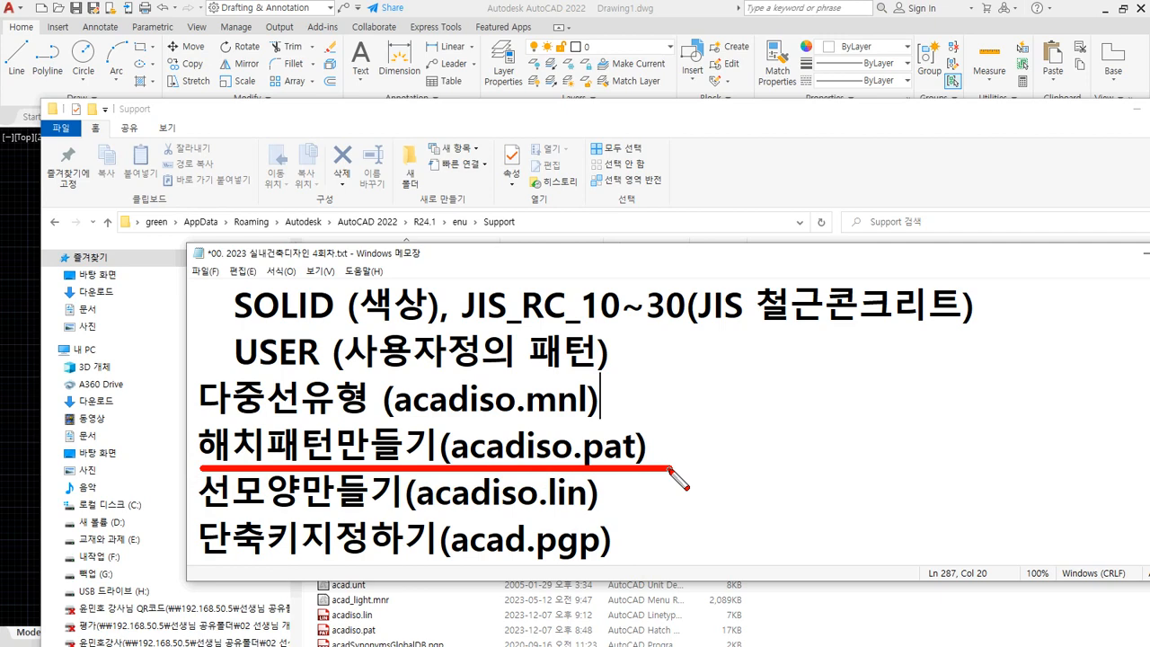
- Return to the Support folder in File Explorer and select the acadiso.pat file
click(664, 112)
scroll(648, 420, down, 2)
scroll(648, 420, down, 1)
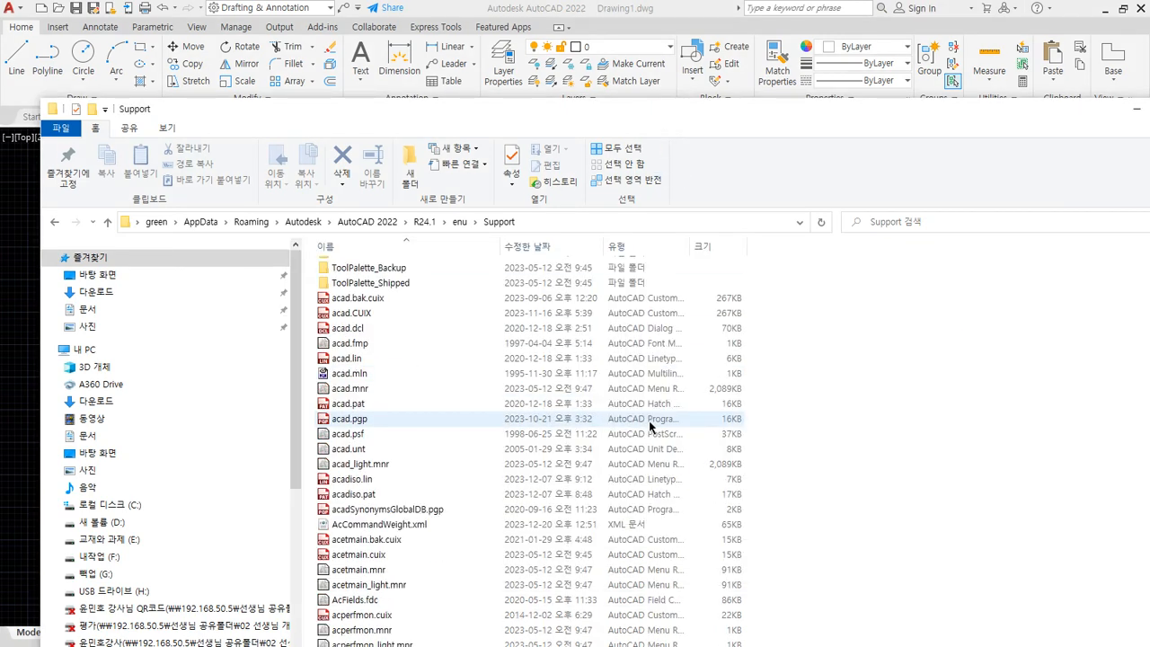
scroll(652, 430, down, 1)
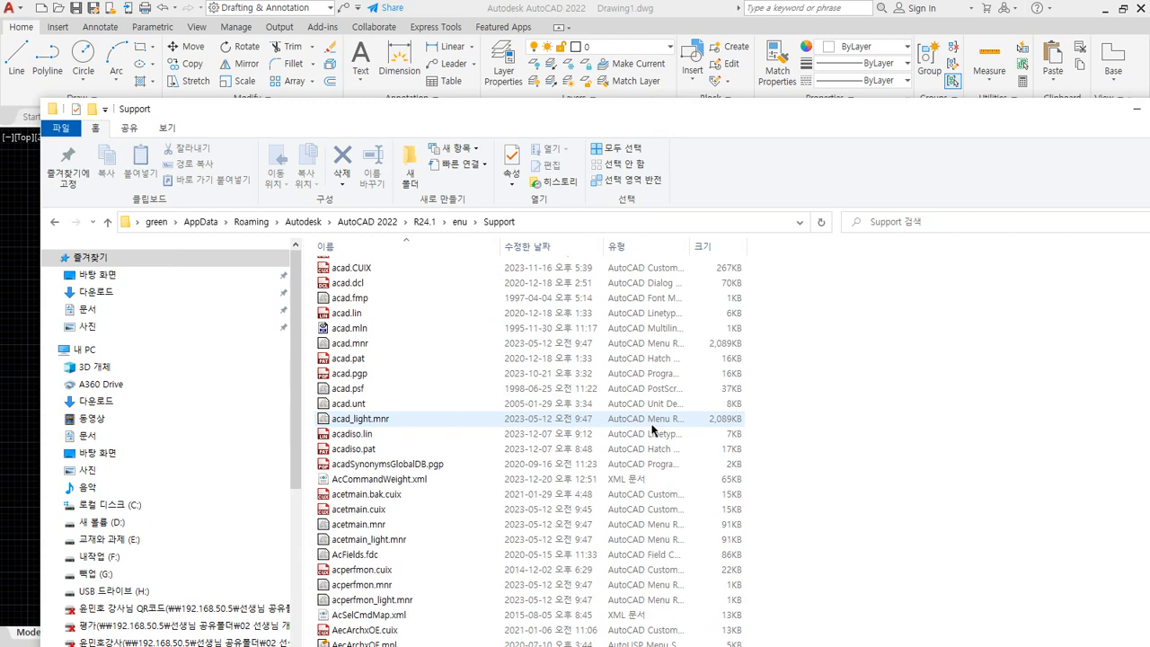
click(377, 451)
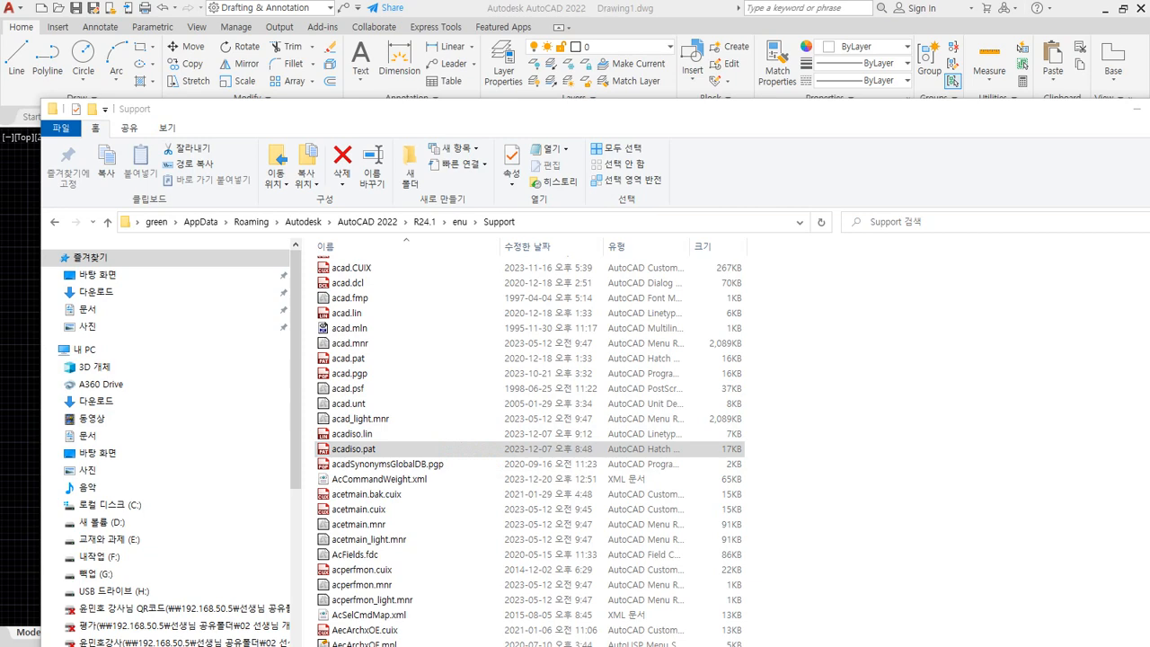
- Launch a new empty Notepad window by running "notepad" from the Windows Run dialog
key(super+r)
drag(235, 355, 527, 295)
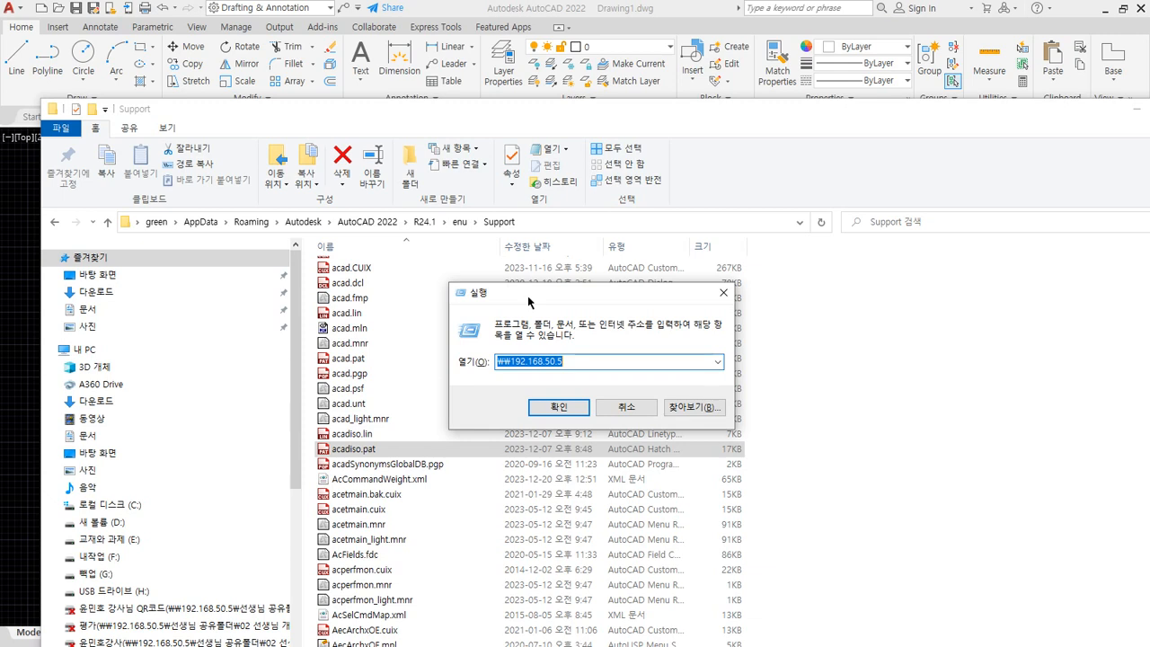
text(notepad)
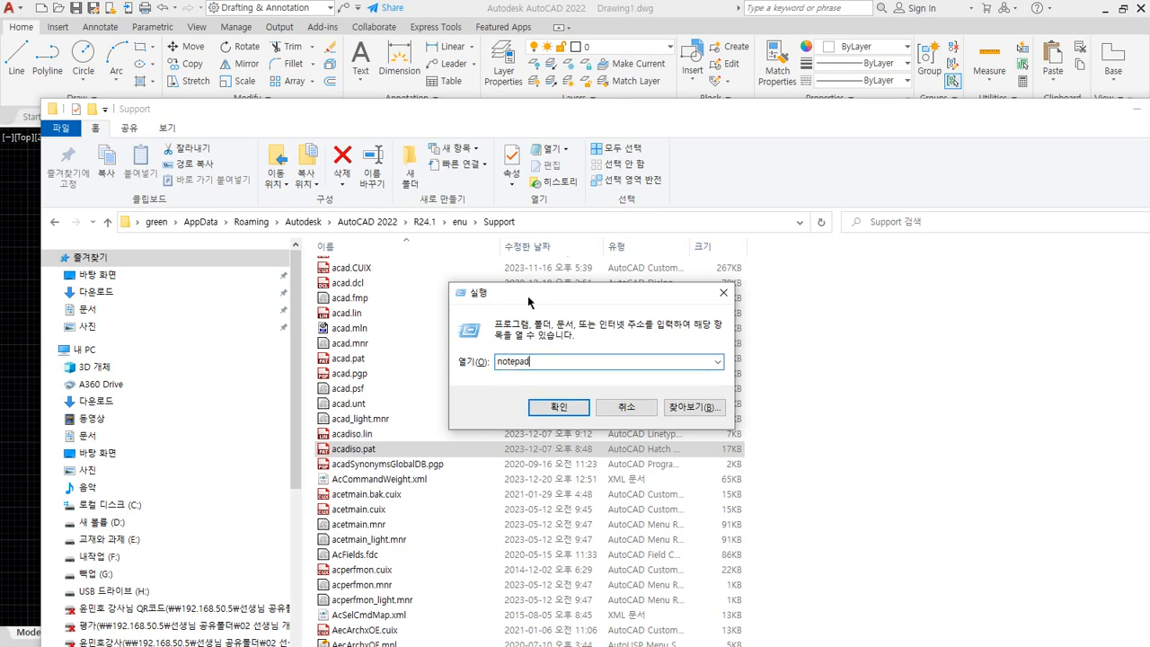
key(Return)
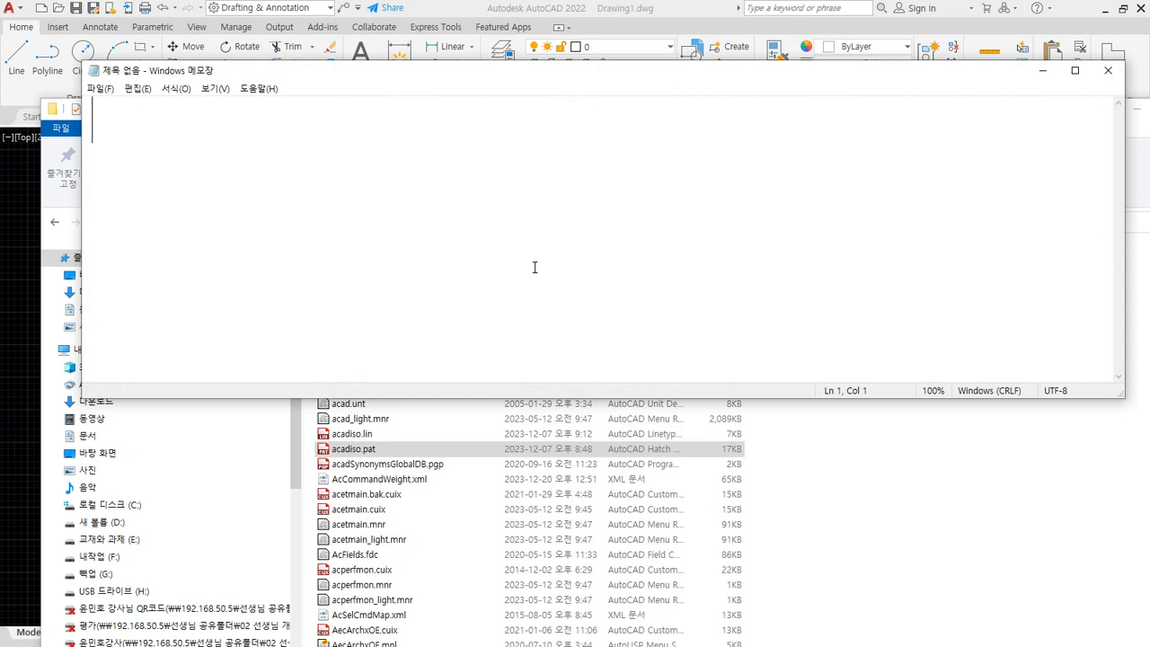
- Write the note "윈도우키 + R = 실행창 = notepad = 메모장 실행" in the new Notepad document
text(윈도우키)
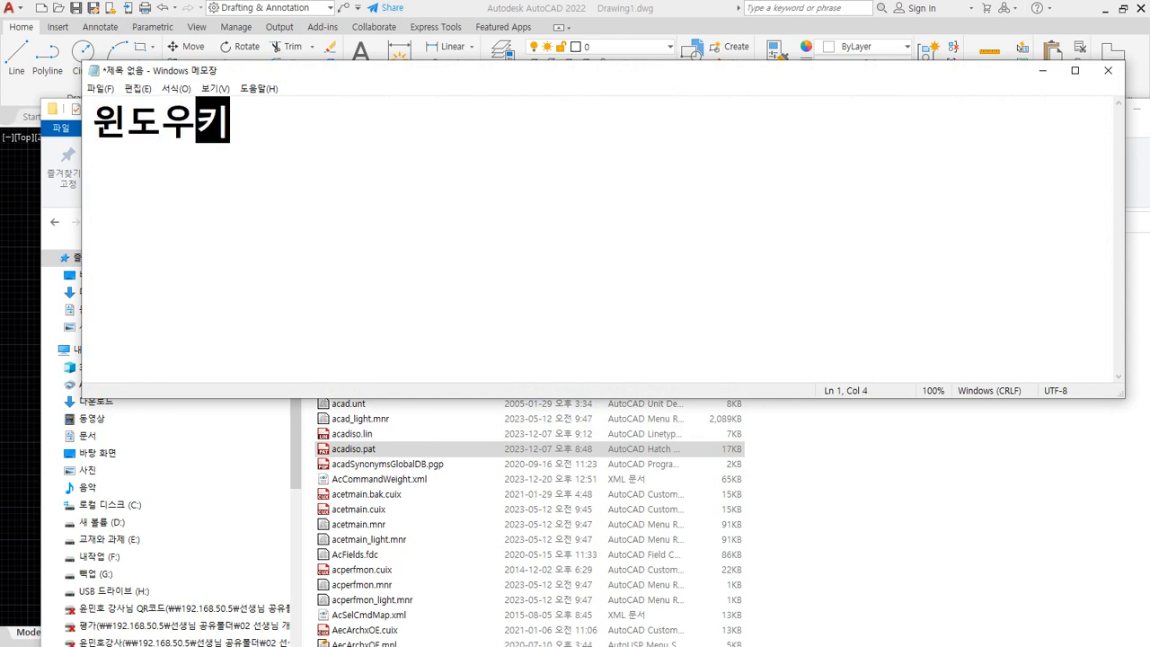
text( + R )
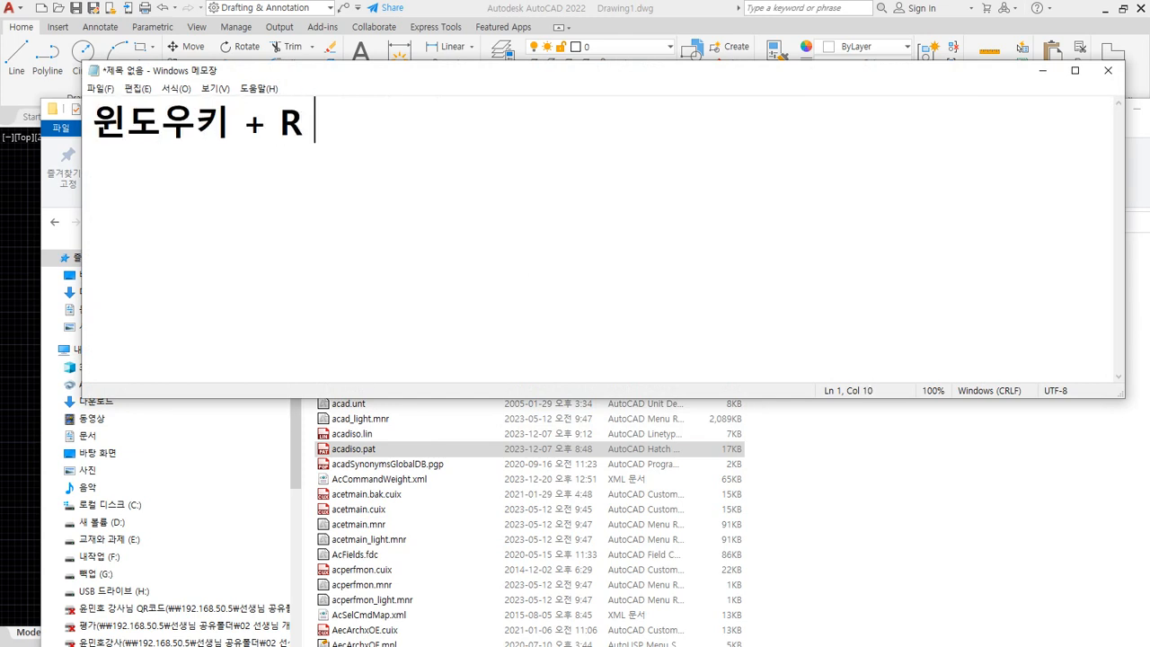
text(실행창)
key(Left)
key(Left)
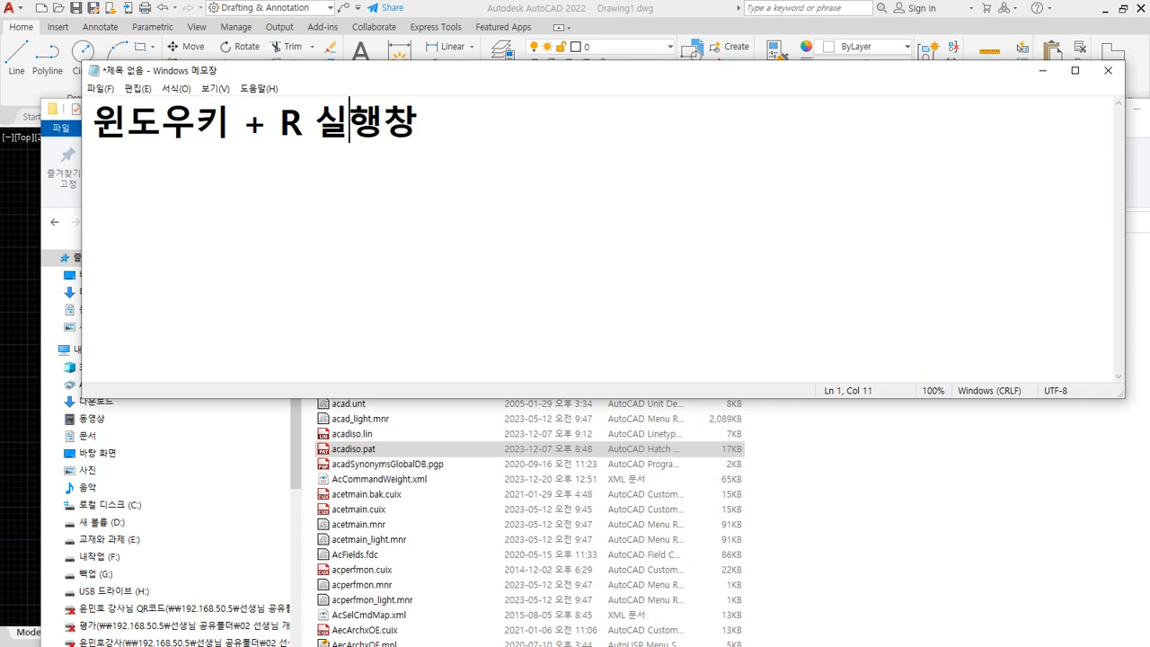
key(Left)
text(=)
key(End)
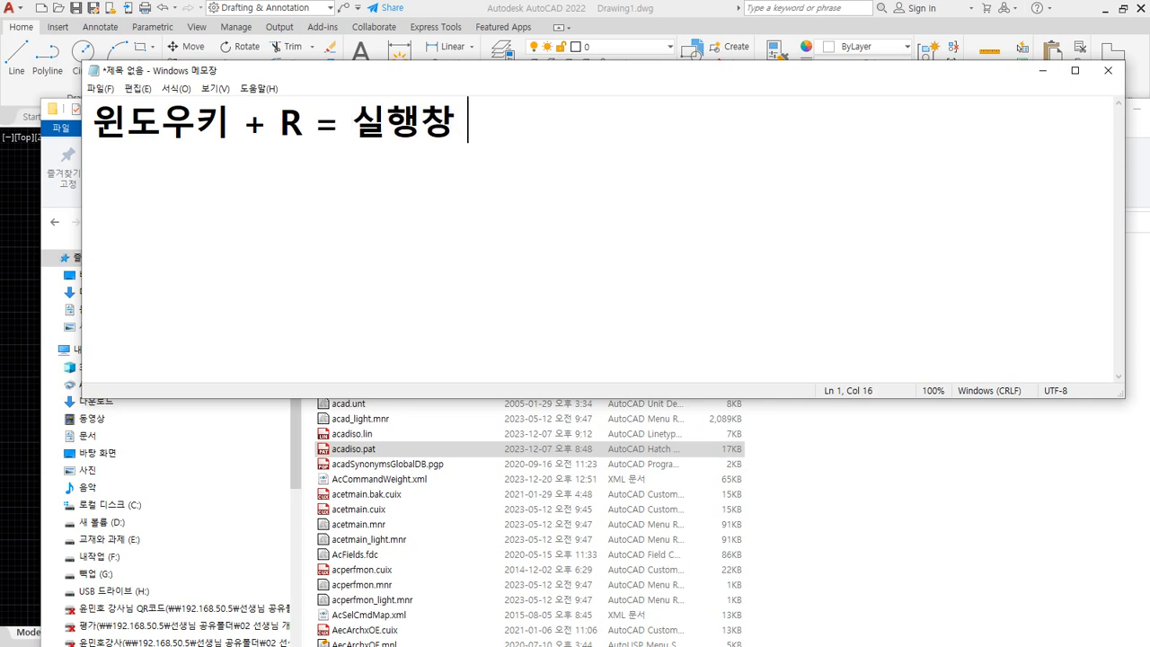
text(= note)
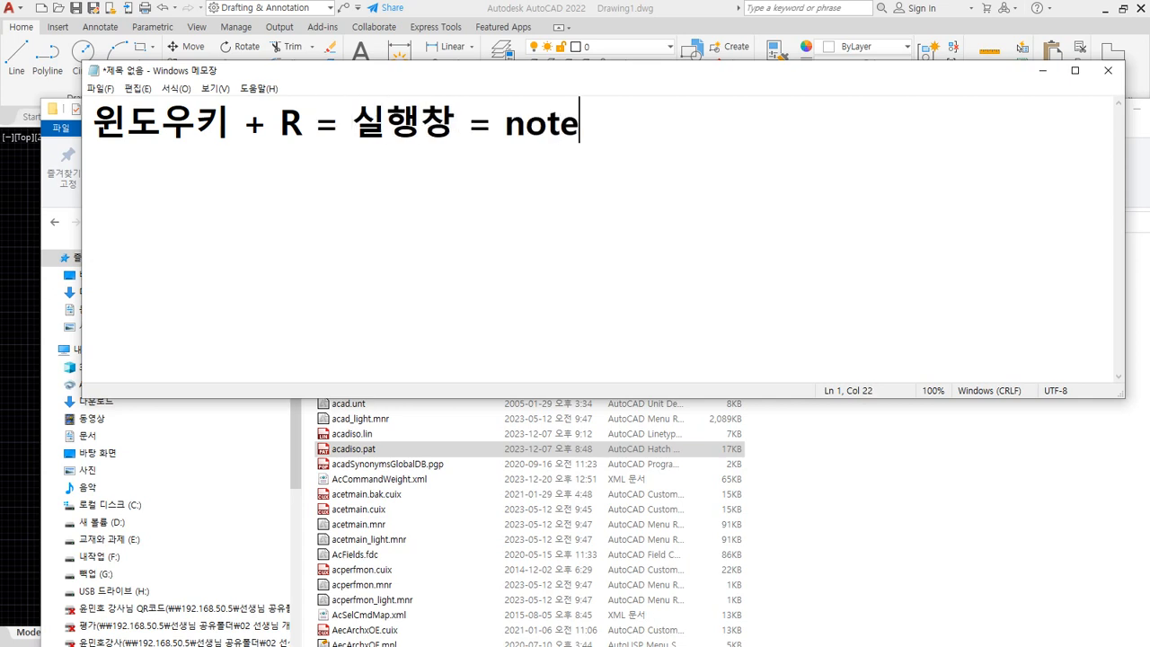
text(pad )
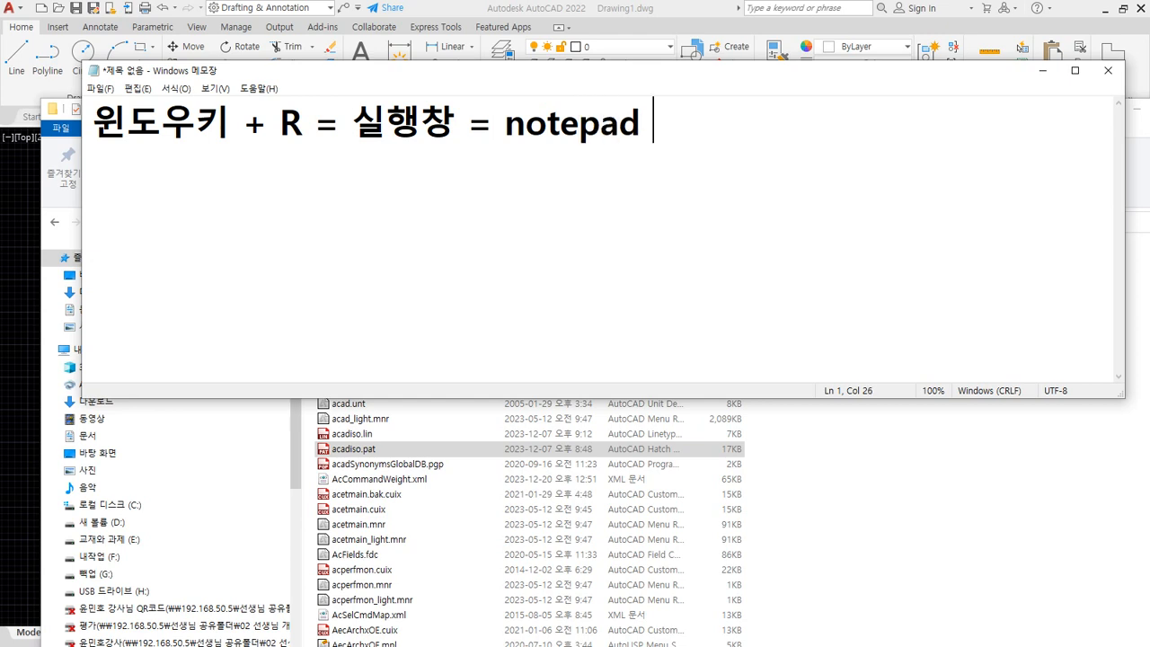
text(= 메)
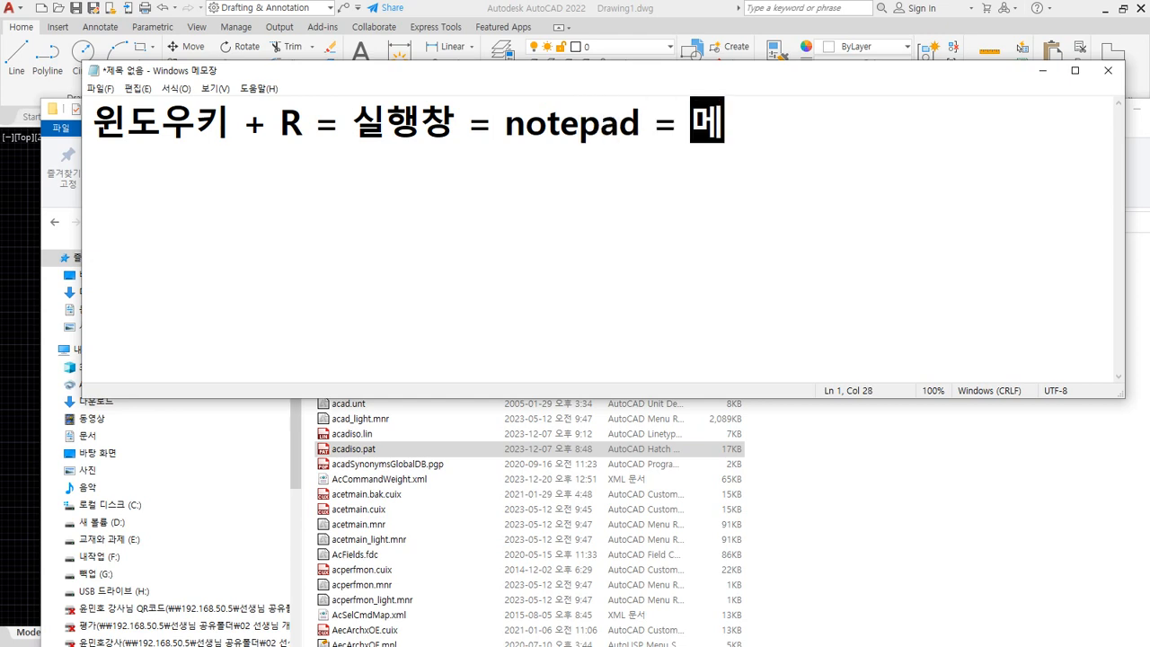
text(모장 실행)
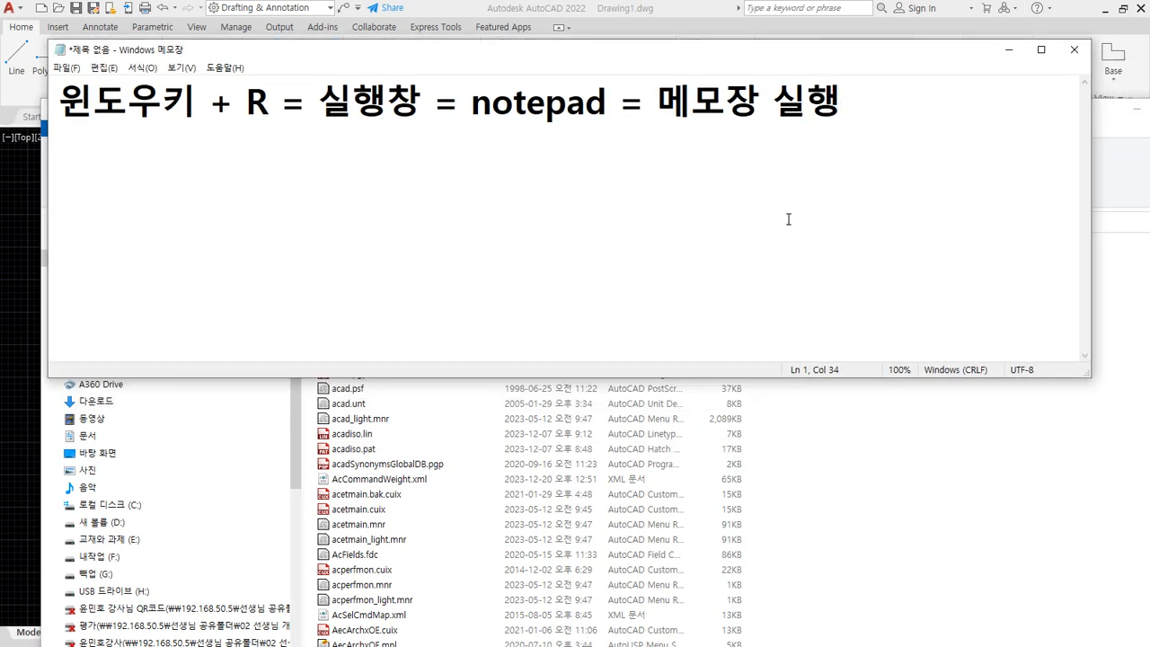
- Open acadiso.pat from the Support folder in the existing Notepad window, discarding the unsaved note
click(909, 449)
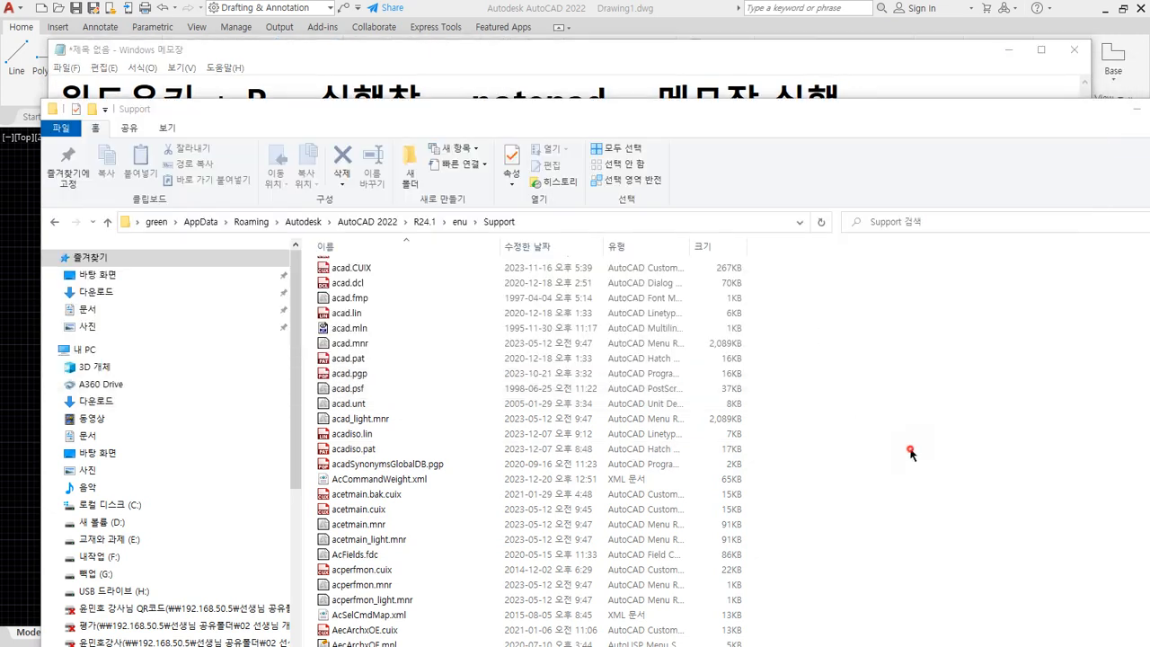
click(374, 451)
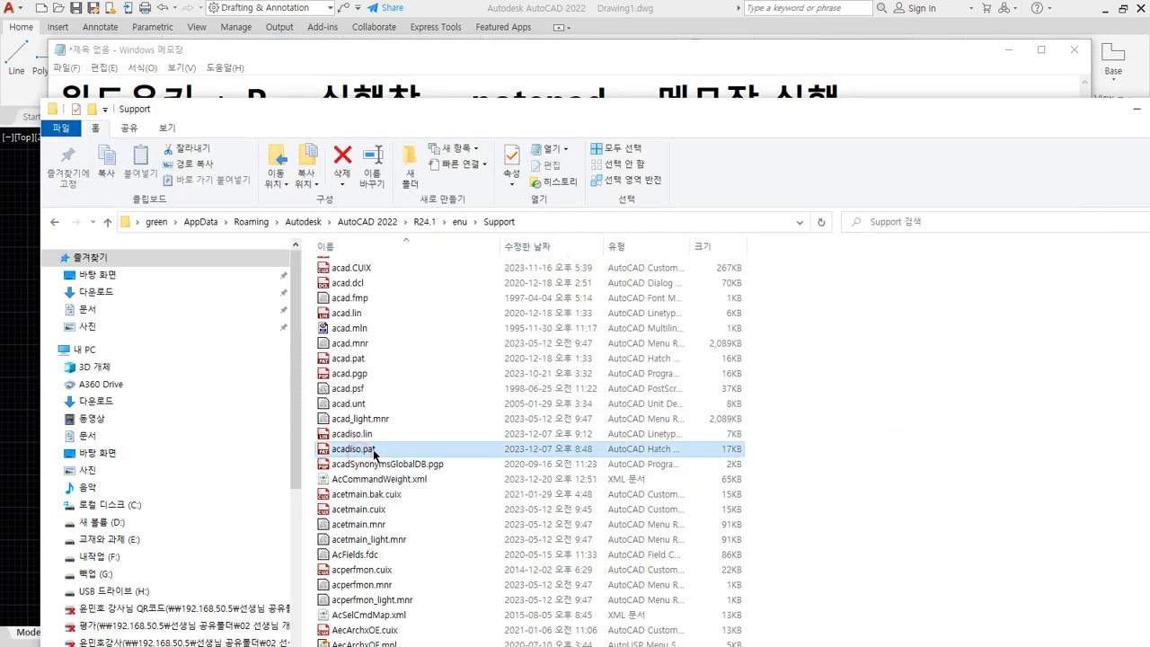
mouse_move(445, 115)
mouse_down()
mouse_move(447, 251)
mouse_move(455, 232)
mouse_up()
click(365, 569)
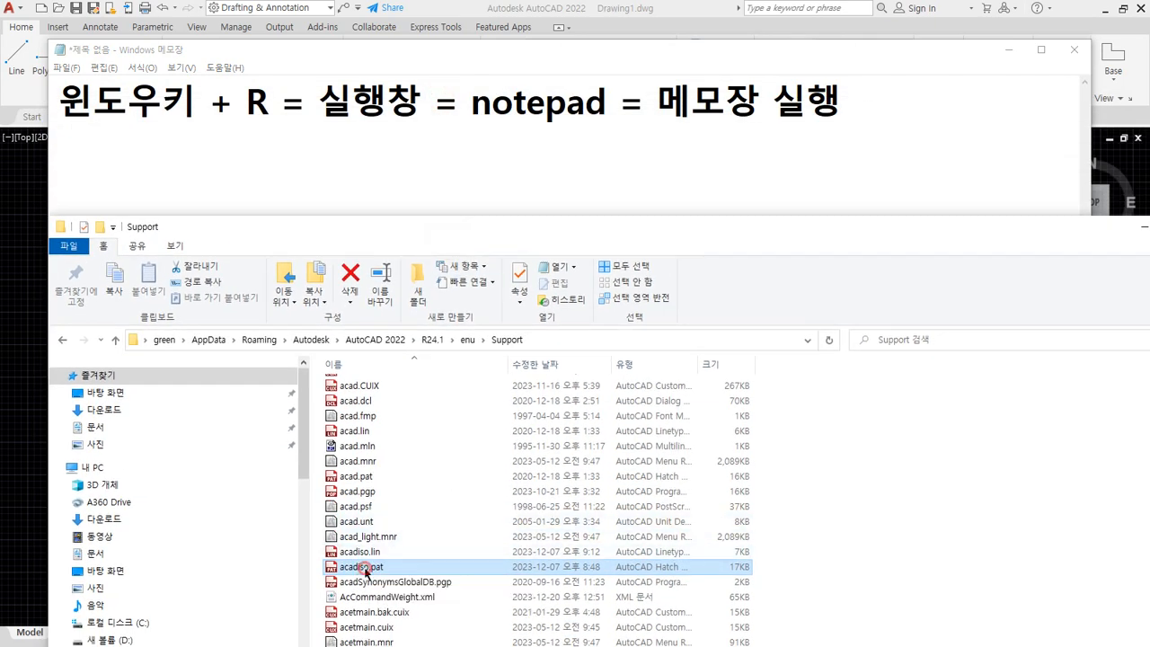
drag(364, 570, 428, 188)
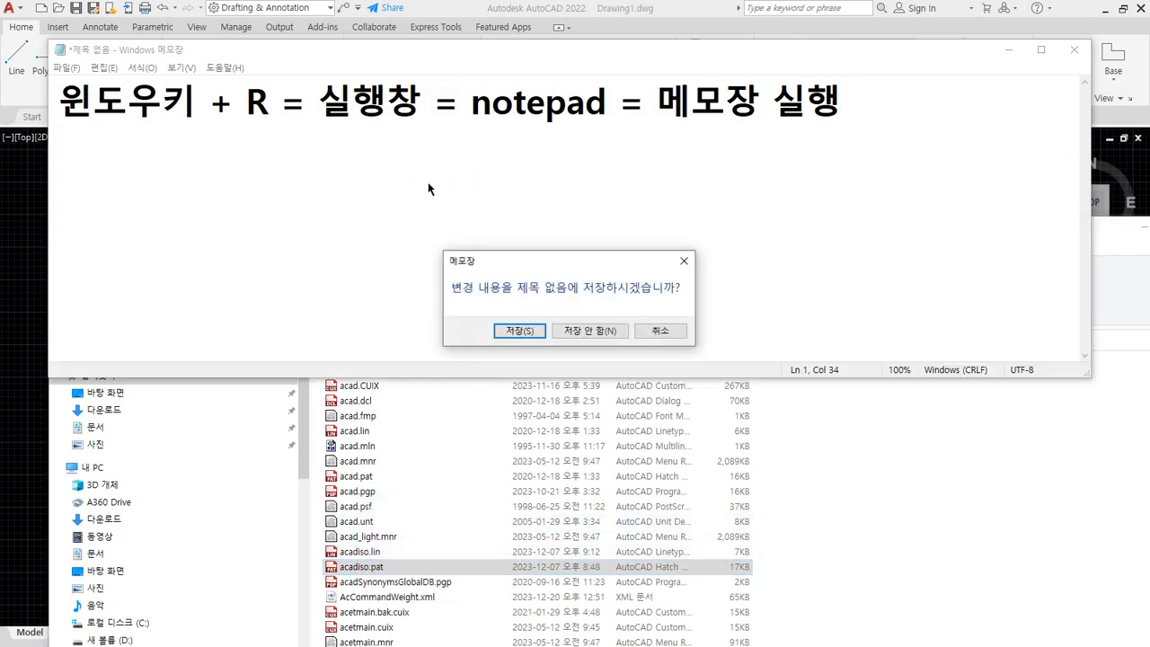
click(577, 330)
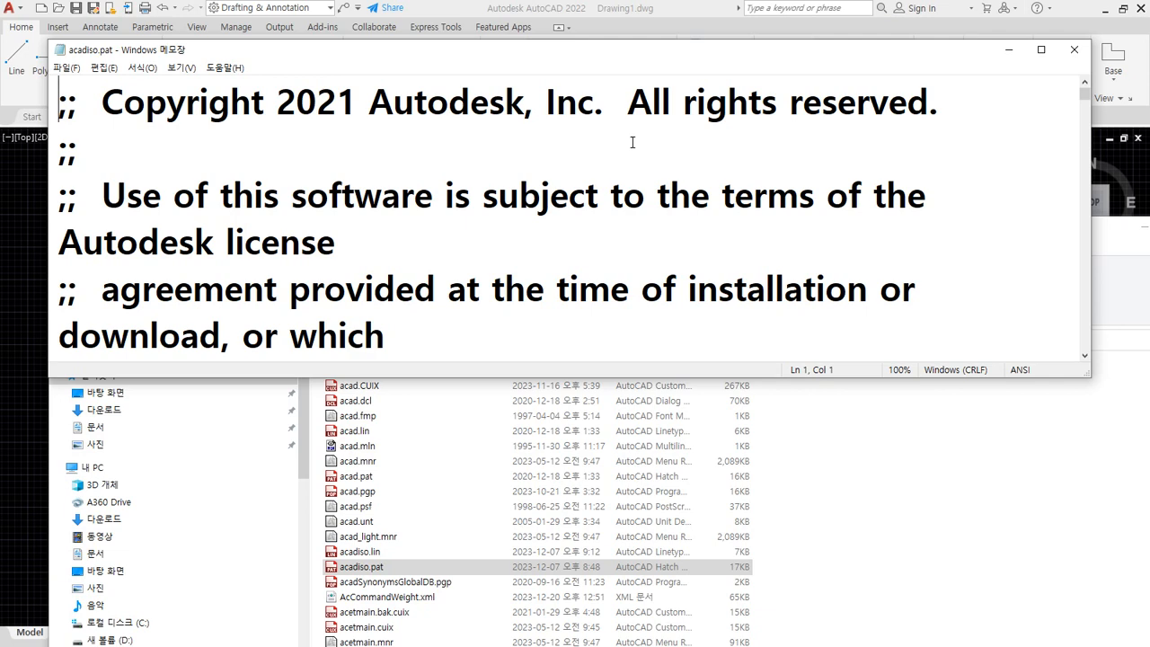
- Review the header comments of acadiso.pat and underline "AutoCAD Hatch Patterns" and "Customized for ISO scaling" with the screen pen
click(422, 198)
scroll(422, 192, down, 2)
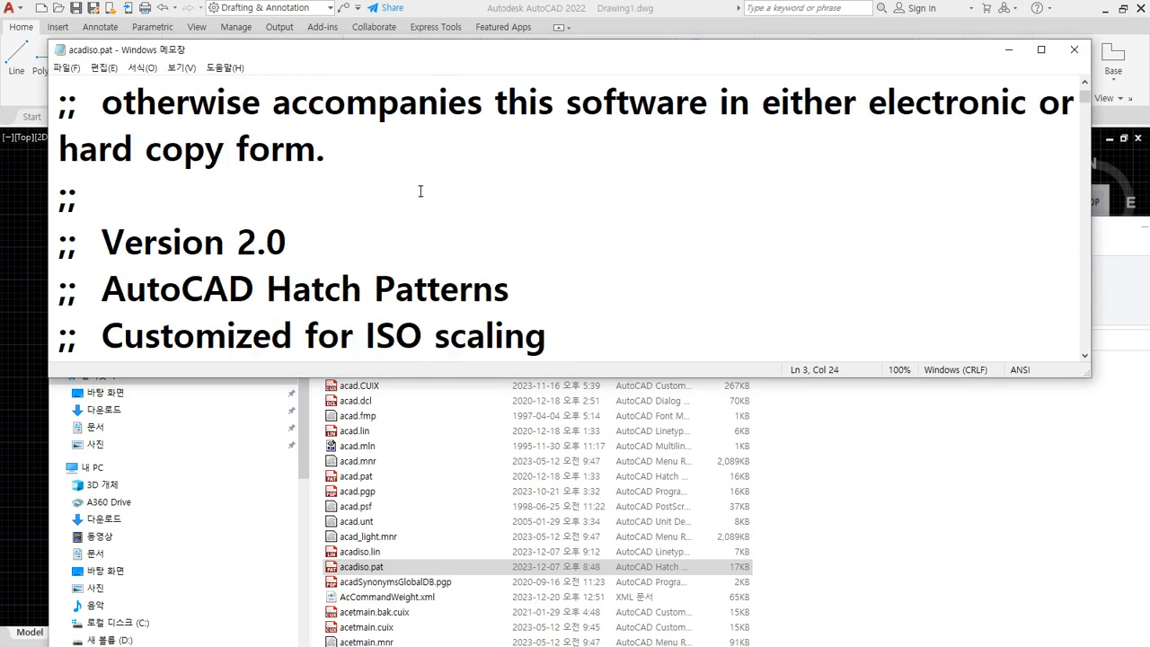
scroll(420, 192, down, 4)
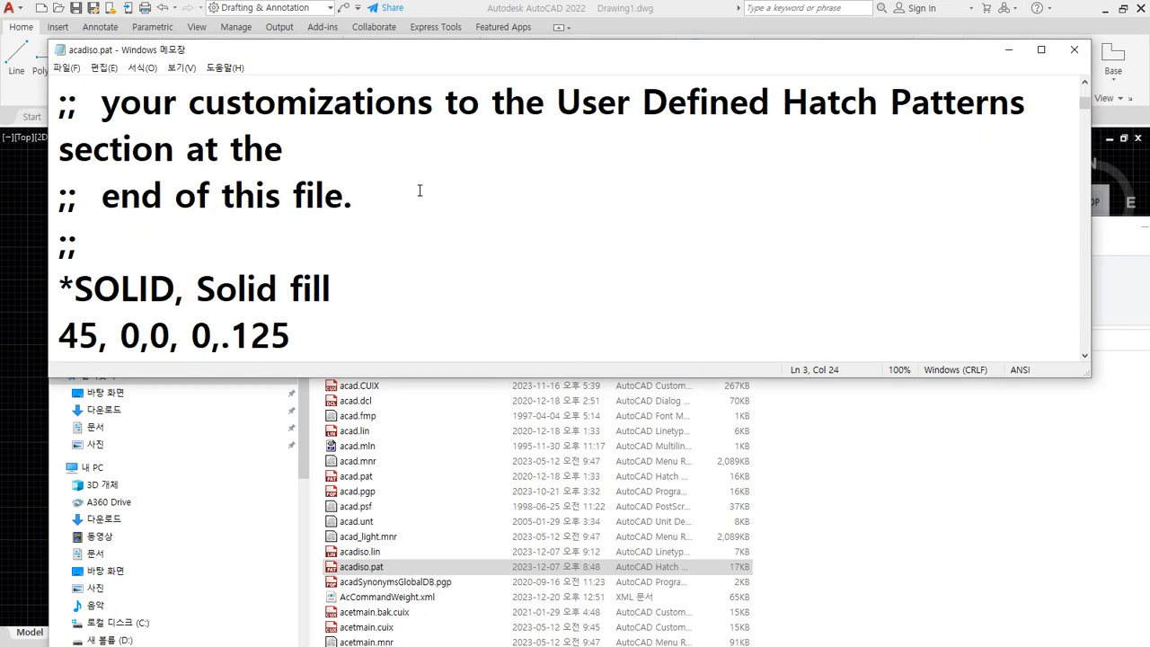
scroll(420, 191, up, 6)
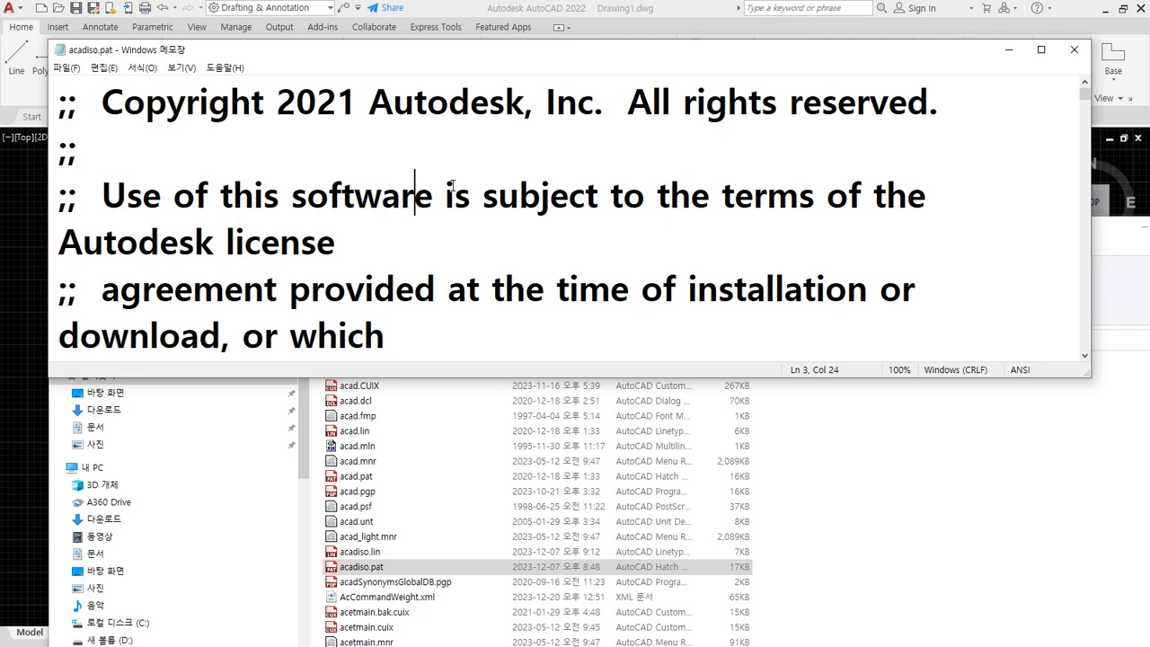
scroll(376, 192, down, 3)
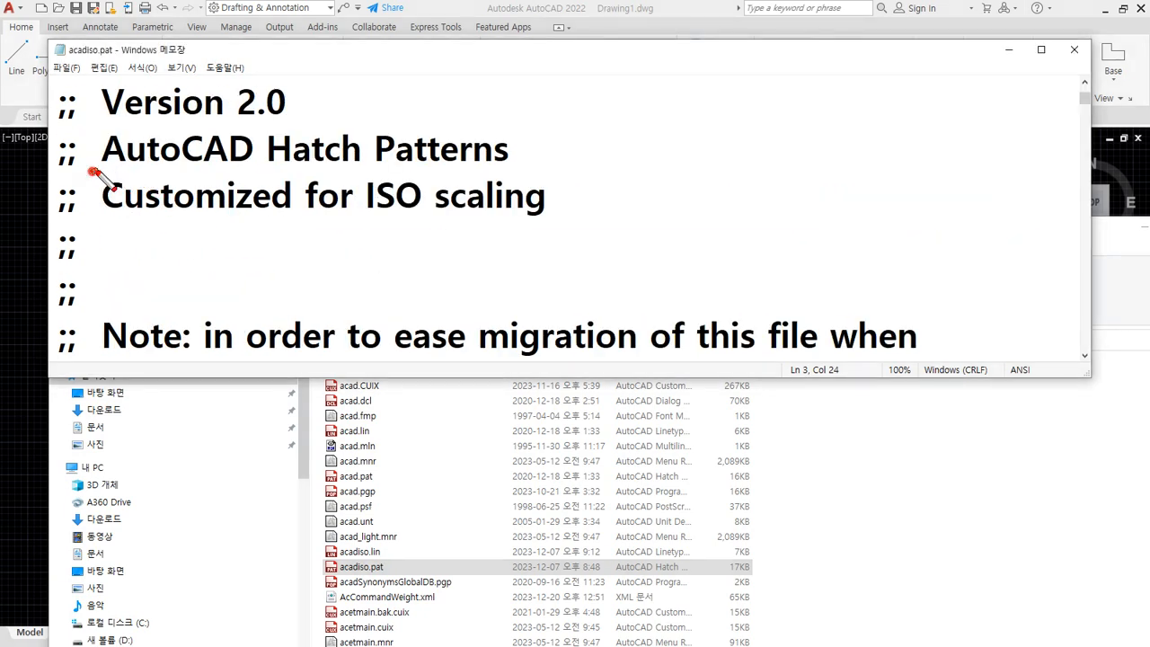
drag(90, 167, 525, 170)
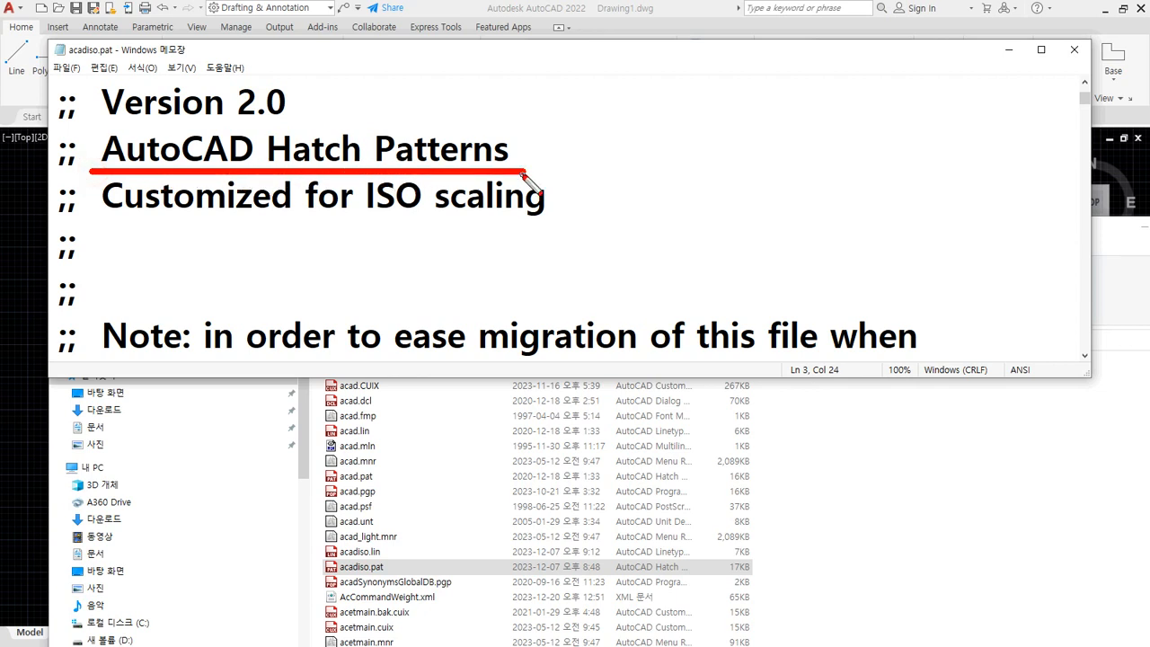
drag(113, 214, 572, 216)
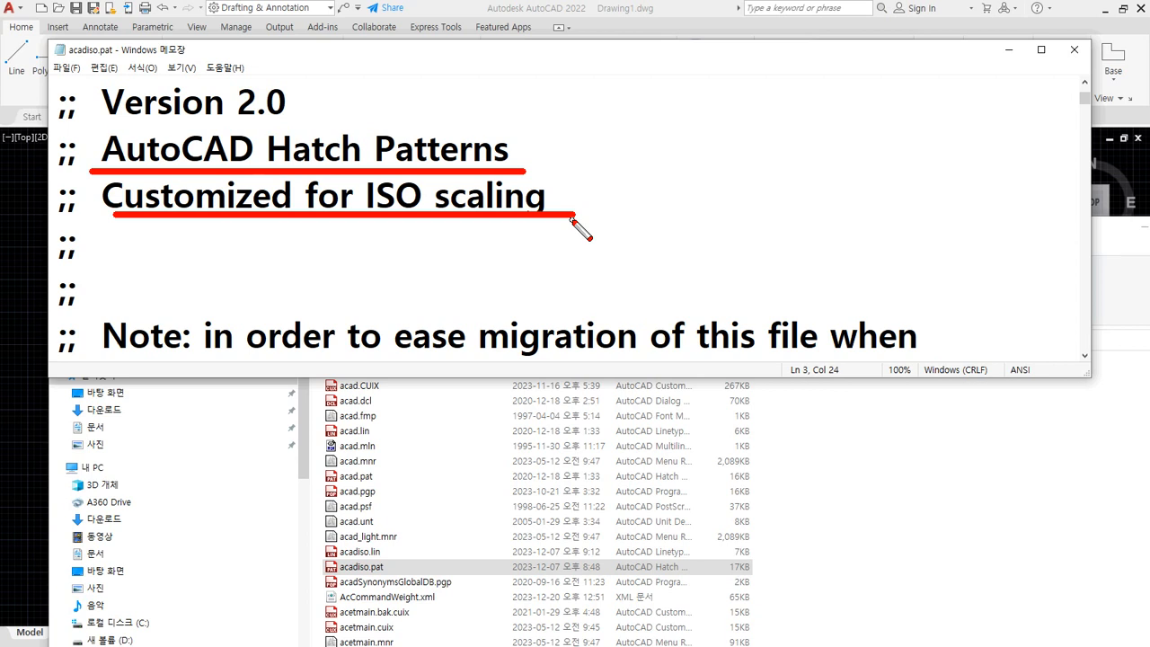
drag(571, 219, 108, 221)
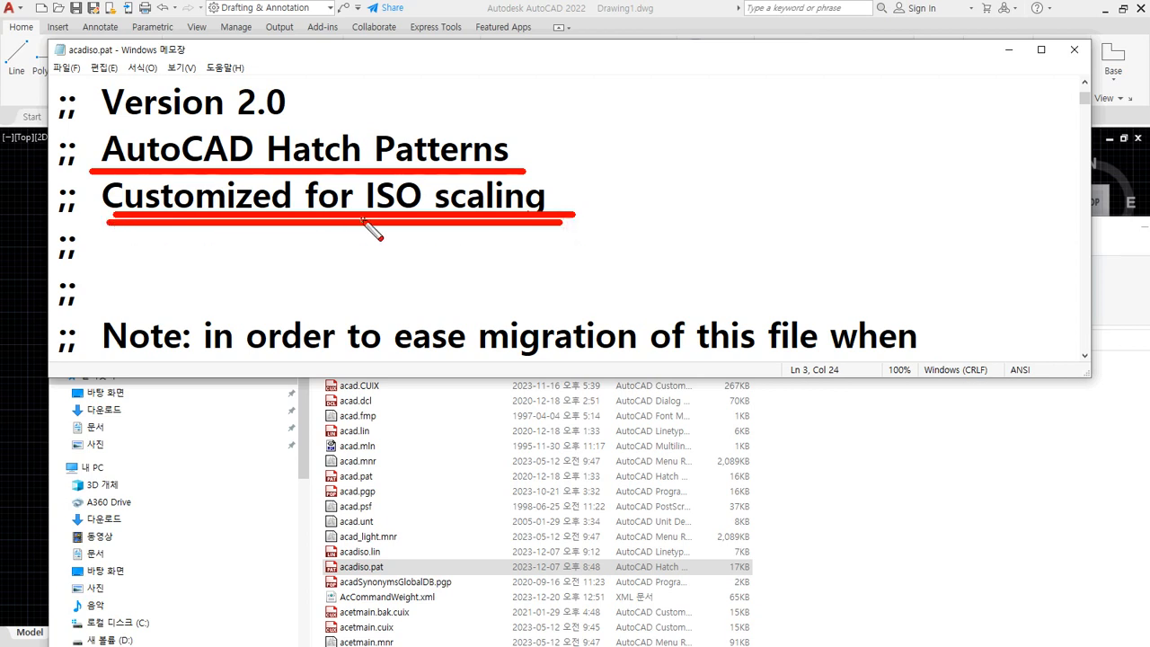
drag(376, 230, 564, 232)
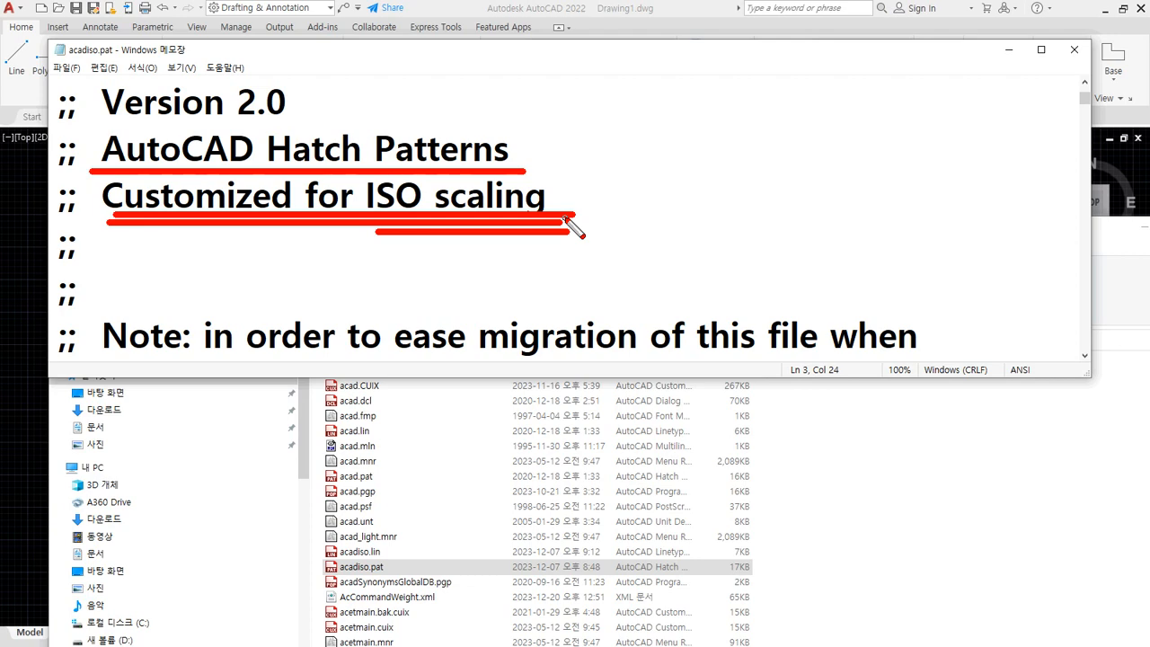
- Find the first hatch definition in acadiso.pat and highlight the two lines of the SOLID pattern as a format example
scroll(564, 216, down, 5)
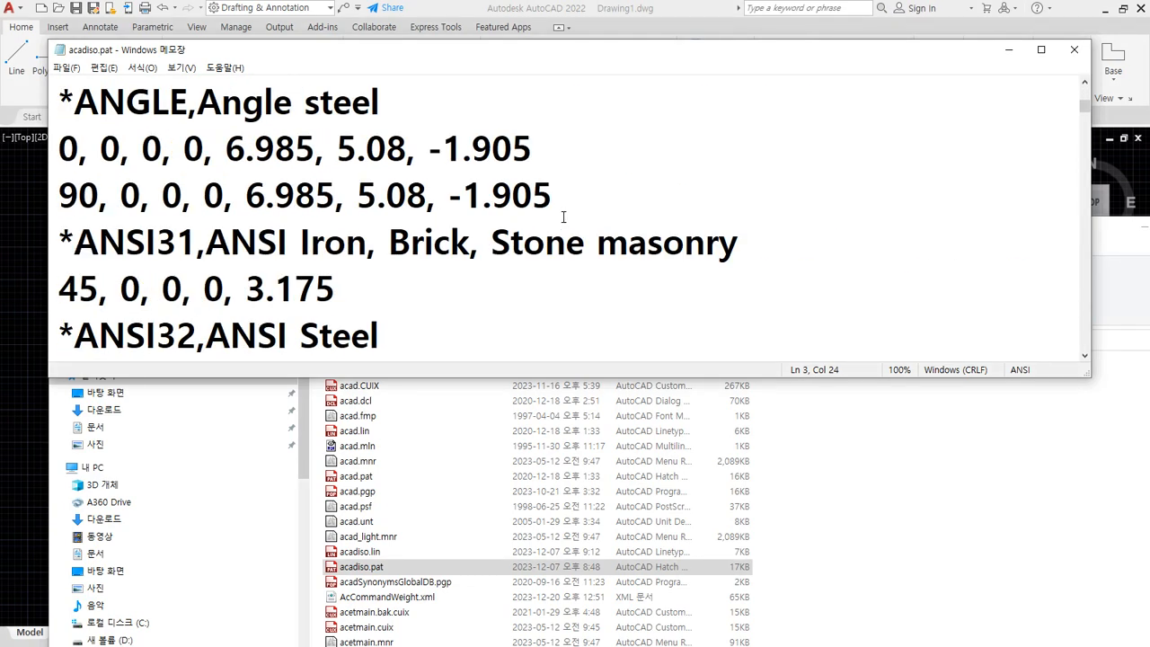
scroll(564, 216, up, 1)
drag(58, 148, 383, 147)
drag(313, 197, 24, 159)
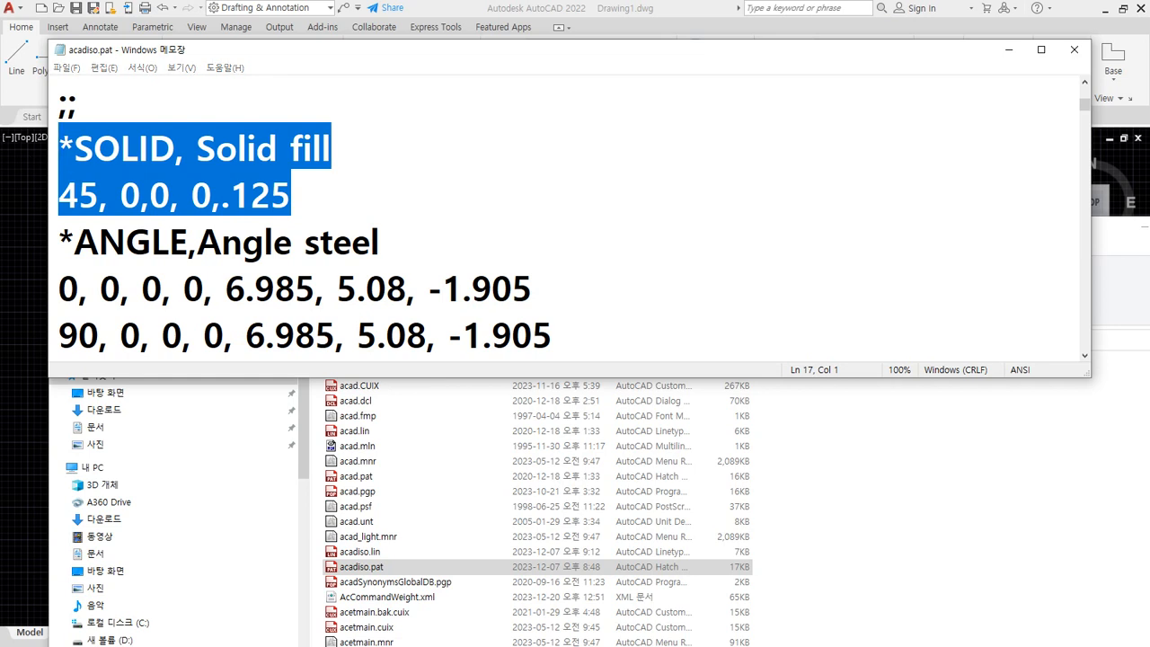
- Insert the pattern header "*FLOOR, Floor Pattern" on a new line directly above the *SOLID definition
click(183, 110)
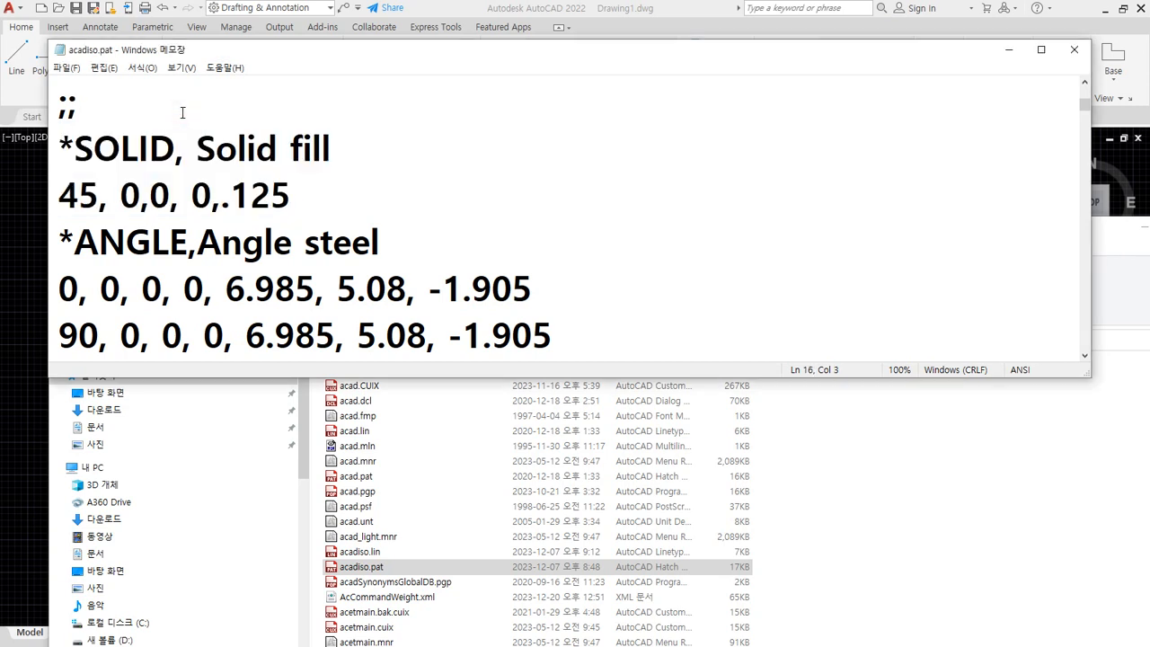
key(Return)
text(*)
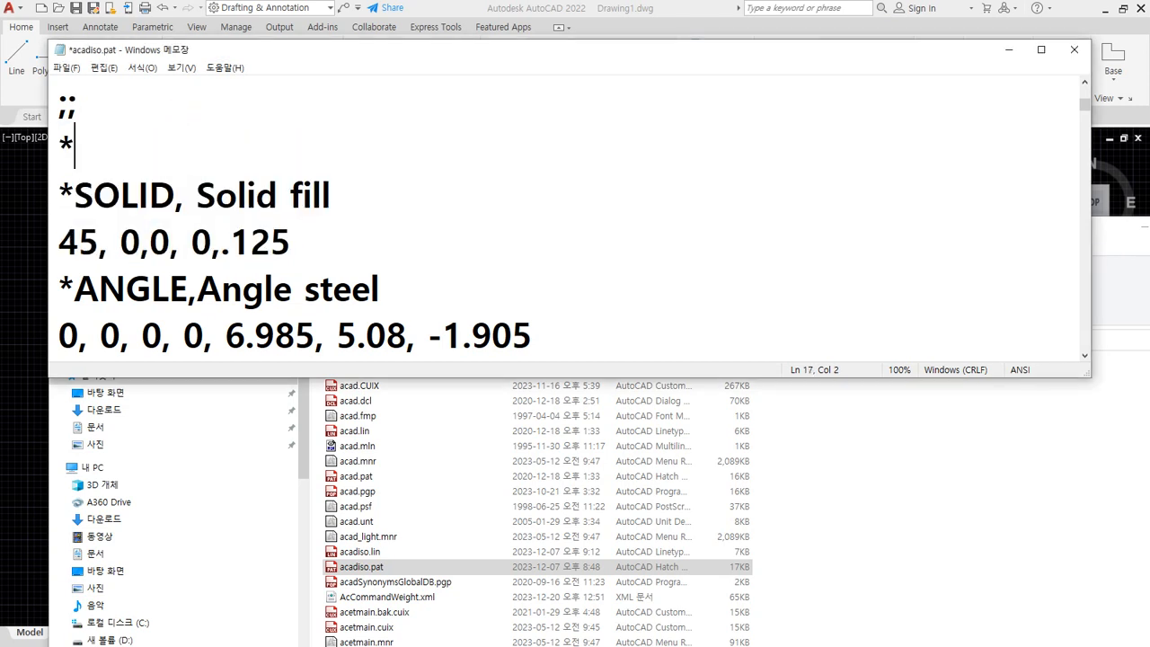
text(FLOO)
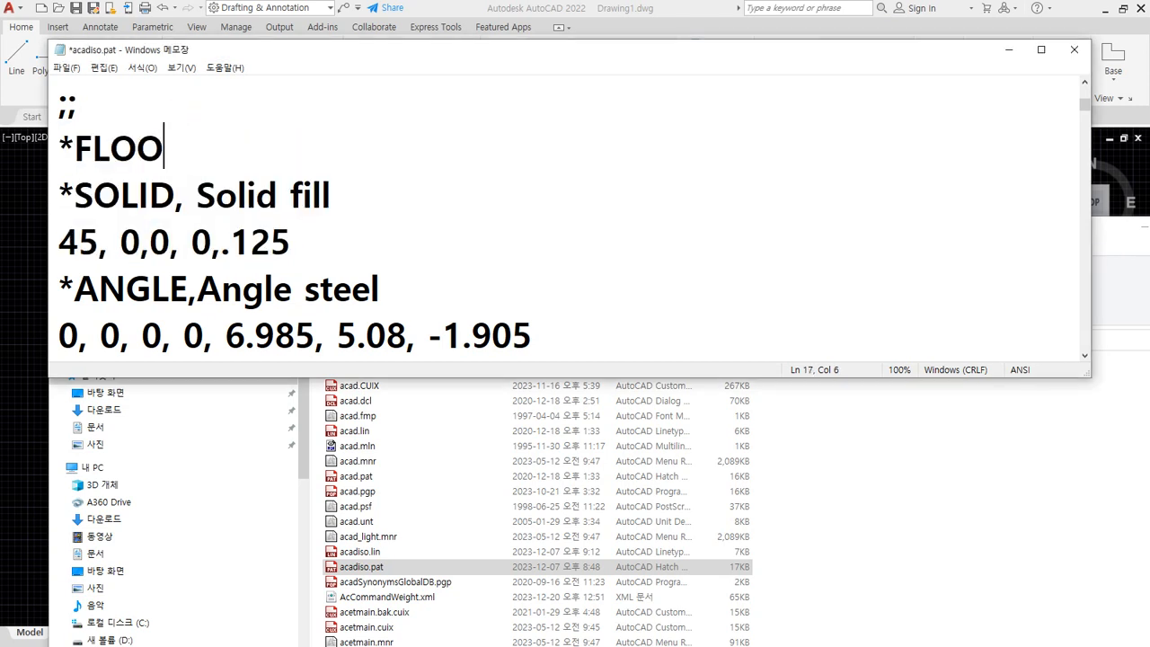
text(R, Floor)
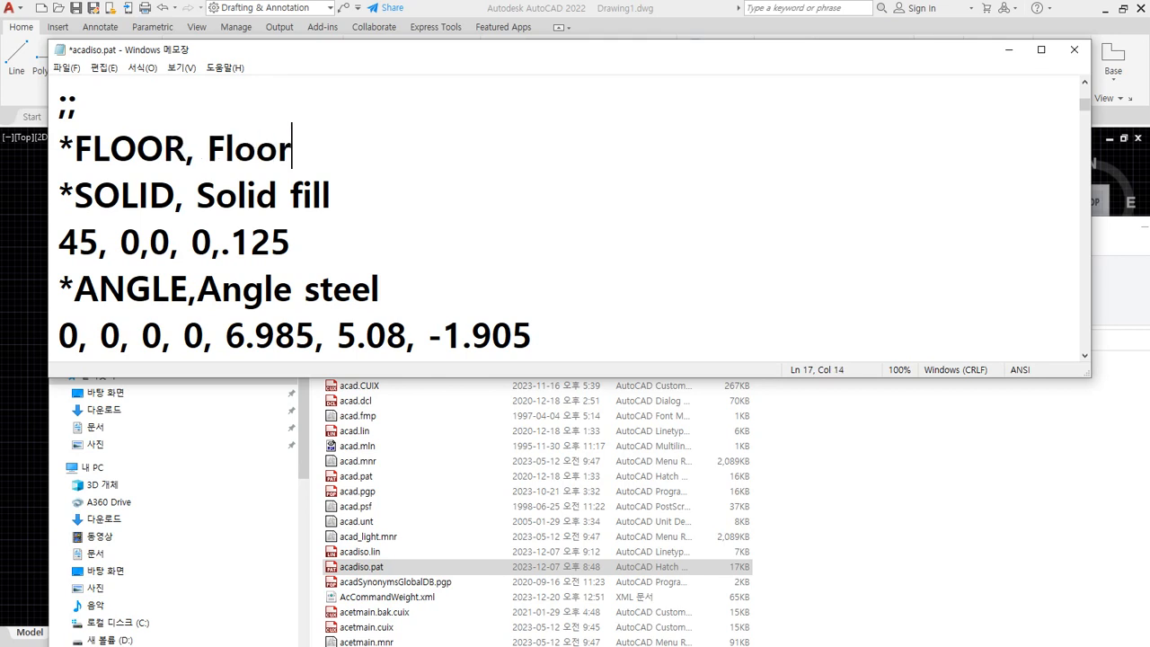
text( Pattern)
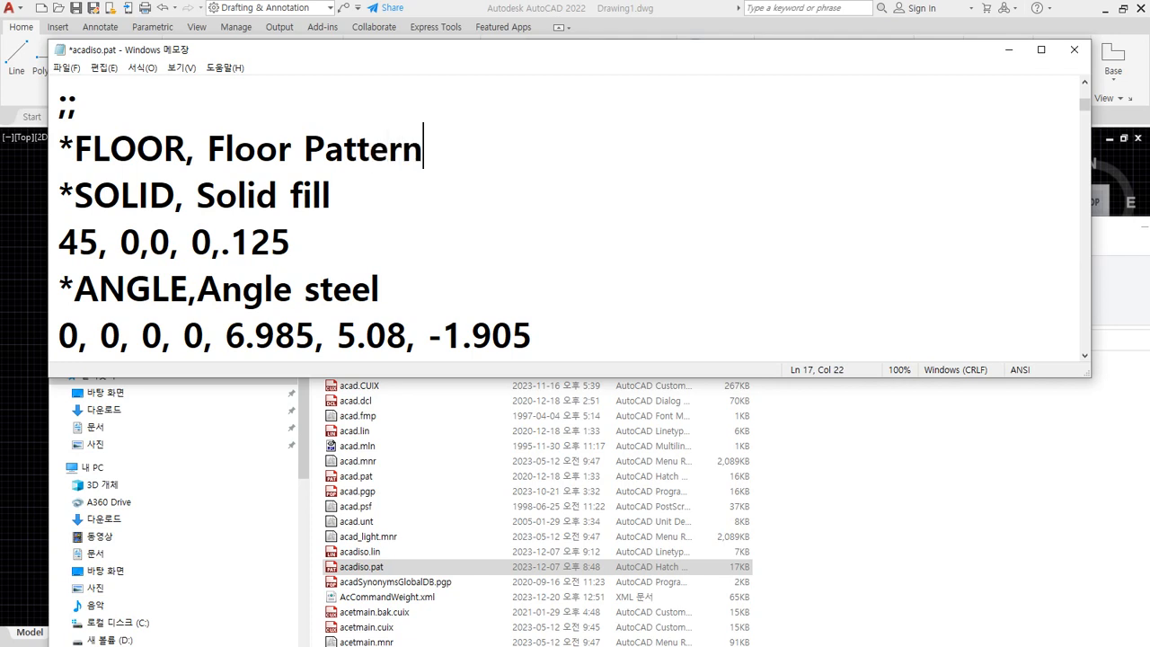
key(Return)
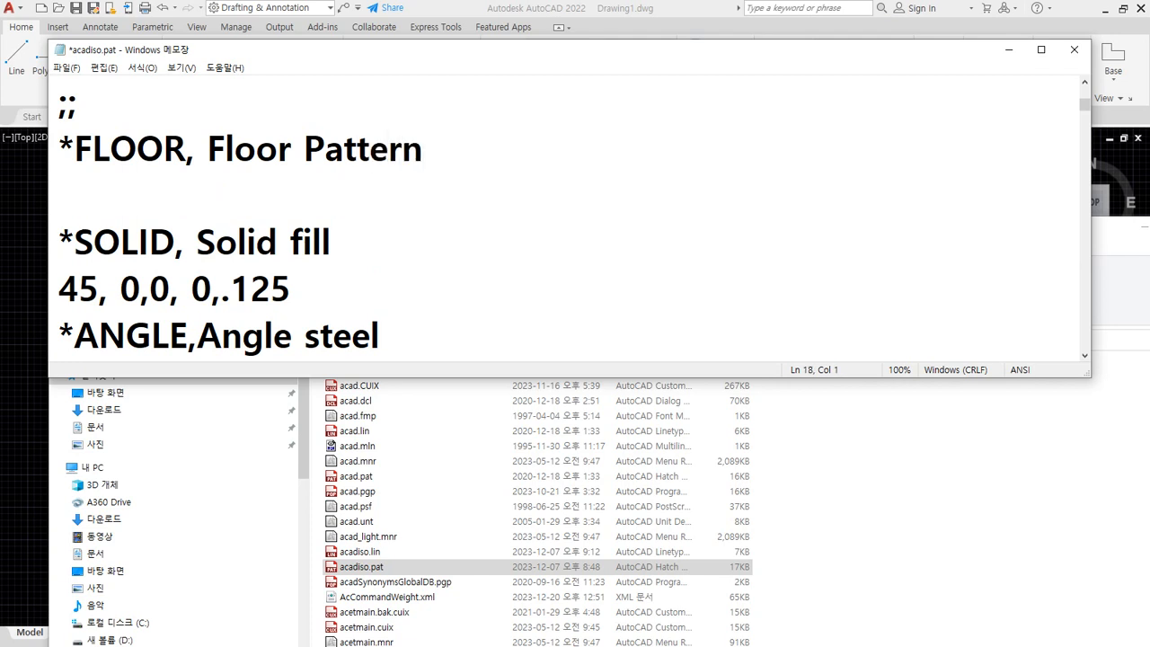
- Write the first FLOOR definition line as "0, 0,0, 0,100" below the pattern header
text(0,    0,0)
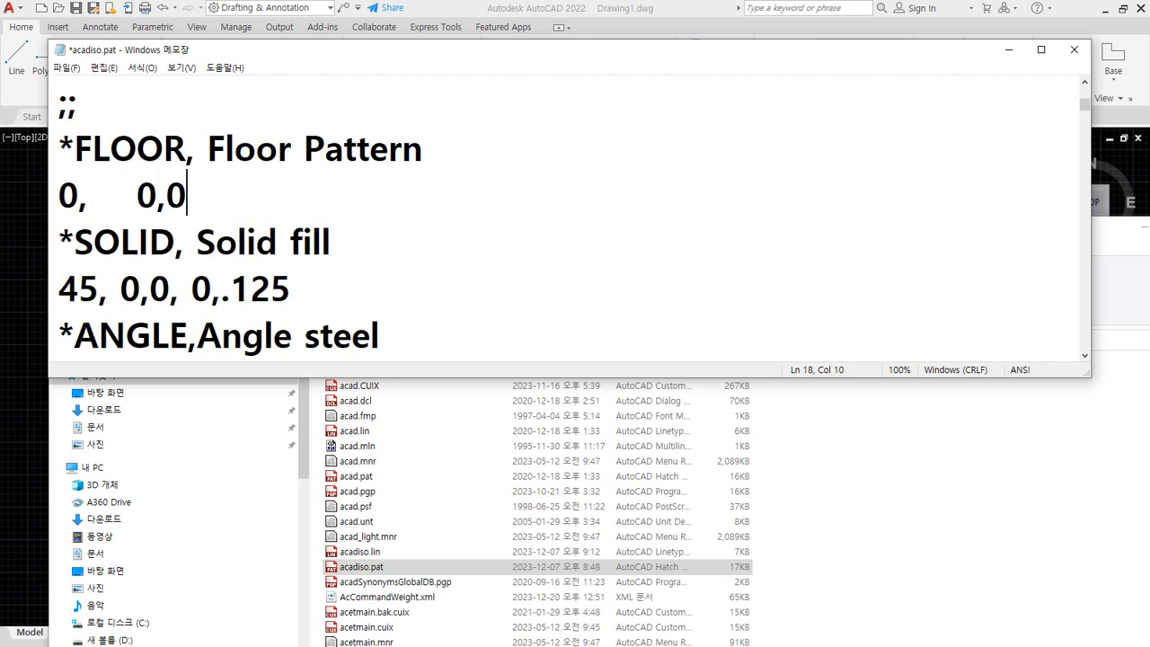
text(,)
text(0,100)
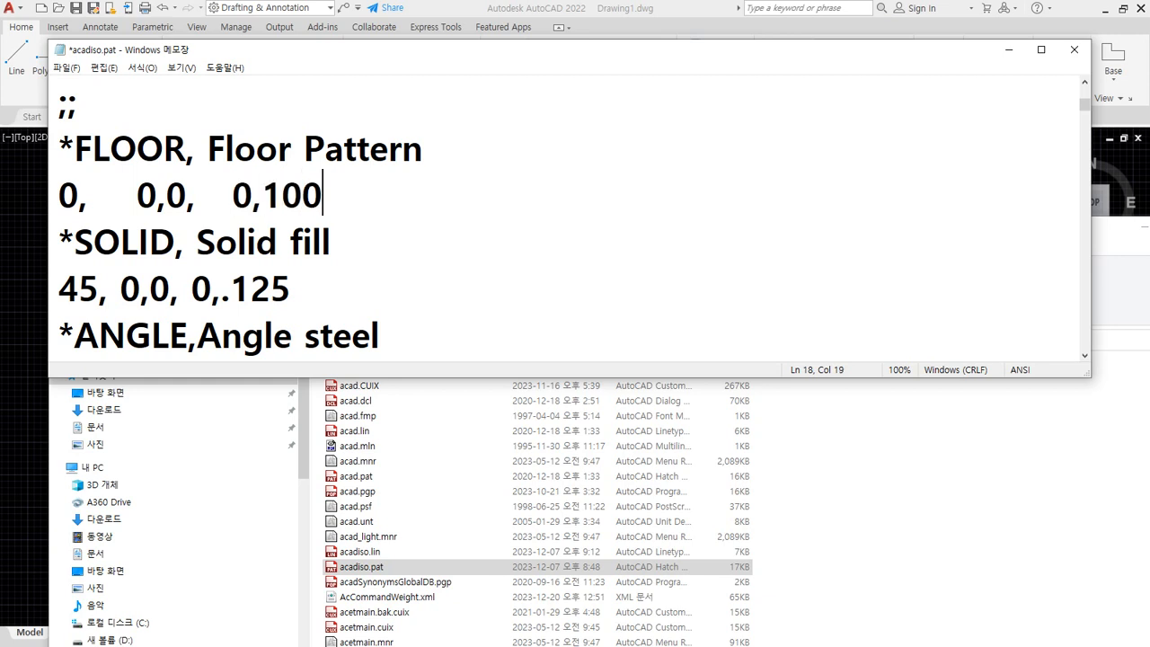
- Add the second FLOOR definition line "0, 0,0, 900,450, 100,-100" and save acadiso.pat
key(Return)
text(0,    )
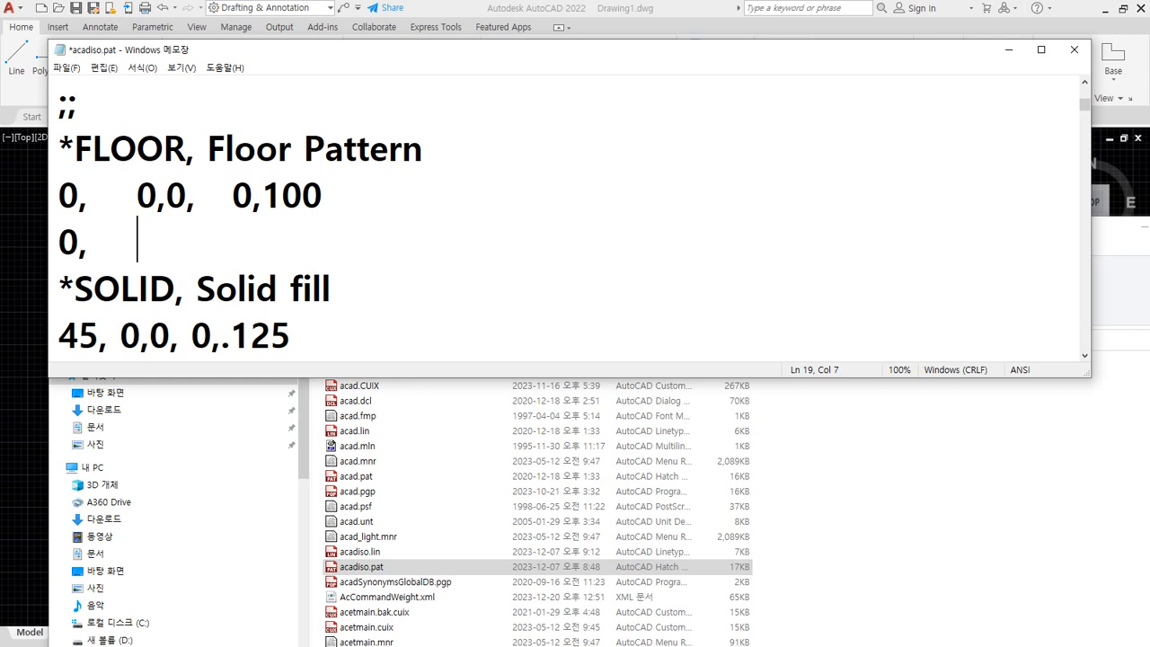
text(0,0,   )
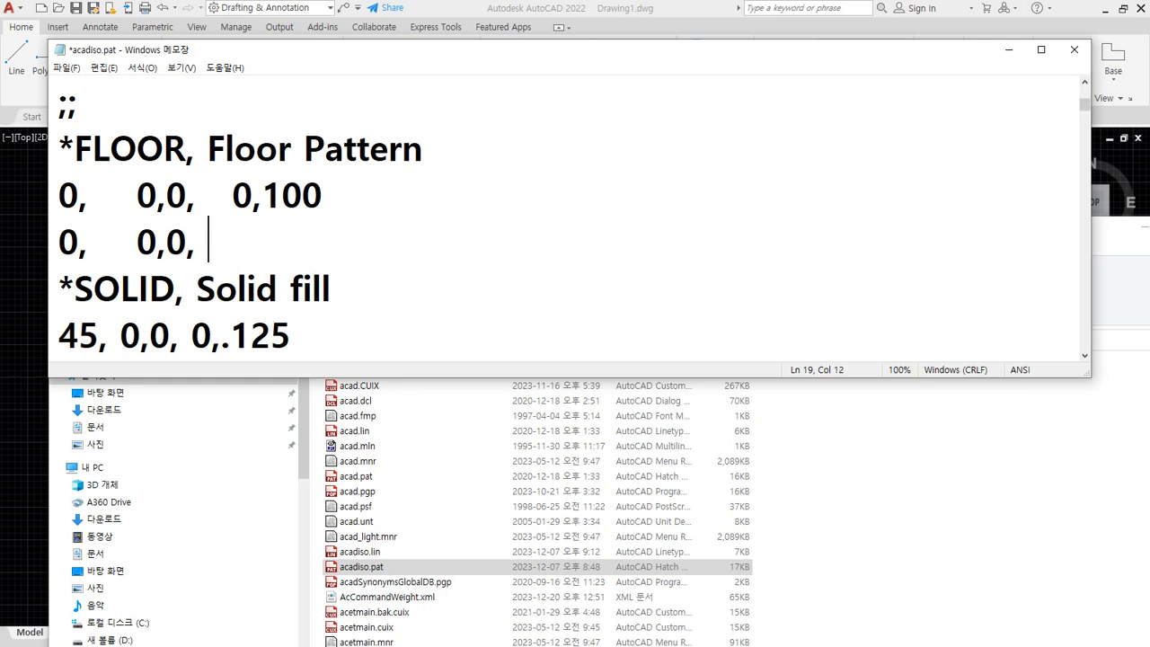
text(900,450)
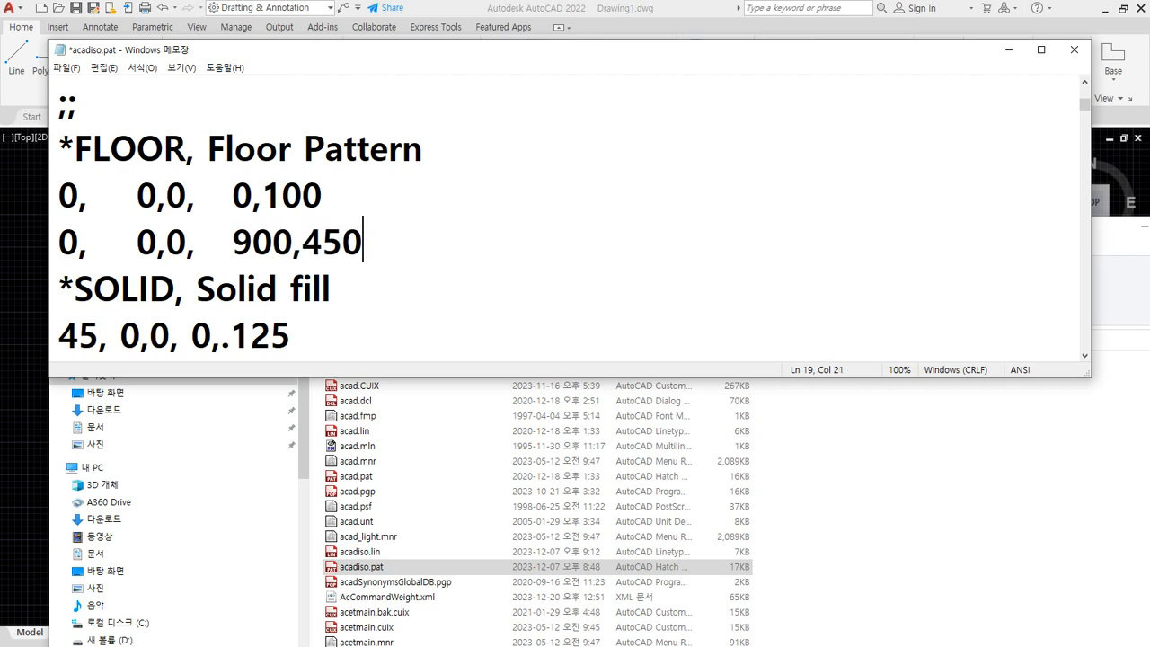
text(,   100,-100)
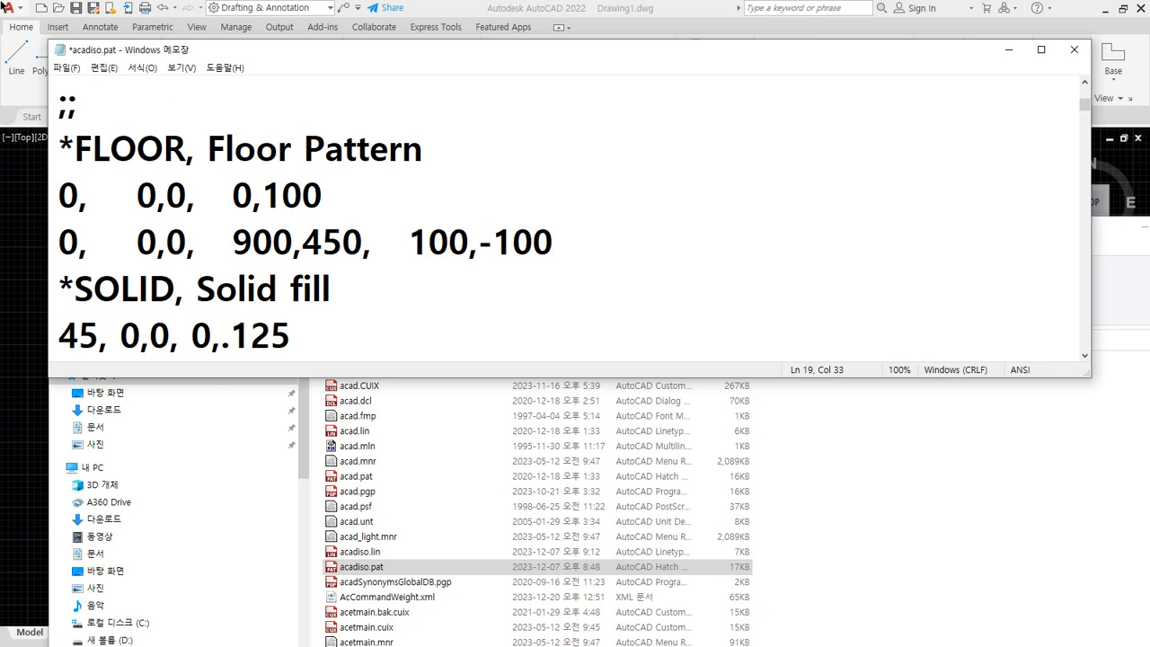
click(65, 68)
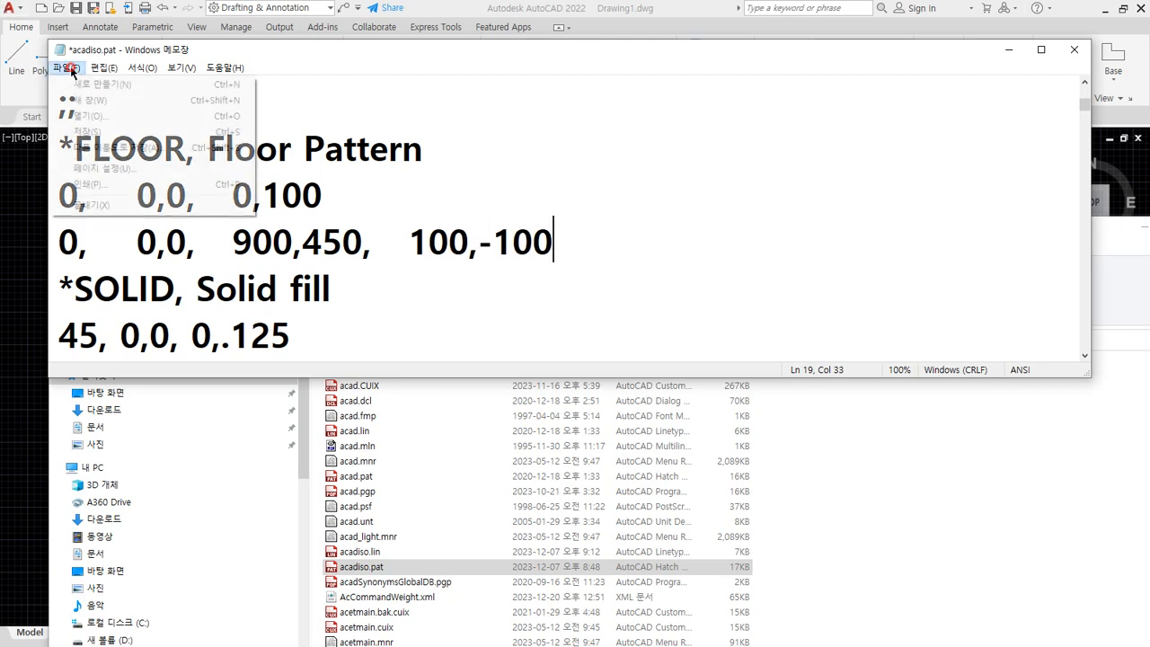
click(101, 131)
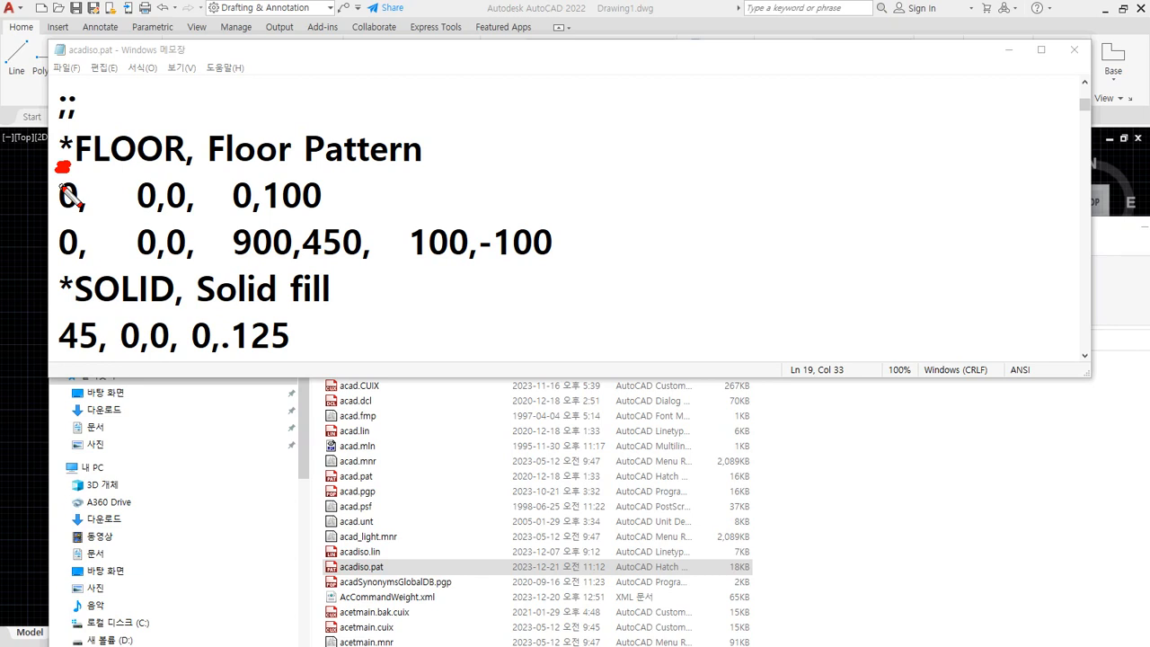
- Underline the FLOOR name, the "Floor Pattern" description and the first line's angle value with the screen pen
drag(79, 167, 180, 171)
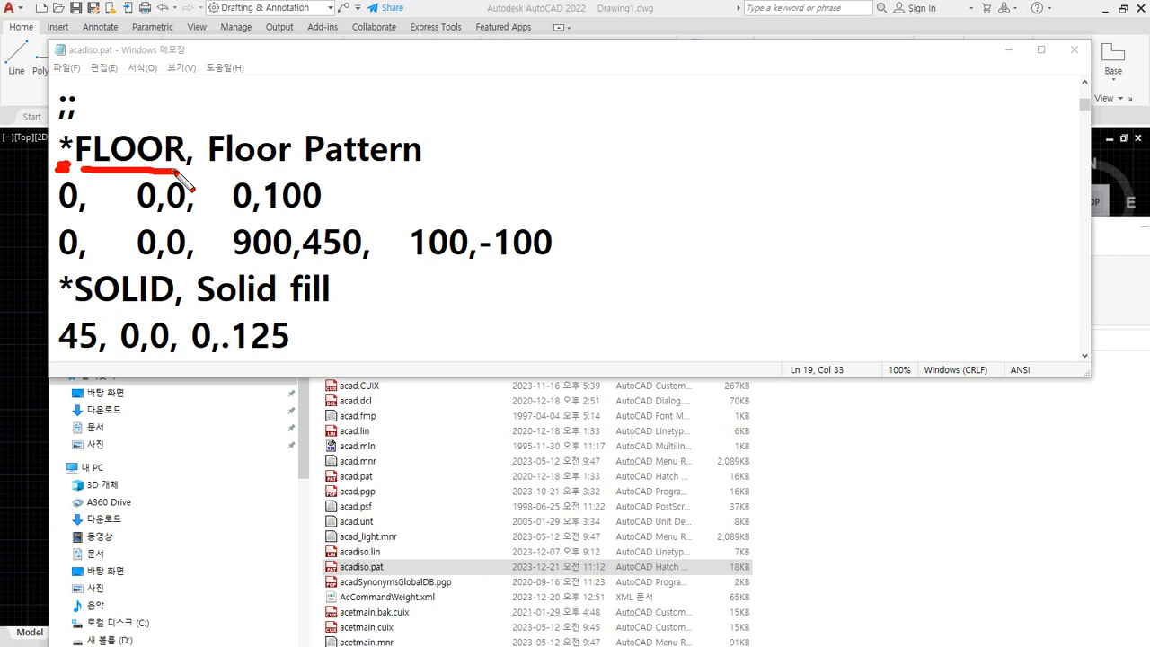
drag(208, 165, 421, 167)
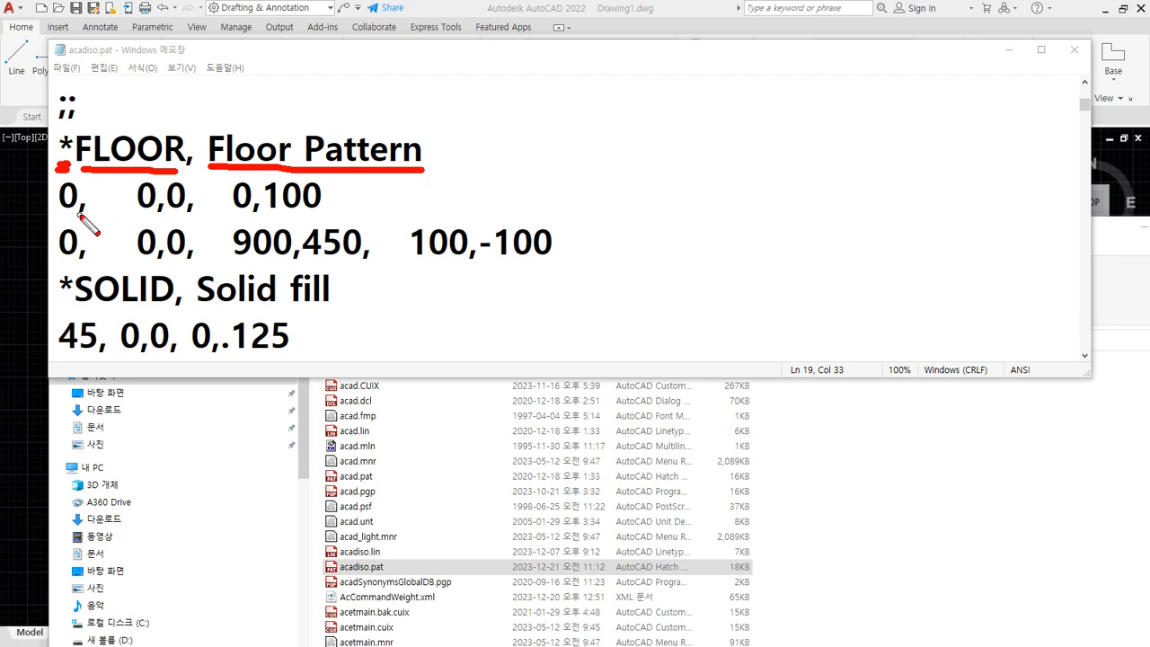
drag(84, 212, 57, 213)
- Change the angle at the start of the second FLOOR definition line to 90 and save the file again
mouse_move(79, 261)
mouse_down()
mouse_move(20, 260)
mouse_move(66, 244)
mouse_up()
key(Escape)
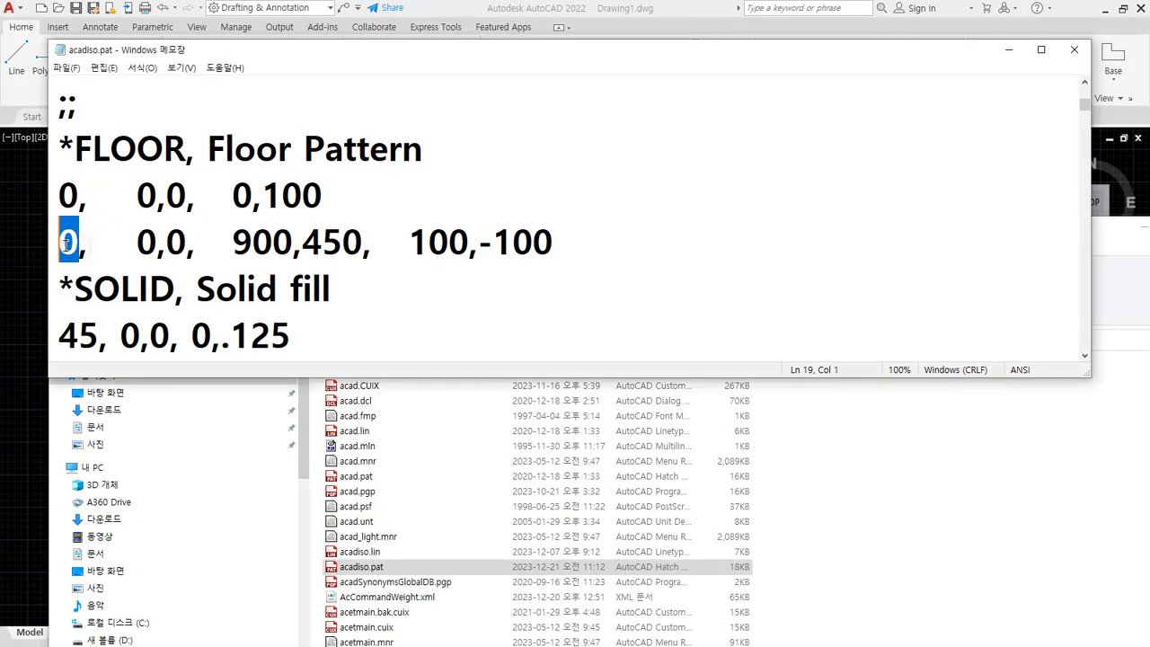
text(90)
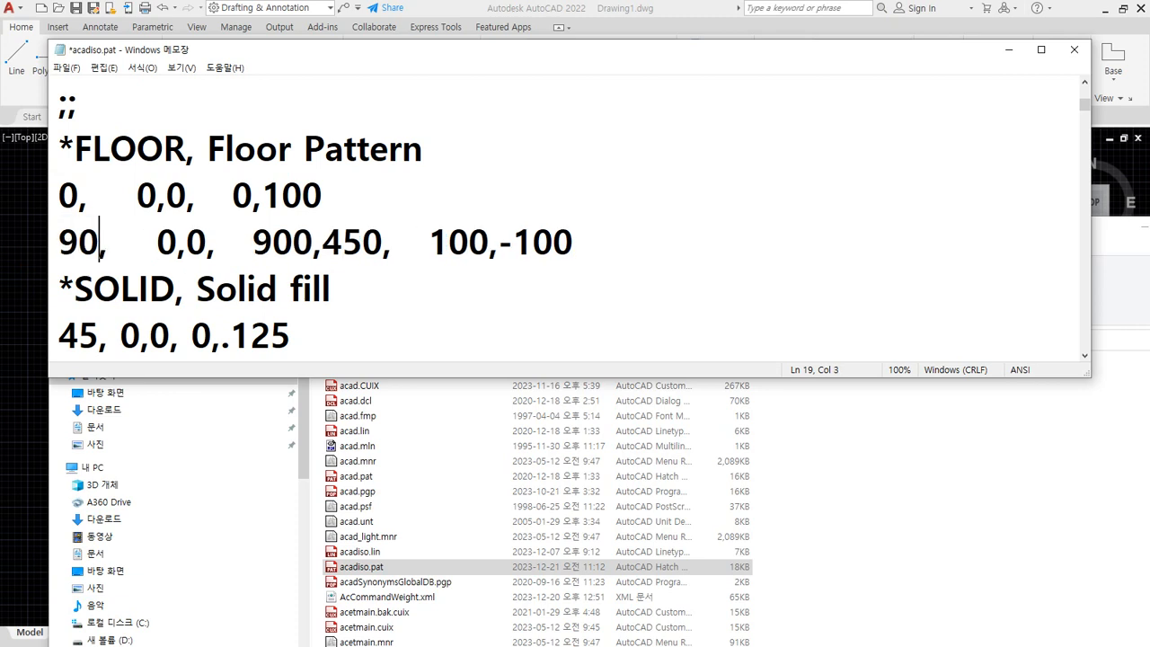
key(ctrl+s)
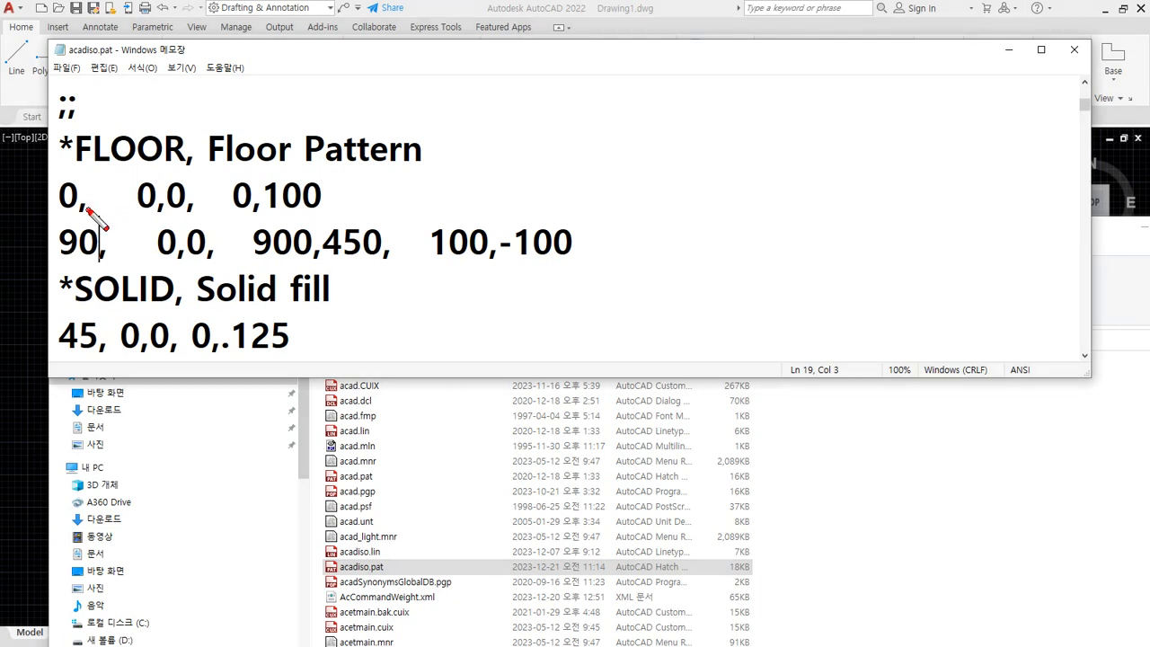
- Underline both FLOOR lines and their angle values with the screen pen, sketch a horizontal and a vertical arrow, and clear the marks
drag(62, 210, 91, 209)
drag(90, 259, 62, 261)
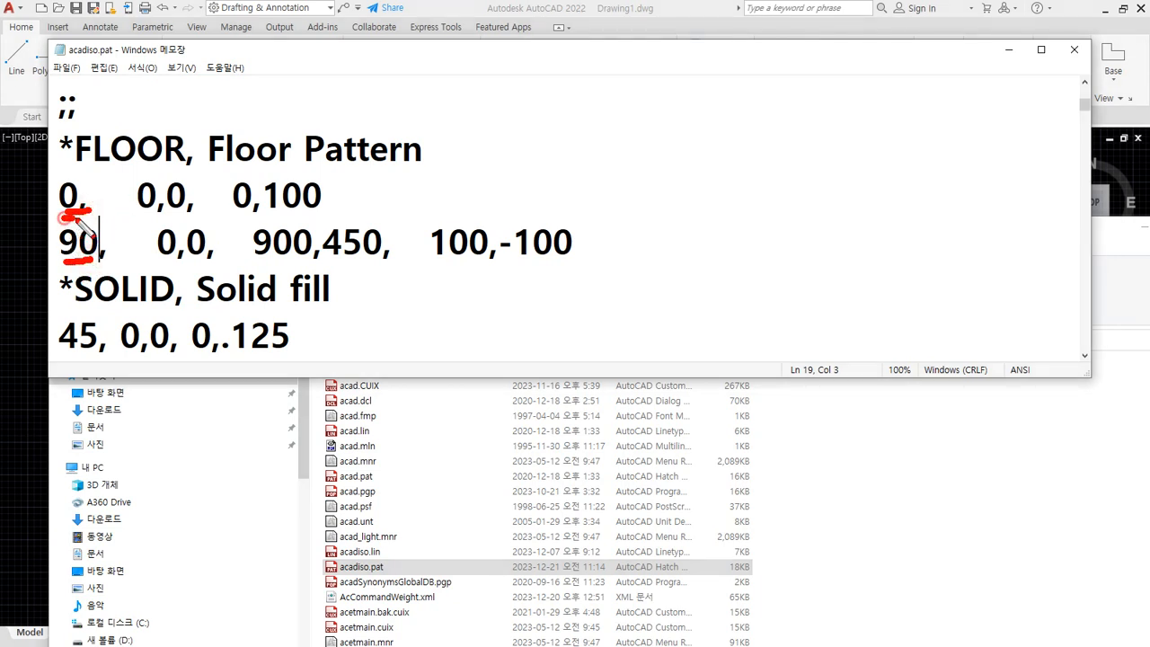
drag(63, 216, 342, 217)
mouse_move(438, 197)
mouse_down()
mouse_move(910, 196)
mouse_move(891, 211)
mouse_up()
mouse_move(62, 263)
mouse_down()
mouse_move(575, 262)
mouse_move(552, 271)
mouse_up()
mouse_move(471, 223)
mouse_down()
mouse_move(471, 78)
mouse_move(500, 96)
mouse_up()
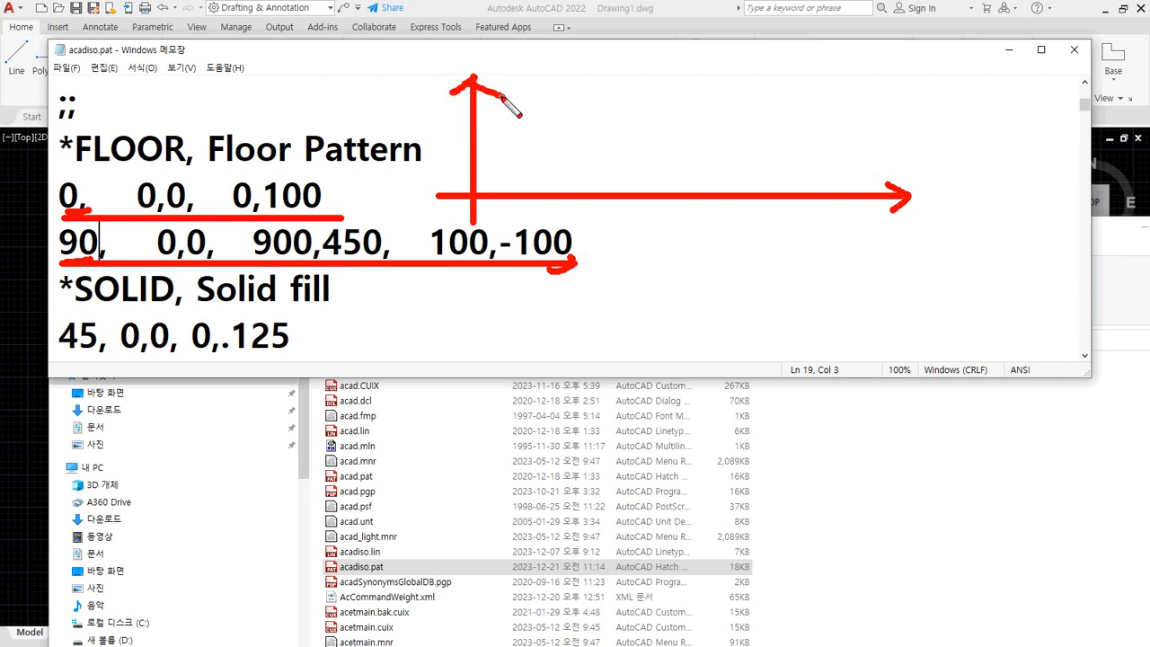
key(Delete)
- Circle the two FLOOR lines' angle values and their 0,0 origin pairs with the screen pen, and clear the marks
mouse_move(84, 262)
mouse_down()
mouse_move(58, 179)
mouse_move(114, 231)
mouse_move(68, 261)
mouse_up()
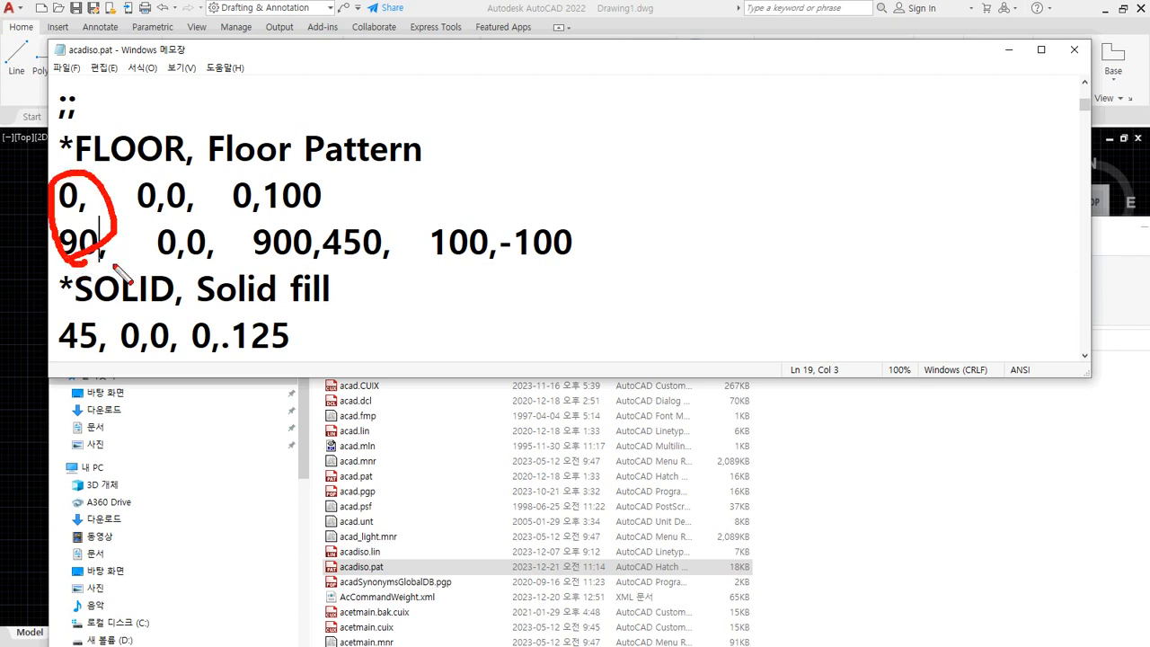
mouse_move(171, 267)
mouse_down()
mouse_move(126, 223)
mouse_move(153, 185)
mouse_move(192, 177)
mouse_move(191, 254)
mouse_move(128, 215)
mouse_move(186, 184)
mouse_move(214, 253)
mouse_up()
key(e)
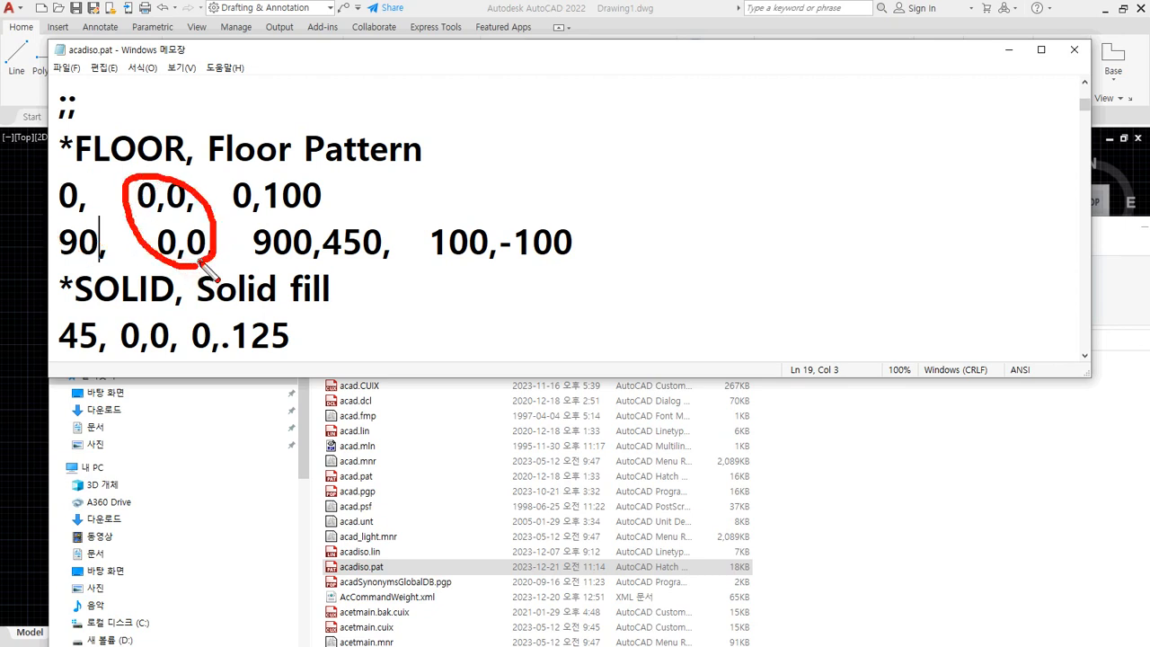
key(Escape)
- Delete two extra spaces before the 0,0 origin pair in the second FLOOR definition line
click(144, 242)
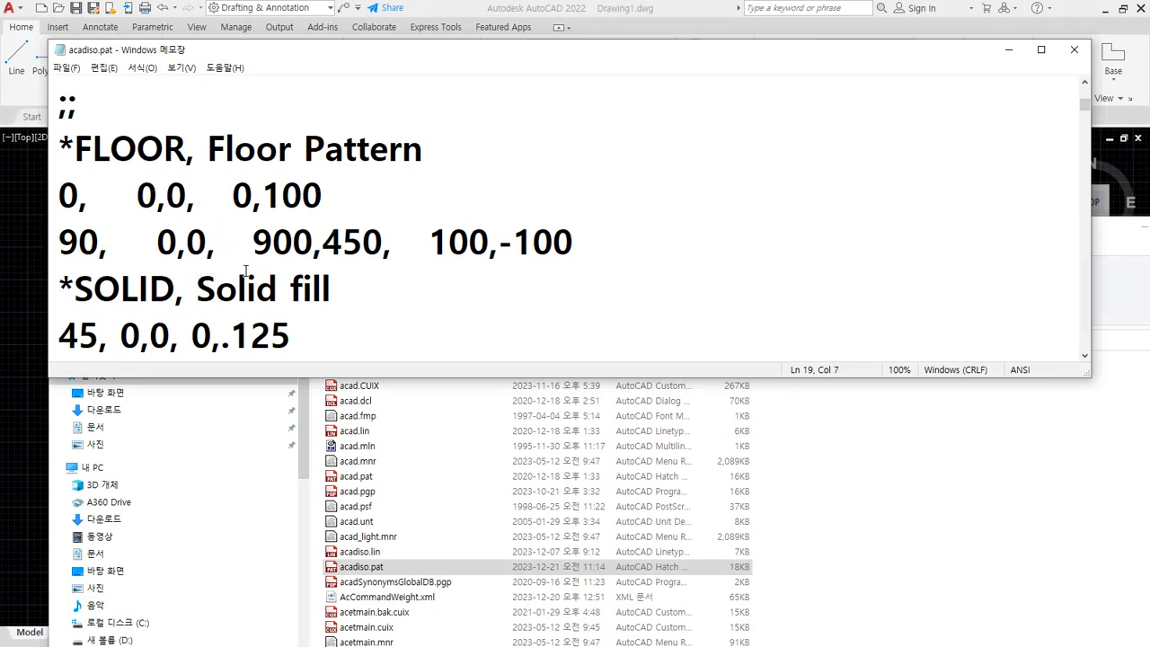
key(BackSpace)
key(BackSpace)
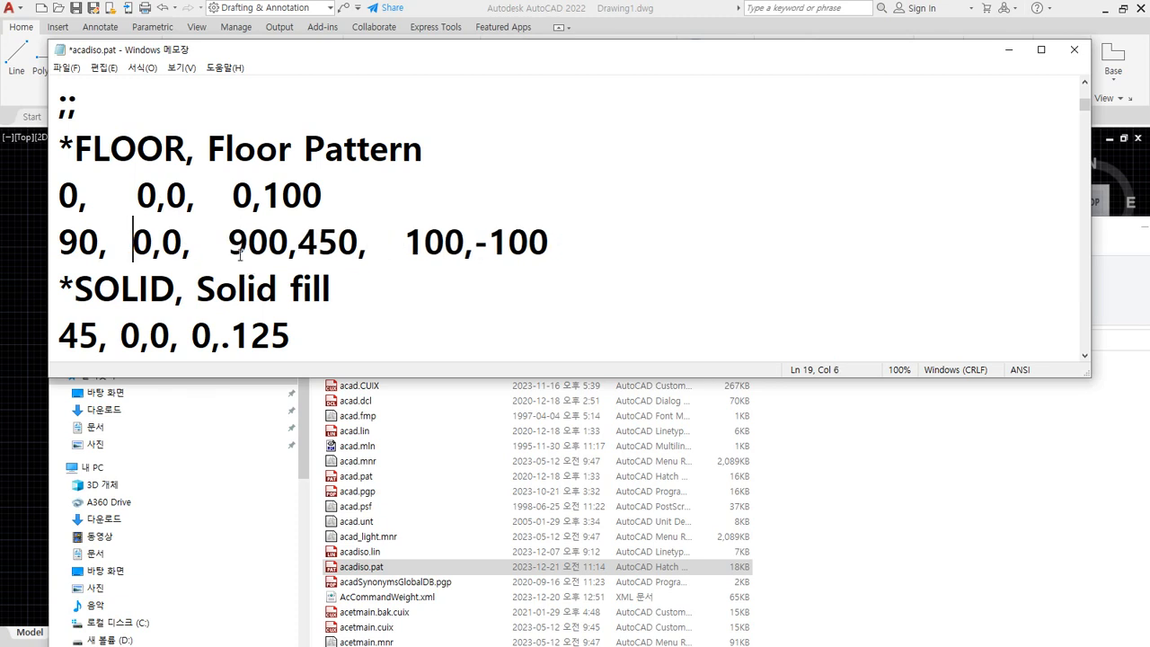
- Underline the 0,0 origin pairs of both FLOOR lines with the screen pen and erase the underlines
key(ctrl+2)
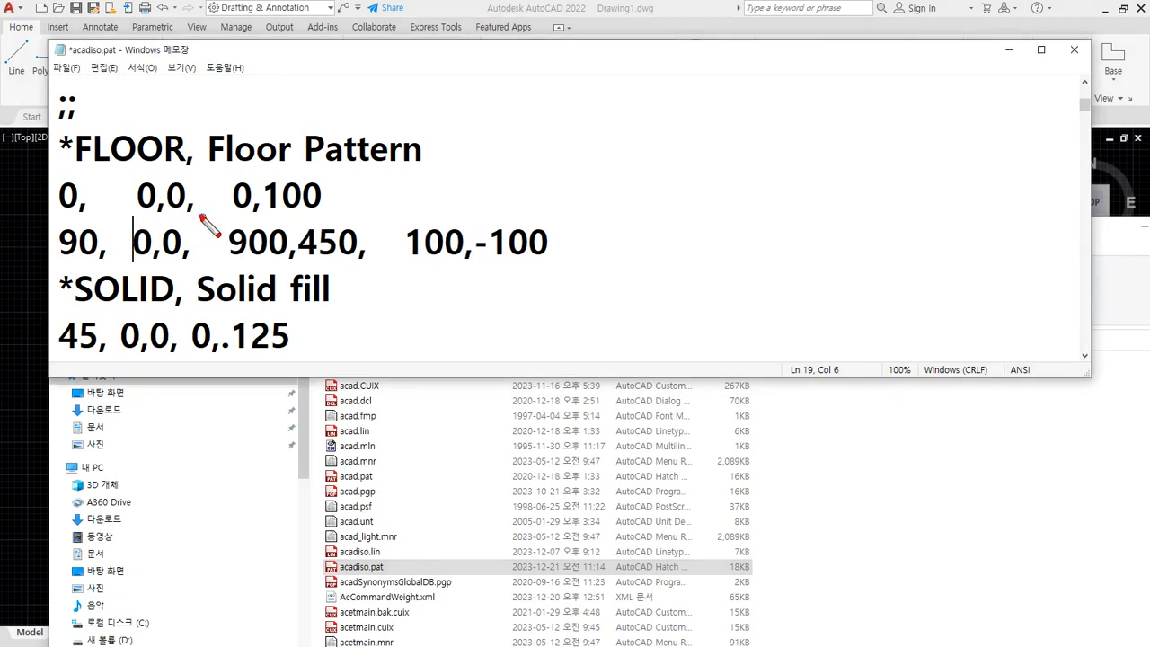
drag(203, 216, 149, 216)
drag(178, 253, 151, 254)
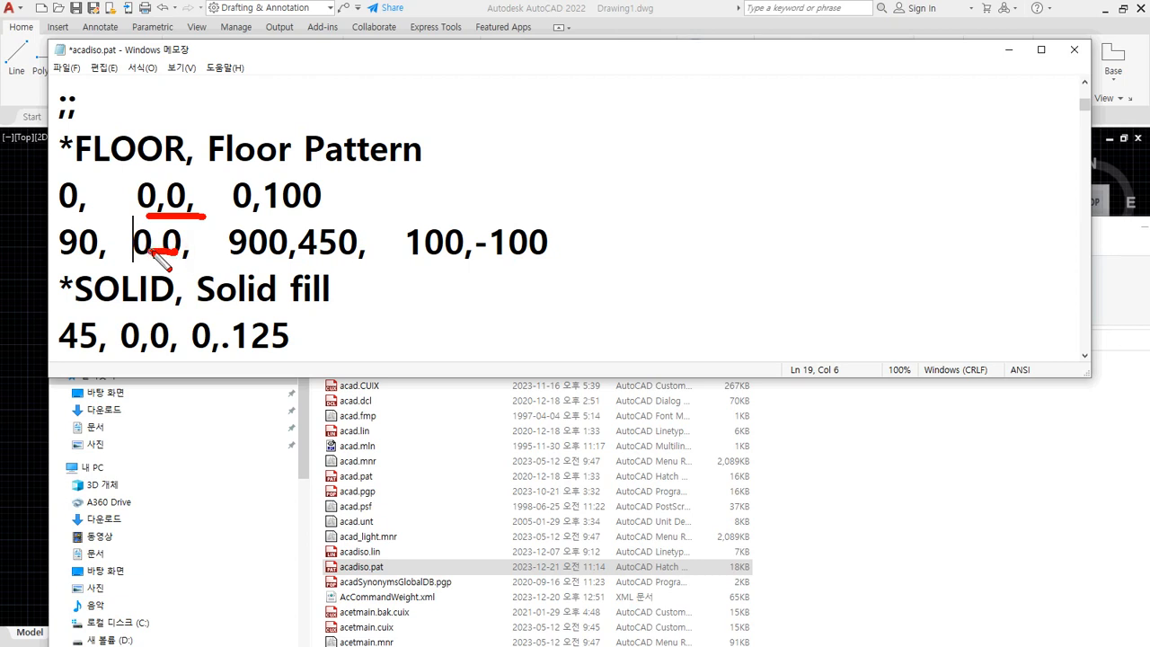
key(e)
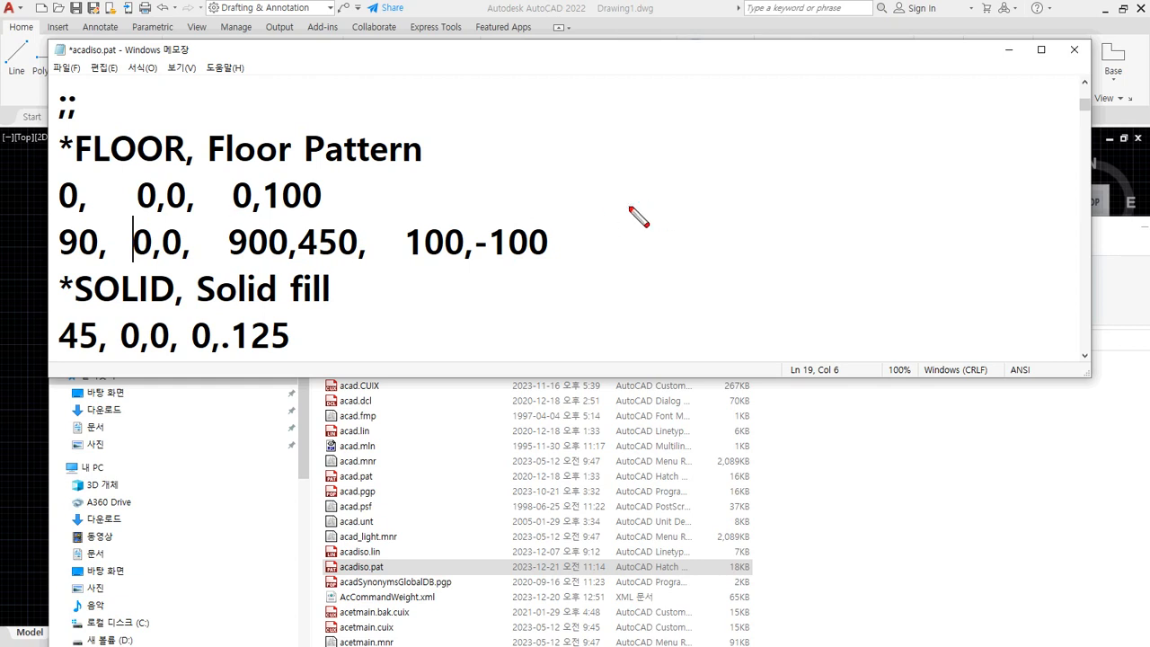
- Underline the first FLOOR line's 0,100 offset and sketch four stacked horizontal lines beside the definition with the screen pen
mouse_move(620, 205)
shift+mouse_down()
mouse_move(1039, 202)
mouse_move(1030, 213)
shift+mouse_up()
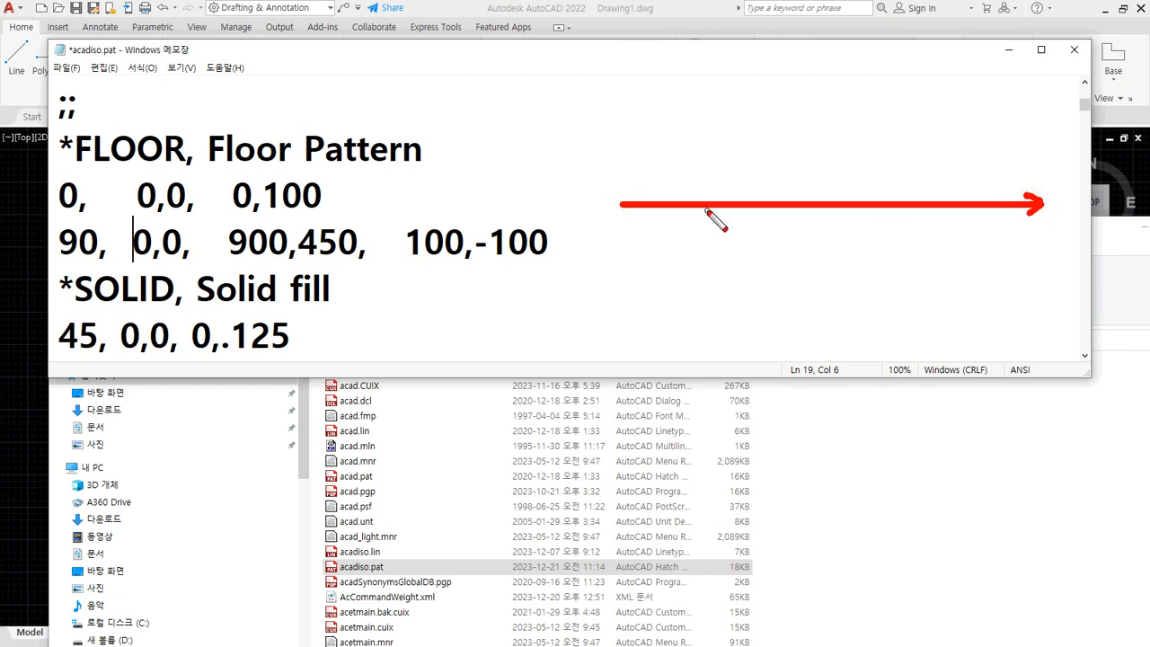
shift+drag(231, 215, 364, 214)
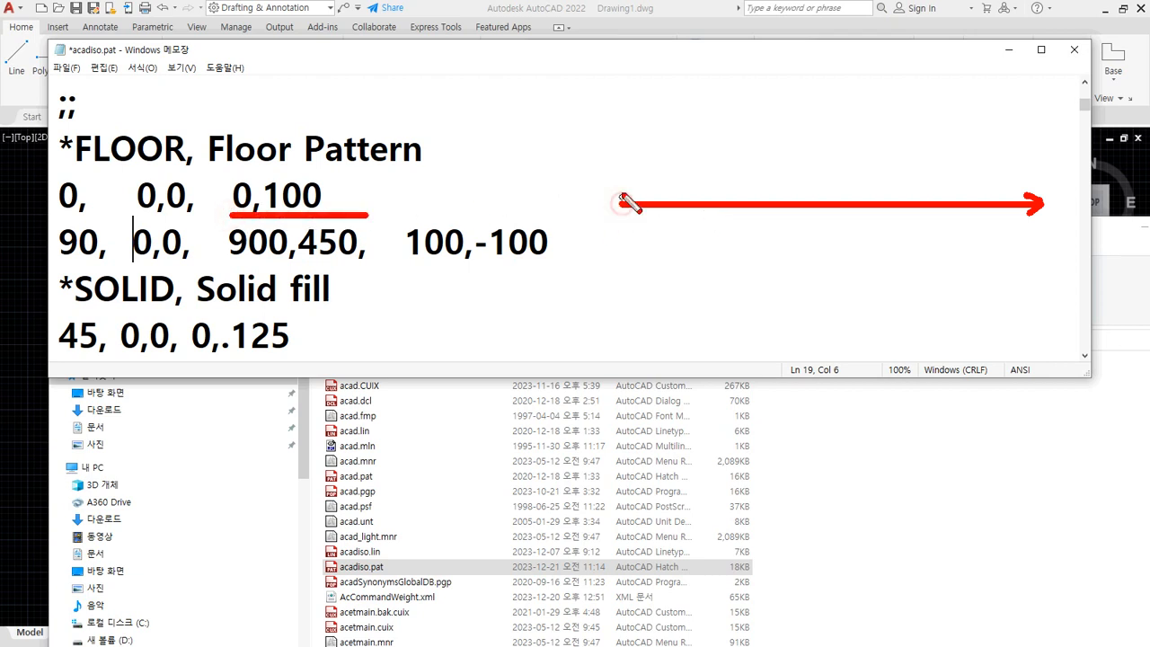
mouse_move(620, 146)
mouse_down()
mouse_move(1051, 149)
mouse_move(1042, 137)
mouse_move(1043, 162)
mouse_up()
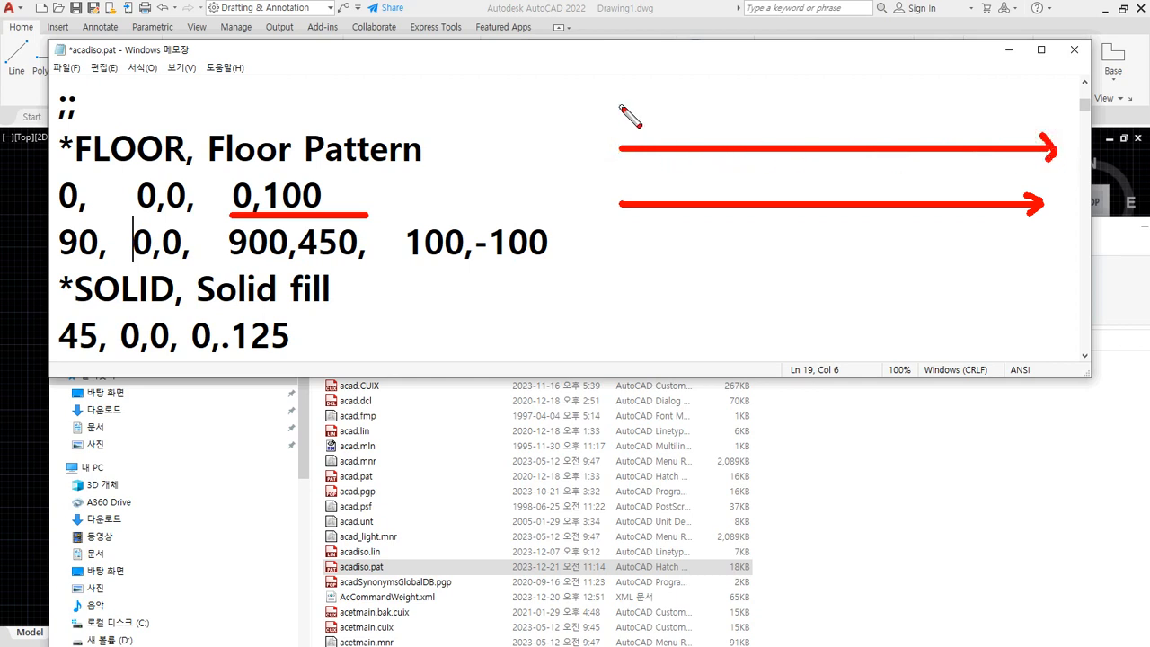
mouse_move(620, 103)
mouse_down()
mouse_move(944, 103)
mouse_move(1001, 89)
mouse_move(1007, 110)
mouse_up()
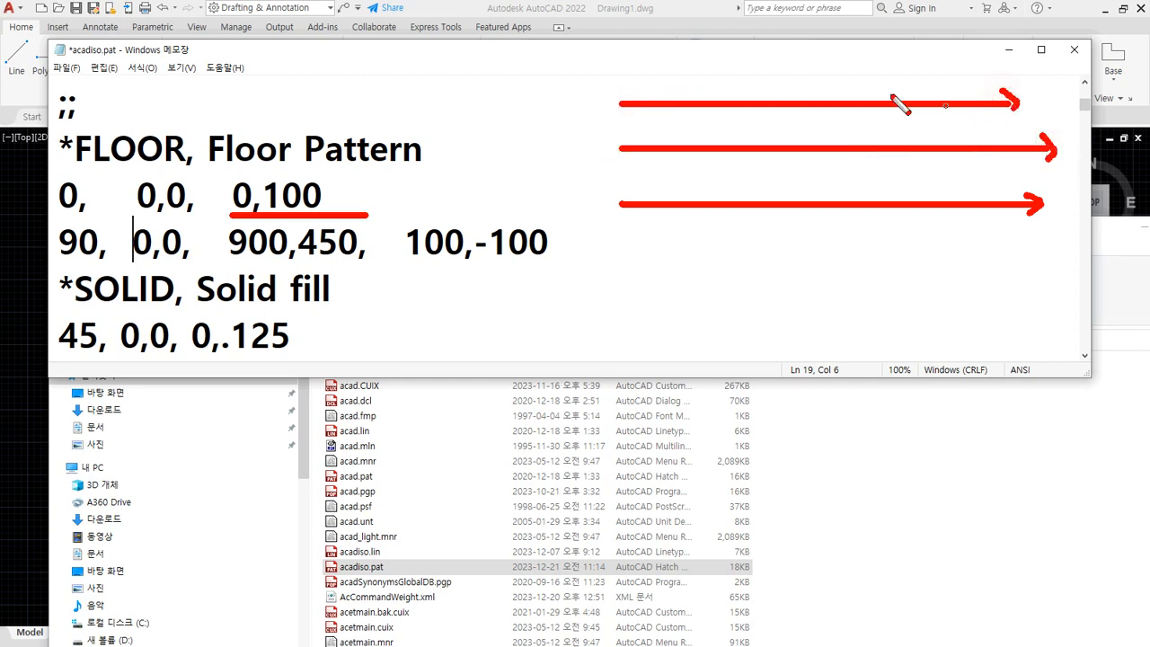
drag(617, 60, 1017, 59)
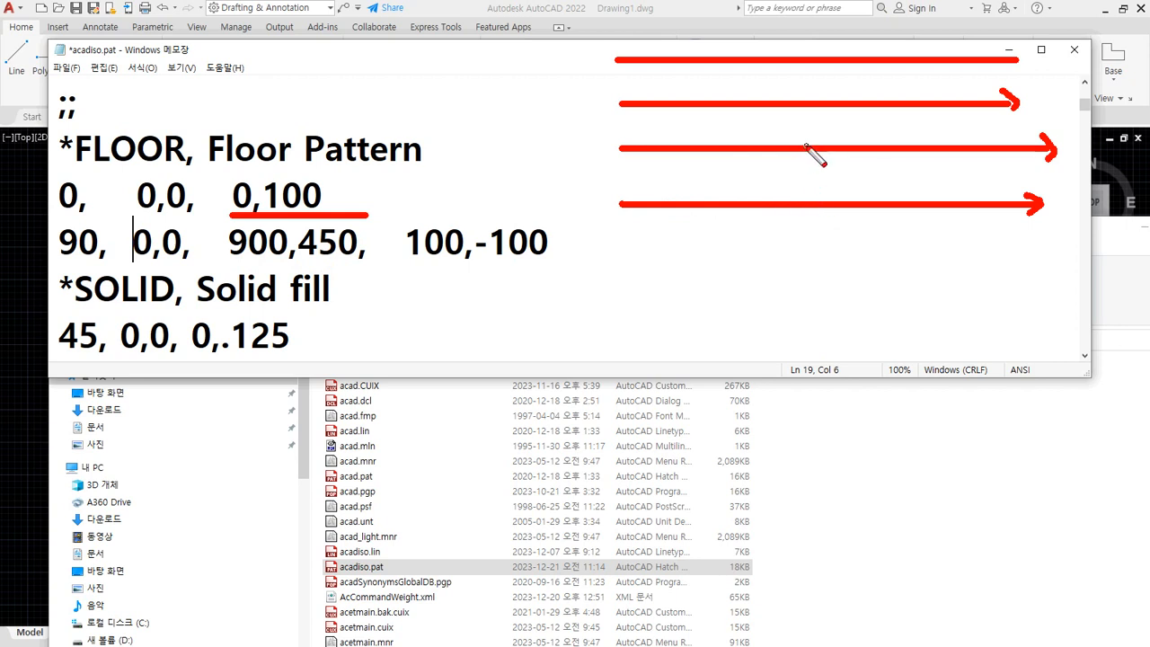
- Sketch staggered short joints between the stacked horizontal lines and underline the second FLOOR line's 100 and -100 dash values
drag(806, 145, 807, 105)
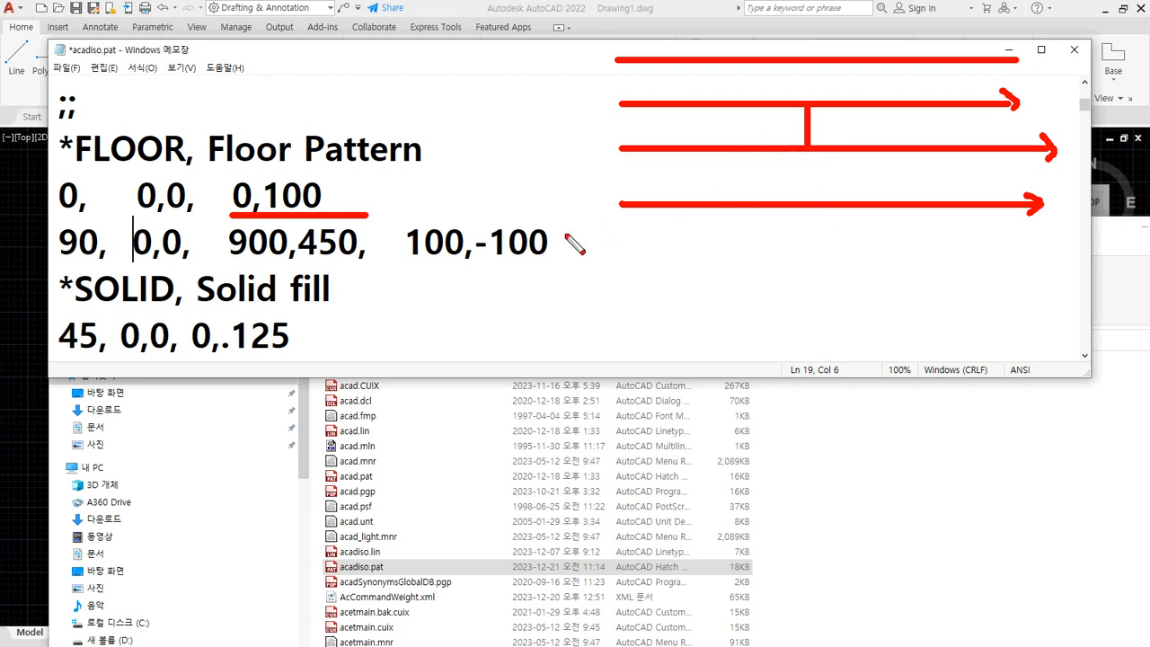
drag(415, 263, 545, 265)
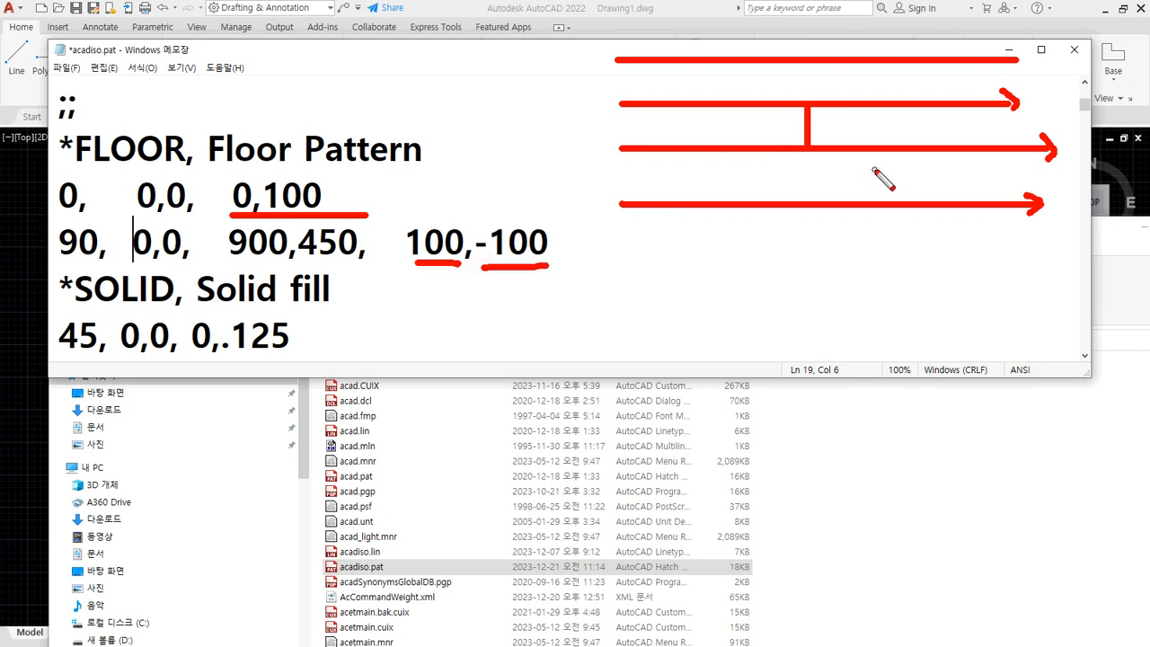
drag(710, 205, 703, 150)
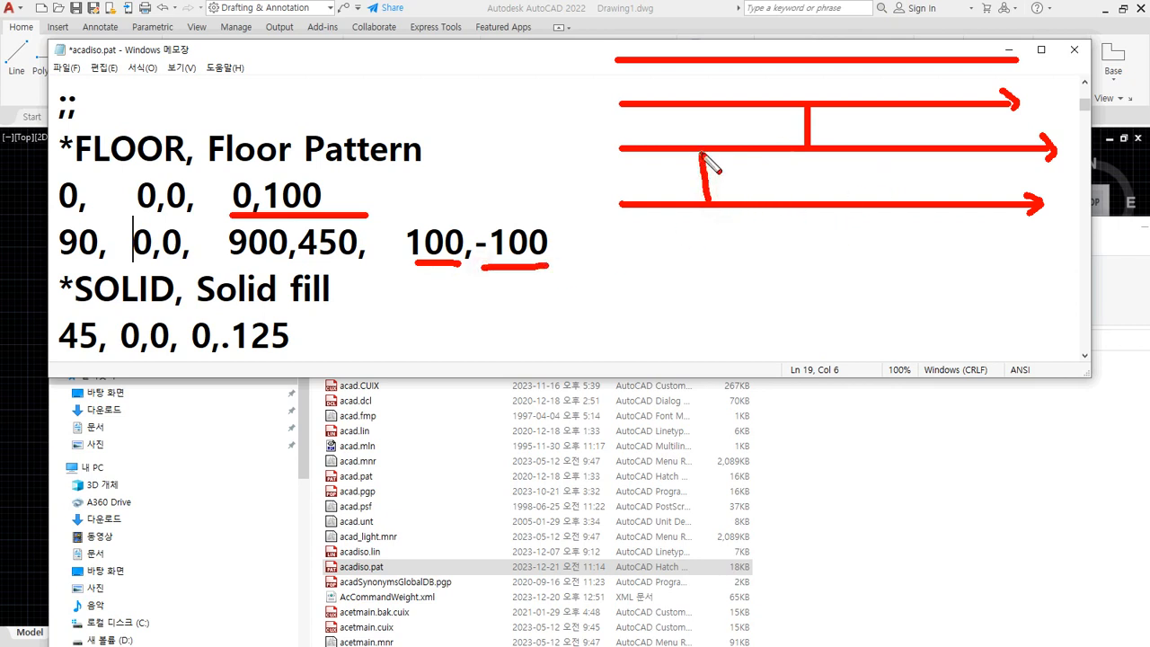
drag(693, 101, 689, 61)
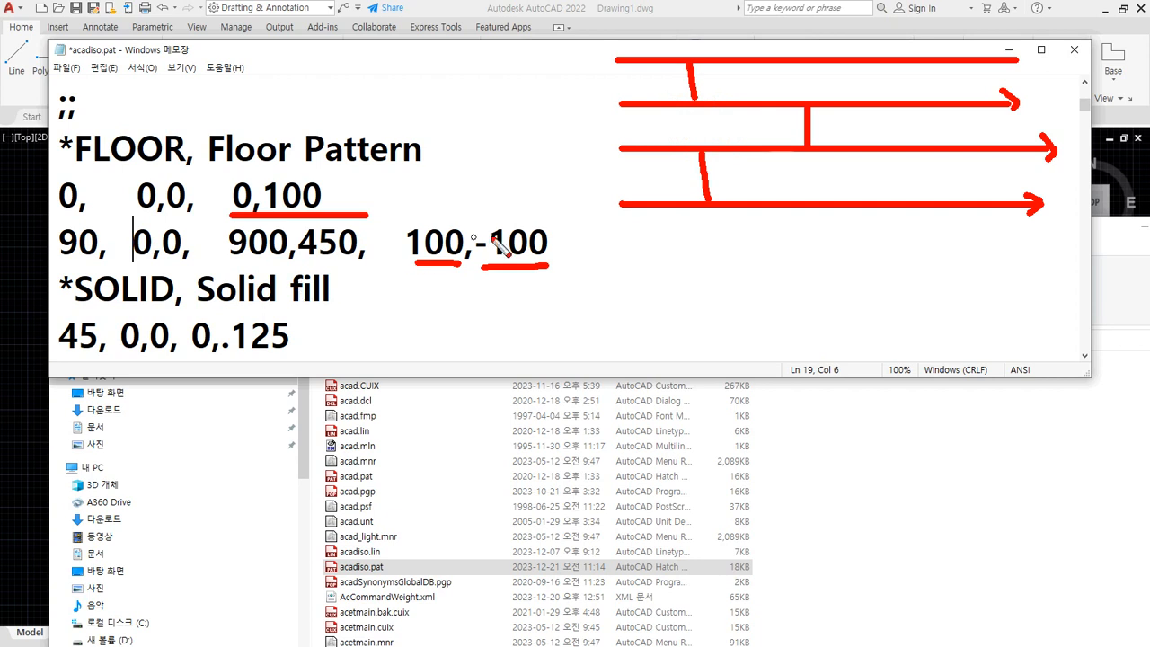
- Circle the dash values 100 and -100, sketch a short sample dash below the stacked lines, and clear all pen marks
drag(406, 270, 538, 267)
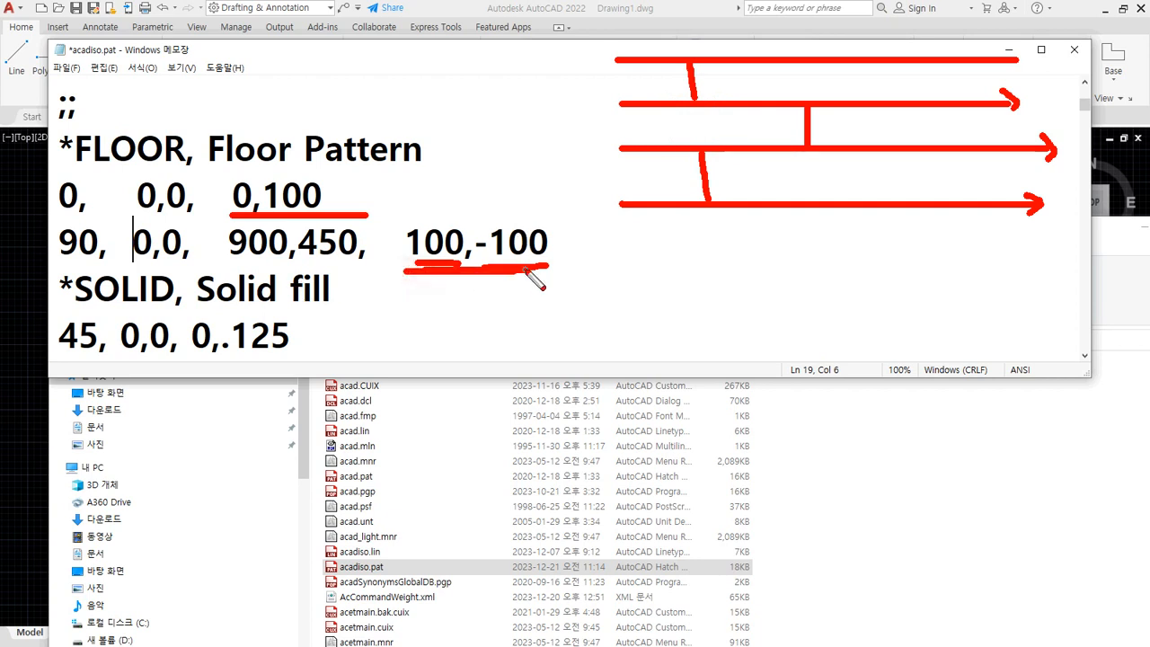
mouse_move(429, 267)
mouse_down()
mouse_move(440, 222)
mouse_move(464, 257)
mouse_move(446, 266)
mouse_up()
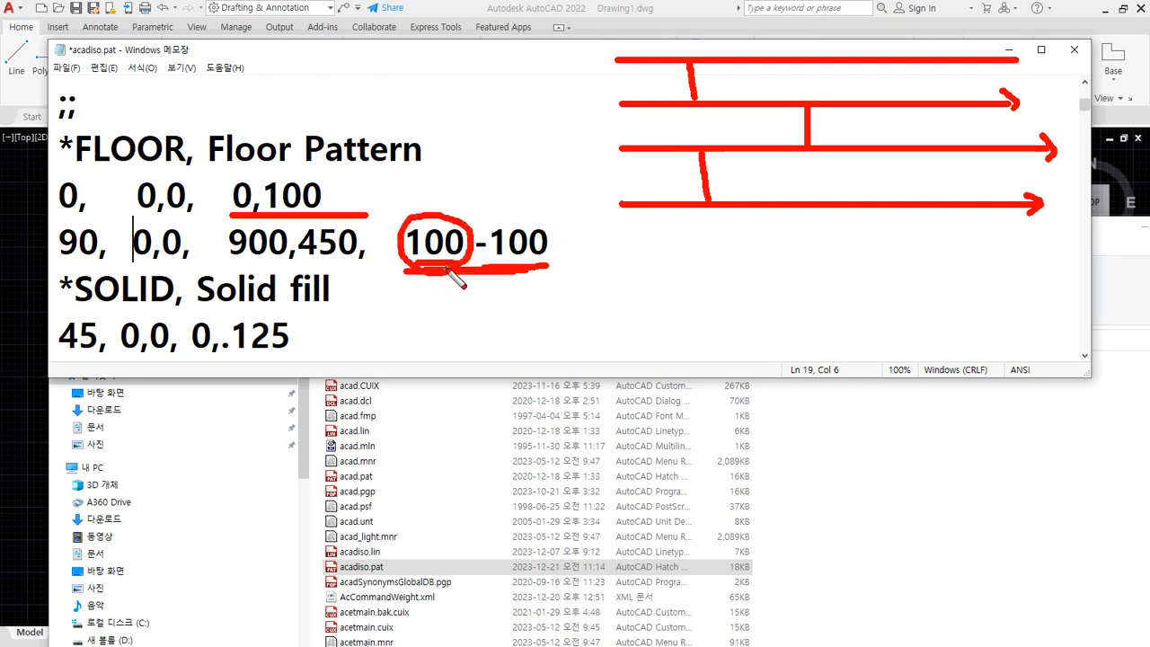
drag(614, 303, 689, 304)
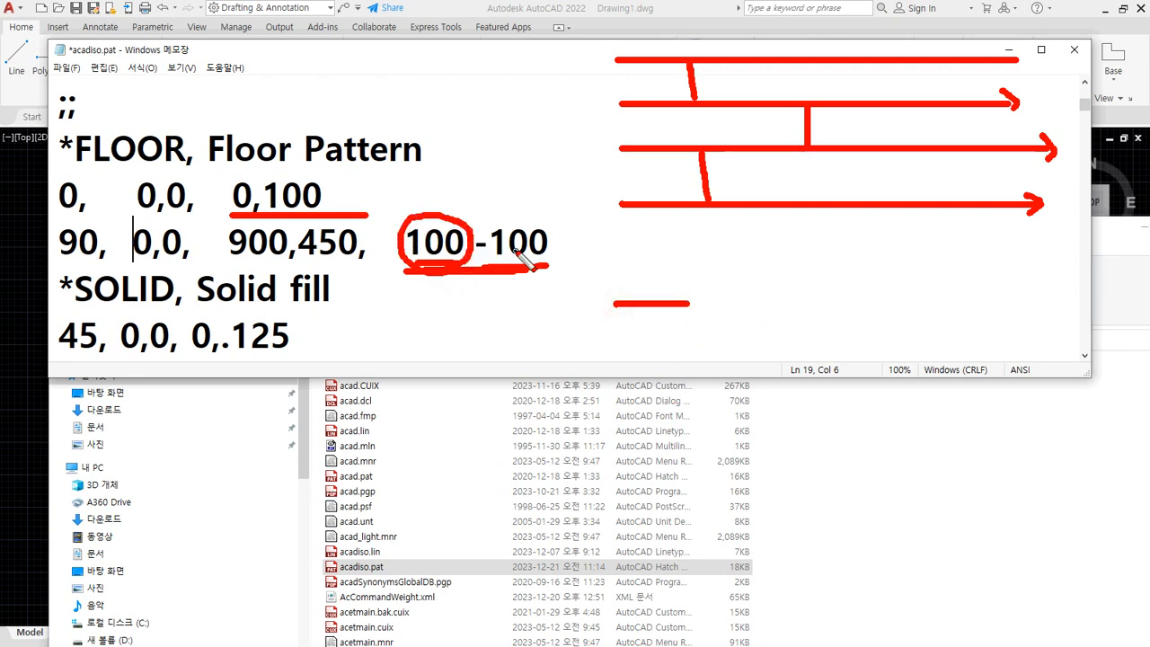
mouse_move(552, 276)
mouse_down()
mouse_move(481, 256)
mouse_move(564, 267)
mouse_move(490, 268)
mouse_up()
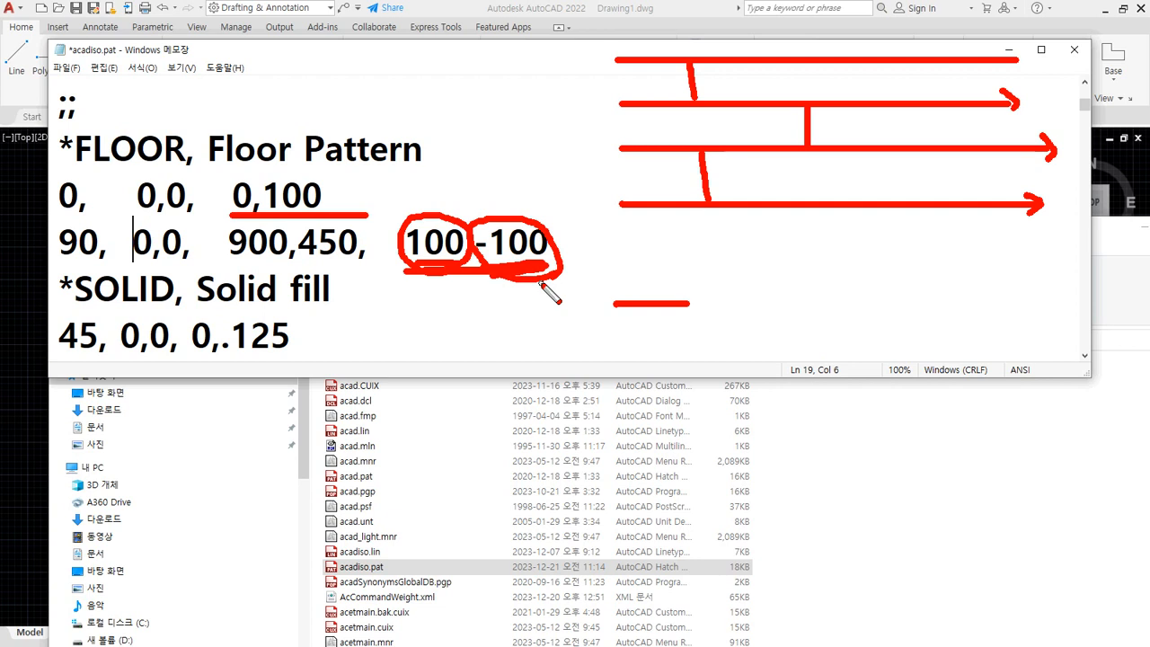
key(Escape)
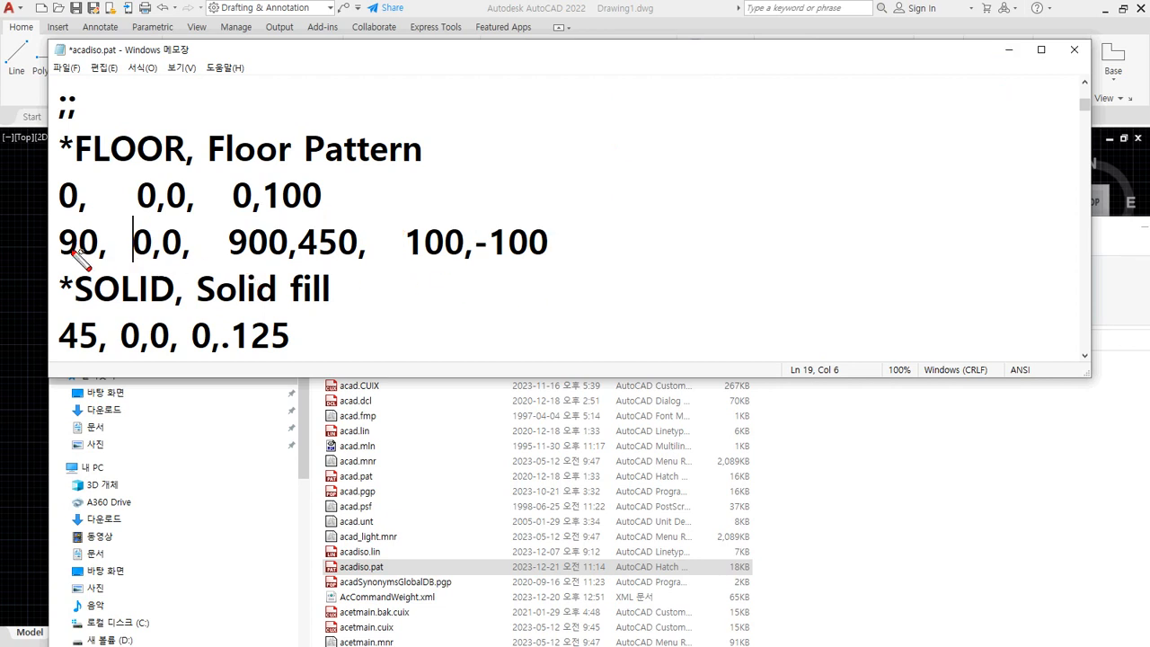
- Save acadiso.pat with the finished FLOOR pattern definition
key(ctrl+s)
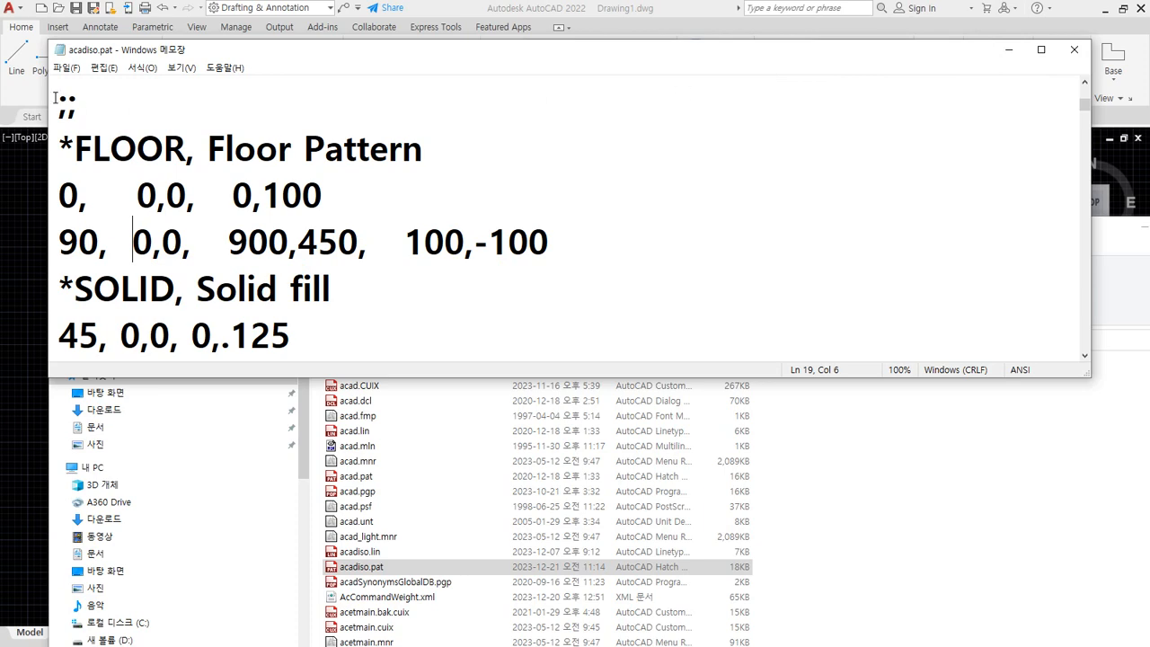
click(68, 69)
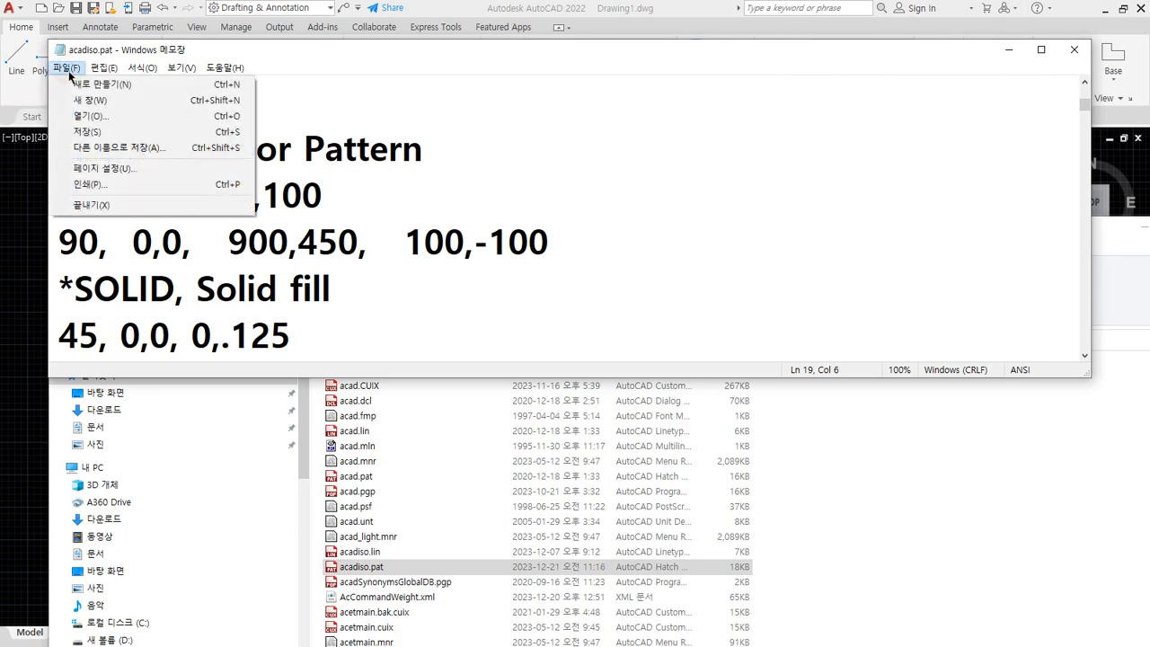
click(78, 132)
- Switch to AutoCAD and draw a 3000 by 3000 rectangle up and to the right of the drawing origin
click(528, 6)
scroll(476, 270, down, 5)
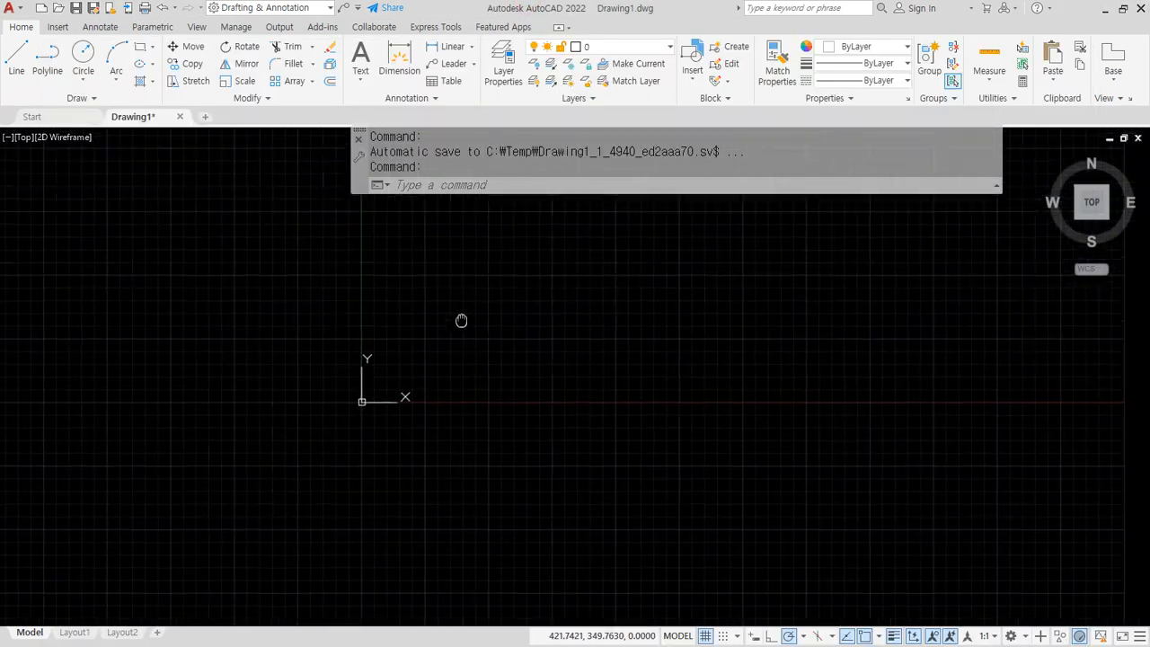
text(rec)
key(Return)
click(365, 472)
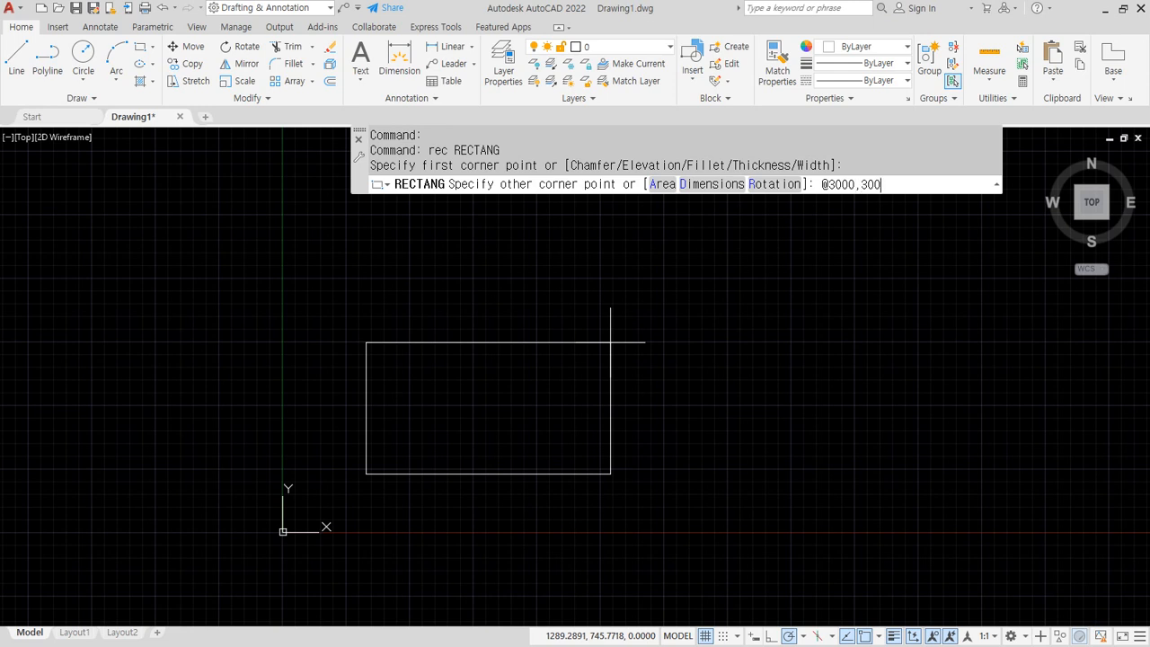
text(@3000,3000)
key(Return)
scroll(493, 385, down, 5)
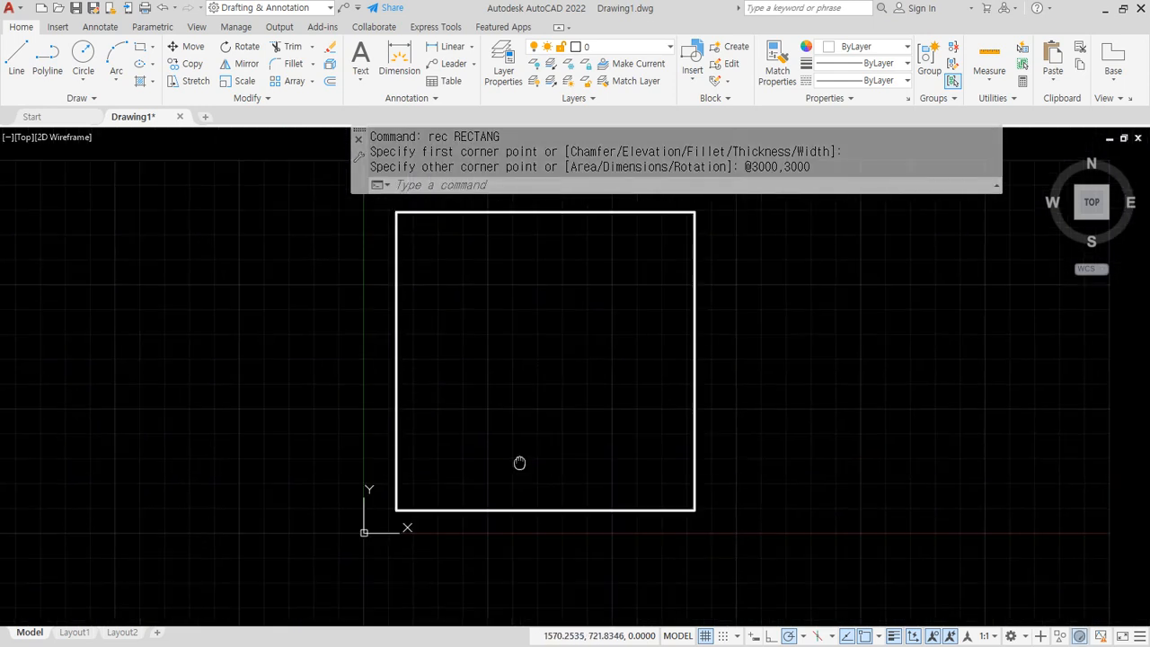
- Hatch the inside of the 3000 by 3000 square with the FLOOR pattern
text(h)
key(Return)
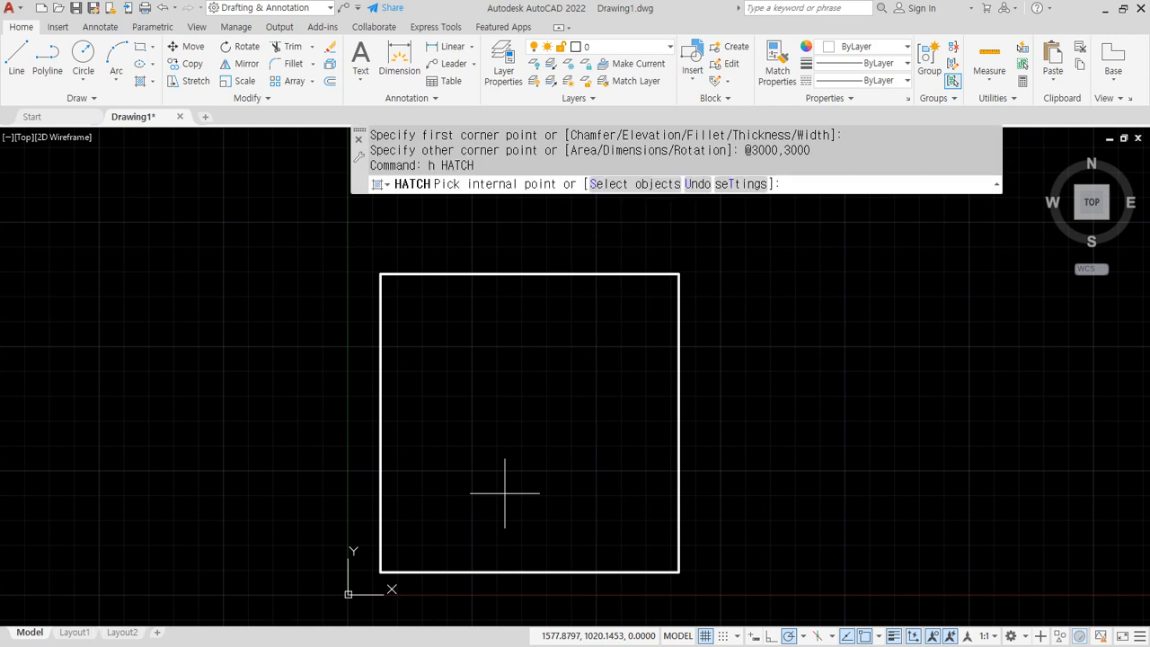
click(530, 431)
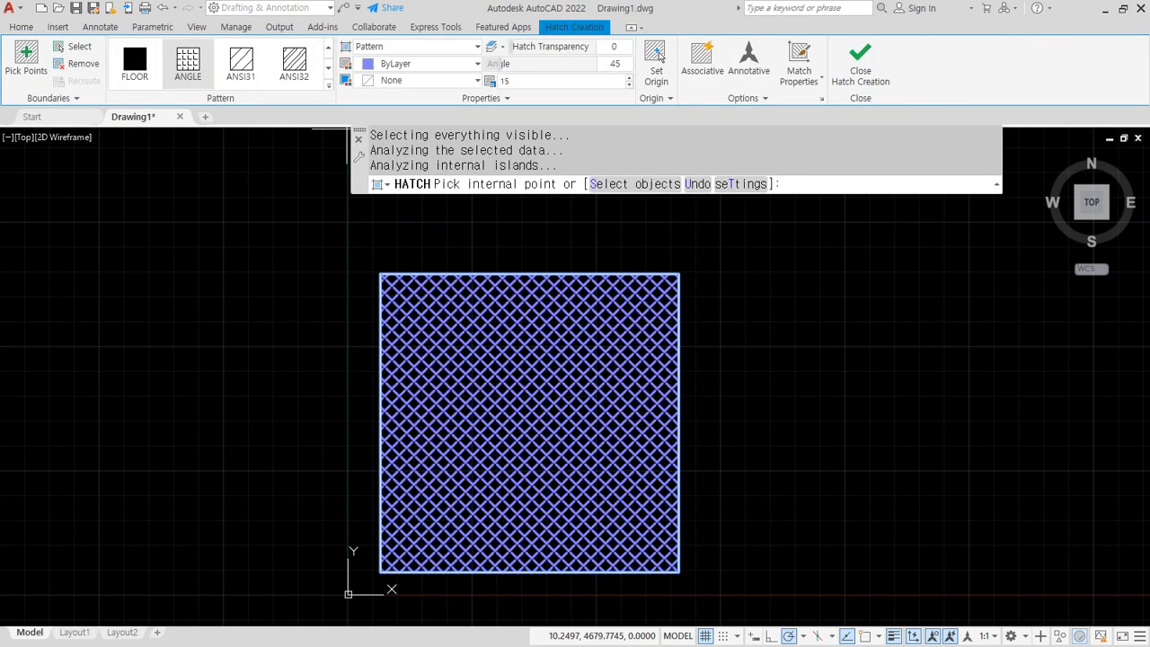
click(135, 64)
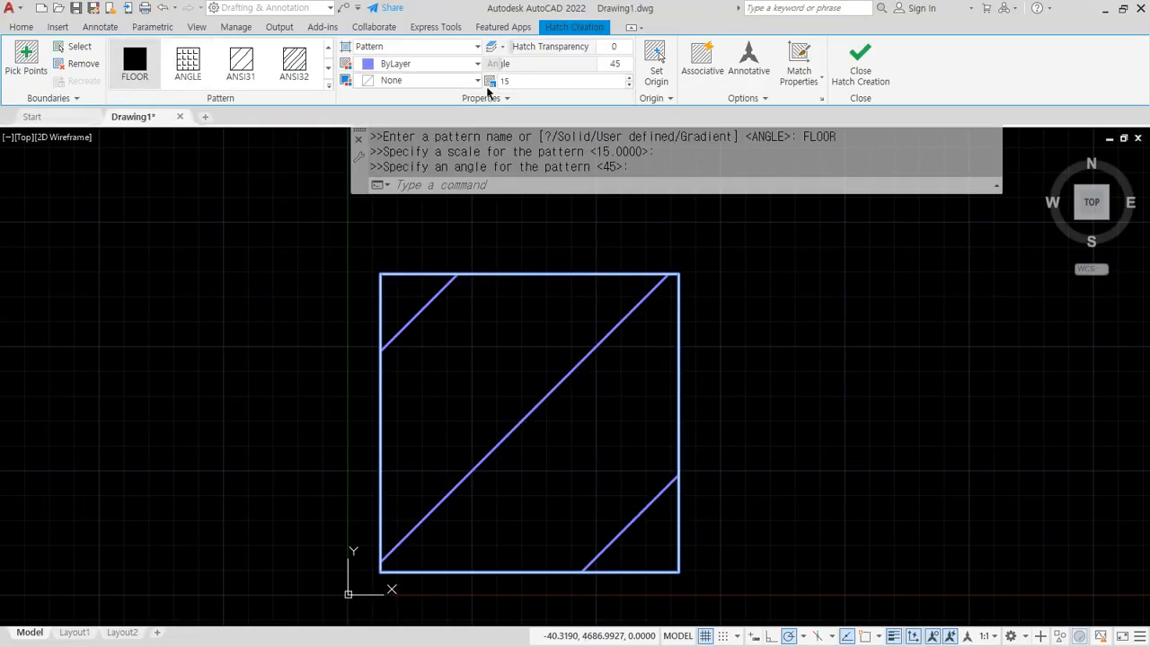
- Set the FLOOR hatch's scale to 1 and its angle to 0, and finish creating the hatch
click(519, 81)
text(1)
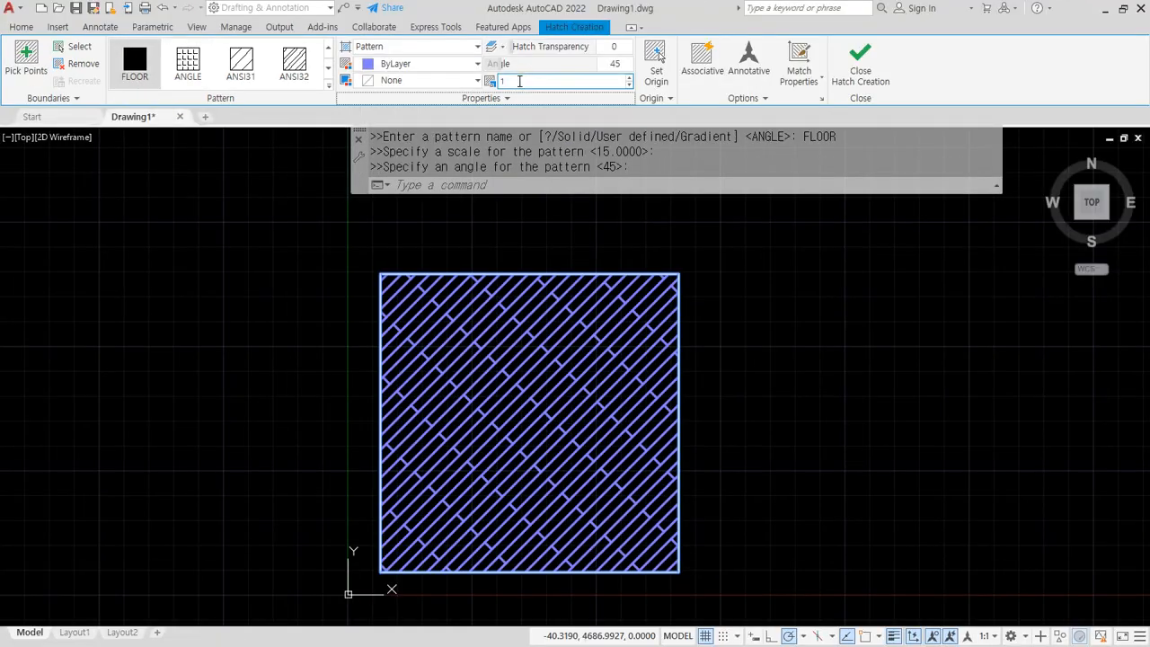
click(624, 64)
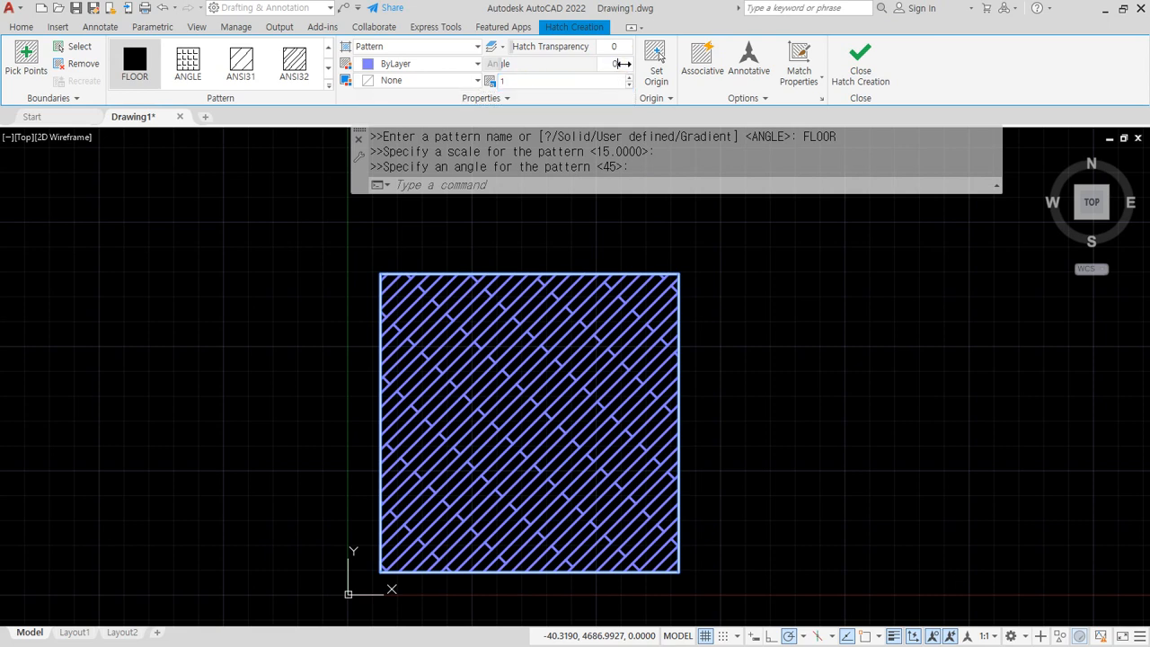
key(Return)
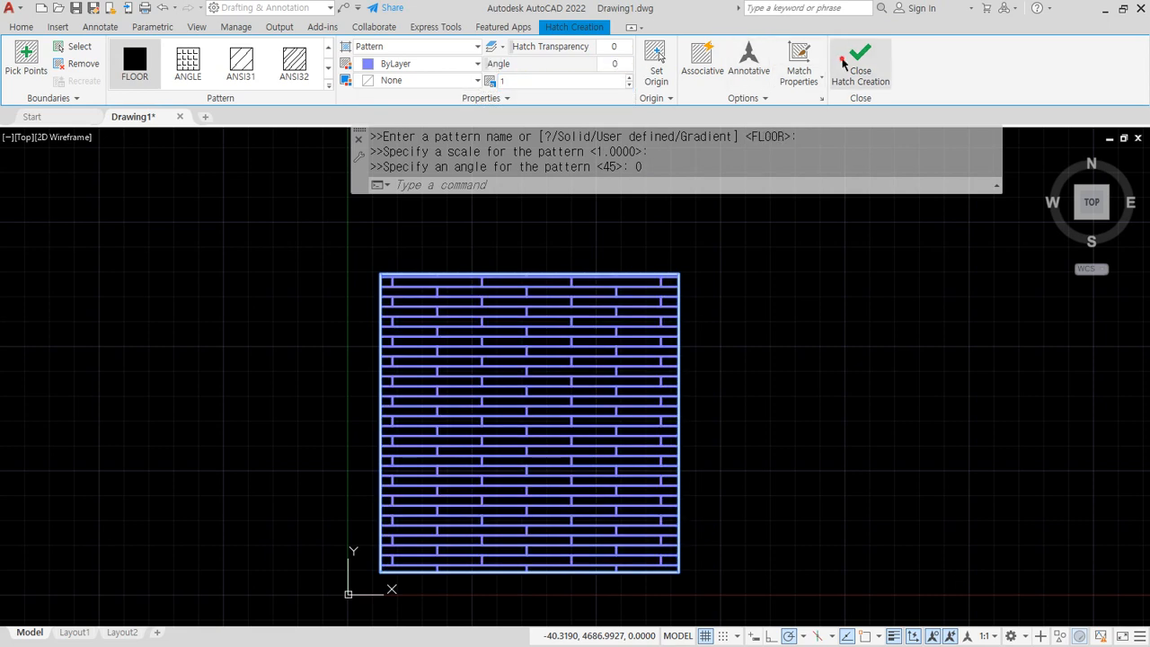
click(860, 61)
- Set the FLOOR hatch's origin at the square's lower-left corner
scroll(401, 546, up, 2)
scroll(401, 546, up, 2)
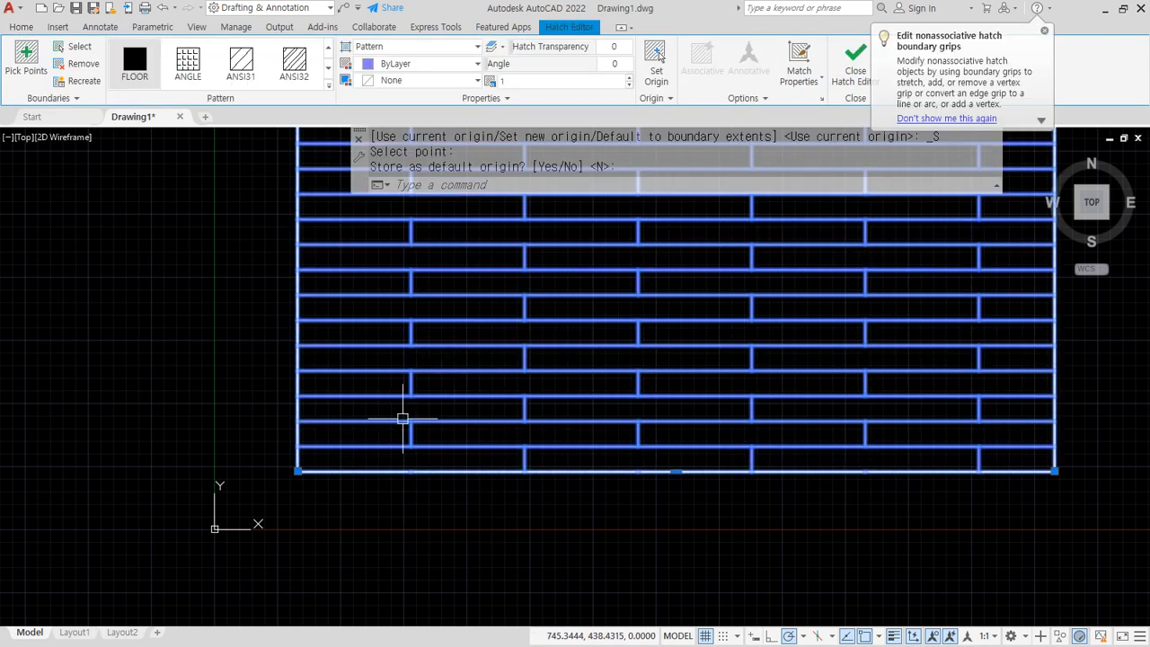
- Deselect the FLOOR hatch and examine its horizontal lines, starting from the square's lower-left corner and repeating upward
key(Escape)
scroll(305, 485, up, 4)
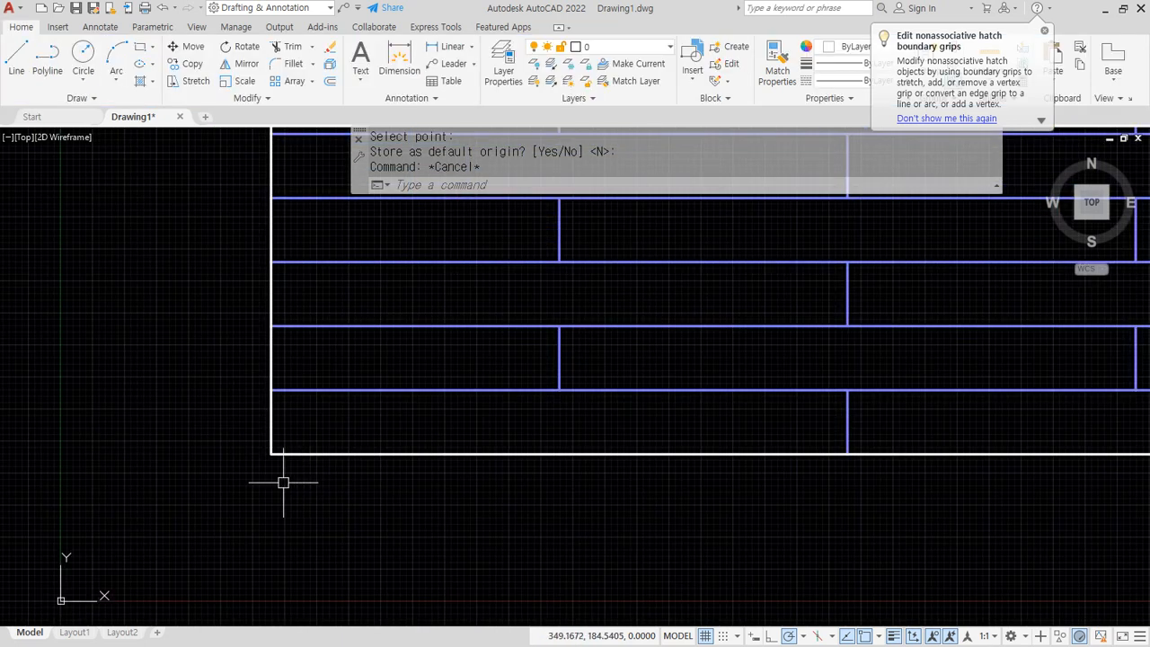
drag(278, 457, 644, 457)
drag(634, 443, 640, 469)
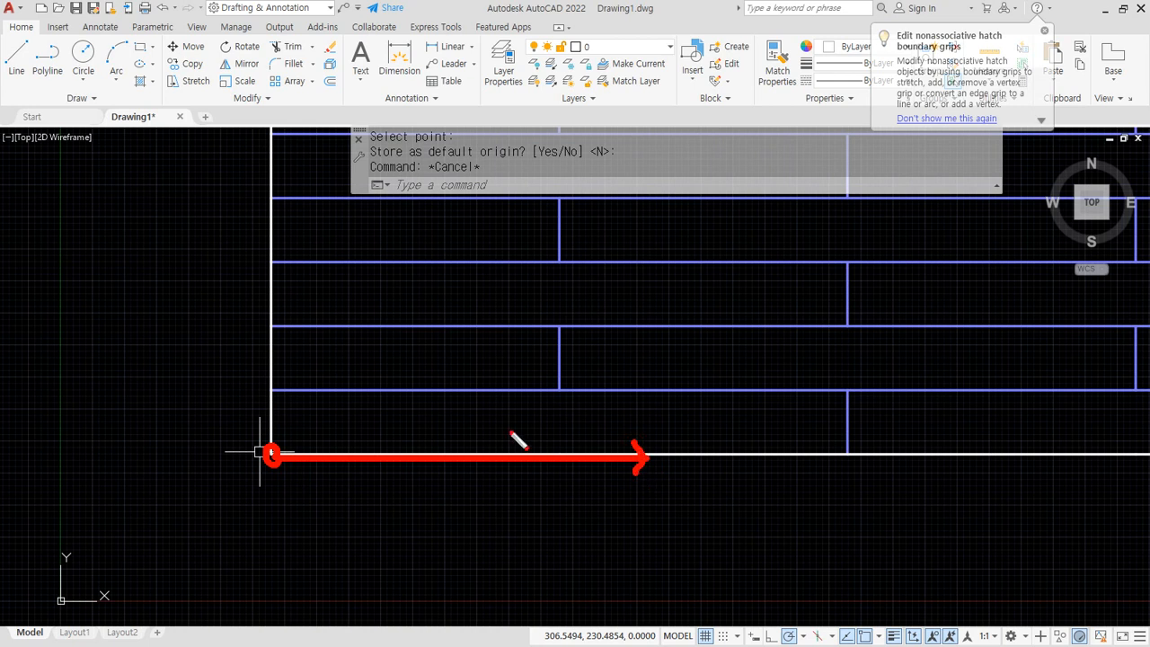
drag(275, 386, 673, 395)
drag(273, 334, 669, 326)
drag(275, 268, 614, 261)
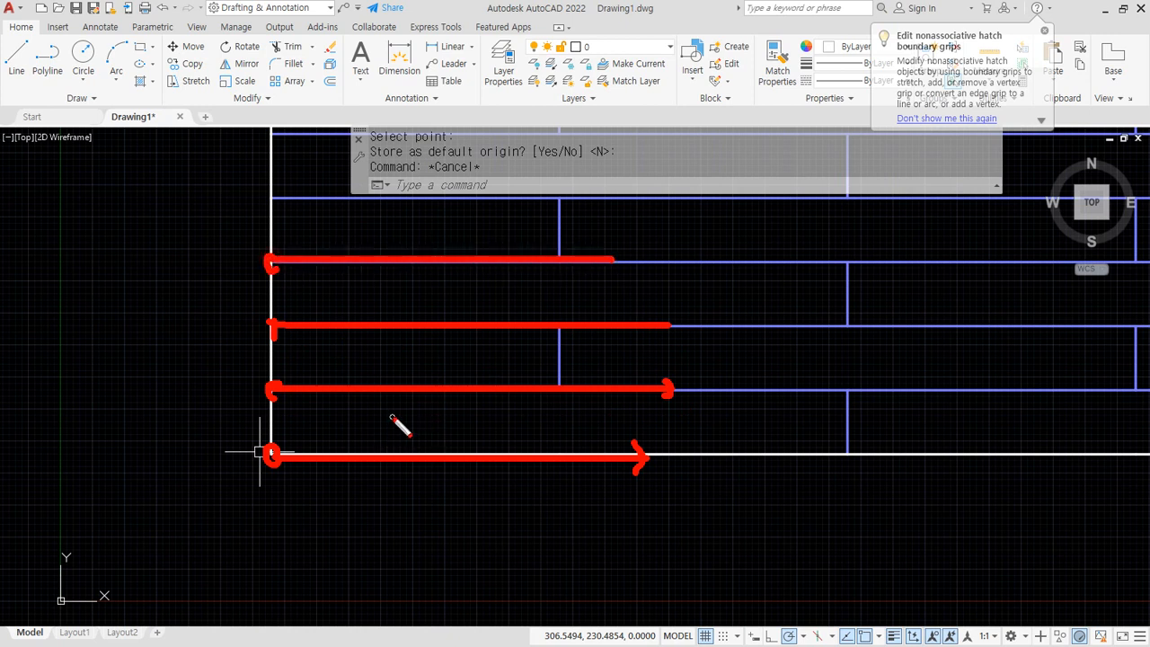
key(e)
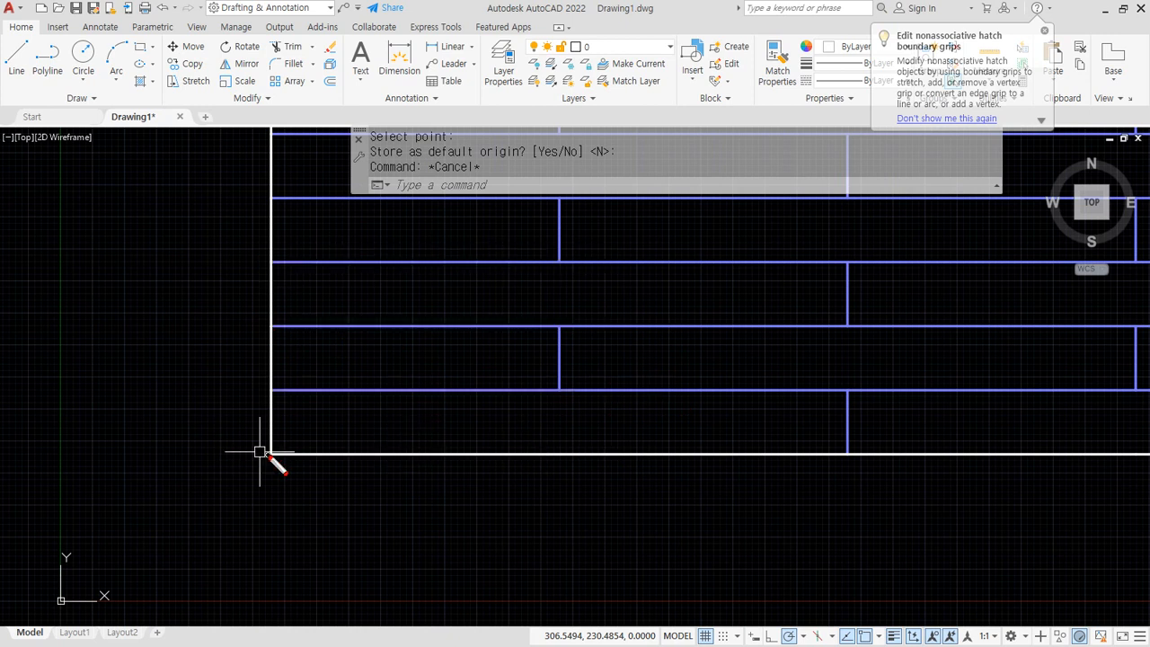
- Examine the direction of the FLOOR hatch's vertical lines and their alternating dashes and gaps
mouse_move(269, 455)
mouse_down()
mouse_move(269, 234)
mouse_move(241, 240)
mouse_move(283, 250)
mouse_up()
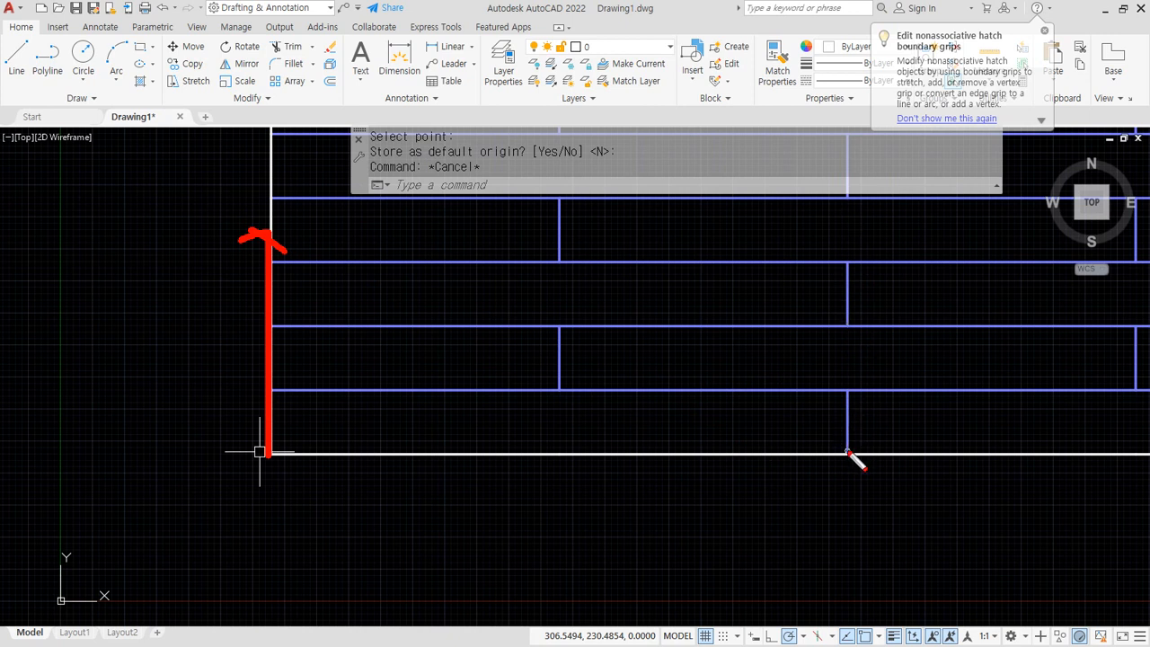
mouse_move(847, 452)
mouse_down()
mouse_move(850, 393)
mouse_move(842, 403)
mouse_move(871, 403)
mouse_up()
key(Delete)
mouse_move(846, 453)
mouse_down()
mouse_move(847, 395)
mouse_move(817, 359)
mouse_move(885, 357)
mouse_move(848, 391)
mouse_up()
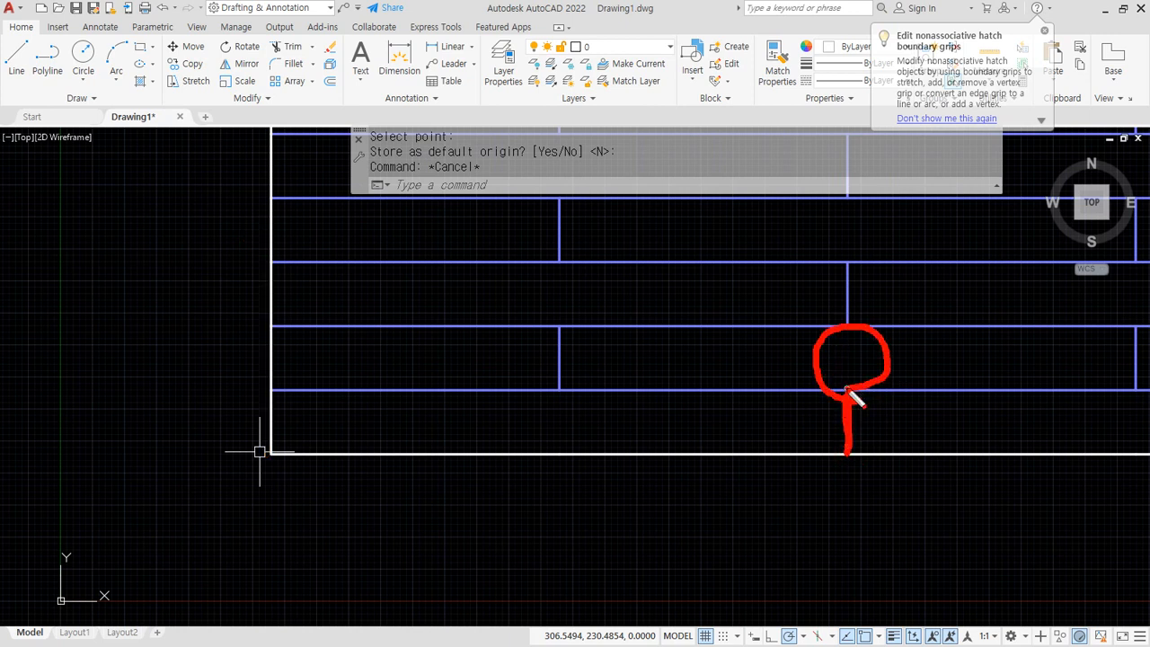
mouse_move(847, 327)
mouse_down()
mouse_move(846, 267)
mouse_move(816, 231)
mouse_move(880, 249)
mouse_move(860, 255)
mouse_up()
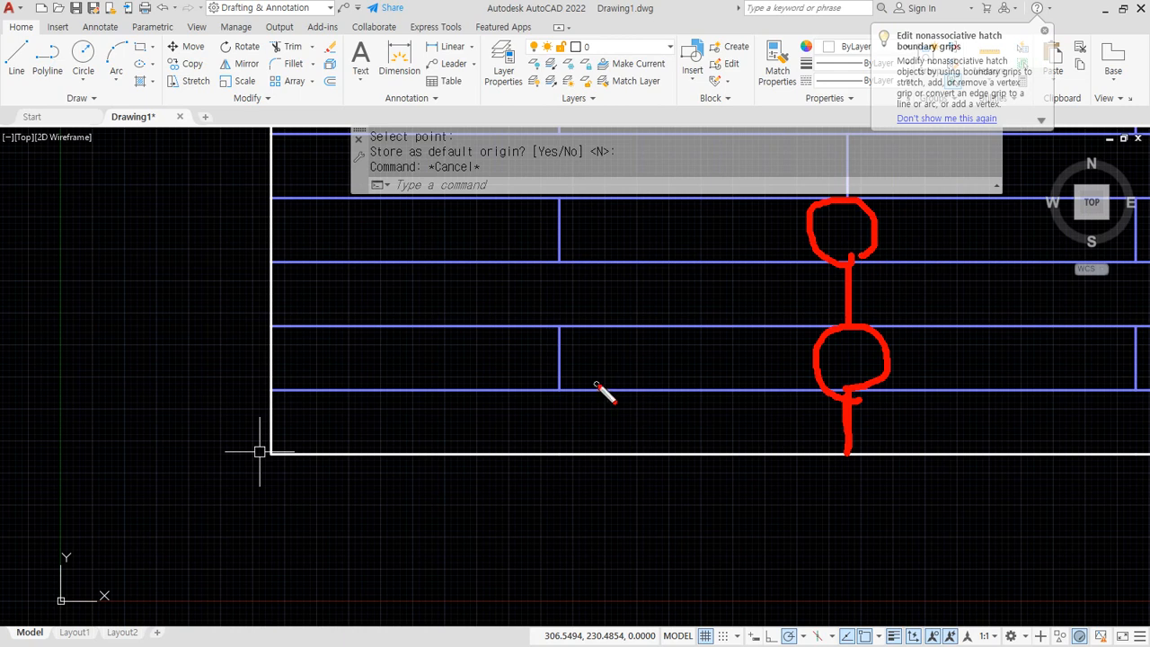
key(Escape)
- Examine how the FLOOR hatch's vertical joints are staggered between neighbouring plank rows across the square
middle_drag(644, 321, 634, 446)
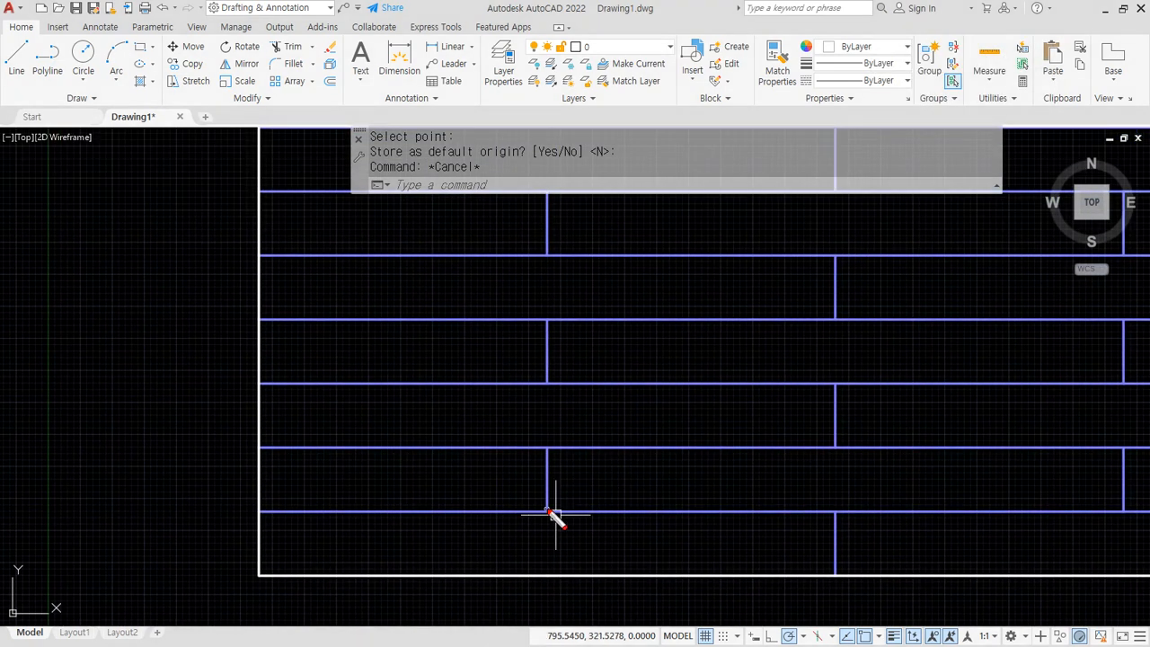
drag(546, 510, 547, 452)
drag(546, 387, 546, 325)
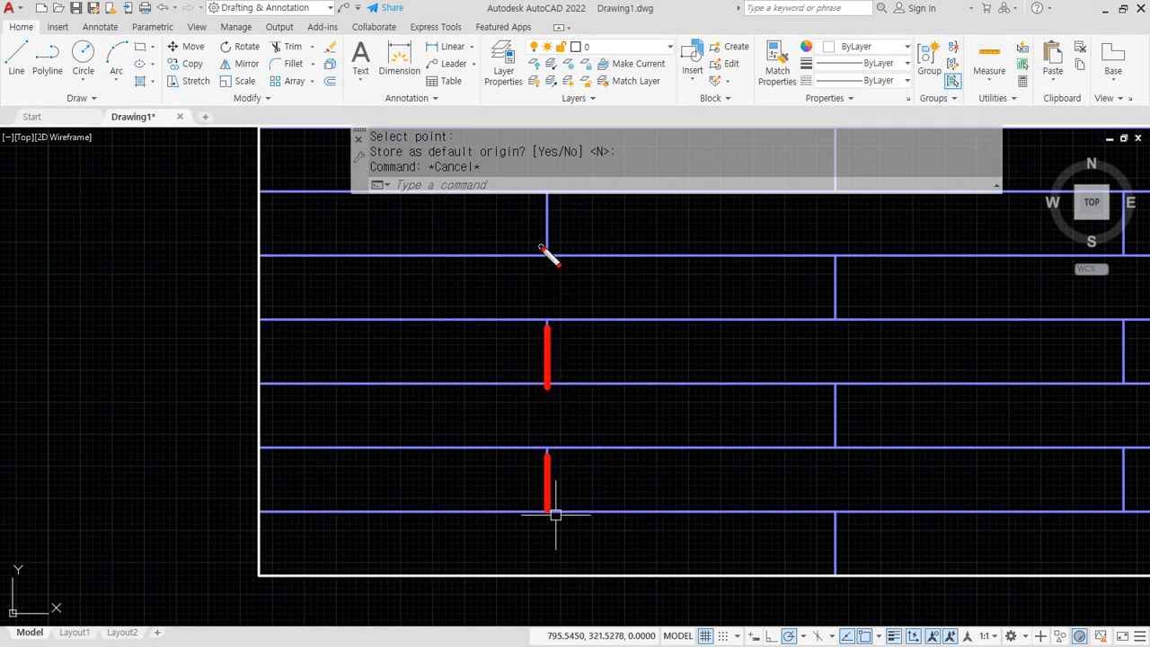
drag(542, 248, 540, 205)
drag(837, 572, 837, 519)
drag(834, 447, 834, 382)
drag(831, 318, 833, 262)
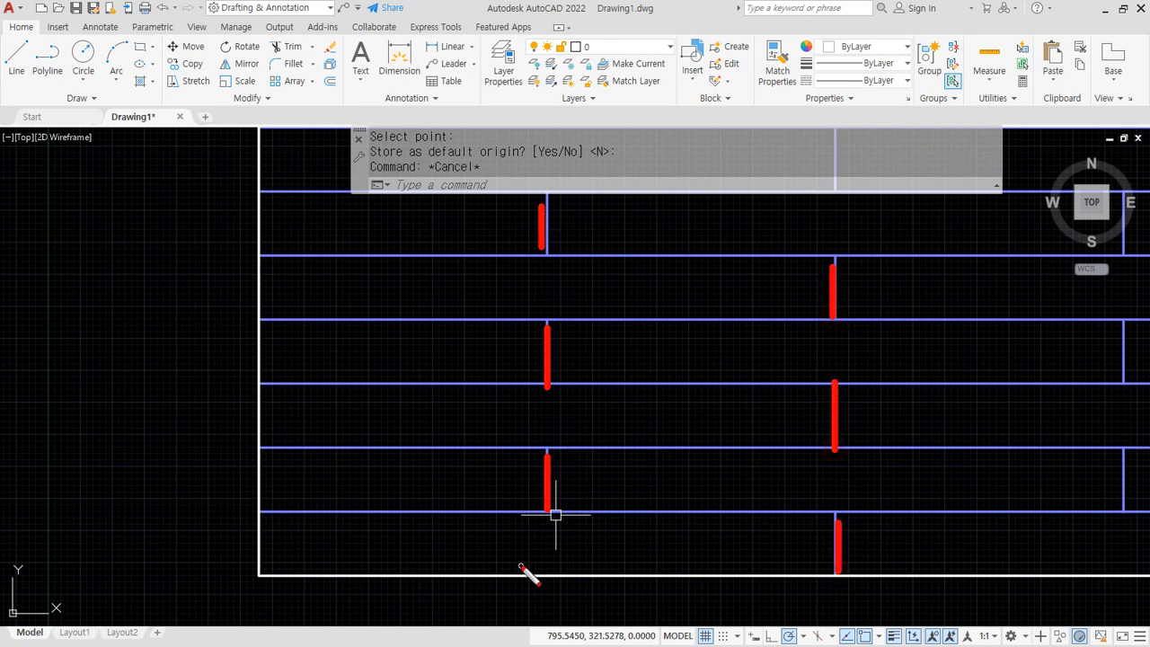
key(Escape)
scroll(613, 506, down, 1)
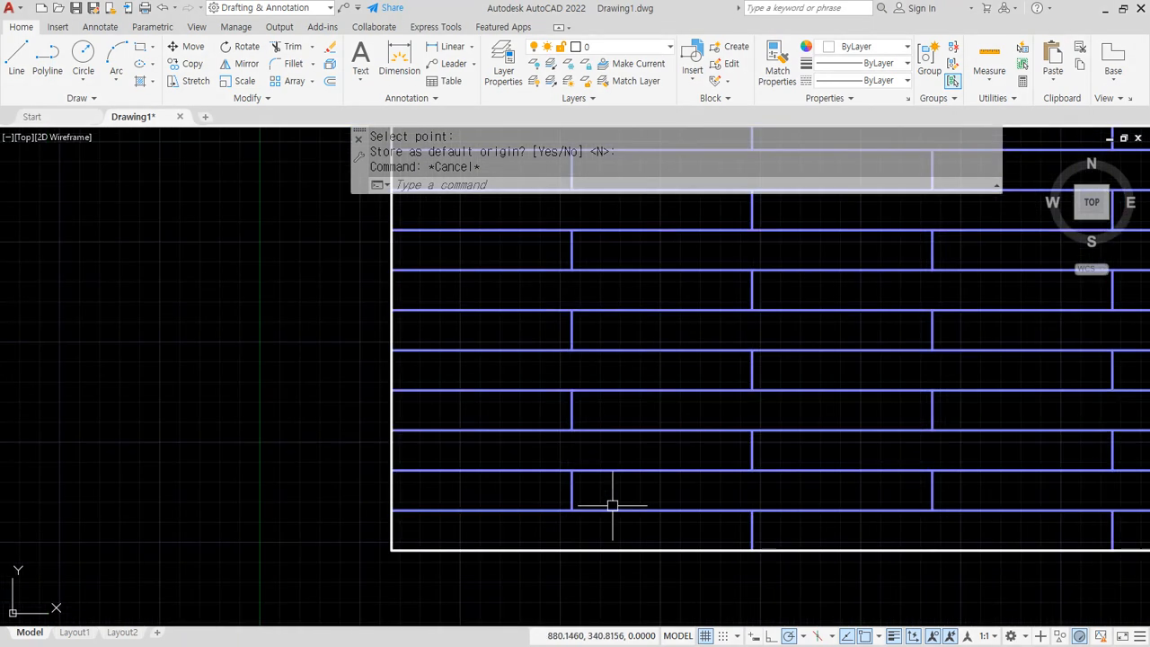
scroll(681, 445, down, 1)
middle_drag(788, 434, 493, 507)
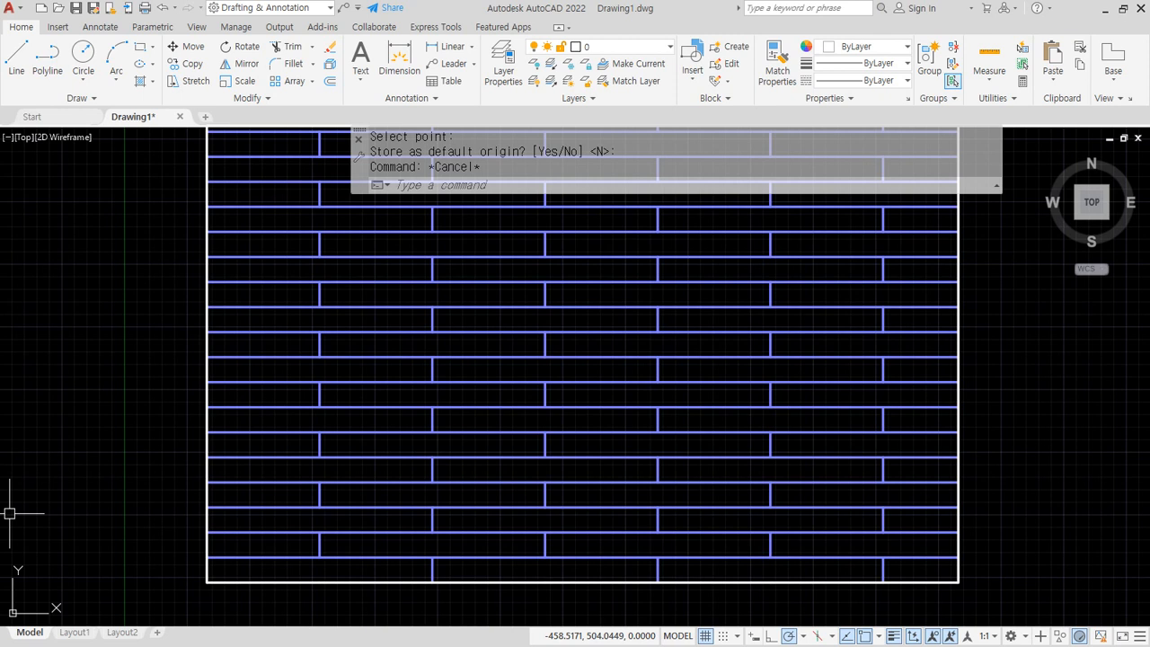
key(Escape)
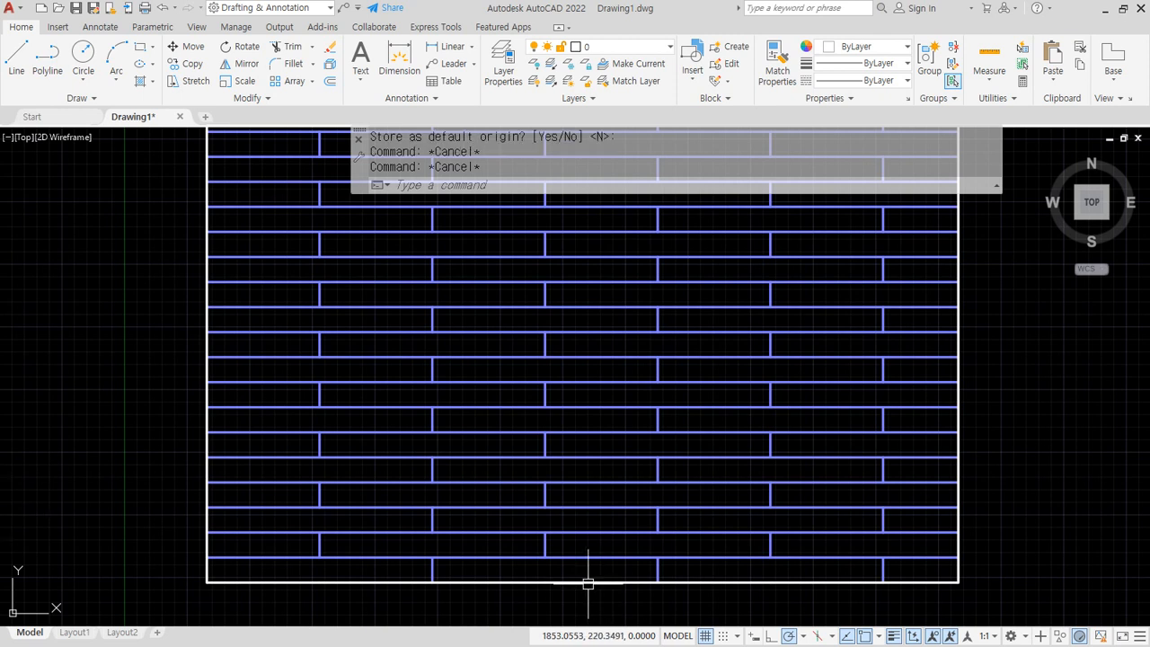
key(Escape)
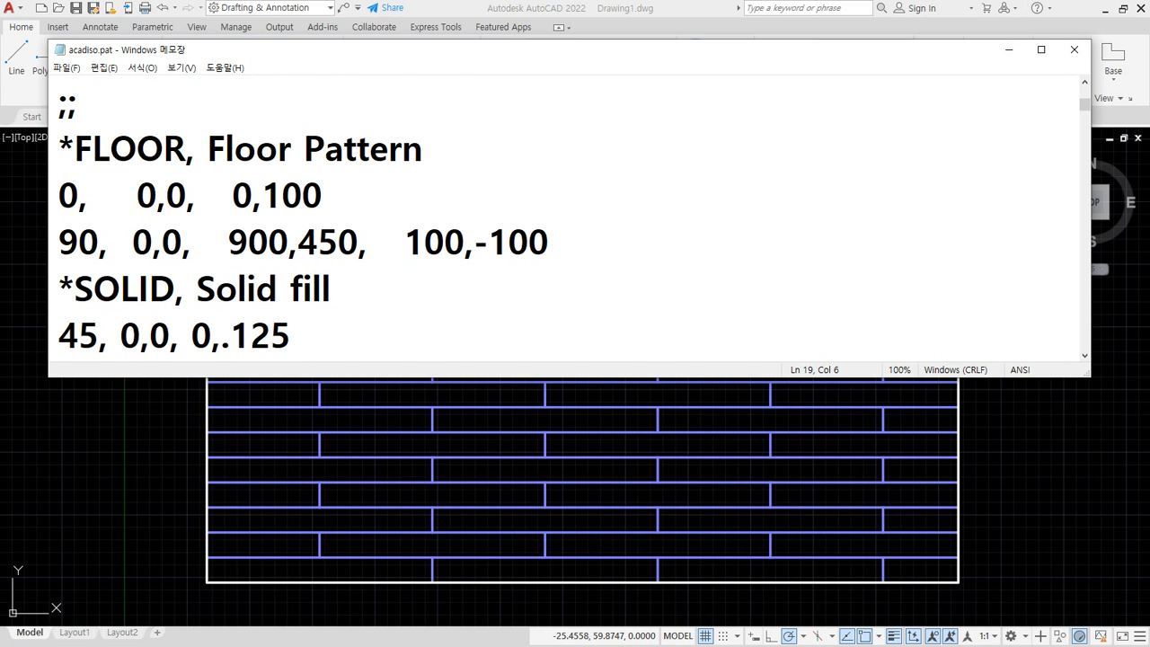
- Switch to File Explorer and locate acadiso.lin in the AutoCAD Support folder
key(alt+Tab)
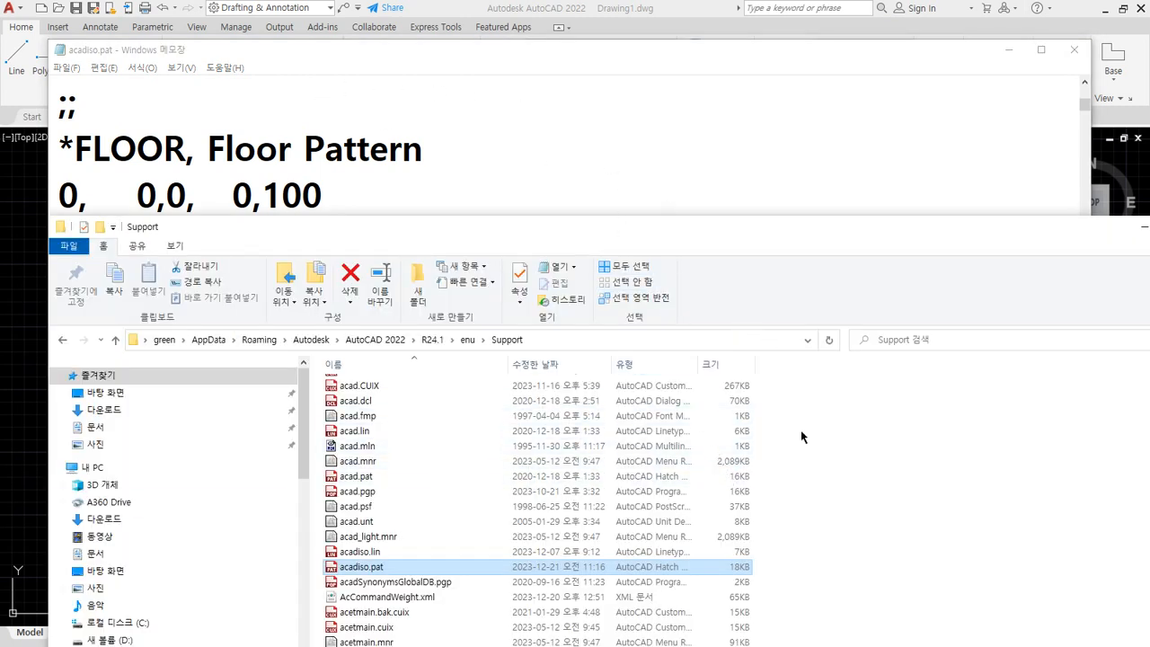
click(355, 557)
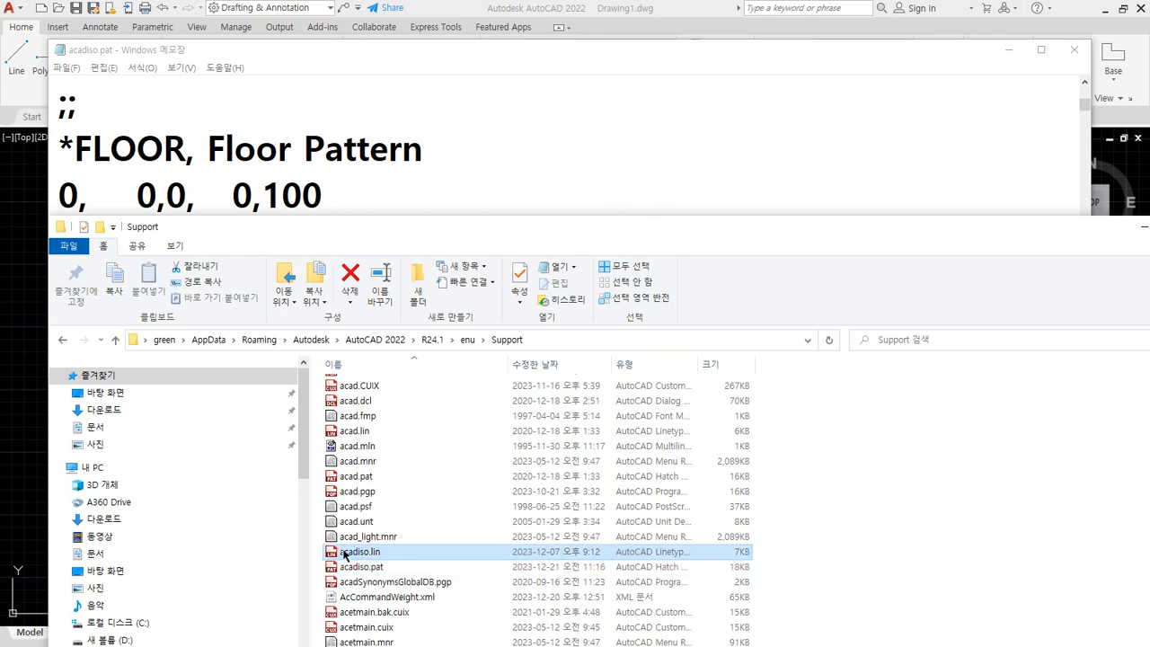
drag(355, 557, 454, 565)
- Return to acadiso.pat in Notepad, delete the three-line FLOOR pattern definition above SOLID, and save the file
click(490, 163)
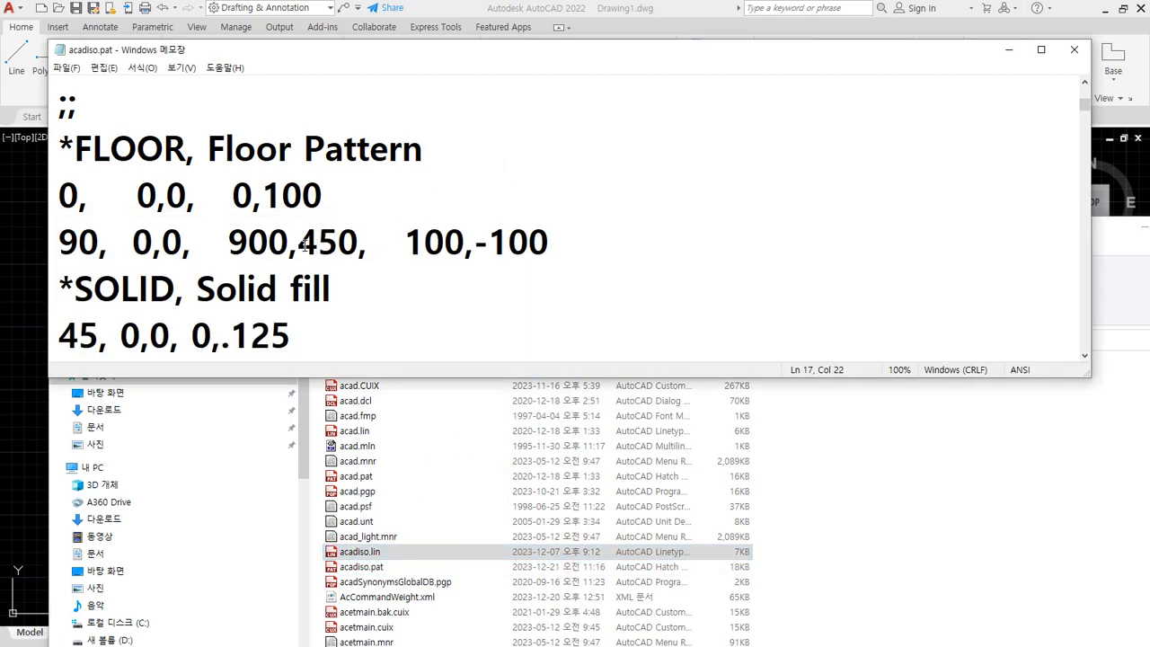
drag(565, 261, 16, 153)
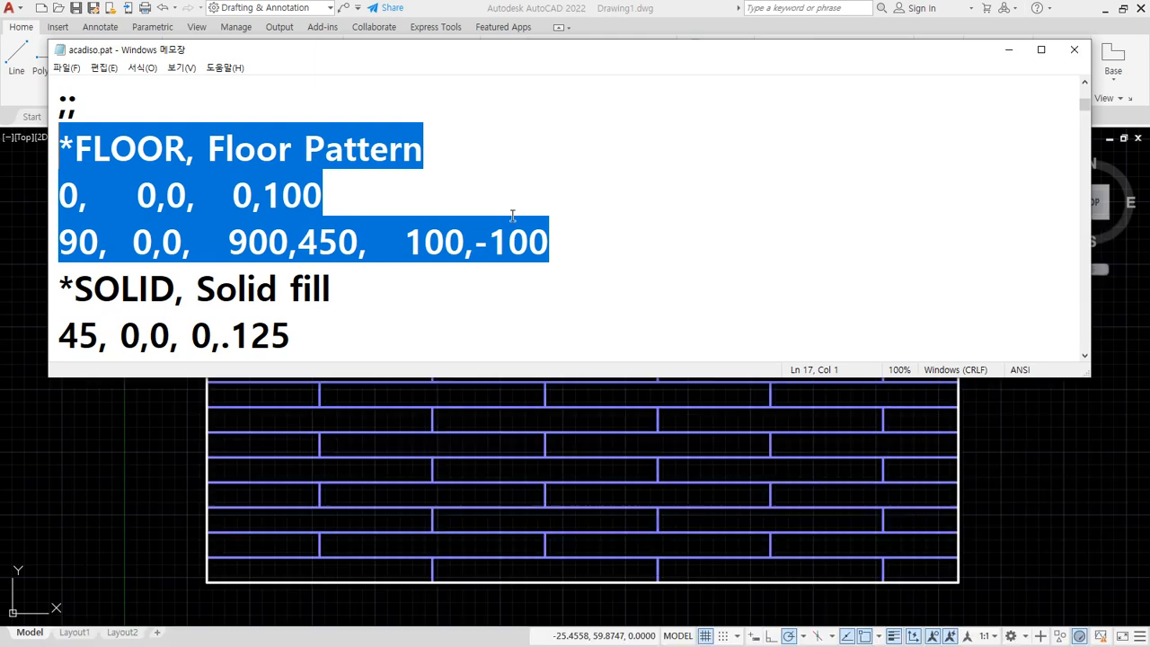
click(594, 242)
drag(589, 244, 27, 167)
key(Delete)
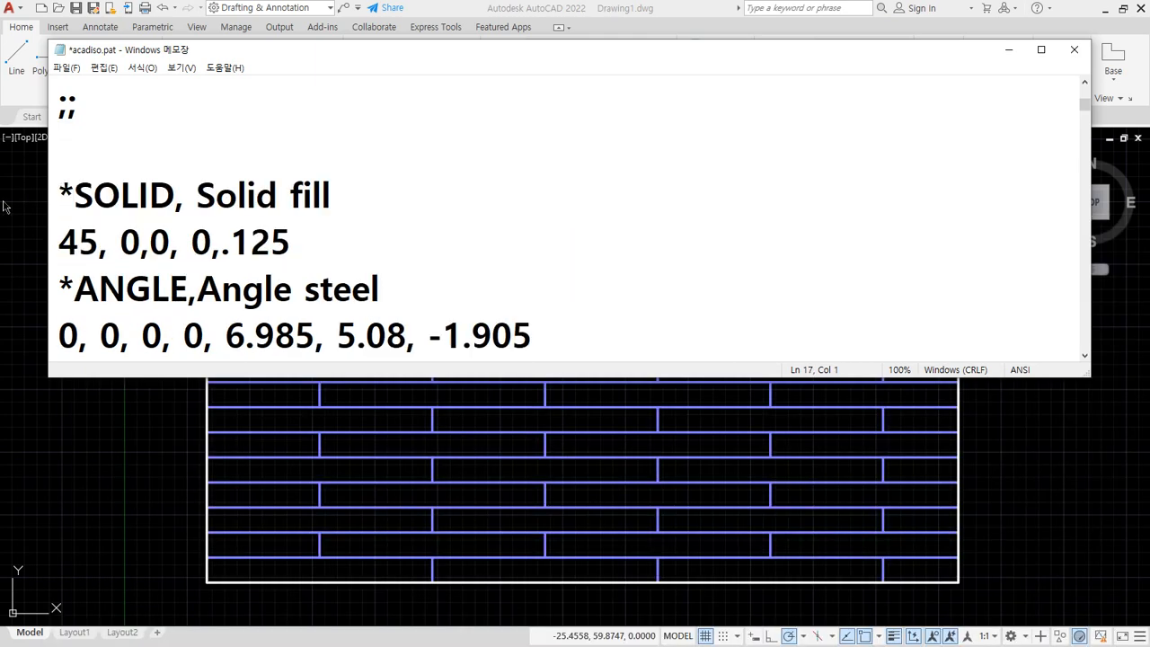
key(Delete)
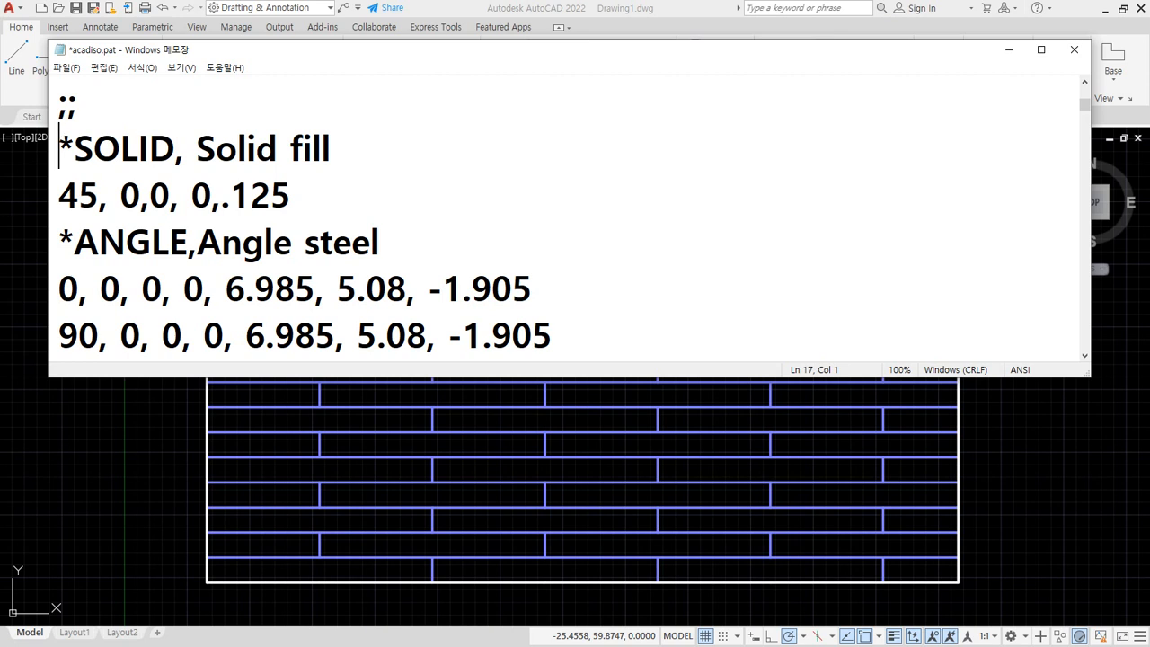
click(64, 68)
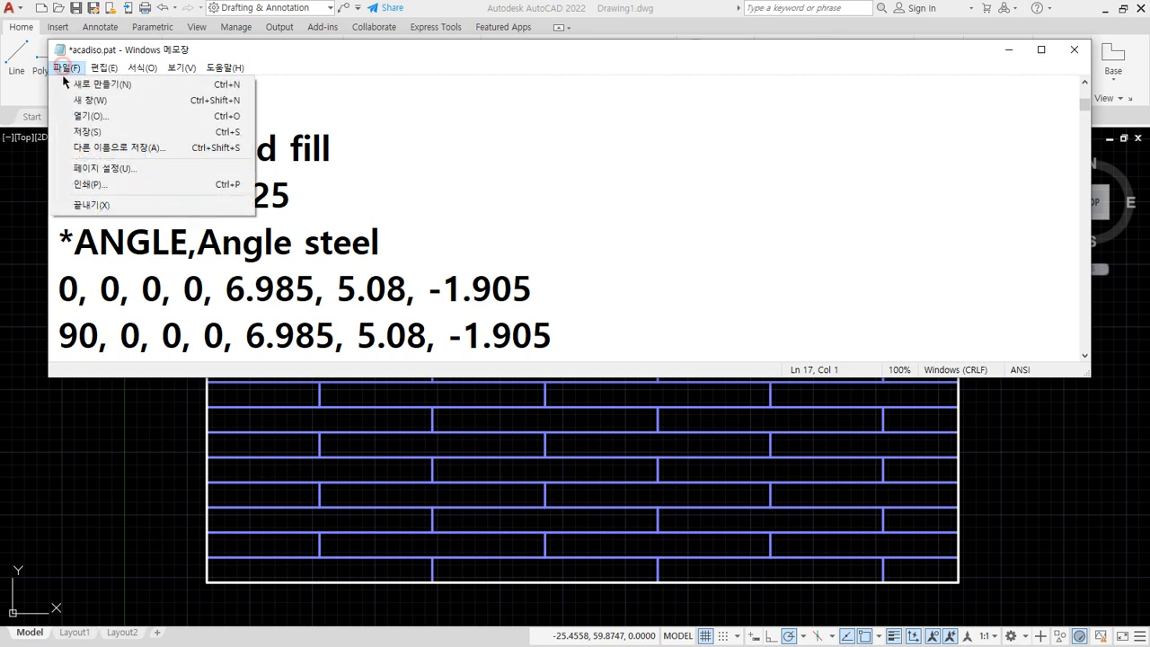
click(87, 132)
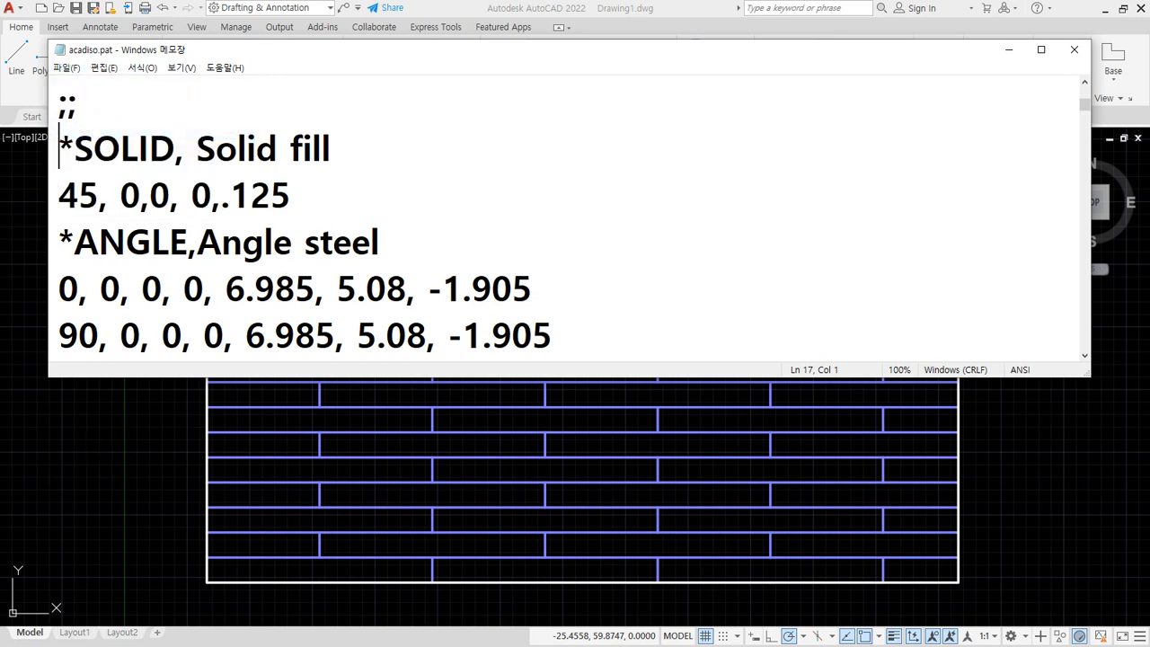
- Switch to File Explorer, open acadiso.lin from the Support folder, and examine its title comment
key(alt+Tab)
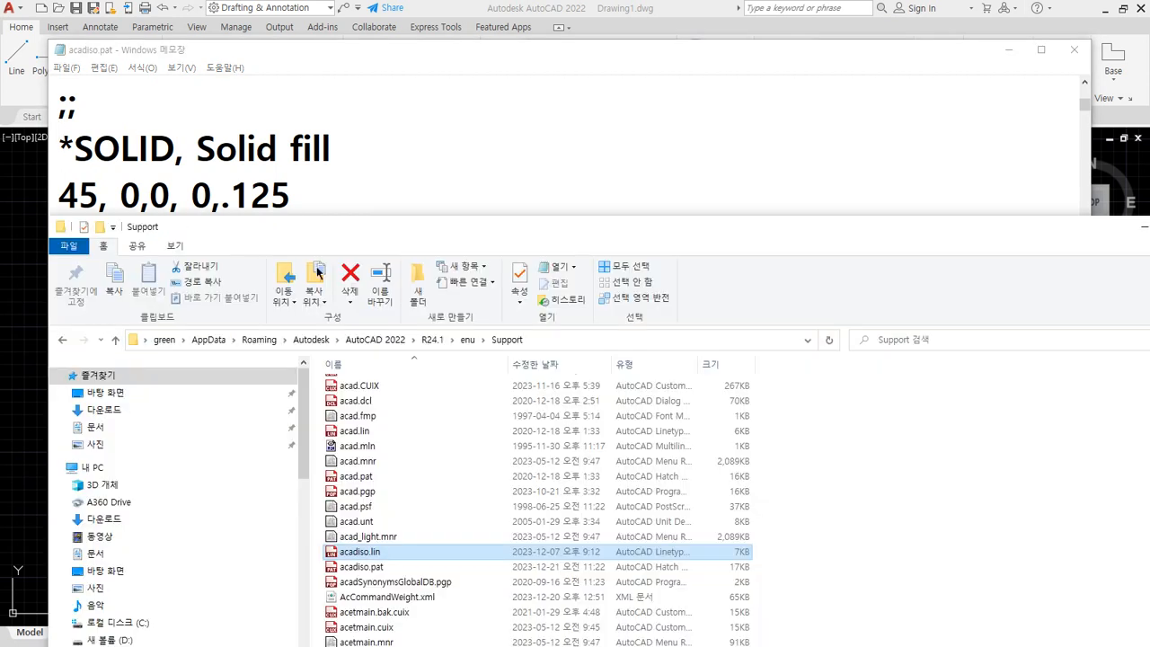
double_click(363, 551)
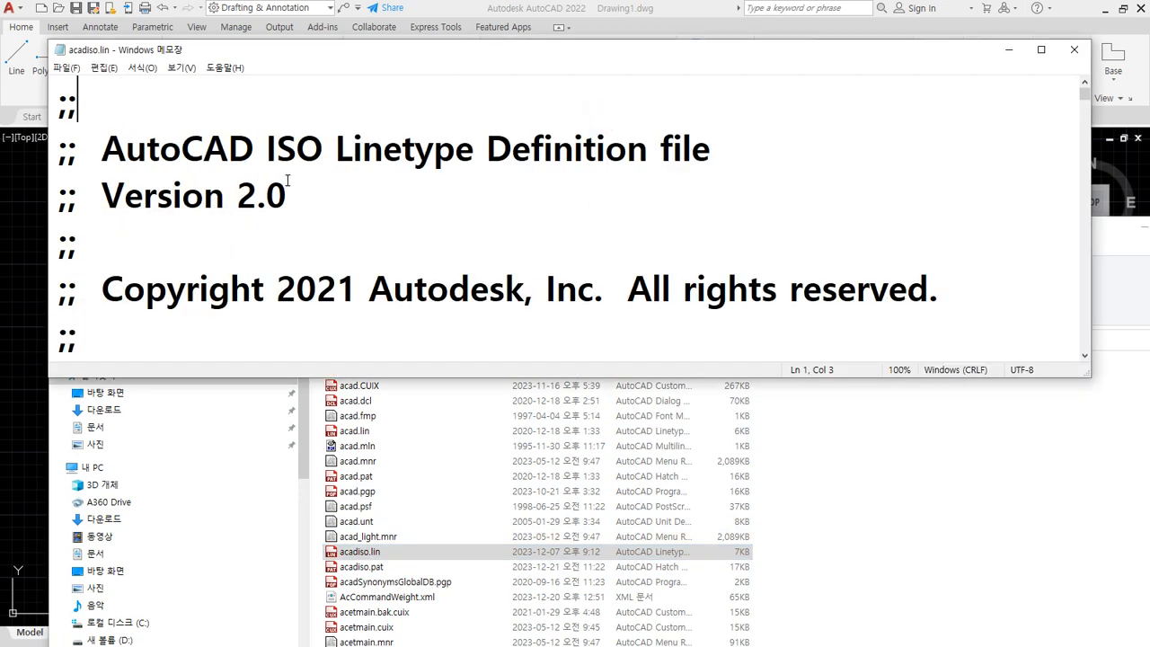
key(ctrl+2)
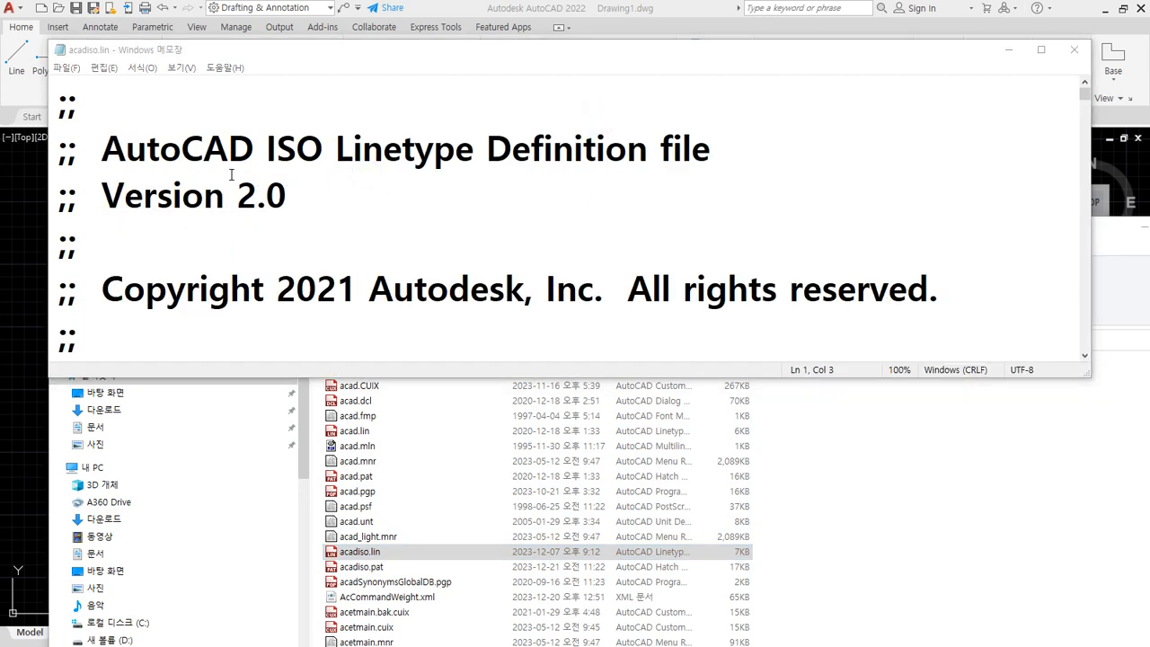
drag(134, 166, 466, 169)
drag(271, 168, 468, 172)
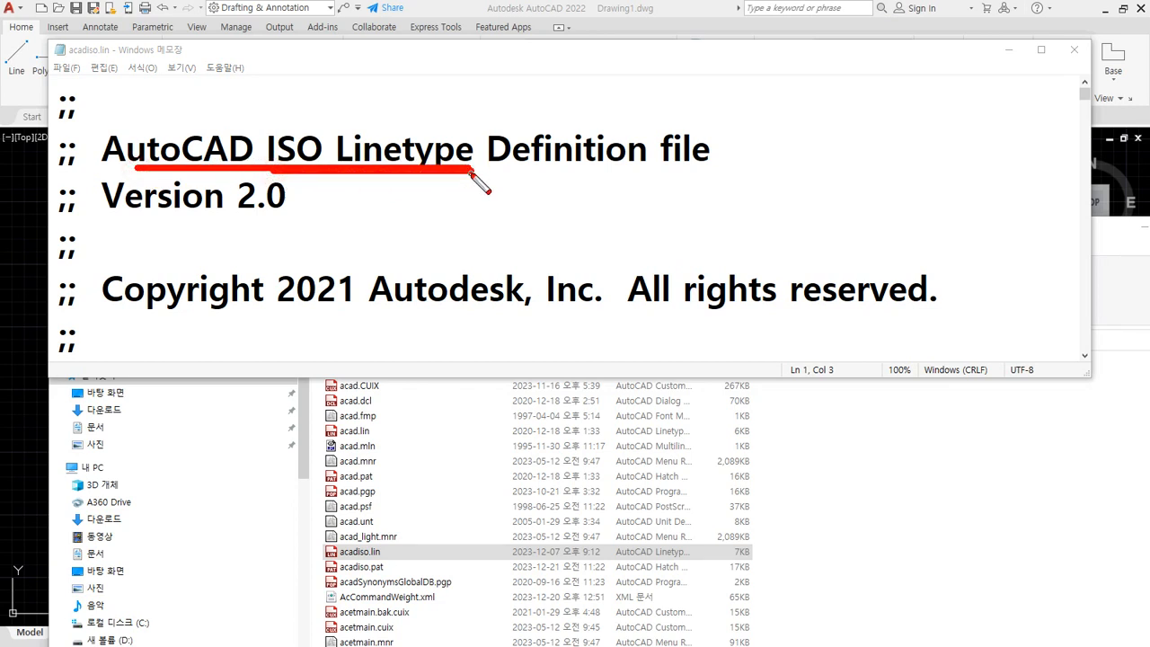
drag(514, 167, 703, 171)
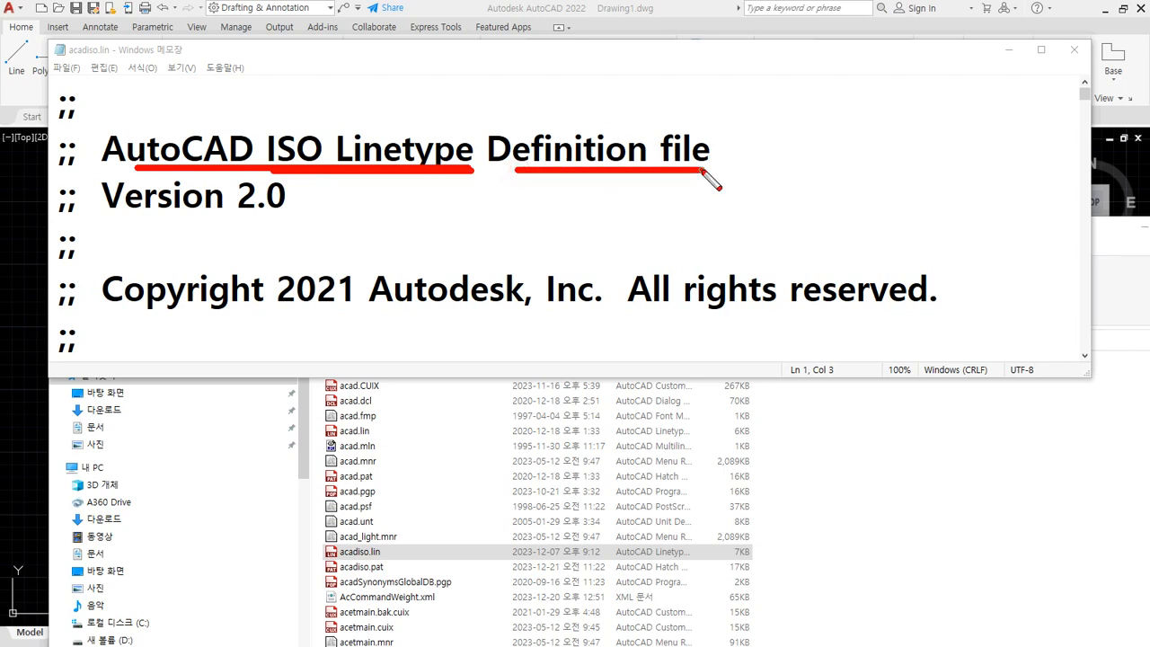
key(Escape)
- Add the header line "*MyCenter, Center ----- - ----- - ----- - ----- - ----" directly above the BORDER linetype in acadiso.lin
scroll(486, 192, down, 5)
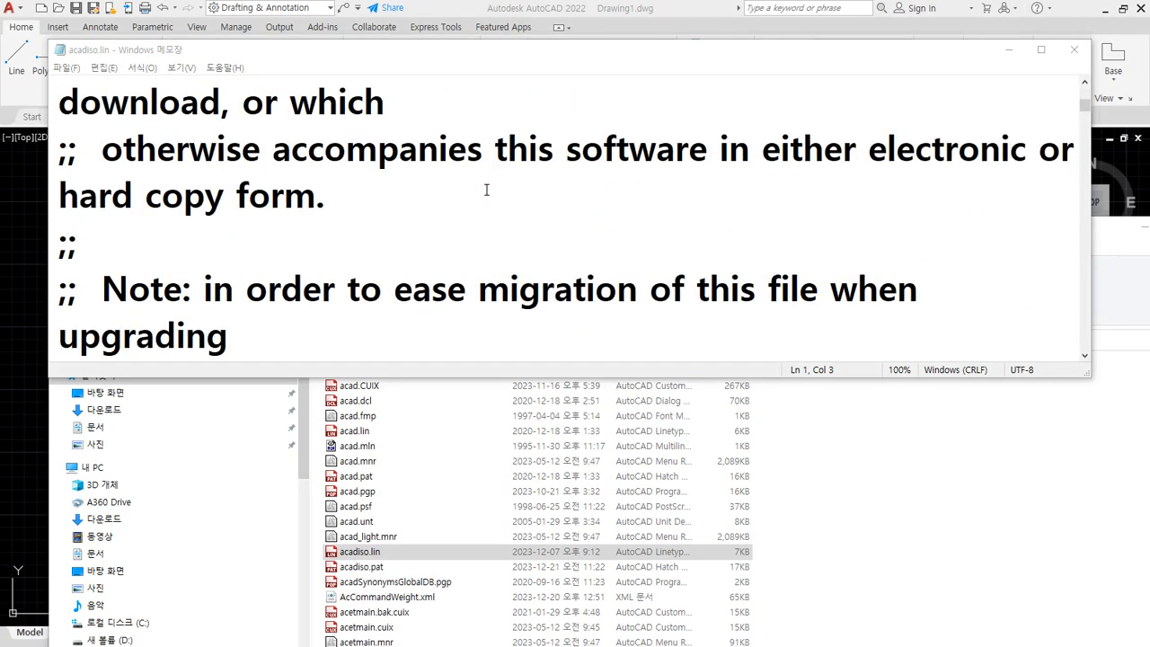
scroll(486, 190, down, 3)
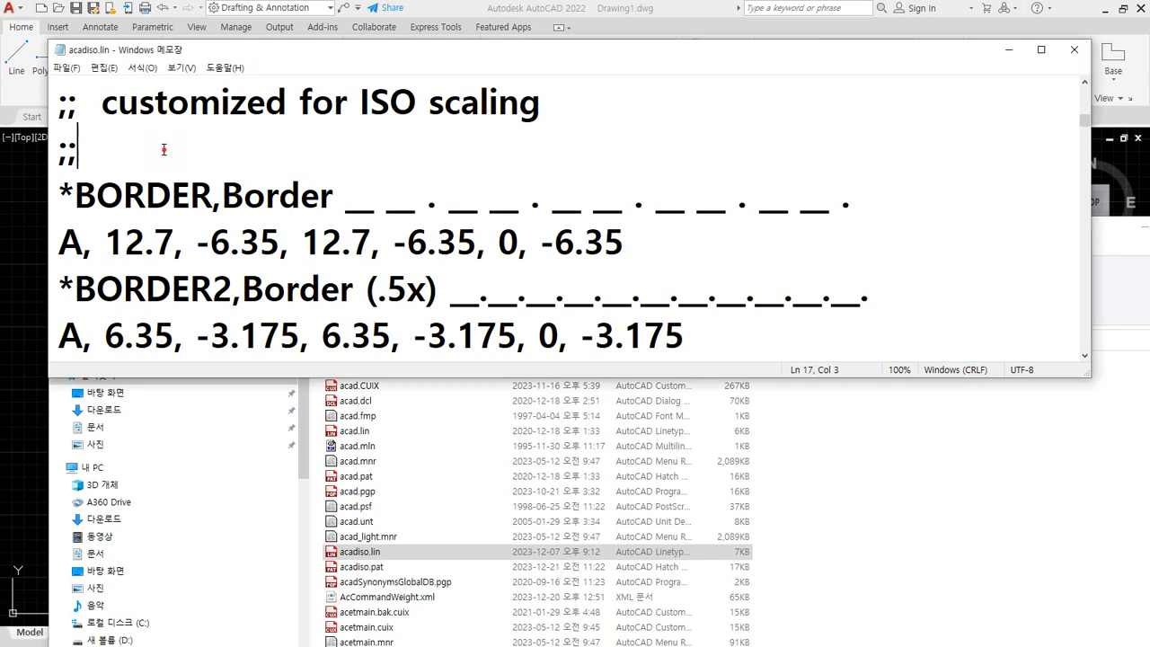
click(544, 169)
key(Return)
text(*)
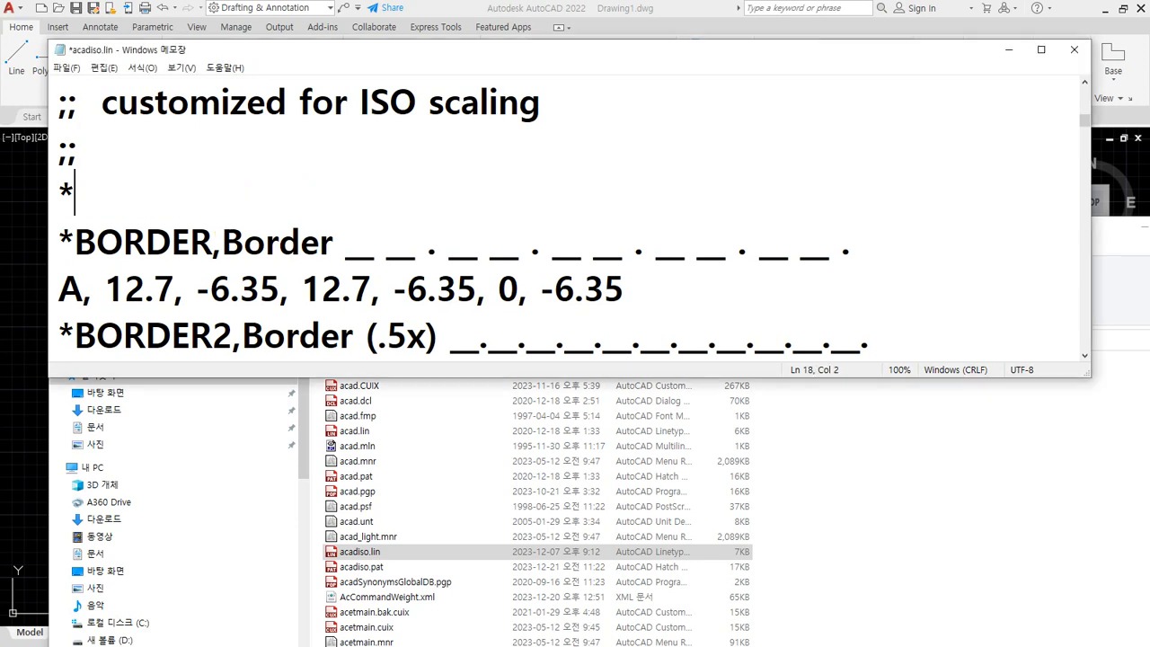
text(MyC)
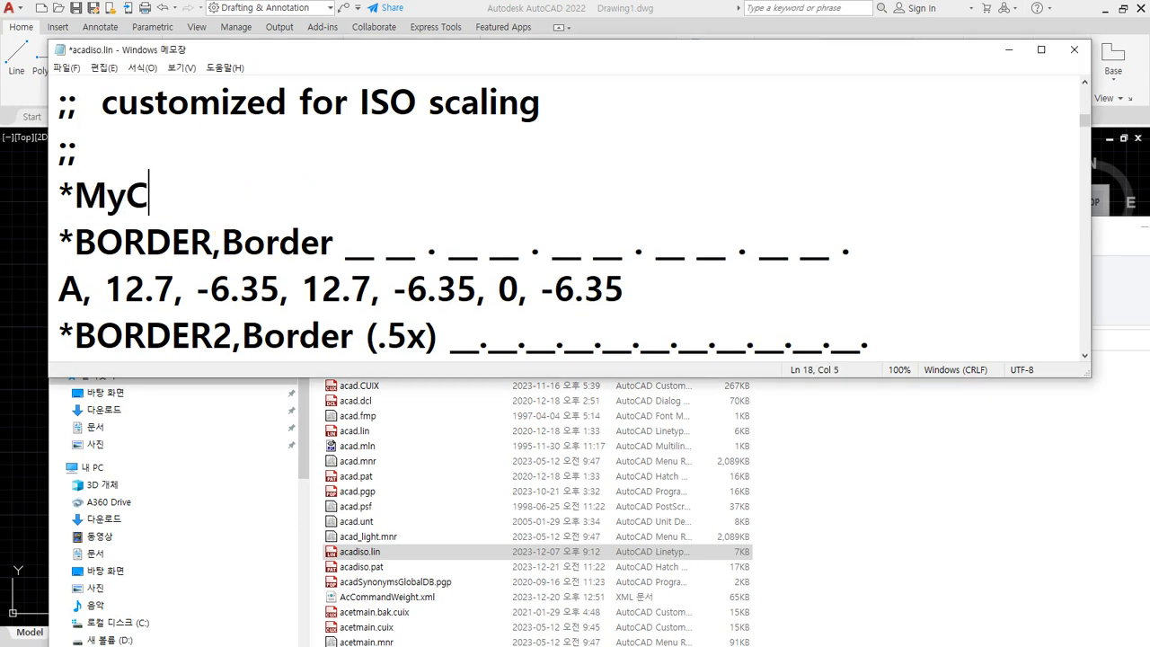
text(enter)
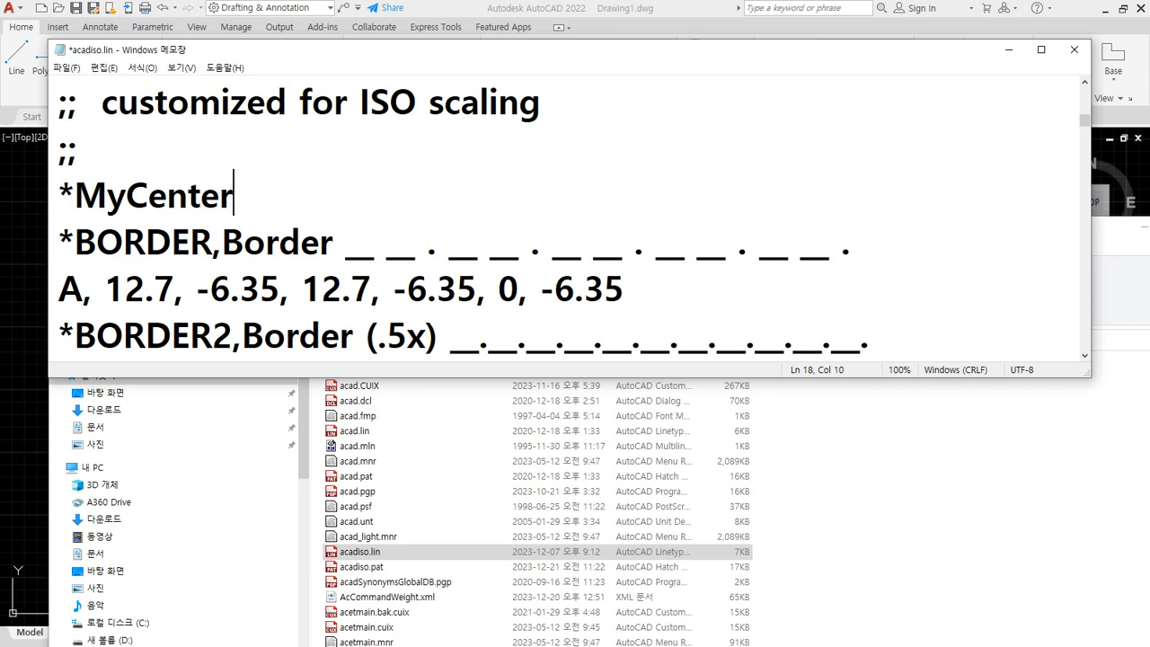
text(, Cen)
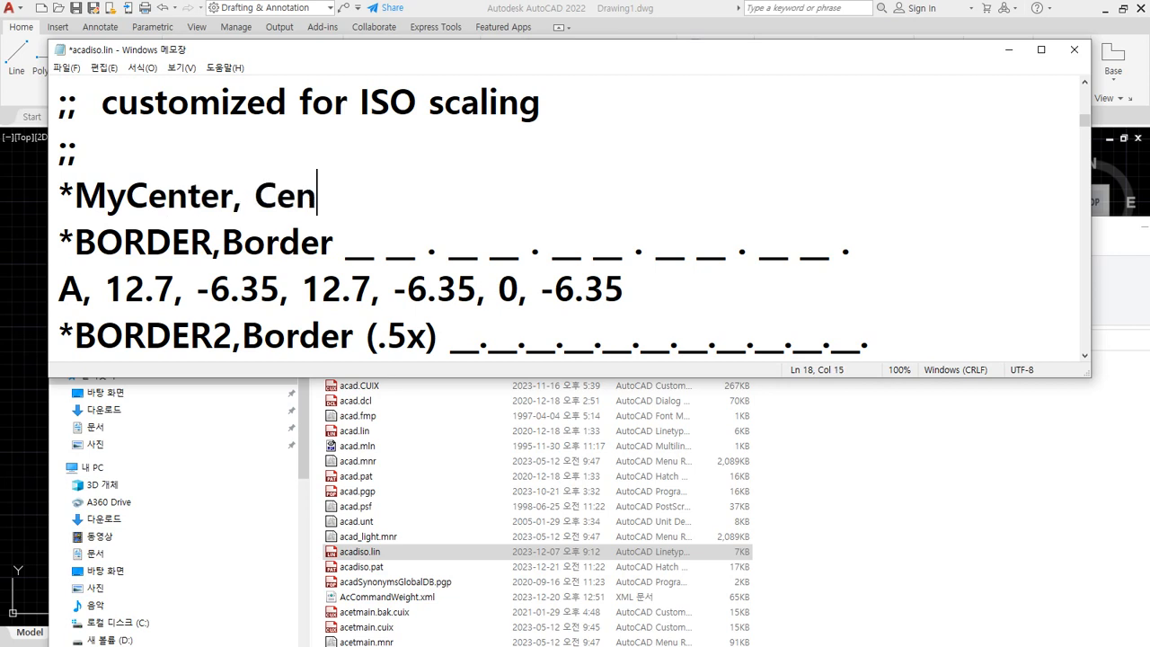
text(ter --)
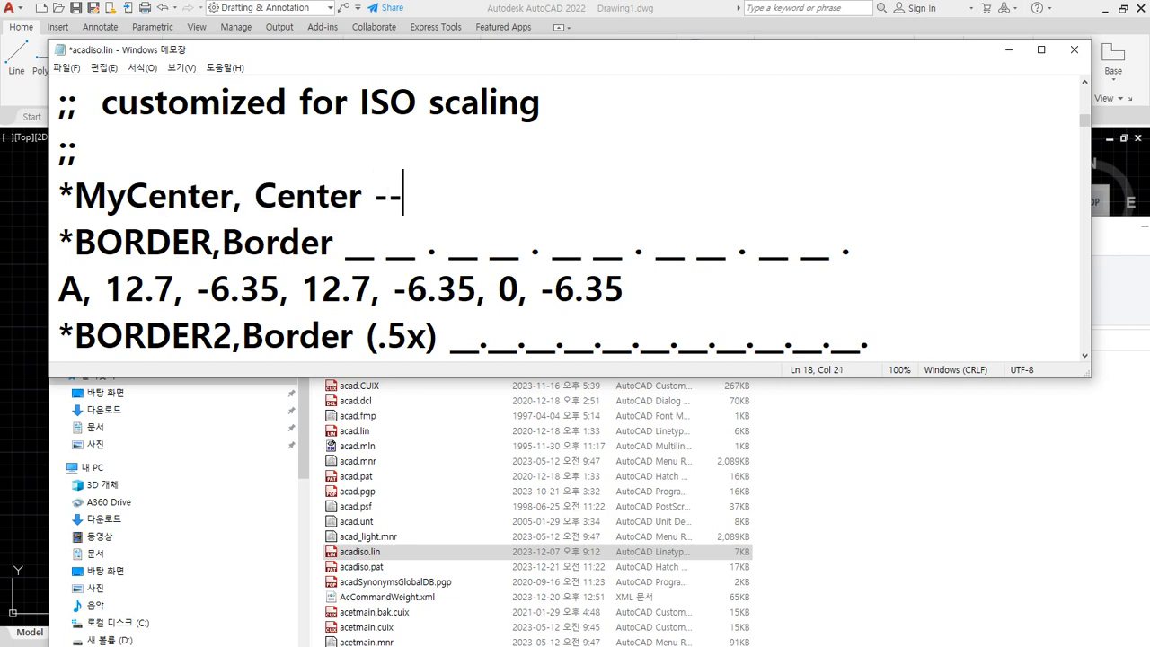
text(--- - ----- - -----)
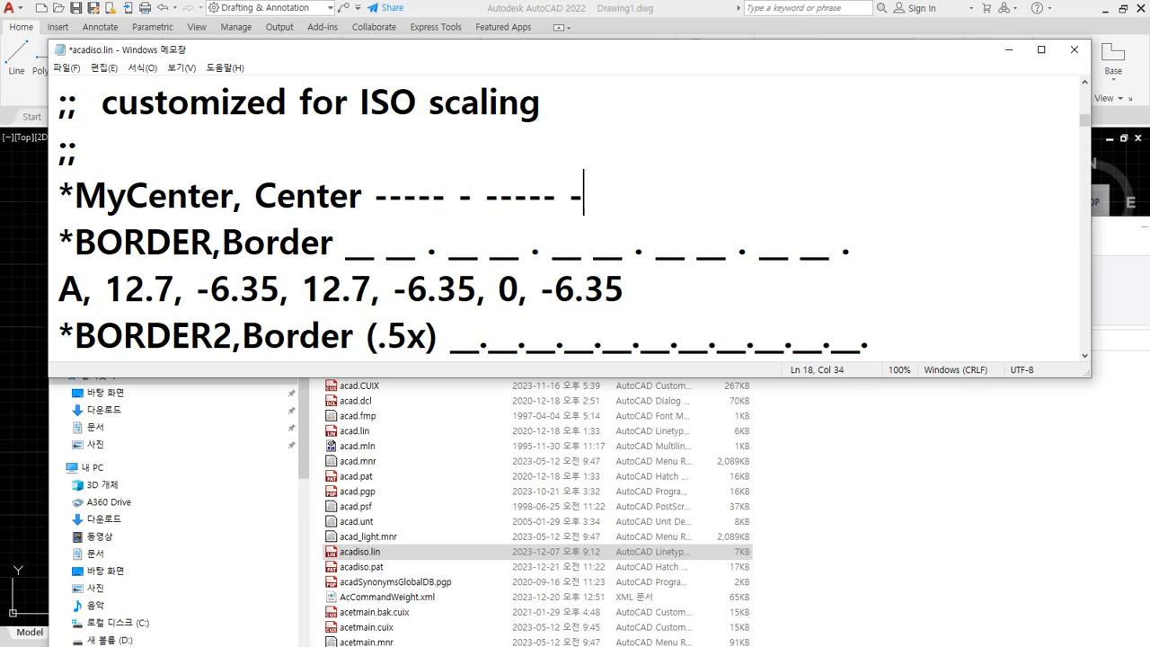
text( -- ----- -)
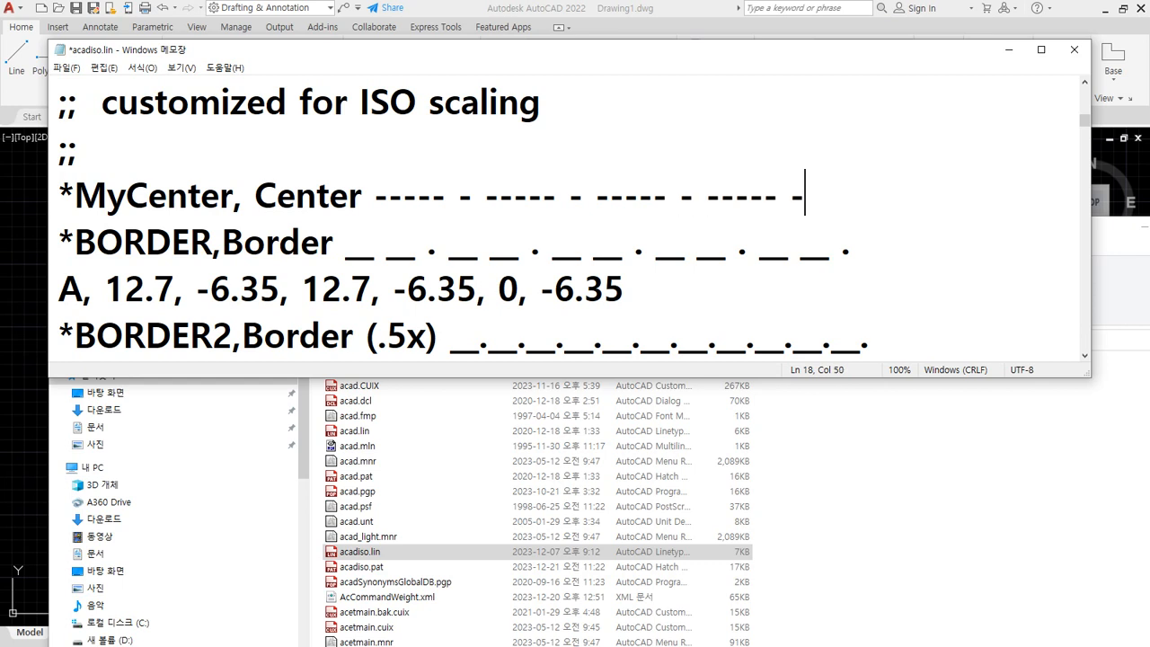
text( -------)
key(Return)
- Enter the pattern line "A, 10, 2, -2, 2" beneath the MyCenter header and save acadiso.lin
text(A)
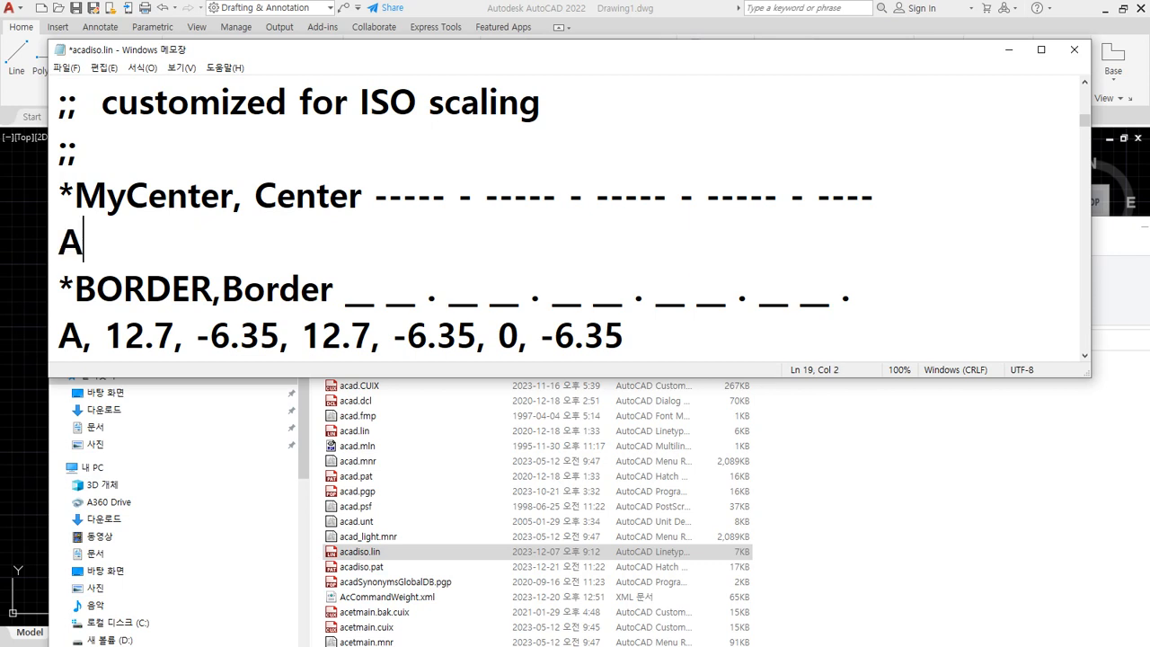
text(, 10, 2)
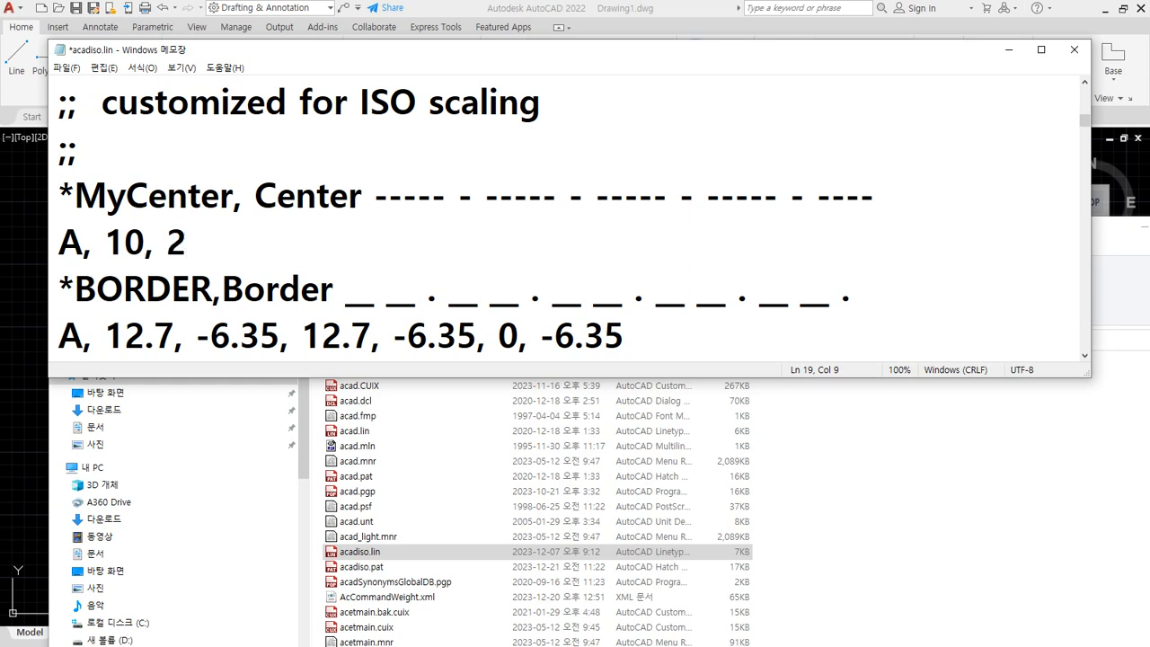
text(, -2, 2)
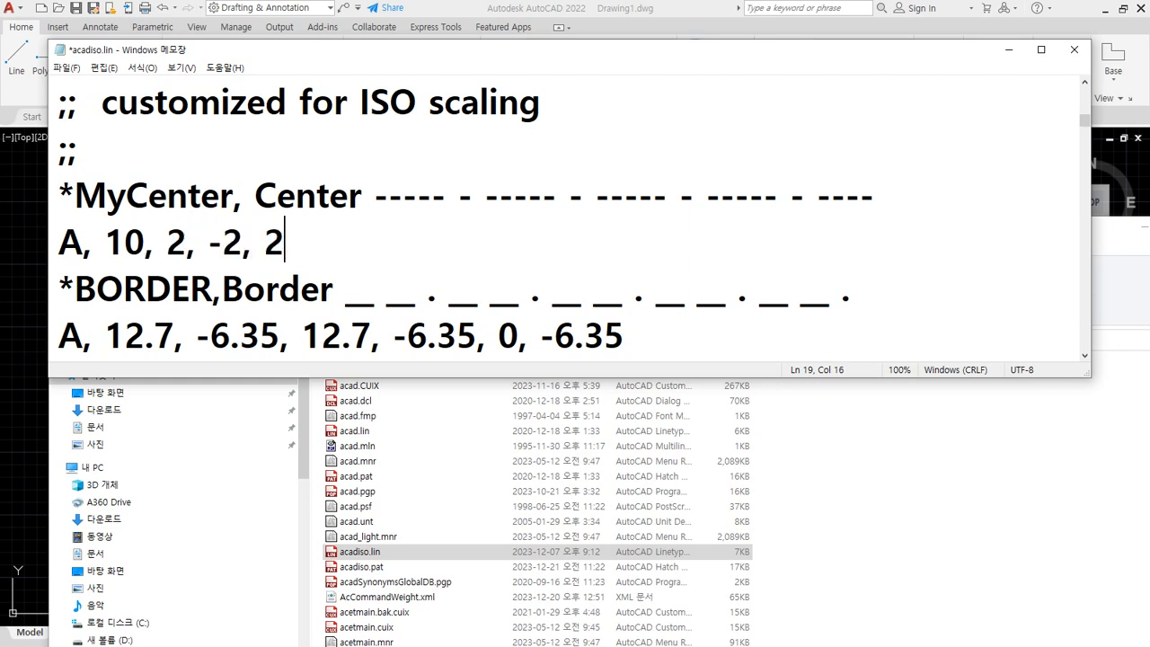
key(ctrl+s)
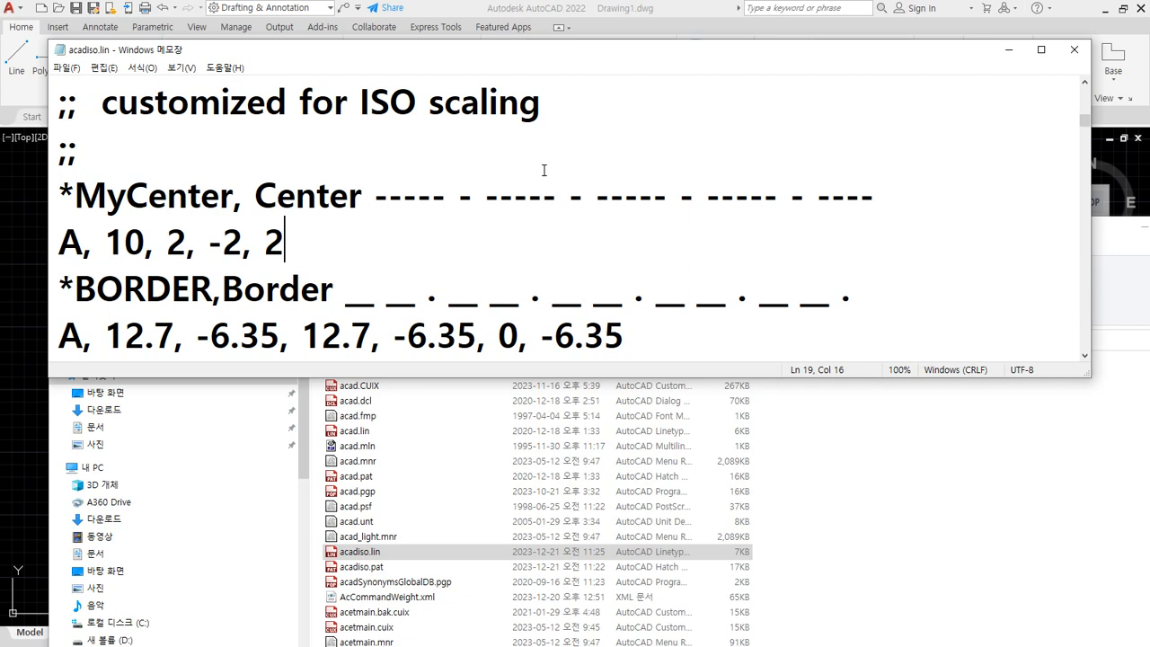
- Correct the signs in the MyCenter pattern line to read "A, 10, -2, 2, -2" and save the file
key(Left)
key(Left)
key(Left)
key(Left)
key(Left)
key(Left)
key(Left)
key(Left)
text(-)
key(Right)
key(Right)
key(Right)
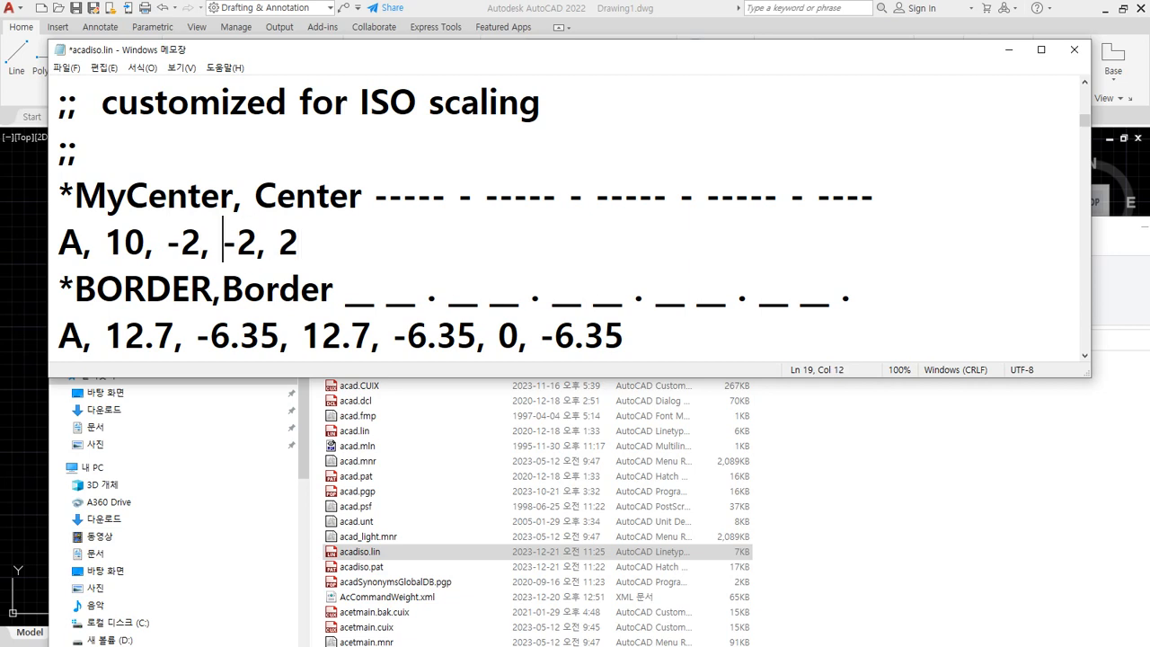
key(Delete)
key(Right)
key(Right)
key(Right)
text(-)
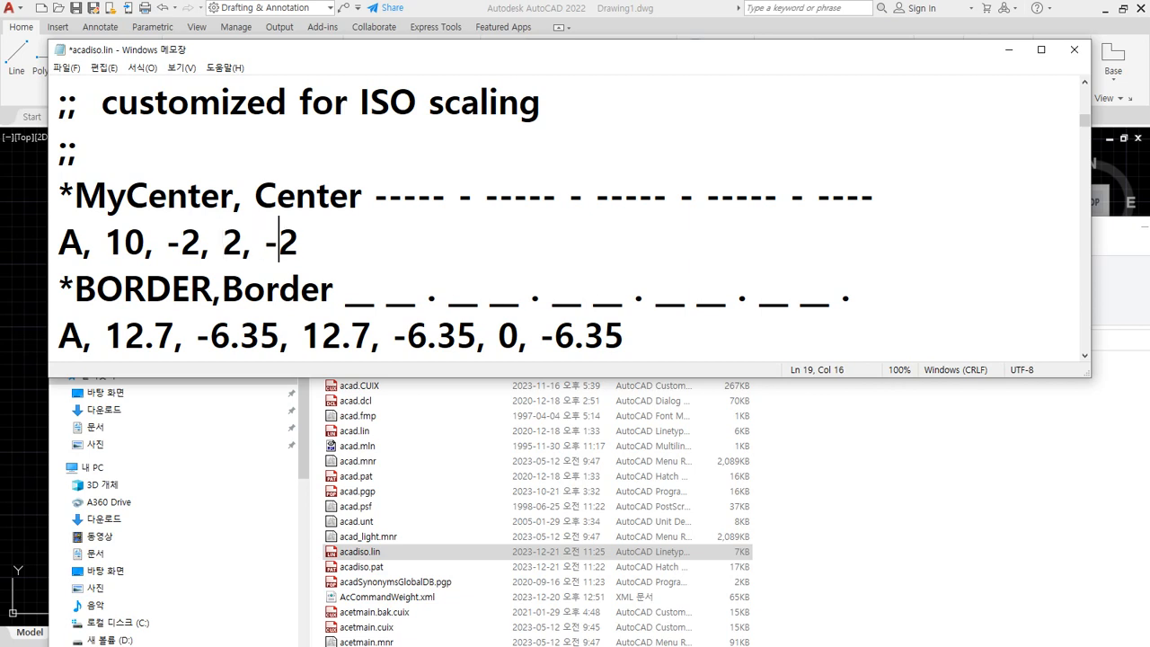
key(ctrl+s)
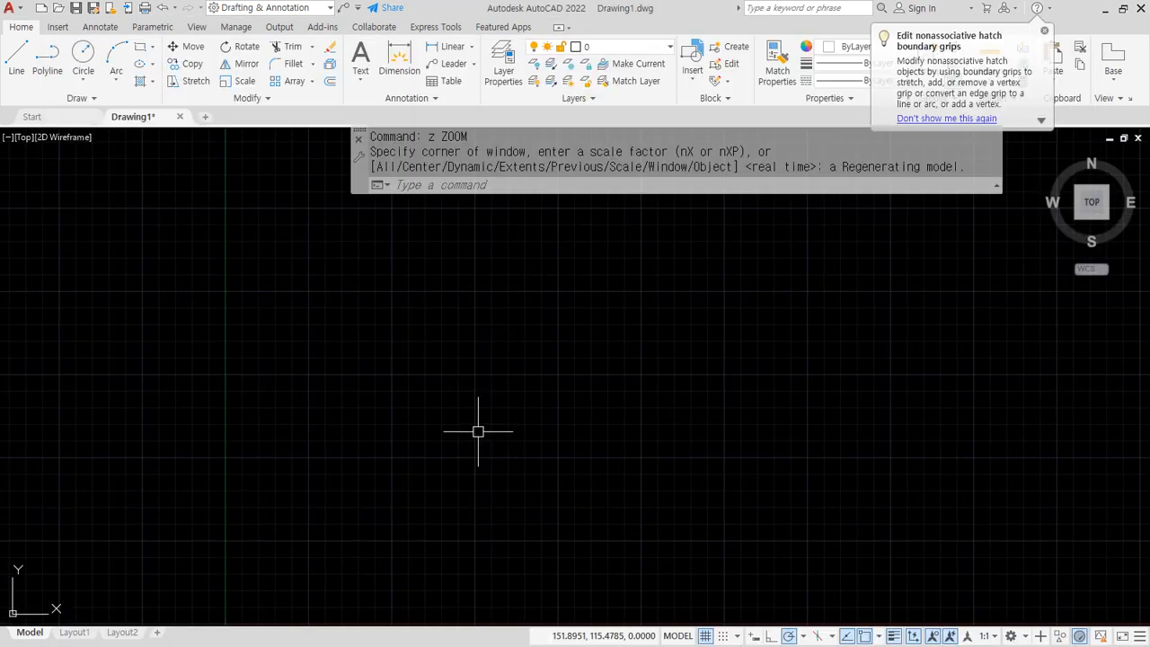
- Switch to AutoCAD and create a new layer named 중심 with color 1 (red)
text(la)
key(Return)
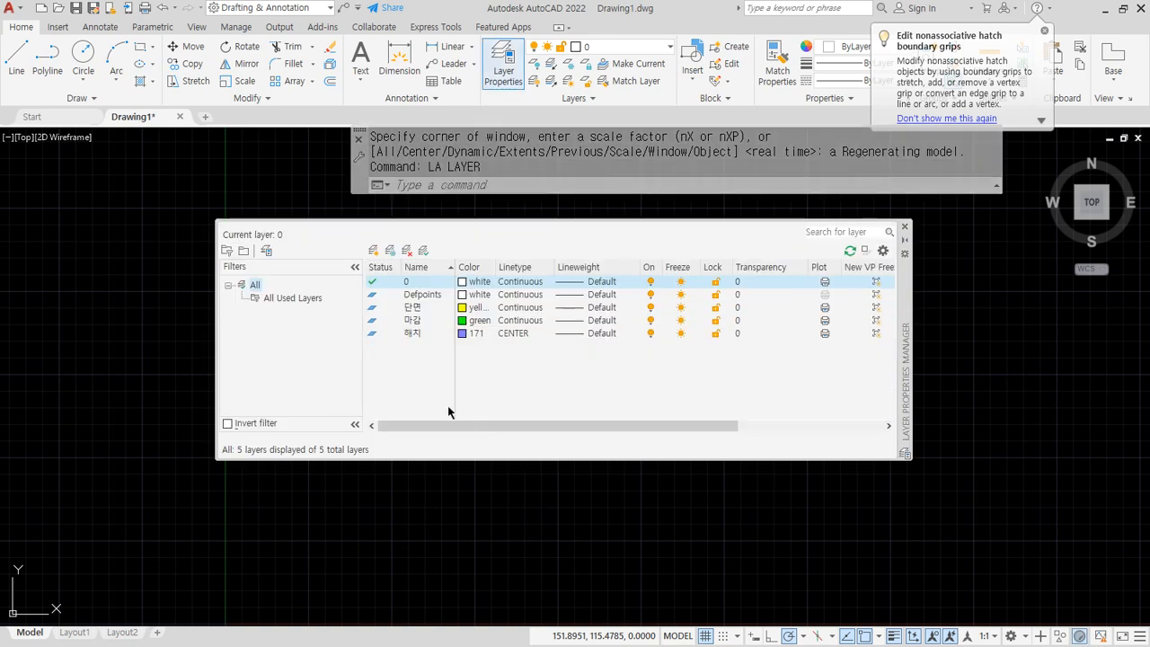
click(373, 250)
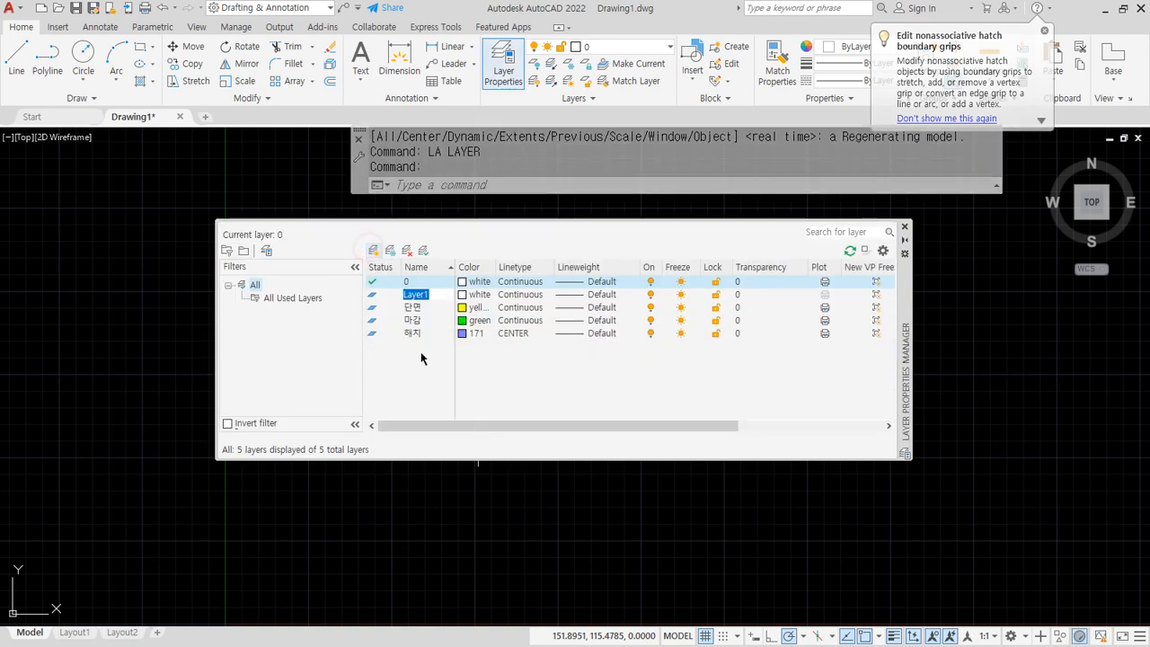
text(중시ㅁ)
key(Return)
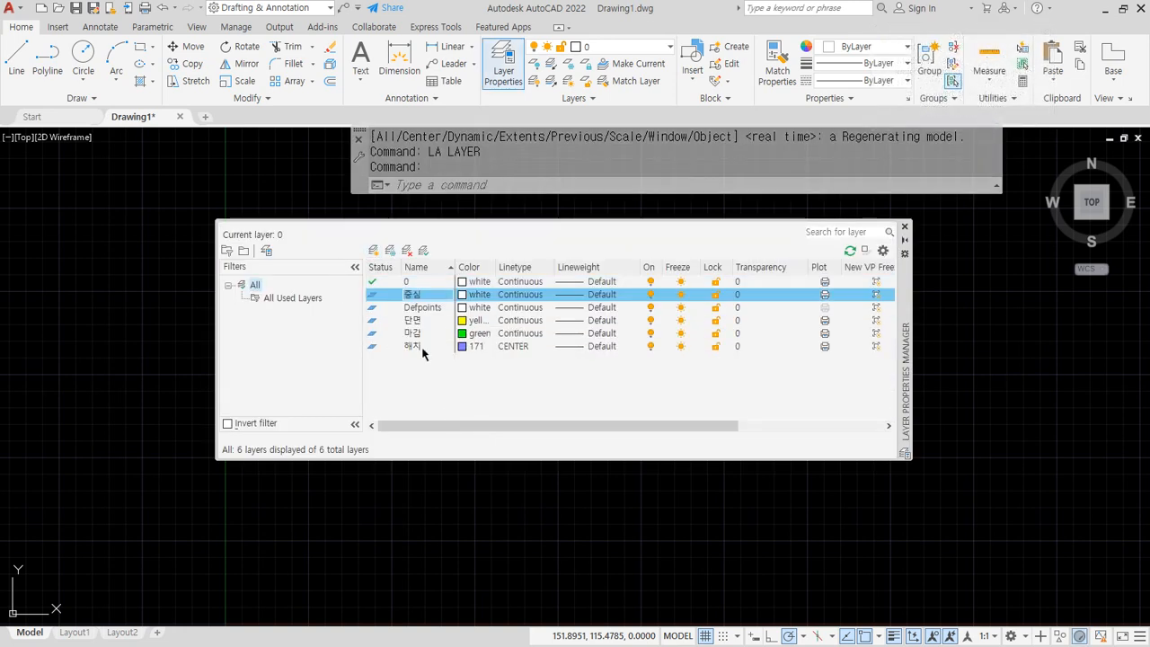
click(480, 297)
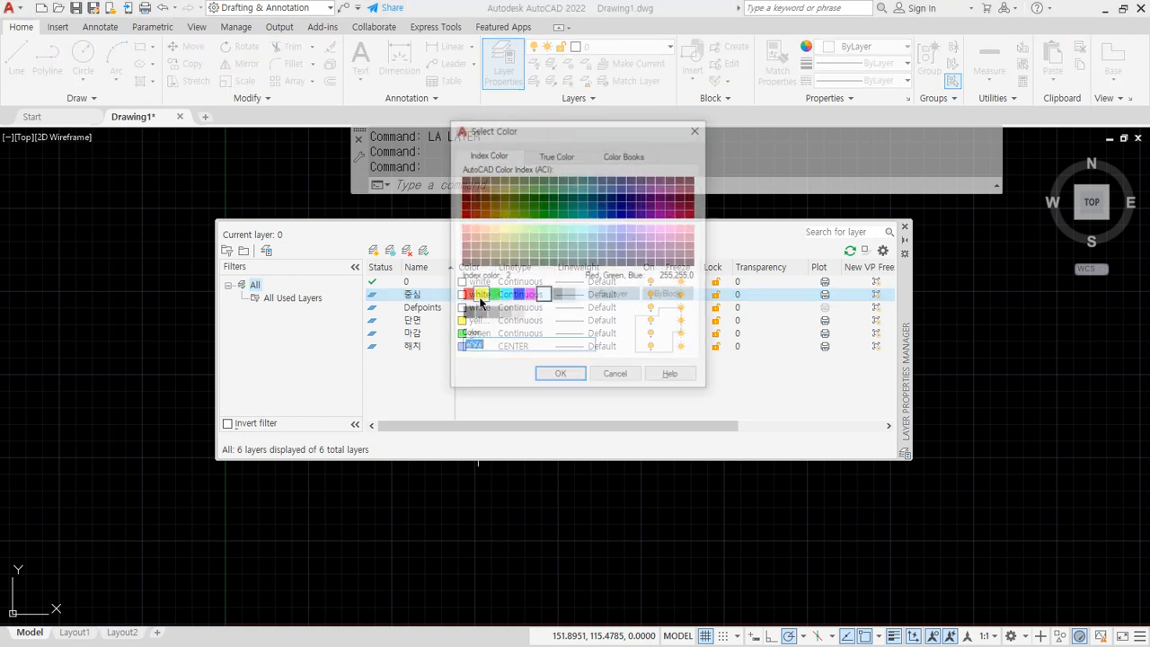
text(1)
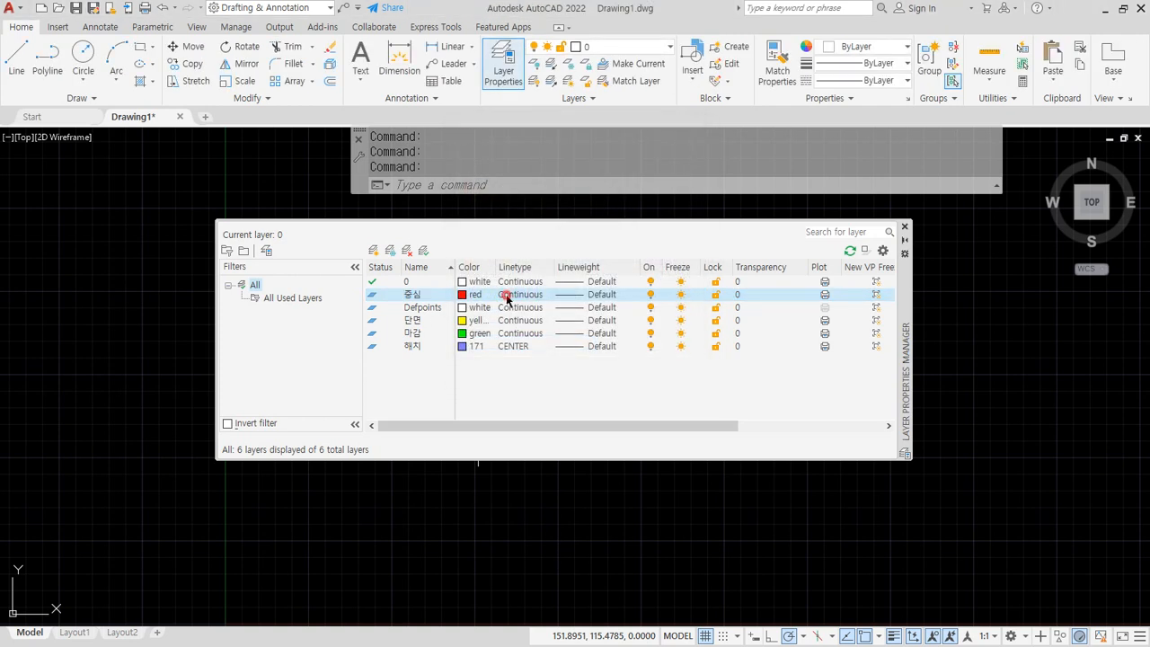
- Load the MyCenter linetype from acadiso.lin and assign it to the 중심 layer
click(508, 295)
click(604, 409)
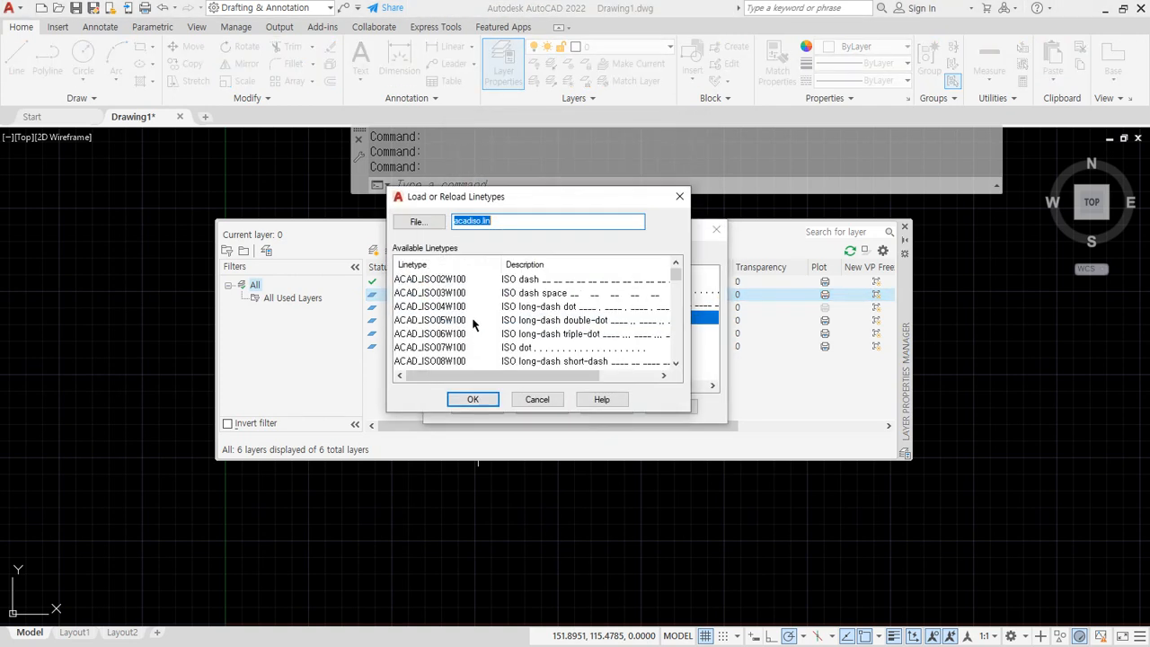
click(429, 310)
key(m)
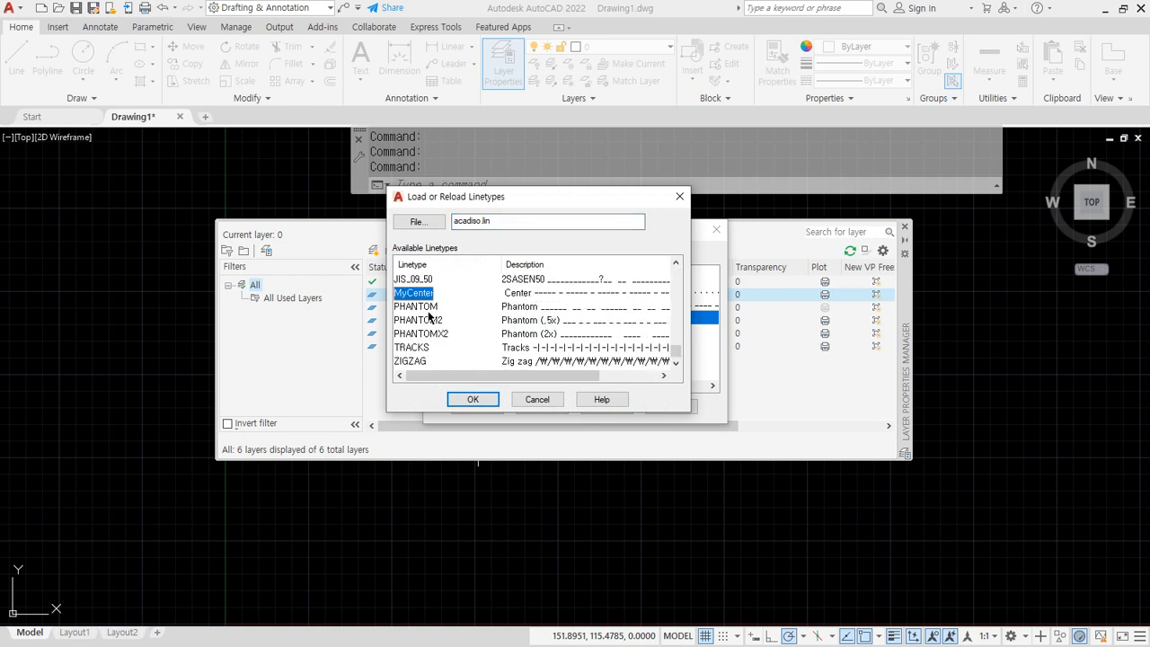
click(473, 398)
click(449, 331)
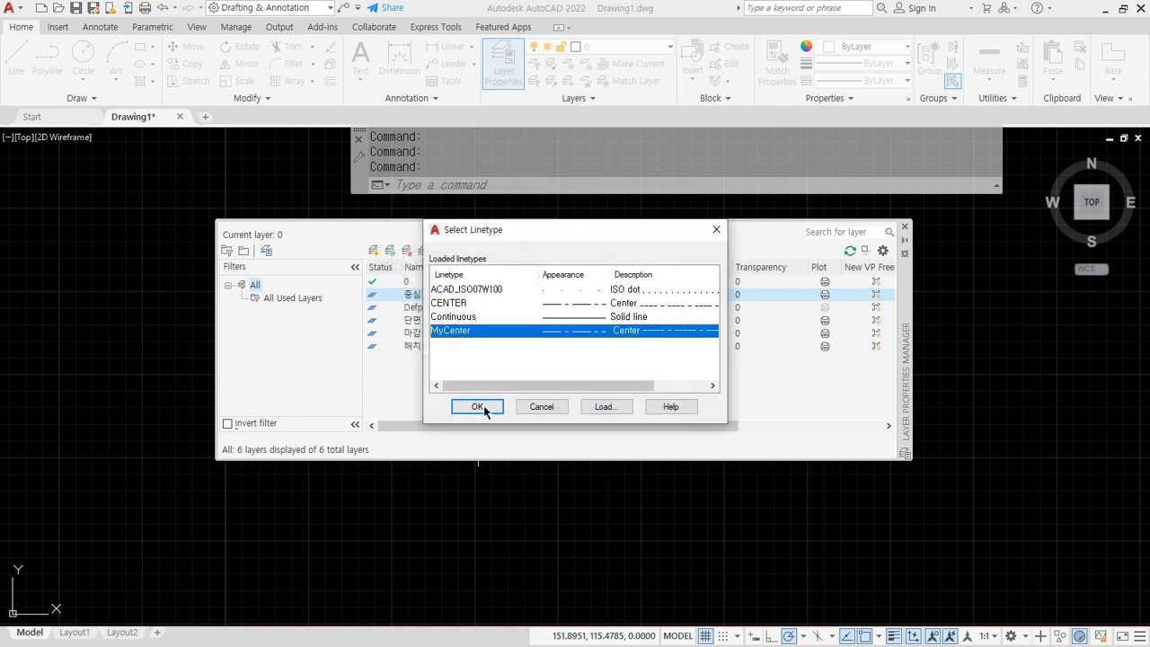
click(477, 406)
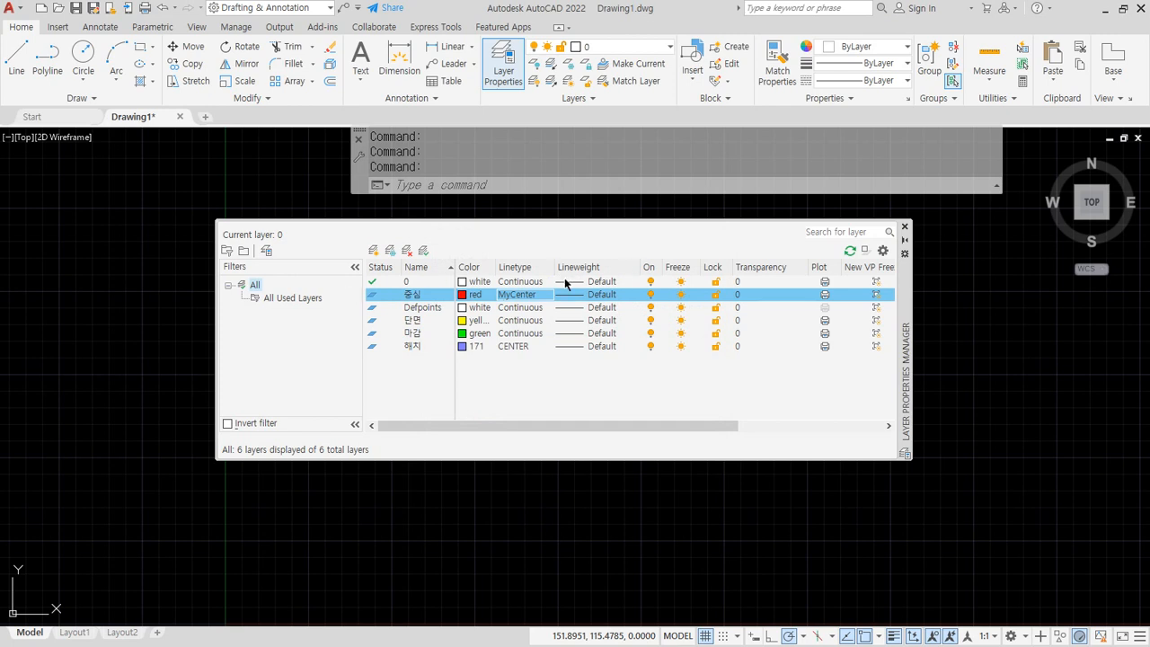
- Make 중심 the current layer and draw a long horizontal line starting at about 38.7, 156.9
double_click(370, 295)
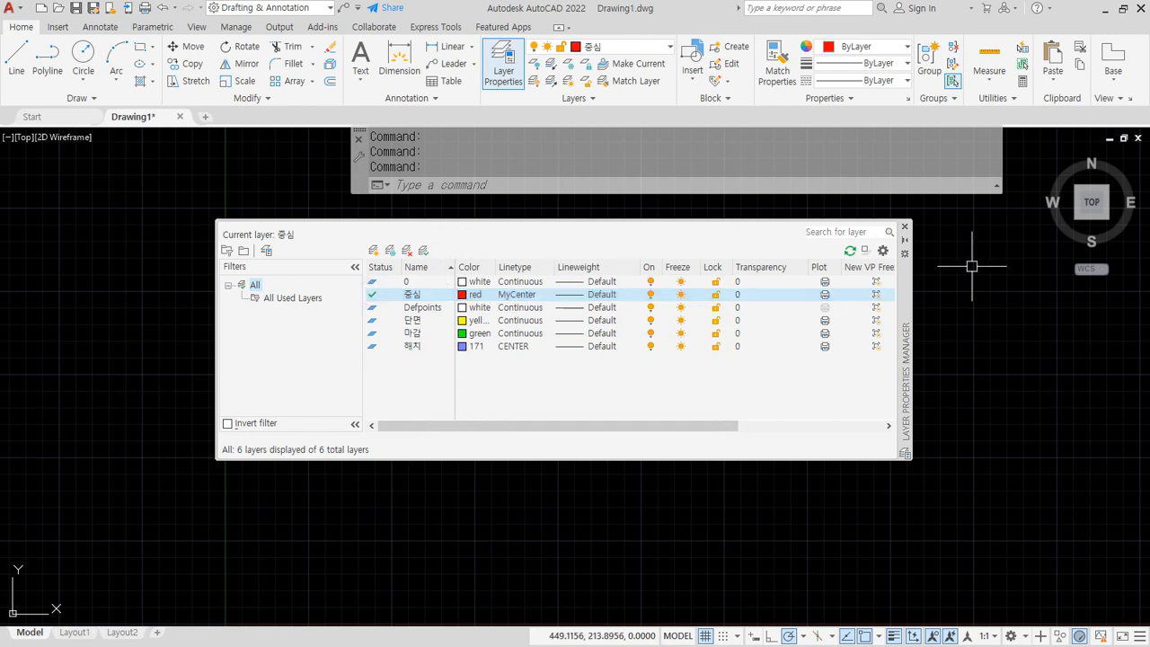
click(905, 226)
text(z)
key(Return)
text(a)
key(Return)
text(l)
key(Return)
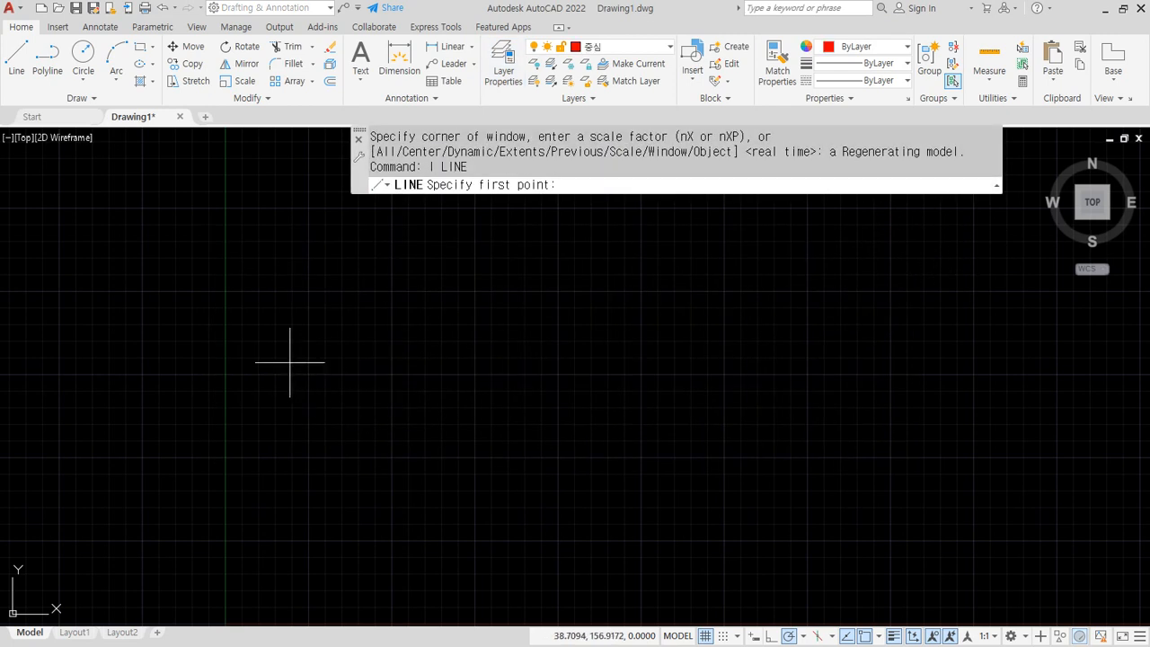
click(290, 364)
click(641, 362)
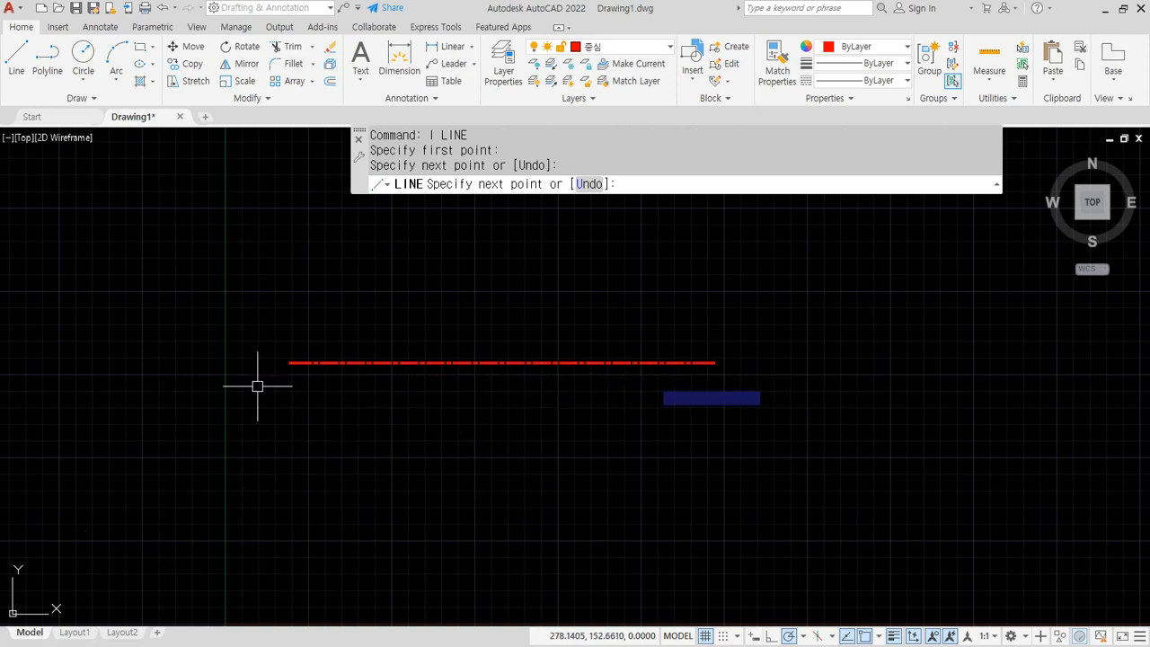
key(Return)
scroll(269, 377, up, 5)
scroll(395, 316, up, 4)
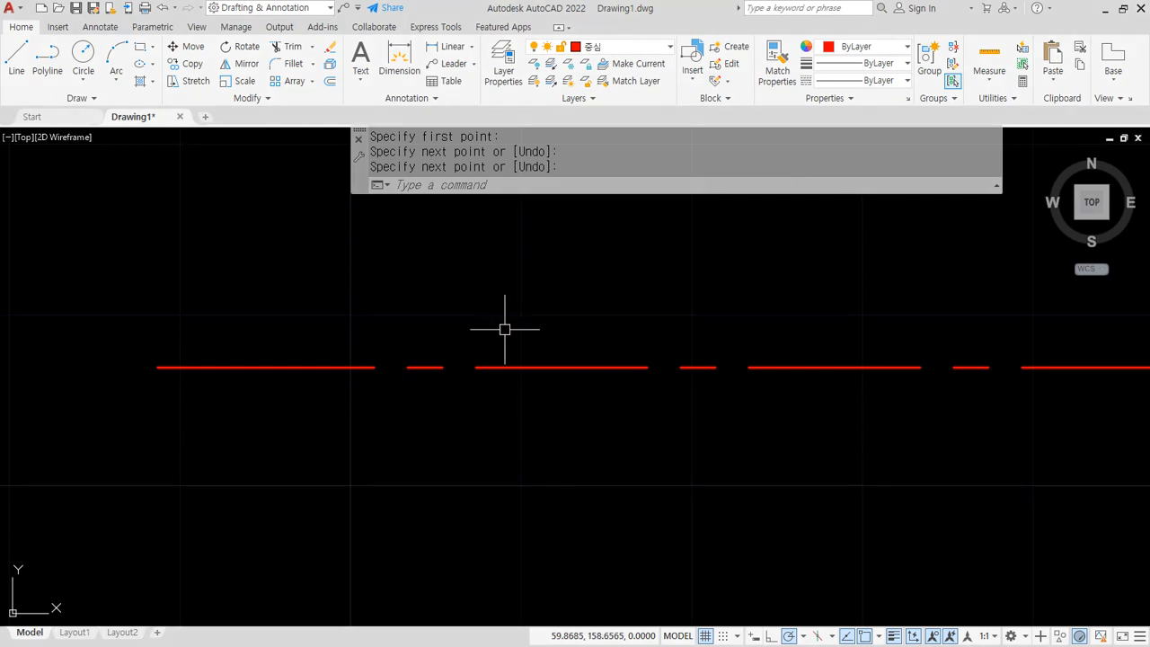
- Assign the CENTER linetype to the 단면 layer and make it the current layer
key(Escape)
text(LA)
key(Return)
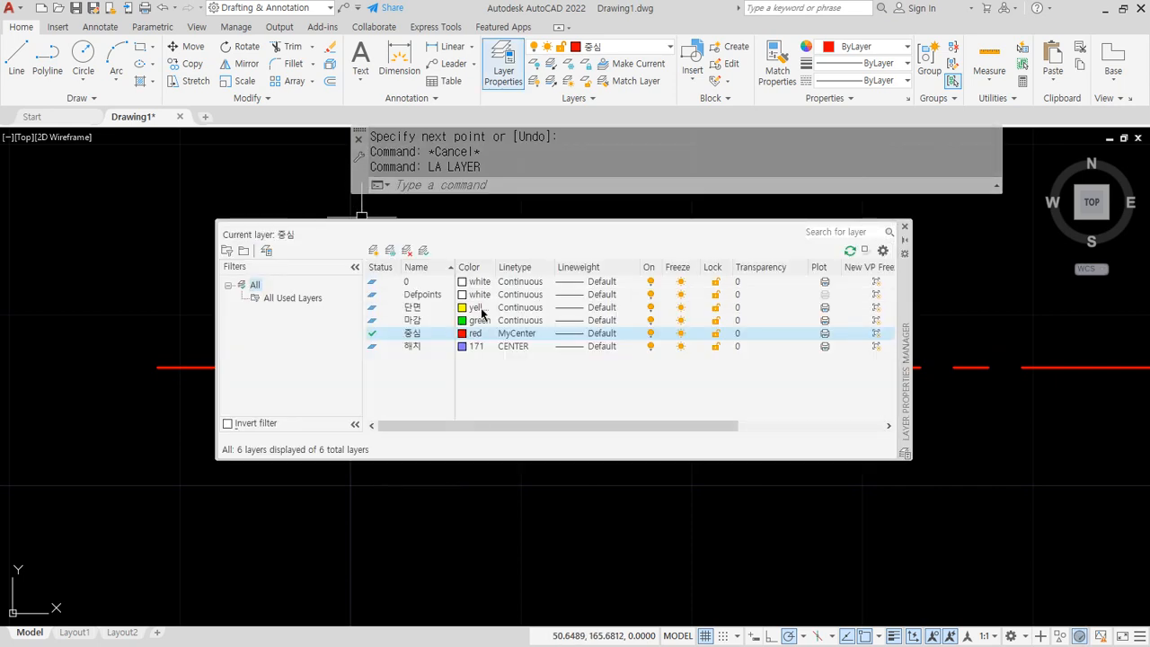
click(516, 307)
click(455, 305)
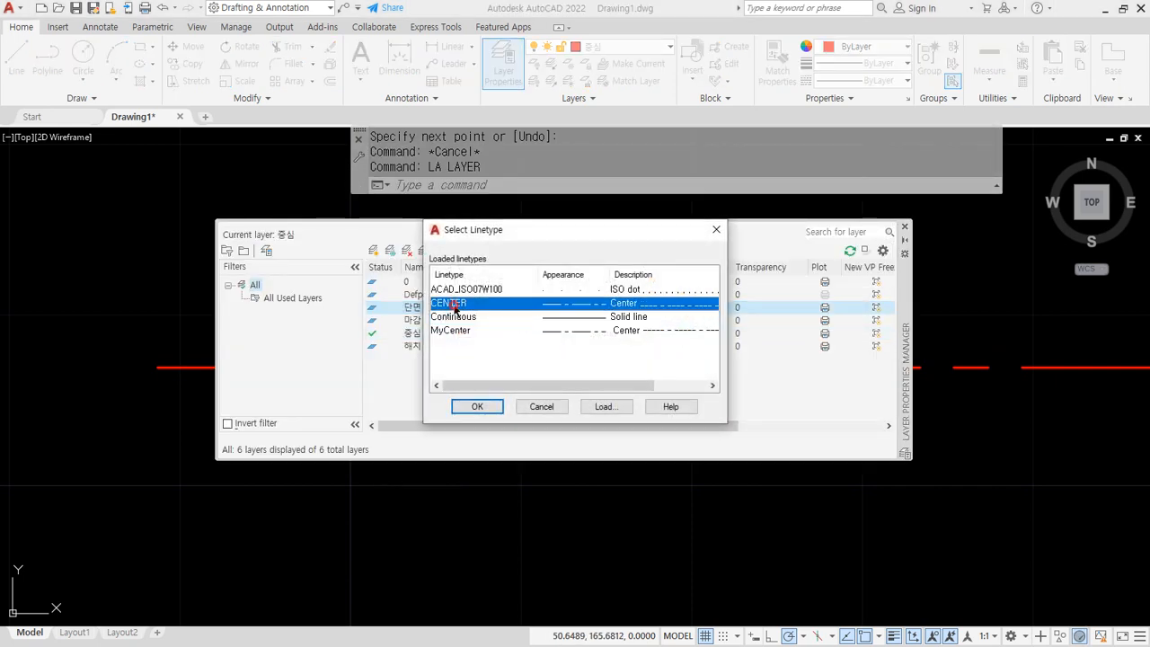
click(476, 406)
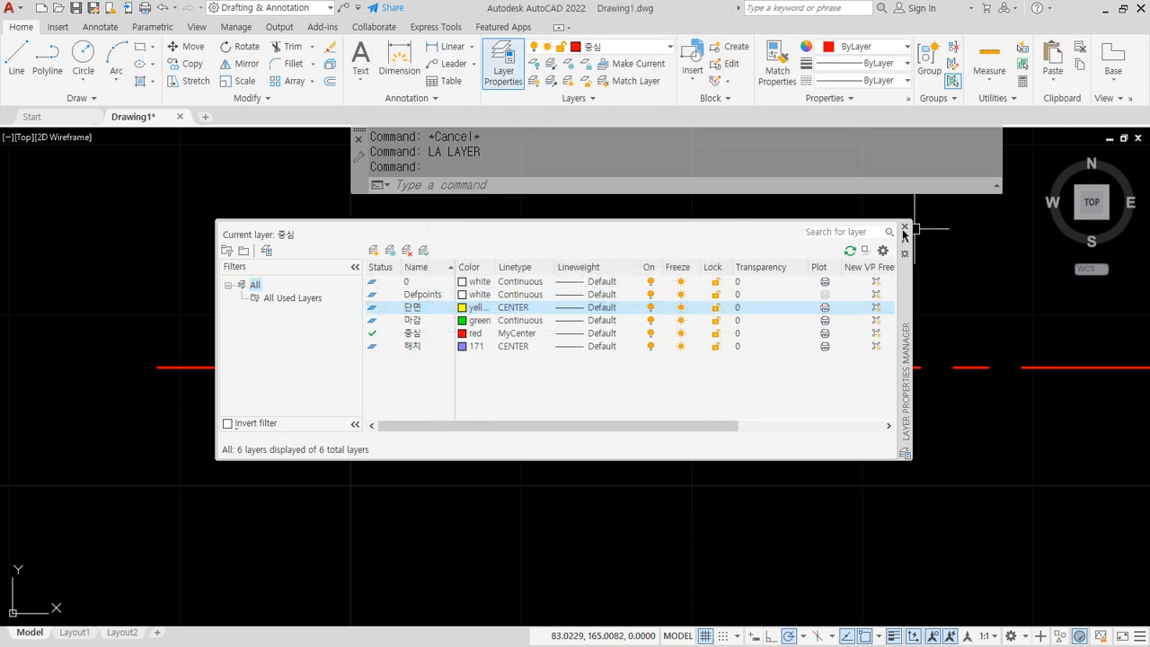
double_click(371, 307)
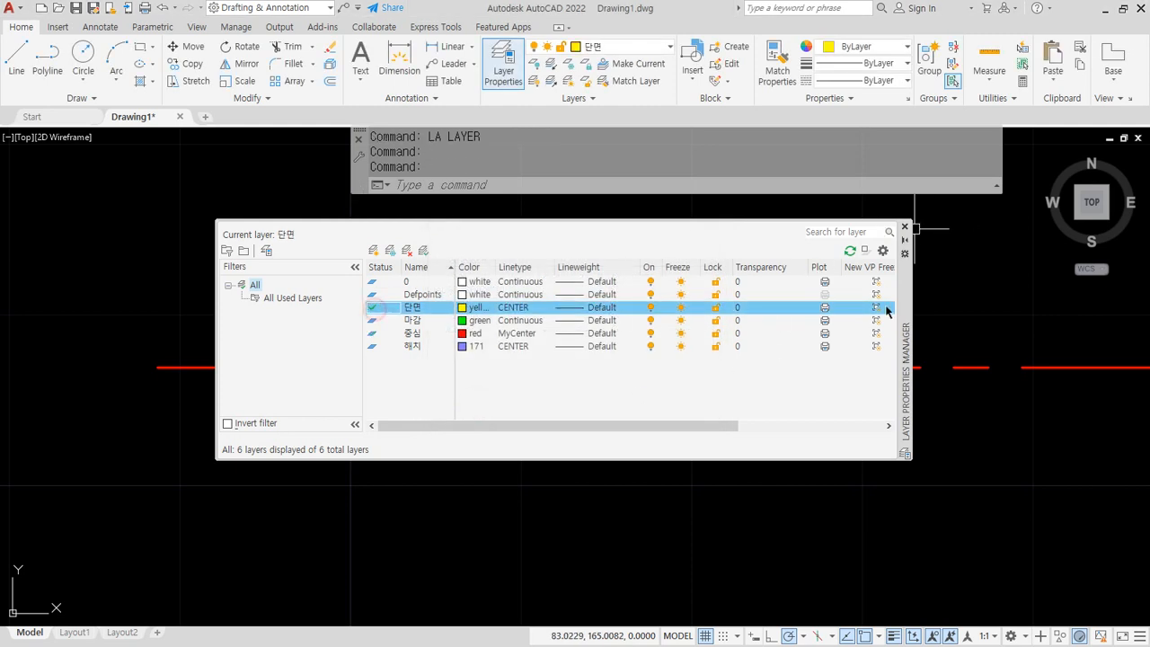
click(904, 226)
- Draw a long horizontal line on the 단면 layer just below the red line, from about 38.7, 154.1 to the red line's far end
text(l)
key(Return)
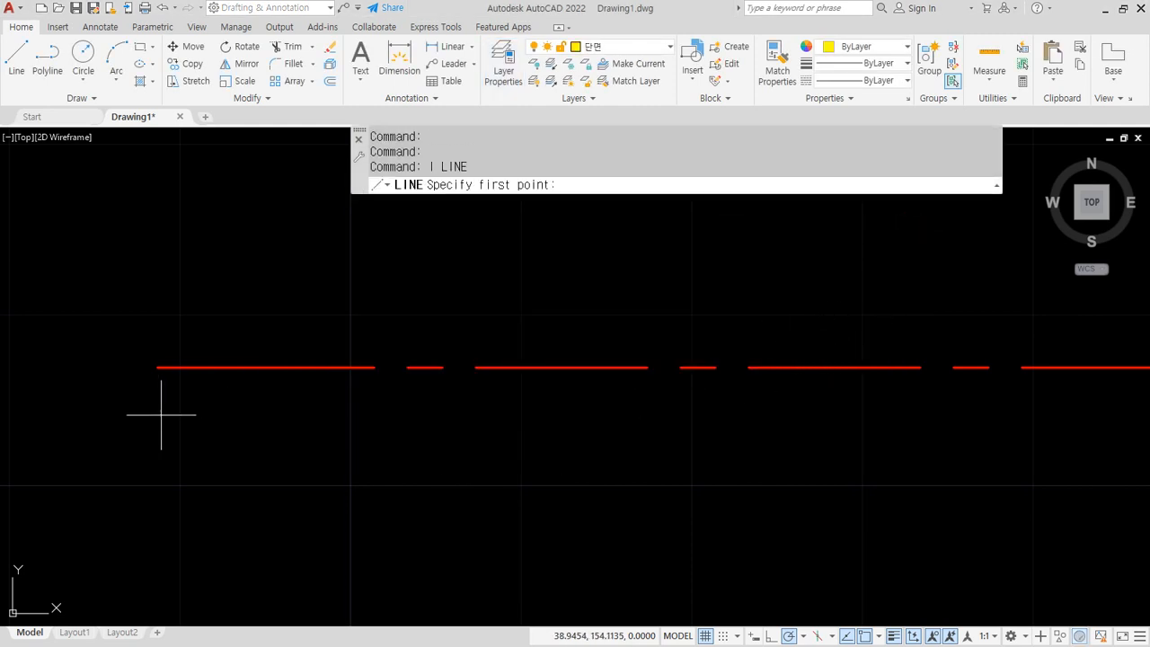
click(157, 416)
scroll(548, 419, down, 4)
middle_drag(909, 418, 503, 412)
middle_drag(972, 413, 550, 411)
scroll(903, 446, down, 4)
scroll(1004, 444, up, 3)
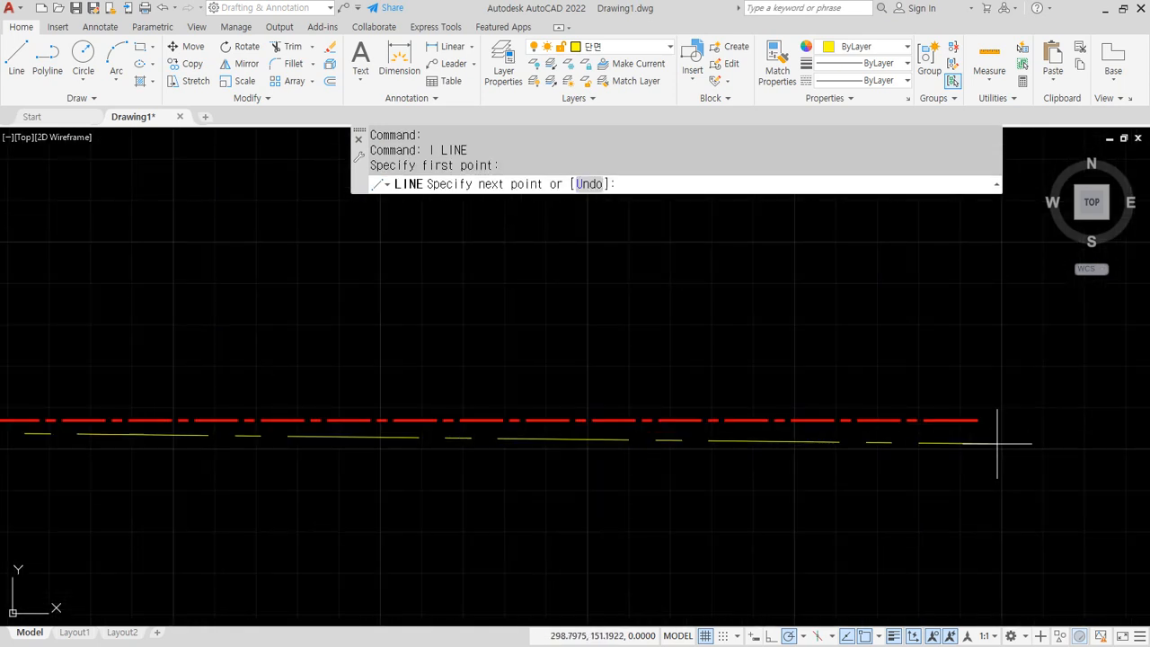
click(978, 435)
key(Return)
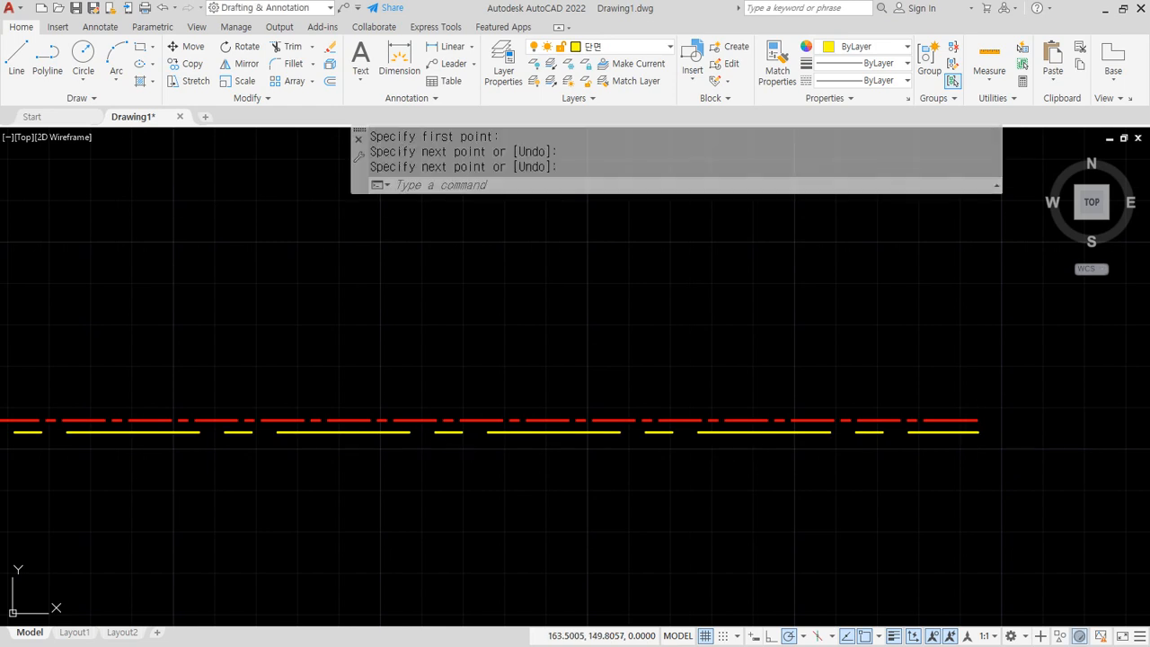
- Compare the dash and gap lengths of the red MyCenter line with those of the yellow CENTER line
middle_drag(439, 449, 936, 398)
scroll(447, 366, up, 3)
middle_drag(563, 499, 376, 490)
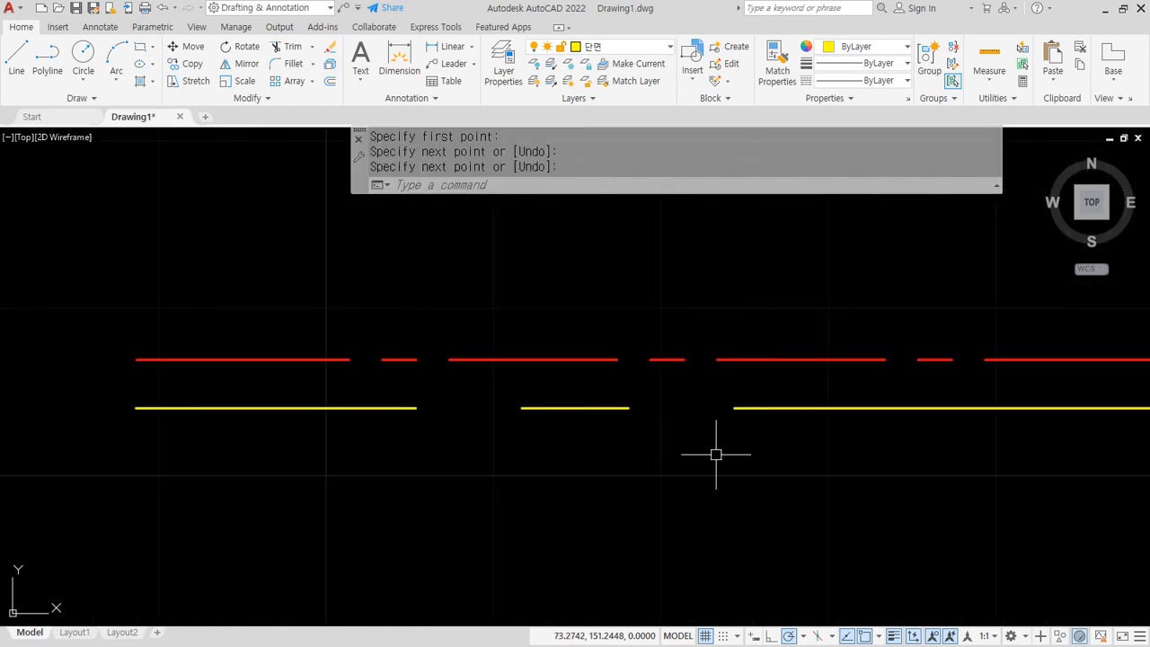
middle_drag(716, 455, 232, 455)
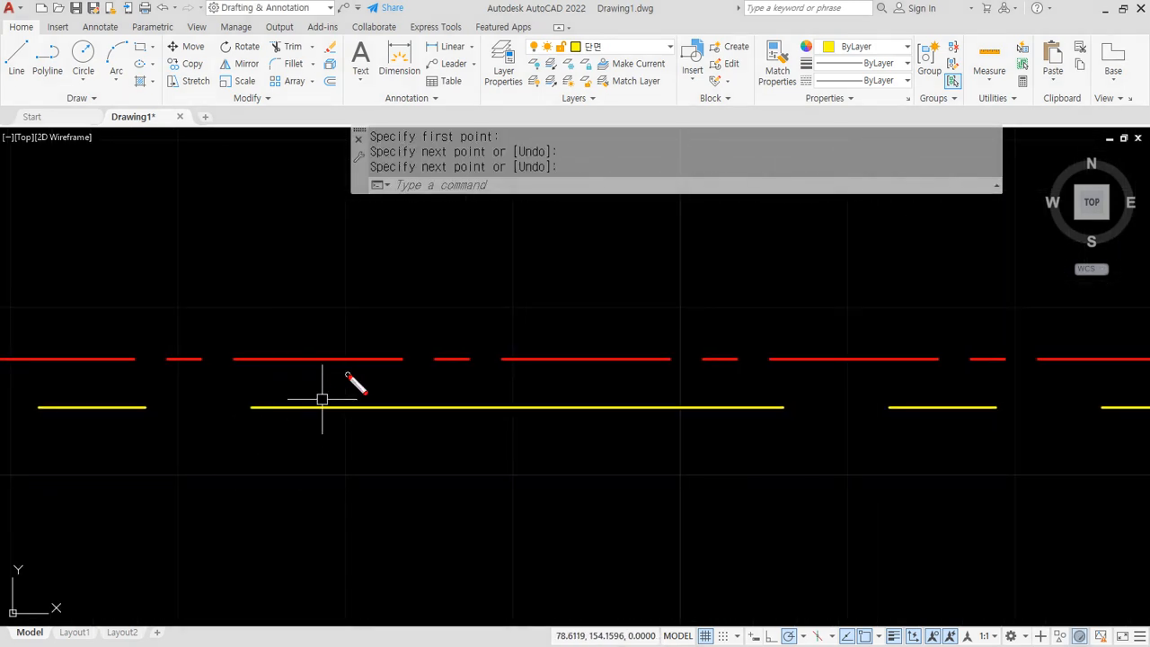
mouse_move(350, 375)
mouse_down()
mouse_move(515, 320)
mouse_move(367, 374)
mouse_move(392, 419)
mouse_move(436, 441)
mouse_up()
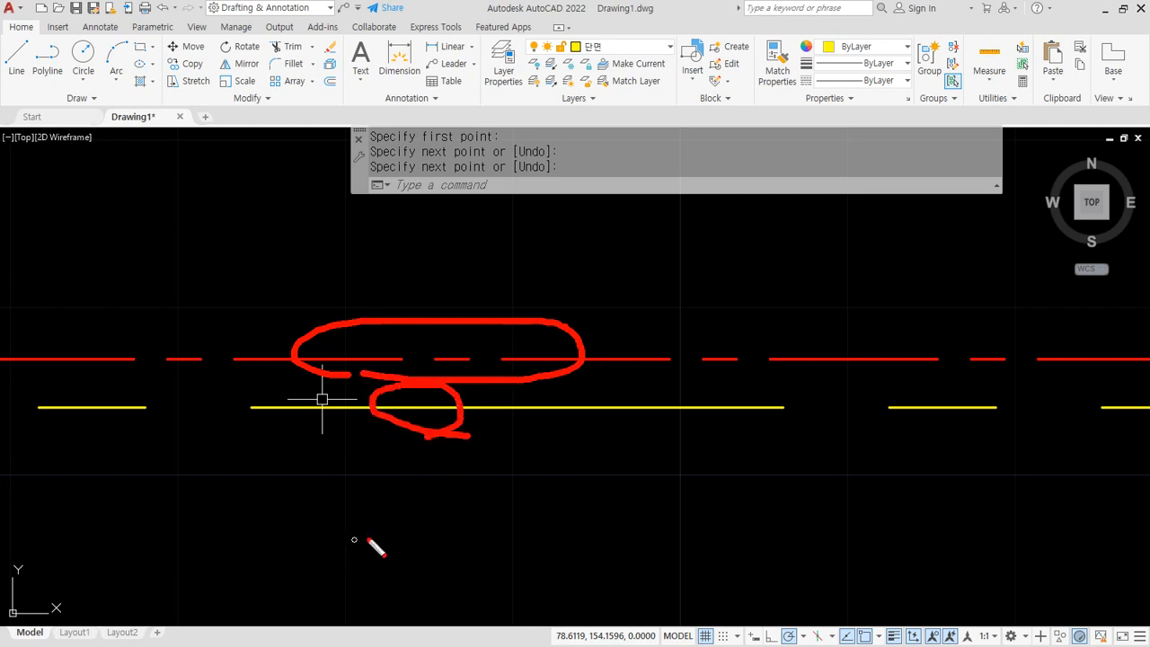
drag(235, 343, 271, 454)
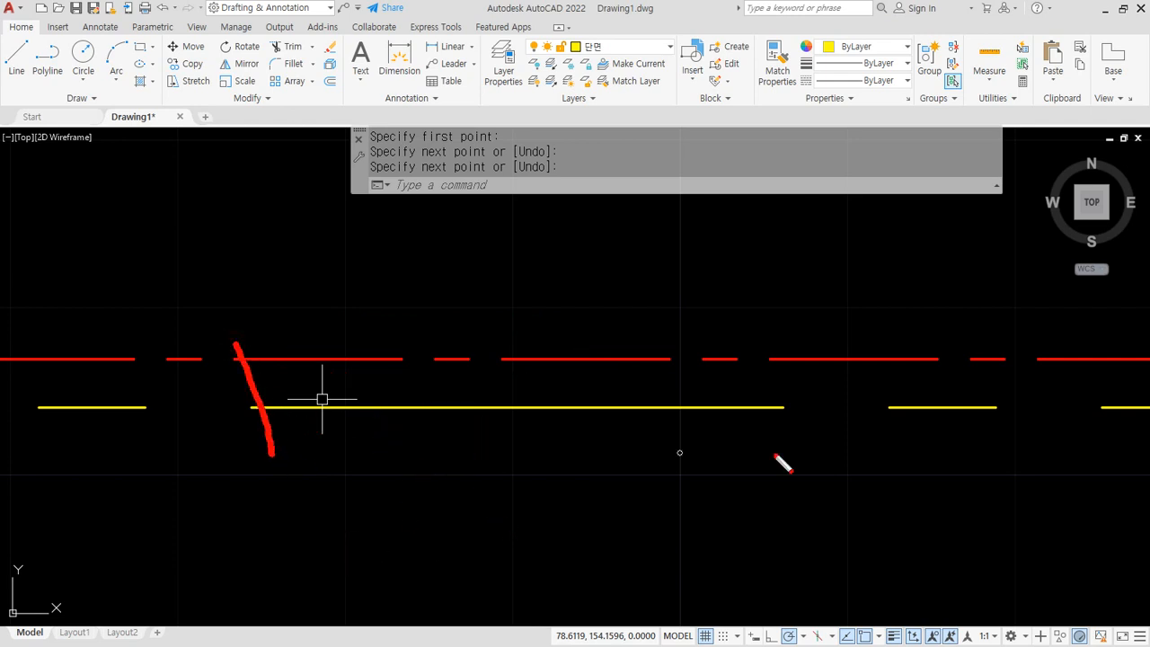
drag(1101, 405, 1078, 388)
drag(1049, 328, 1108, 427)
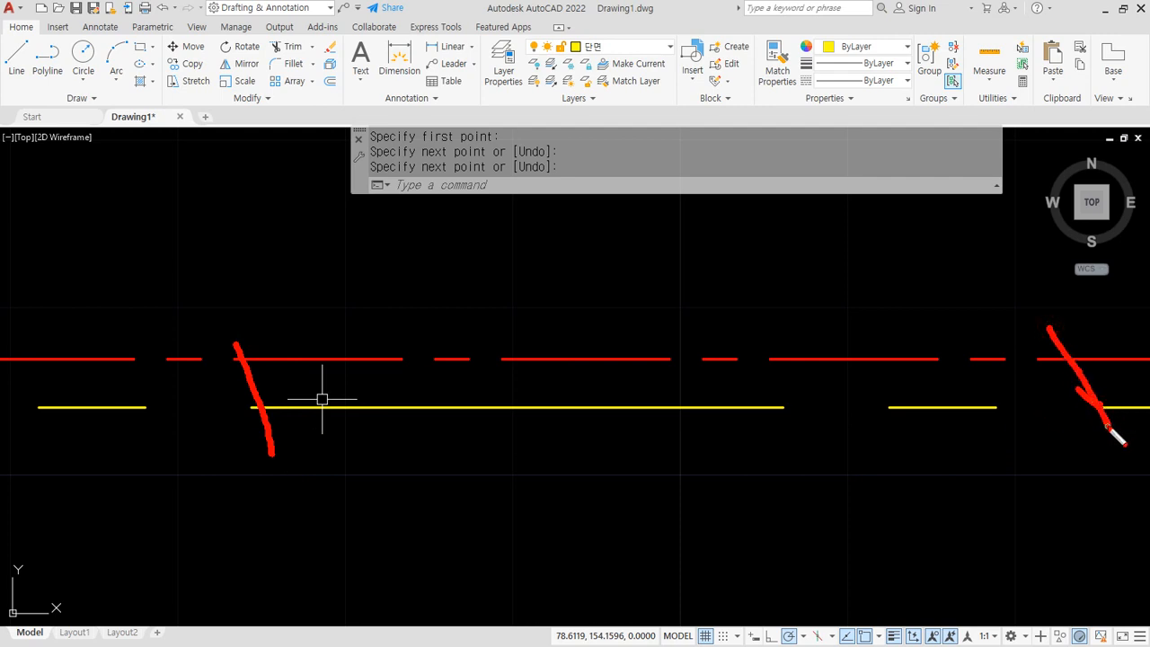
click(375, 350)
click(648, 348)
click(827, 343)
key(Escape)
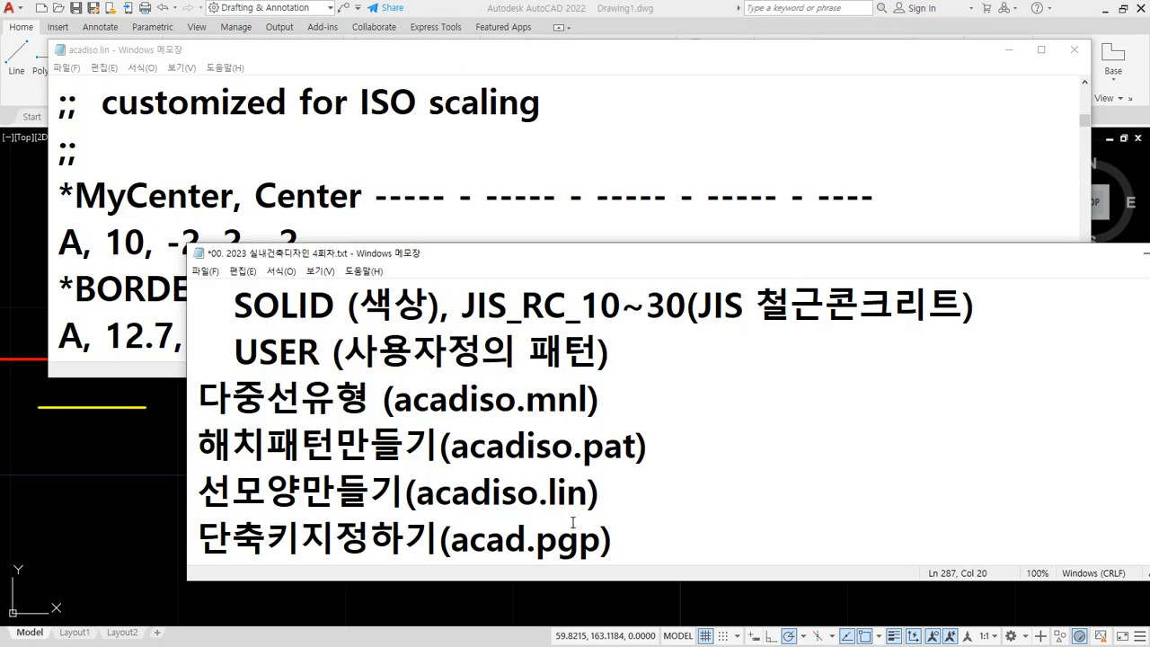
key(ctrl+2)
drag(459, 556, 619, 566)
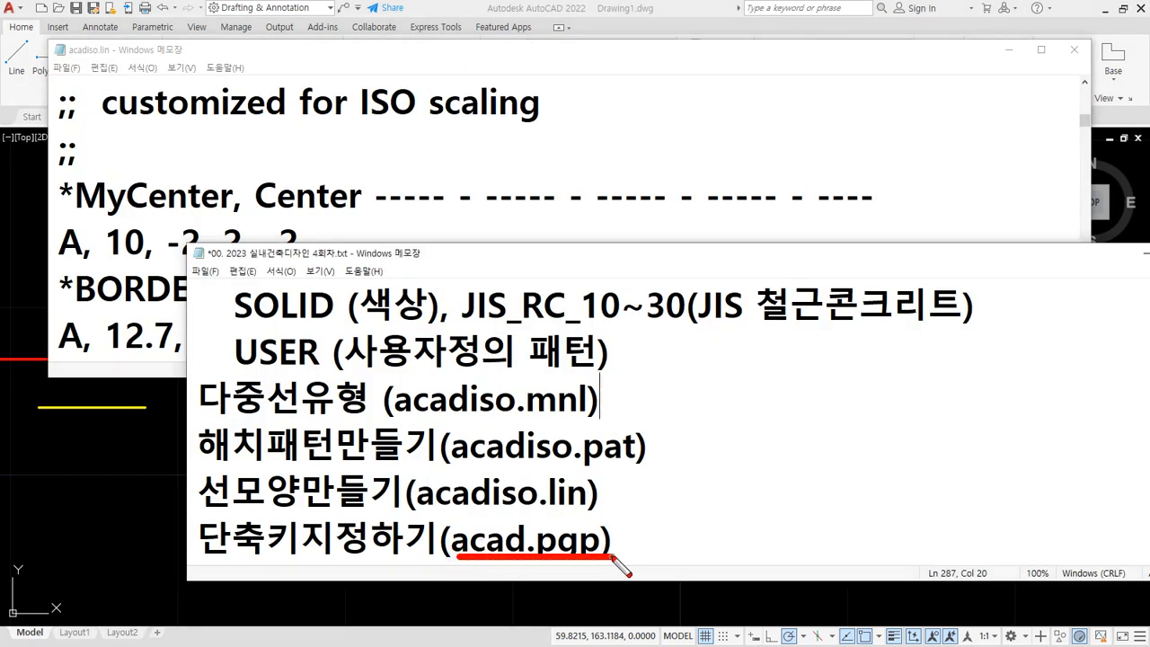
key(Escape)
- Delete the two-line MyCenter linetype definition above the BORDER entry in acadiso.lin
click(429, 154)
drag(300, 246, 27, 184)
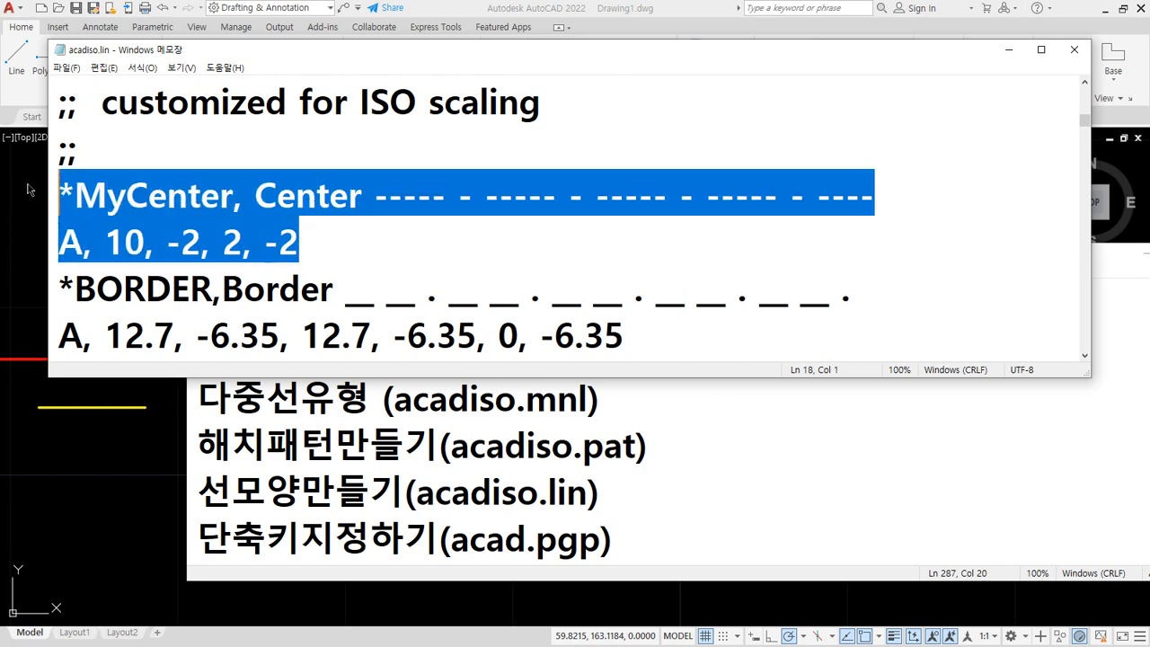
key(Delete)
key(Delete)
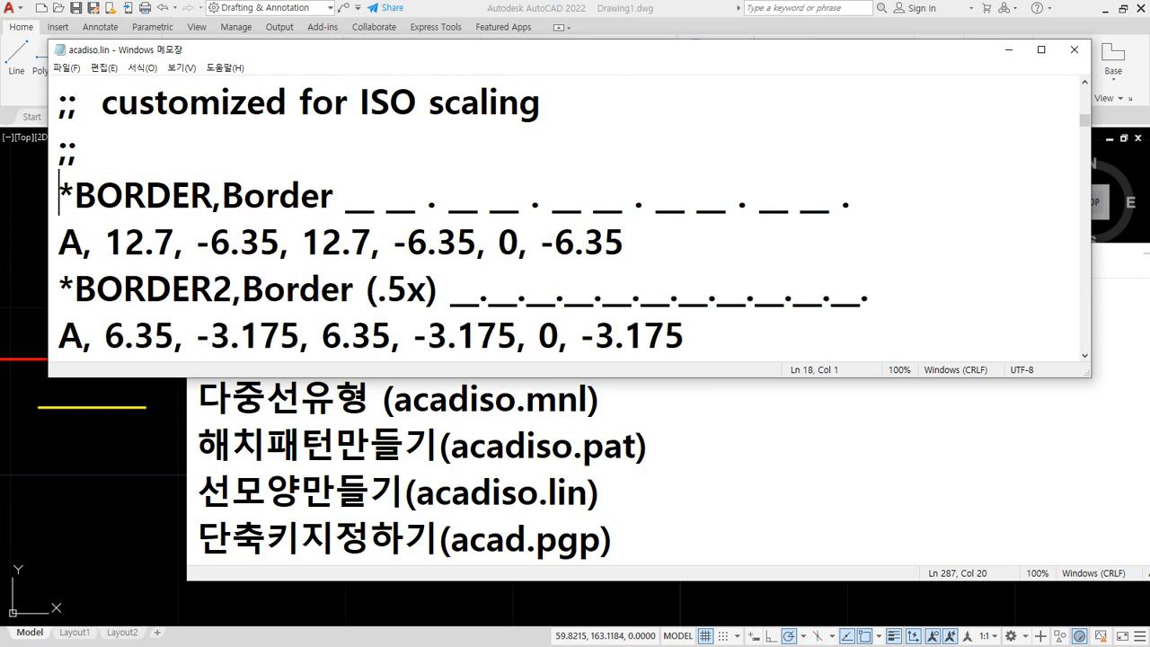
- Open acad.pgp from the AutoCAD 2022 Support folder in Notepad
key(alt+Tab)
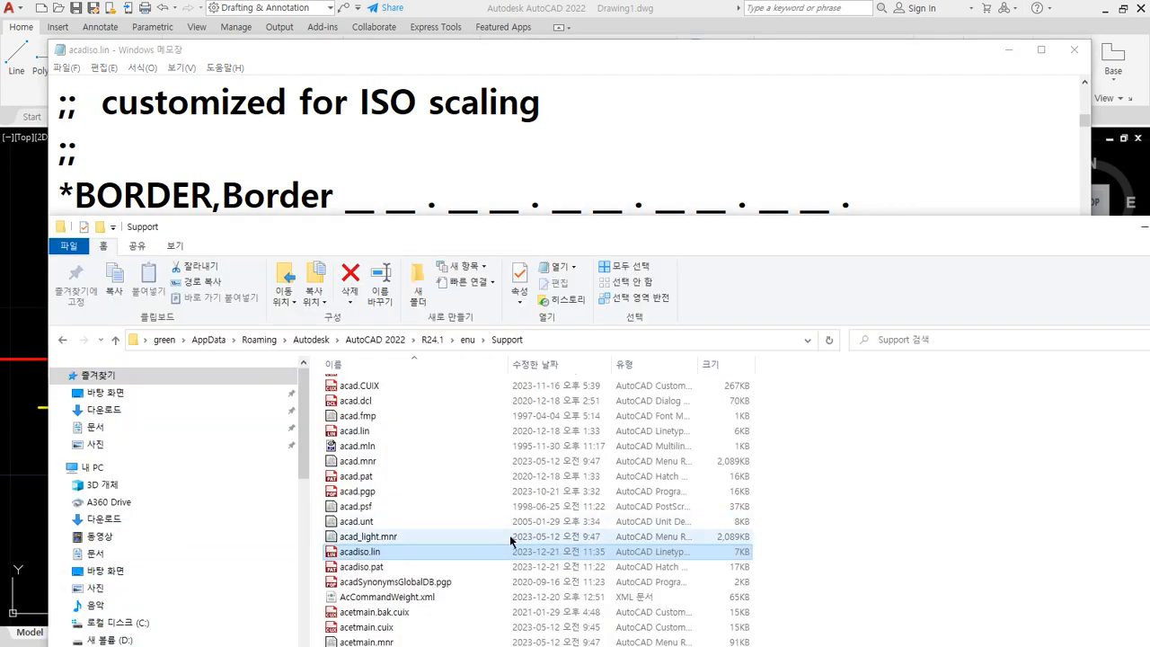
drag(359, 491, 516, 168)
click(467, 132)
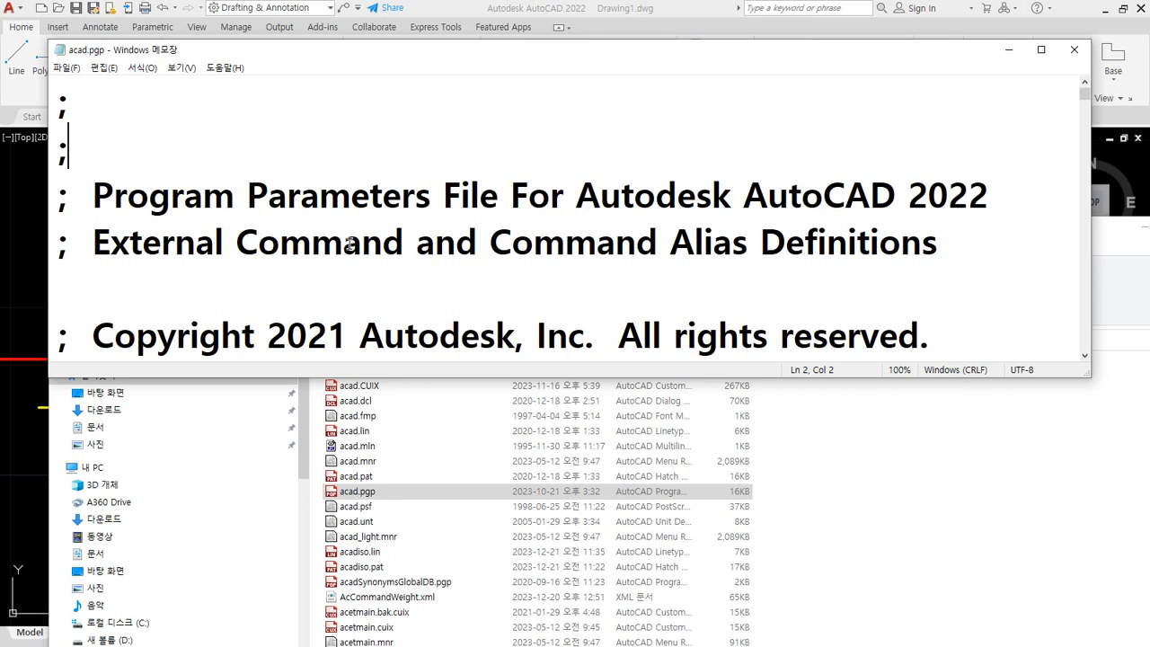
key(ctrl+f)
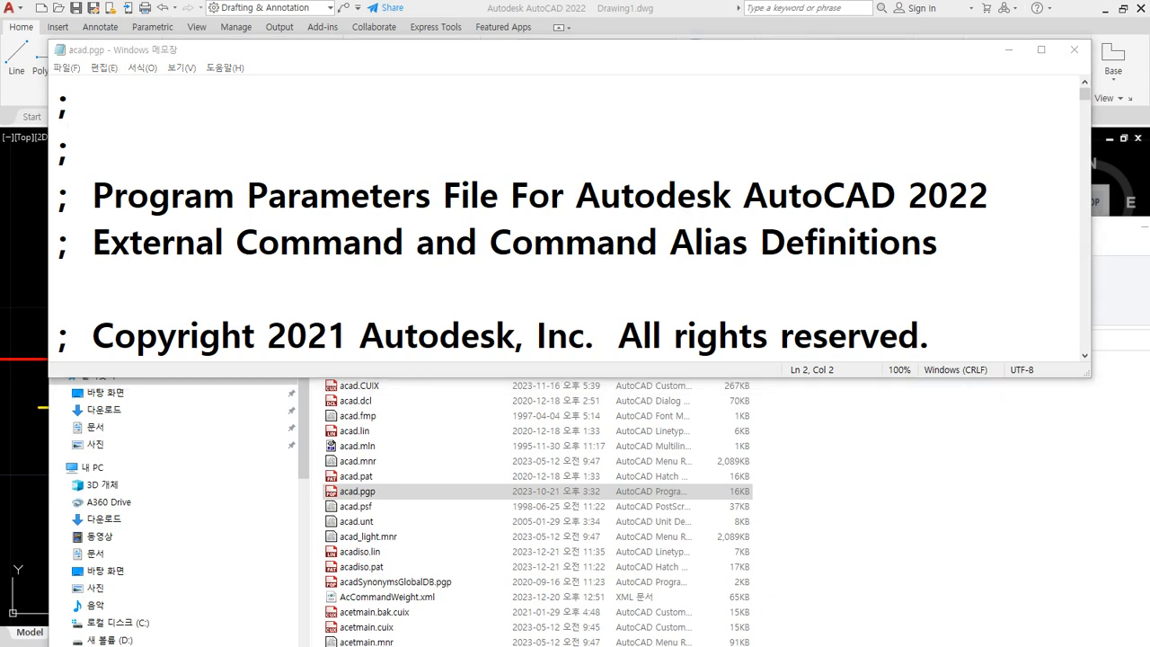
key(alt+Tab)
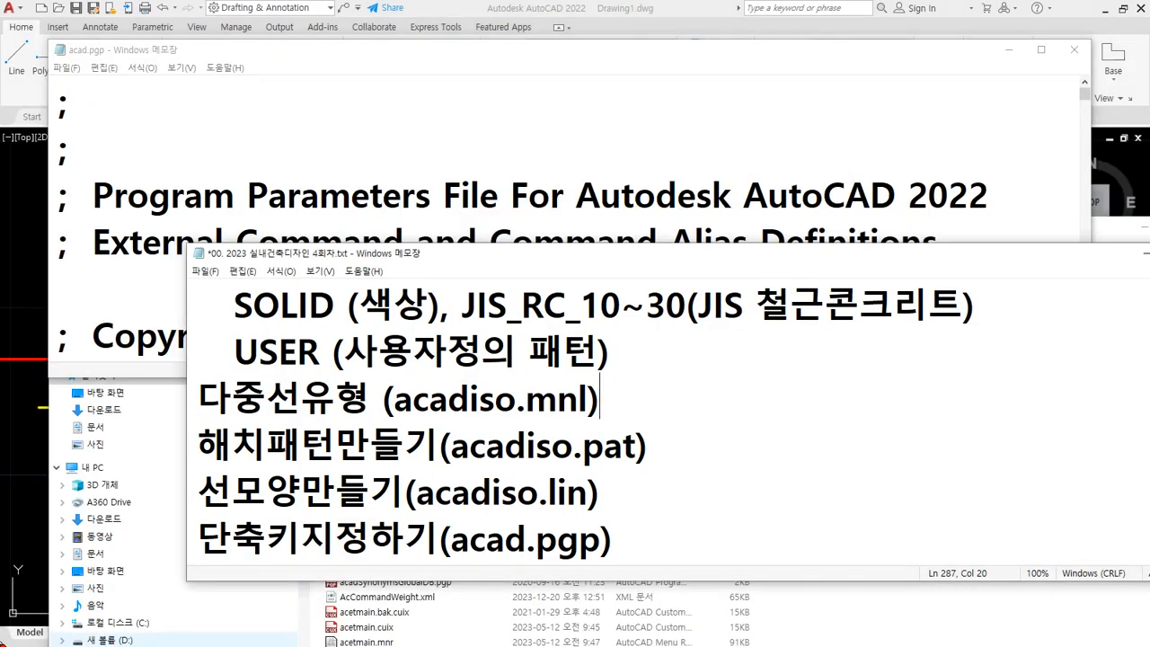
drag(192, 566, 706, 566)
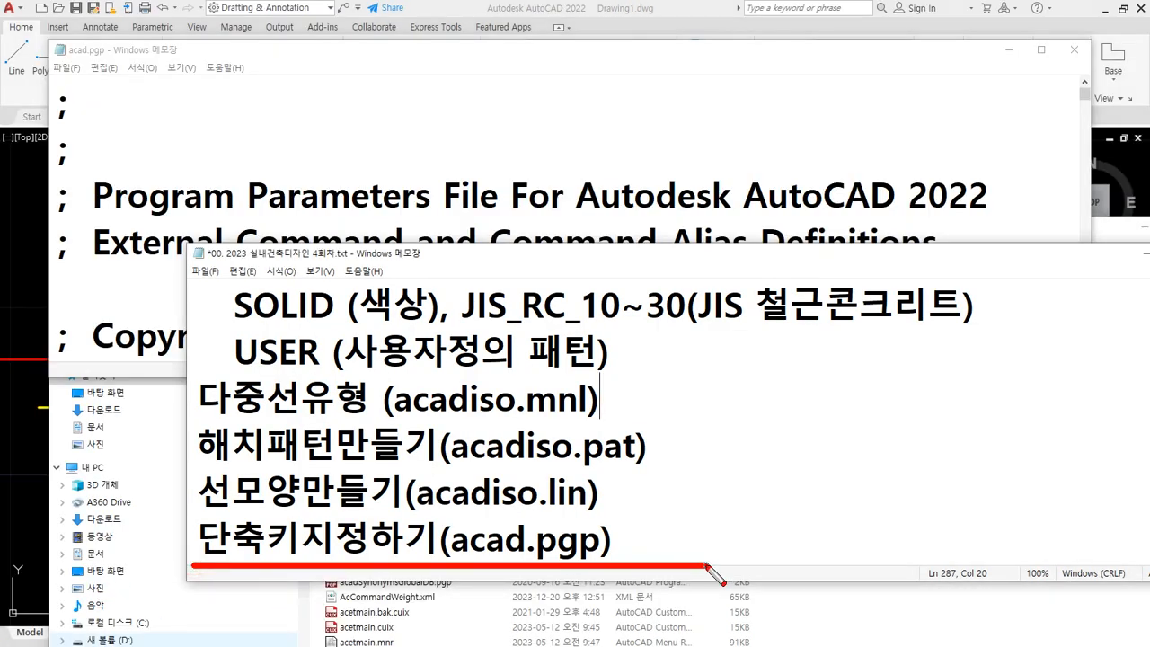
key(Escape)
key(alt+Tab)
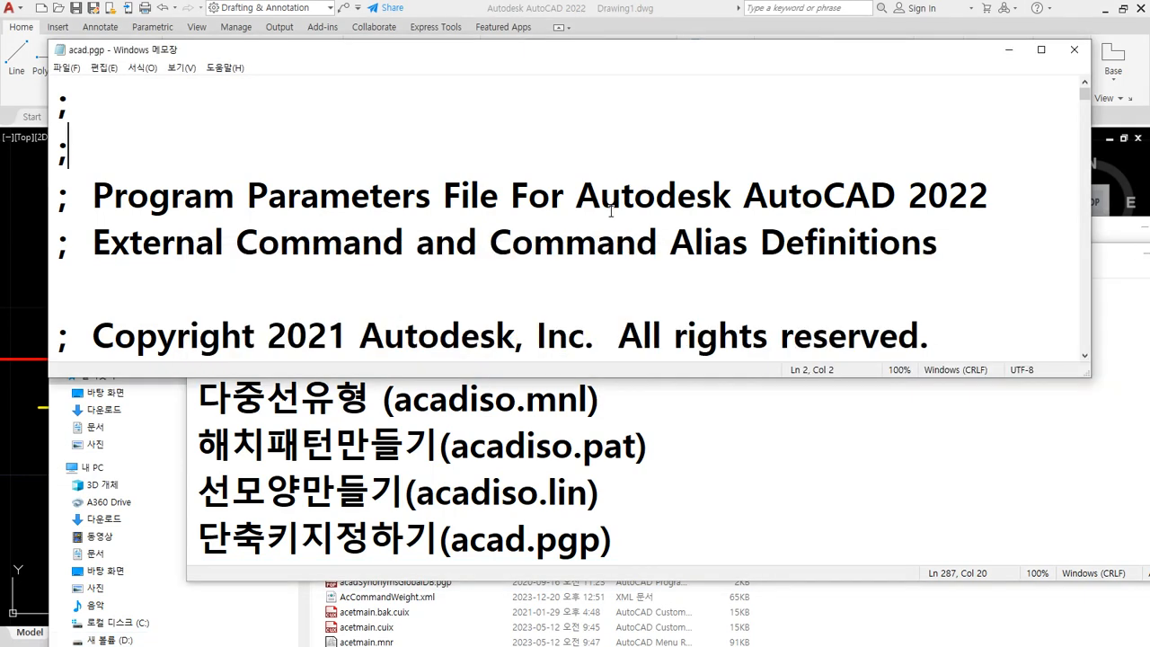
- Read through acad.pgp to the command alias list in an enlarged window and examine the format of the 3A entry for 3DARRAY
scroll(316, 225, down, 6)
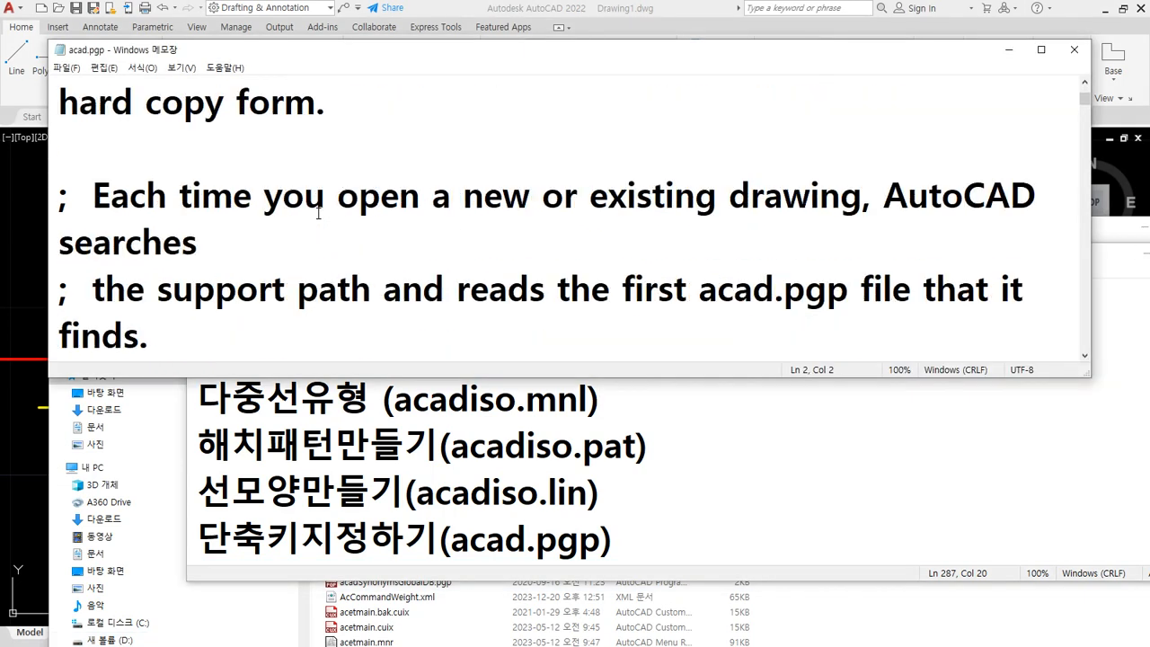
scroll(320, 213, down, 10)
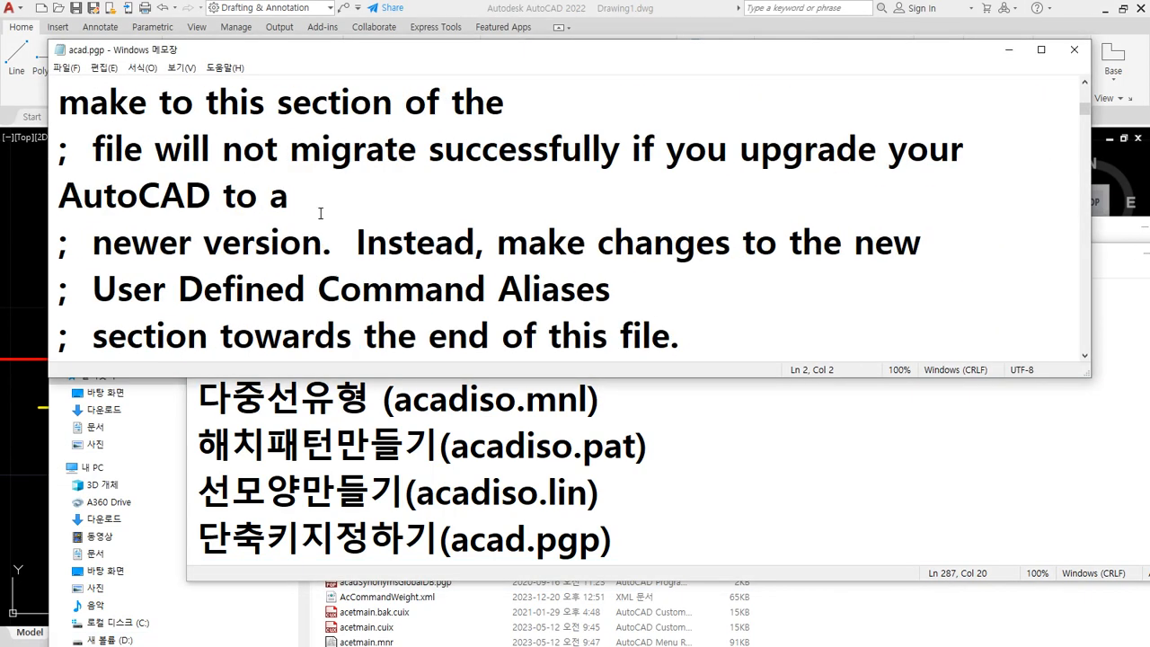
scroll(320, 214, down, 10)
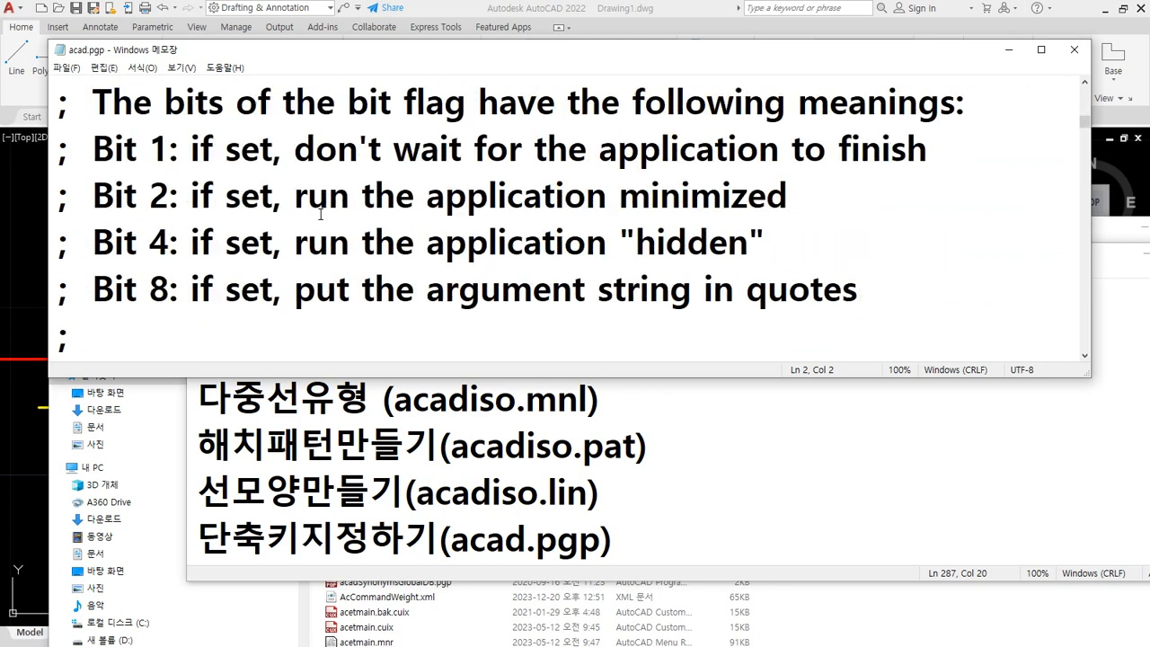
scroll(320, 215, down, 10)
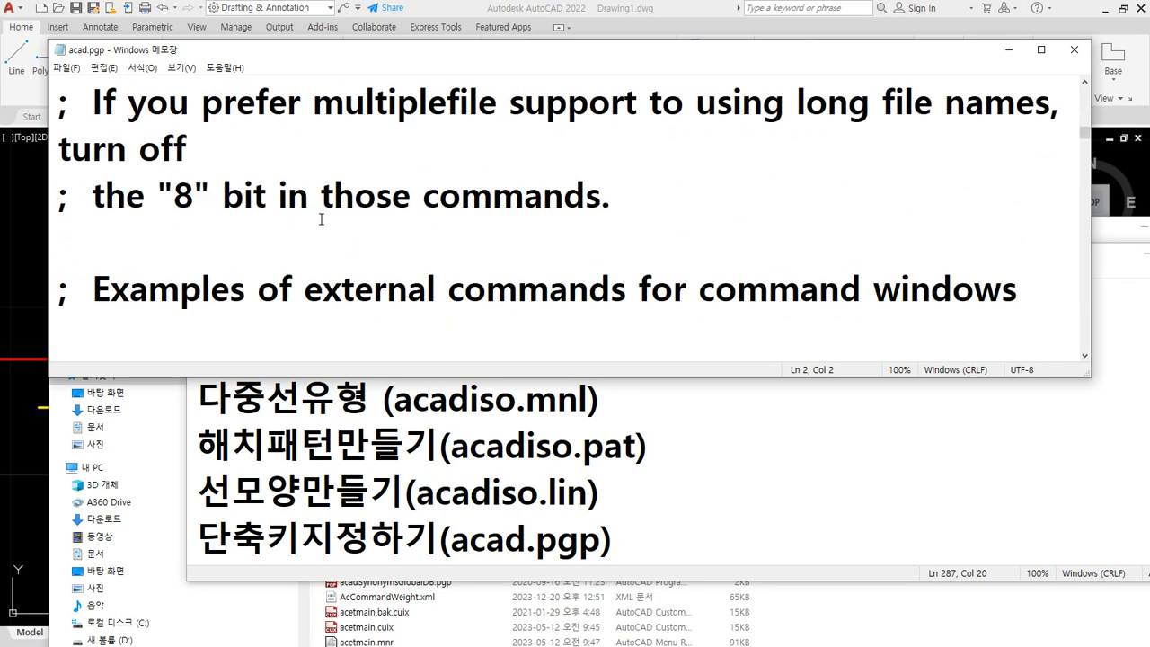
scroll(321, 219, down, 10)
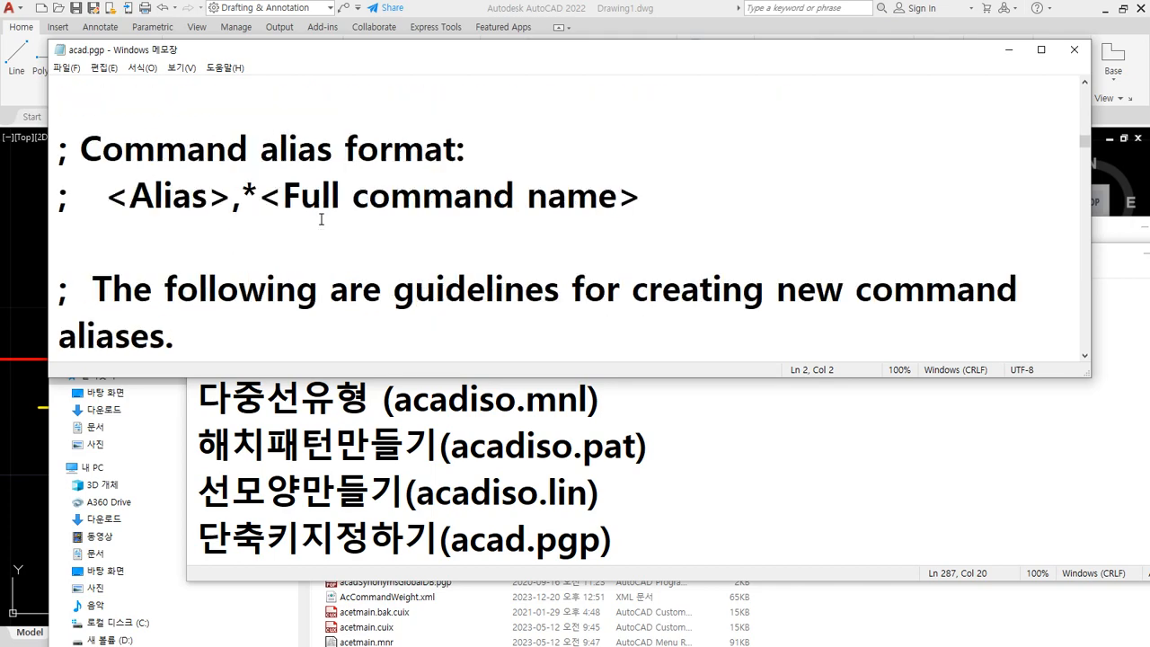
scroll(321, 218, down, 10)
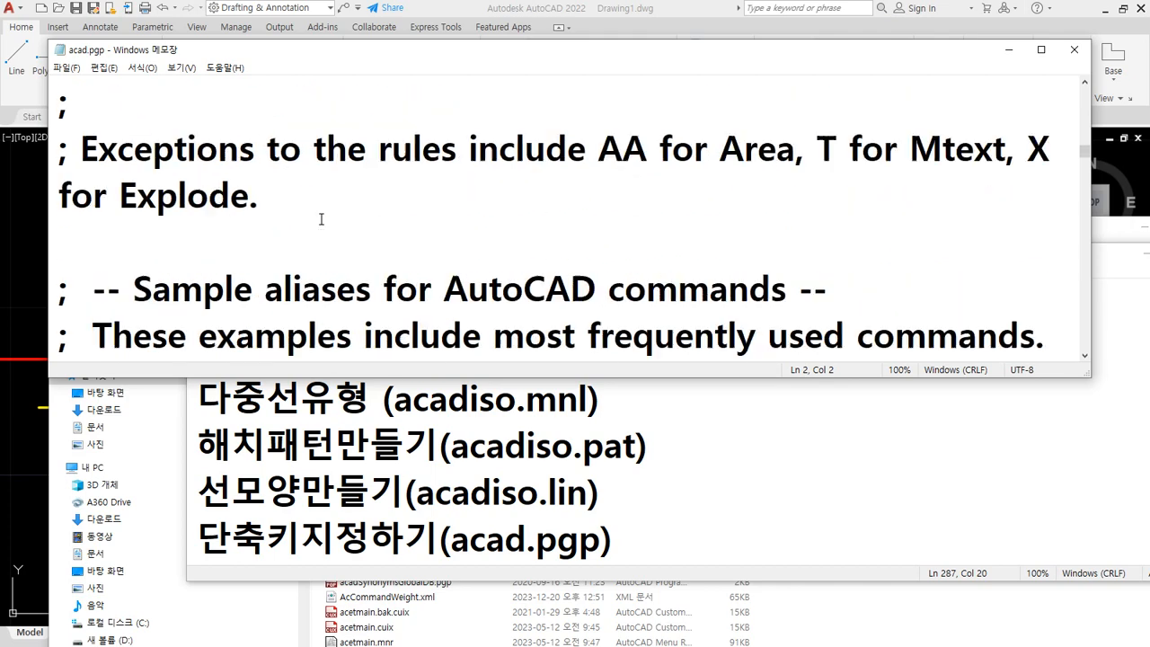
scroll(320, 218, down, 8)
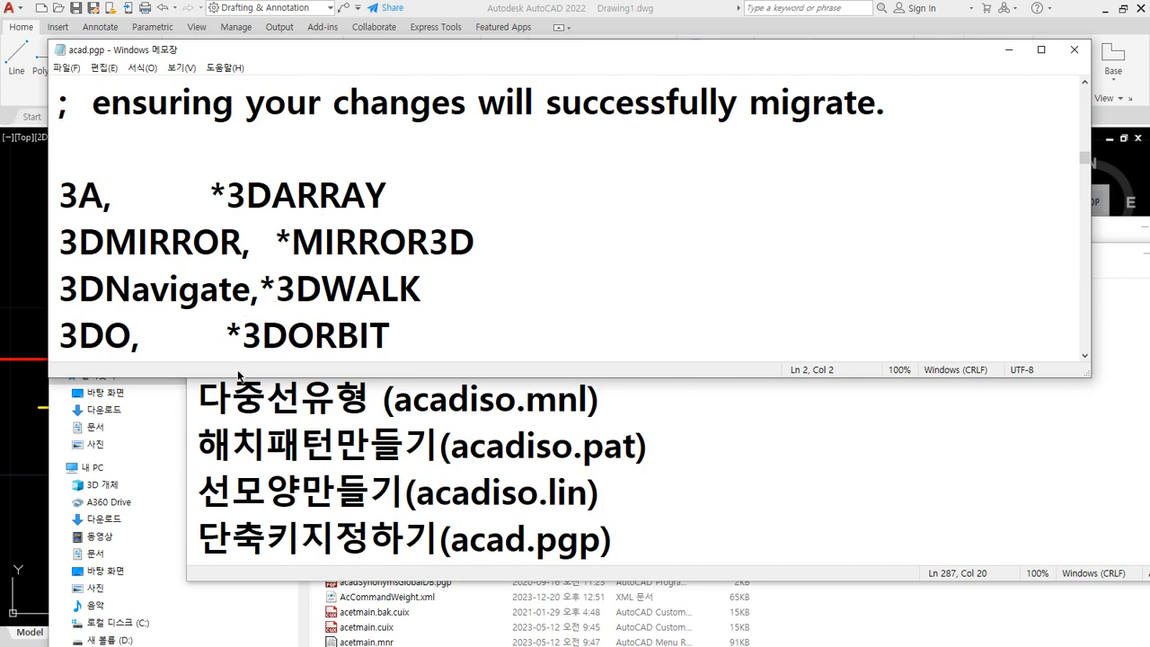
drag(234, 378, 234, 619)
click(312, 173)
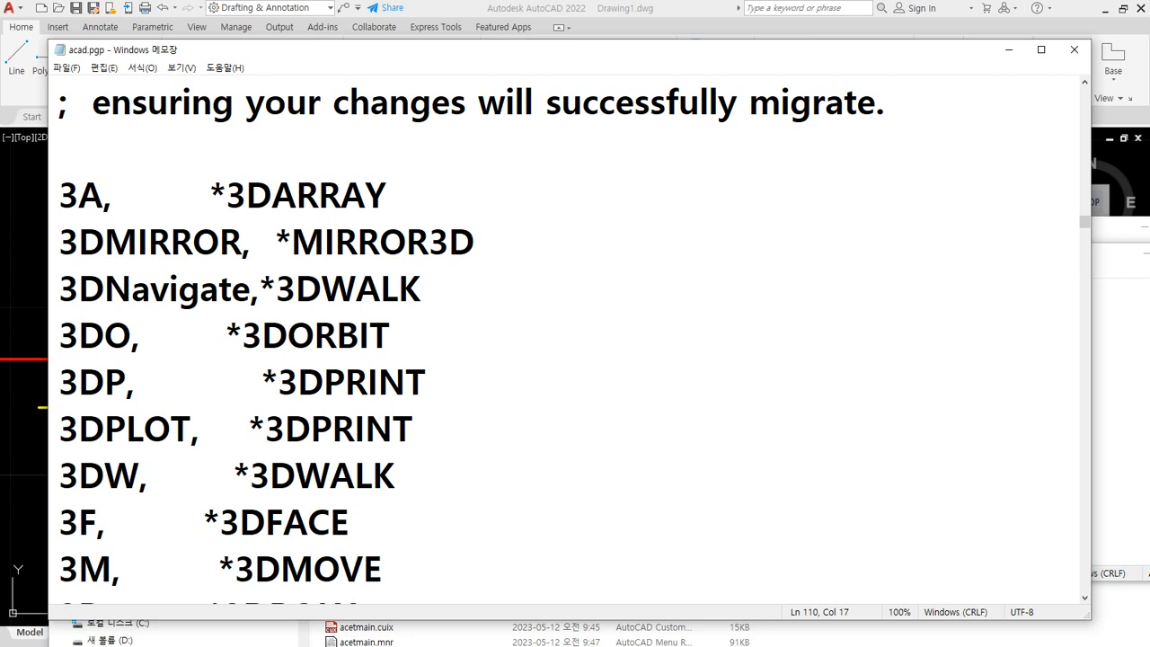
key(ctrl+2)
drag(90, 216, 62, 215)
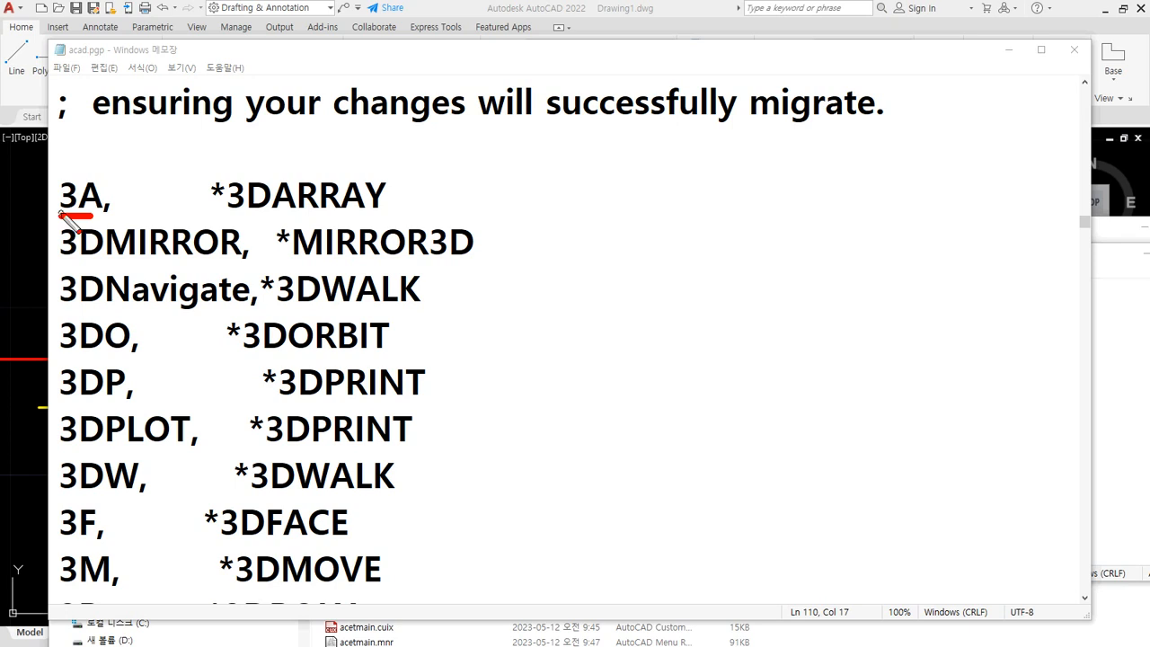
mouse_move(117, 224)
mouse_down()
mouse_move(91, 201)
mouse_move(115, 205)
mouse_move(127, 224)
mouse_up()
drag(212, 206, 411, 217)
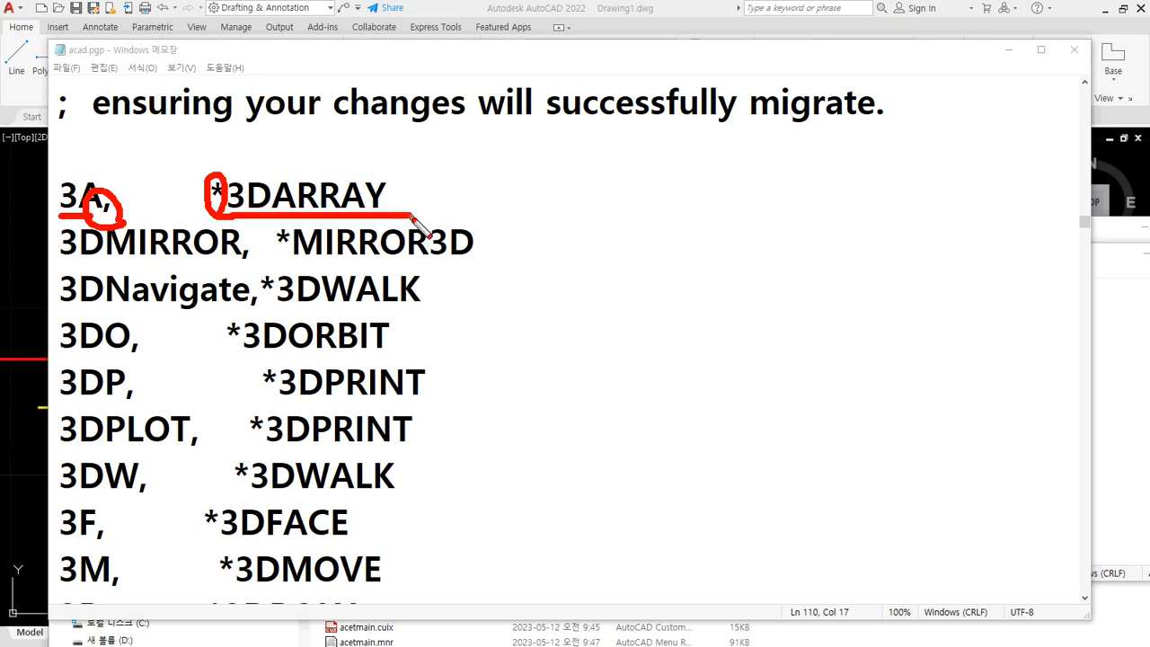
key(Escape)
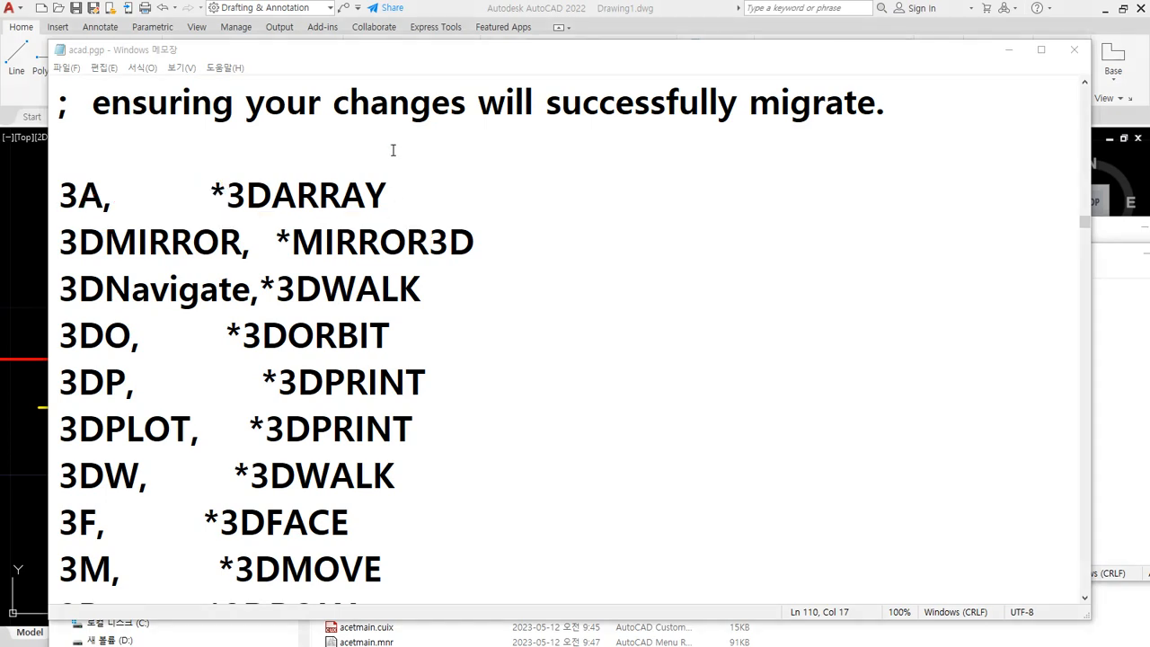
- Switch to AutoCAD, erase both comparison lines and zoom to the whole drawing area
click(456, 8)
click(560, 551)
click(372, 266)
text(e)
key(Return)
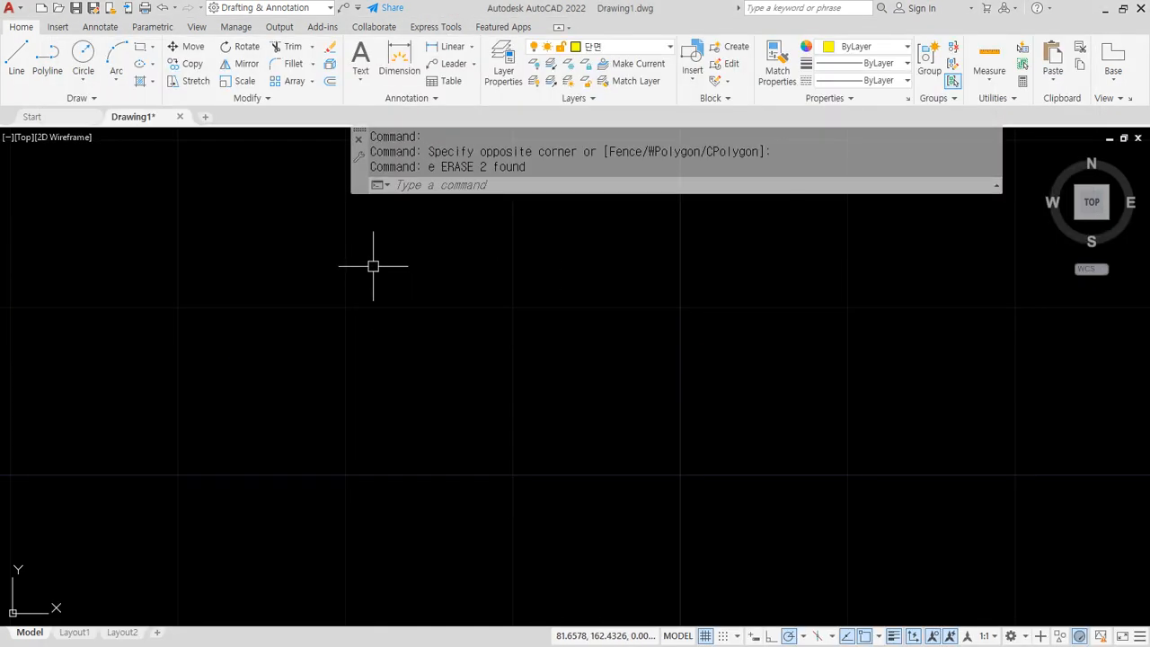
text(z)
key(Return)
text(a)
key(Return)
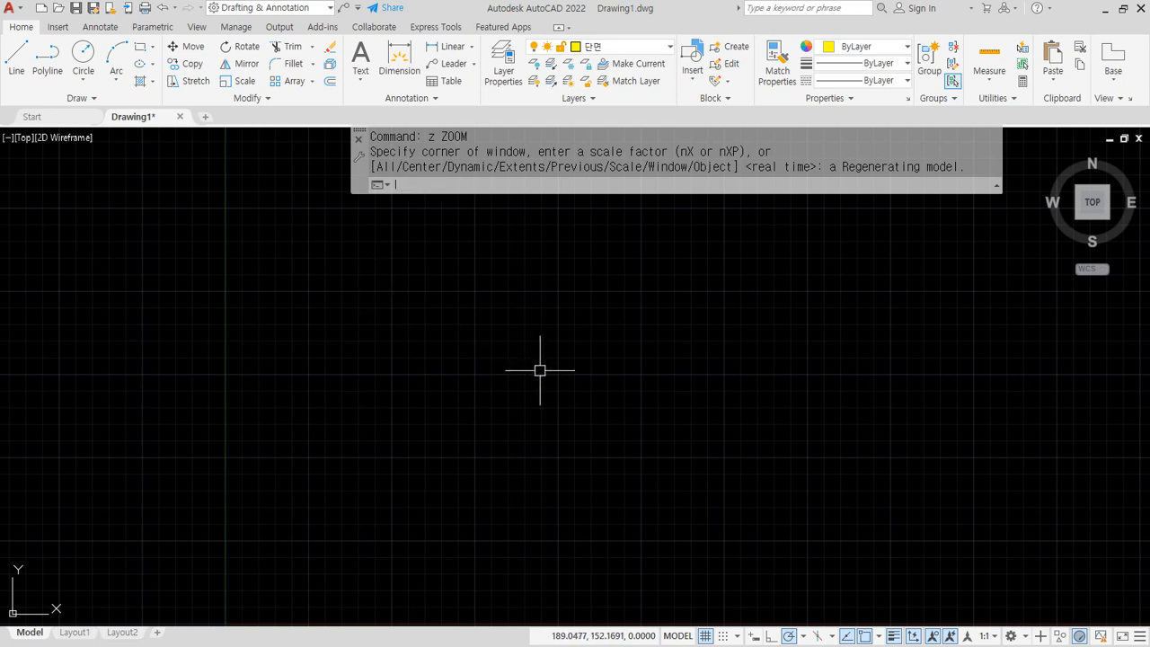
- Test the aliases L and LL for starting the Line command, cancelling it each time
text(l)
key(Return)
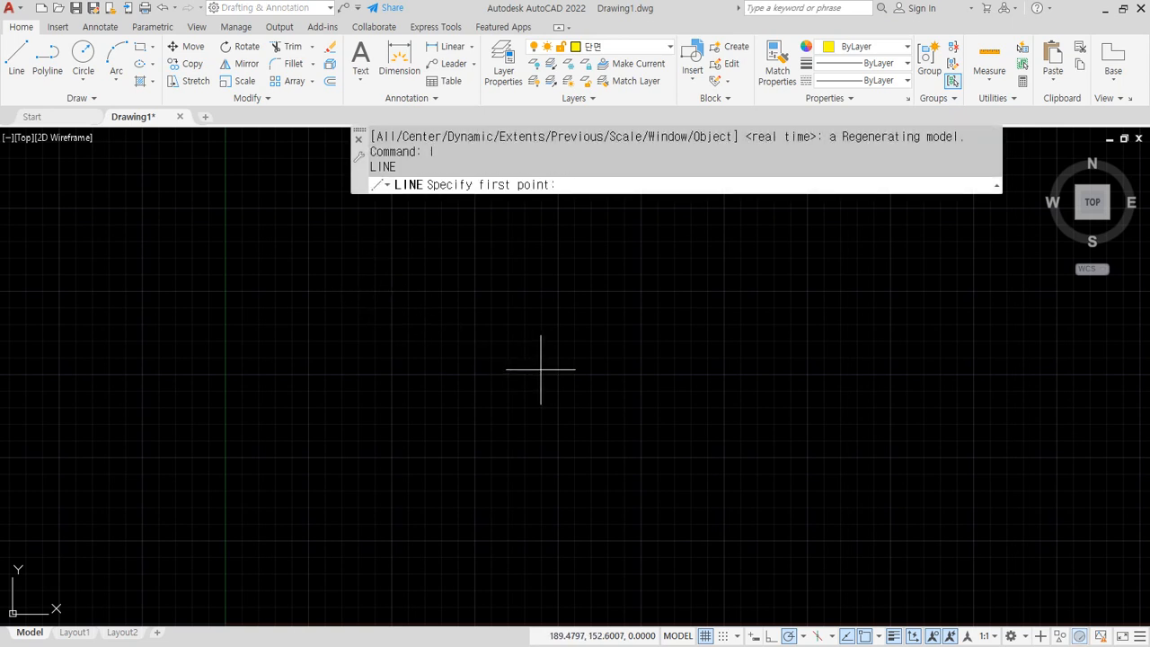
key(Escape)
text(ll)
key(Return)
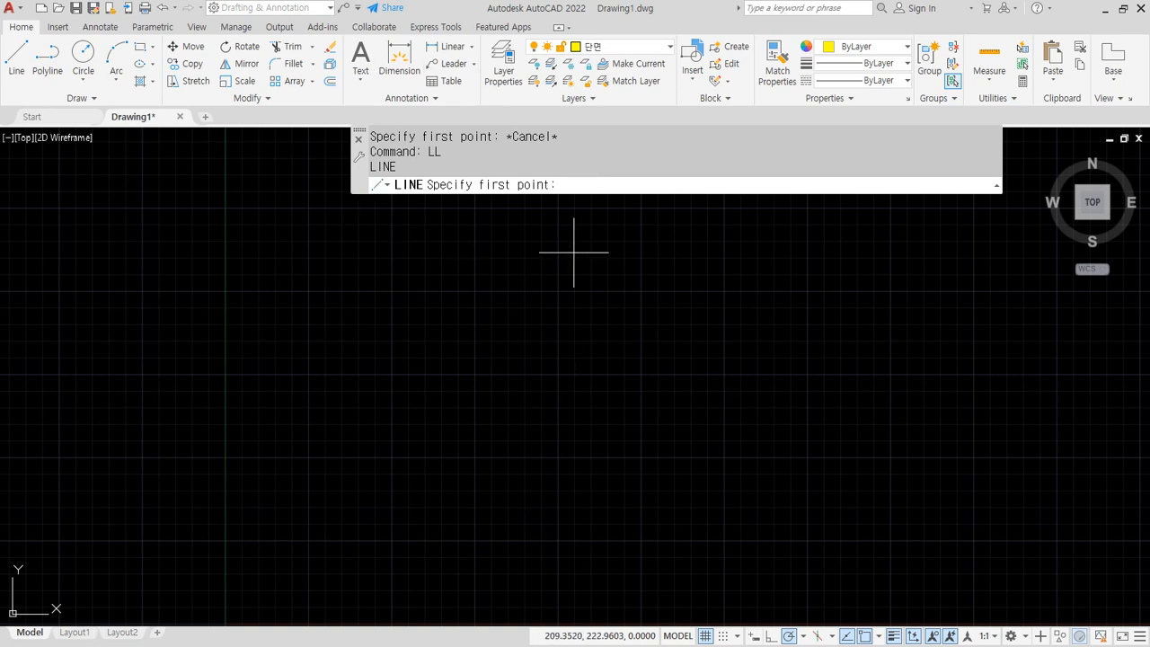
key(Escape)
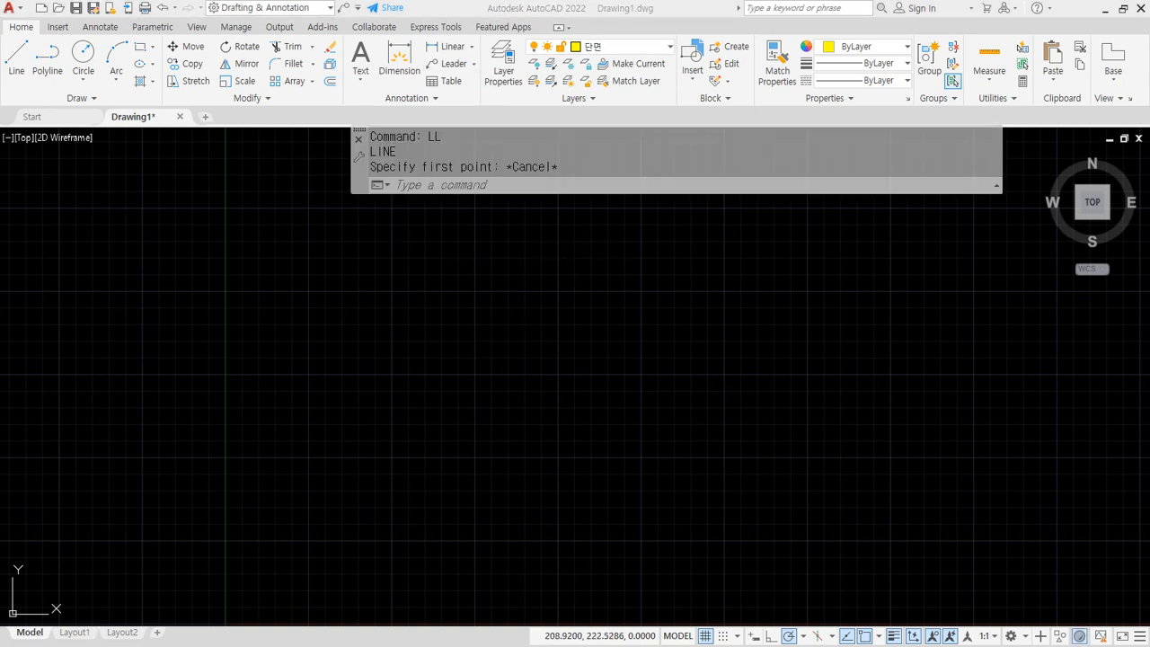
- Switch to acad.pgp in Notepad and search for "ll" through successive matches until the LL alias entry for LINE
key(alt+Tab)
key(ctrl+f)
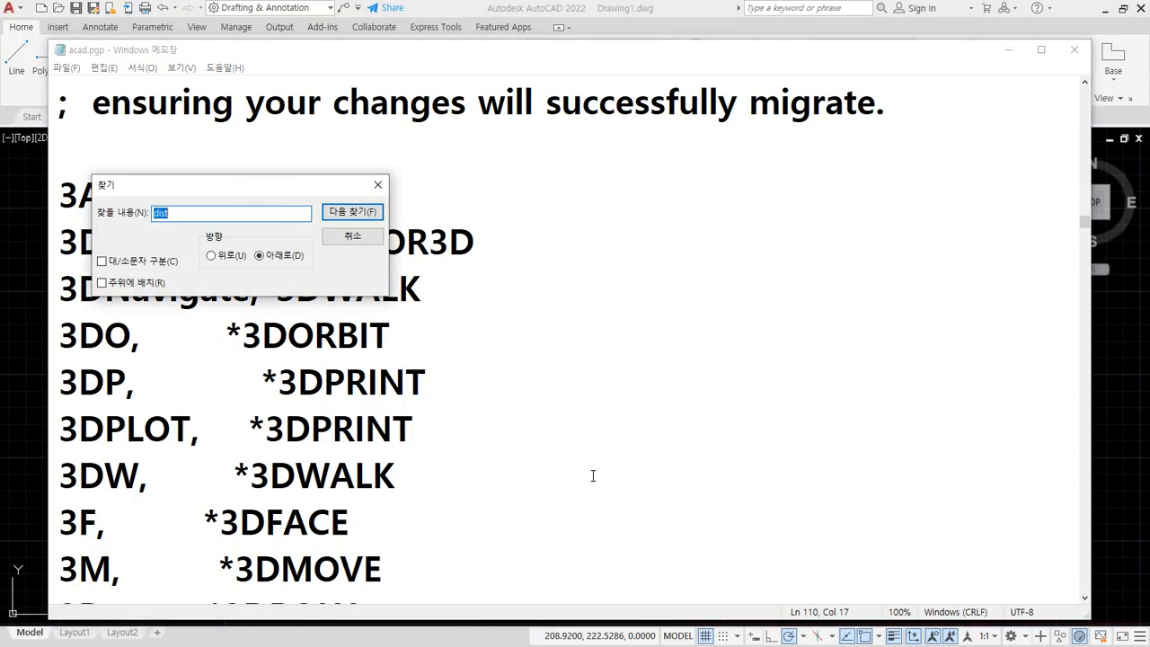
text(ll)
key(Return)
key(Escape)
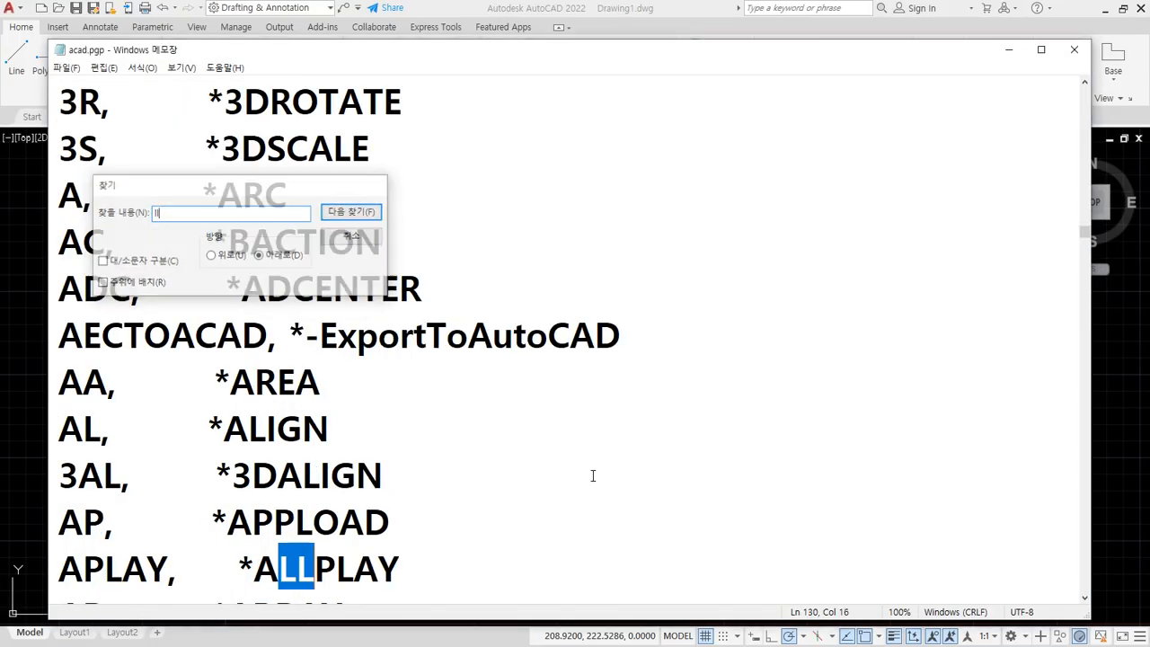
scroll(560, 505, down, 3)
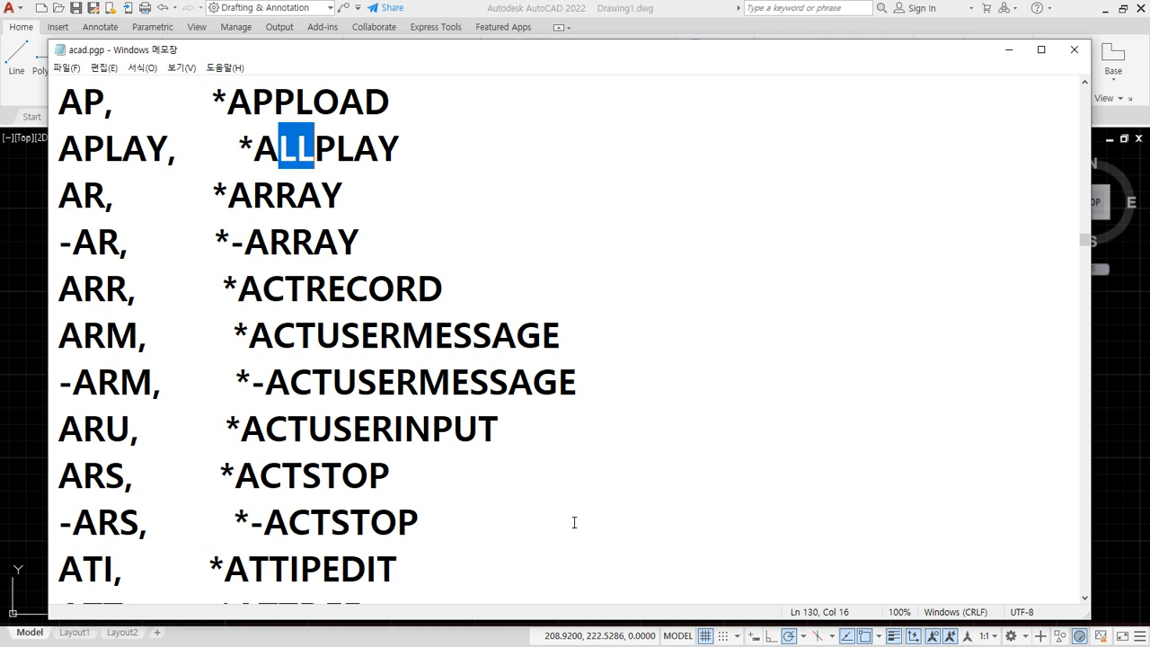
key(F3)
key(F3)
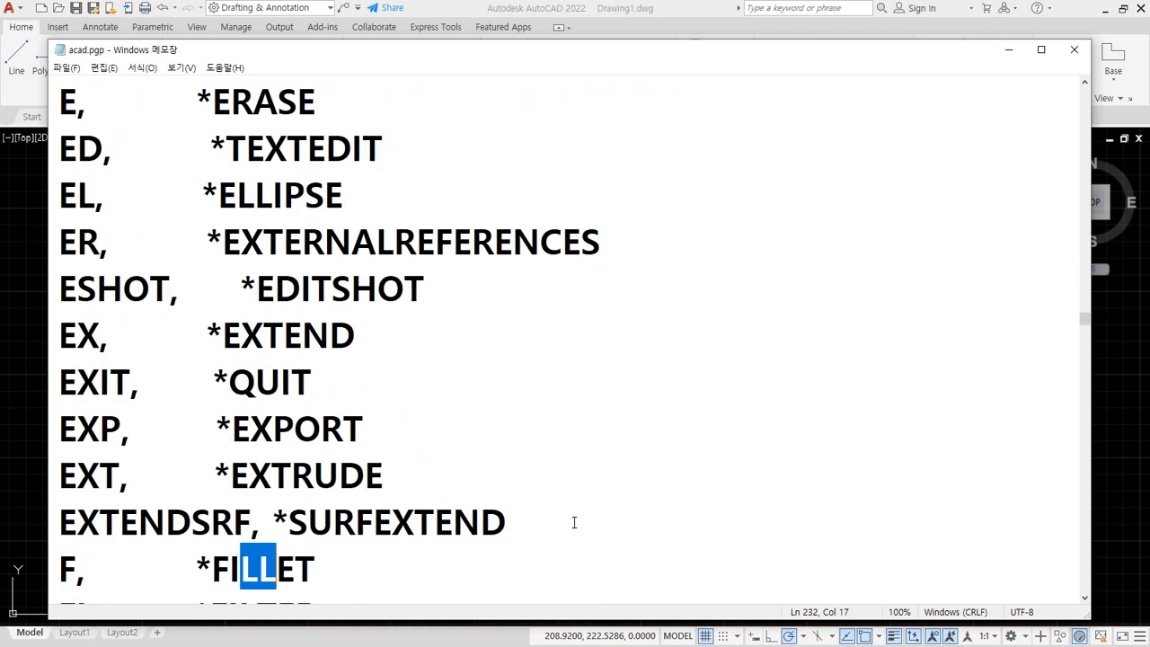
key(F3)
key(F3)
key(F3)
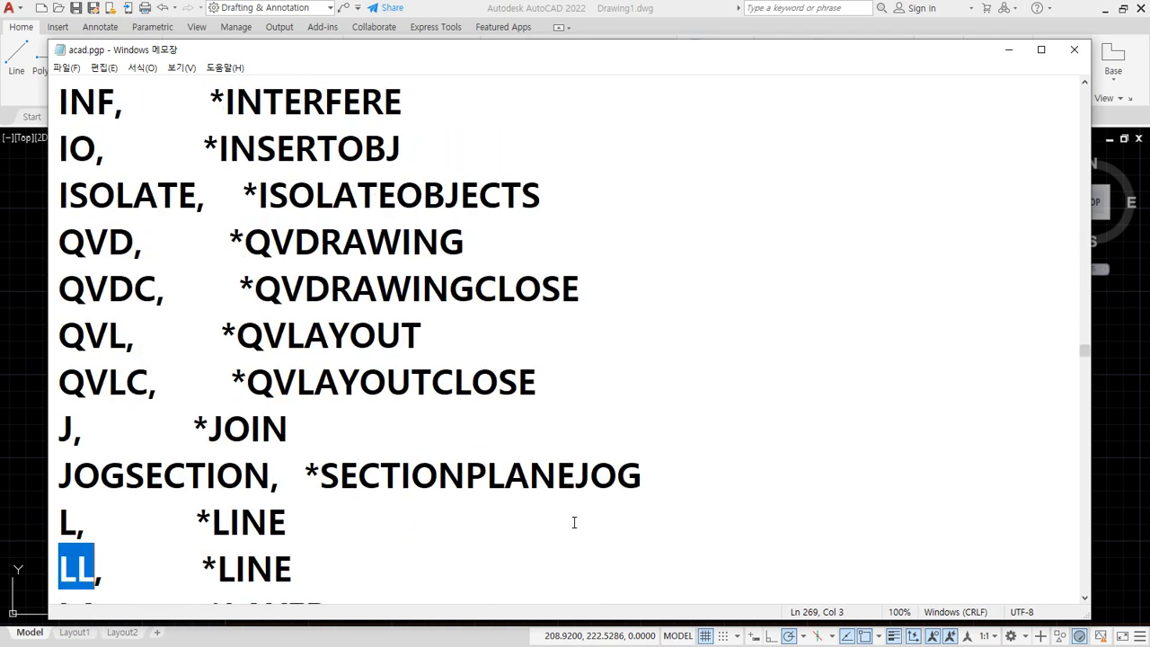
scroll(574, 521, down, 2)
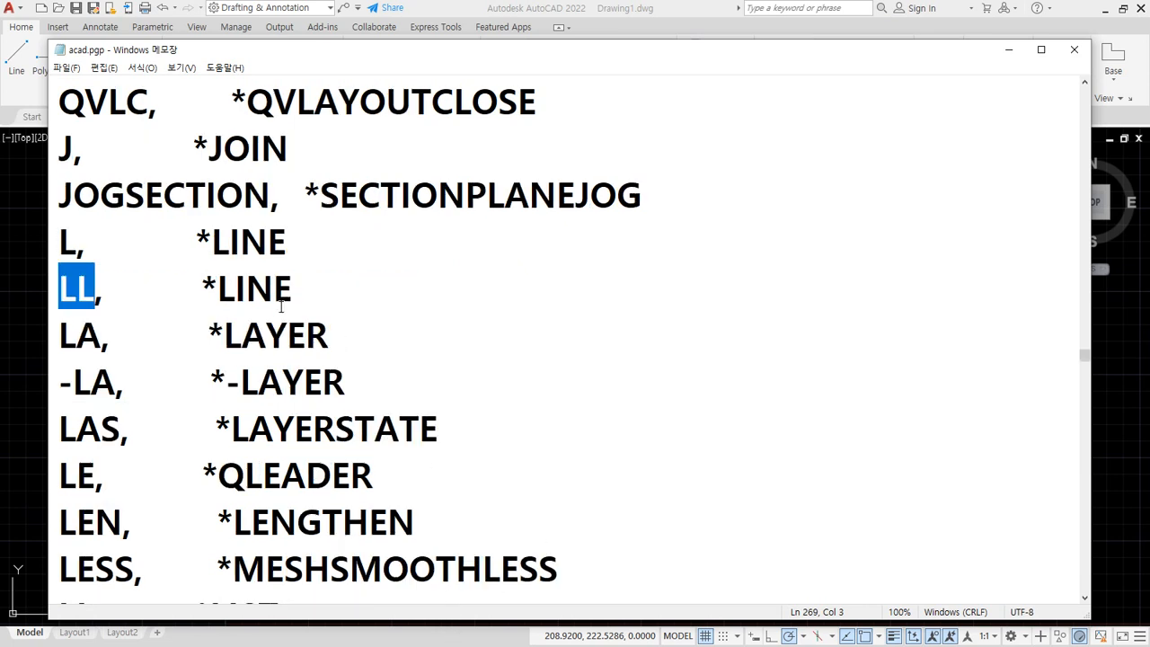
- Delete the whole LL, *LINE entry from acad.pgp, including its empty line
drag(310, 293, 48, 310)
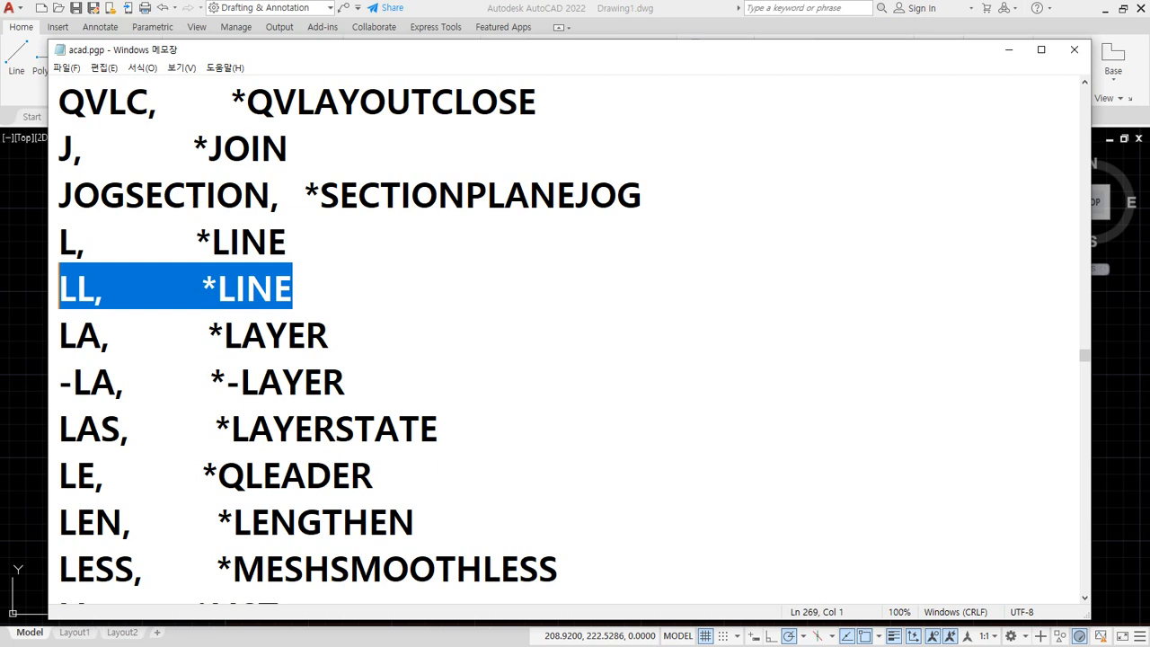
key(BackSpace)
key(BackSpace)
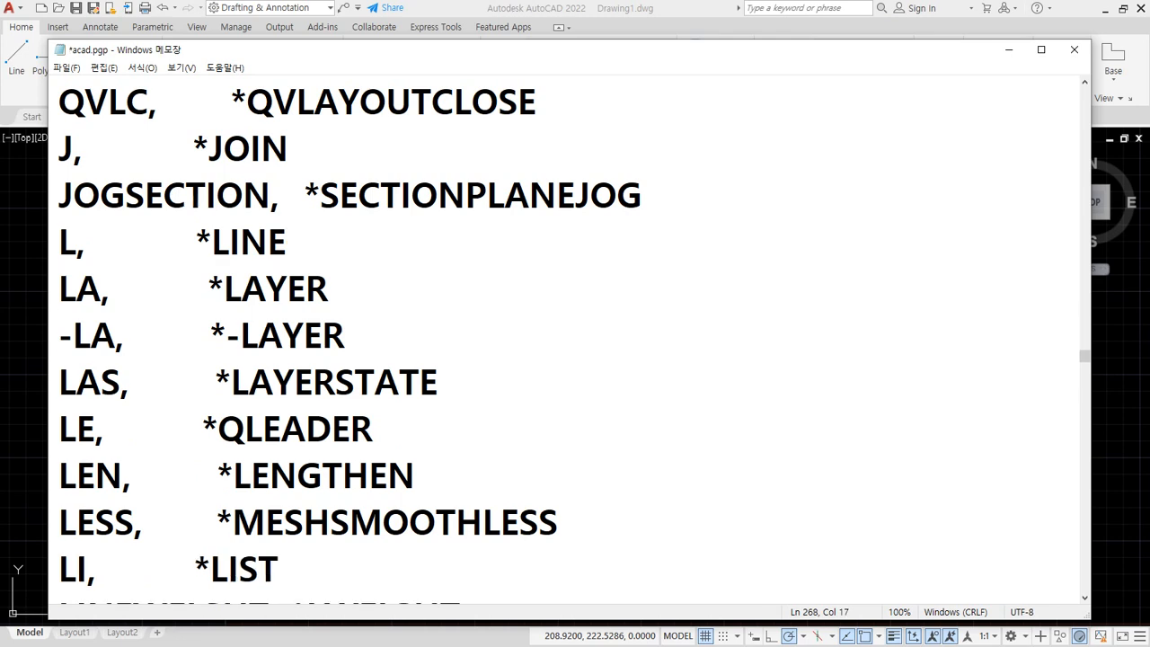
- Switch to the class notes text file and add the line "단축명령, *명령어" below "단축키지정하기(acad.pgp)"
key(alt+Tab)
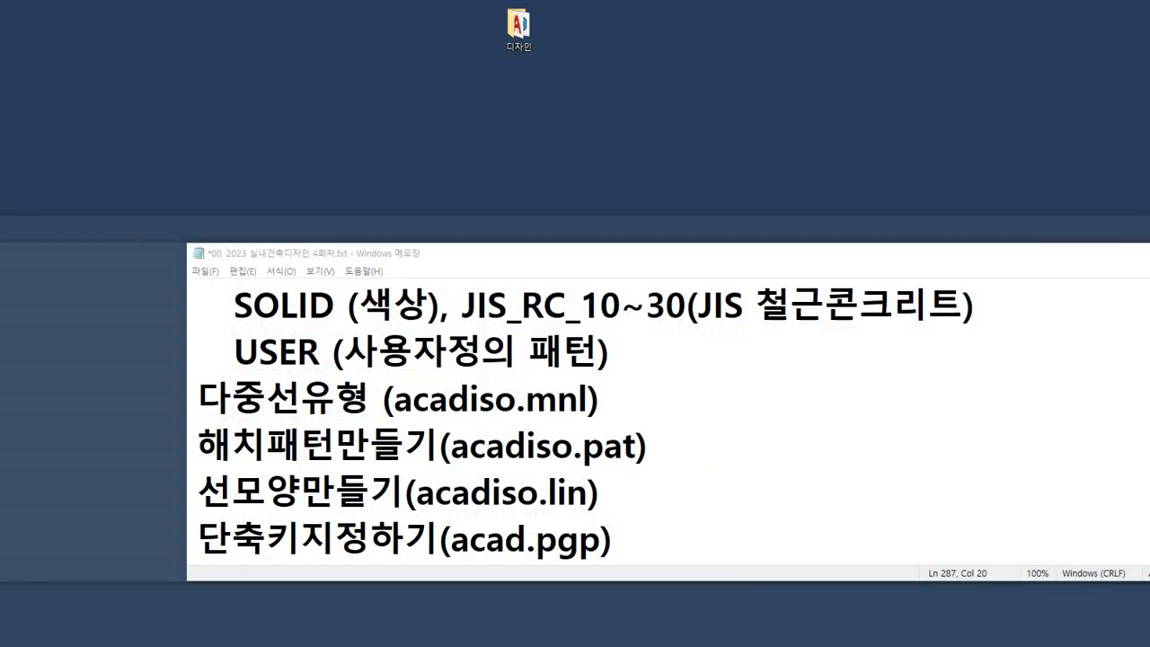
click(260, 620)
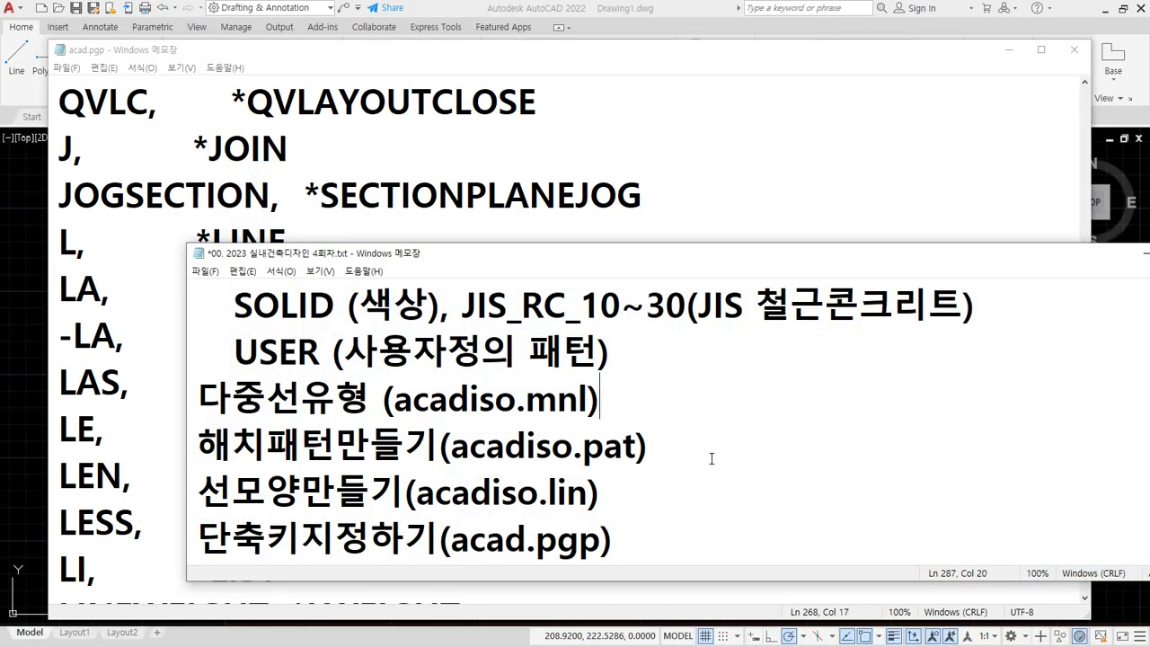
click(639, 544)
key(Return)
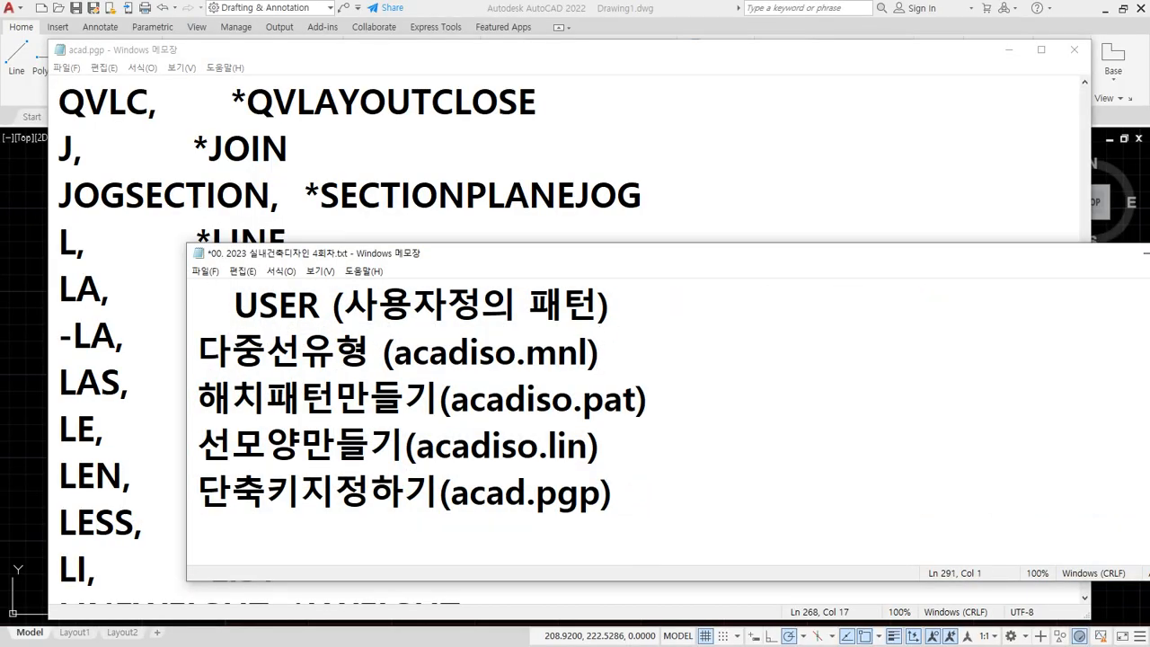
text(ㄷ단축)
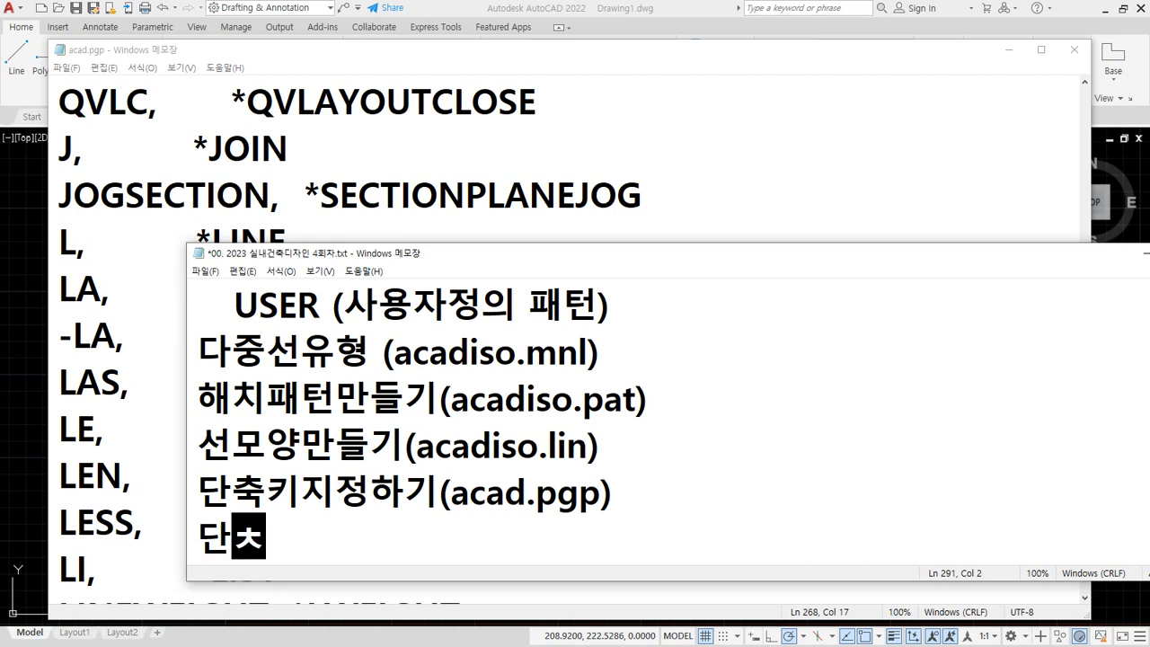
text(명령,)
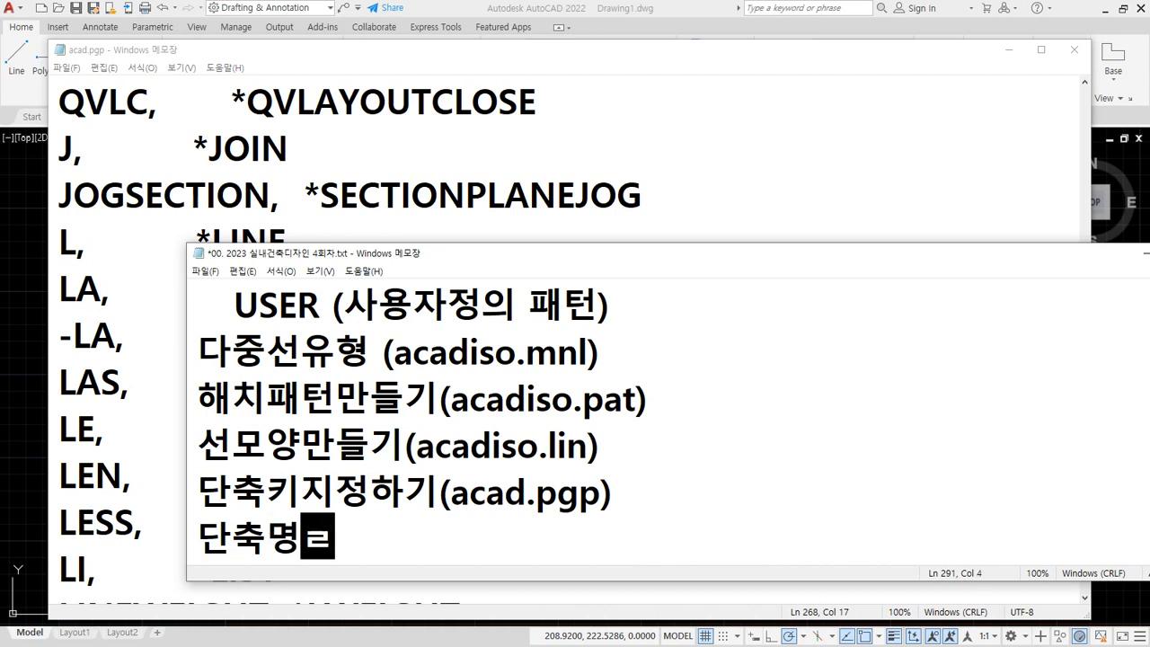
text( *)
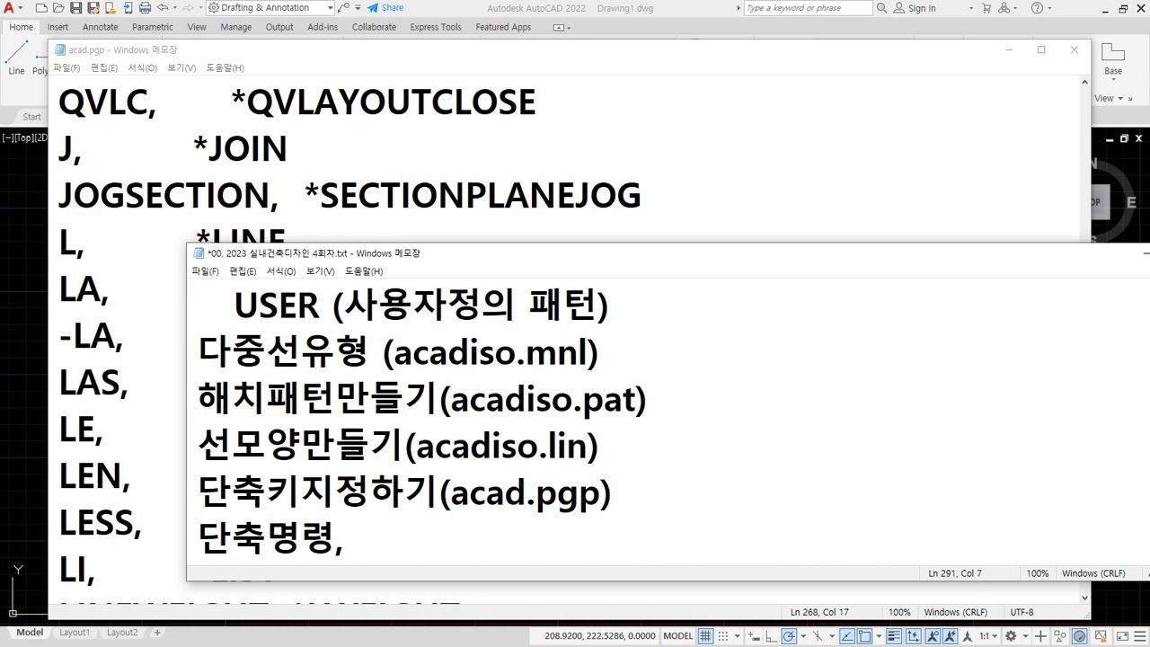
text(명령어)
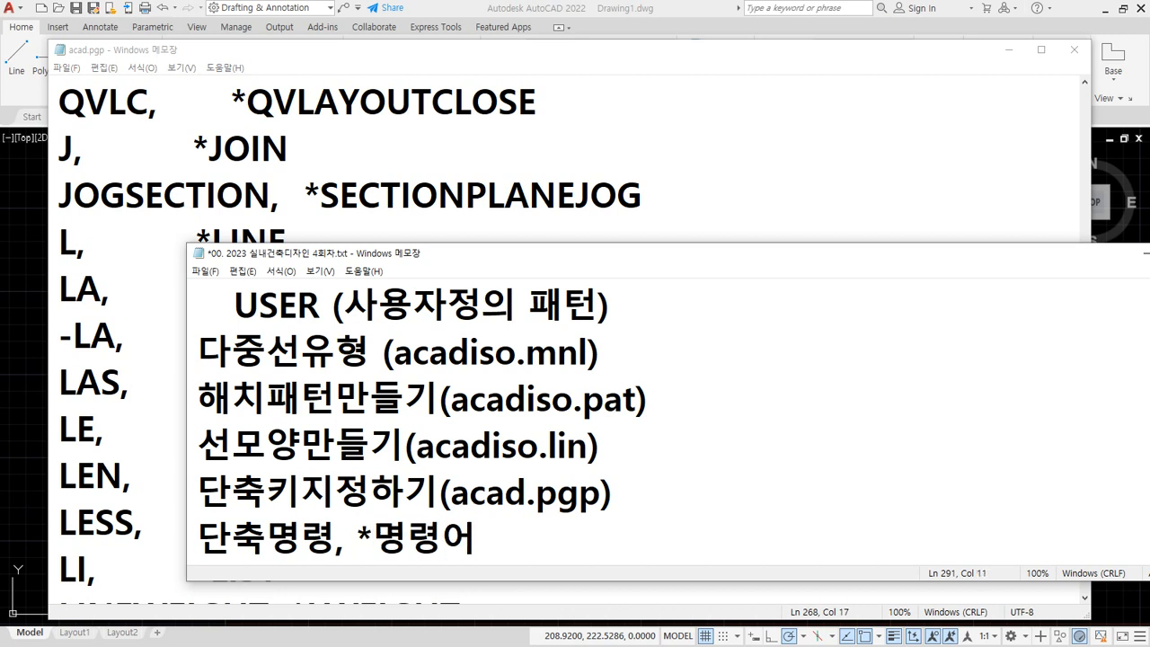
key(Return)
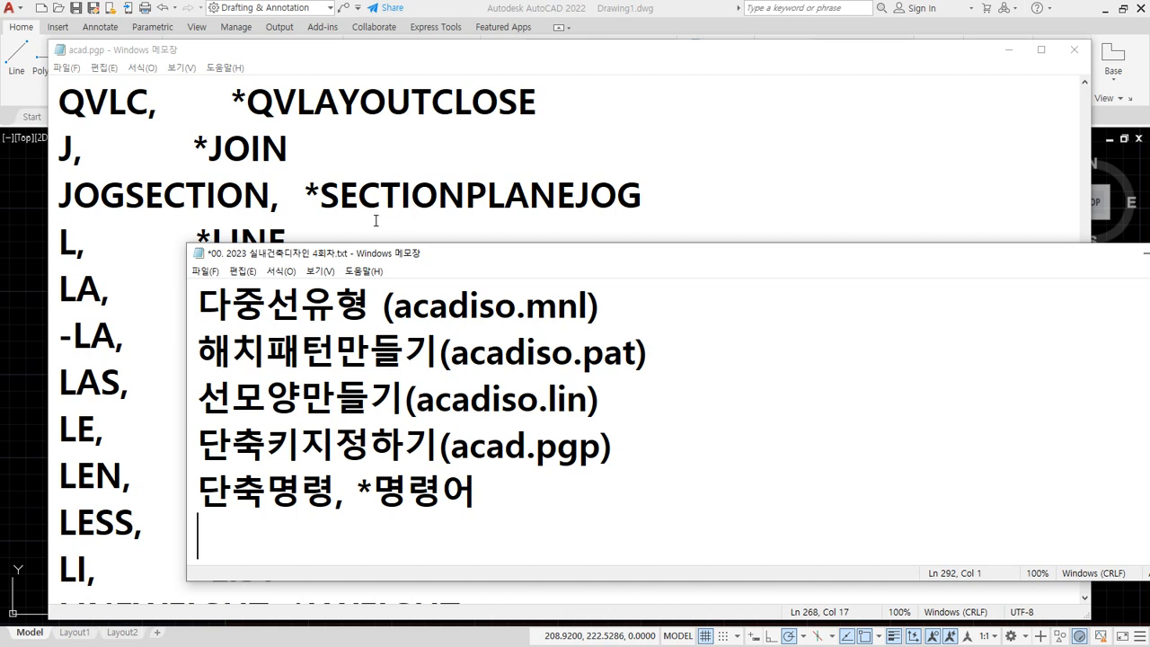
- Return to acad.pgp and add the alias entry "LL, *LINE" on a new line below the L entry
click(313, 224)
drag(295, 235, 212, 241)
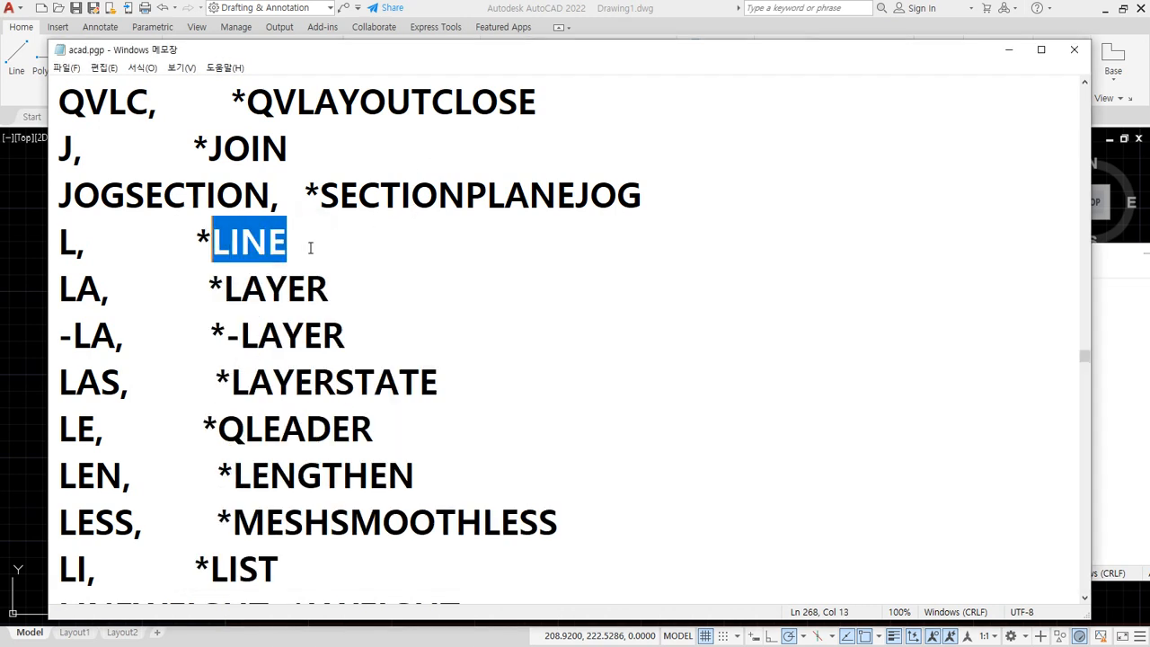
click(308, 247)
key(Return)
text(+)
key(BackSpace)
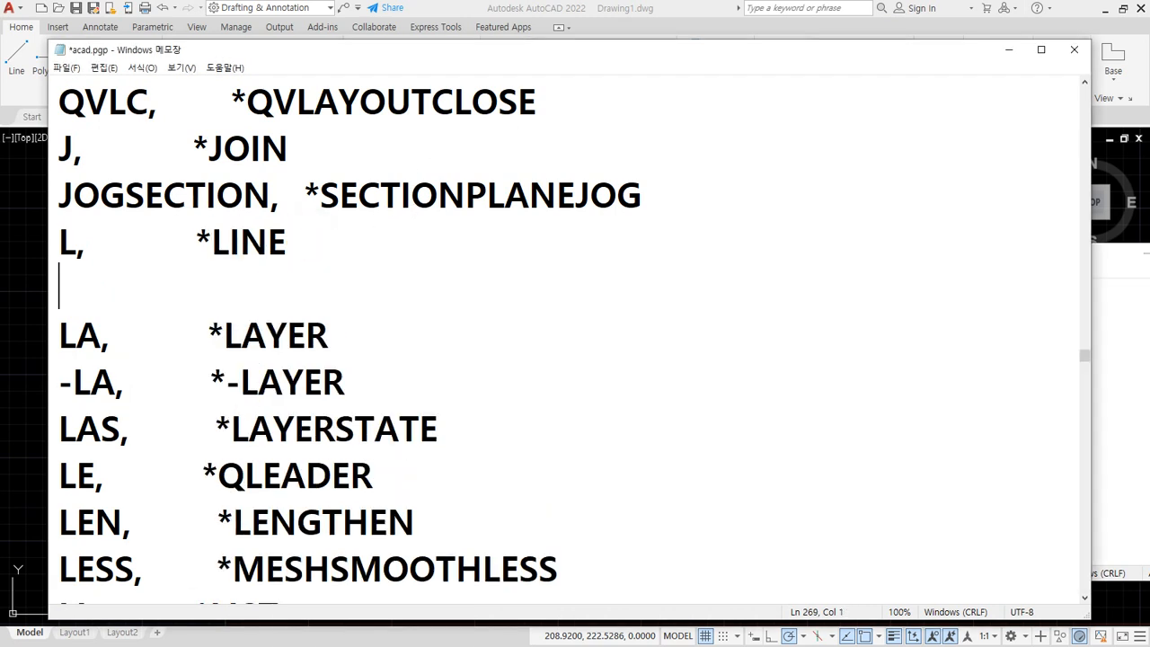
text(LL,        *LINE)
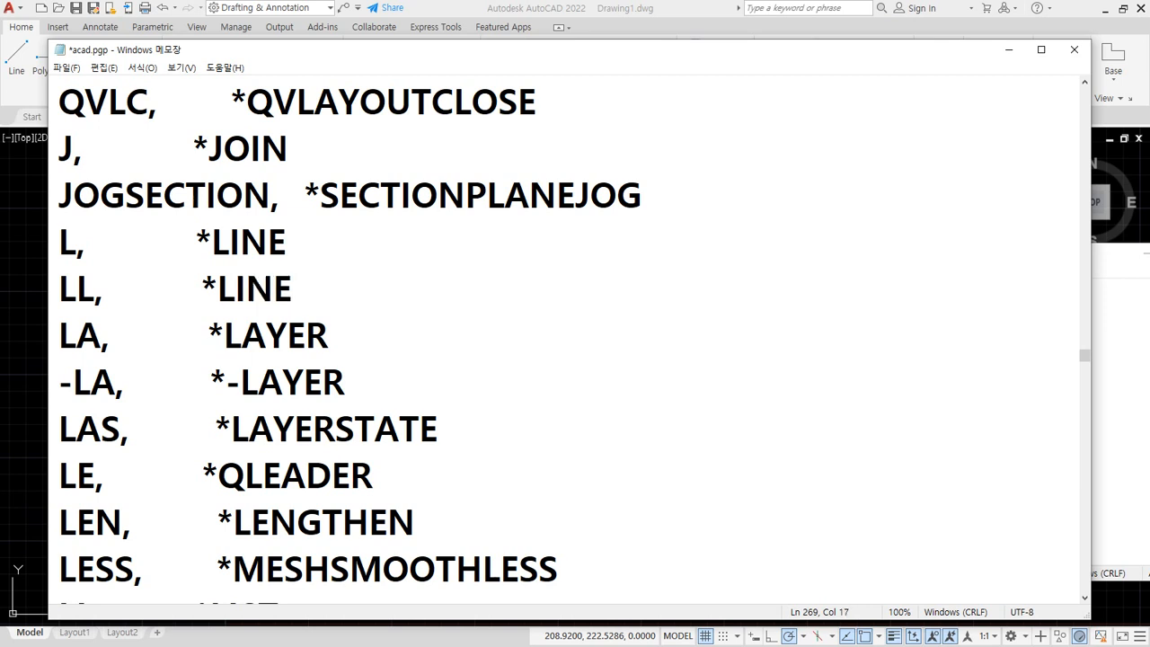
- Save the changes to acad.pgp, cancel opening another file, and switch to AutoCAD
click(62, 69)
click(73, 115)
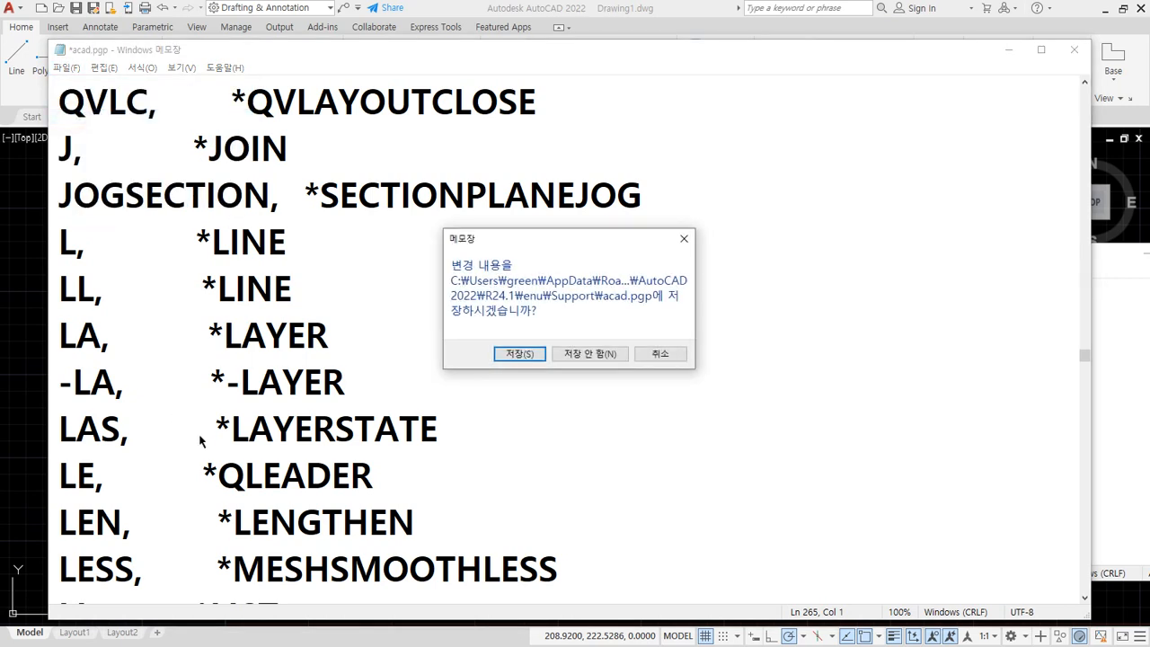
click(519, 353)
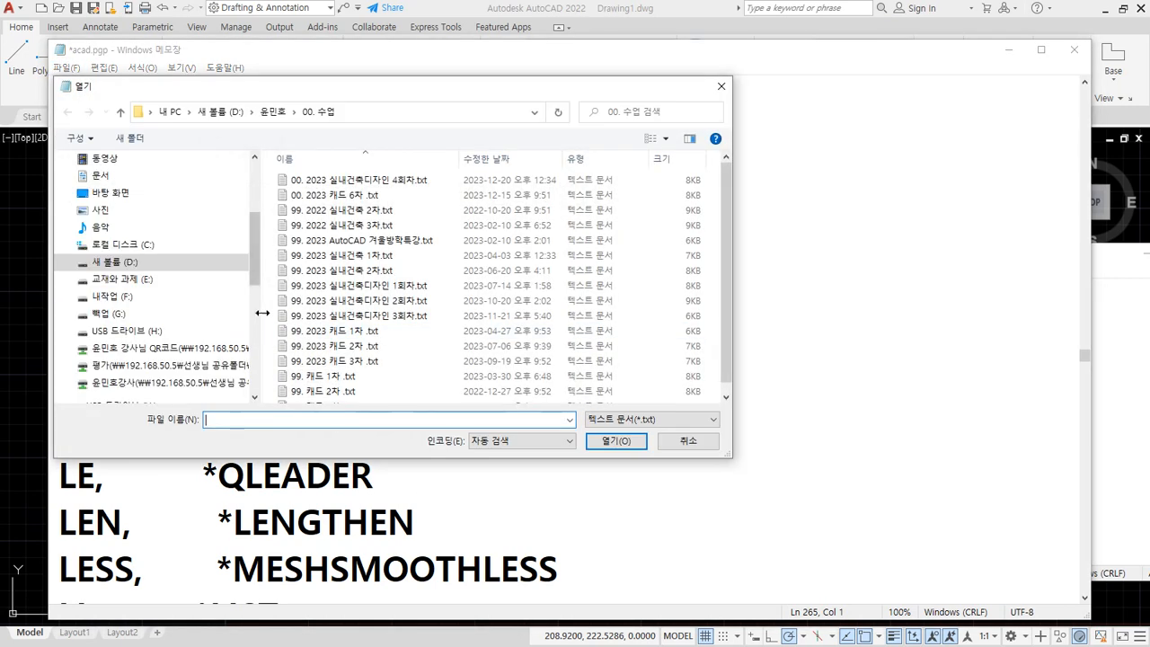
click(688, 440)
click(474, 324)
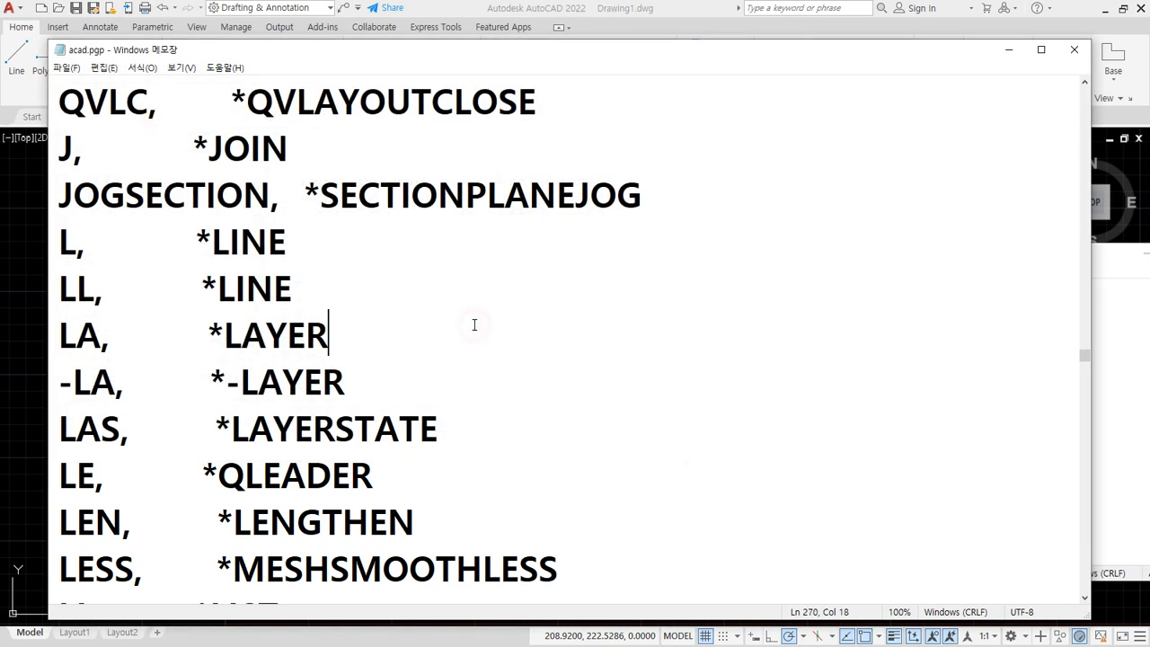
click(499, 14)
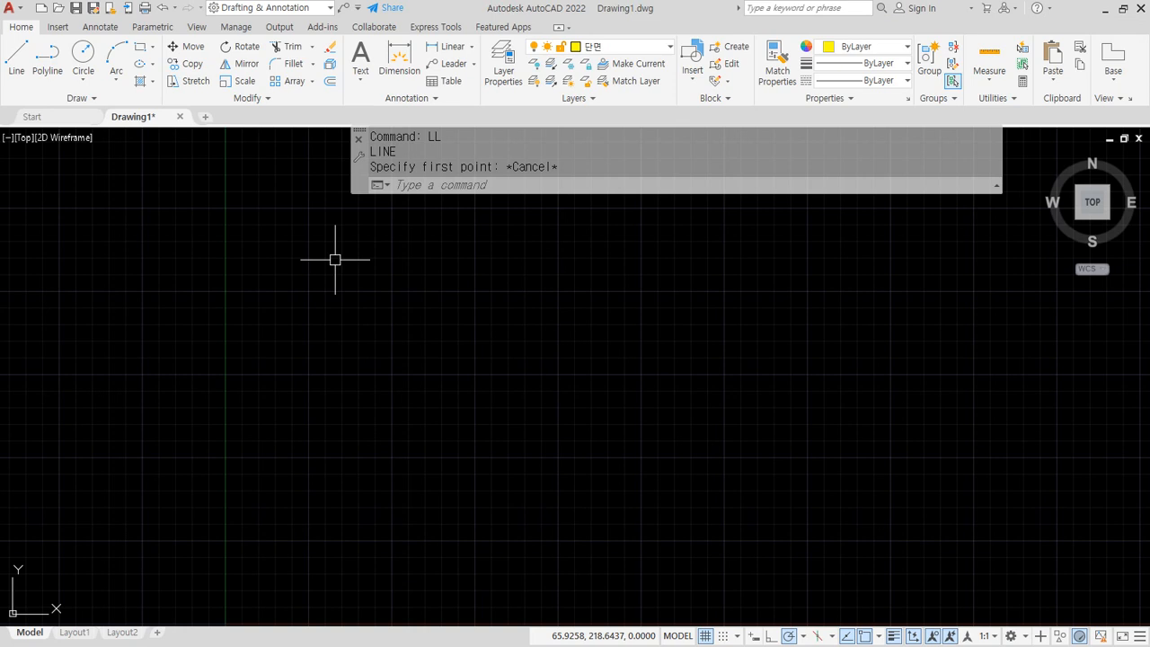
key(alt+Tab)
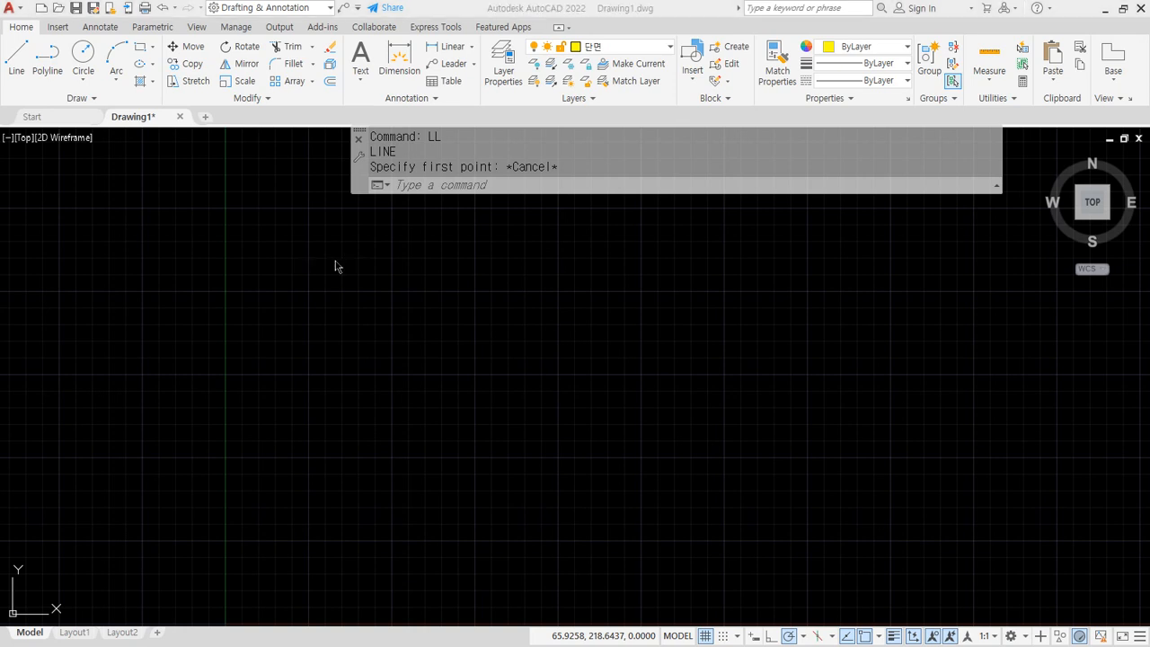